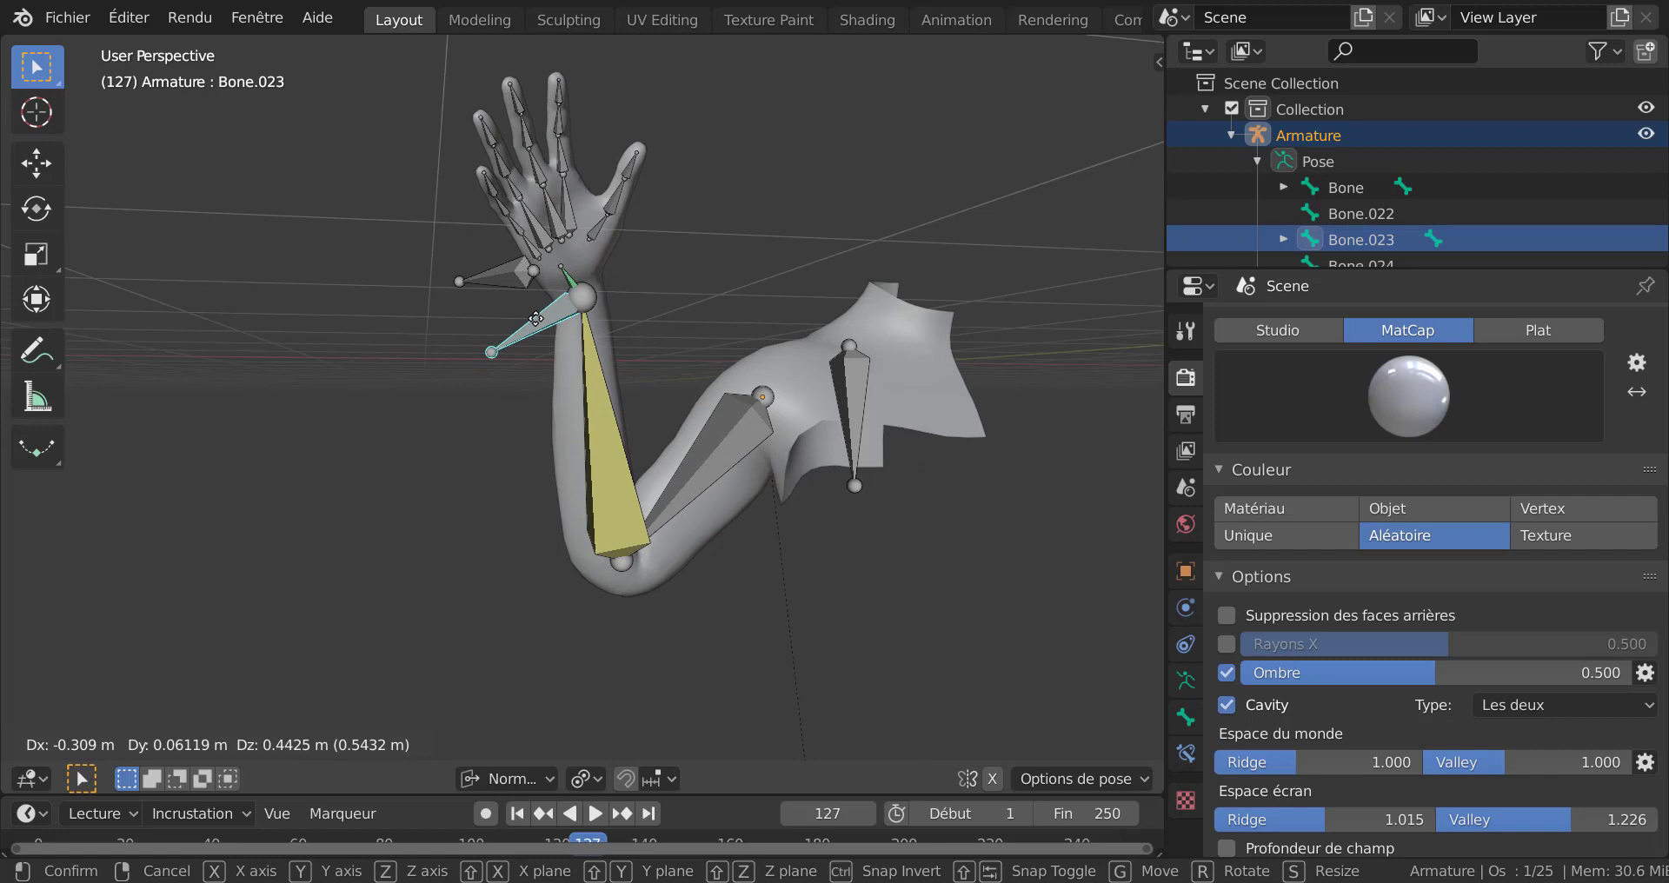
Step: Test the finished arm rig by moving the wrist control bone and rotating it
left_click_drag(537, 319, 594, 280)
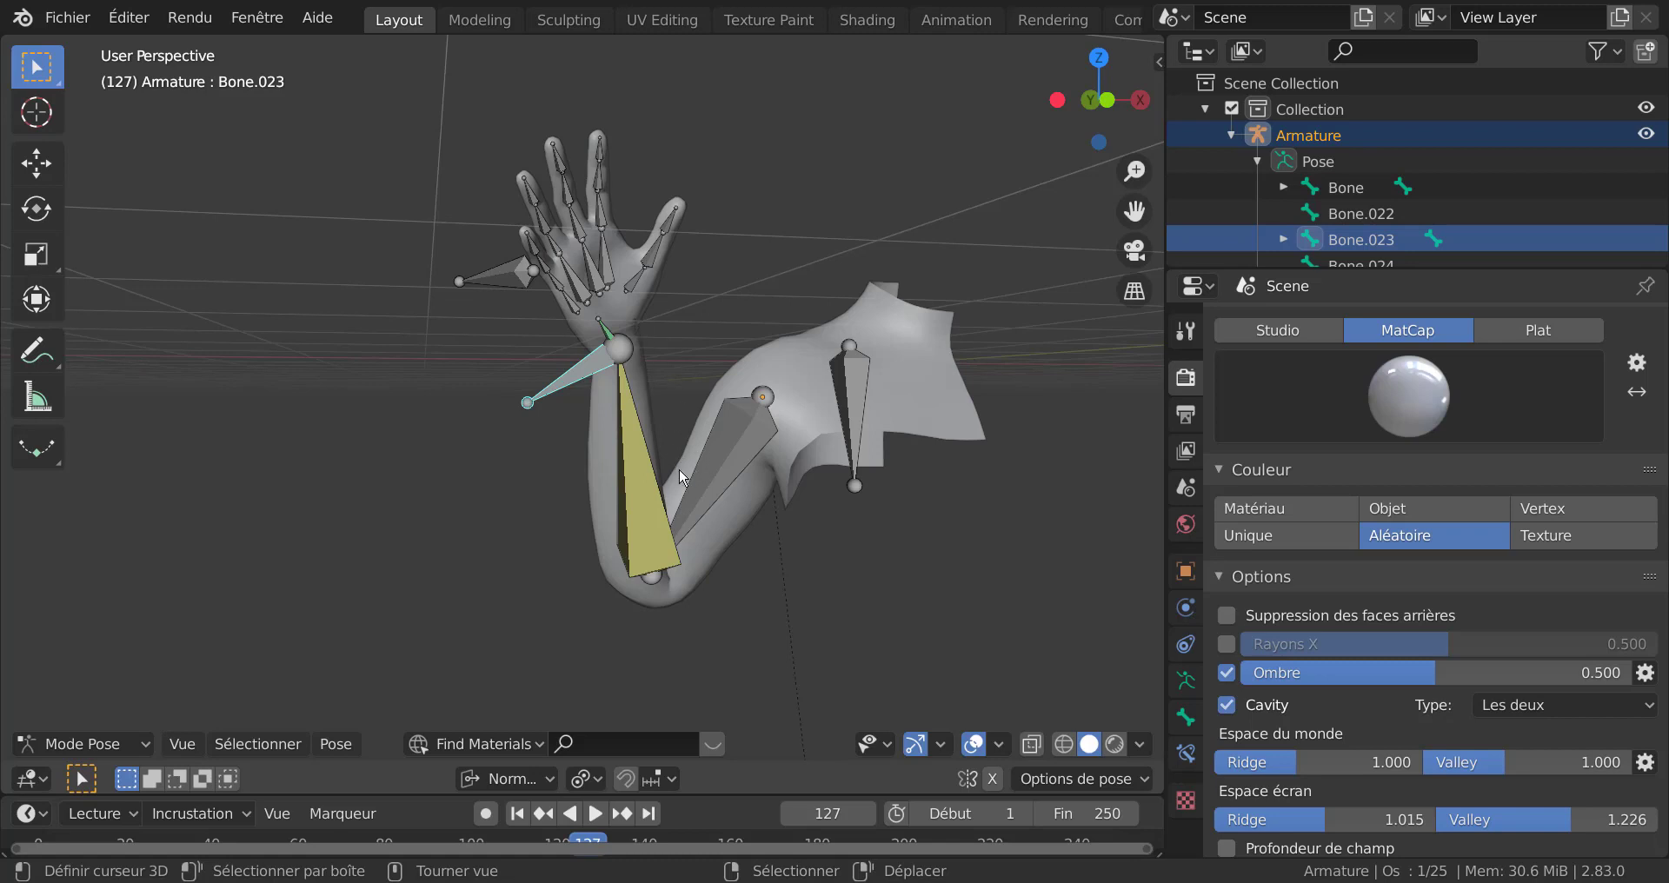
key("r")
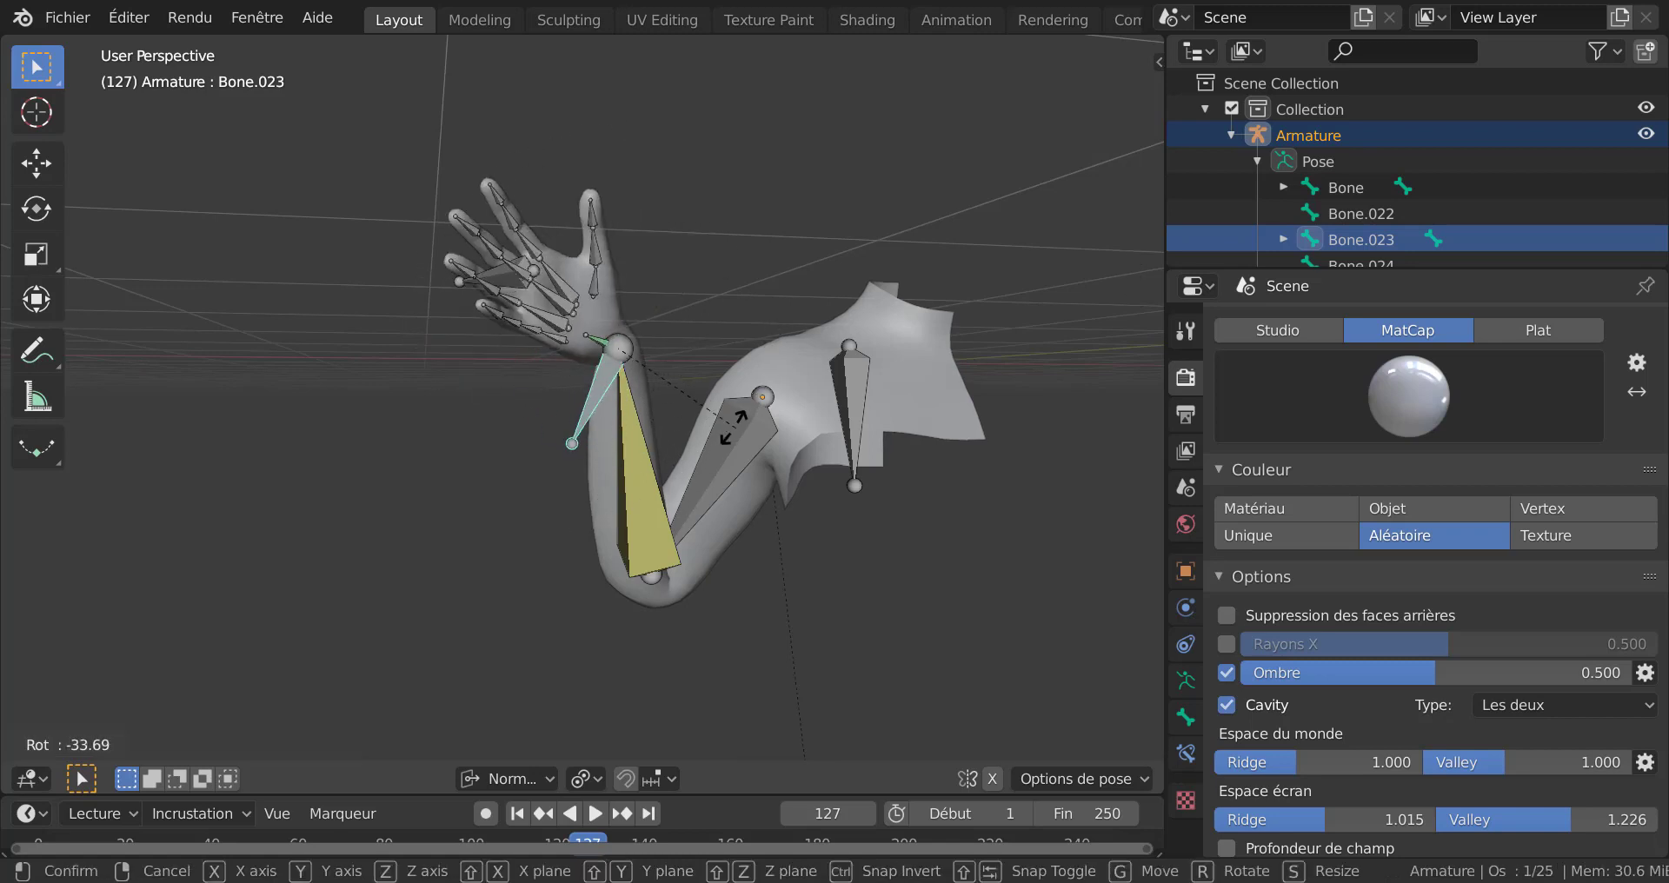
left_click(631, 463)
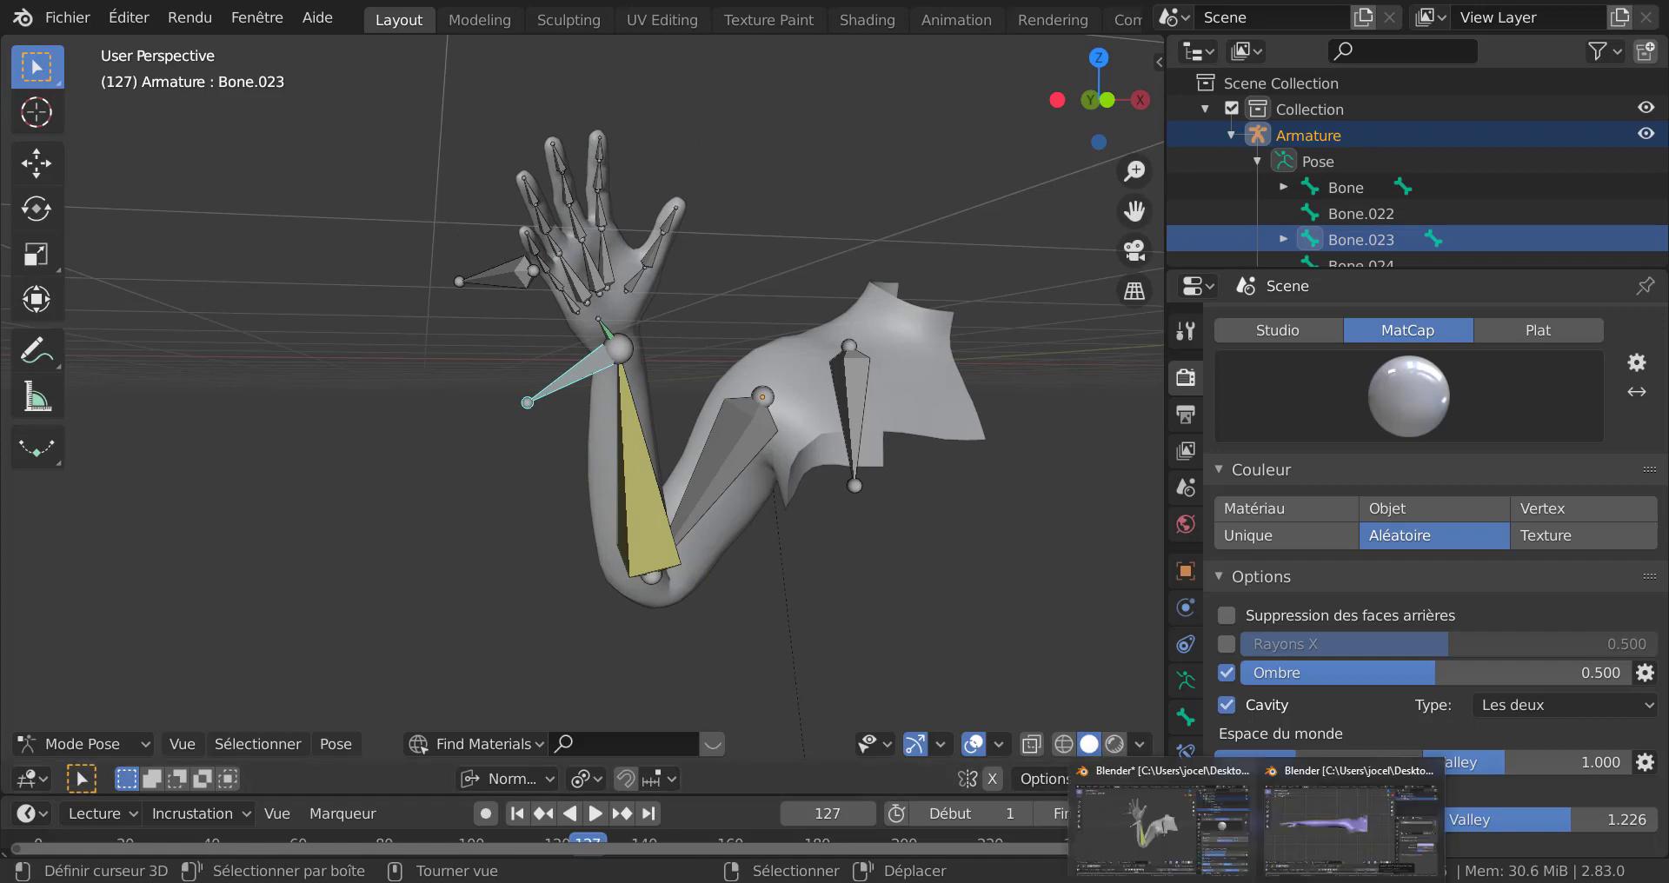
Step: Switch to the other Blender window containing the unrigged arm and widen its 3D view
left_click(1364, 805)
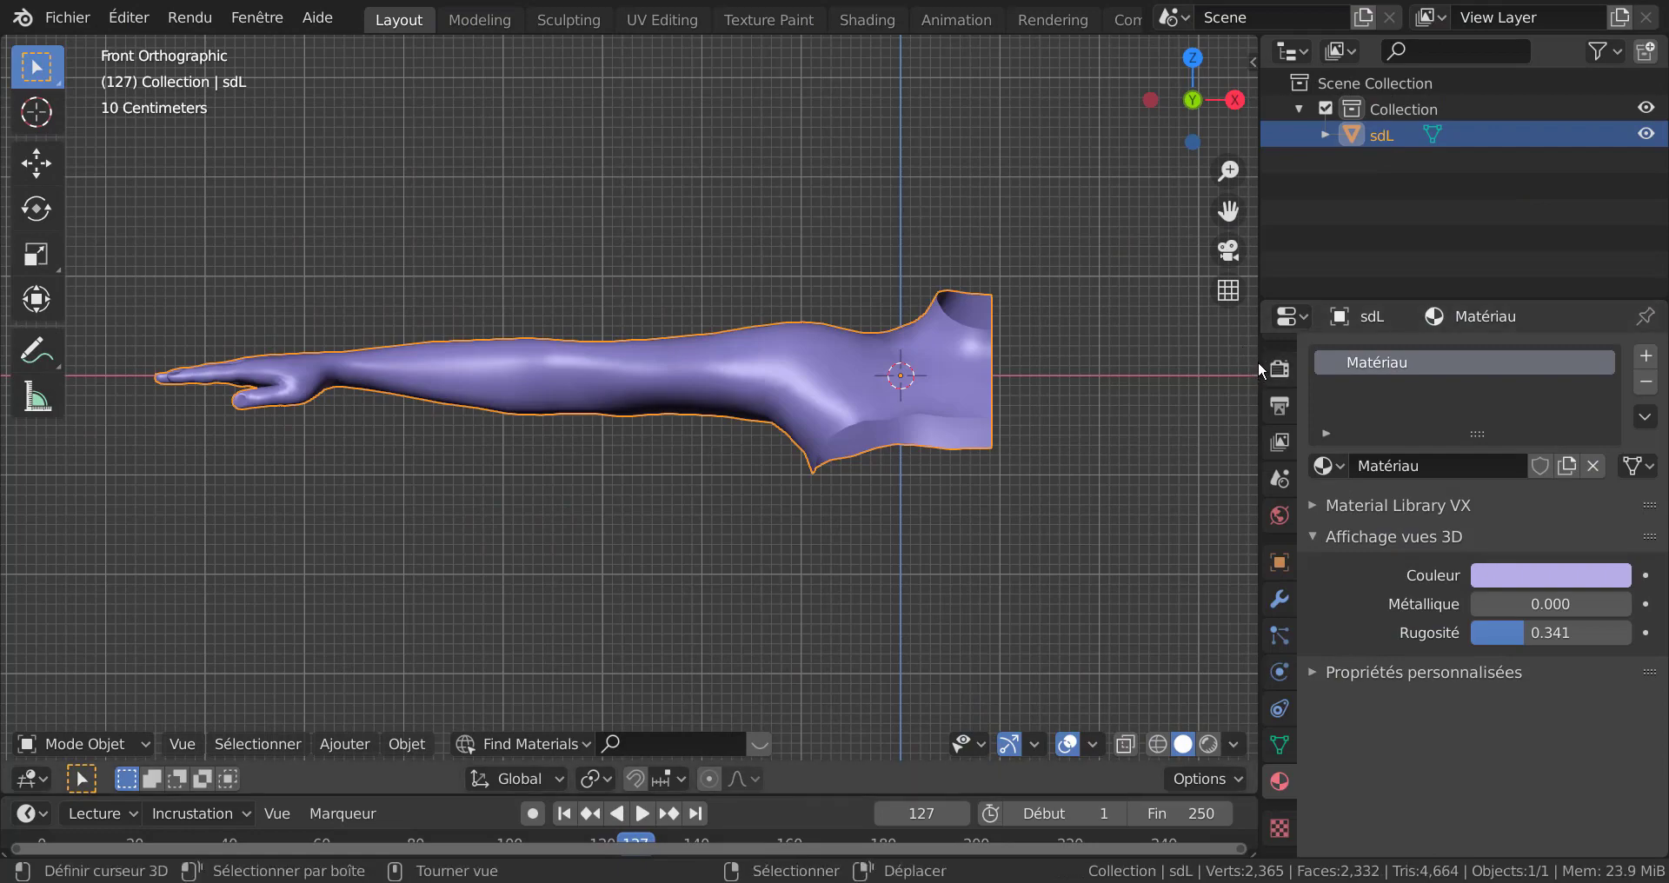
left_click_drag(1259, 361, 1361, 362)
scroll(724, 490, "down", 4)
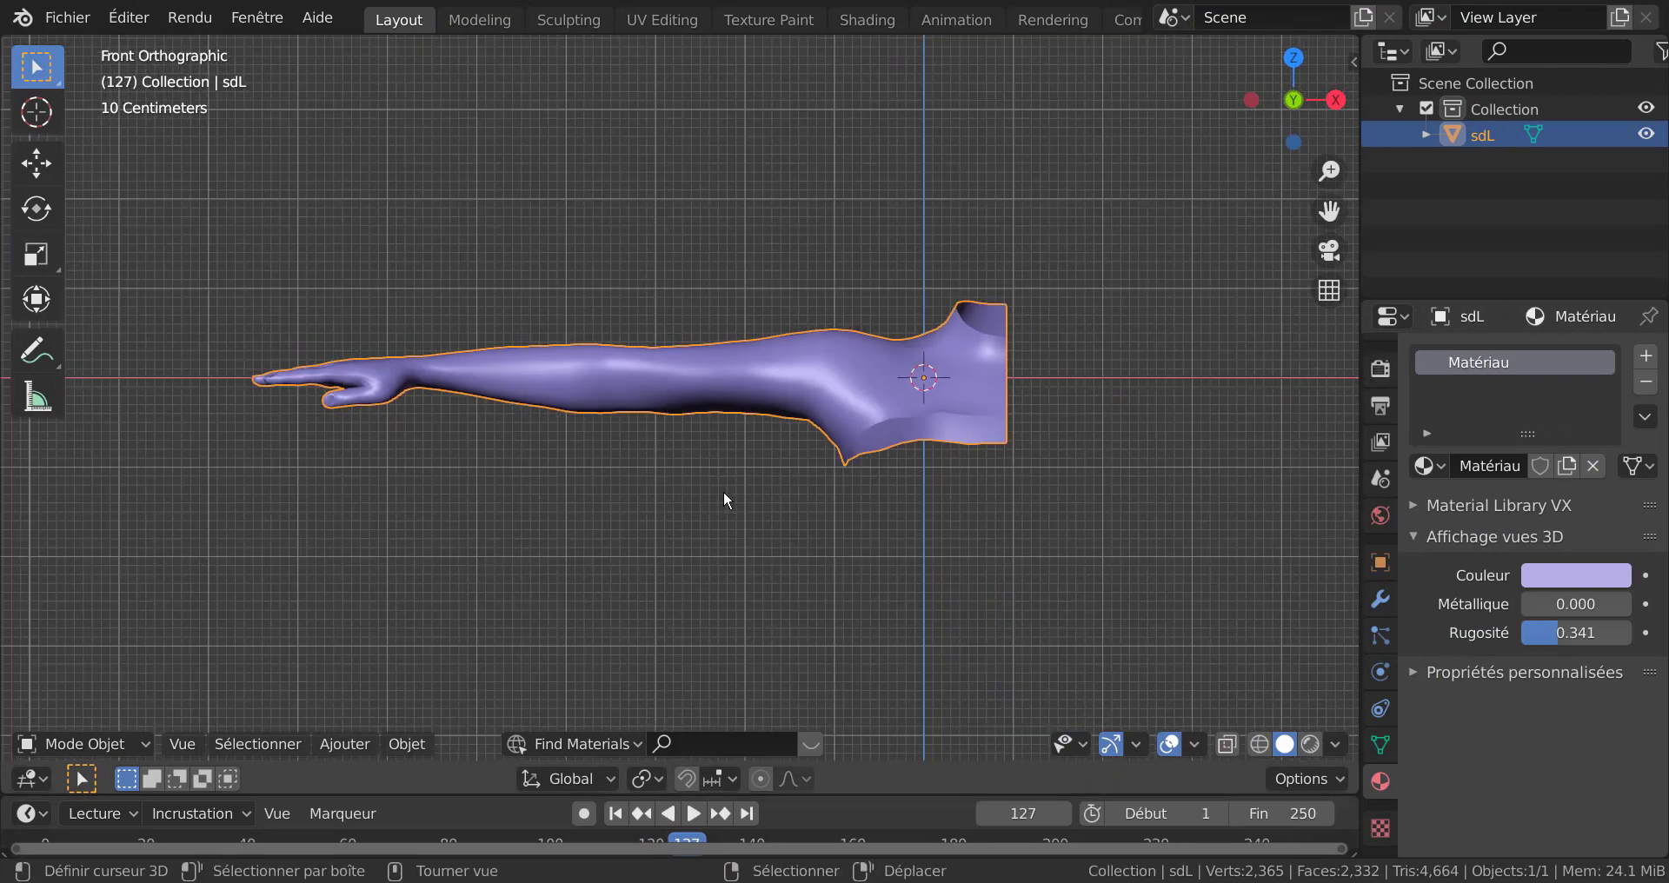
Step: Examine the arm mesh from the front and in perspective, from the hand to the shoulder
scroll(749, 402, "up", 2)
scroll(750, 414, "up", 1)
middle_click_drag(591, 439, 645, 483, "shift")
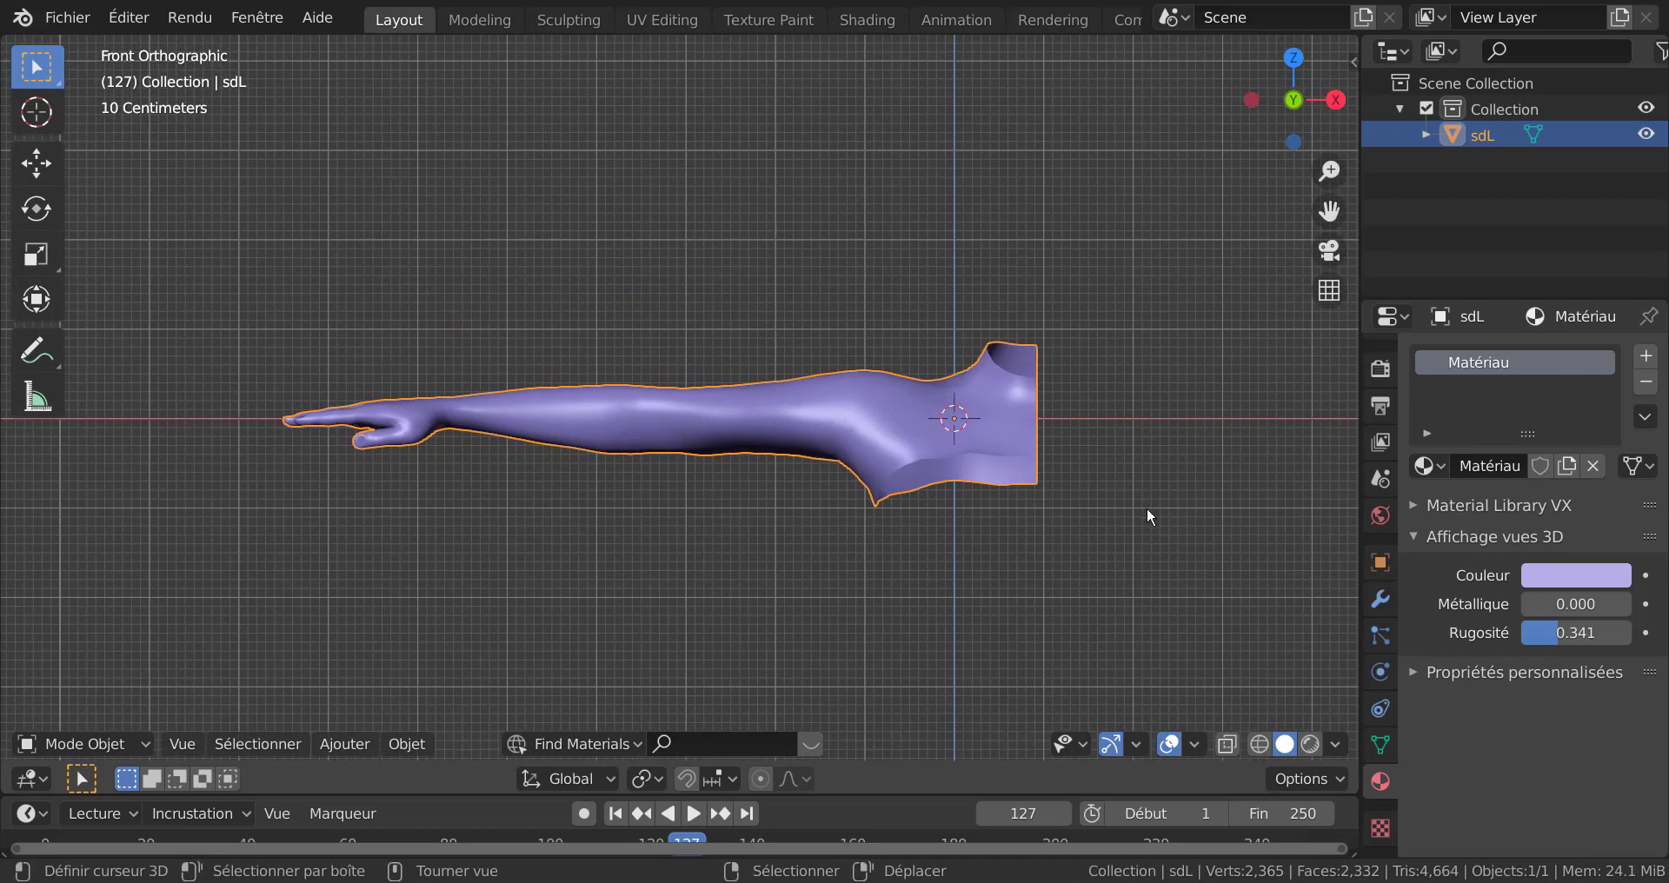
scroll(1165, 535, "up", 2)
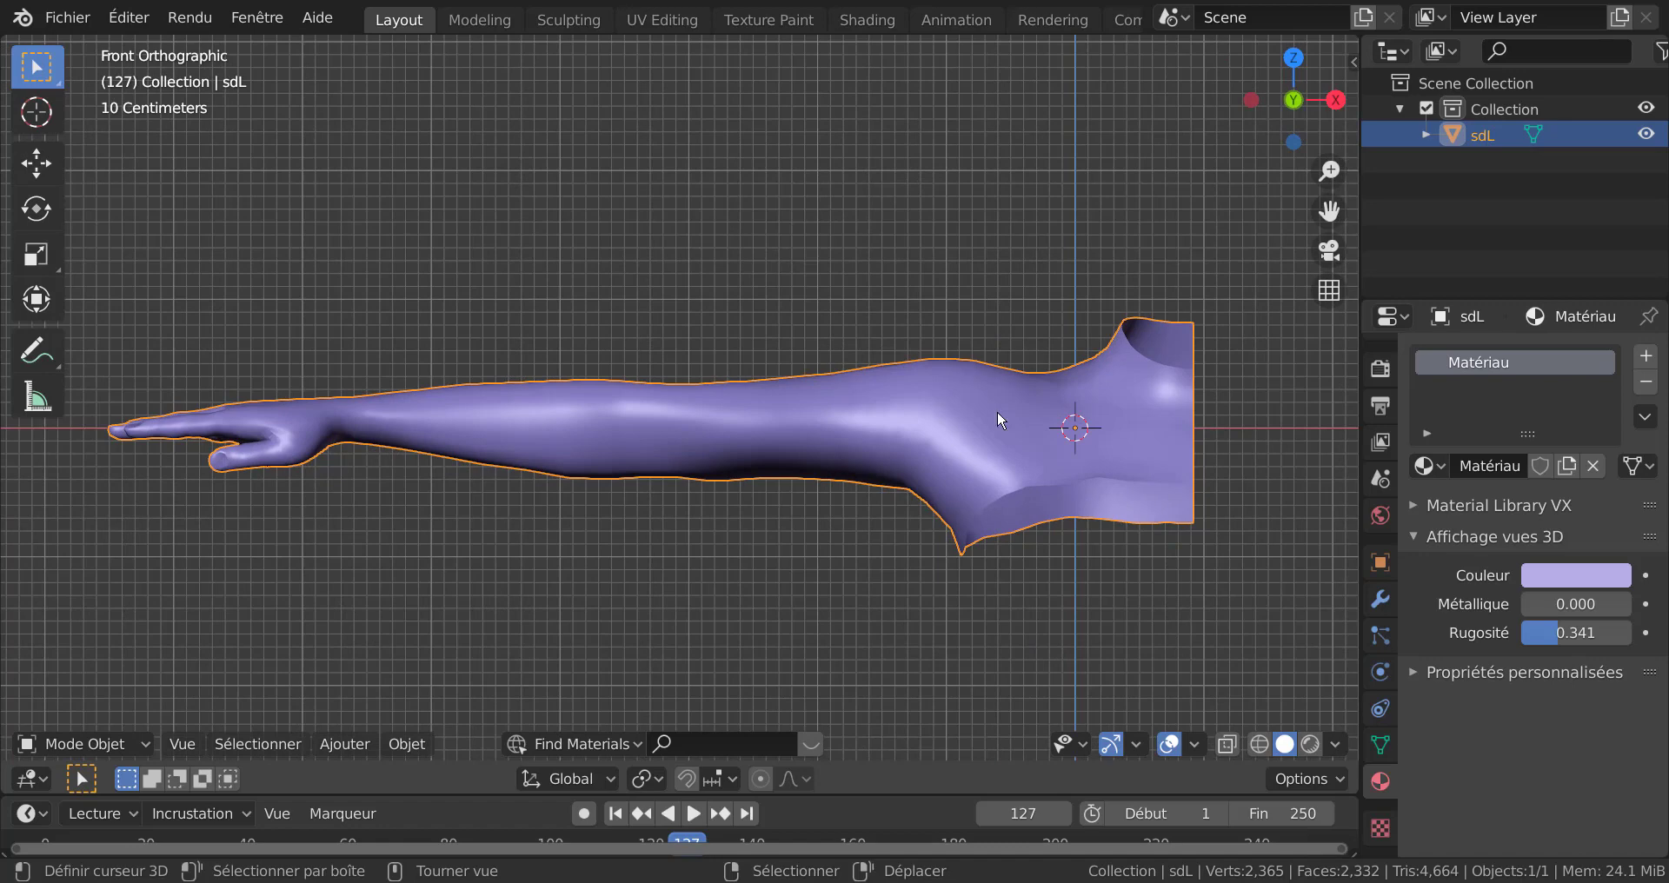
scroll(1073, 472, "down", 1)
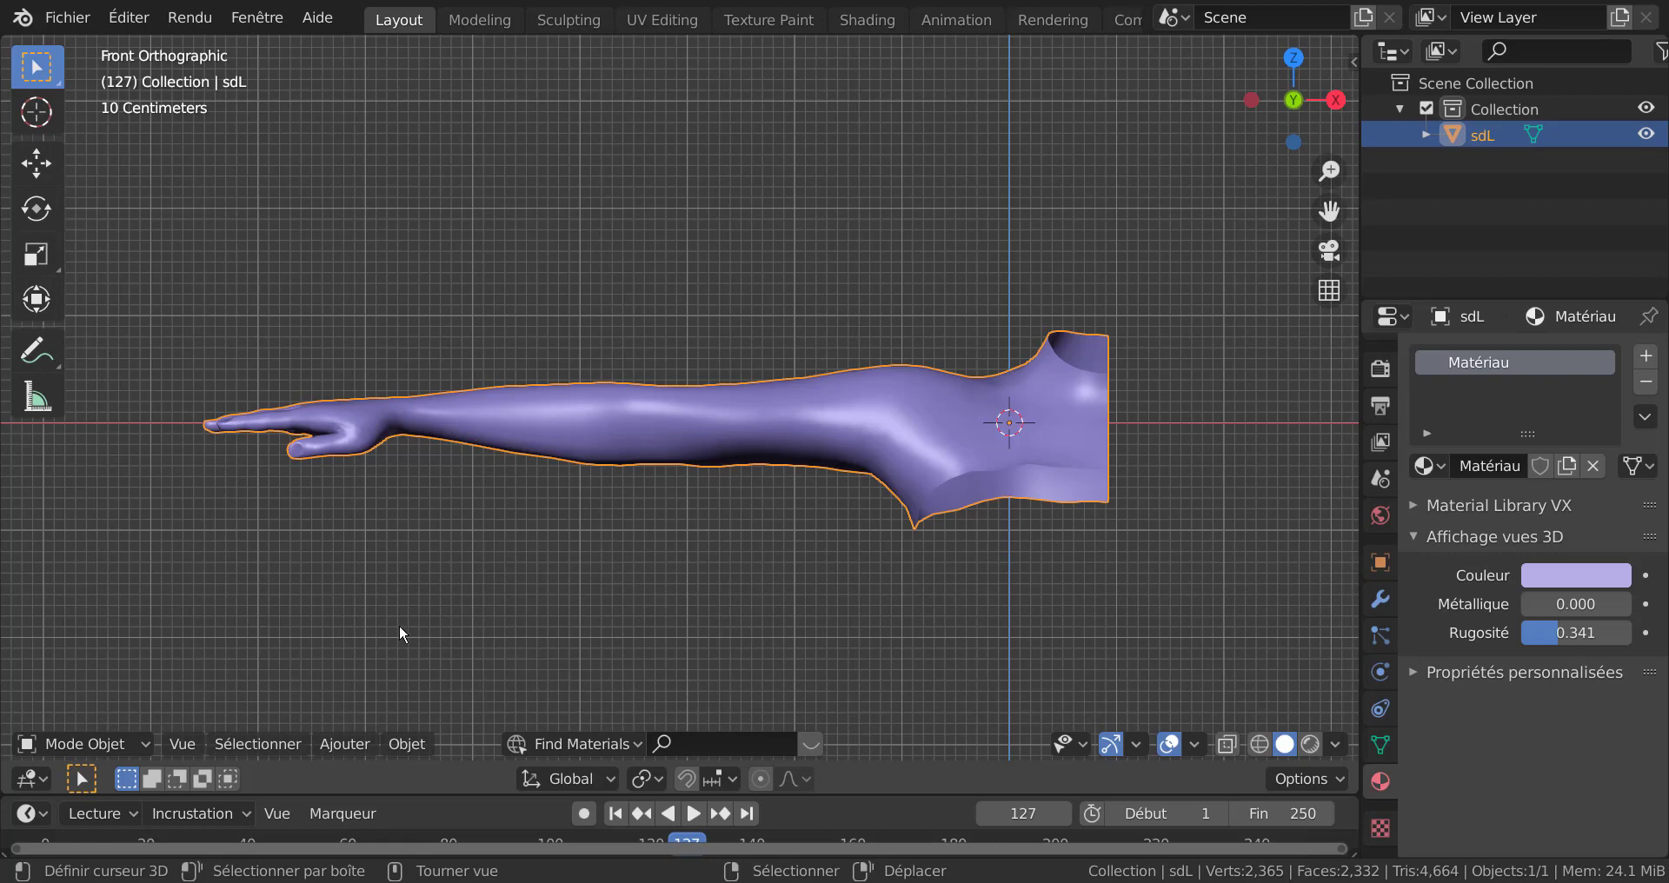
scroll(1002, 563, "down", 4)
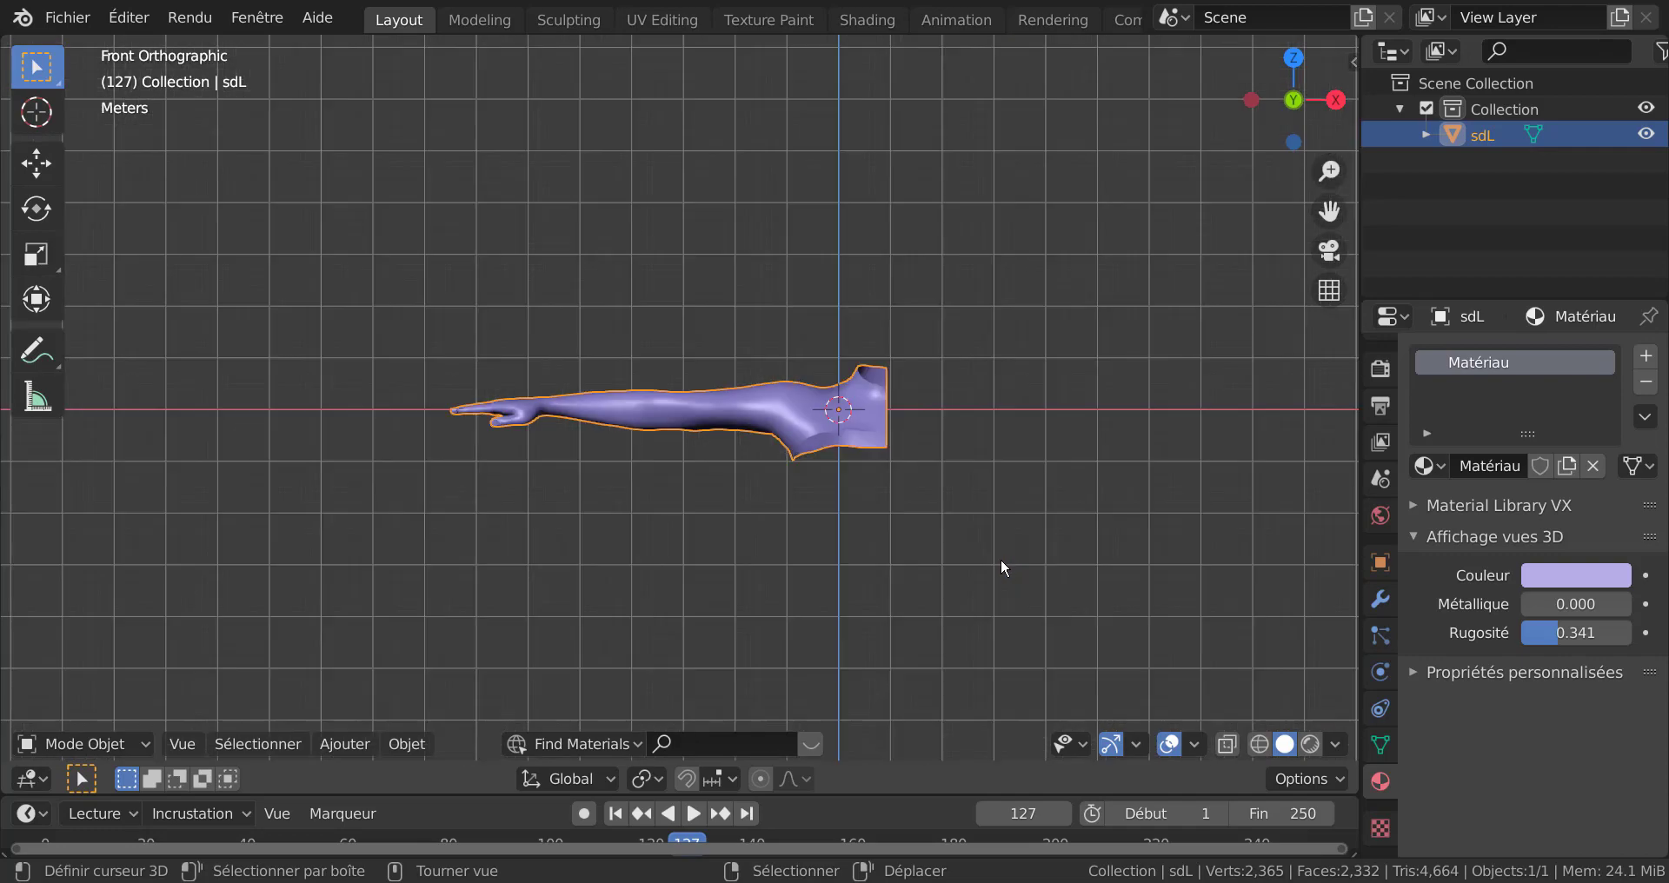
middle_click_drag(931, 539, 968, 595)
scroll(966, 586, "up", 3)
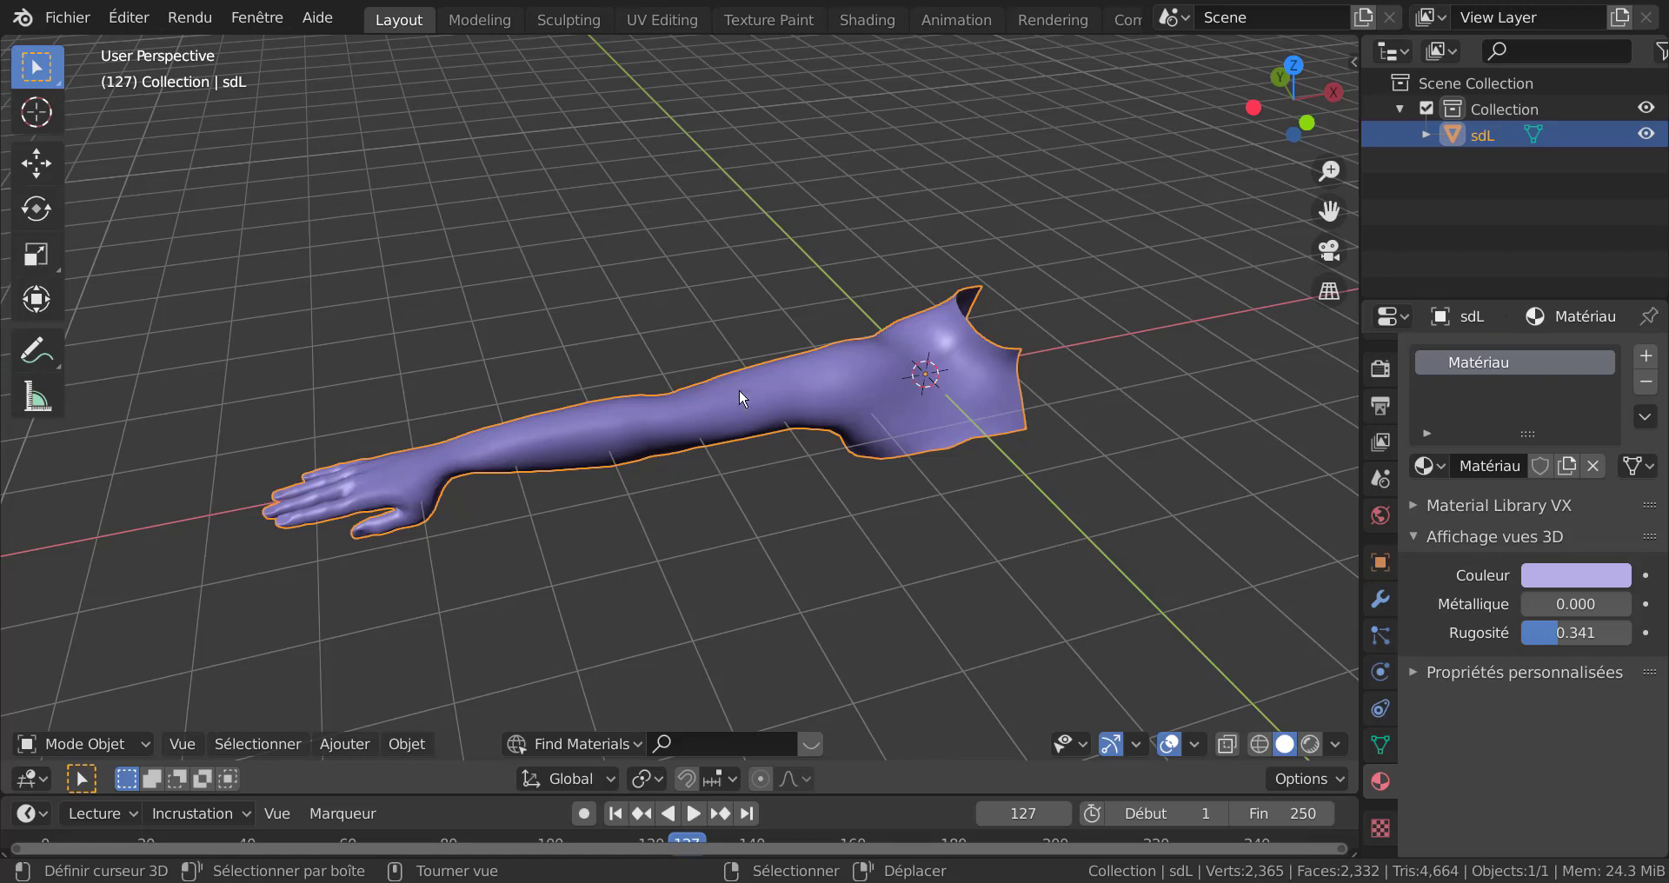
middle_click_drag(928, 483, 1008, 498)
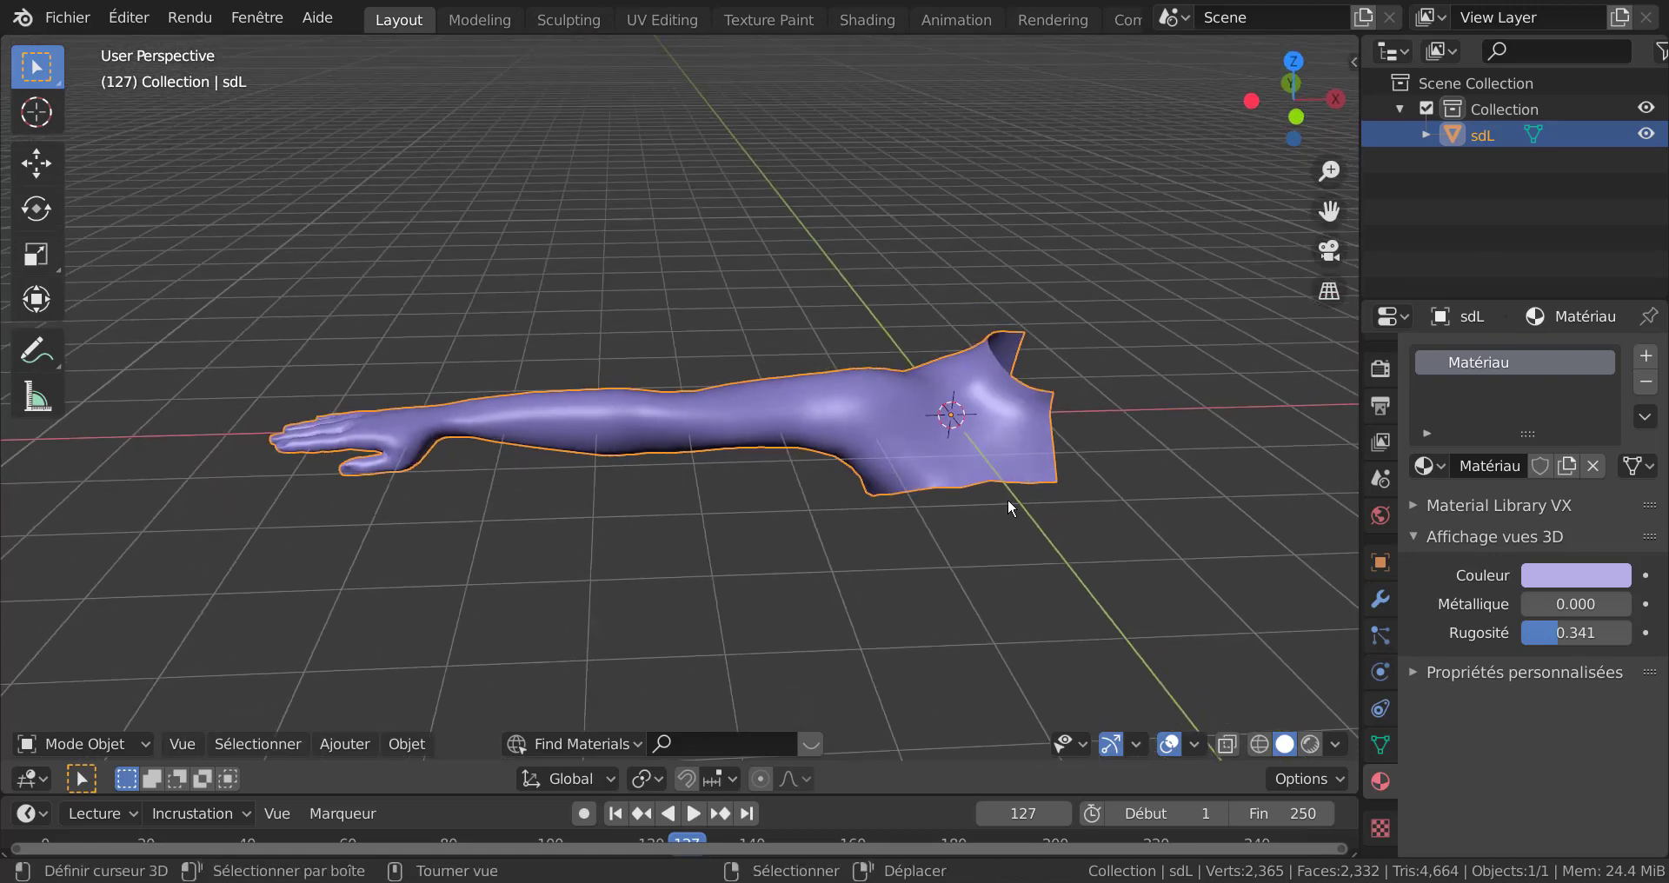
Step: Add an armature at the 3D cursor in front view and enter Edit Mode on it
key("KP_1")
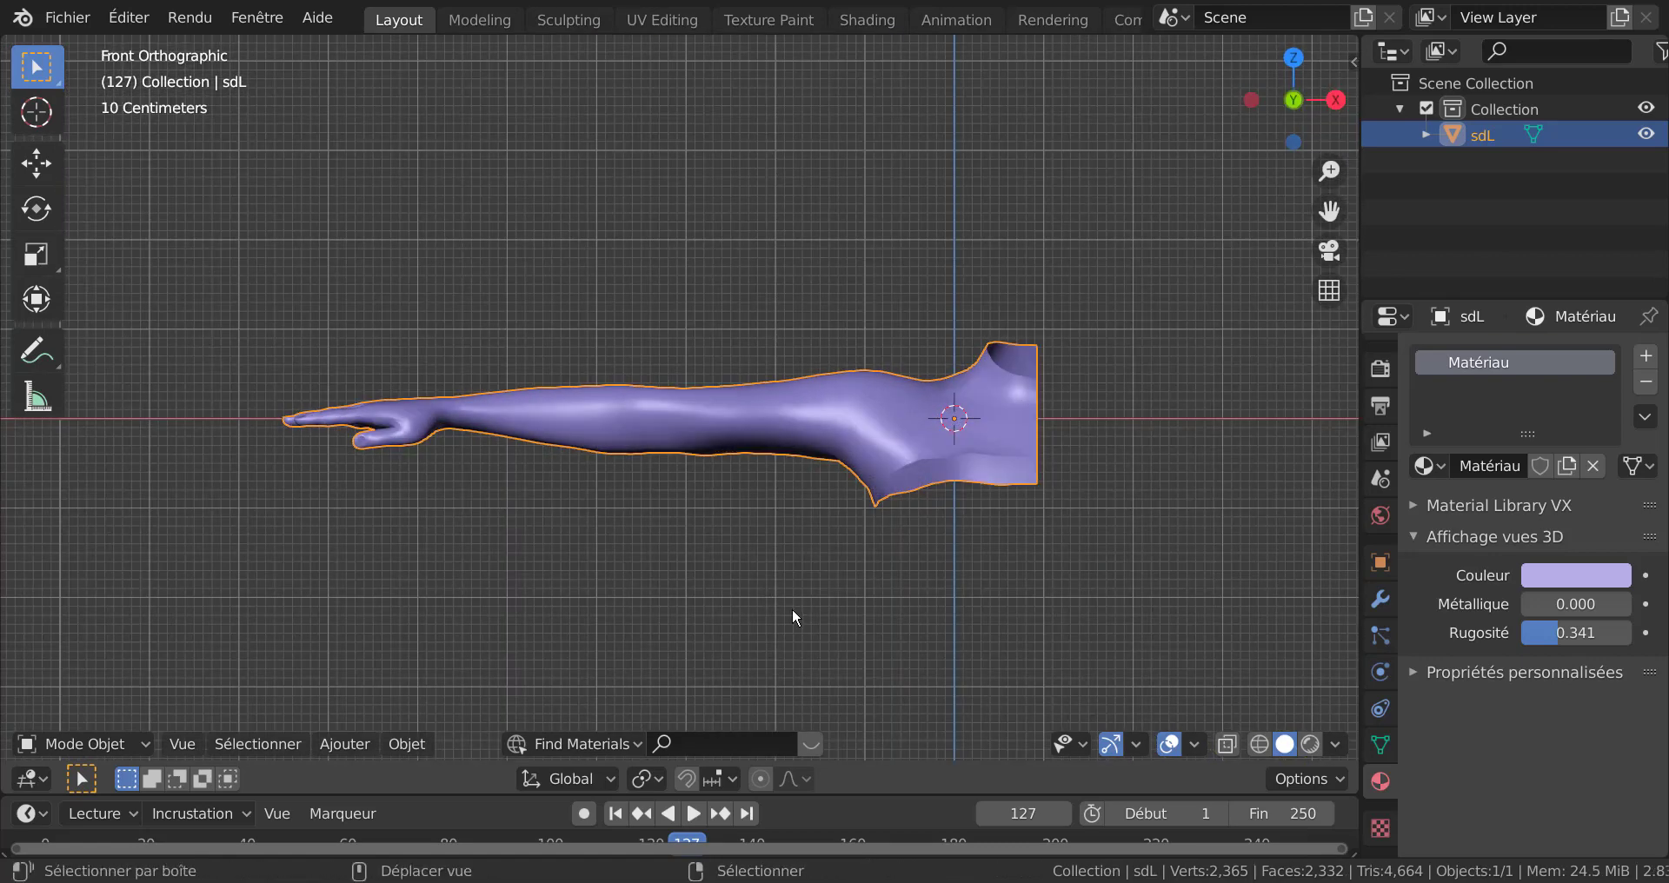
mouse_move(765, 583)
middle_mouse_down("shift")
mouse_move(629, 557)
mouse_move(755, 564)
middle_mouse_up("shift")
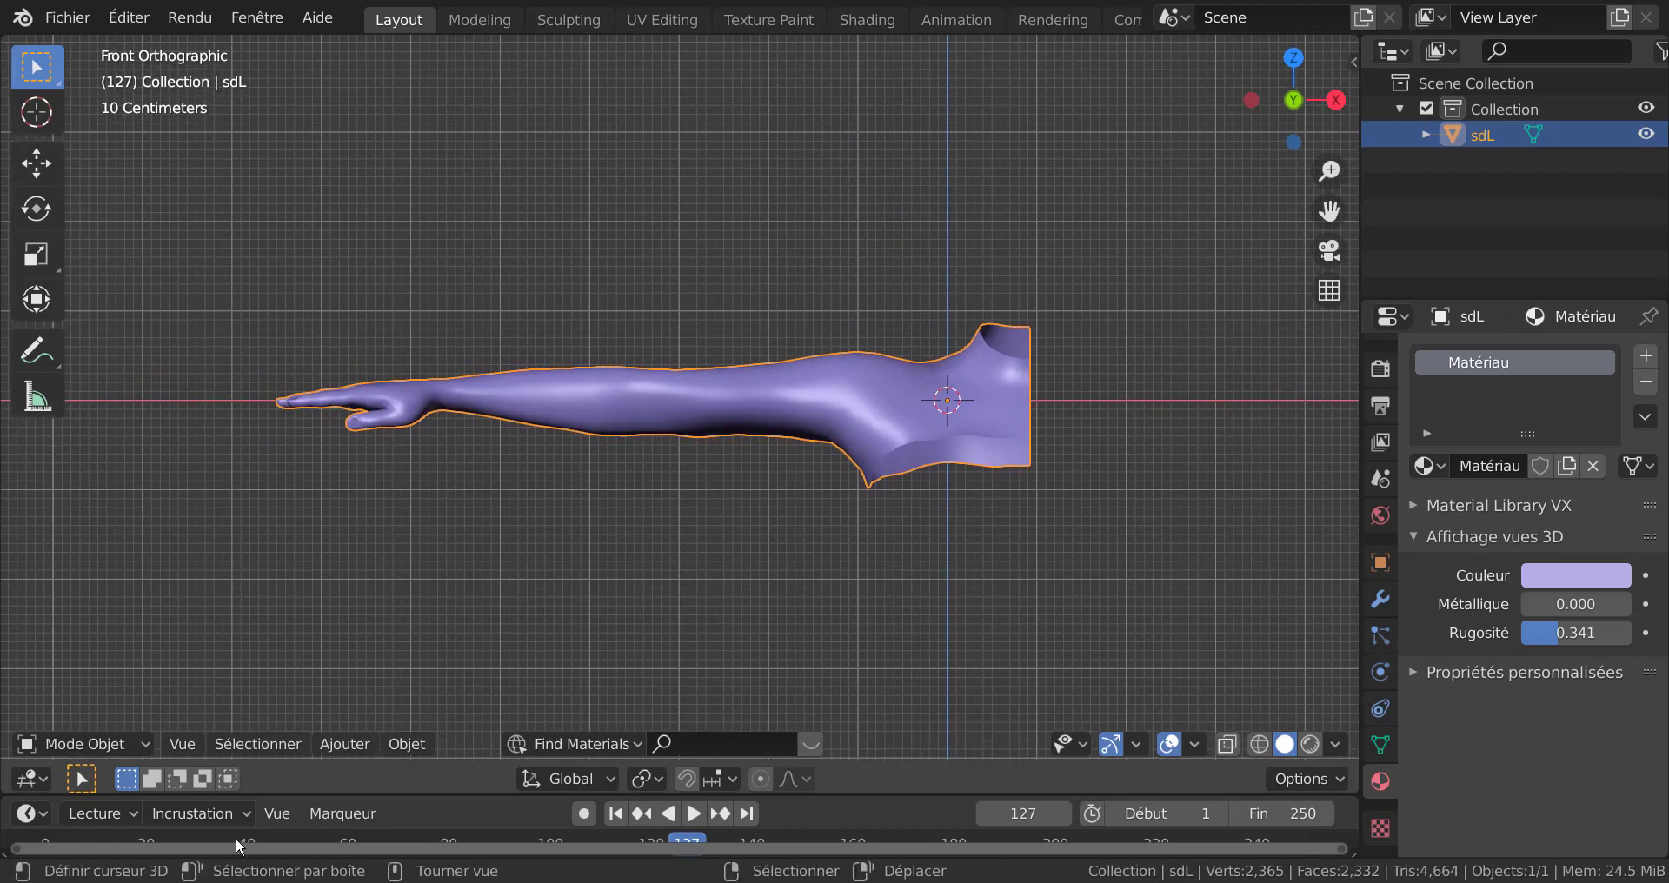
left_click(332, 748)
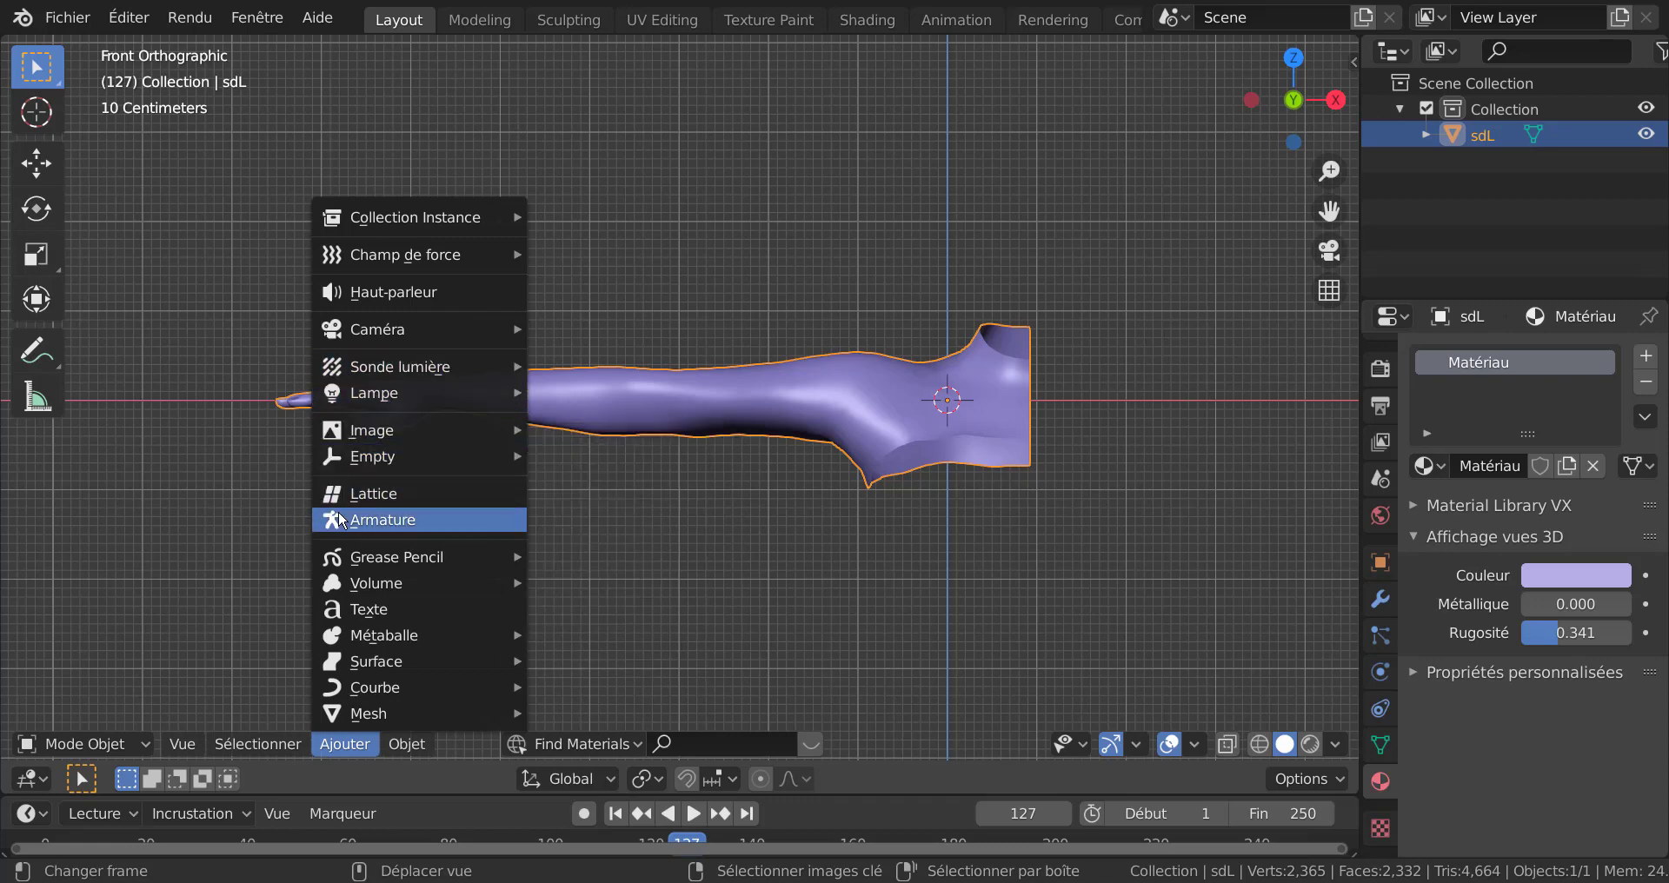
left_click(369, 520)
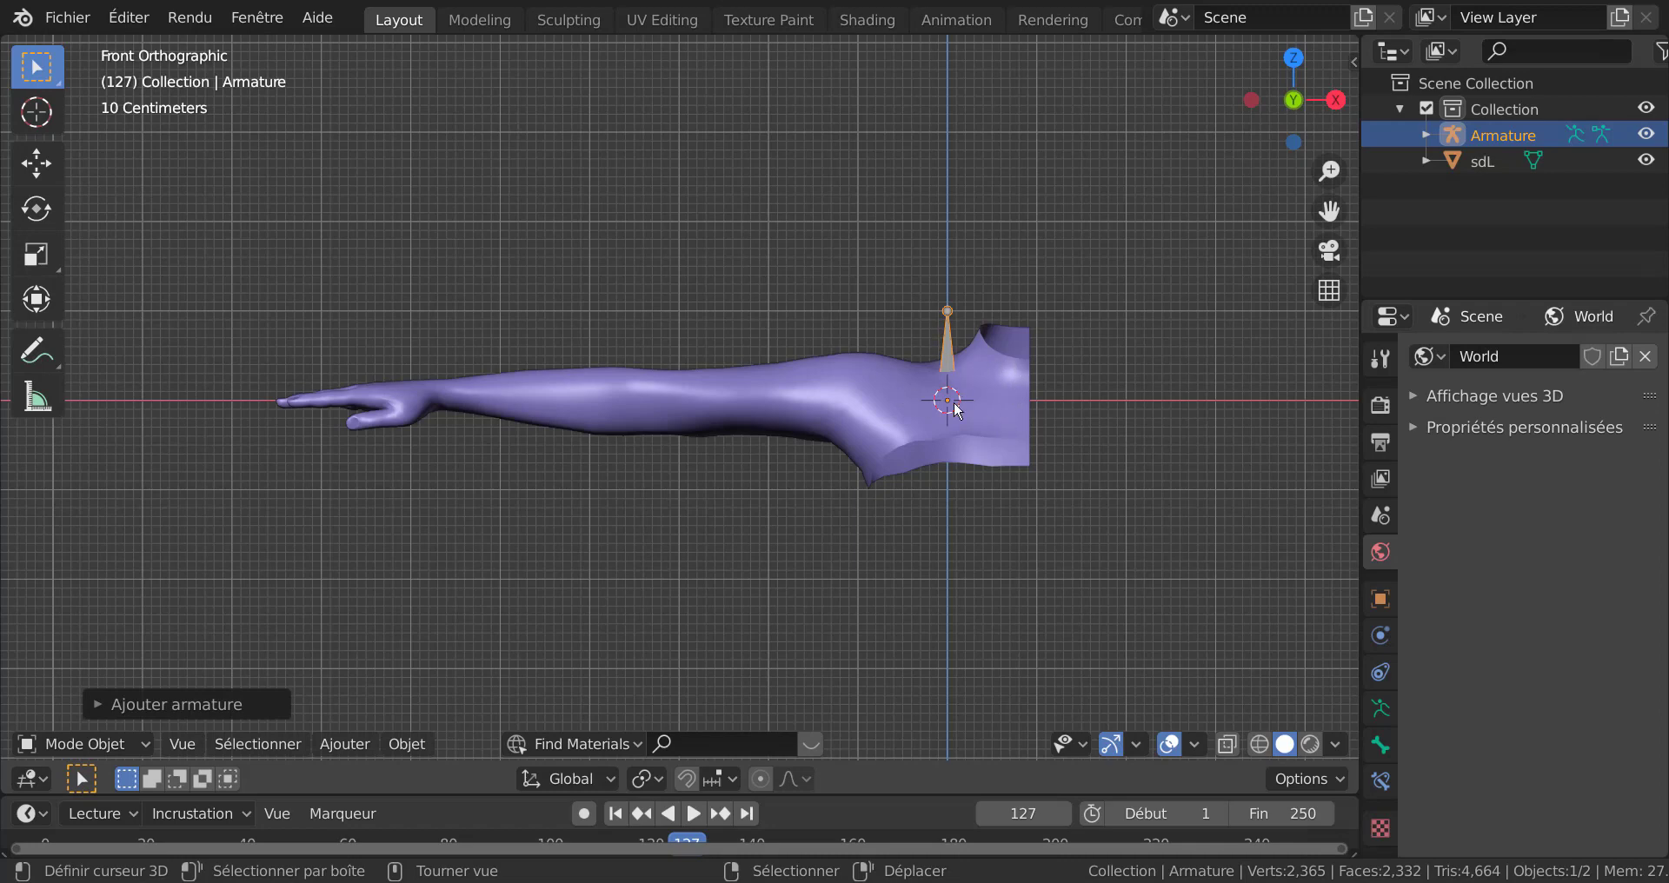
key("Tab")
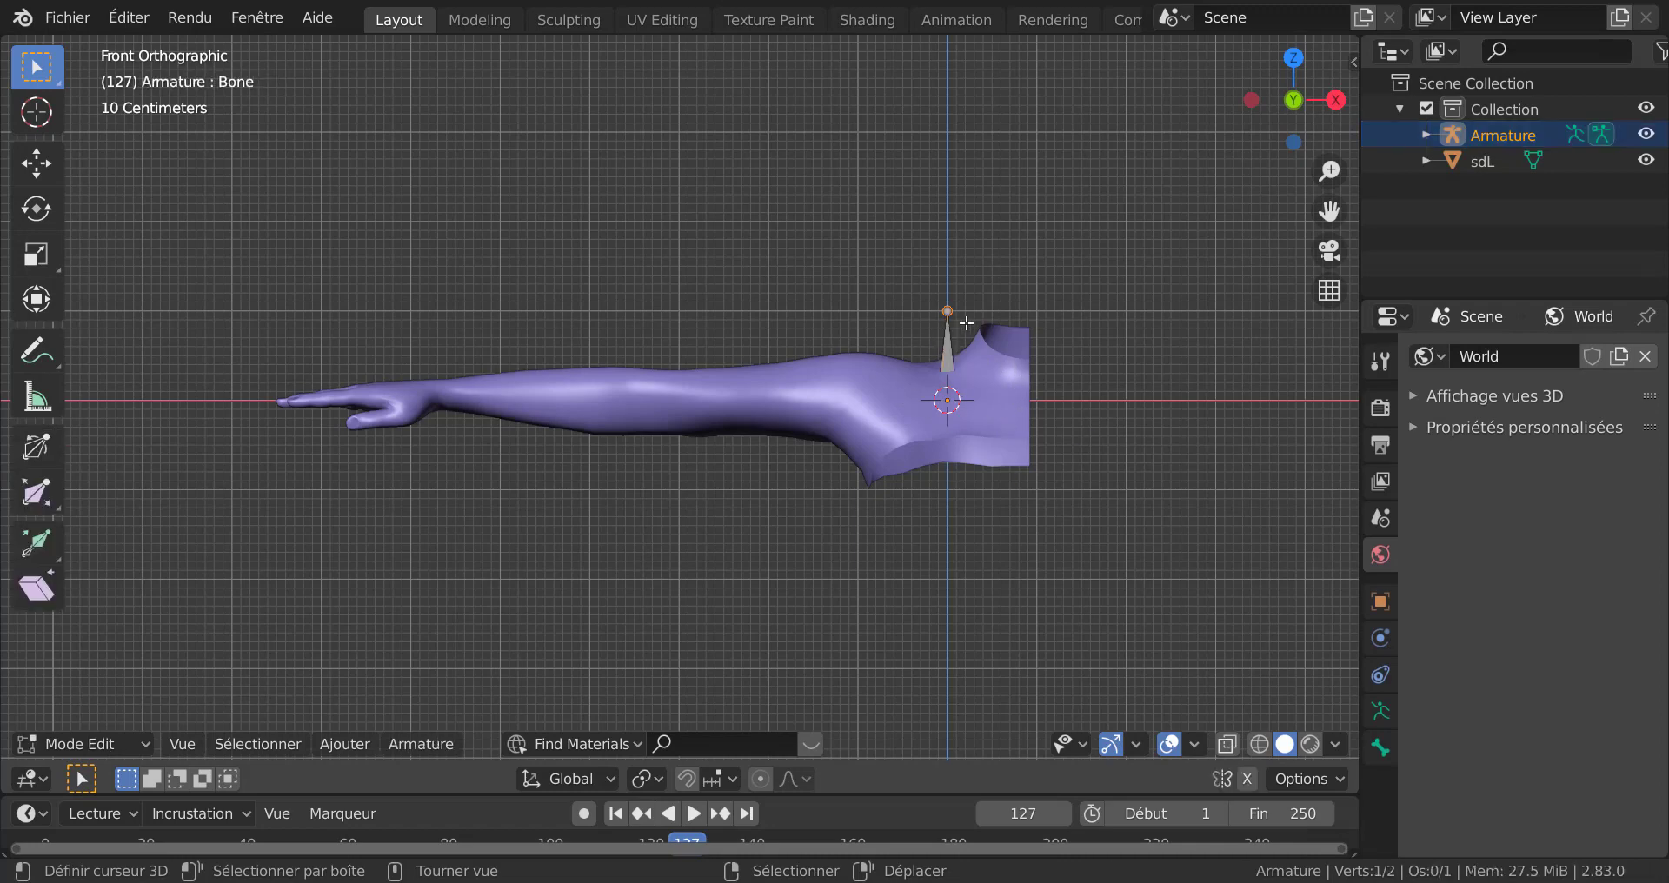
Step: Set the armature's viewport display to In Front so its bones show through the arm mesh
left_click_drag(945, 310, 946, 457)
right_click(946, 456)
left_click(1381, 713)
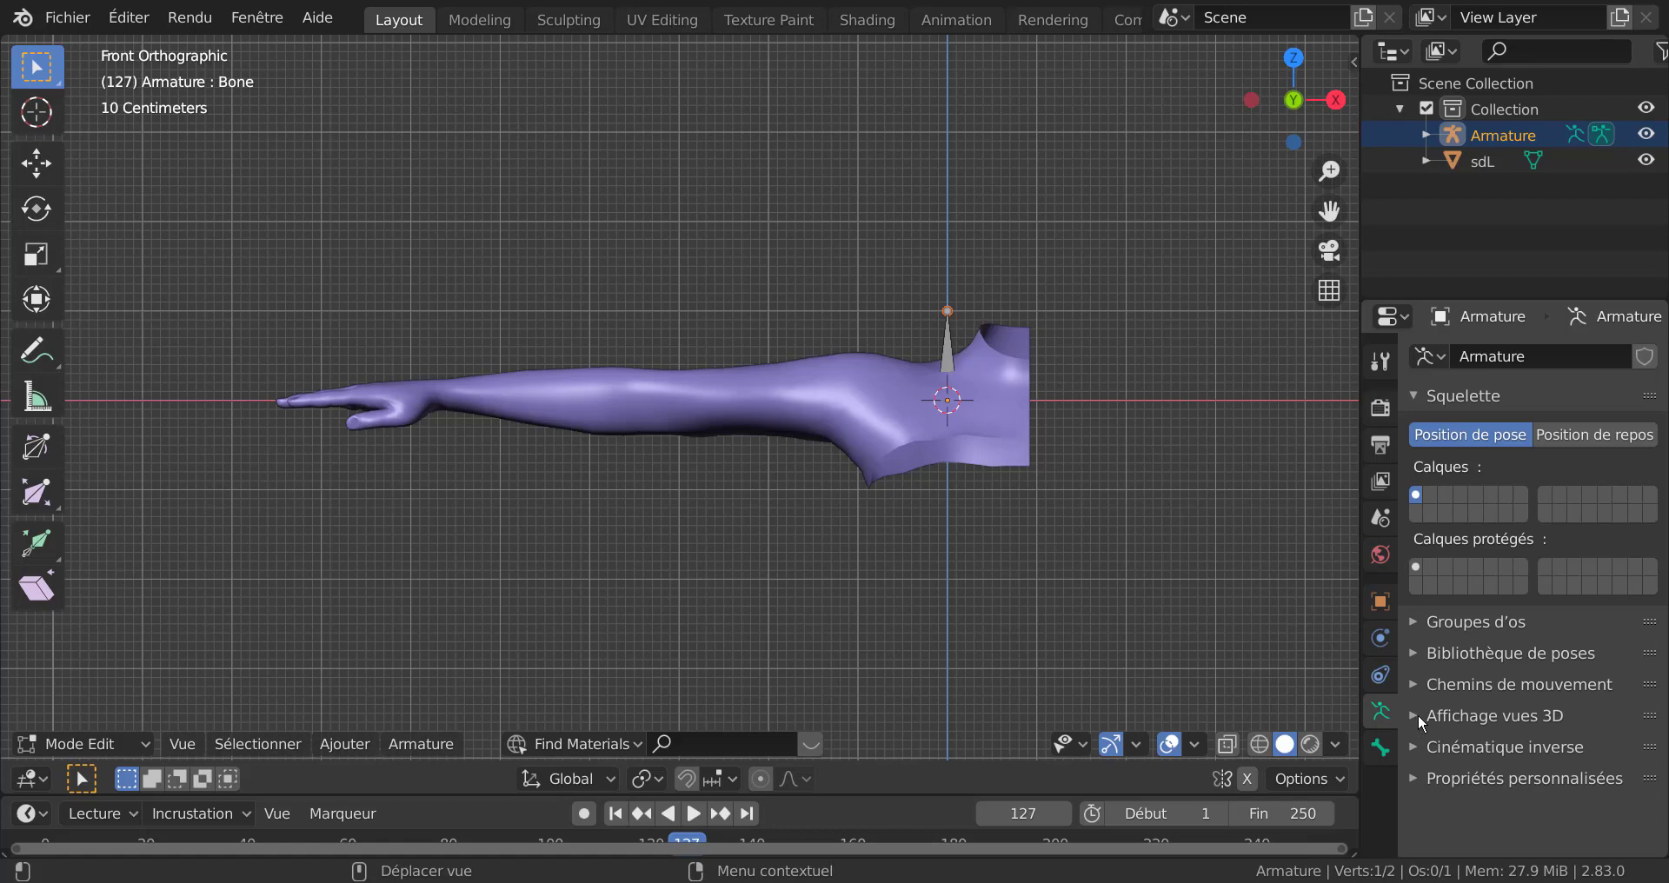
left_click(1415, 714)
scroll(1609, 815, "down", 3)
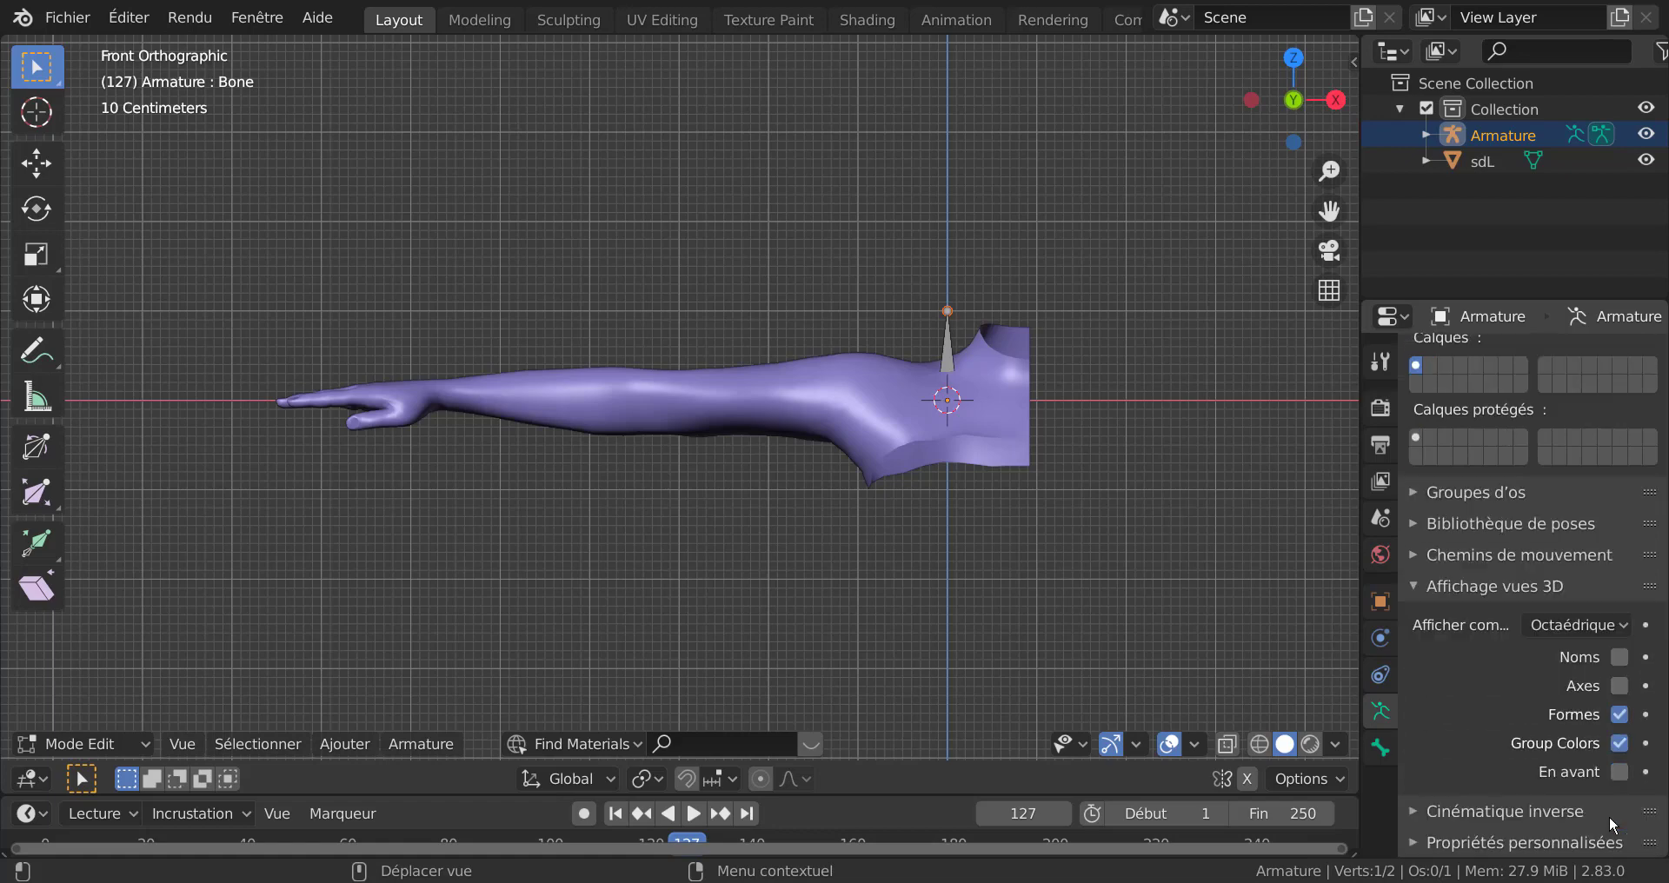
left_click(1620, 773)
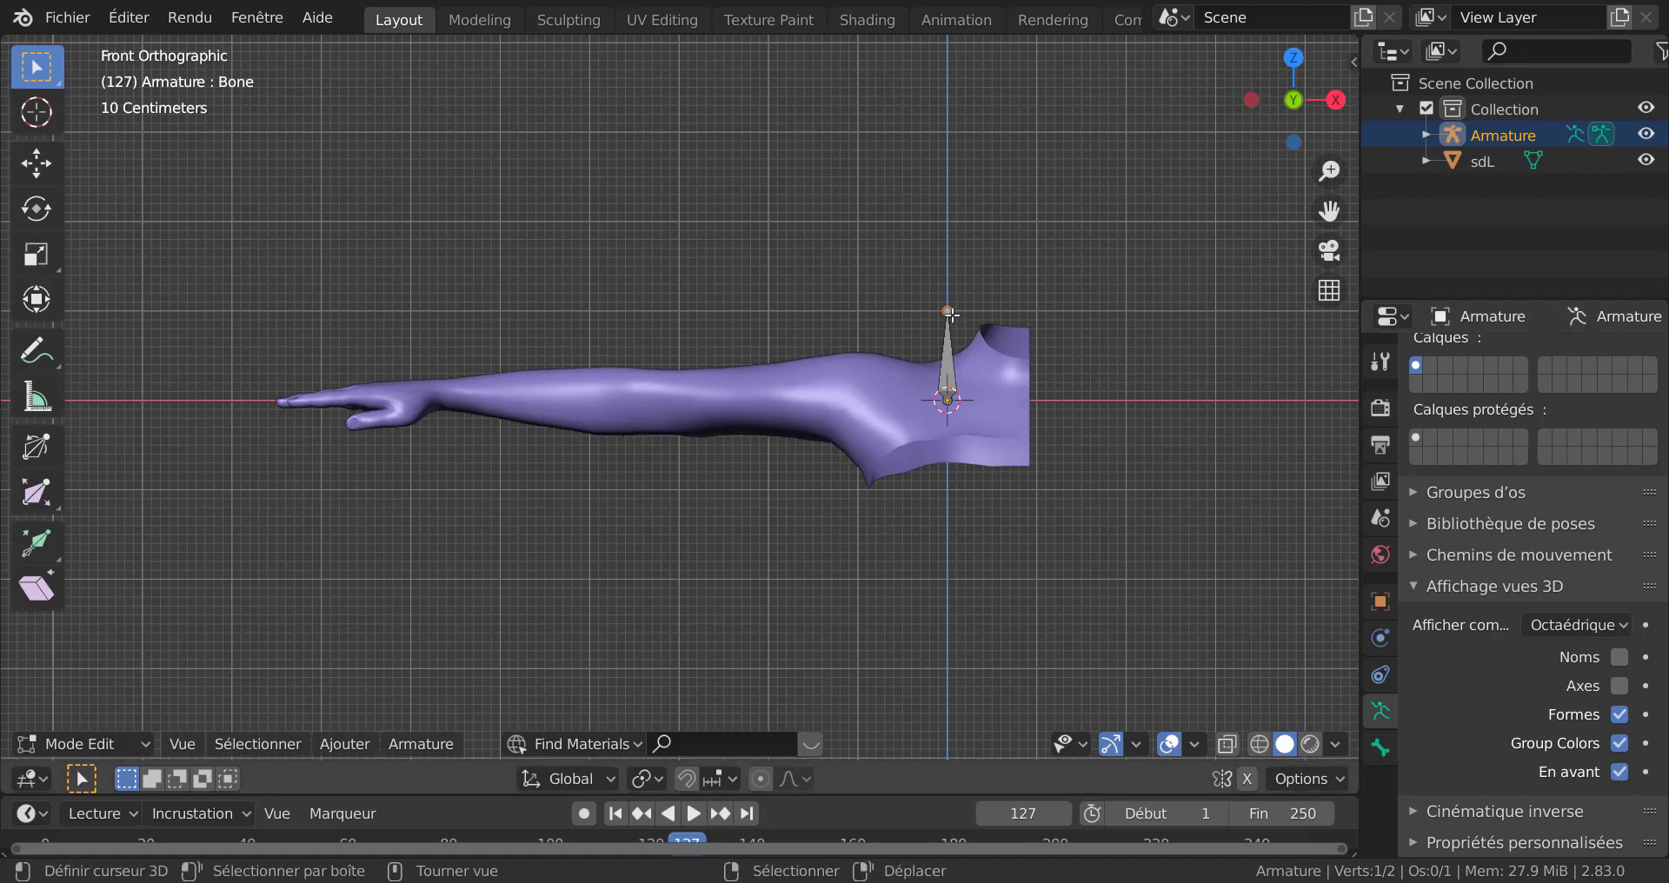
Step: Try to rotate the whole bone by 180°
key("g")
right_click(1054, 310)
key("a")
type("r180")
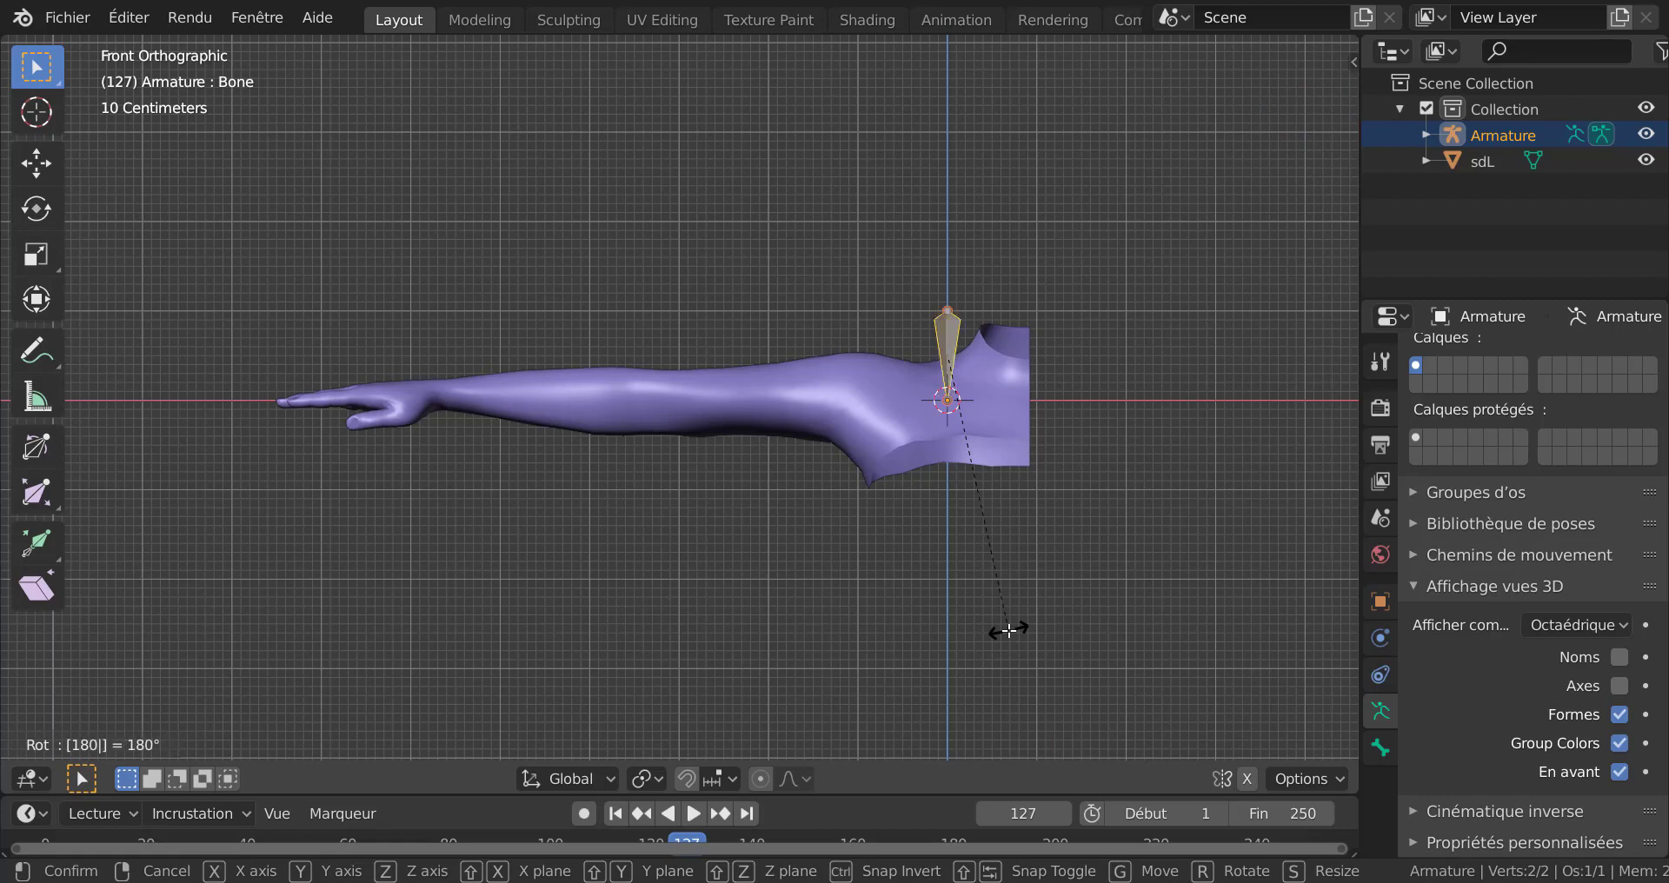
key("Return")
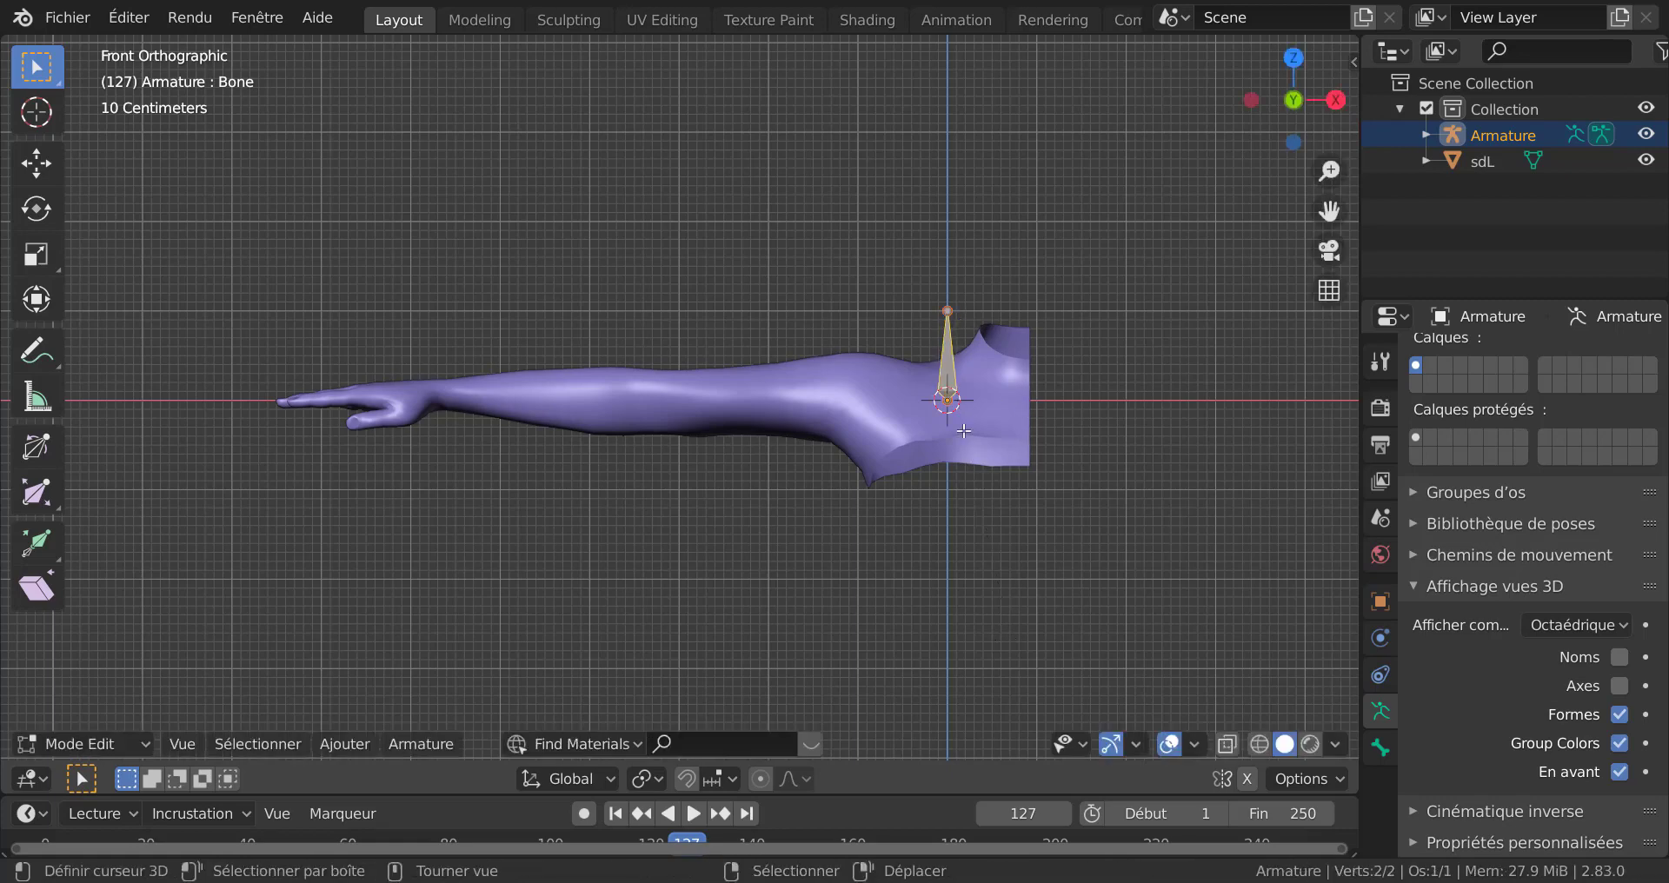
Step: Move the bone's tip straight down along the Z axis to just below the torso's lower edge
scroll(964, 435, "up", 2)
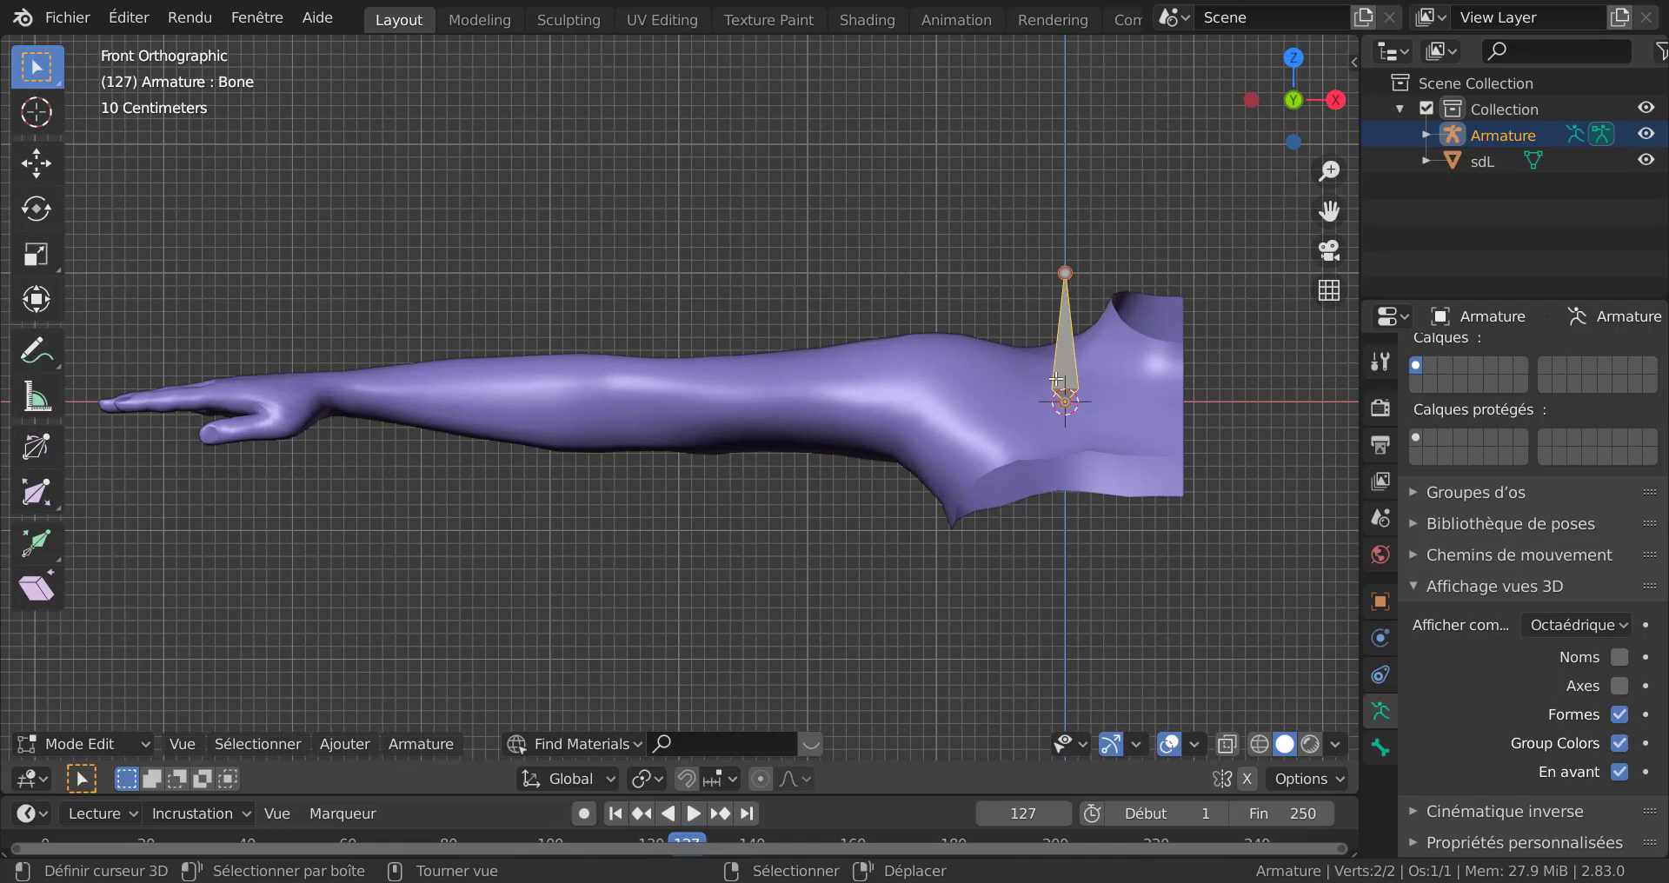
left_click(1065, 275)
key("g")
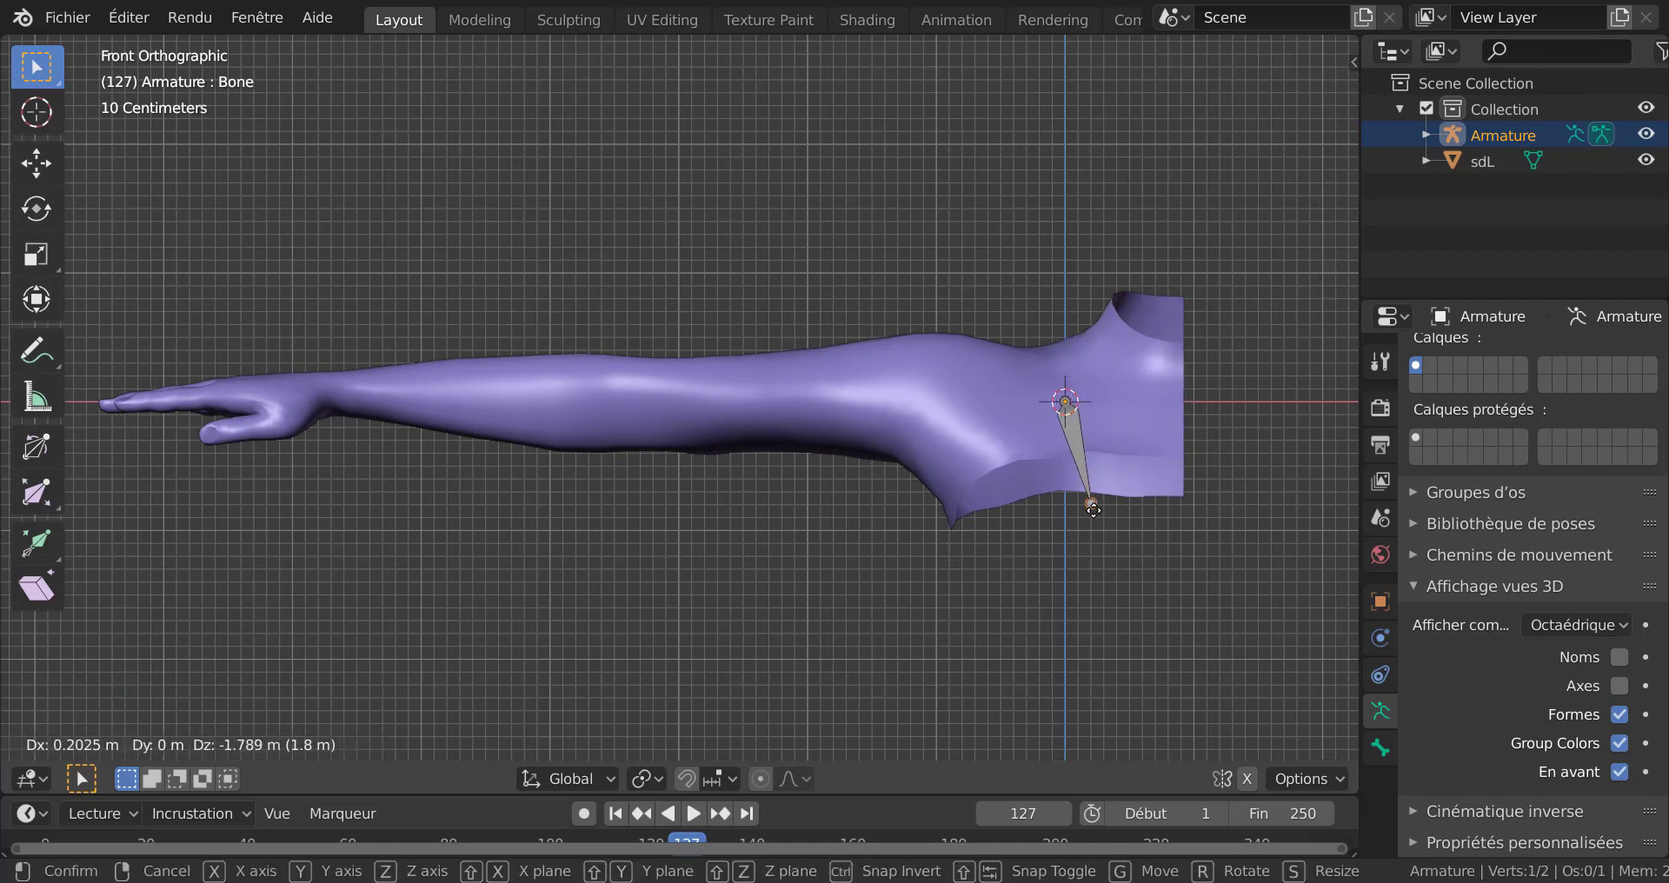
key("z")
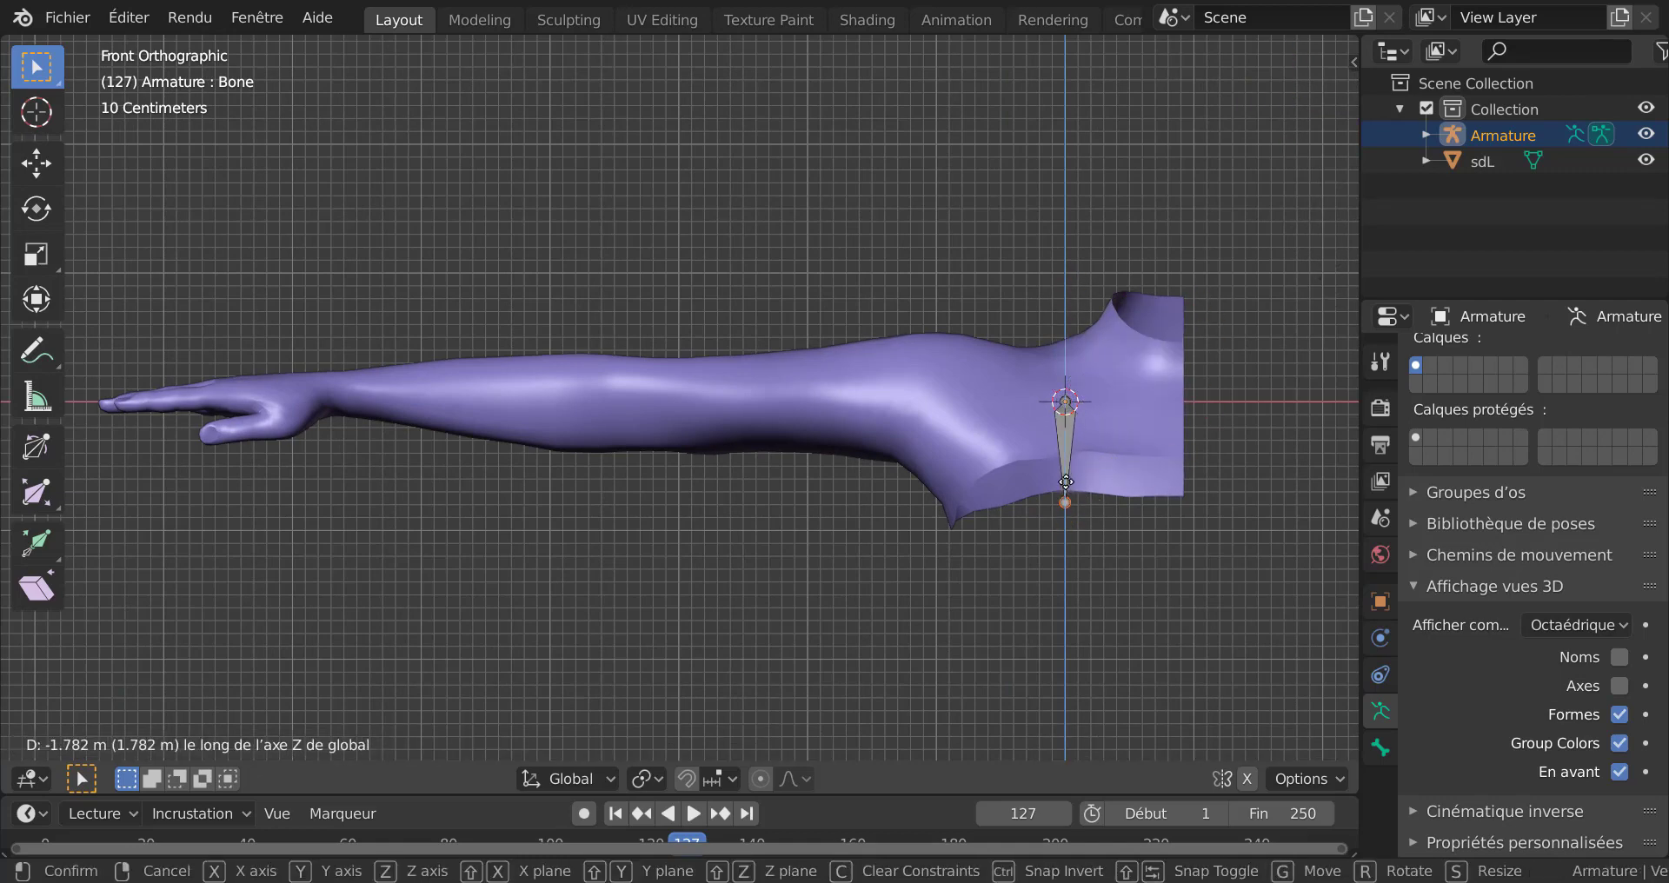
left_click(1062, 505)
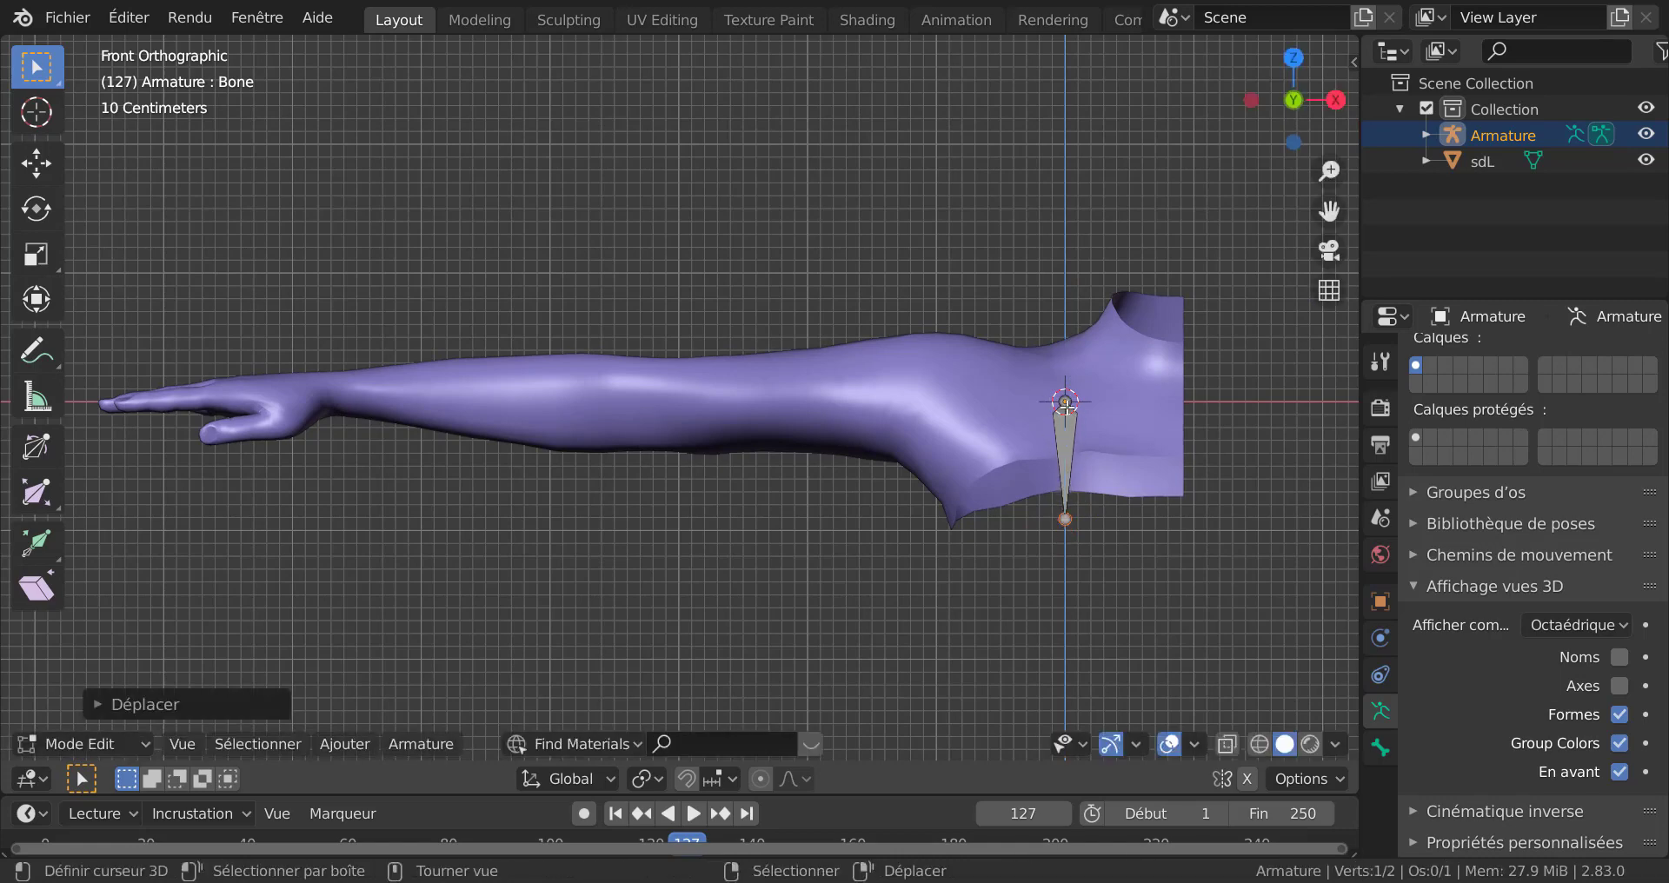
Step: Raise the whole bone about 0.28 m along the Z axis so it sits inside the torso section
left_click(1058, 453)
key("g")
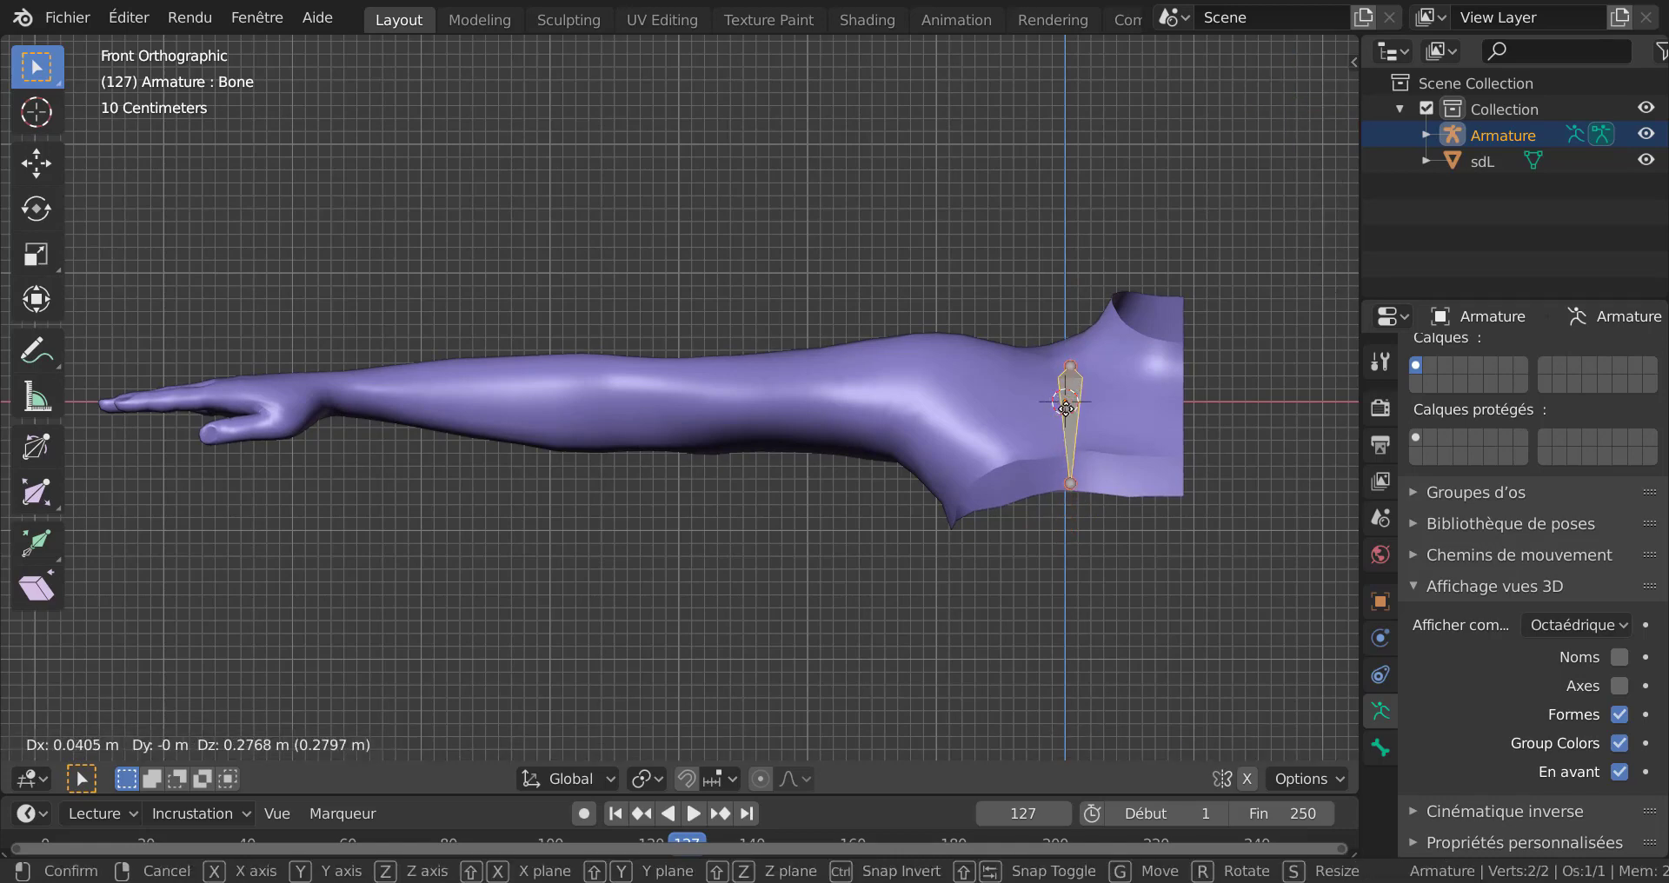
key("z")
left_click(1059, 406)
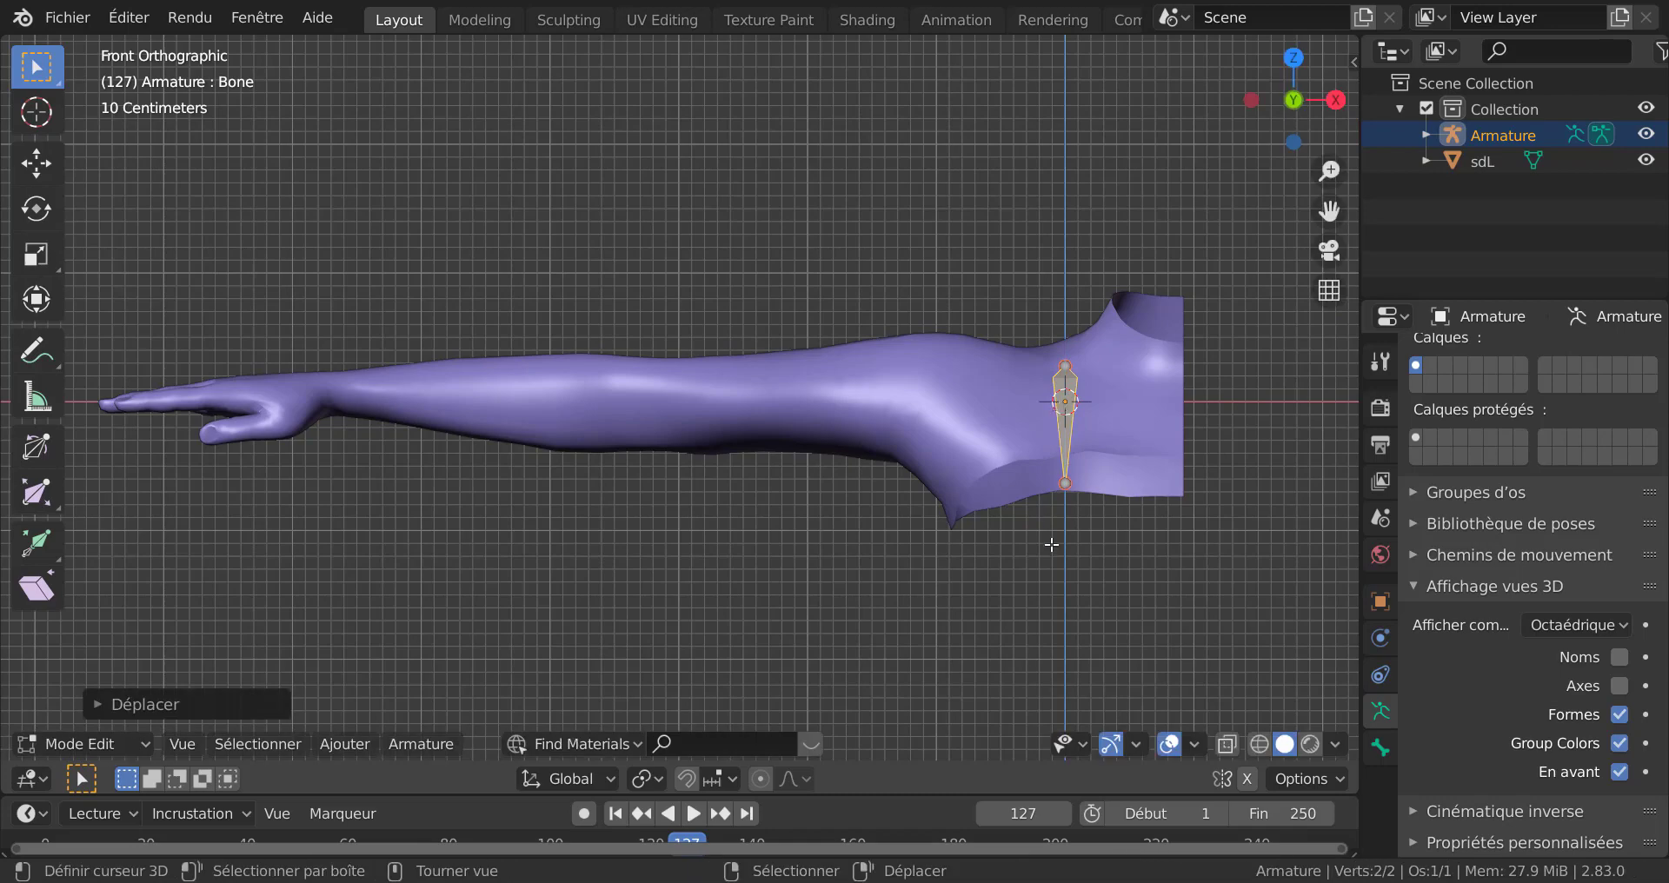
Step: Check the bone's placement inside the shoulder area from perspective, top and front views
scroll(1054, 547, "down", 3)
middle_click_drag(1055, 548, 948, 281)
scroll(947, 280, "up", 3)
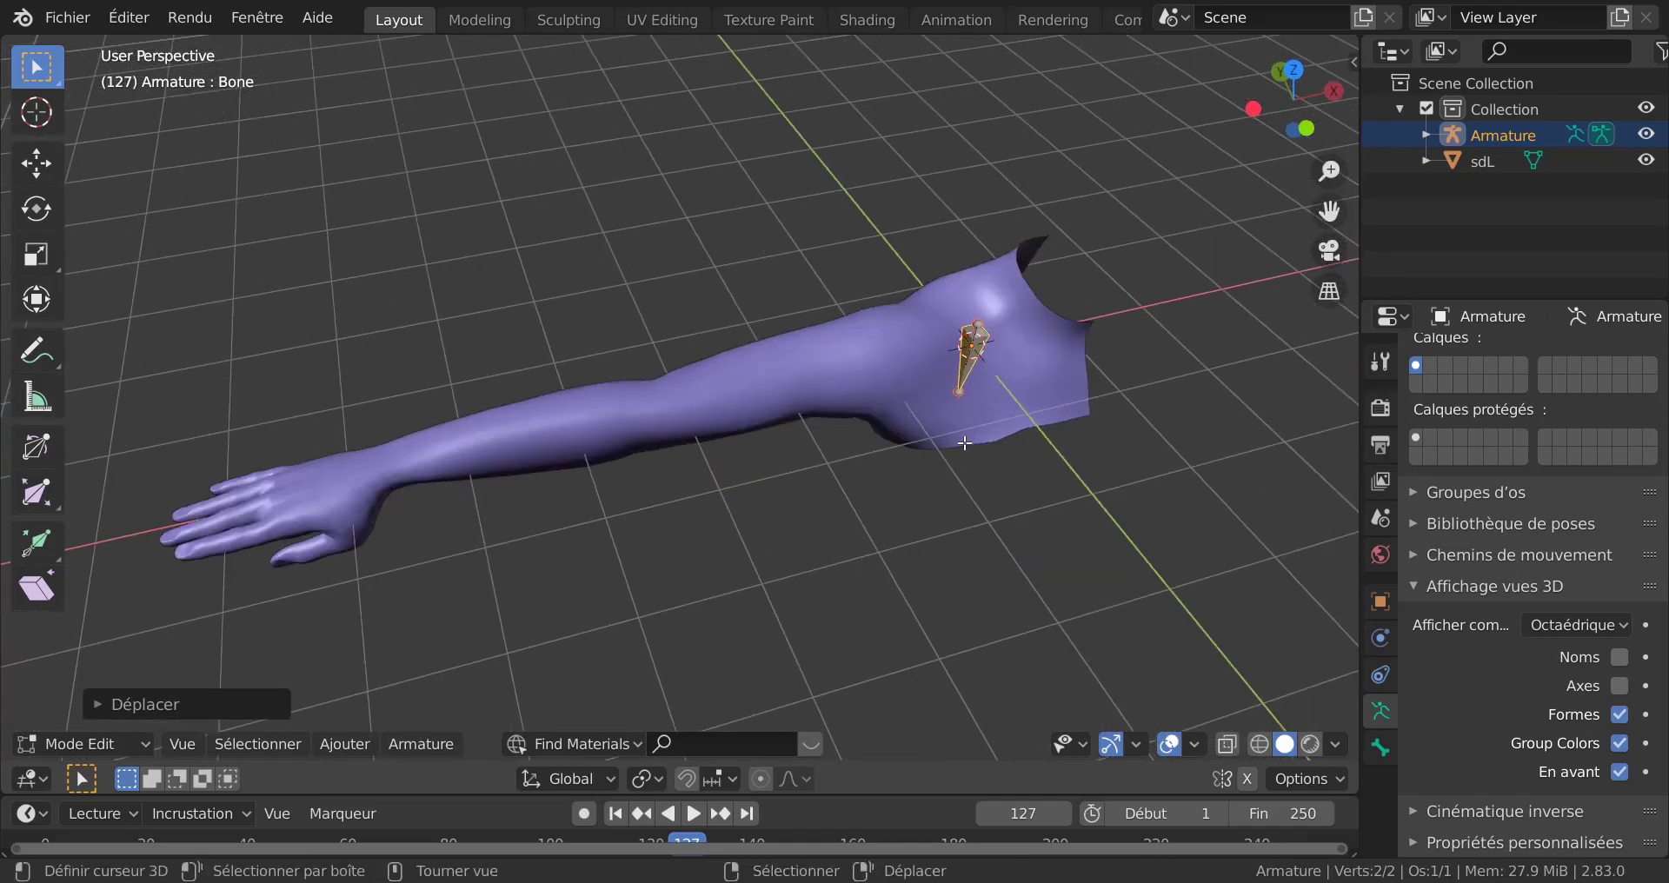
middle_click_drag(988, 468, 964, 583)
key("KP_5")
key("KP_7")
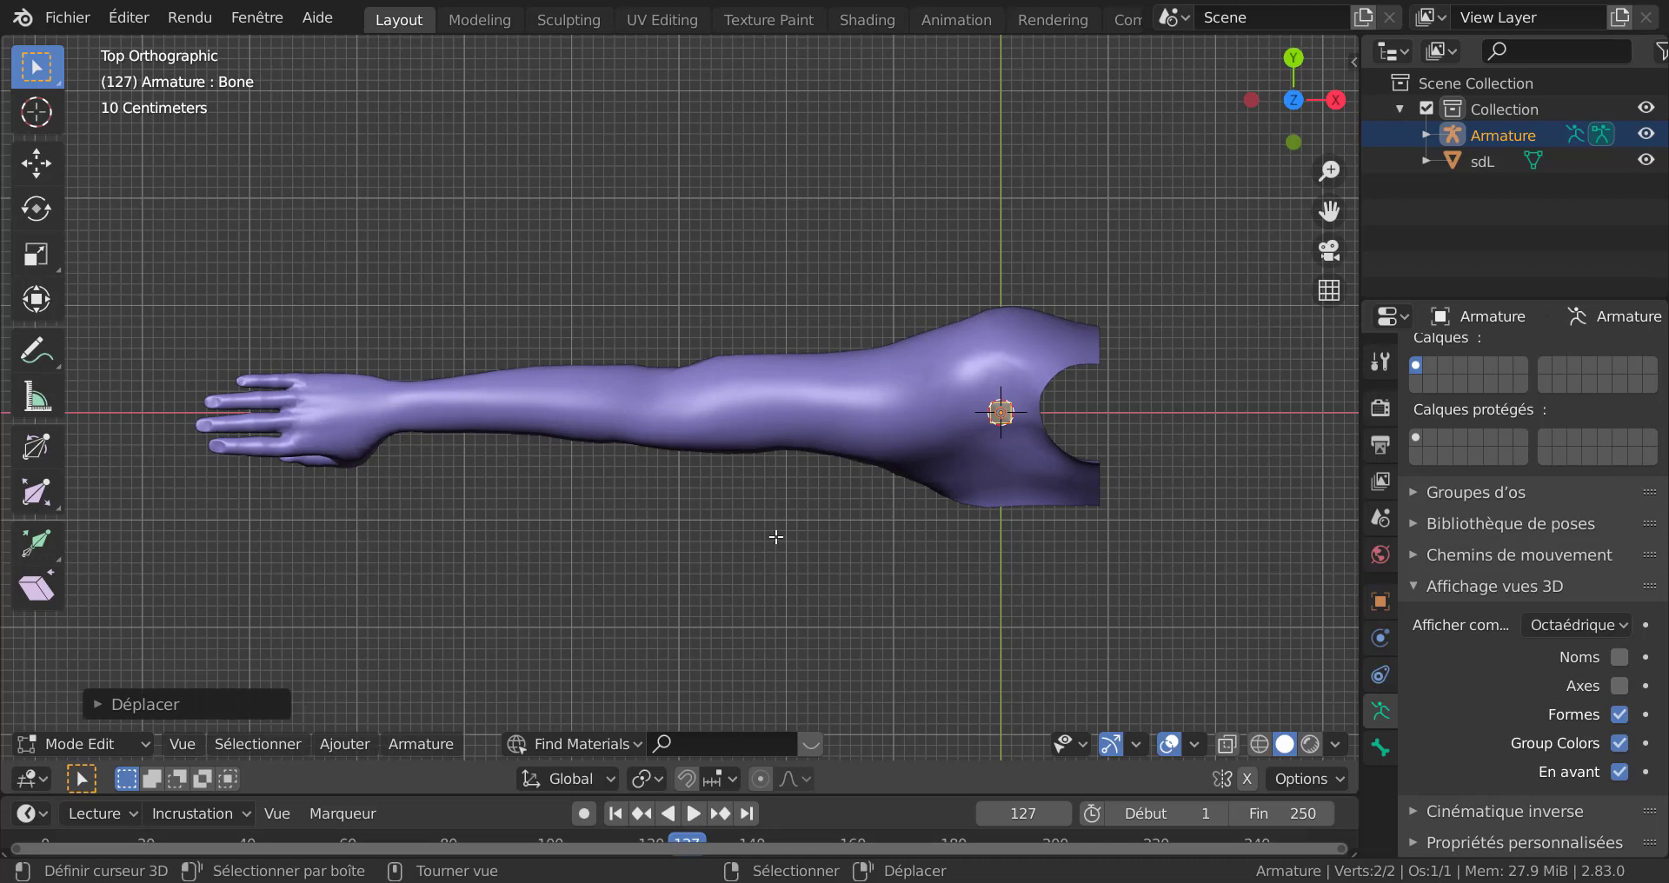
key("KP_1")
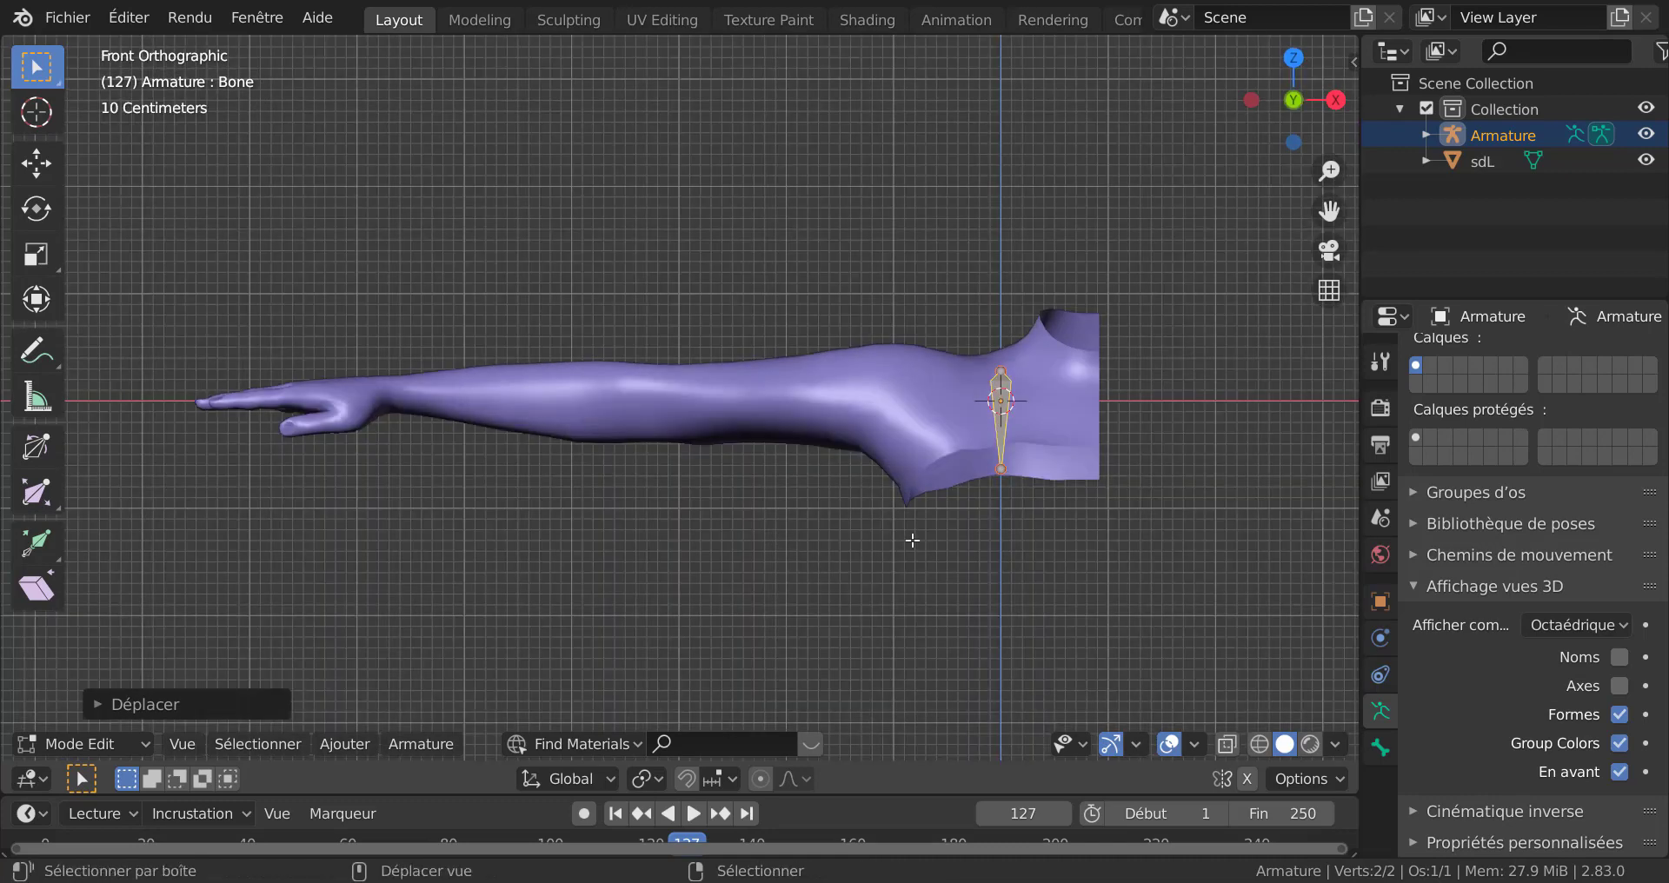
middle_click_drag(826, 538, 862, 517, "shift")
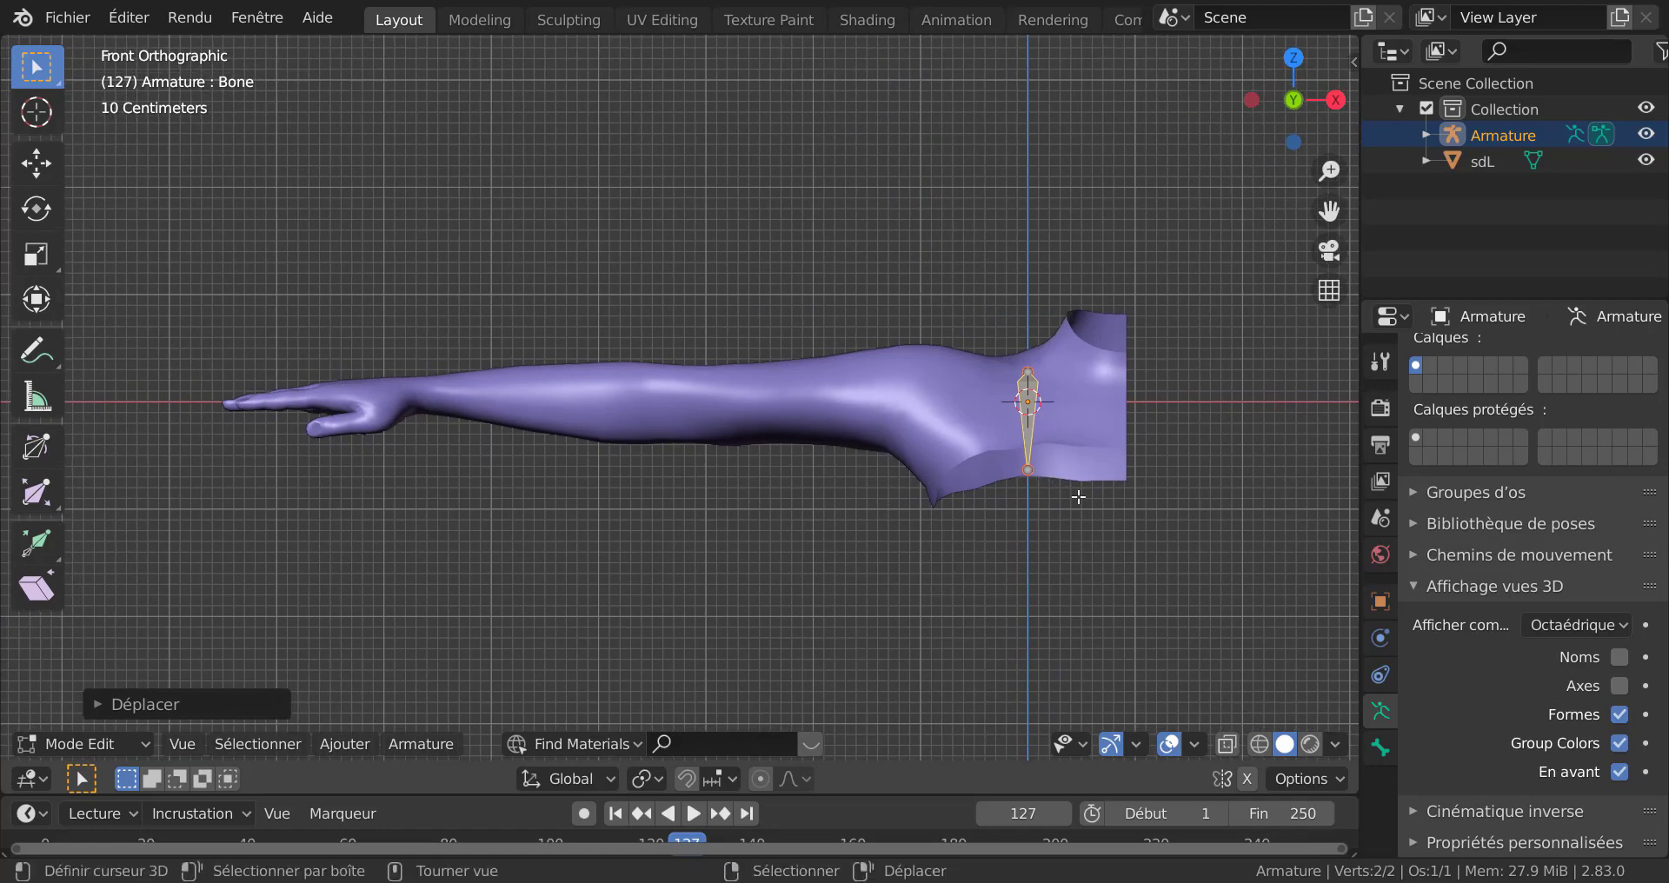
Step: Duplicate the bone to the shoulder end of the upper arm and move the copy's lower tip about 2.46 m to the elbow
key("shift+d")
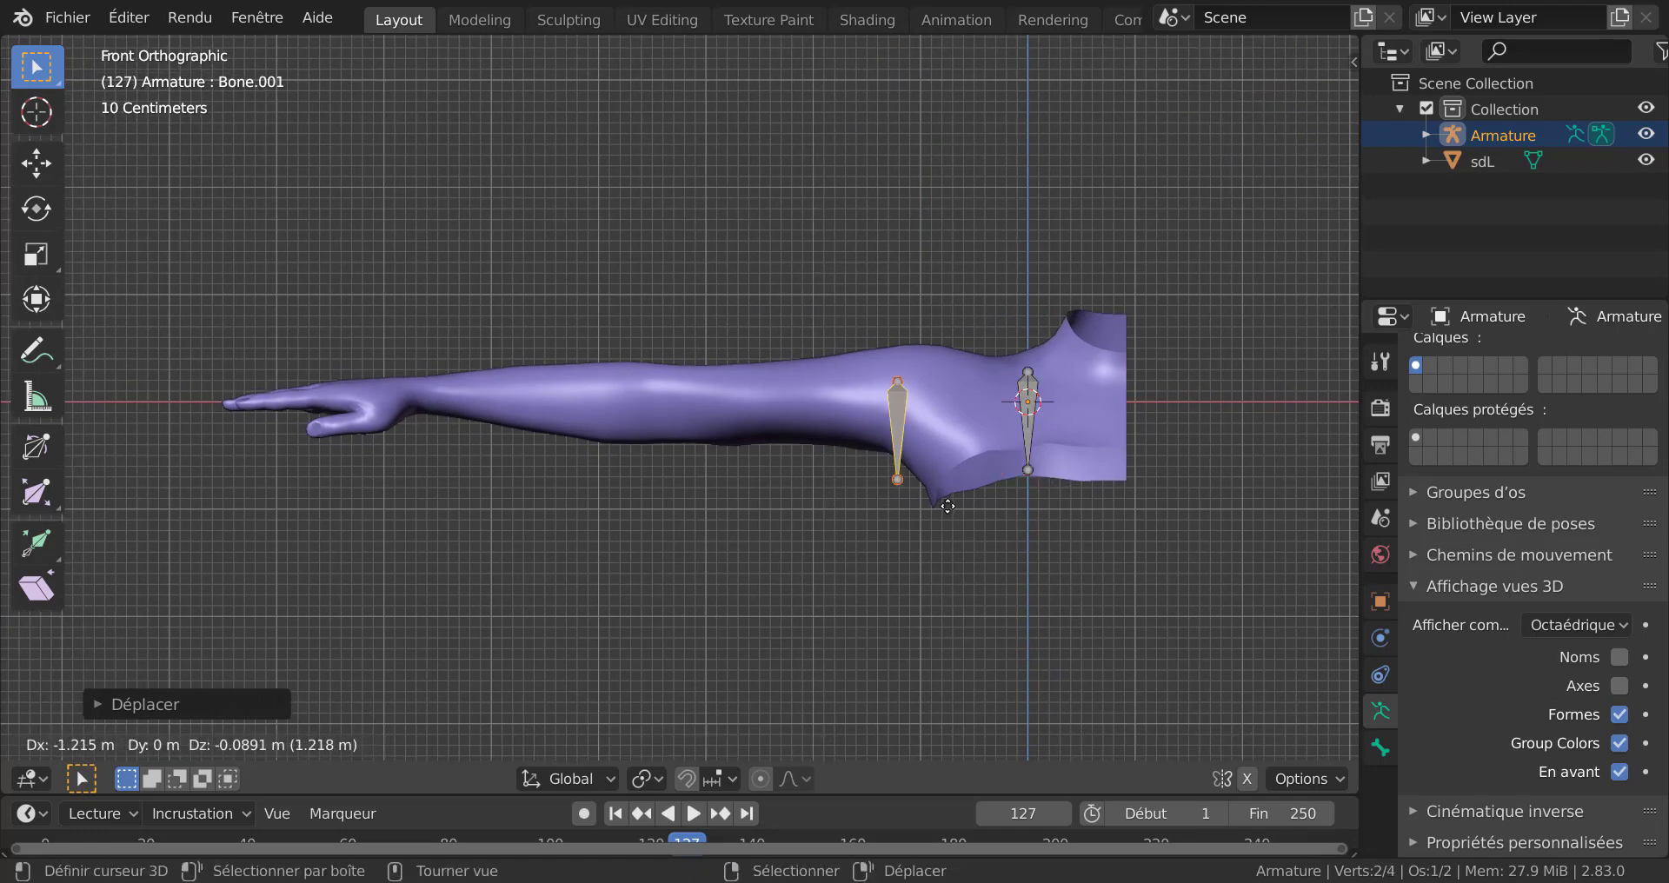
left_click(962, 508)
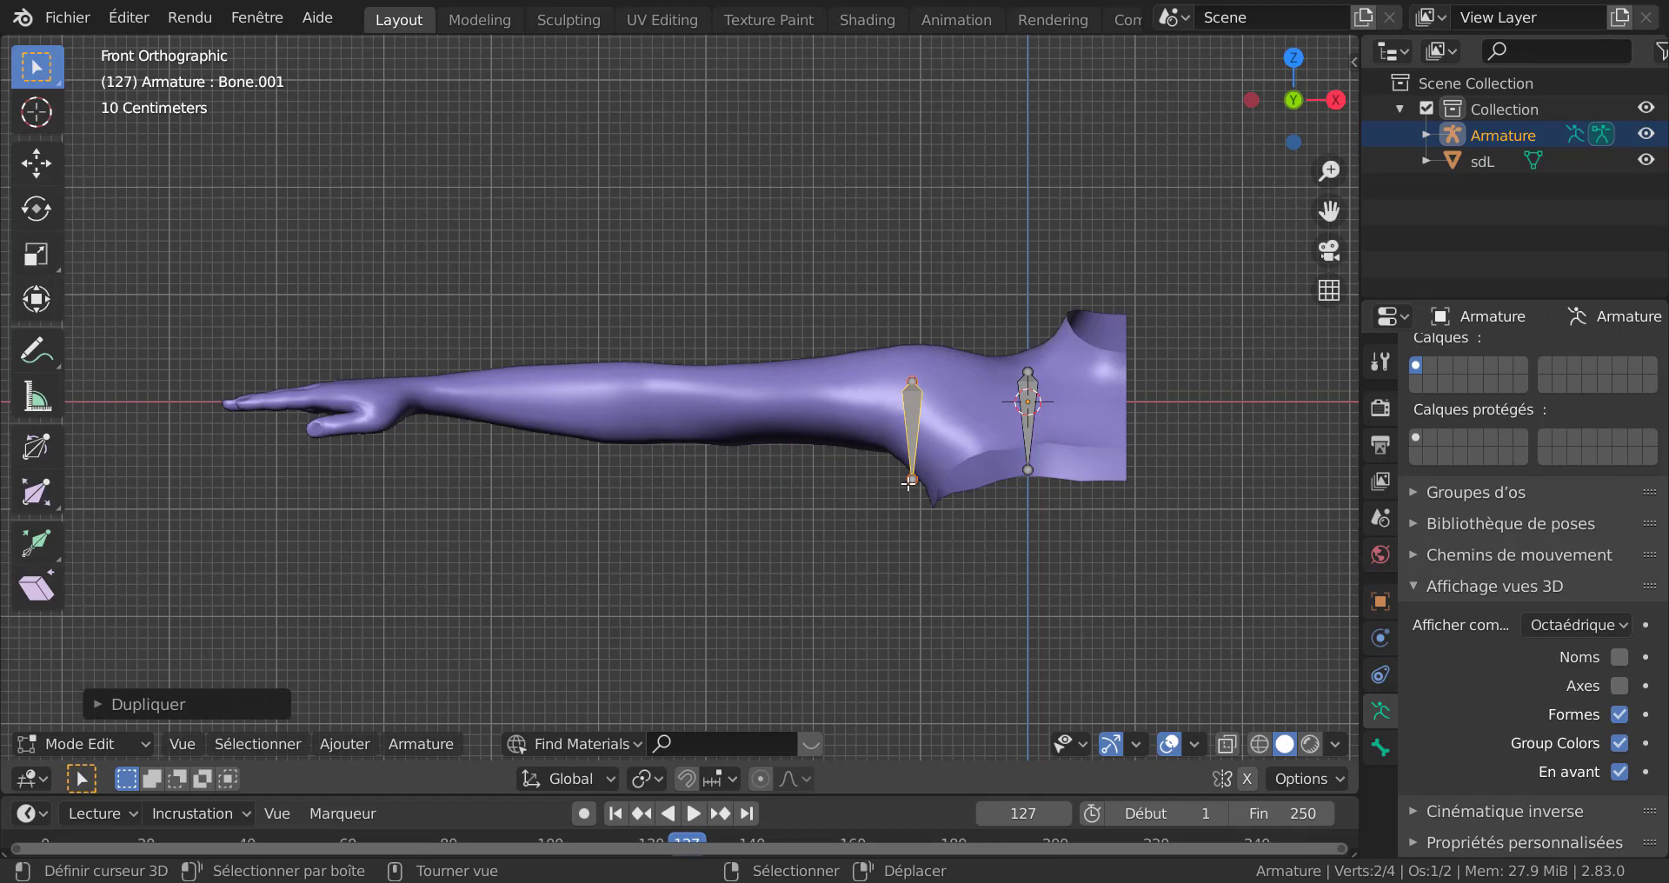
key("g")
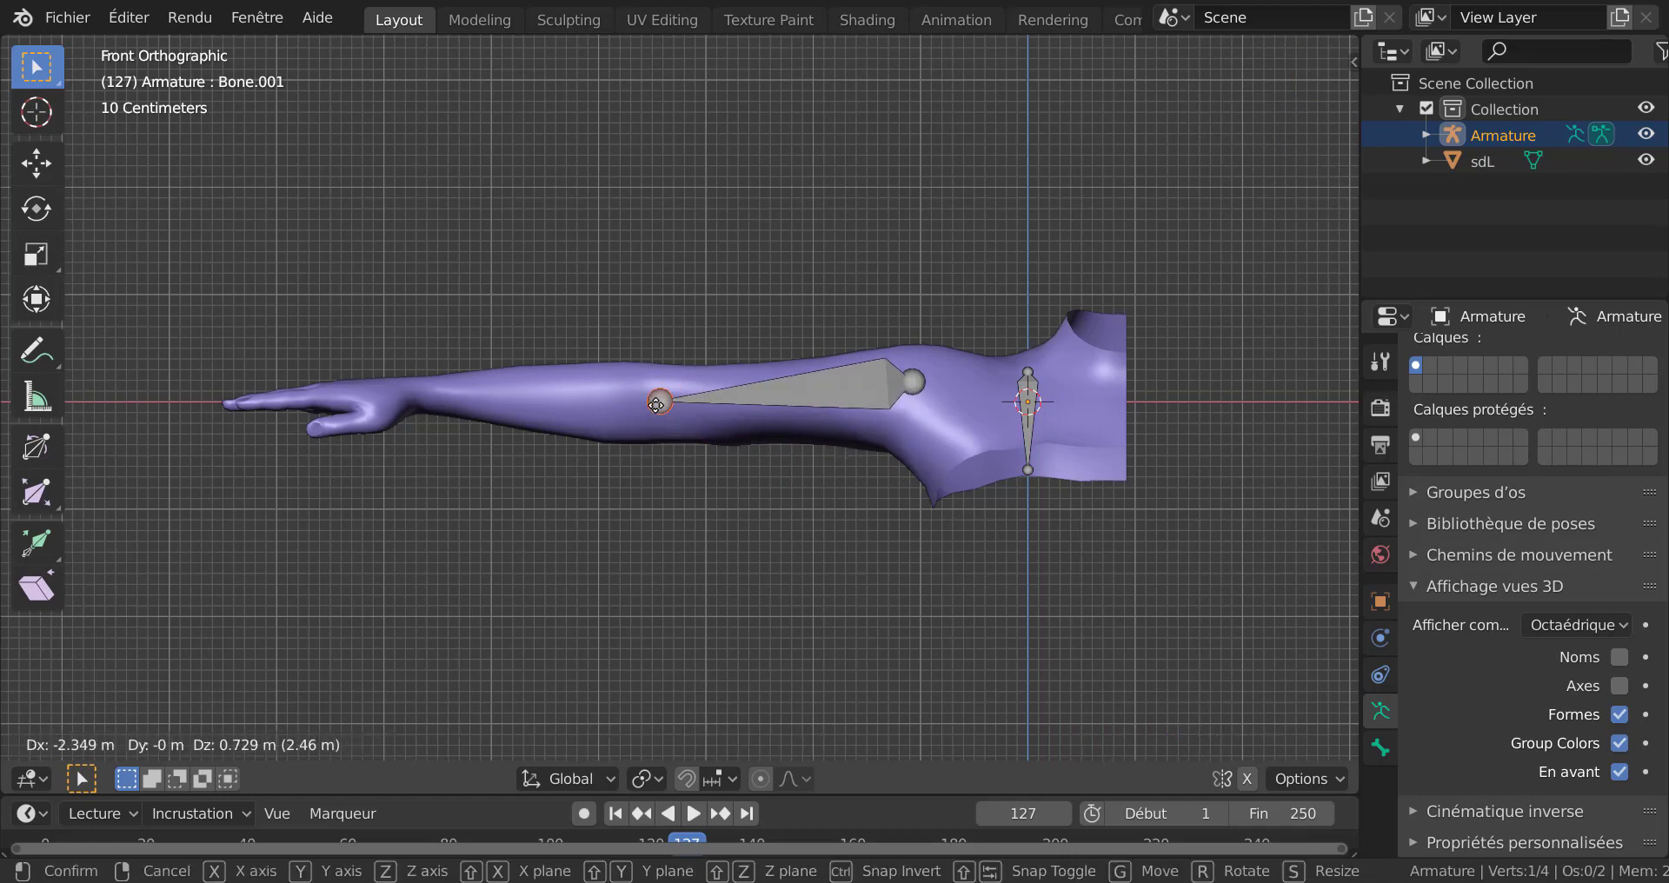
left_click(655, 405)
middle_click_drag(1024, 504, 1082, 558)
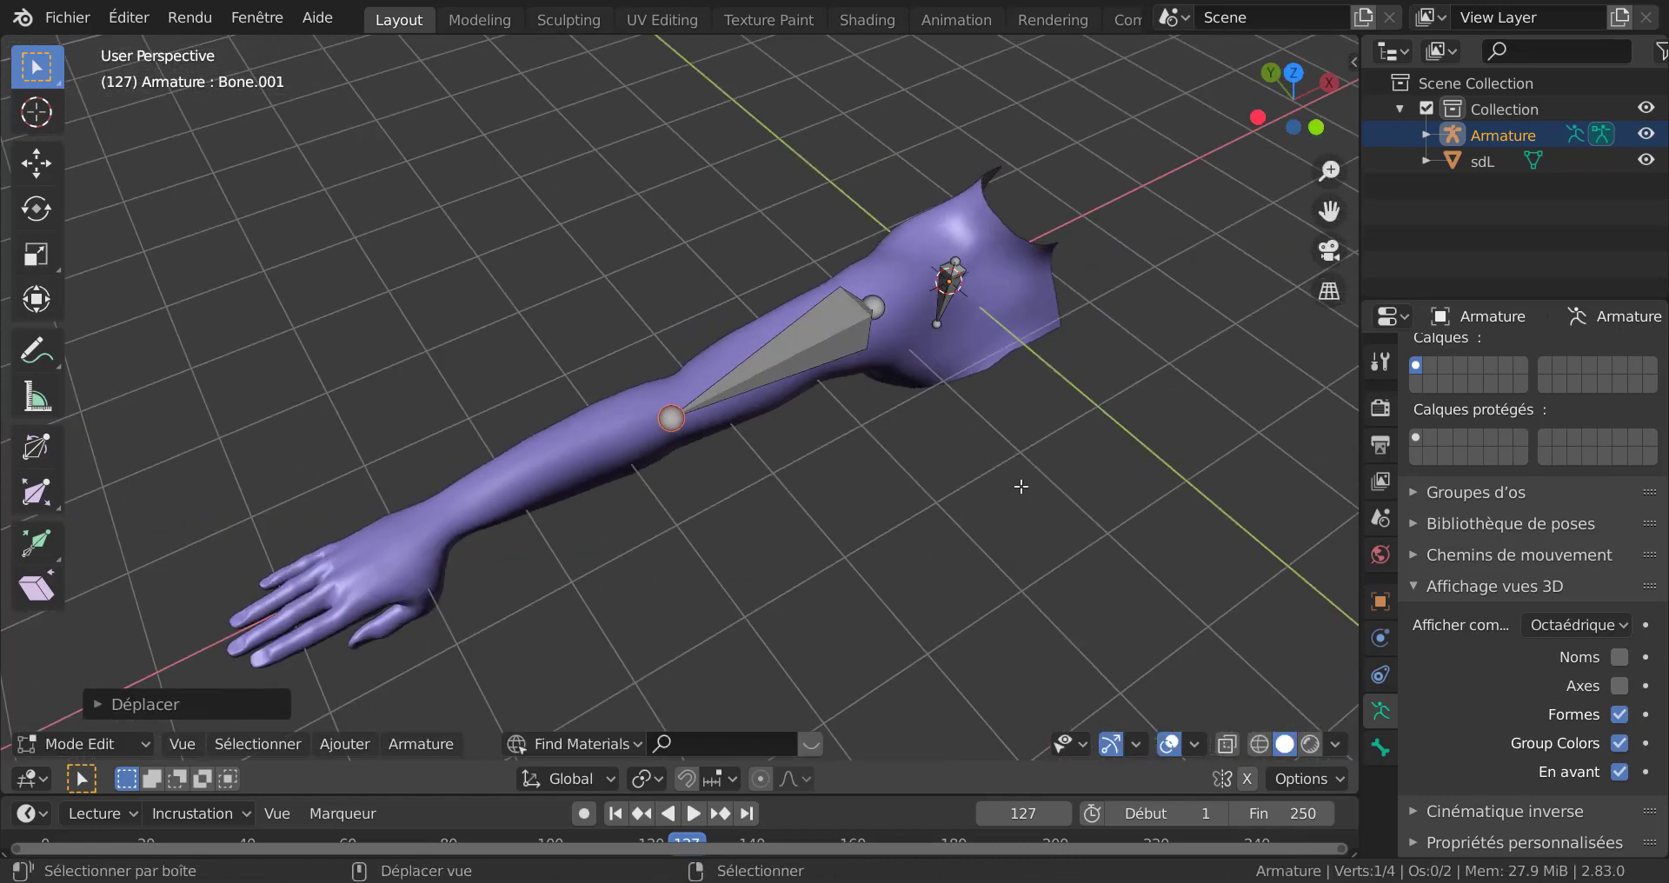
Step: Switch from editing the armature to editing the arm mesh
middle_click_drag(1022, 486, 869, 529)
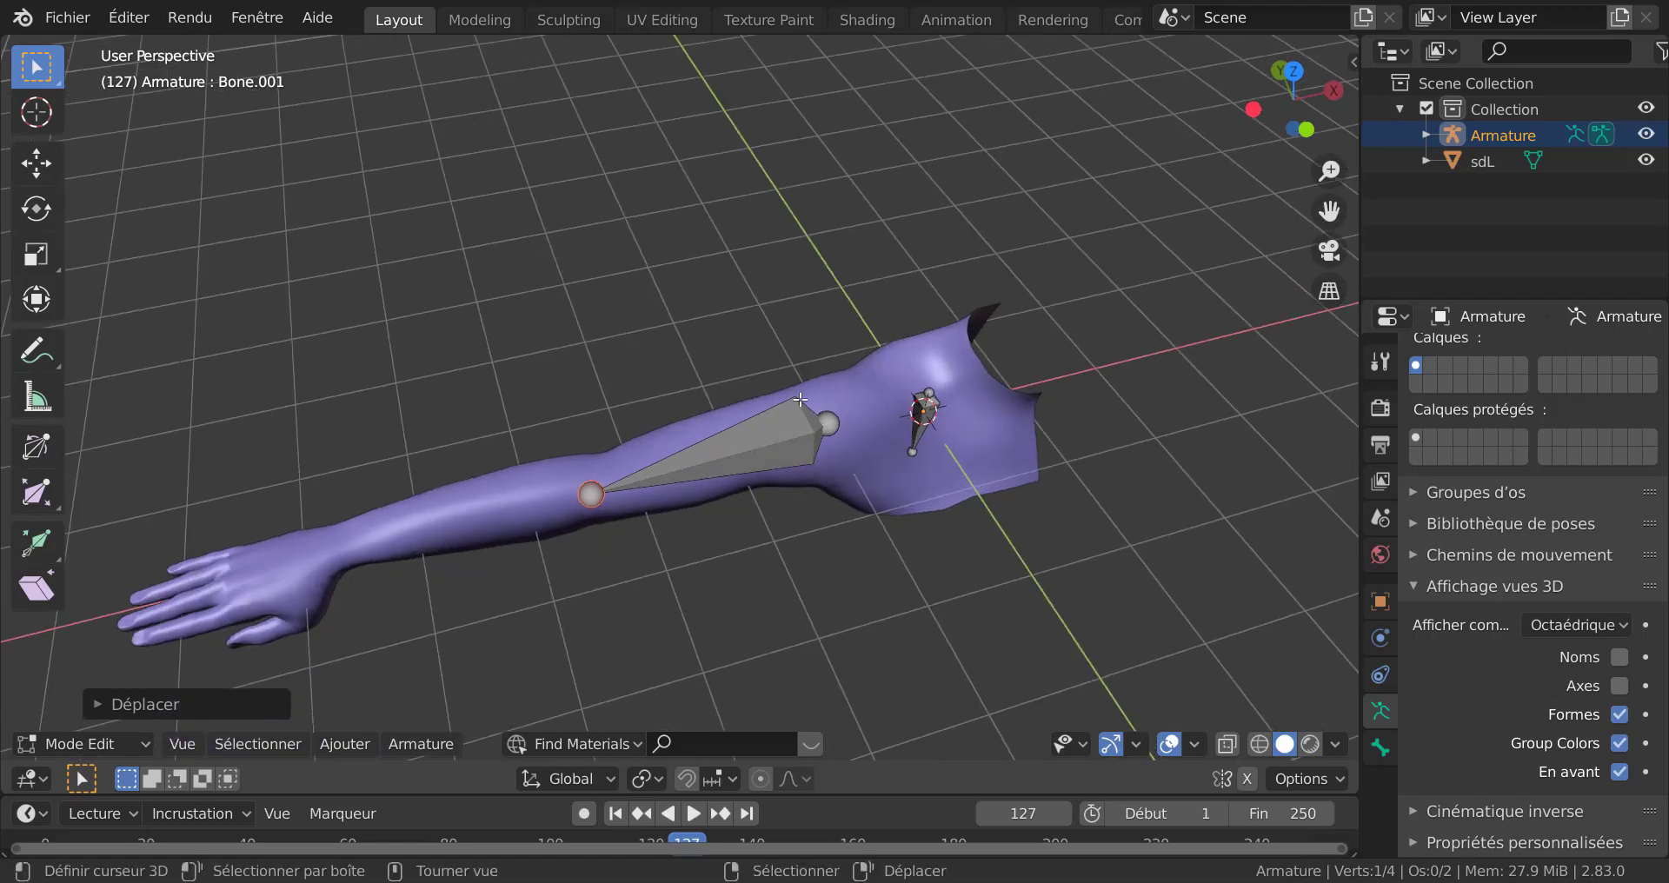
key("Tab")
left_click(878, 468)
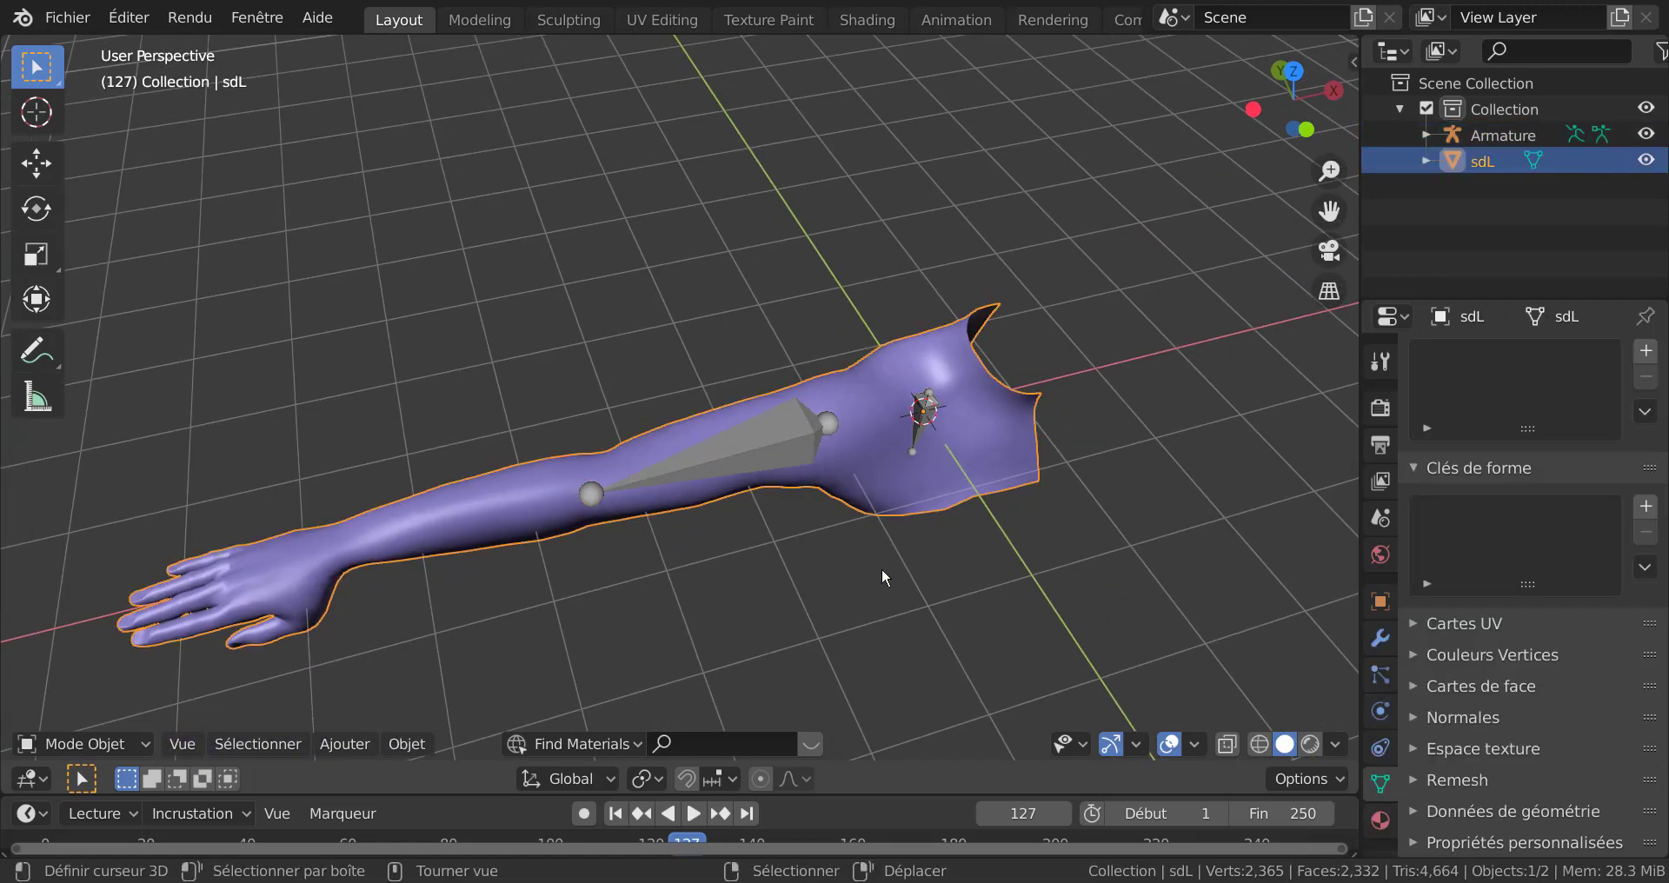
middle_click_drag(882, 567, 858, 440)
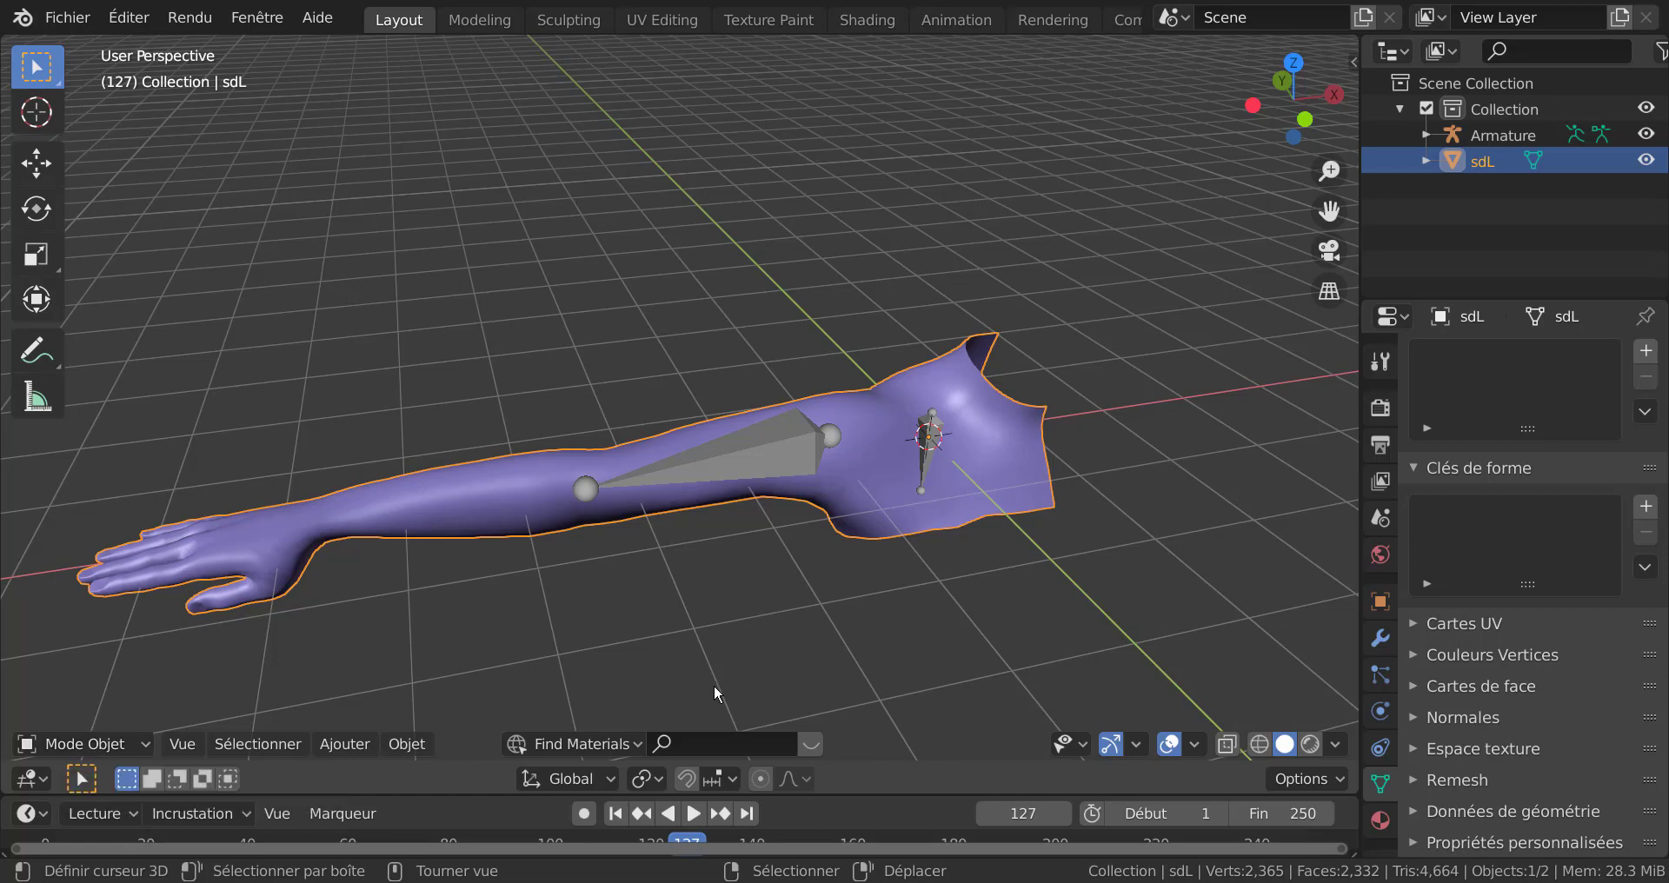
key("Tab")
middle_click_drag(848, 680, 815, 676)
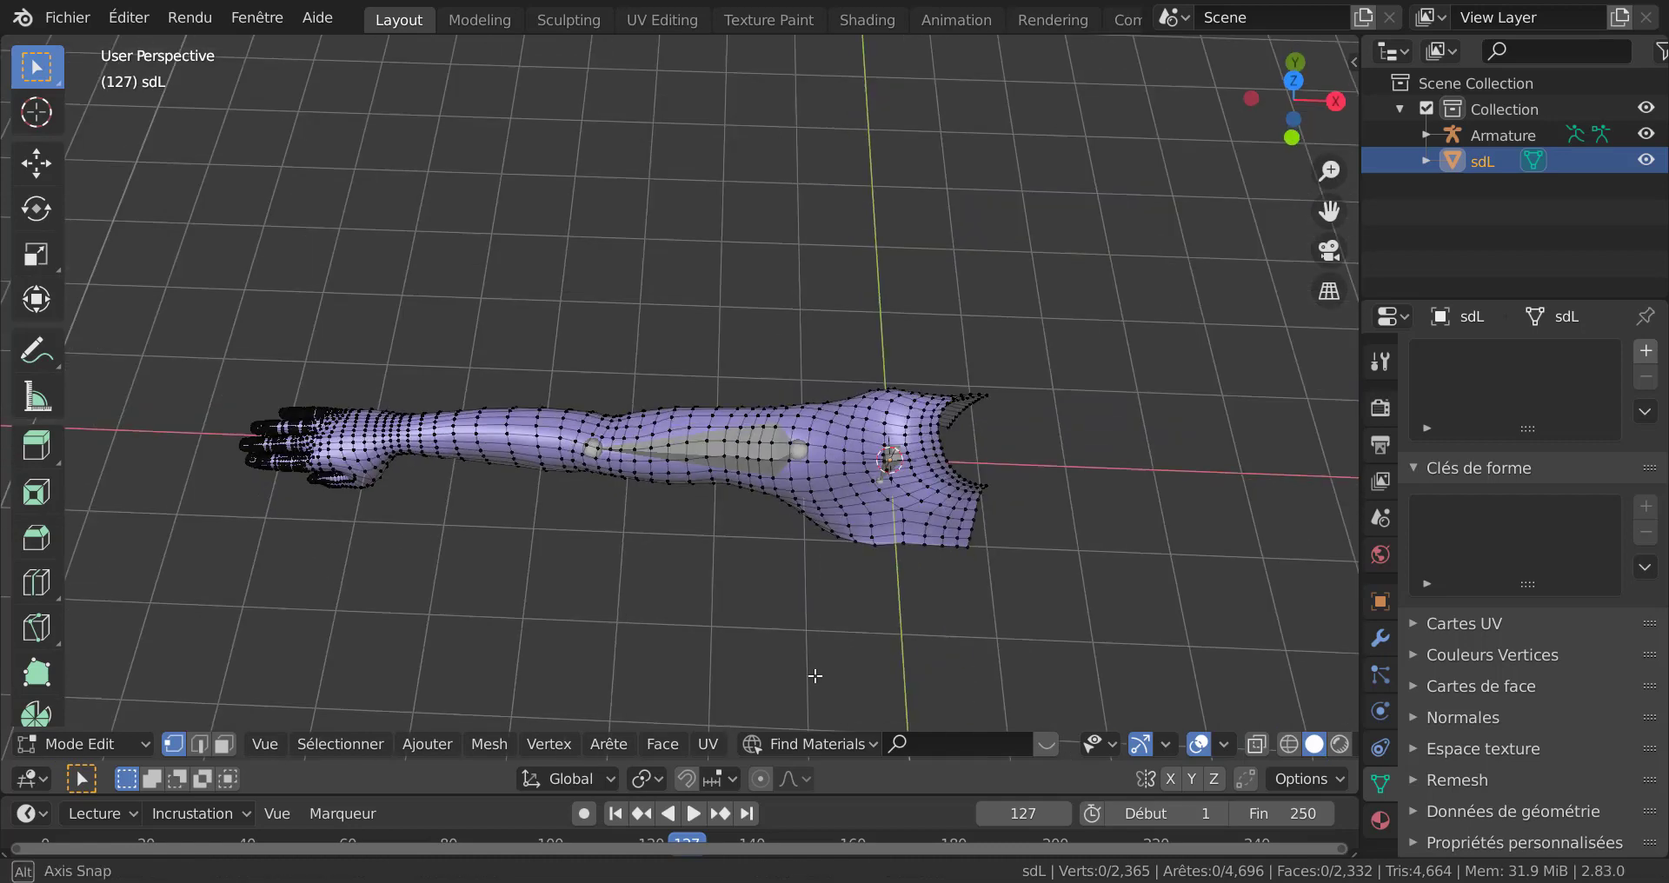
Step: Select the vertical edge loop around the elbow of the arm mesh, next to the upper arm bone's tip
scroll(815, 676, "up", 4)
key("KP_1")
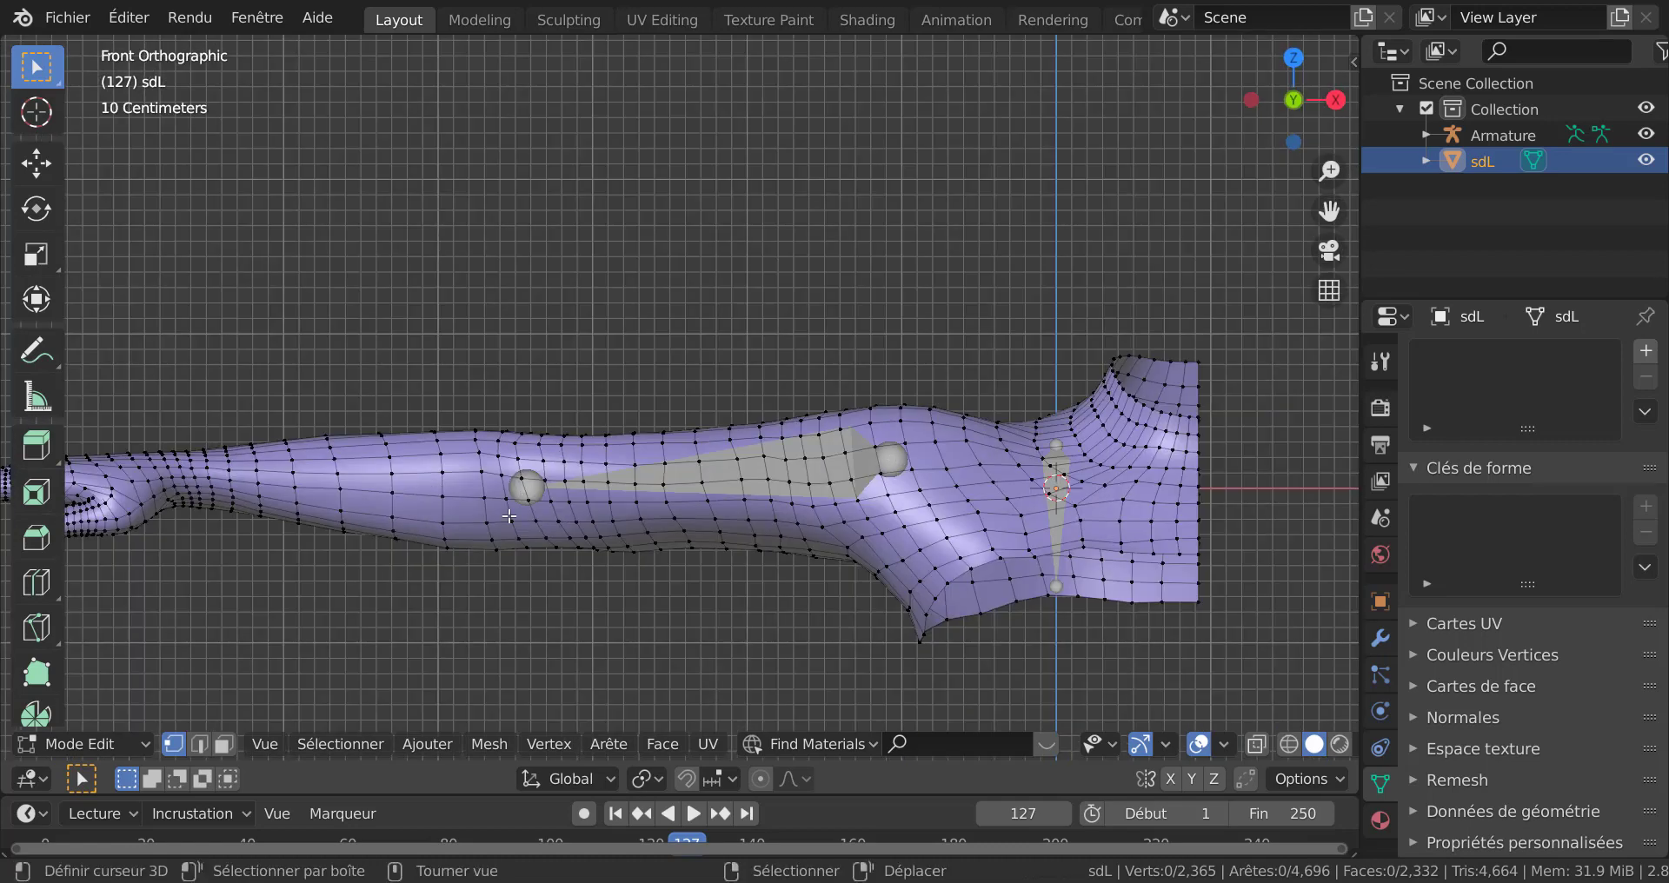
middle_click_drag(540, 559, 733, 559, "shift")
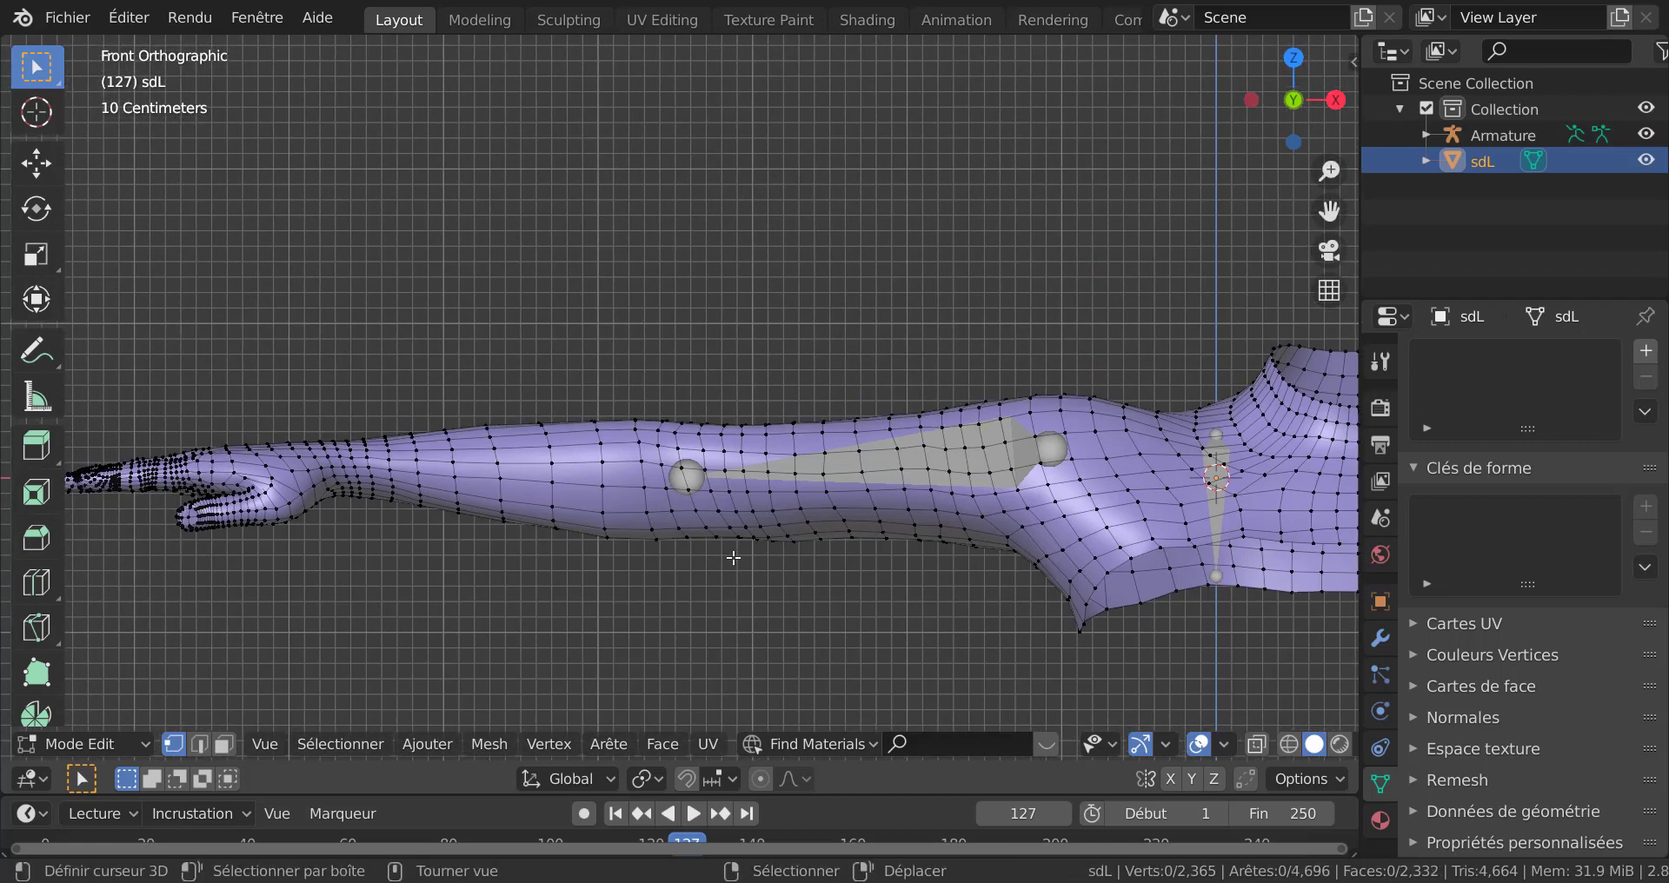
scroll(651, 554, "up", 2)
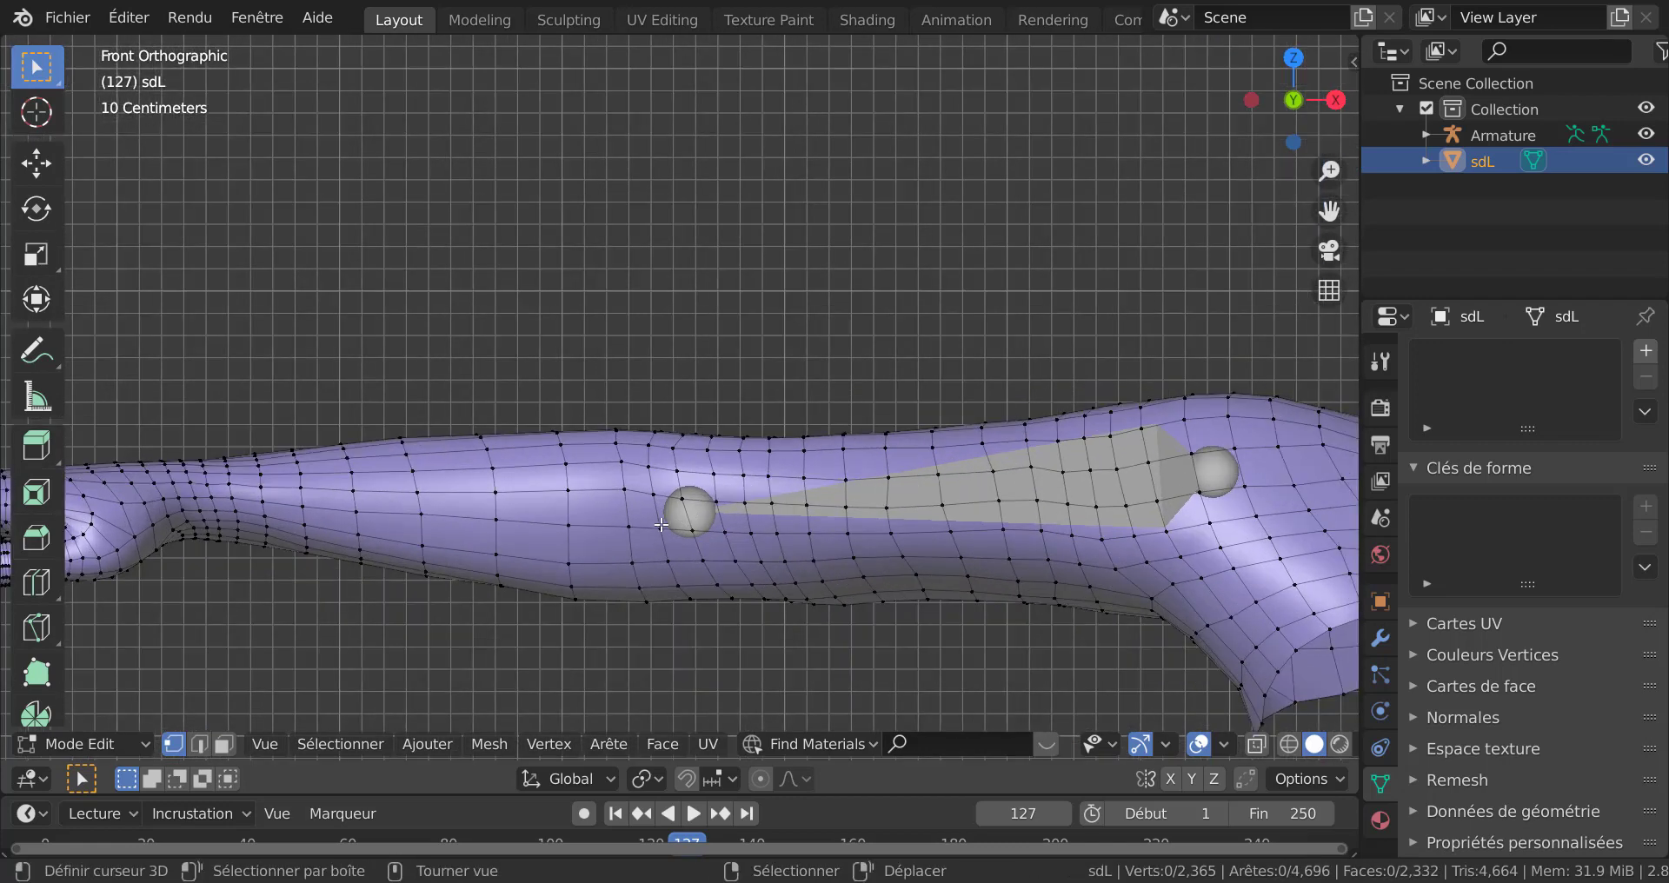
key("alt")
left_click(655, 513, "alt")
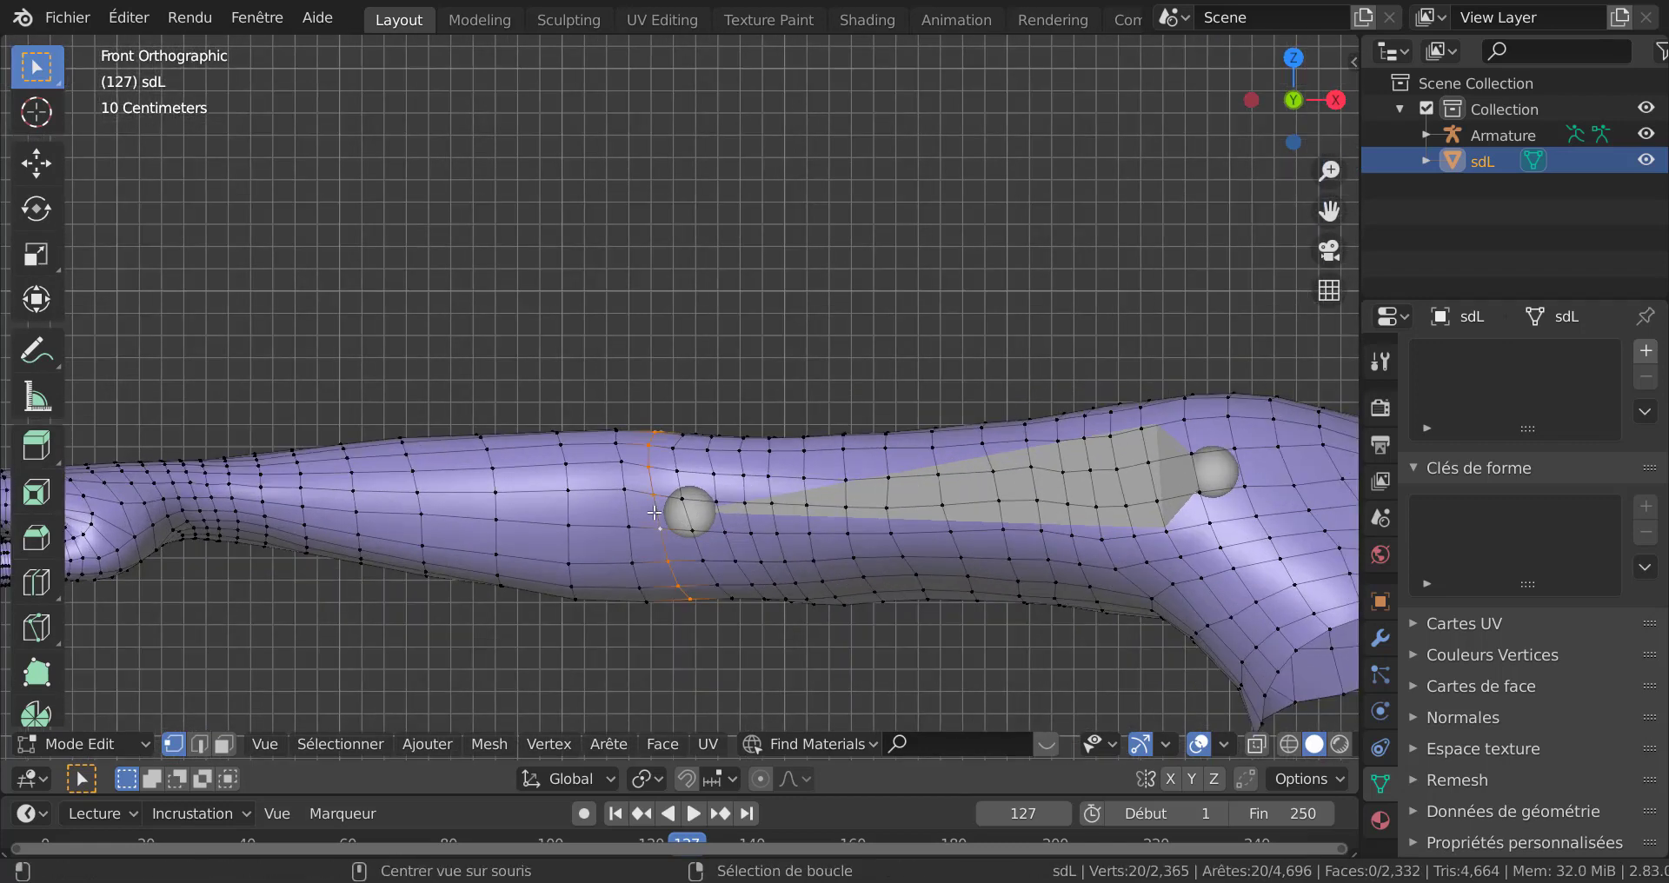
middle_click_drag(689, 612, 719, 593)
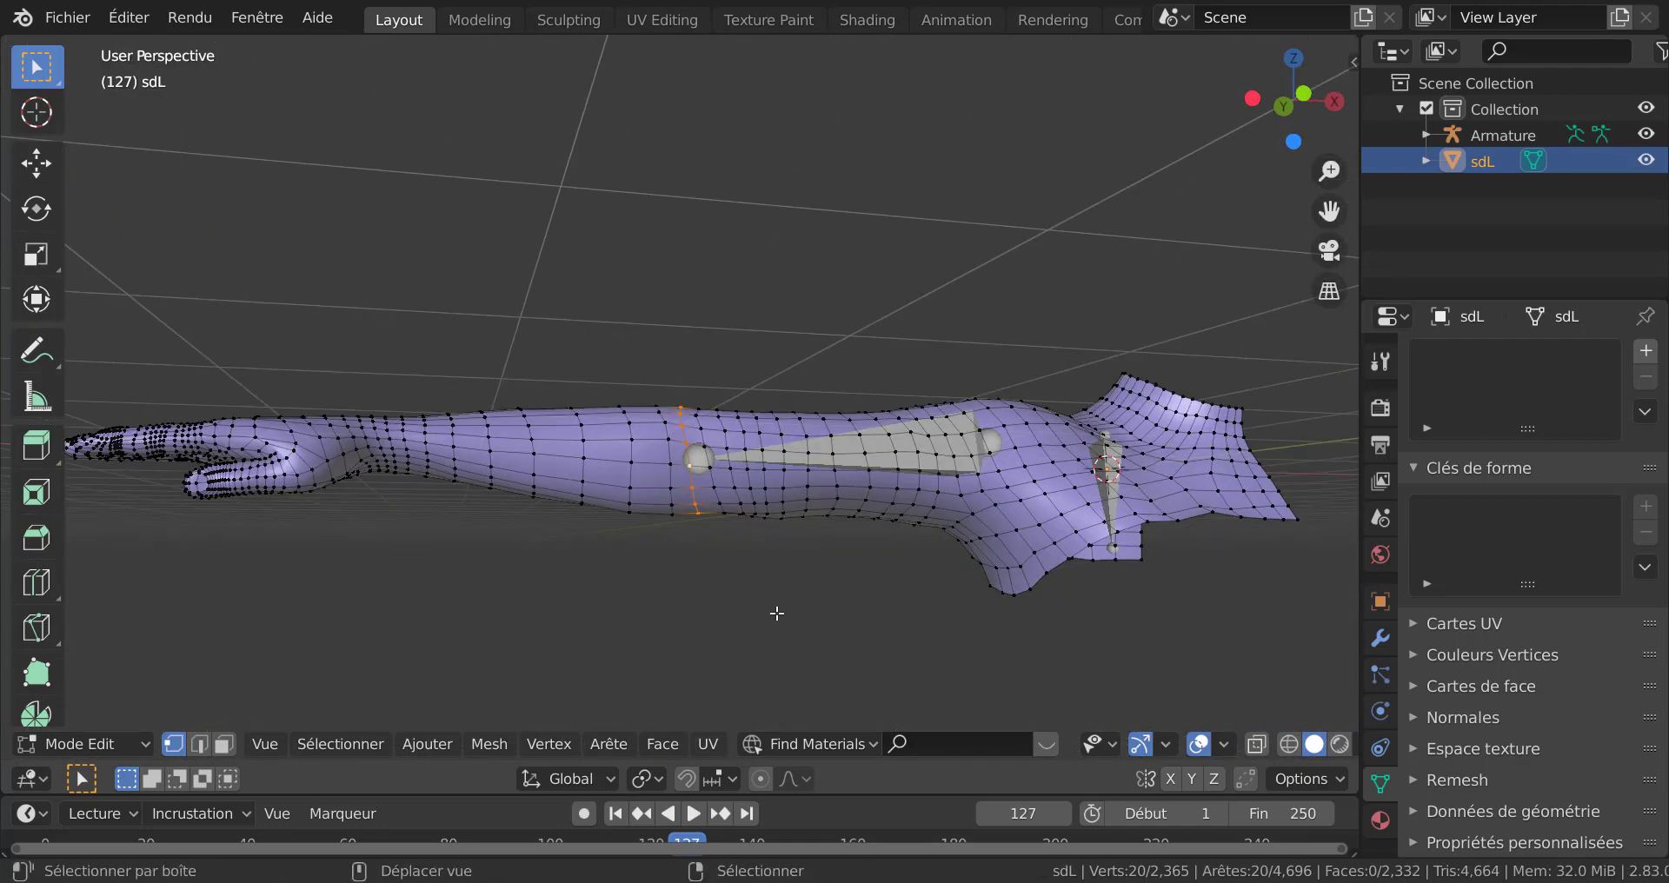
key("shift+s")
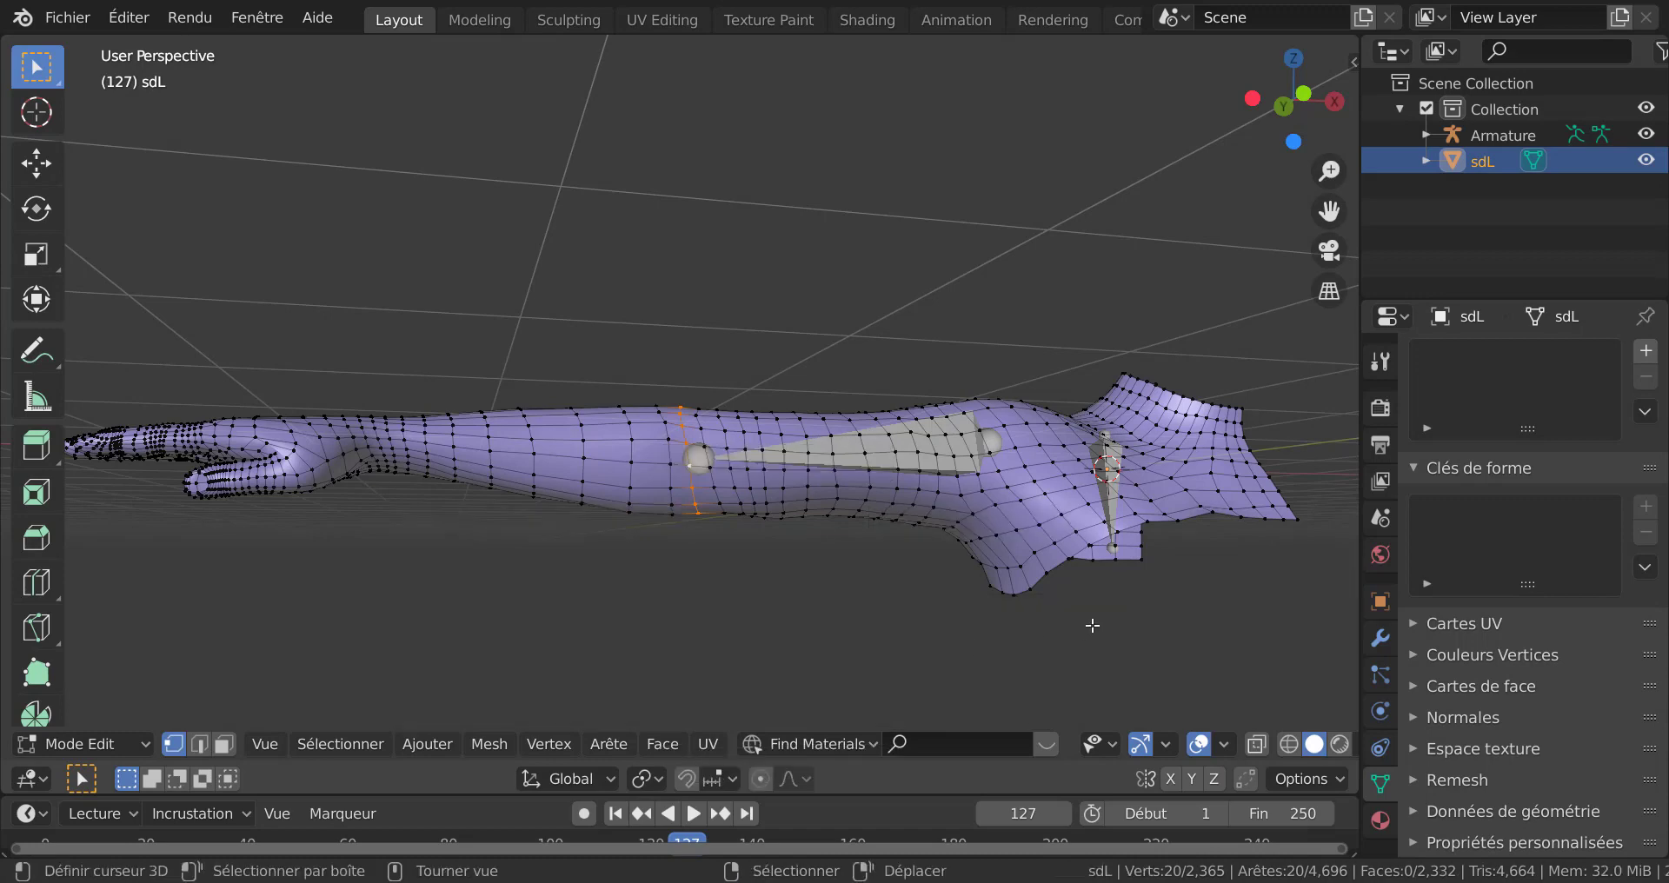
middle_click_drag(1056, 633, 1052, 420)
middle_click_drag(904, 636, 1173, 474)
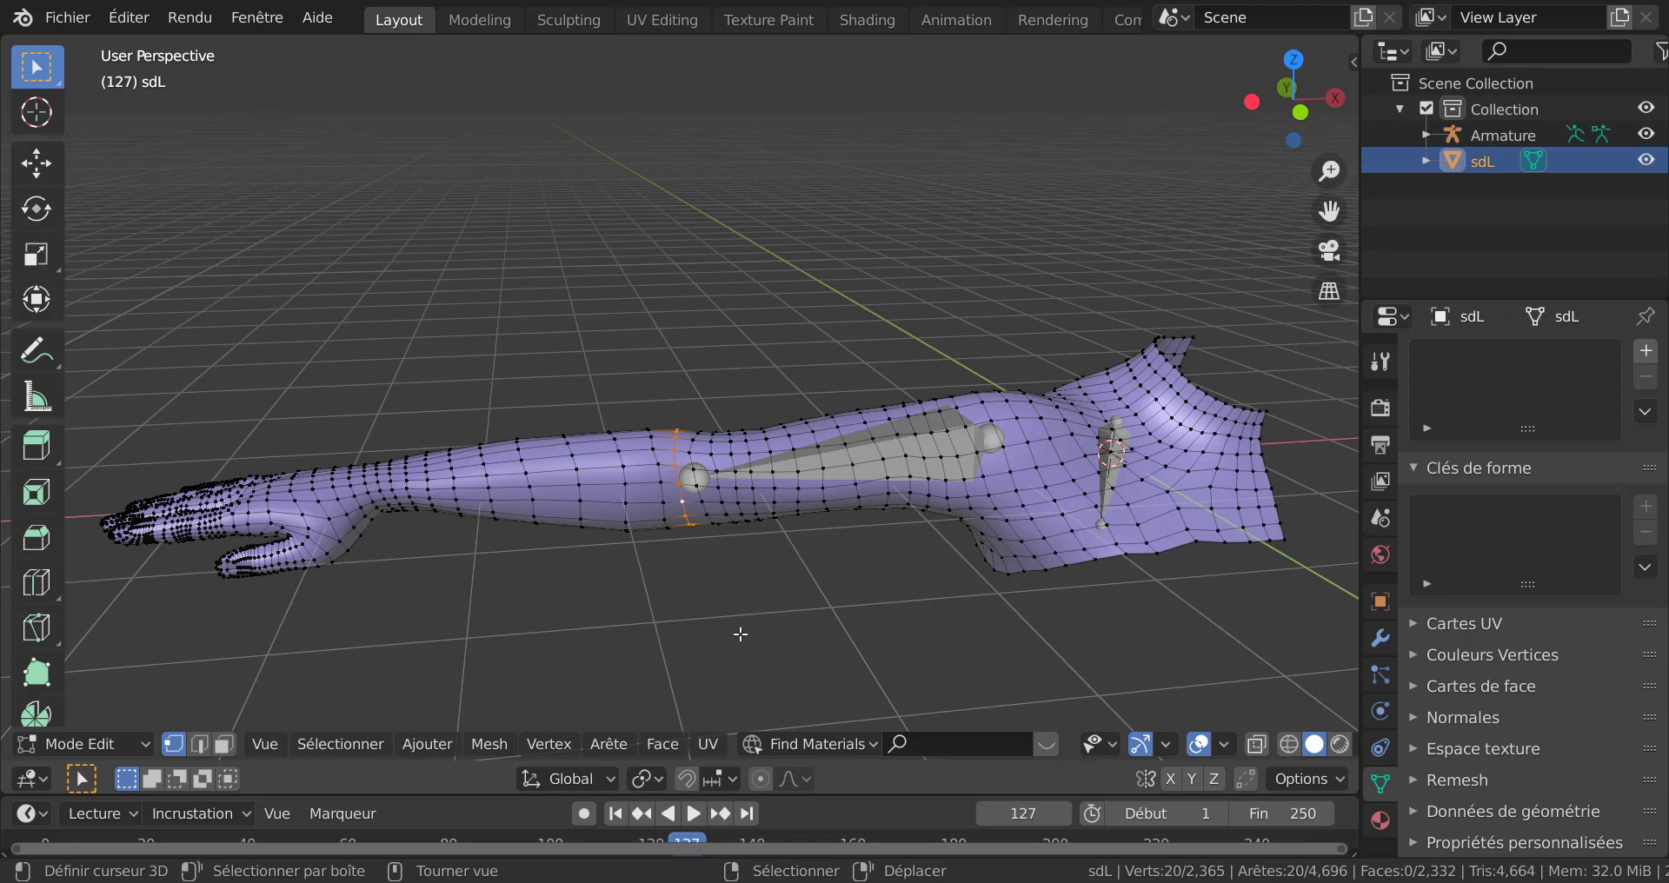
key("shift+s")
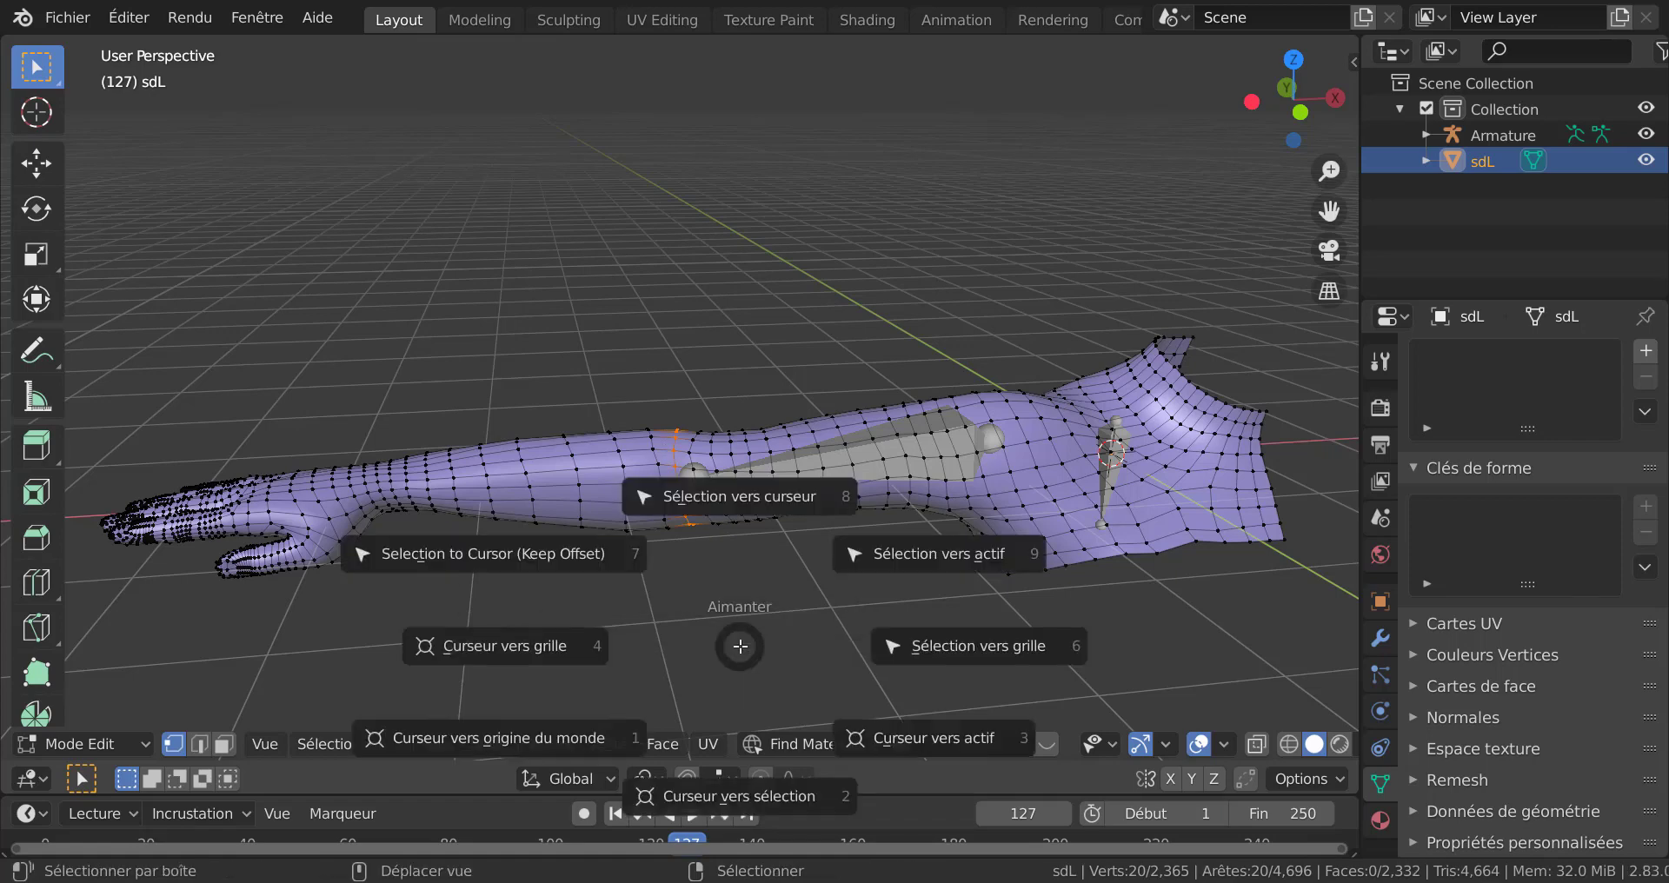
left_click(720, 483)
key("shift+s")
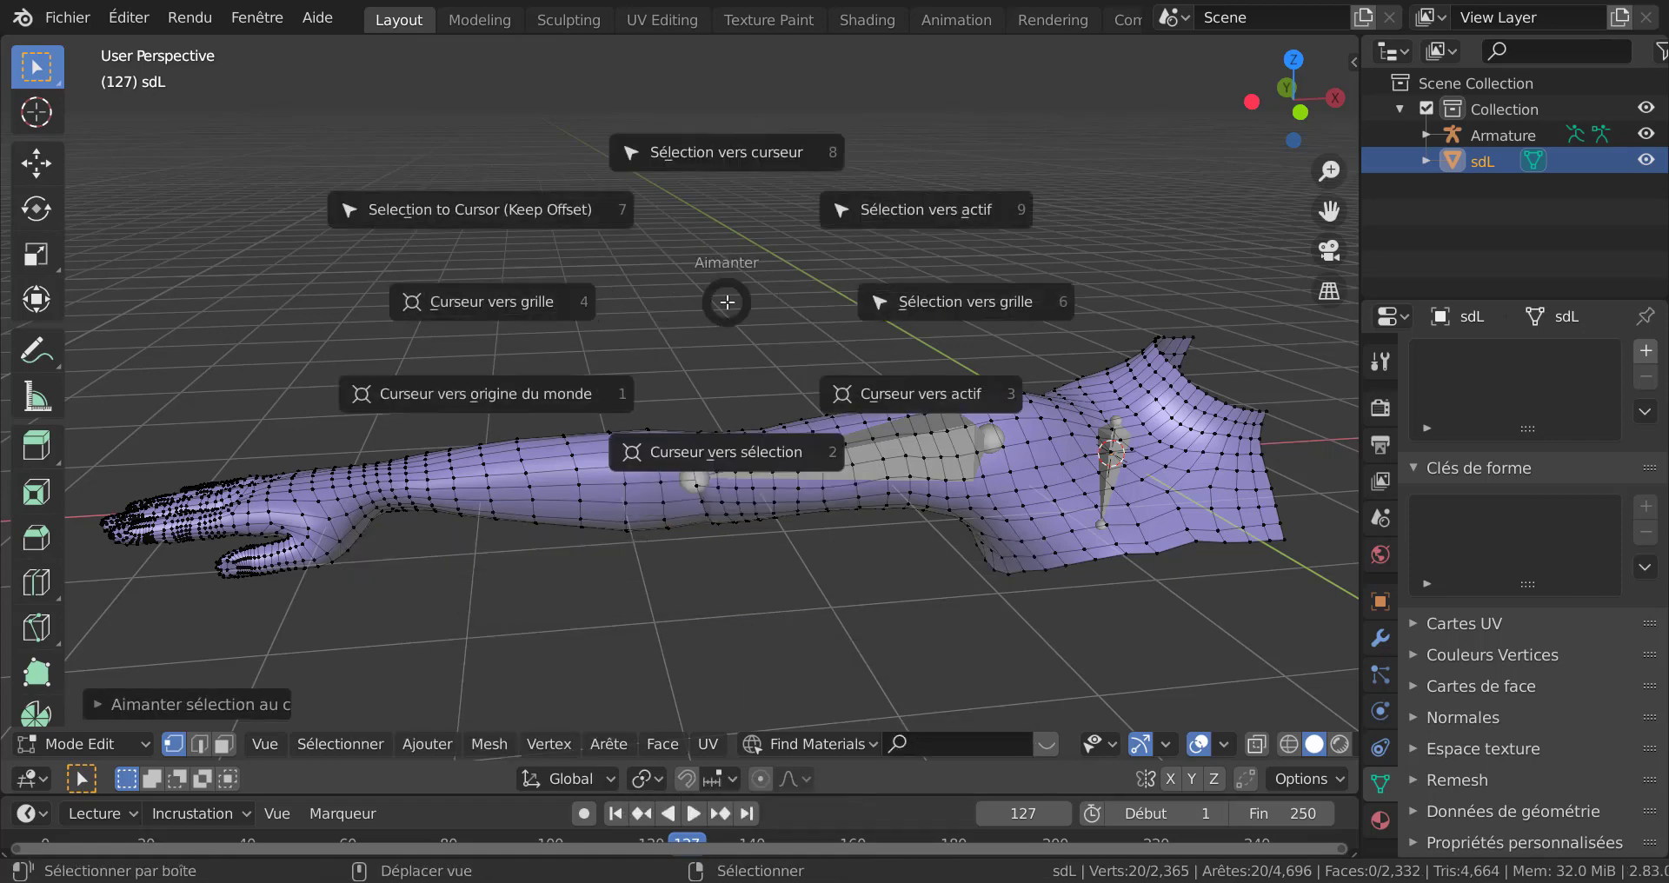
left_click(716, 455)
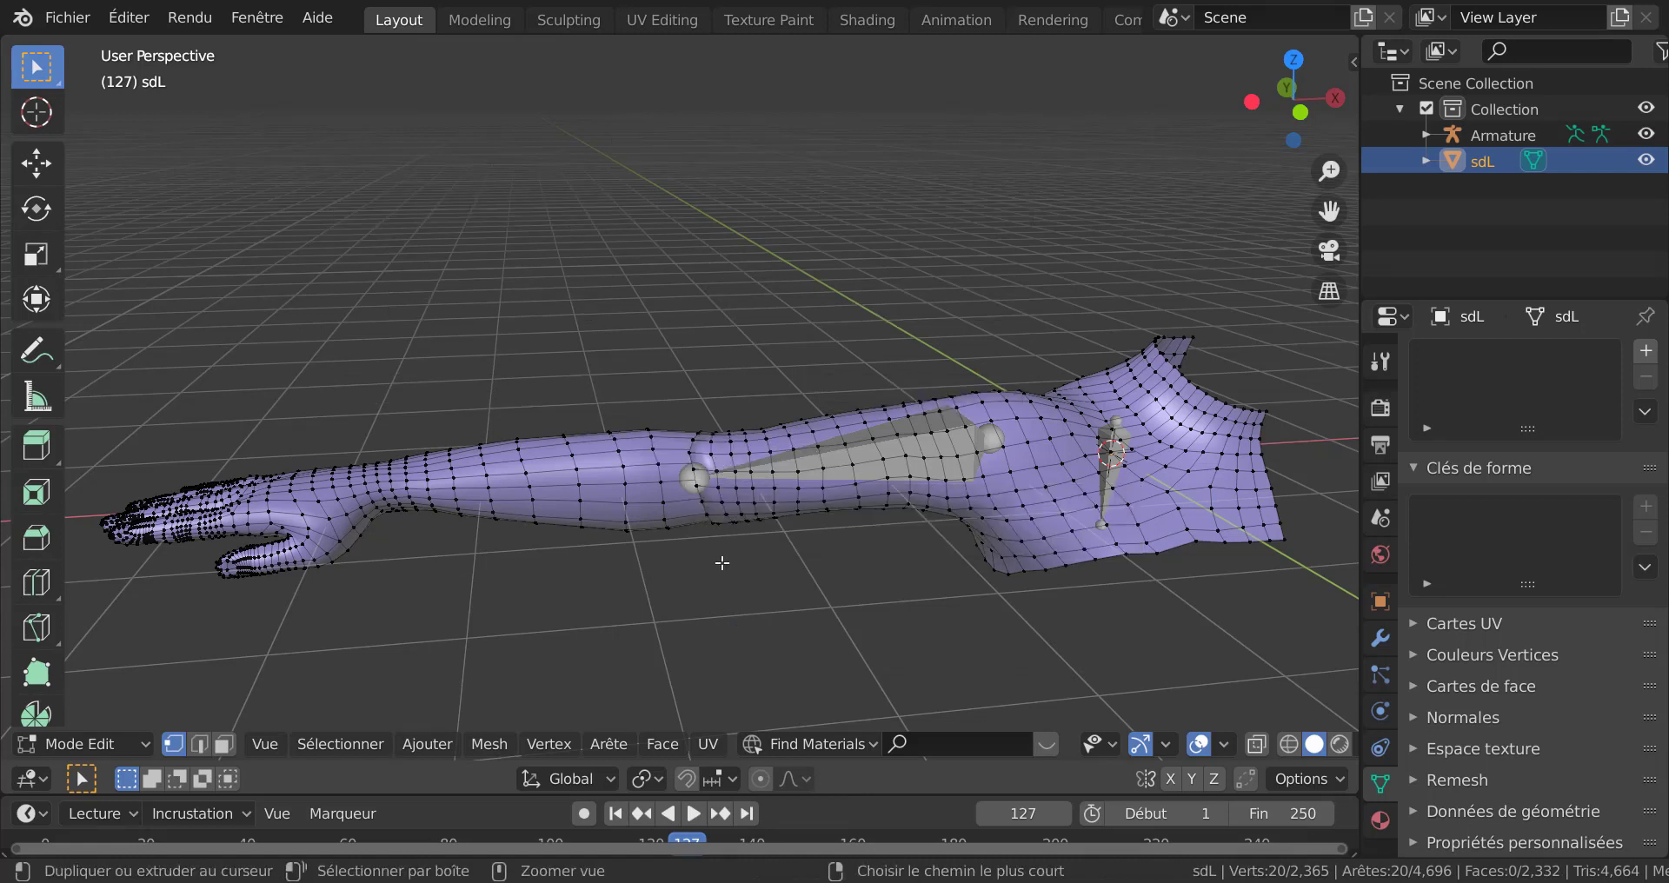
key("ctrl+z")
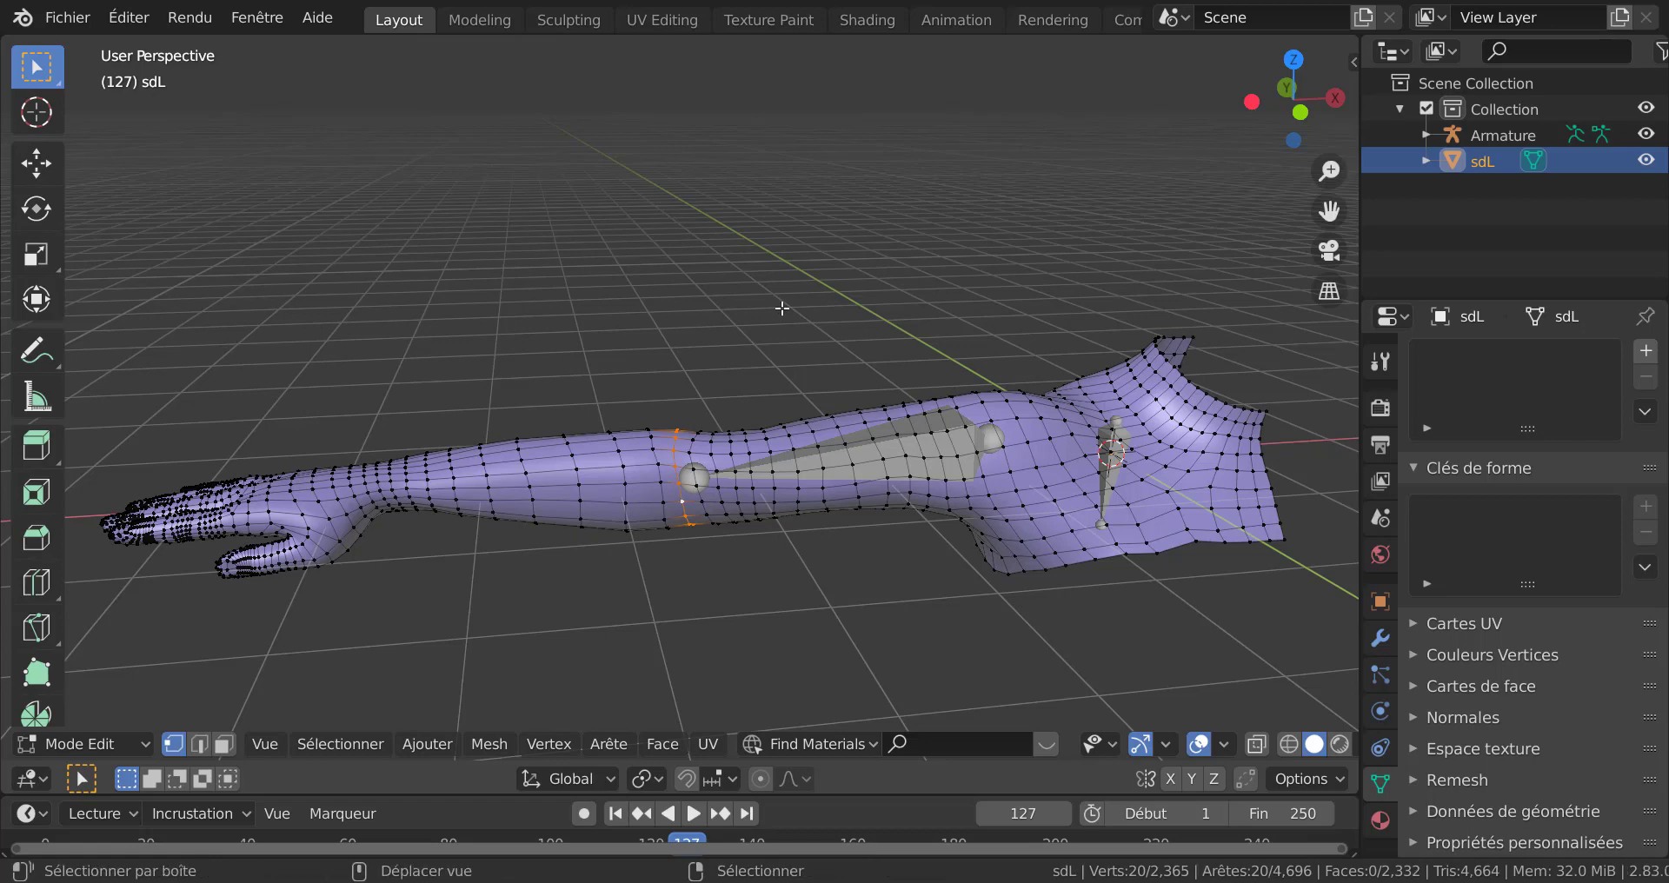
Step: Snap the 3D cursor to the centre of the selected elbow edge loop
key("shift+s")
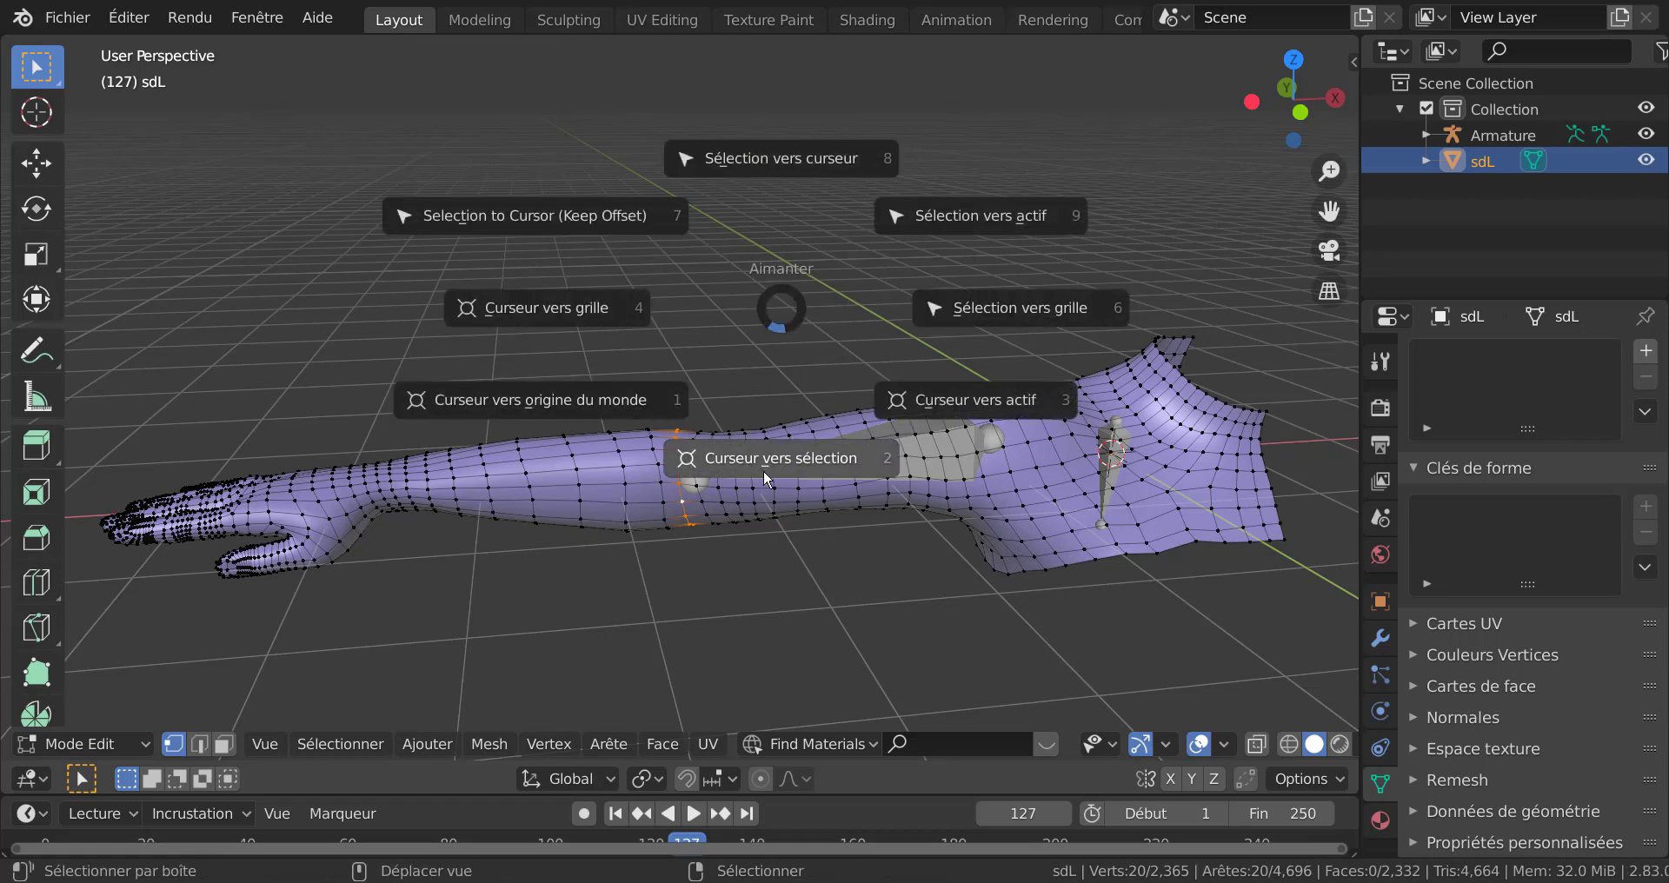
left_click(769, 464)
scroll(768, 464, "up", 2)
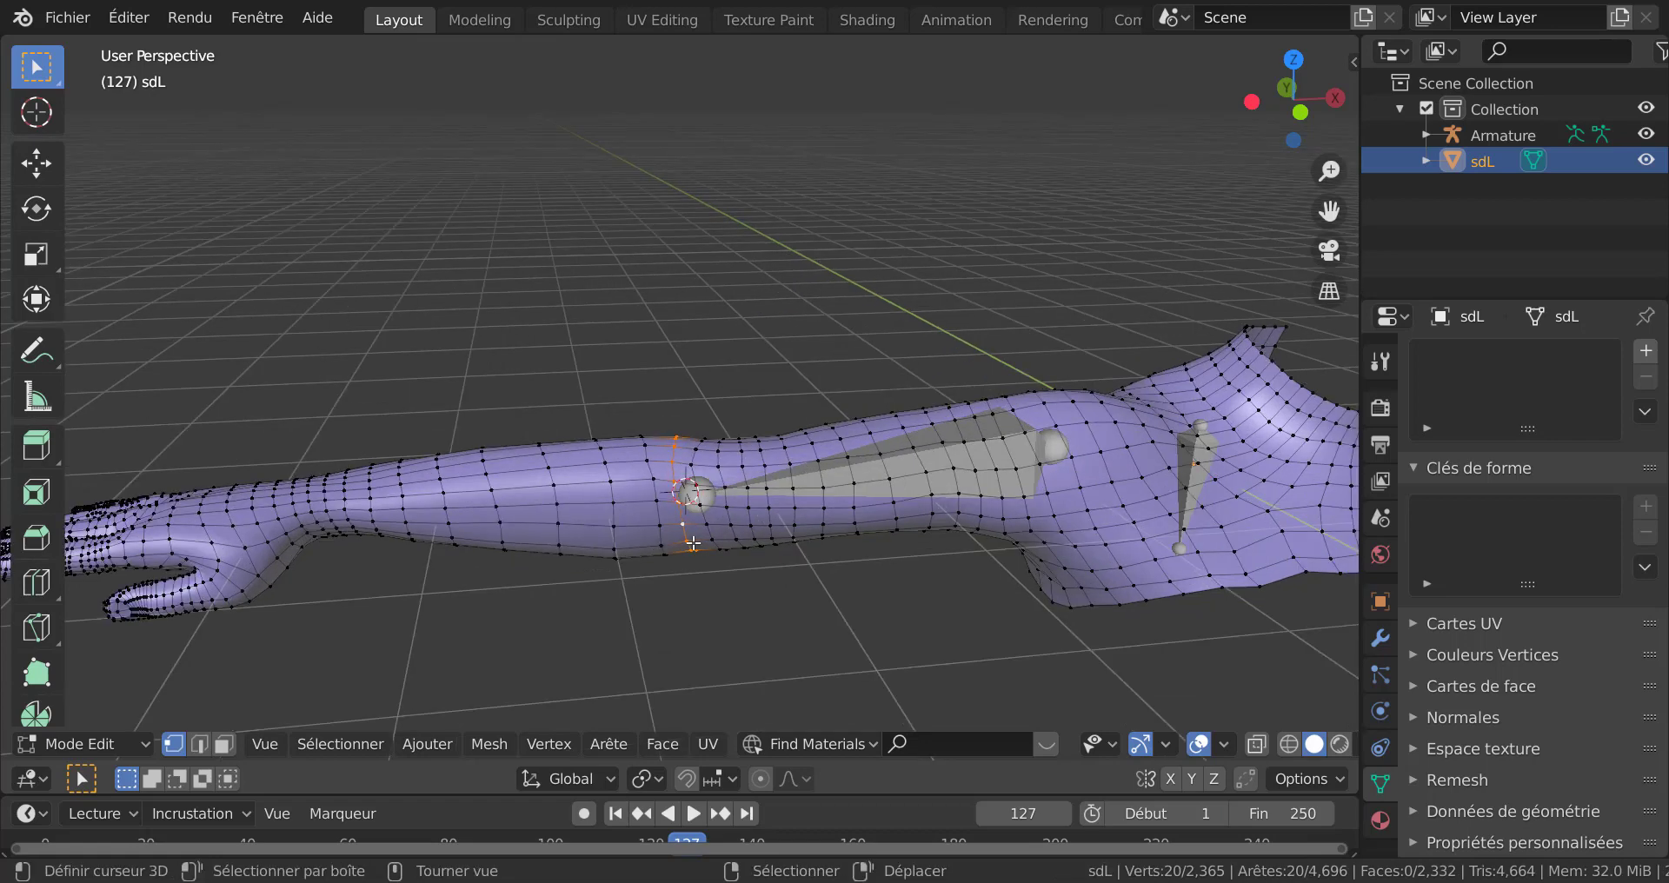
middle_click_drag(691, 506, 767, 525)
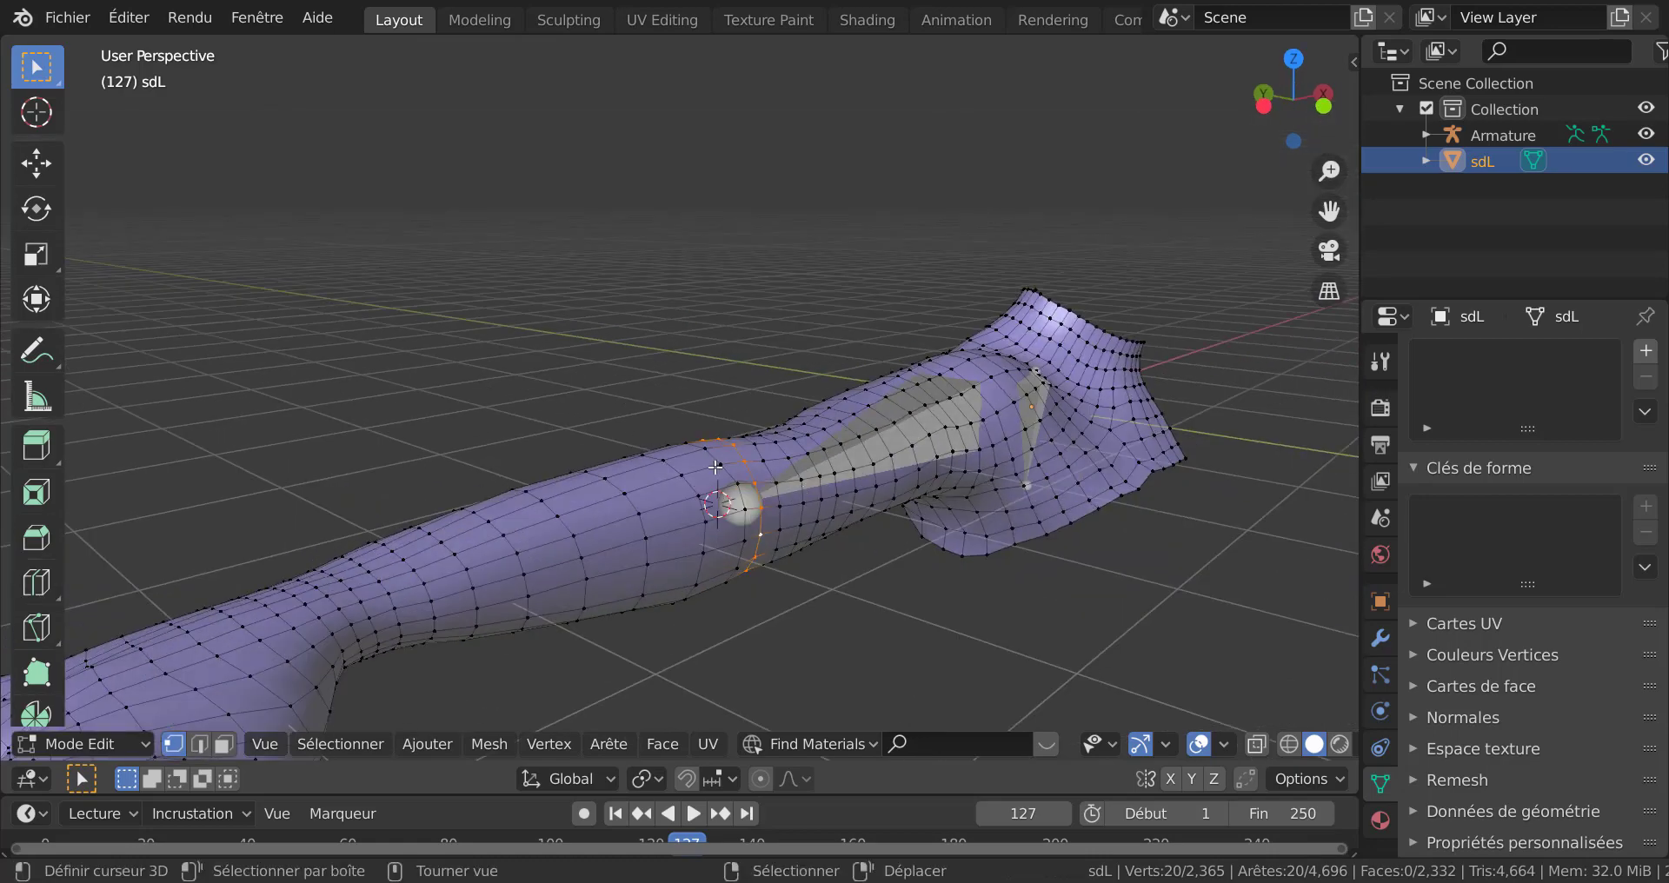
Step: Return to editing the armature and snap the upper arm bone's elbow tip to the 3D cursor
key("Tab")
key("Tab")
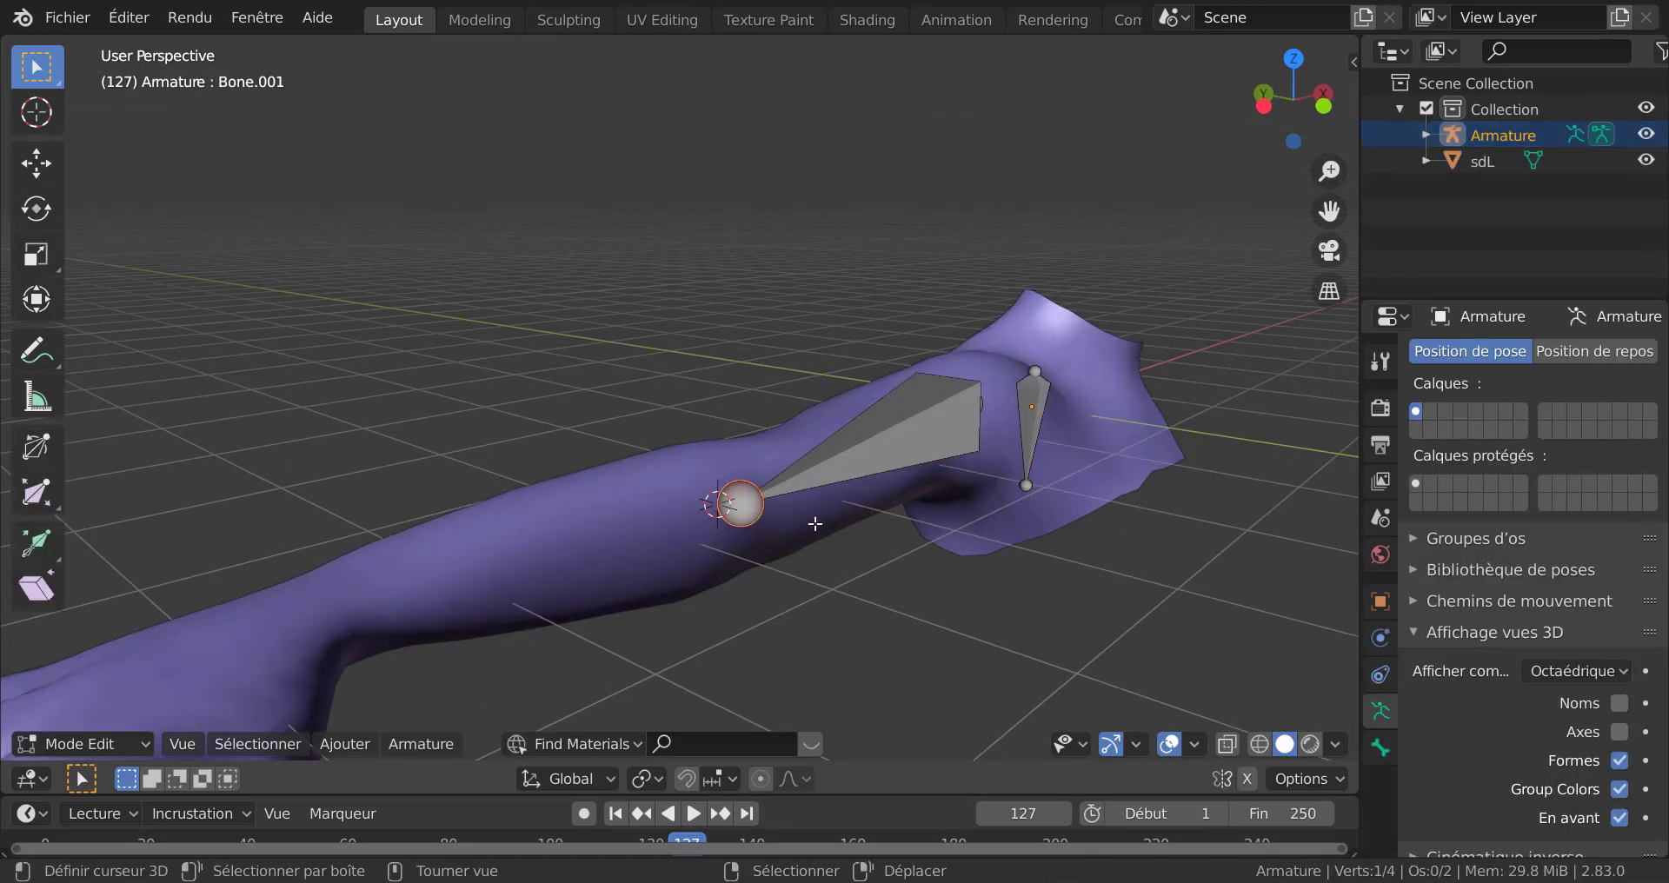
middle_click_drag(812, 522, 737, 541)
mouse_move(767, 632)
middle_mouse_down()
mouse_move(700, 637)
mouse_move(778, 621)
middle_mouse_up()
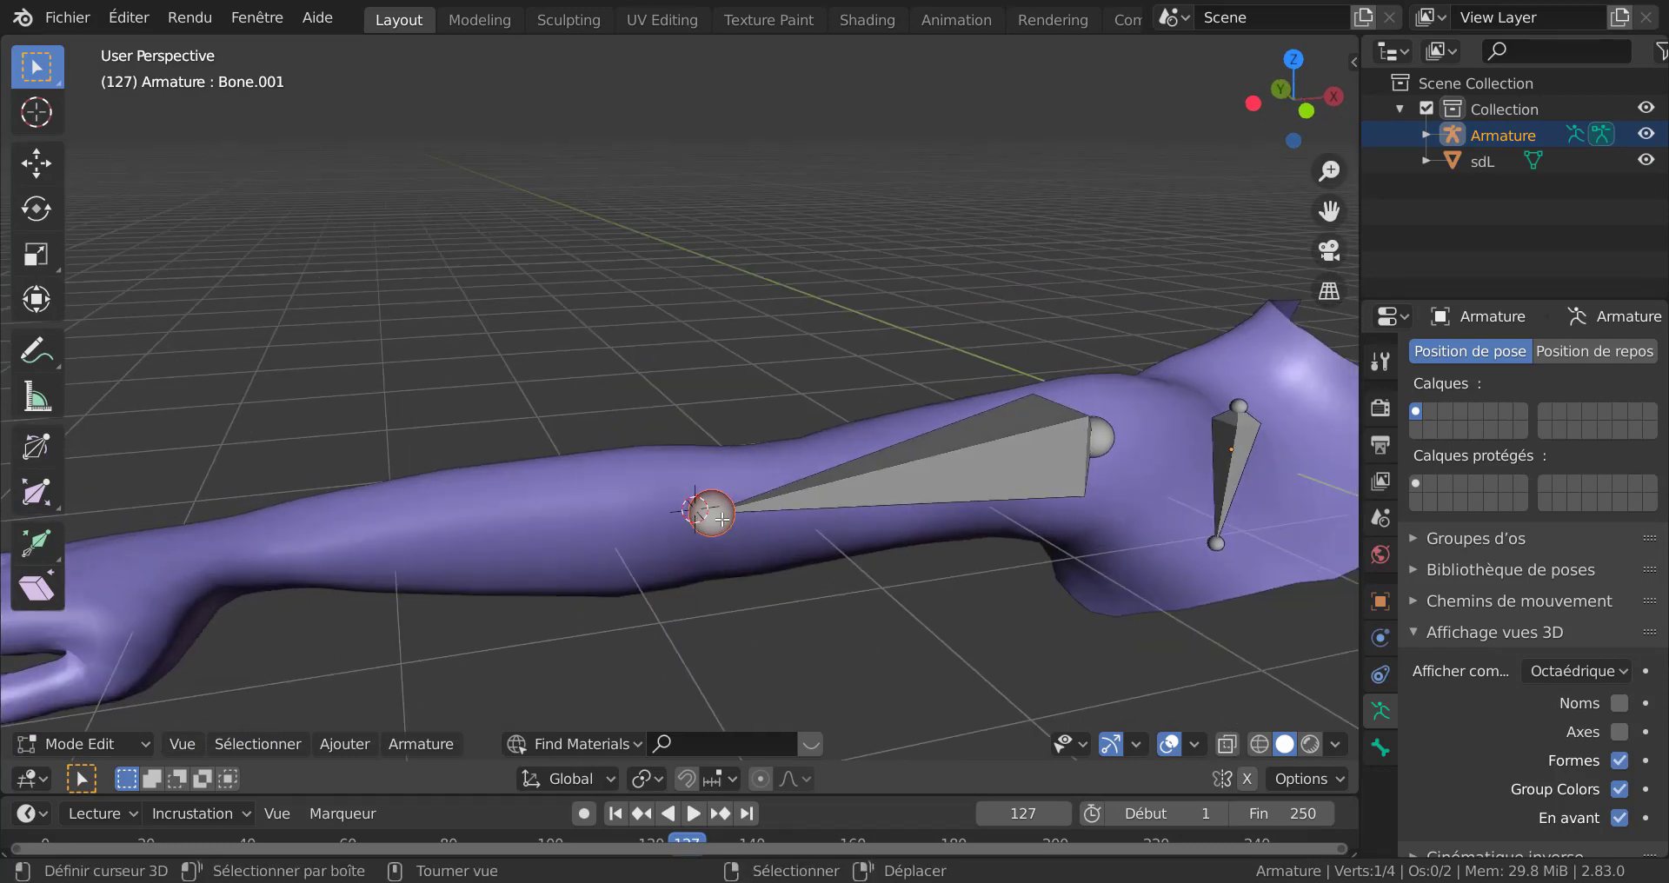
key("Tab")
key("Tab")
scroll(848, 600, "down", 4)
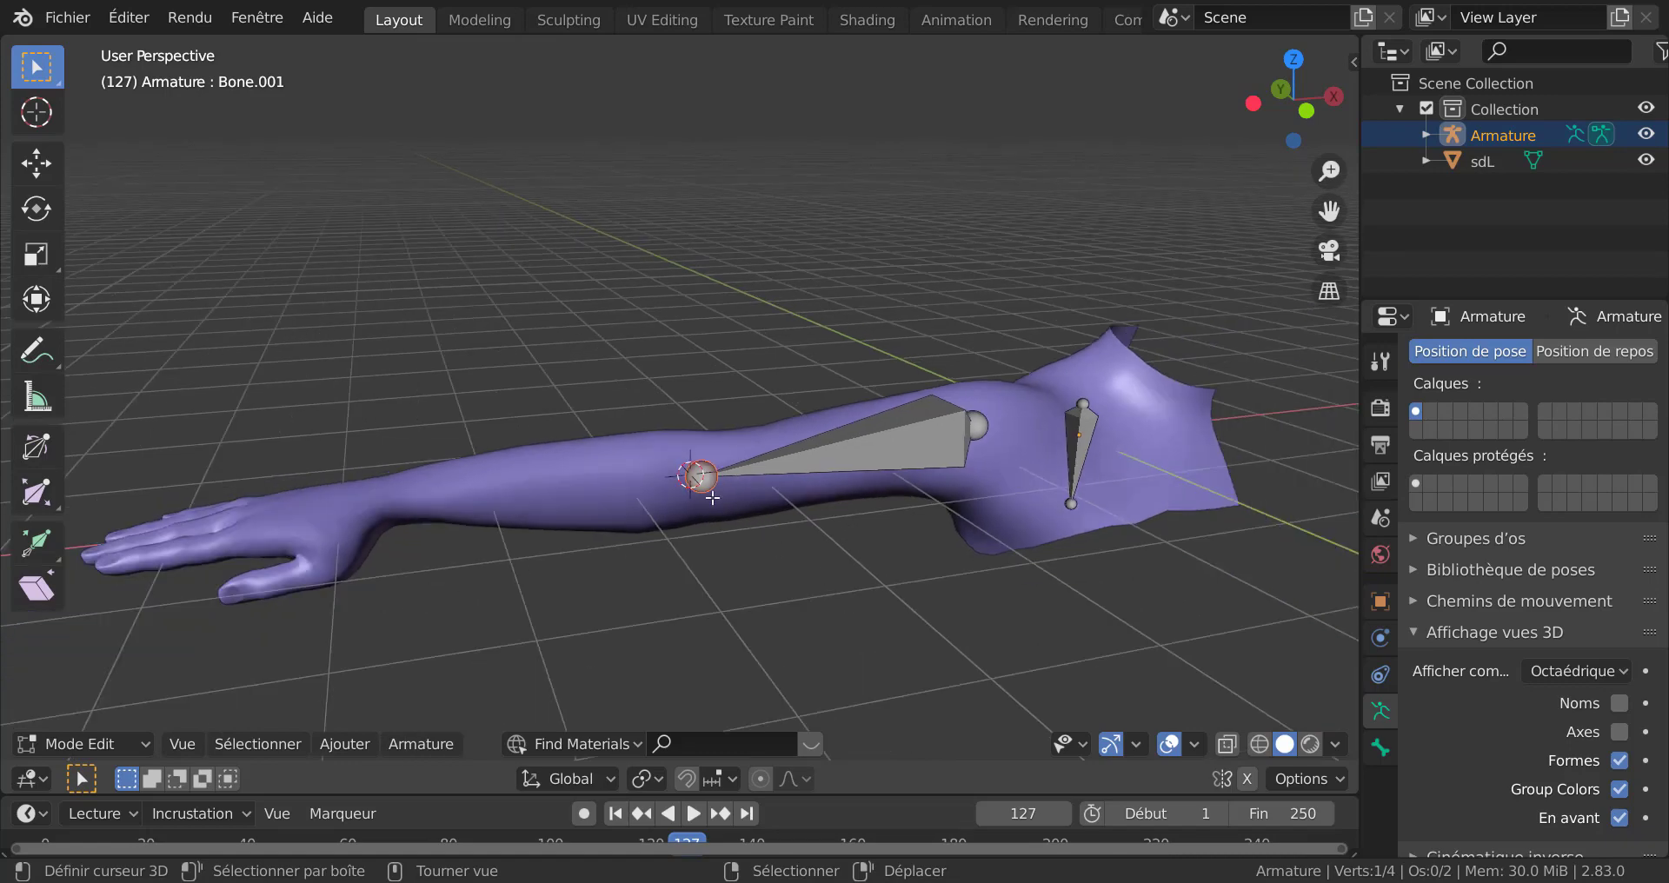
scroll(713, 498, "up", 2)
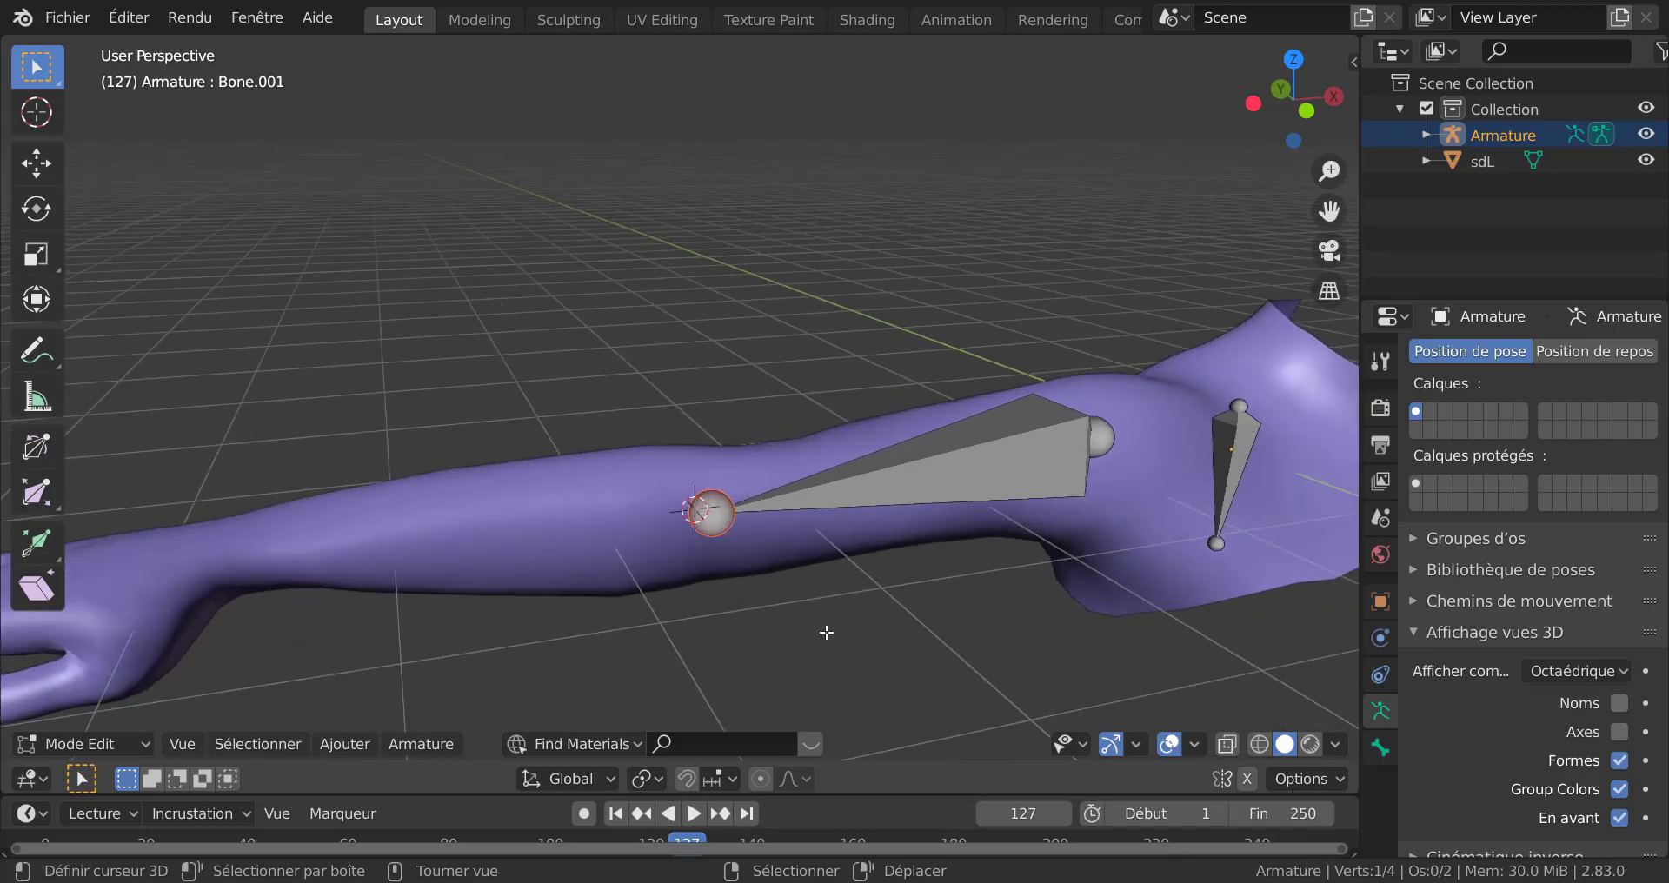
key("shift+s")
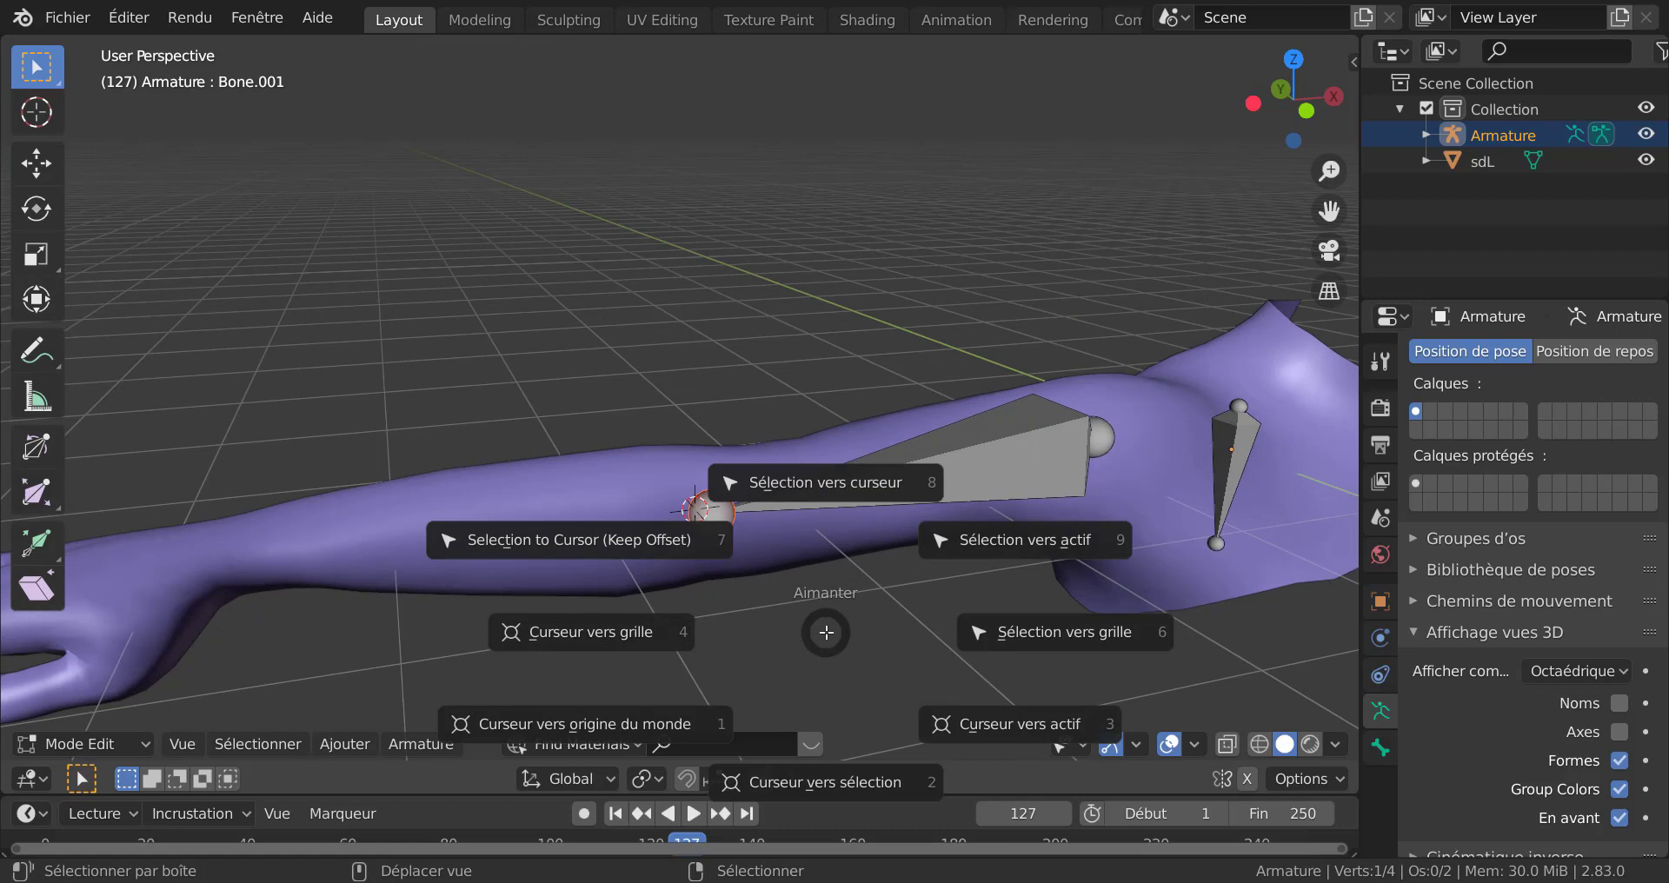
left_click(826, 487)
Step: Examine the elbow joint's placement inside the arm in wireframe and solid shading, and from the front
middle_click_drag(730, 540, 679, 507)
scroll(680, 507, "down", 1)
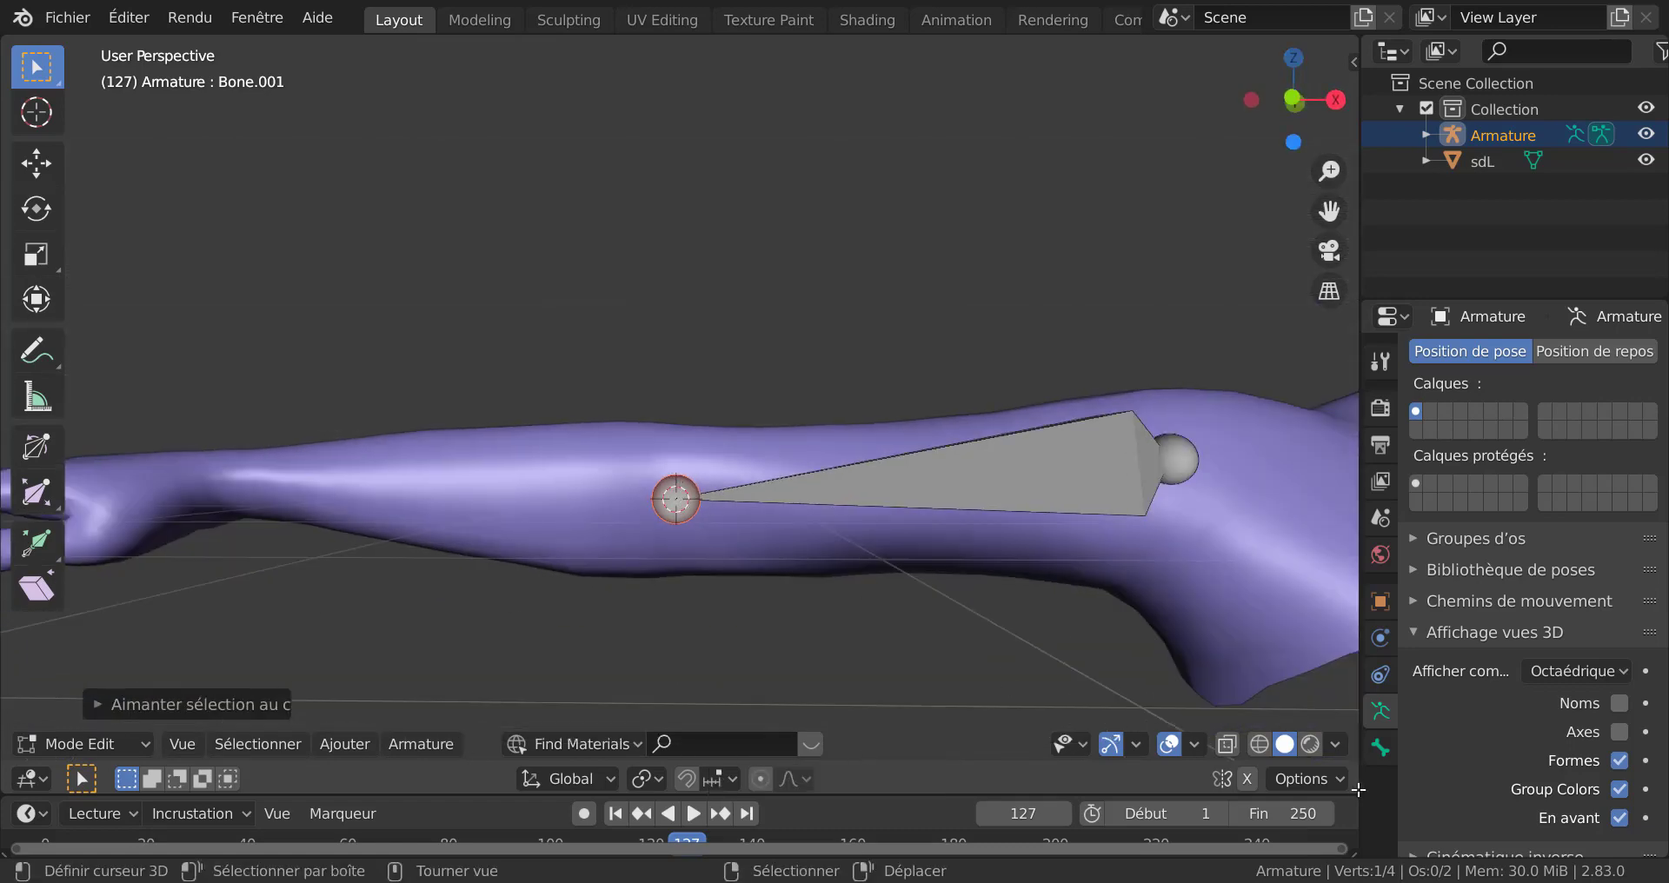
left_click(1260, 744)
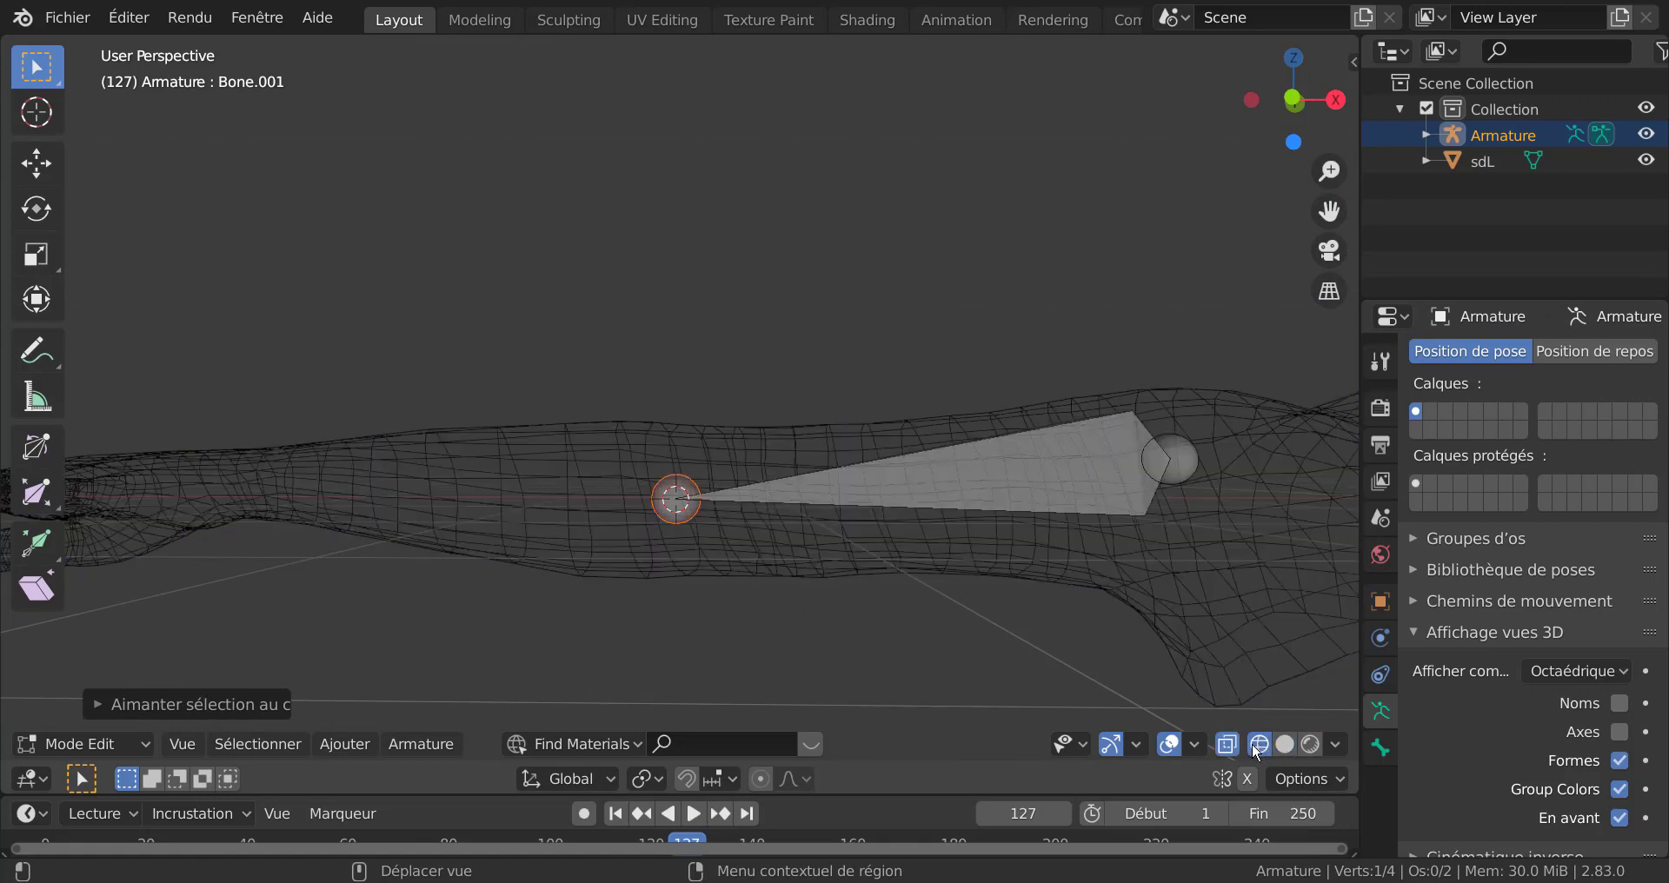
middle_click_drag(1200, 704, 743, 558)
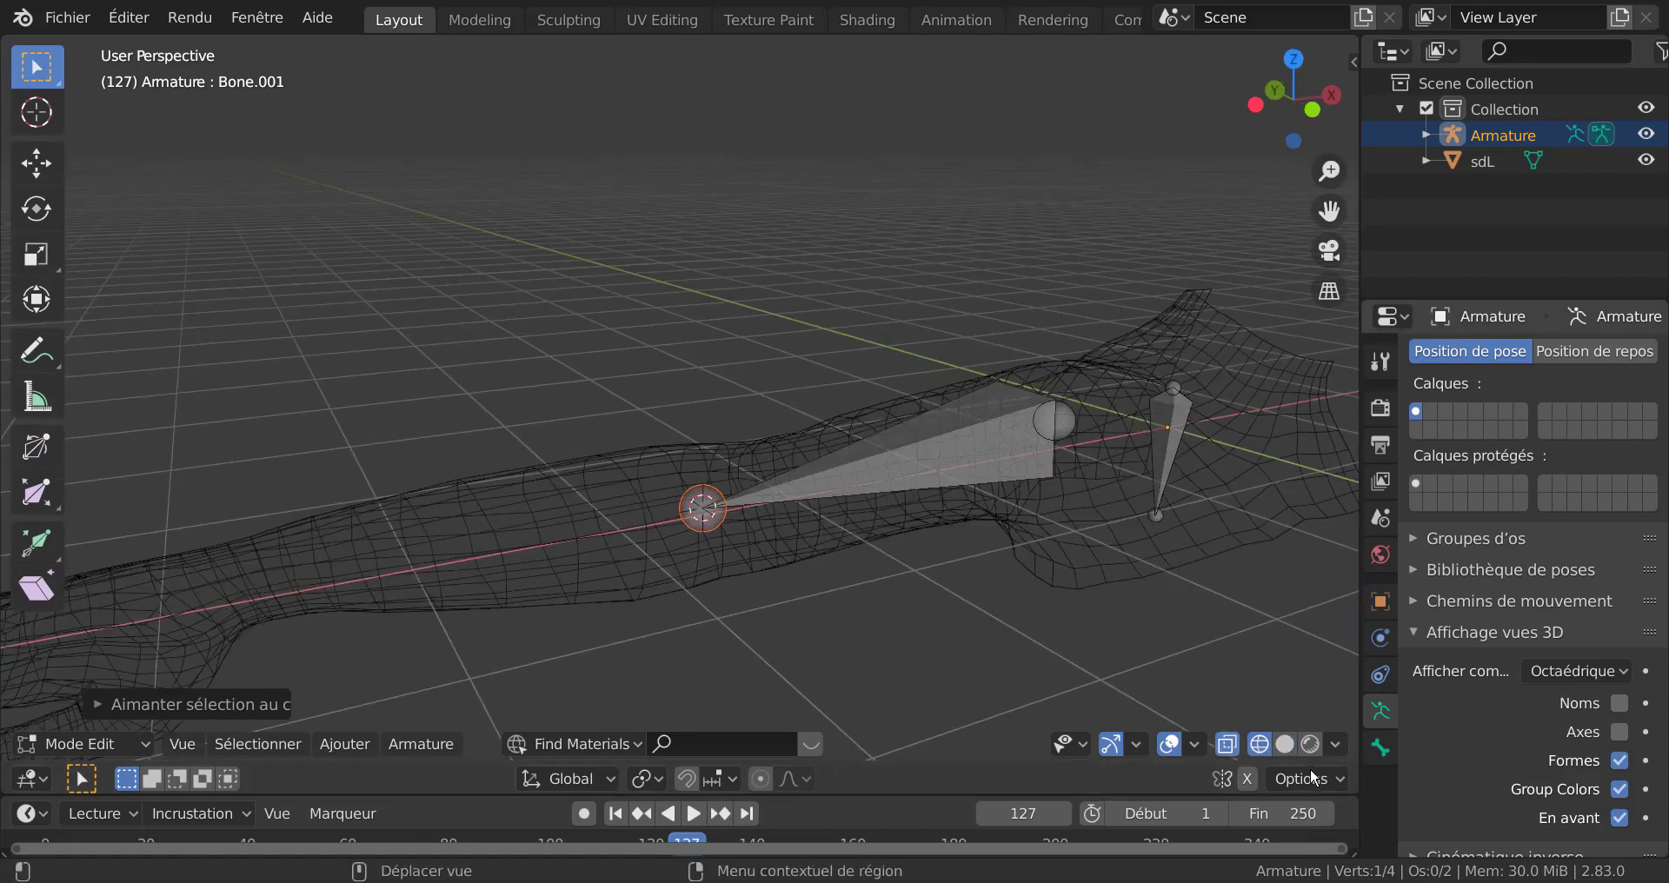
left_click(1286, 748)
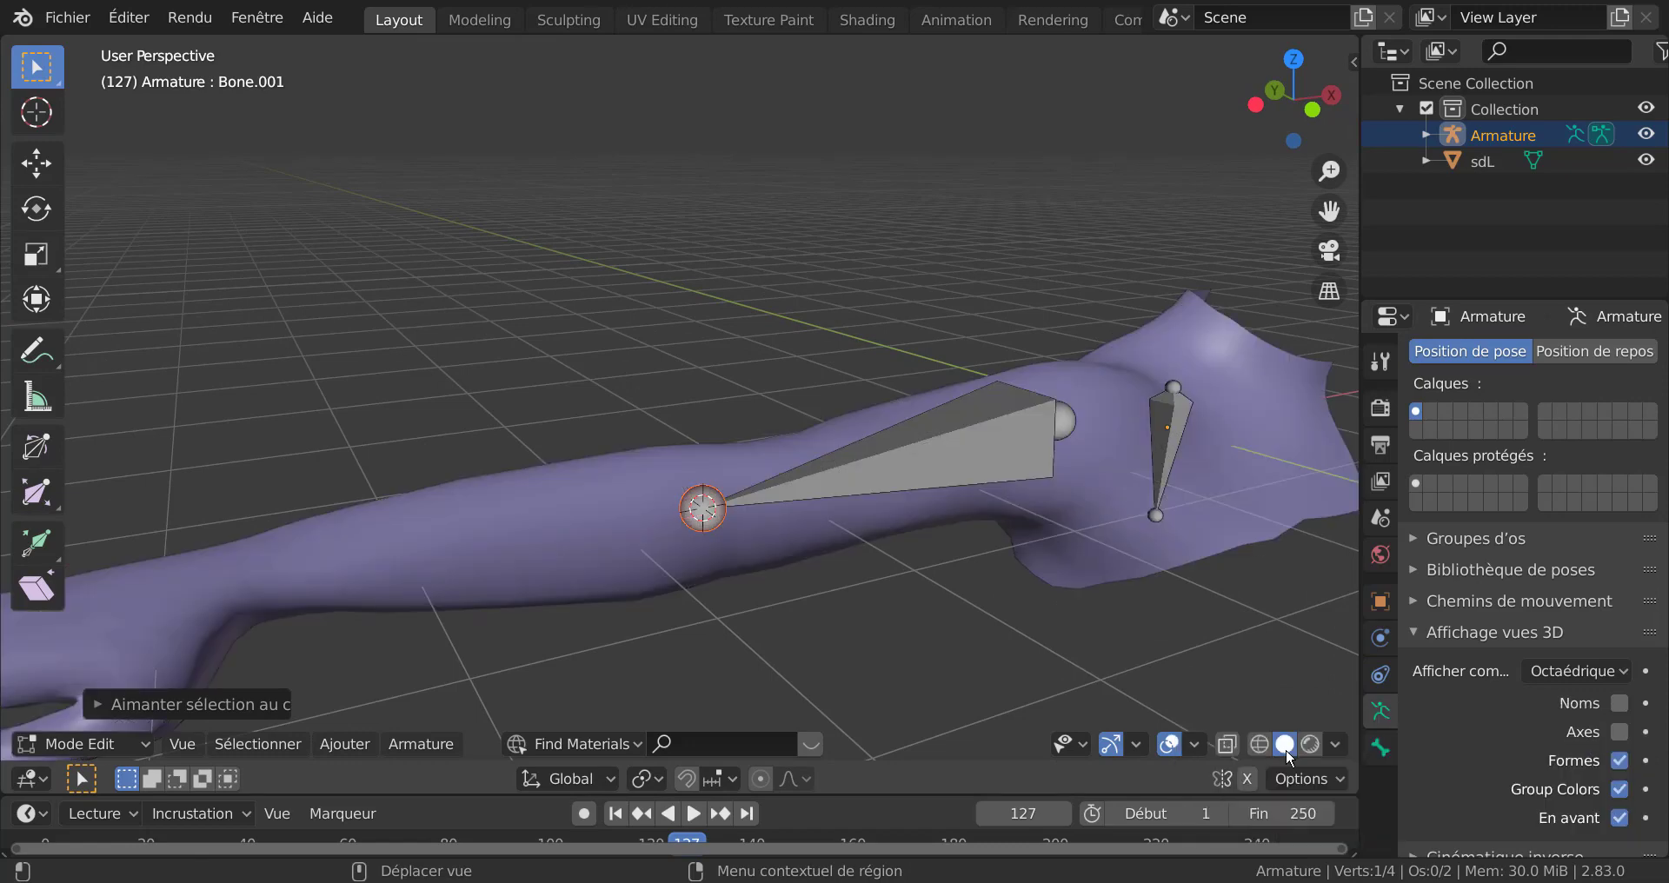
key("Tab")
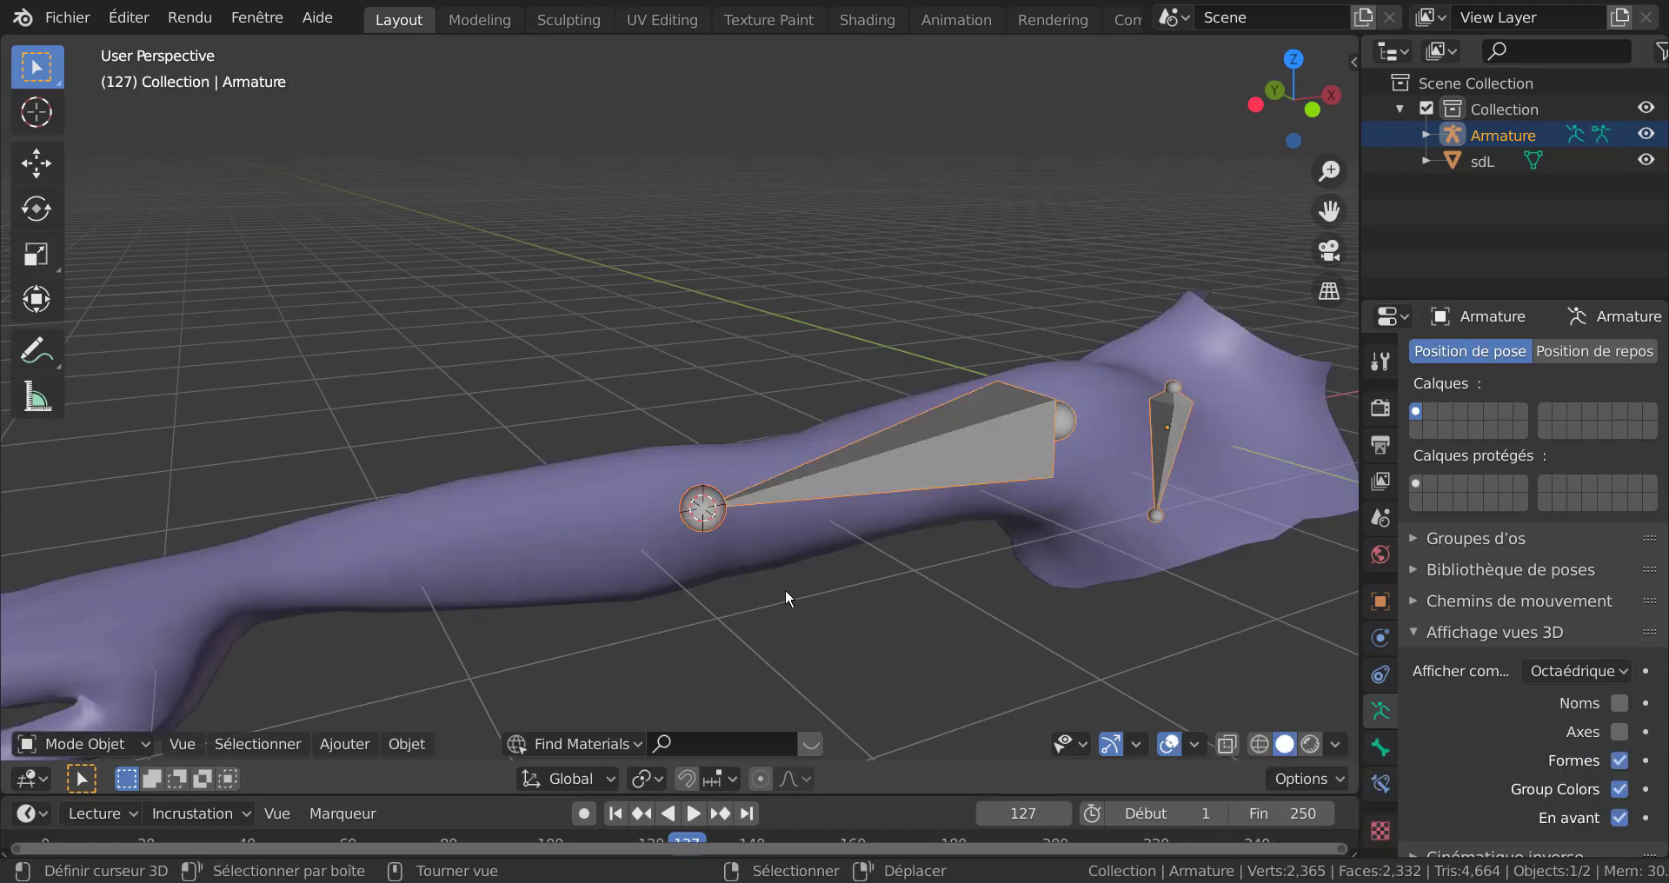
scroll(785, 587, "down", 4)
middle_click_drag(802, 591, 805, 530)
key("KP_1")
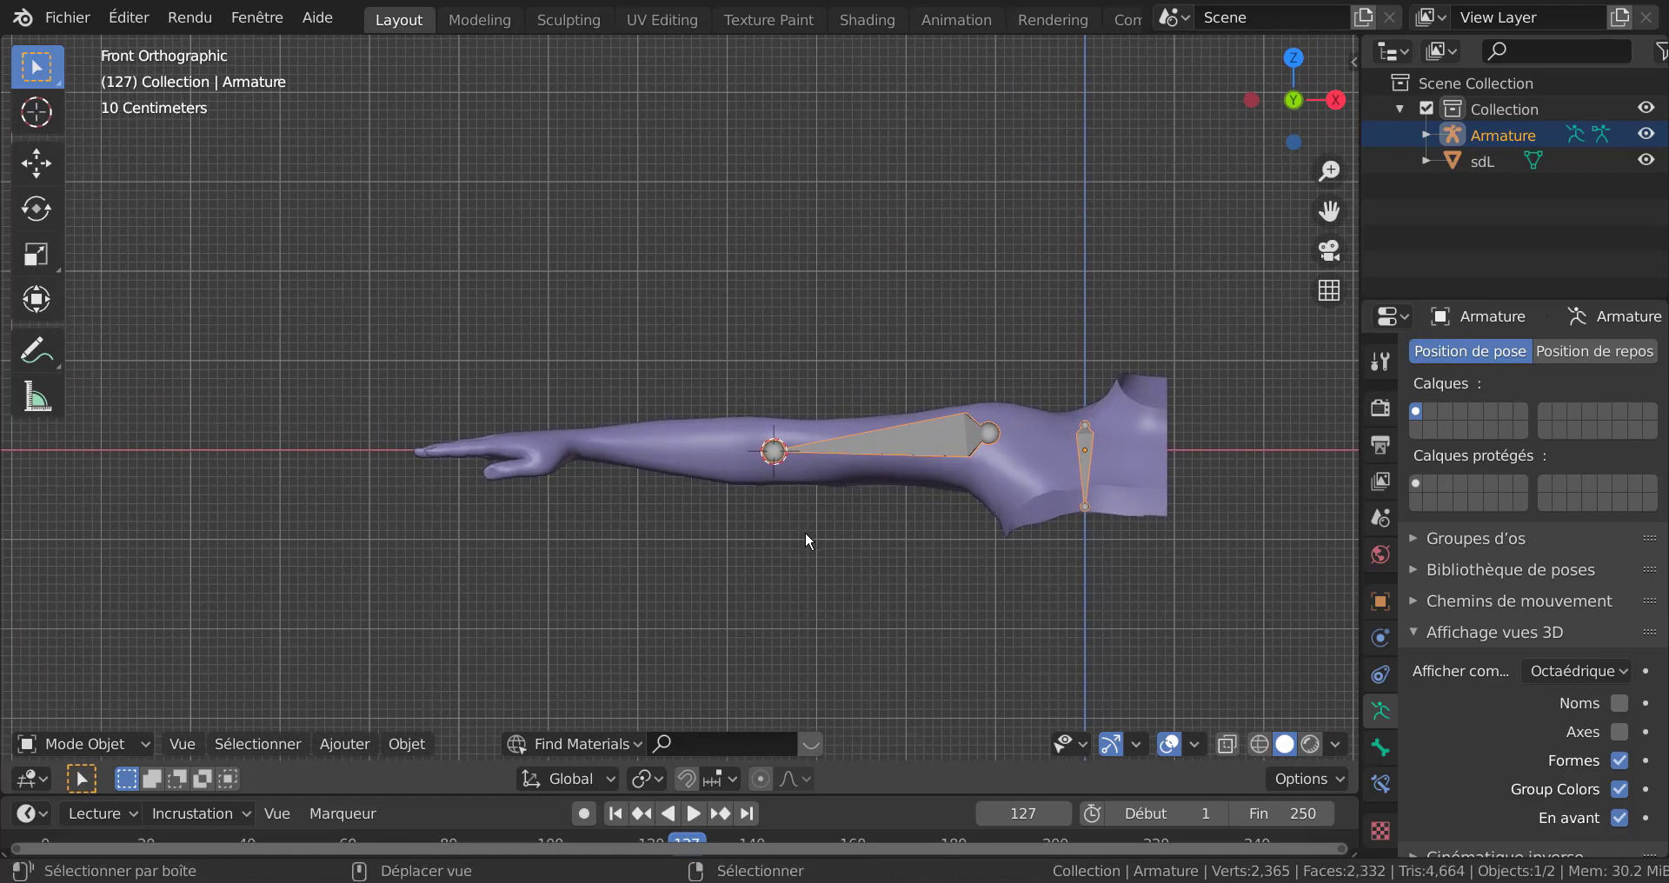
key("Tab")
scroll(841, 619, "up", 3)
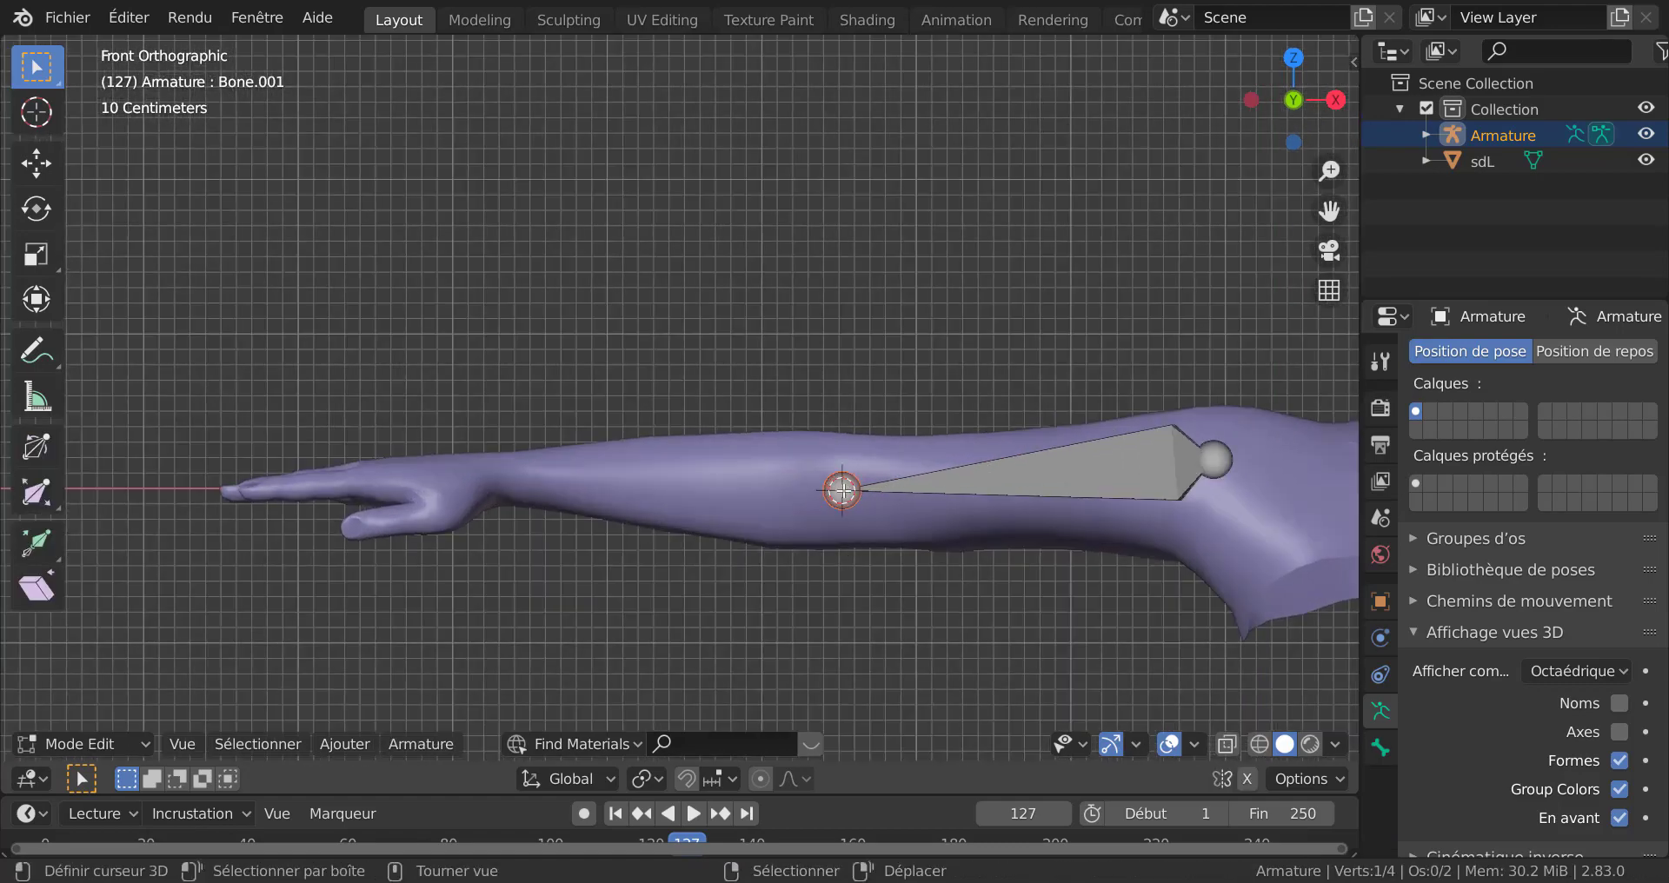
Step: Switch to editing the arm mesh and select the edge loop around the wrist
key("Tab")
left_click(667, 470)
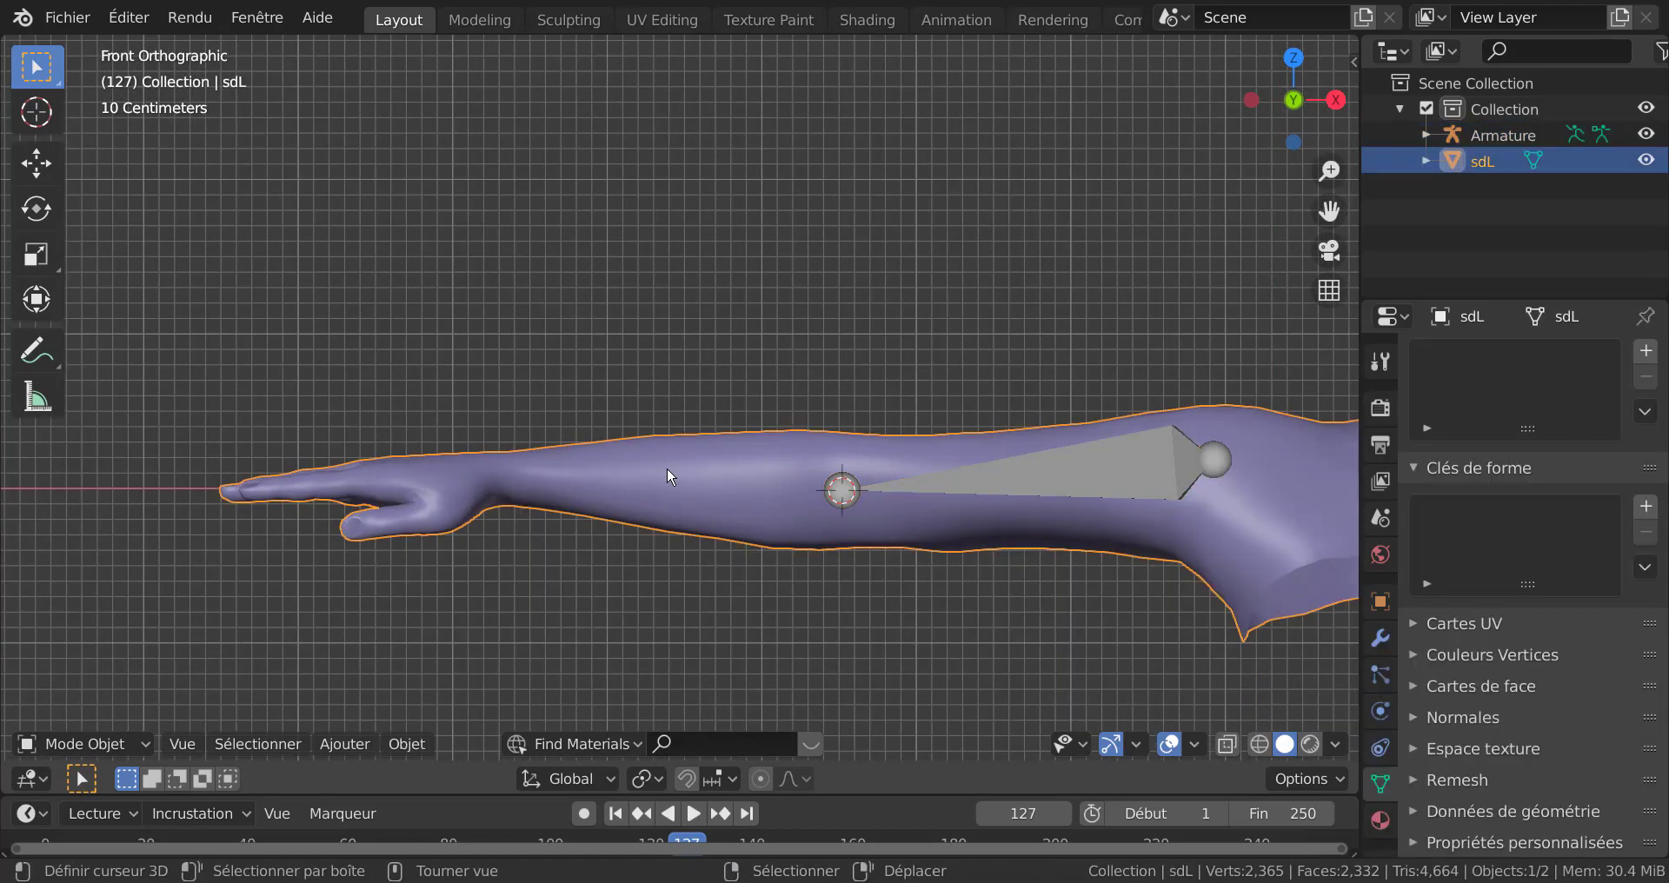
middle_click_drag(666, 467, 737, 593)
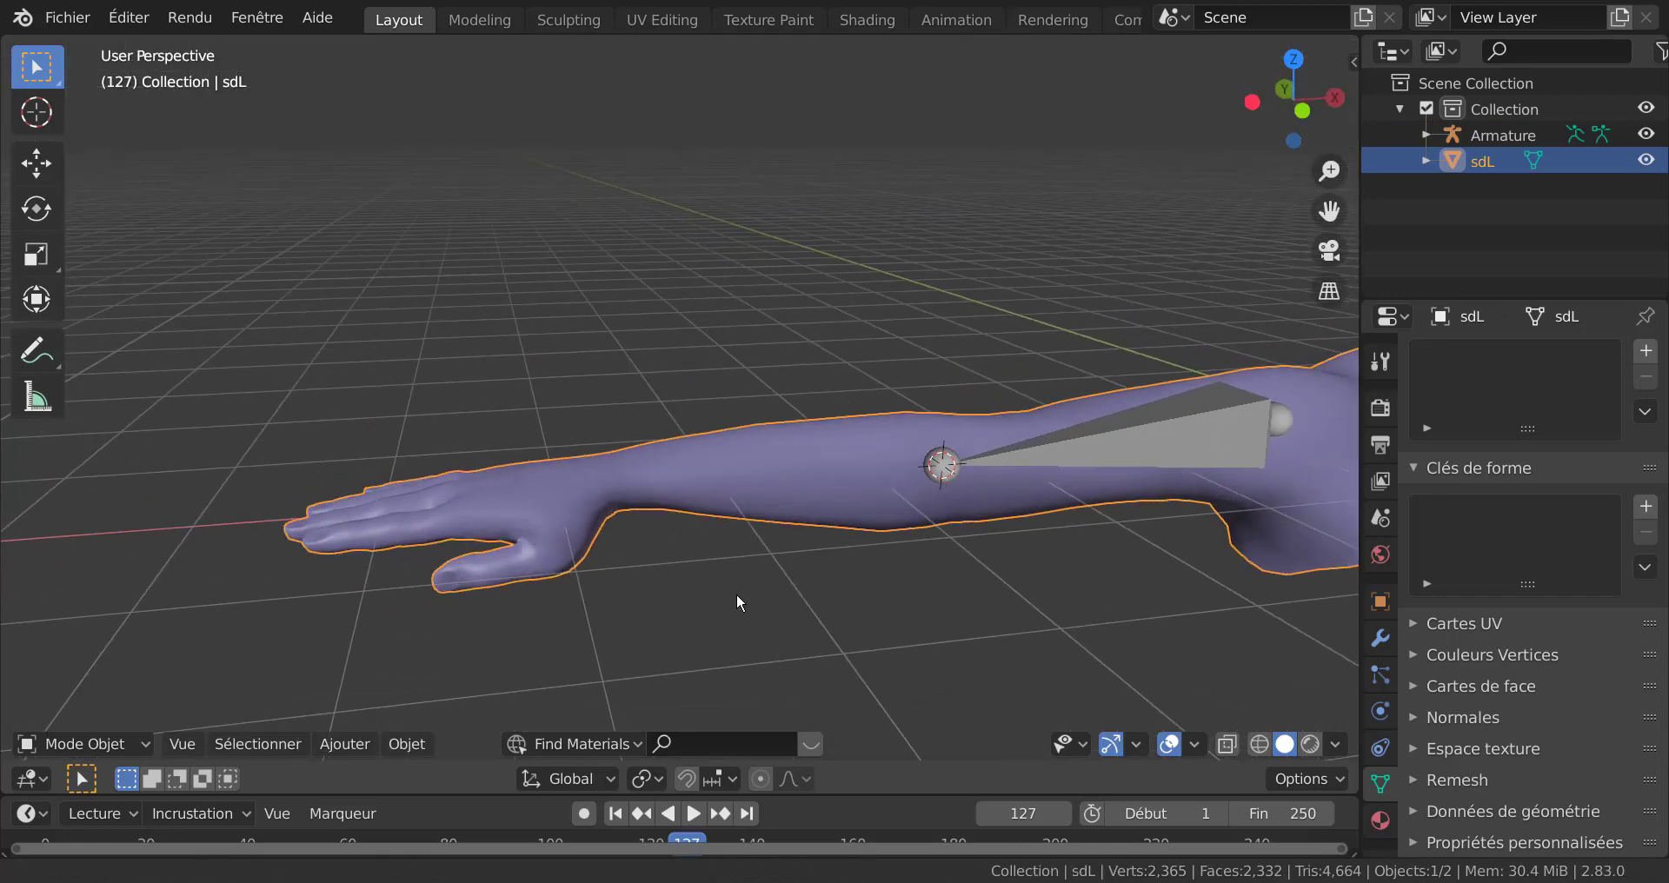
key("Tab")
scroll(683, 557, "up", 3)
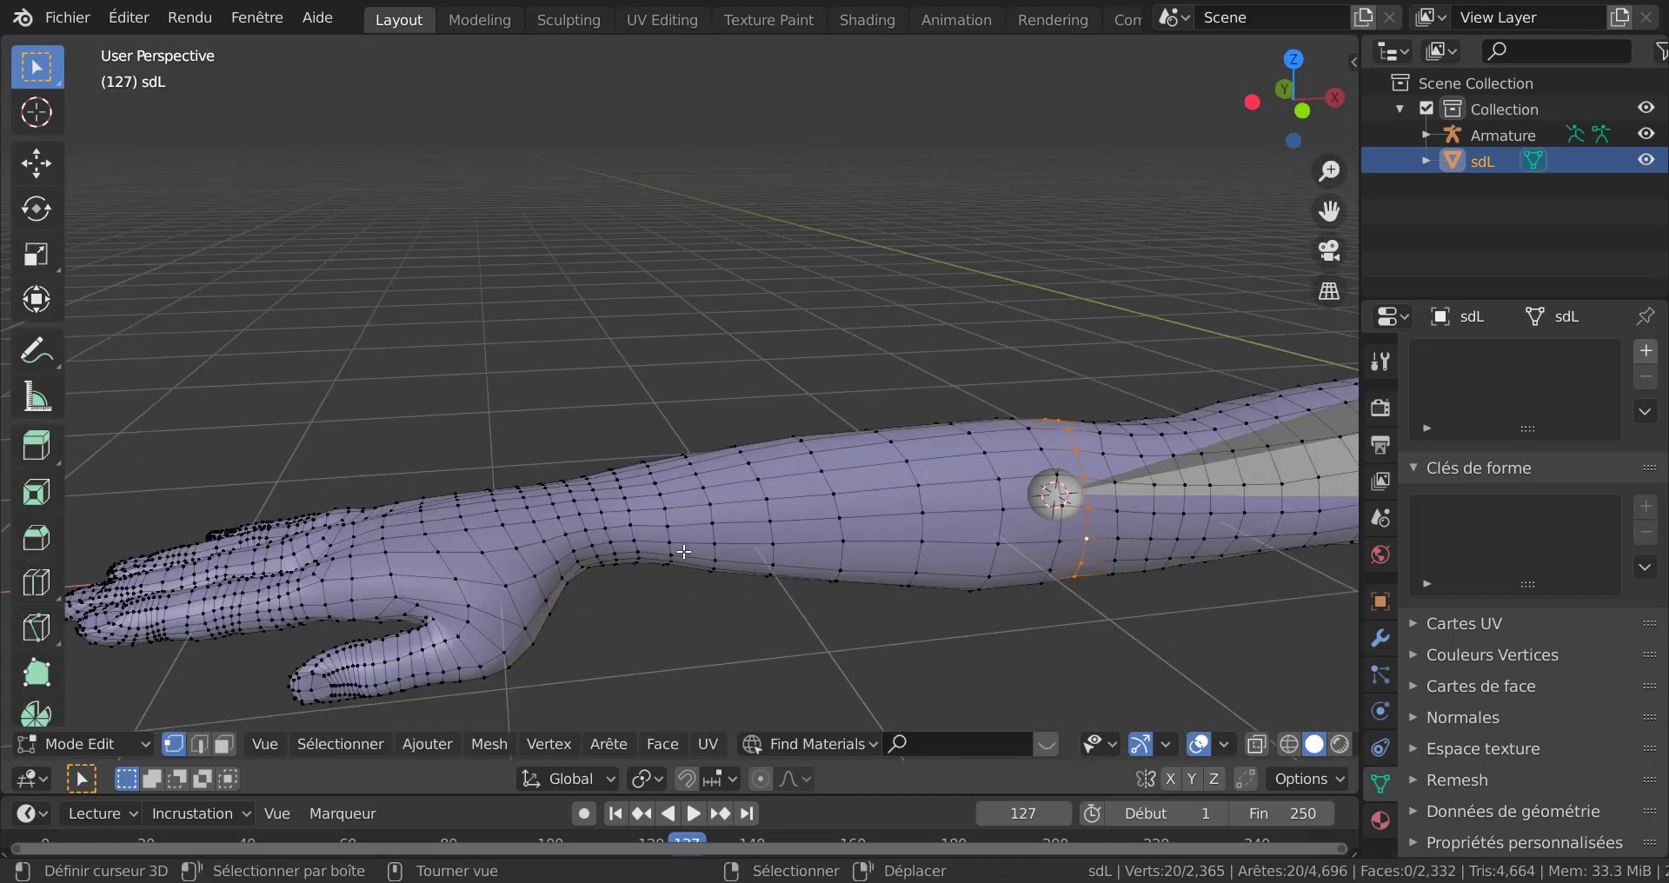
left_click(586, 519, "alt")
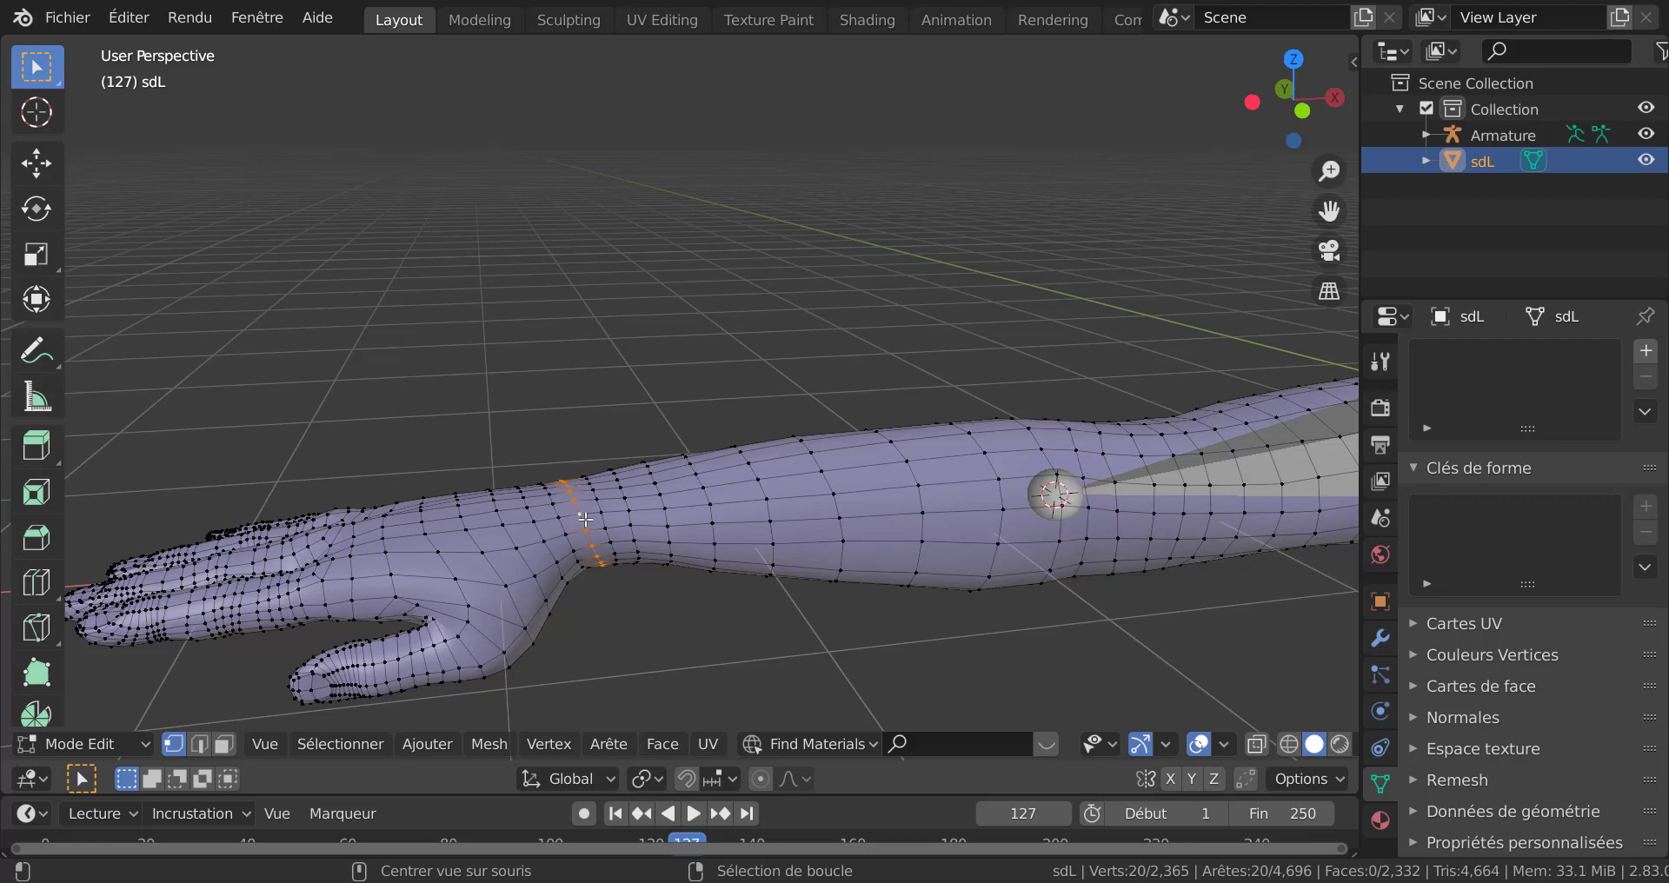
middle_click_drag(640, 585, 595, 485)
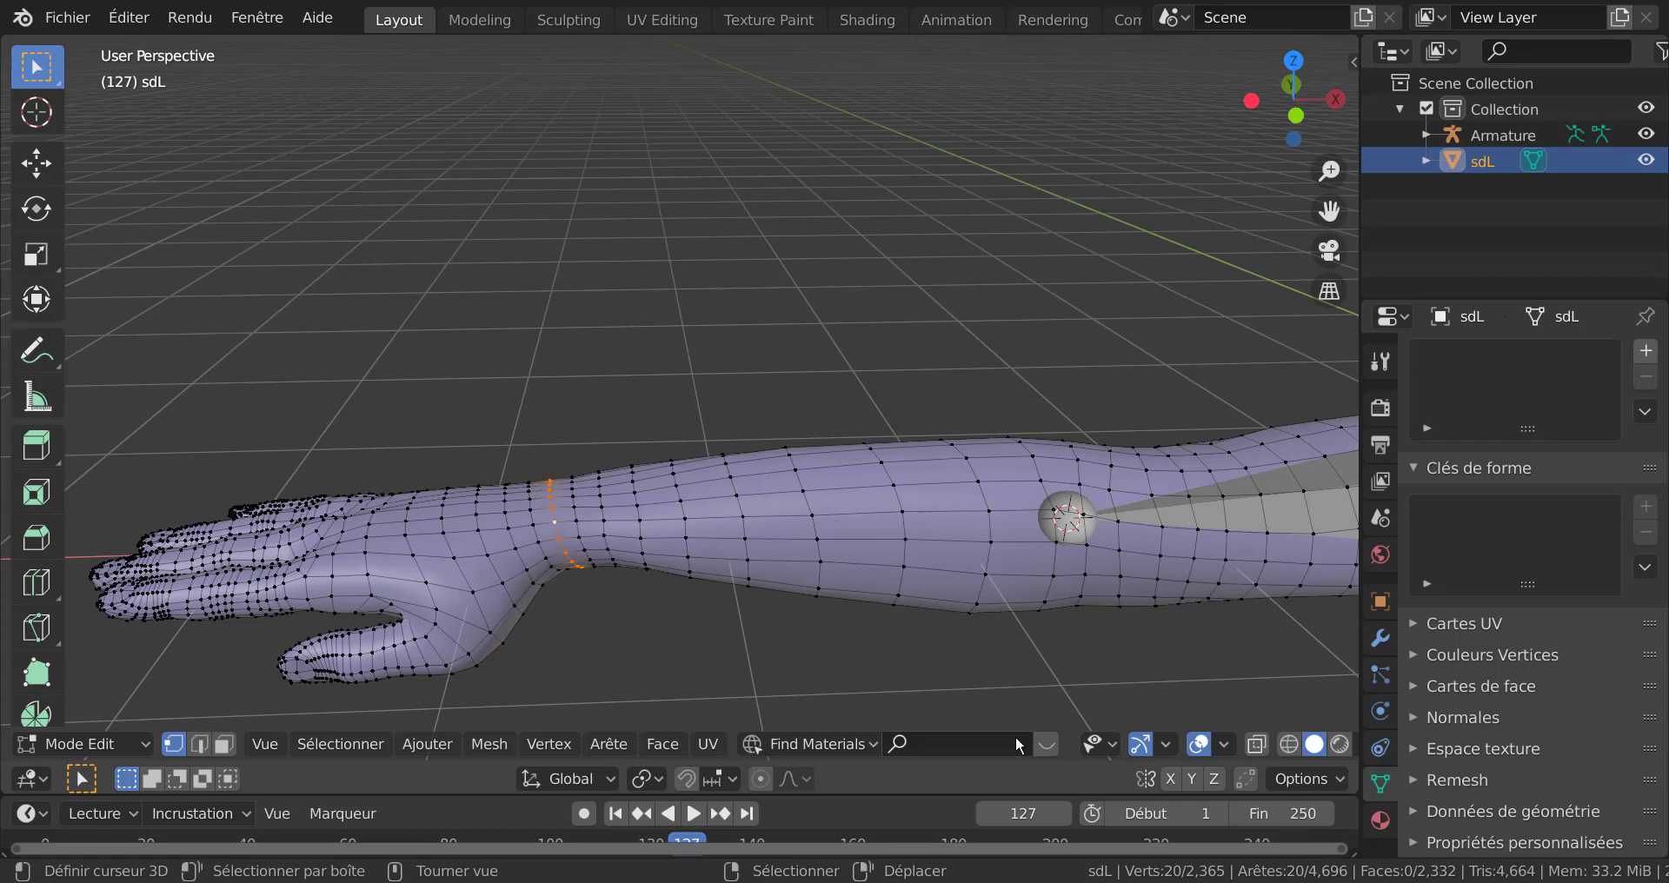
Step: Snap the 3D cursor to the centre of the selected wrist edge loop
key("shift+s")
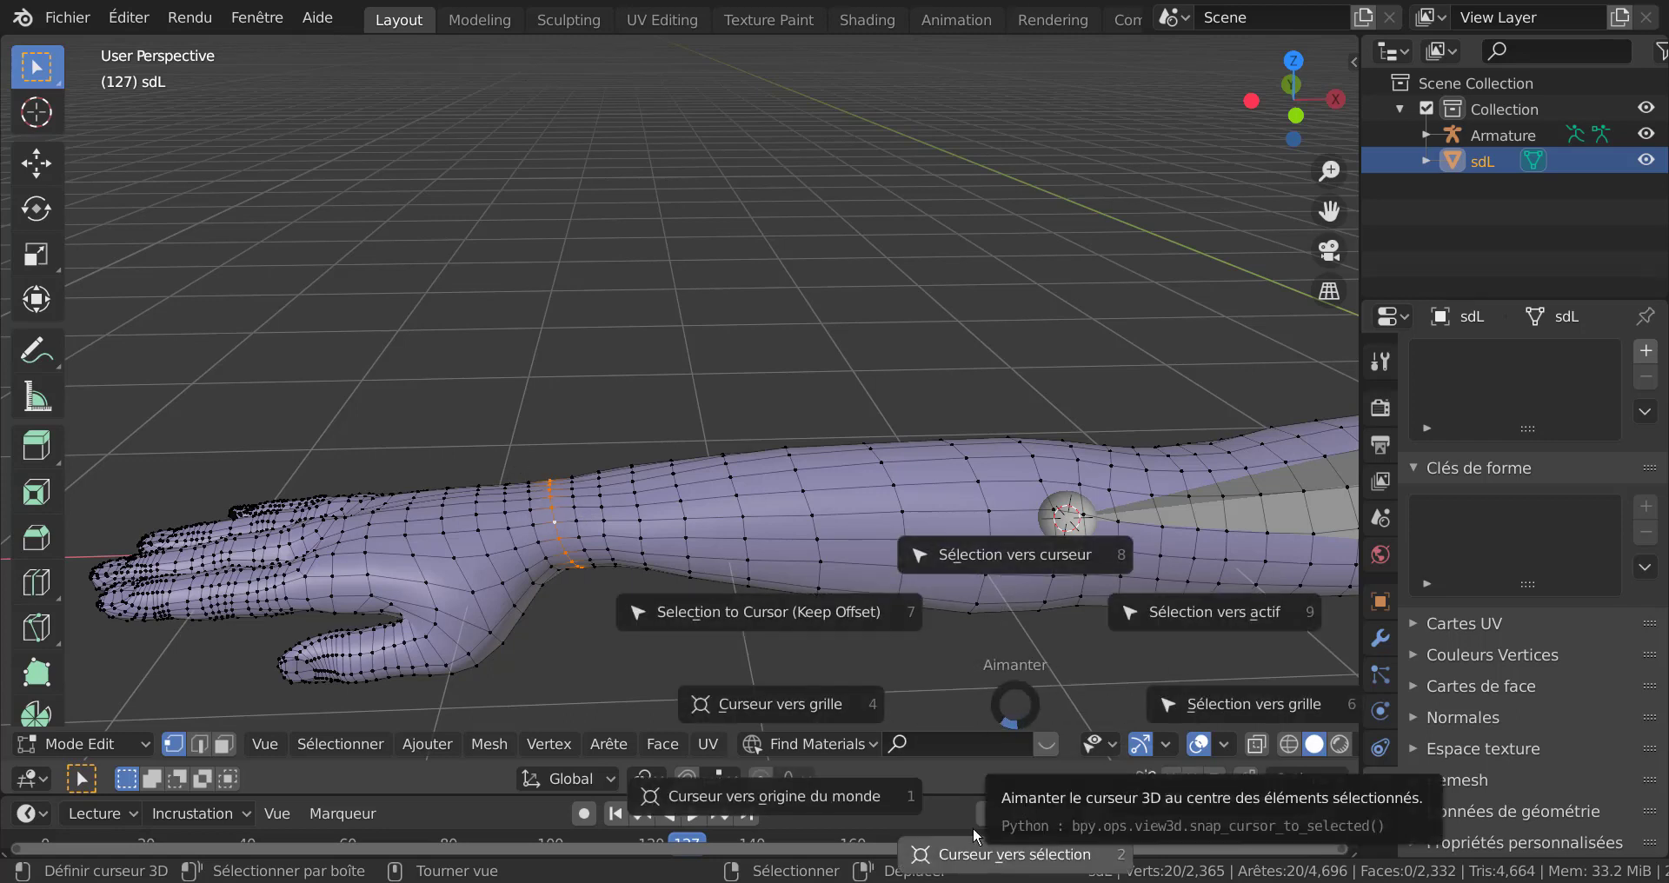
key("Escape")
key("shift+s")
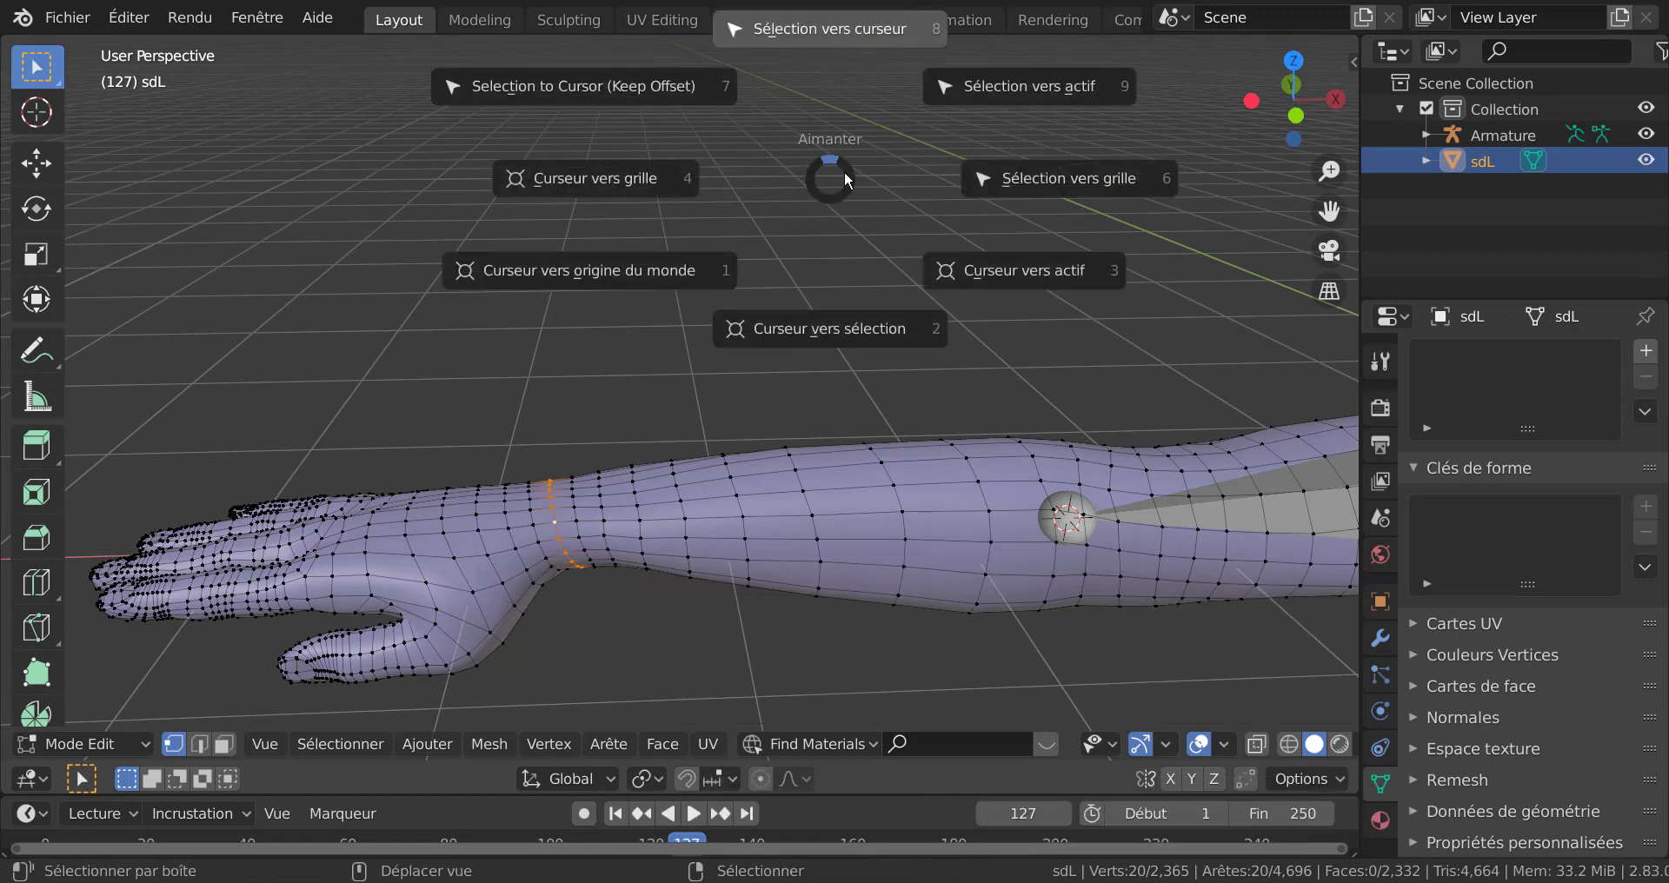
left_click(848, 331)
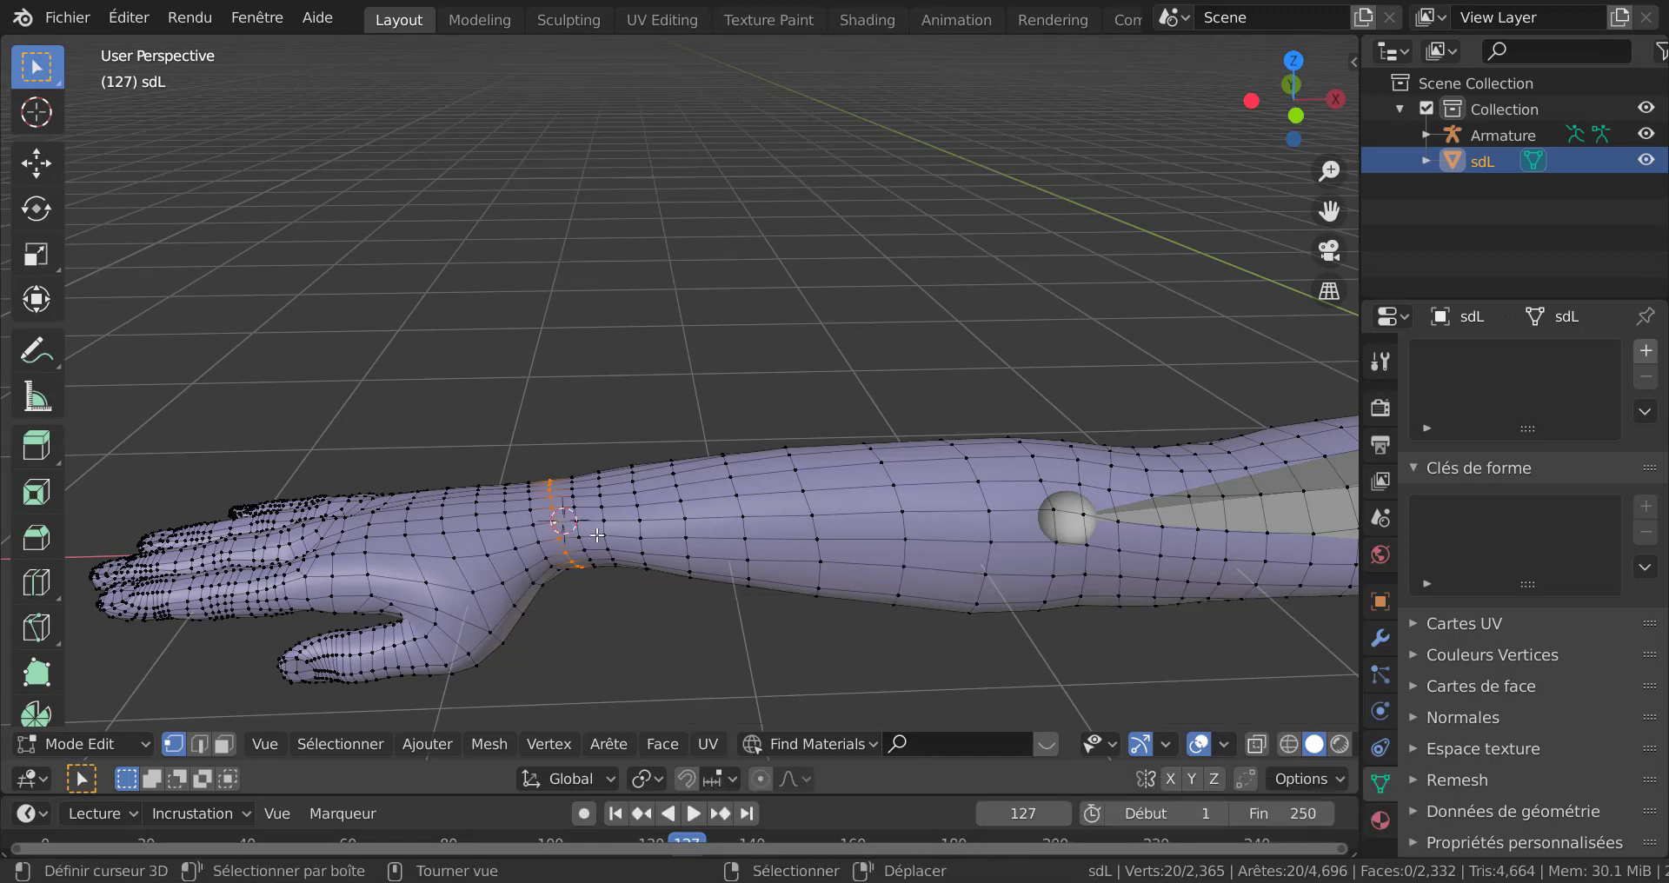
Step: Return to editing the armature and extrude a forearm bone from the upper arm bone's elbow tip
key("Tab")
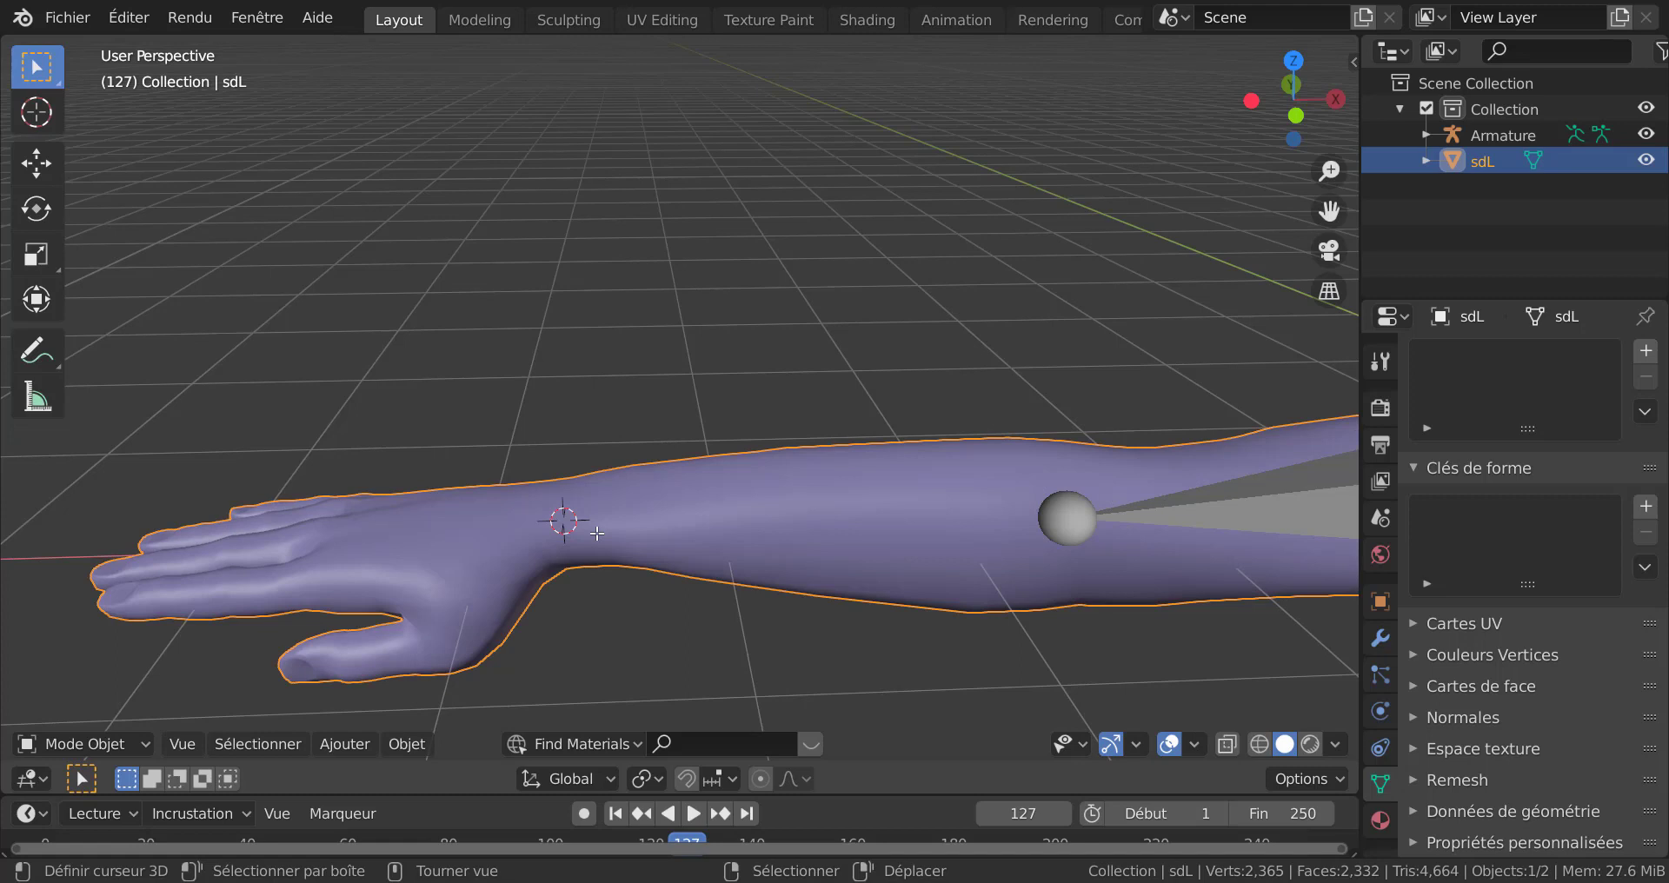
left_click(1080, 526)
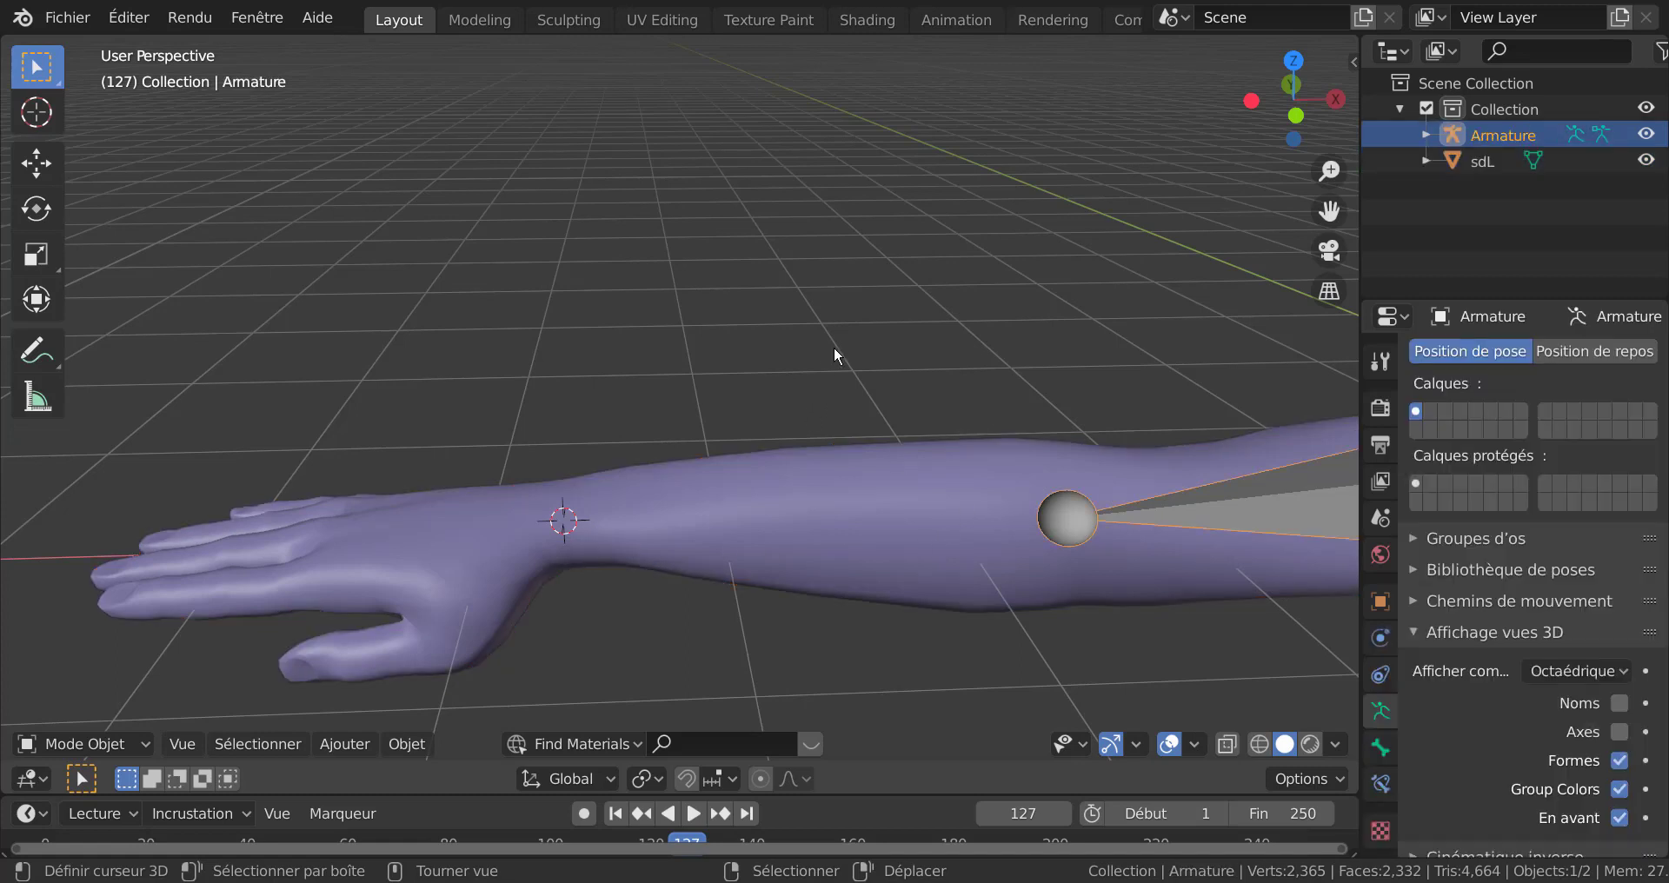
key("Tab")
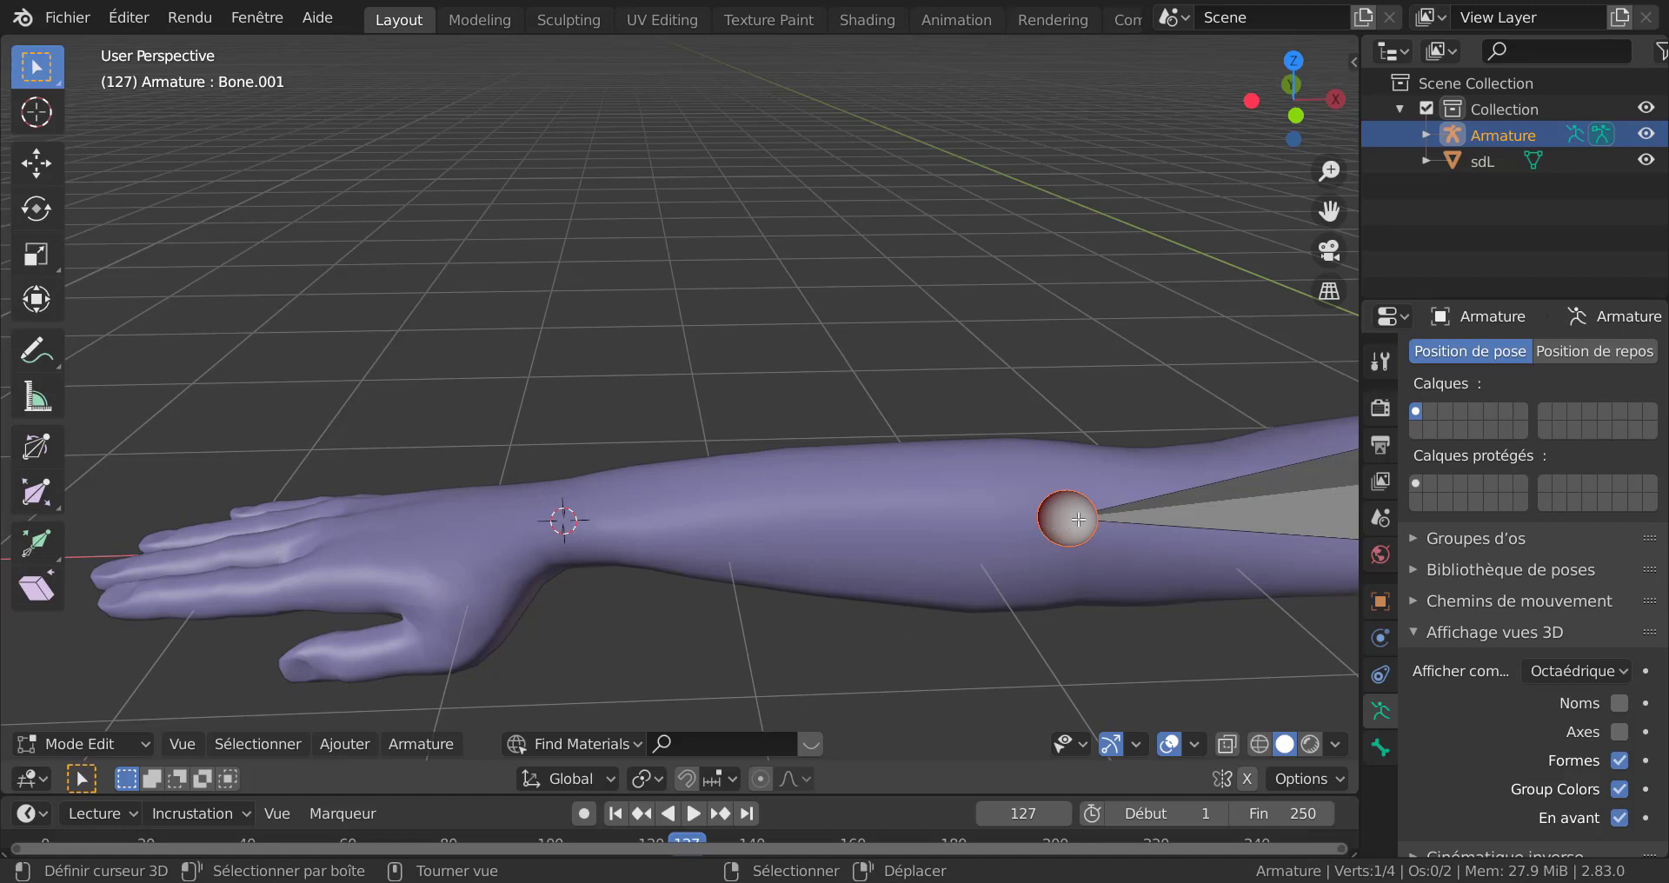
scroll(1056, 553, "down", 3)
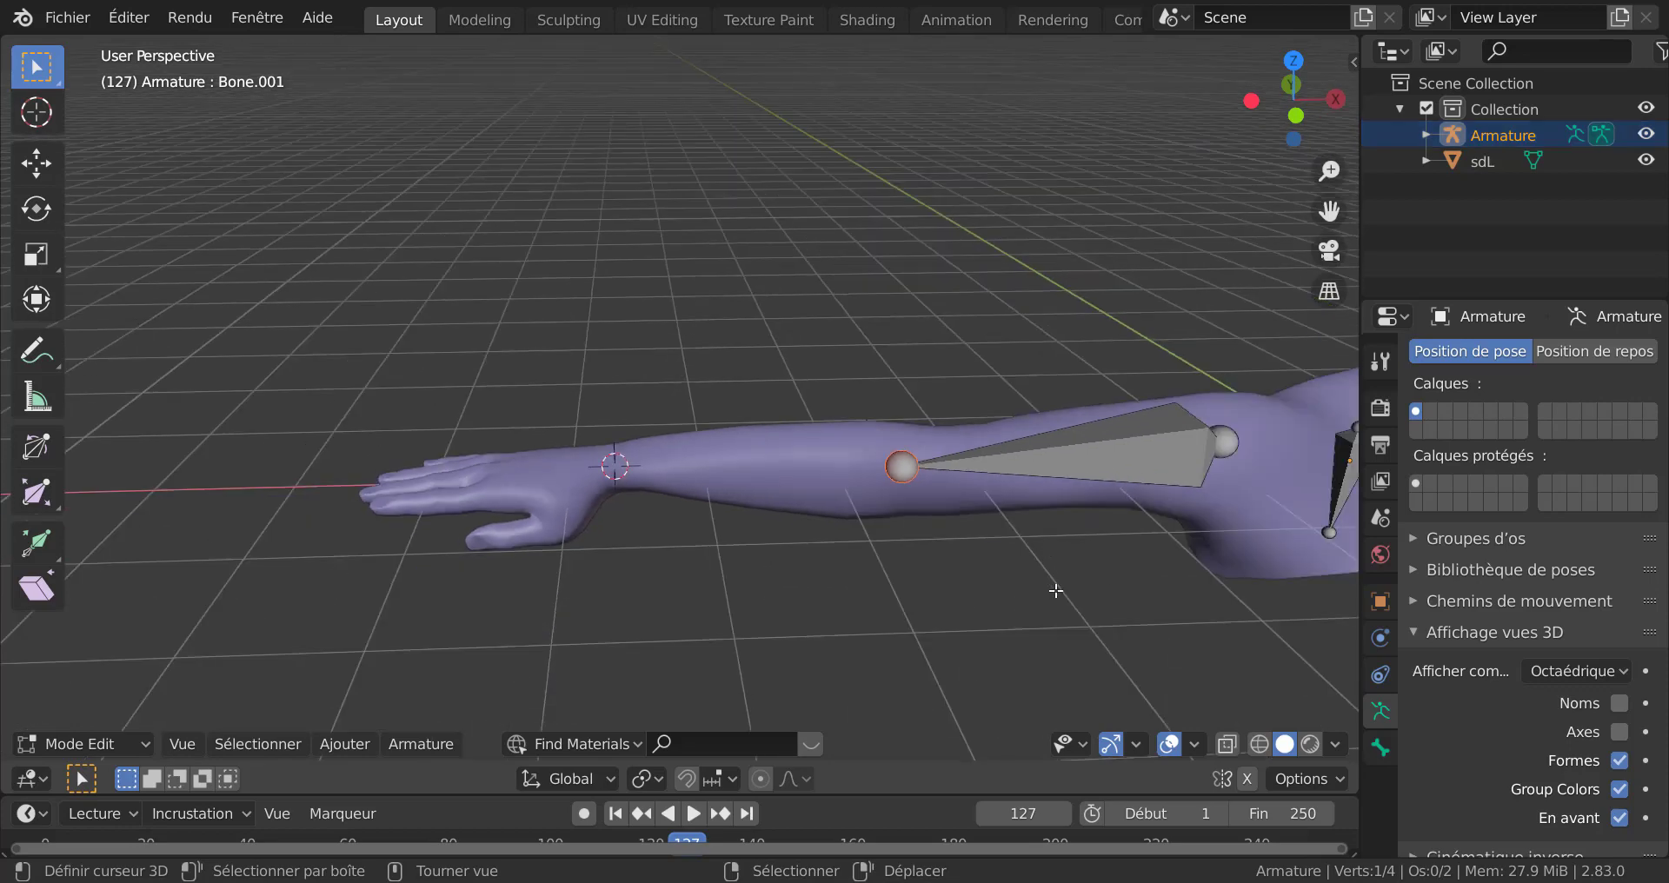
key("e")
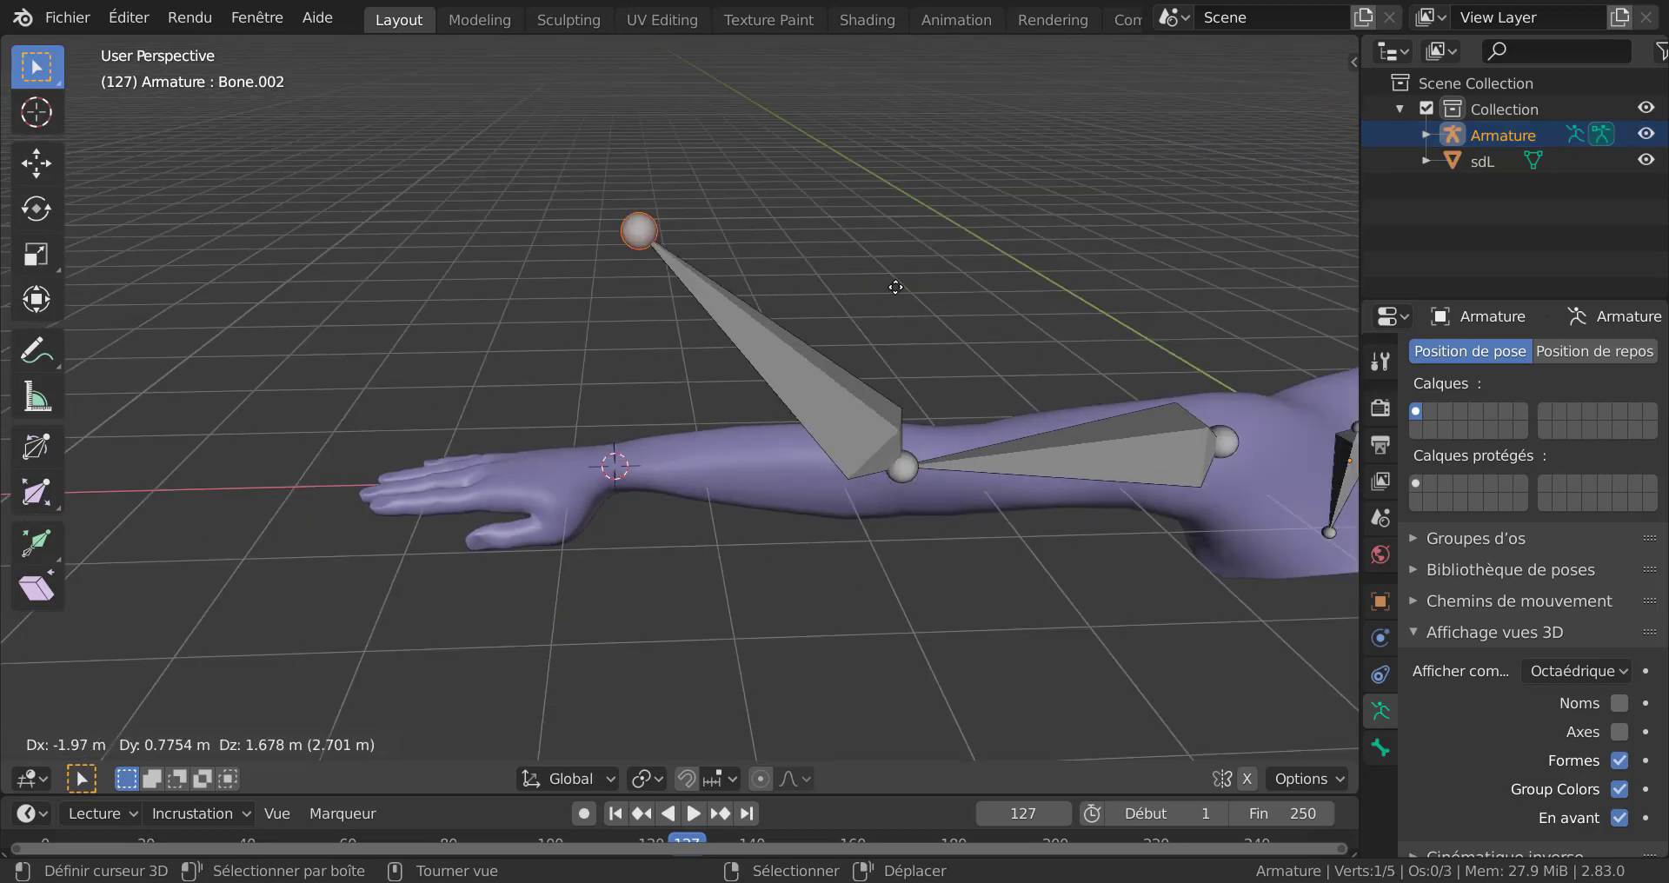
left_click(866, 302)
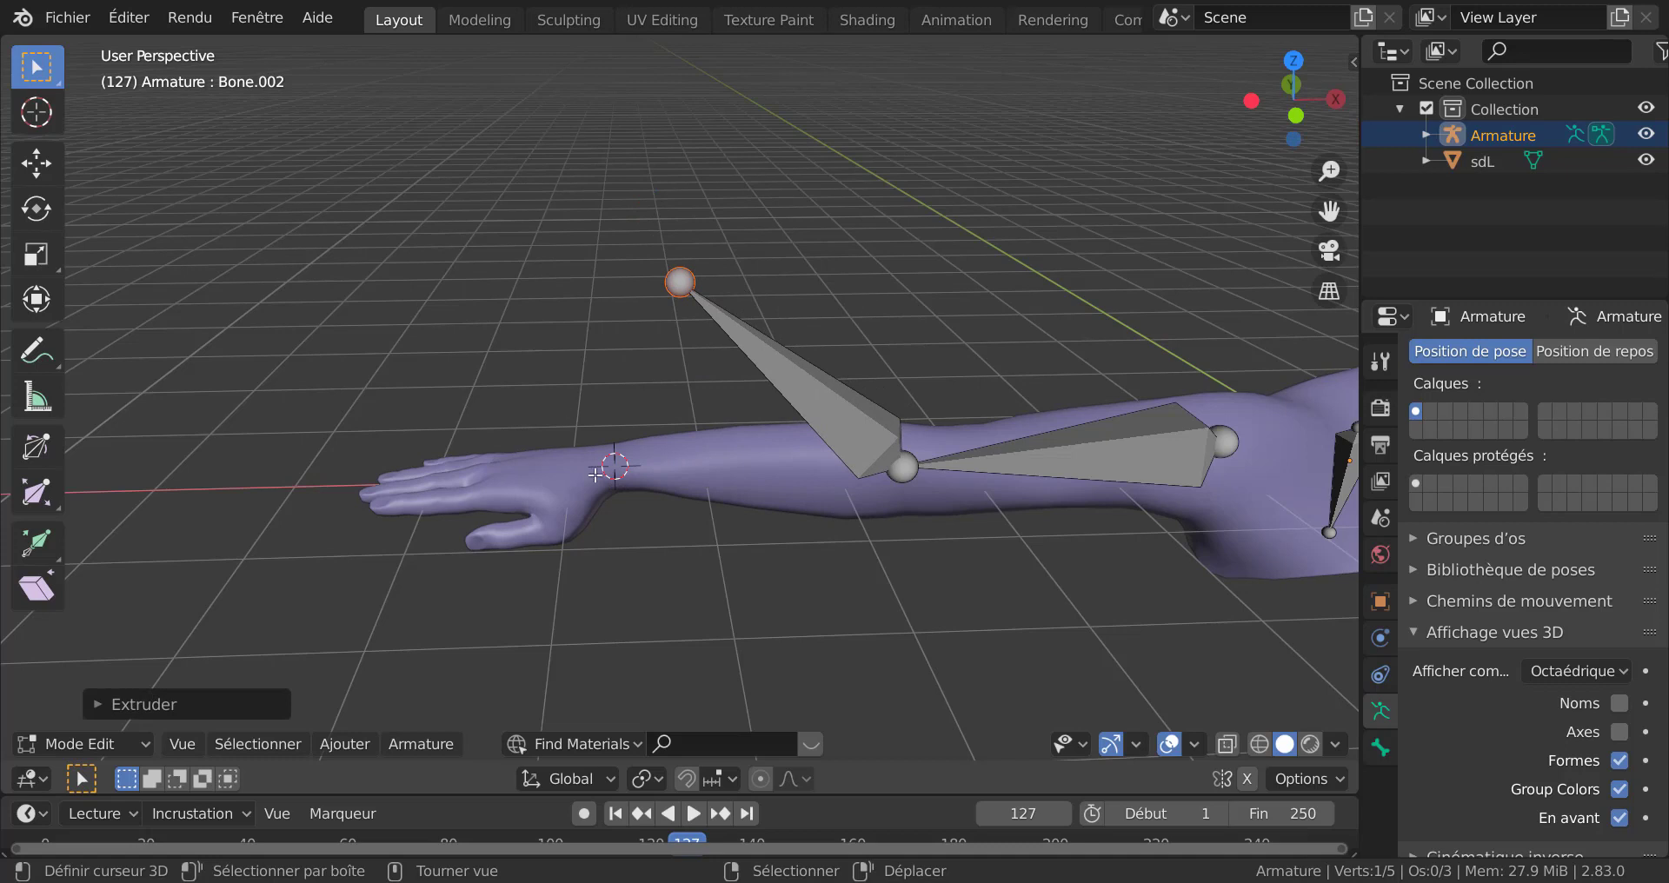
Step: Snap the forearm bone's free tip to the 3D cursor at the wrist
key("shift+s")
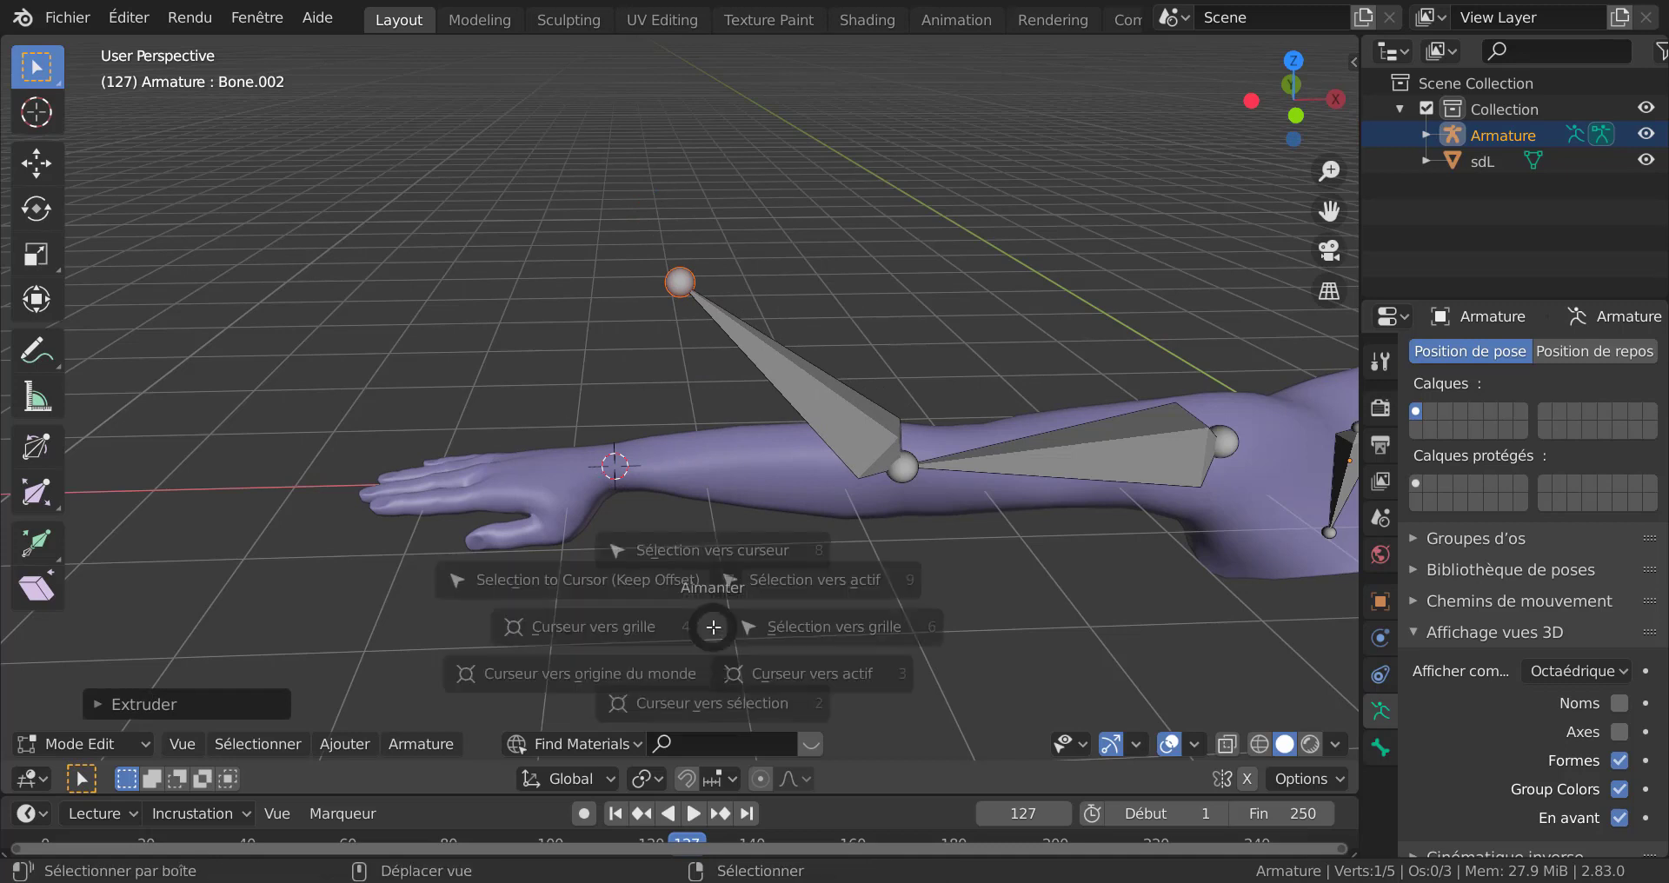
left_click(677, 472)
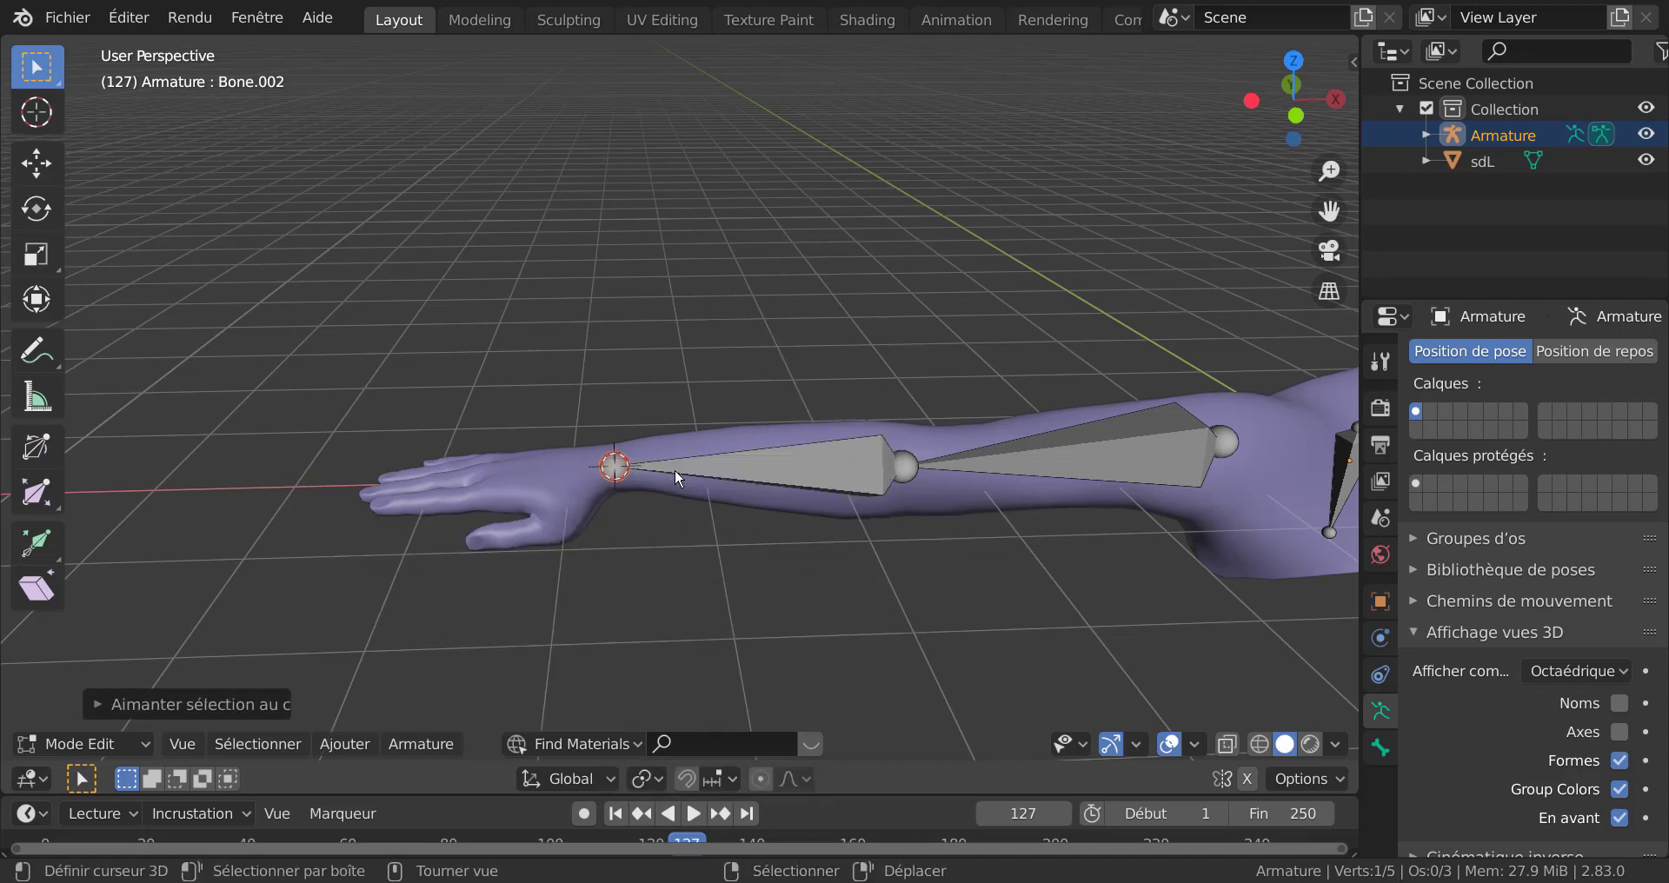
scroll(534, 541, "up", 3)
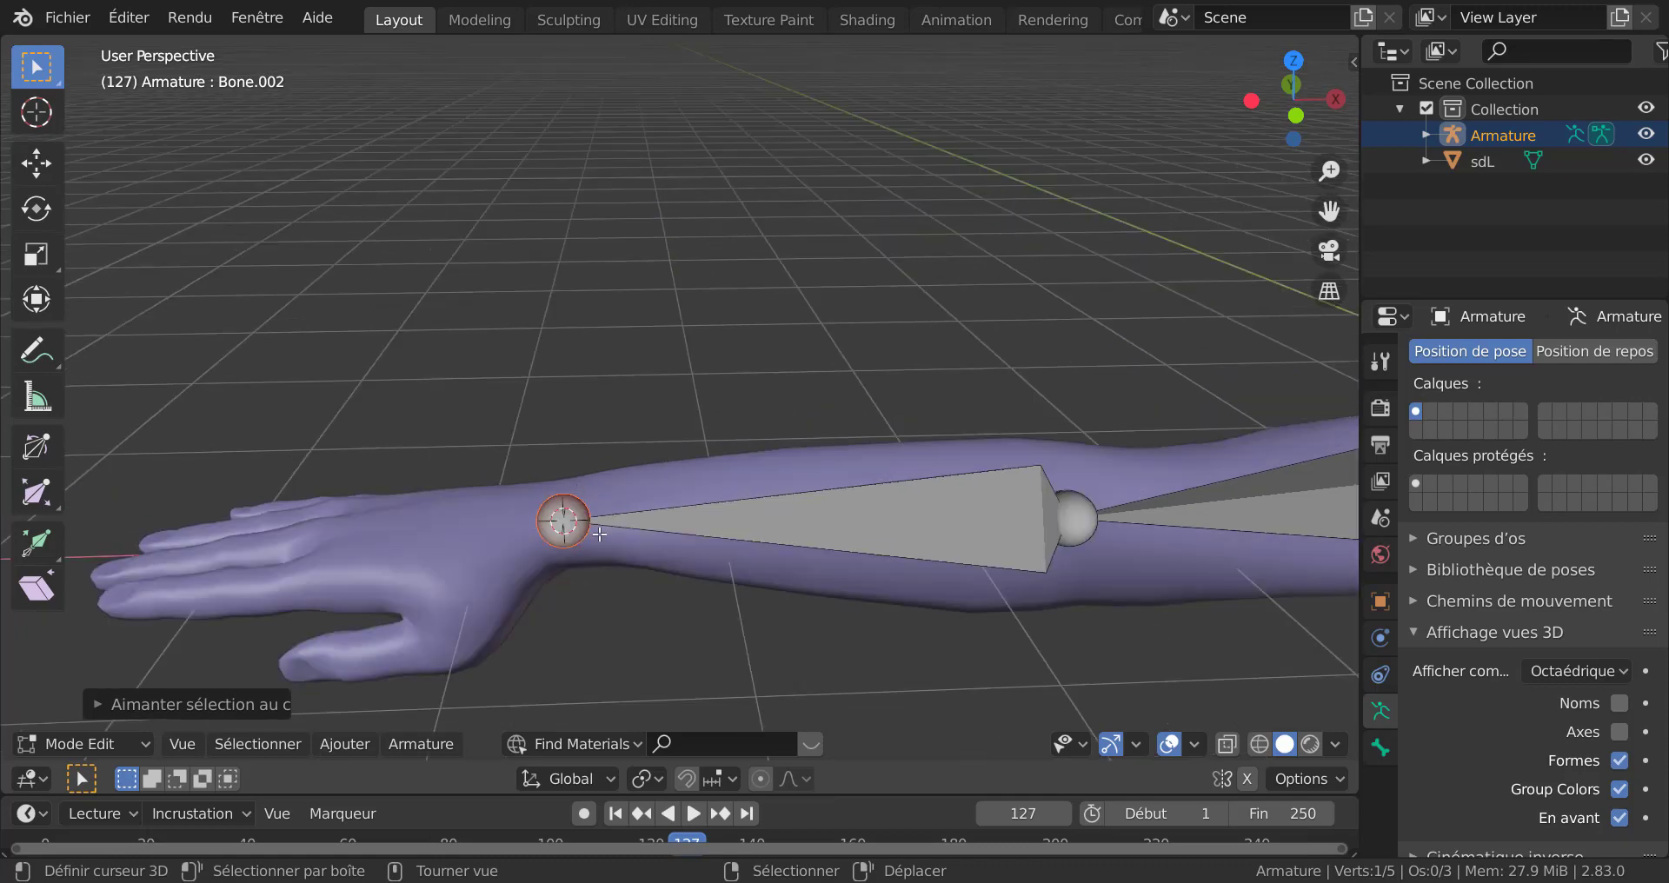
Step: In the top orthographic view, extrude a short bone from the wrist joint towards the hand
scroll(567, 505, "down", 3)
middle_click_drag(670, 454, 745, 582)
scroll(665, 612, "up", 3)
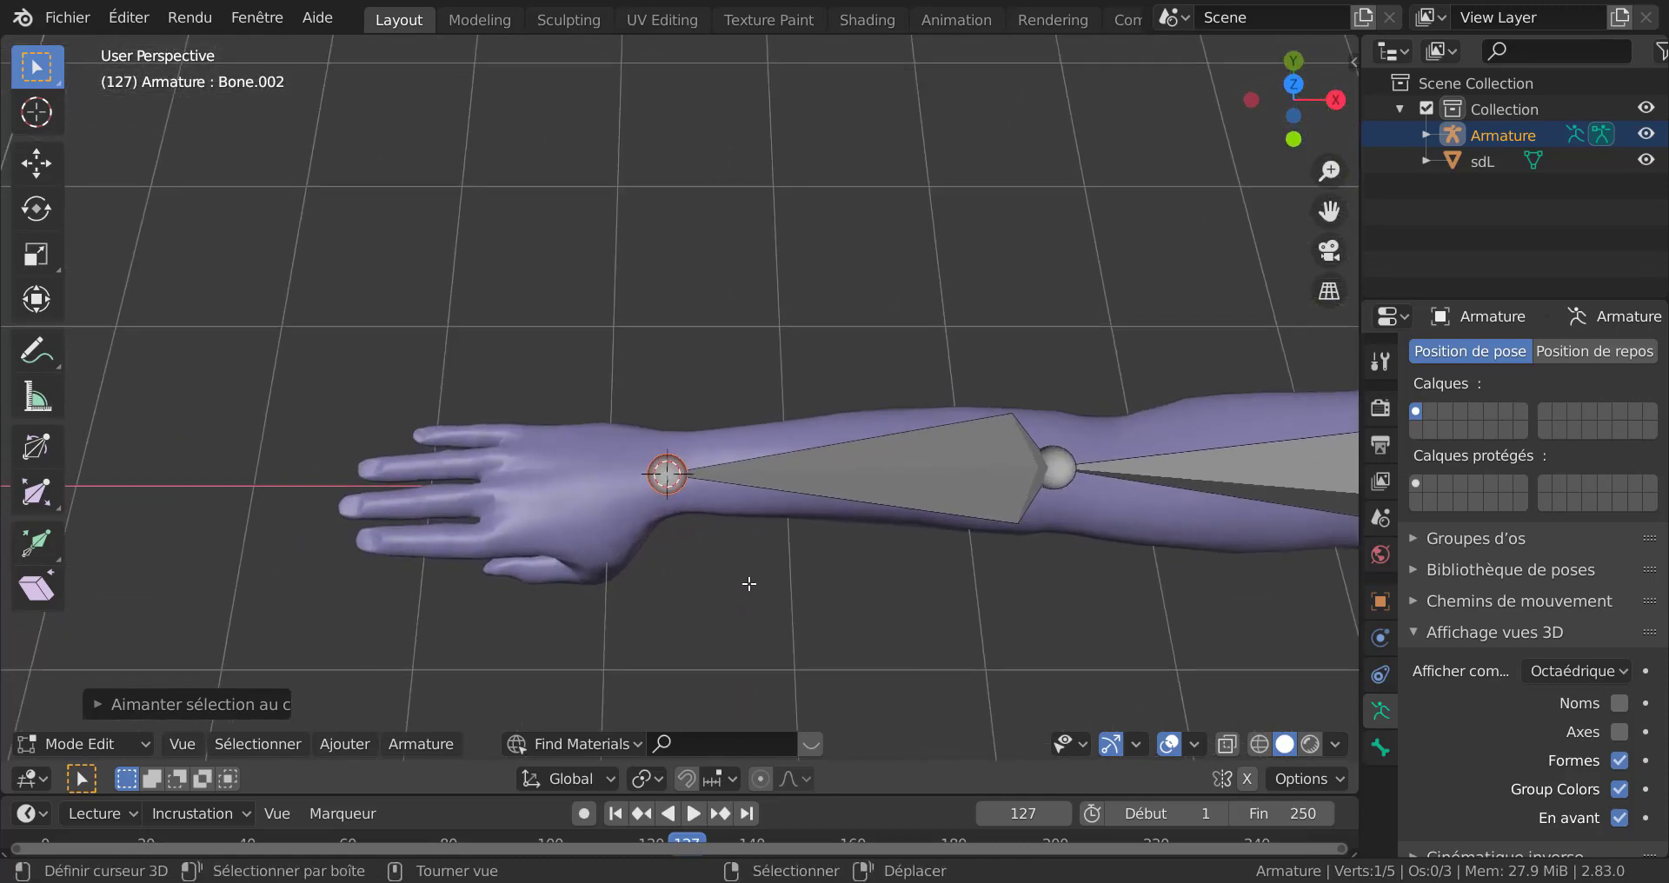
key("KP_7")
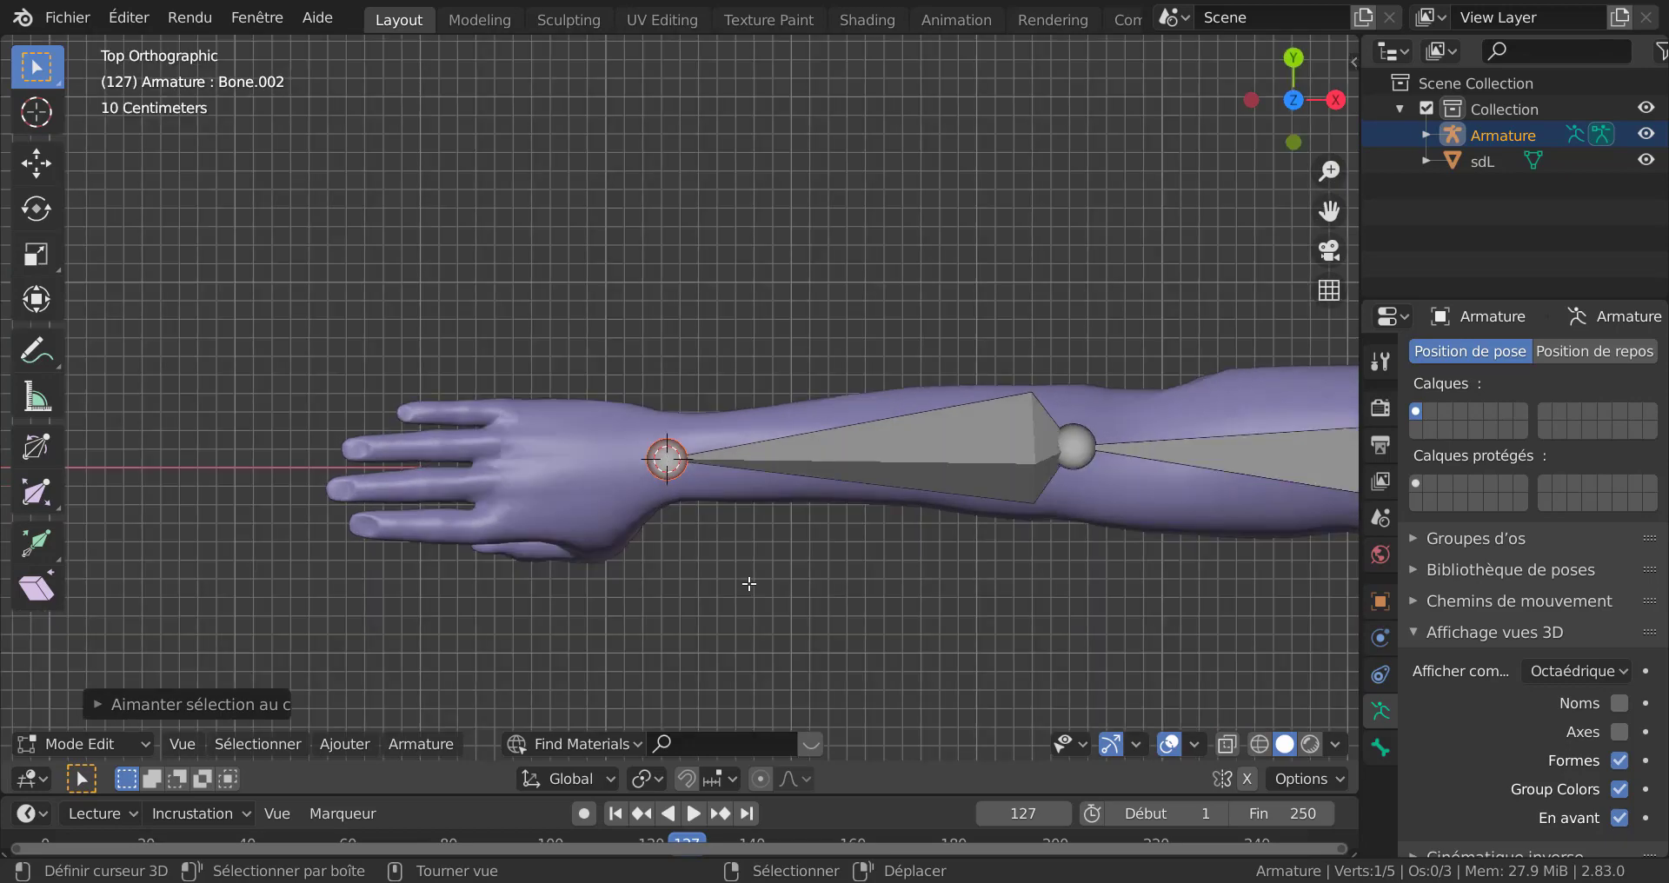
scroll(749, 583, "up", 3)
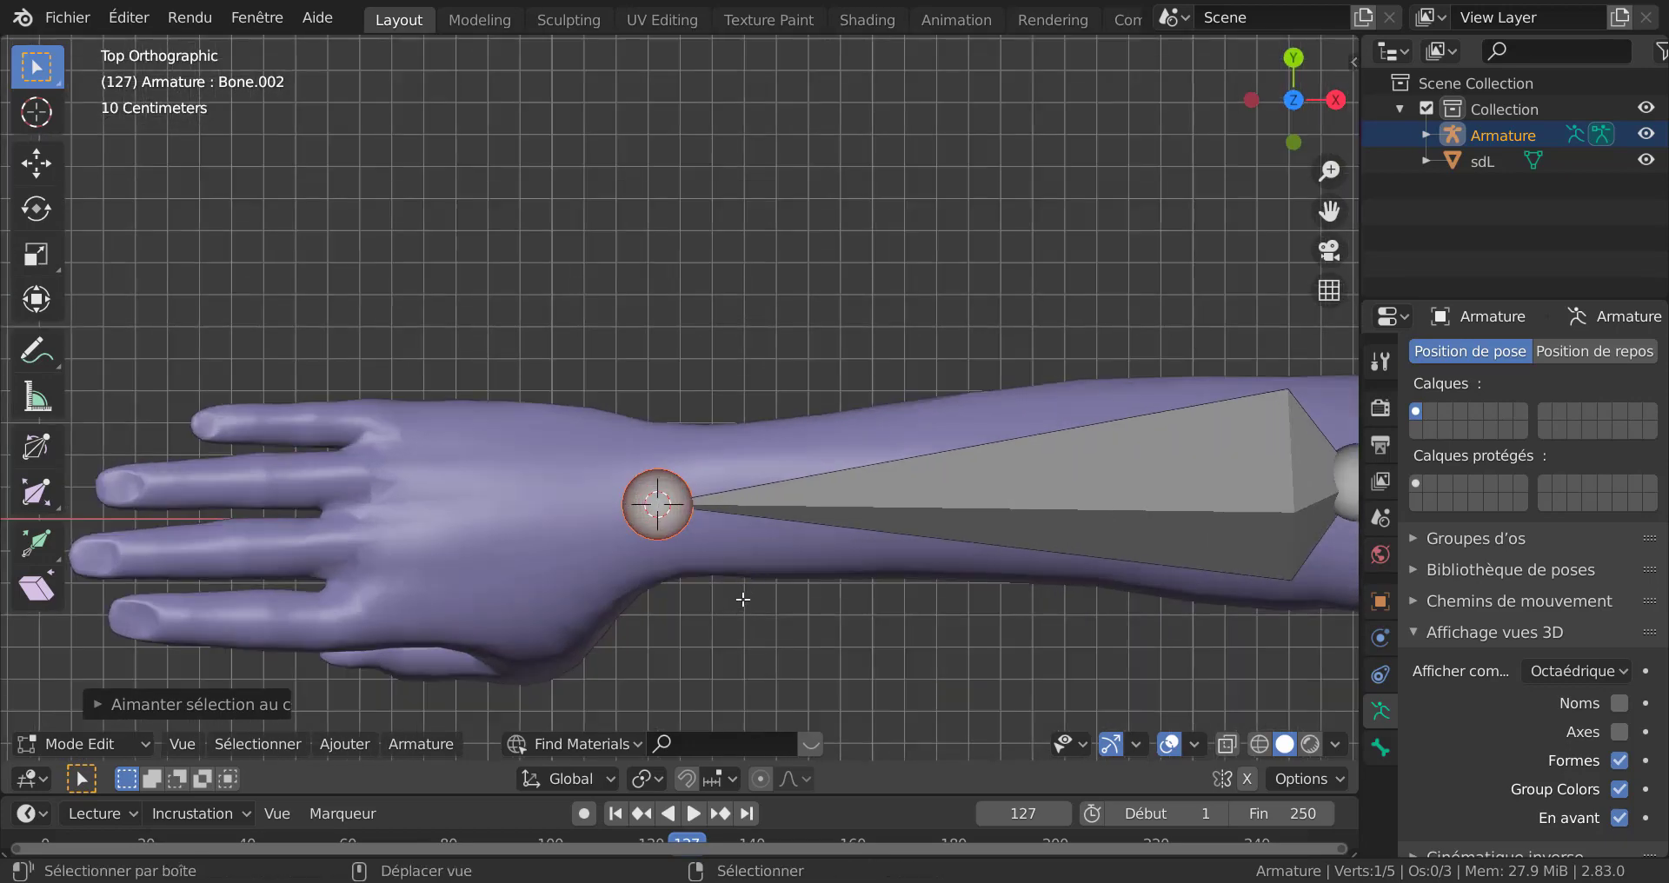
middle_click_drag(745, 595, 775, 548, "shift")
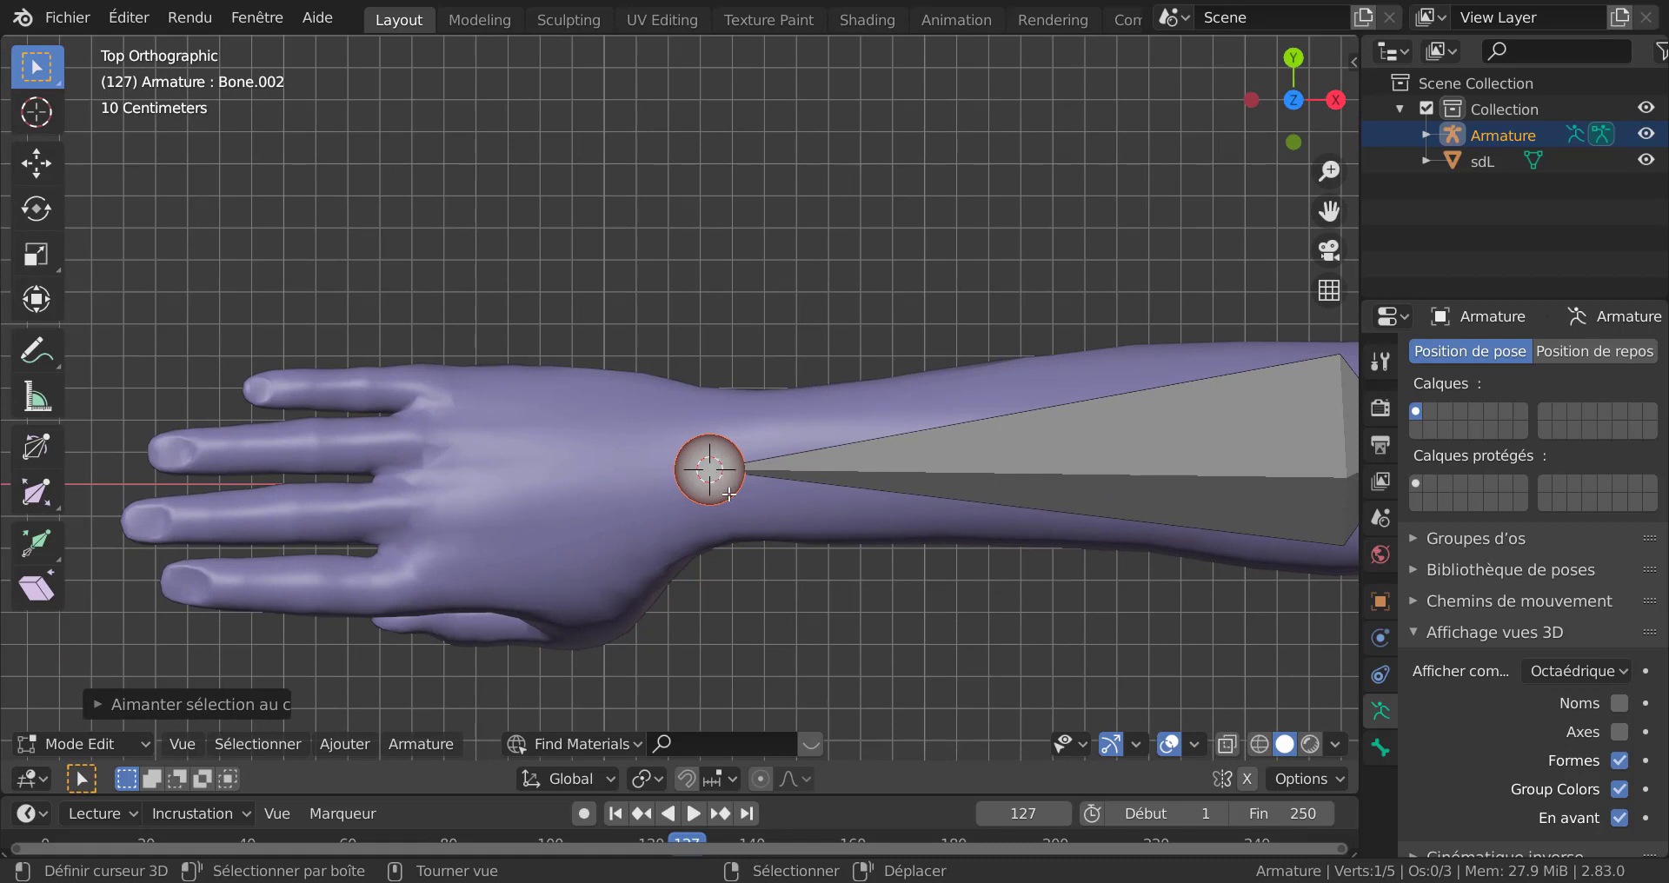
key("e")
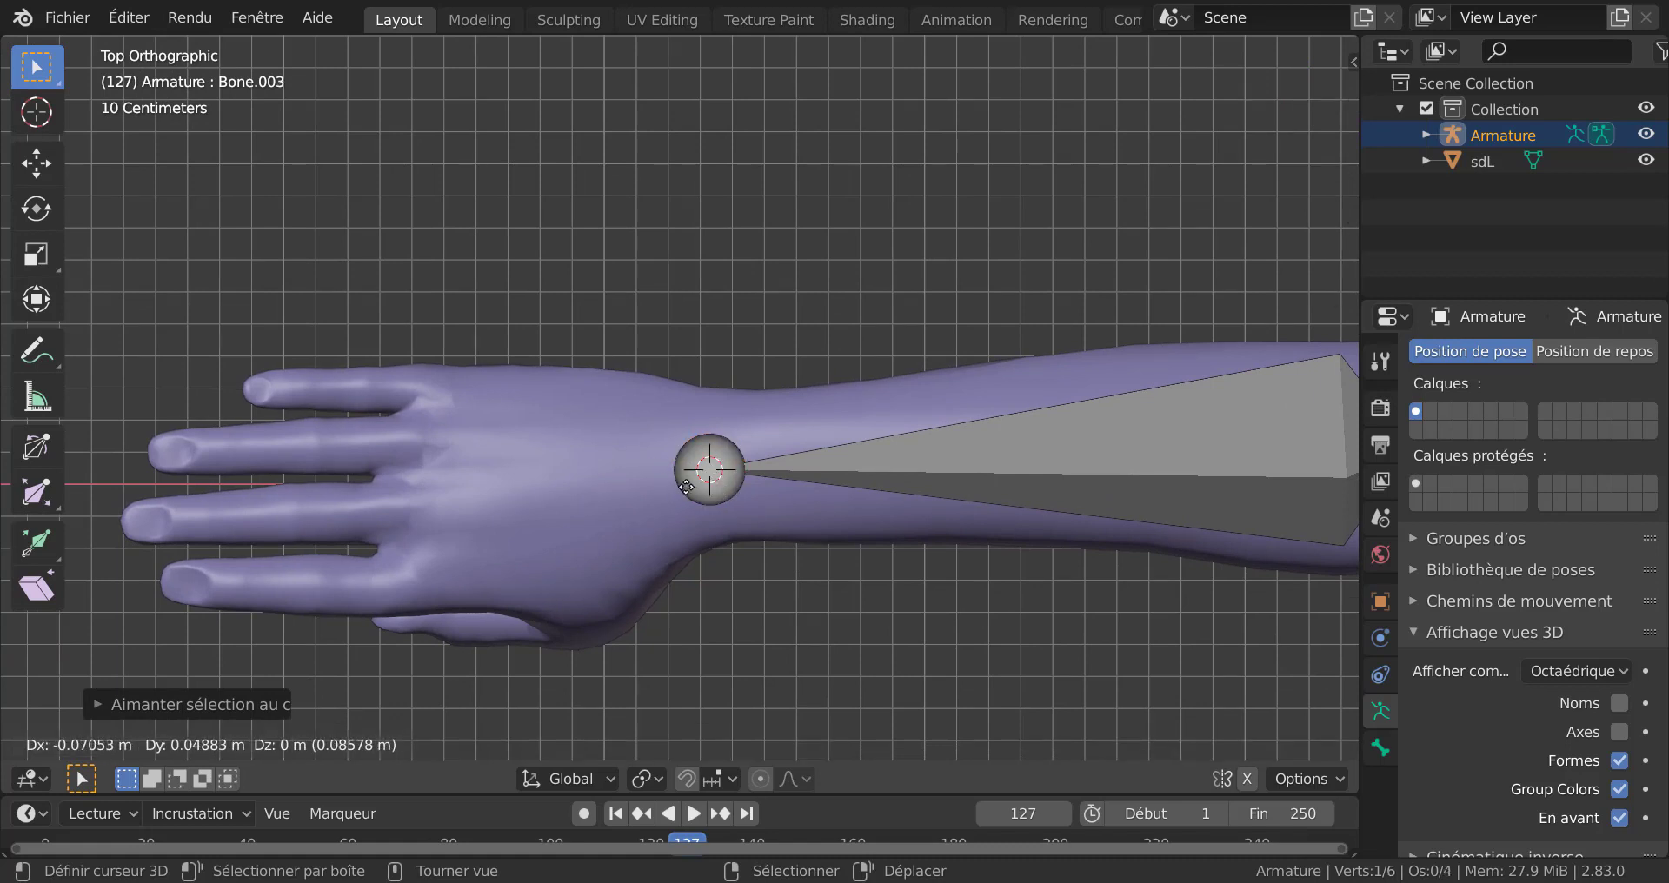
left_click(632, 497)
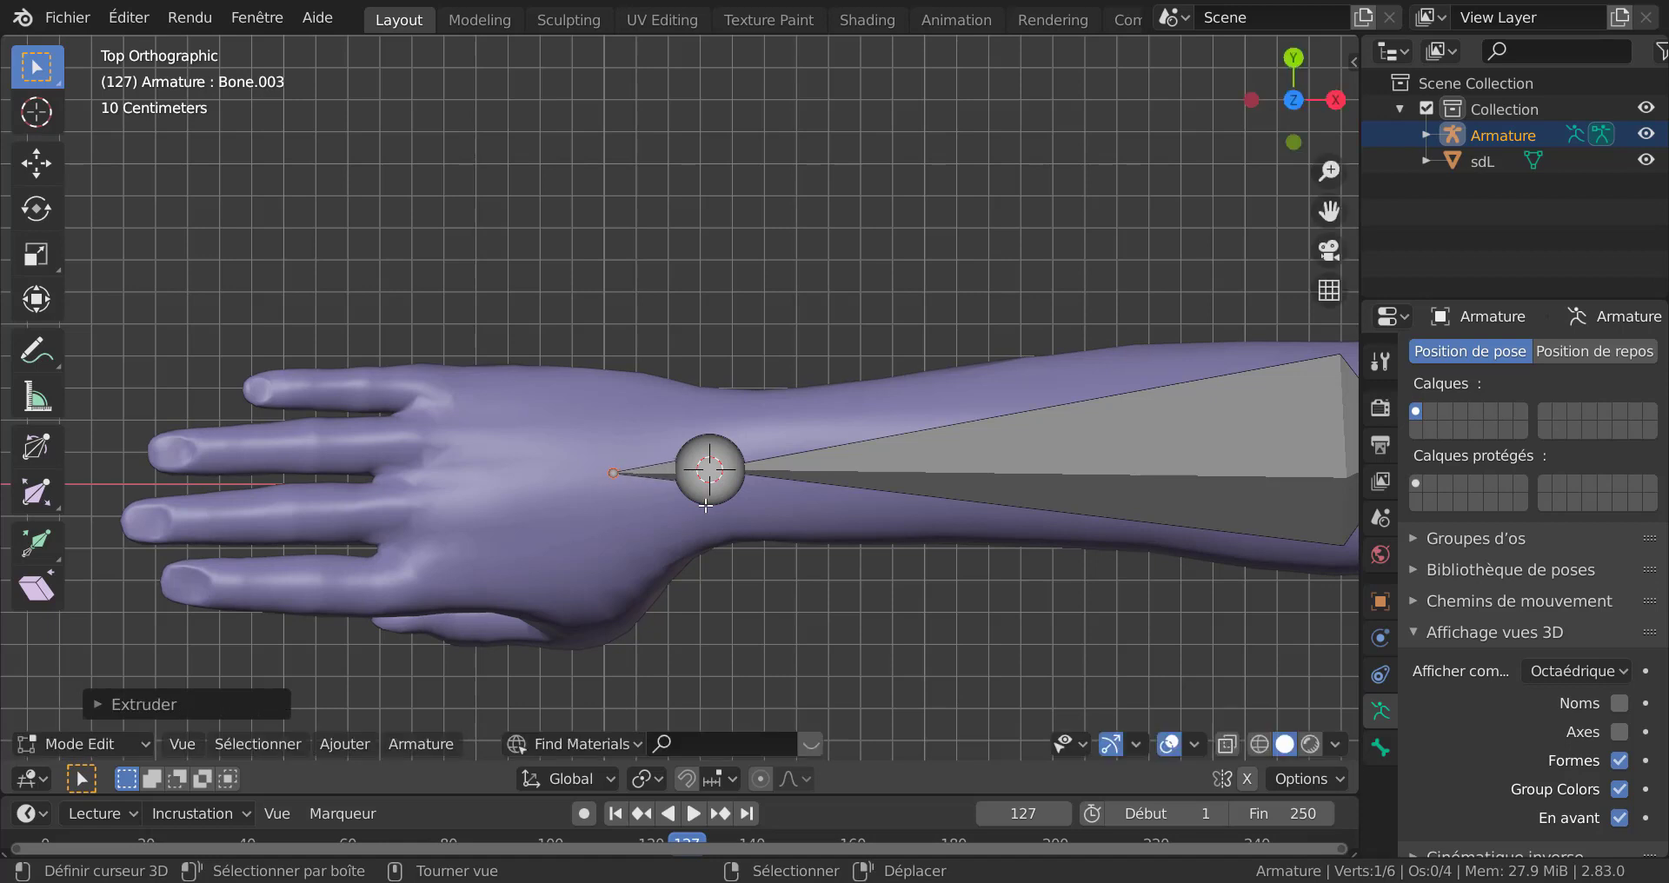
left_click(660, 477)
scroll(649, 516, "up", 1)
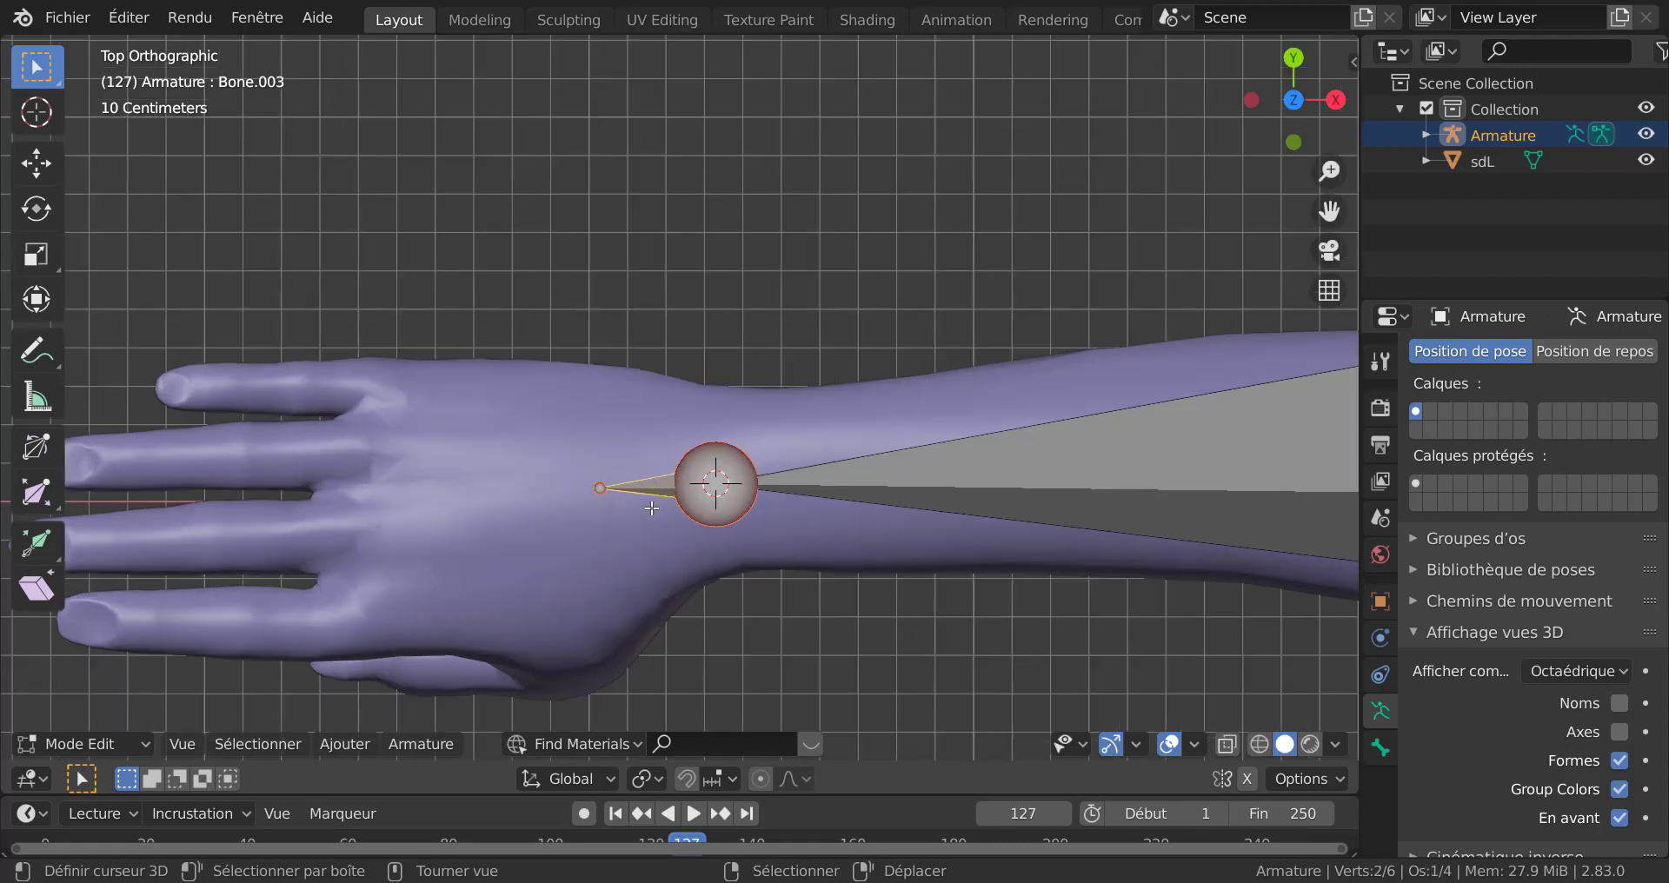
key("shift+d")
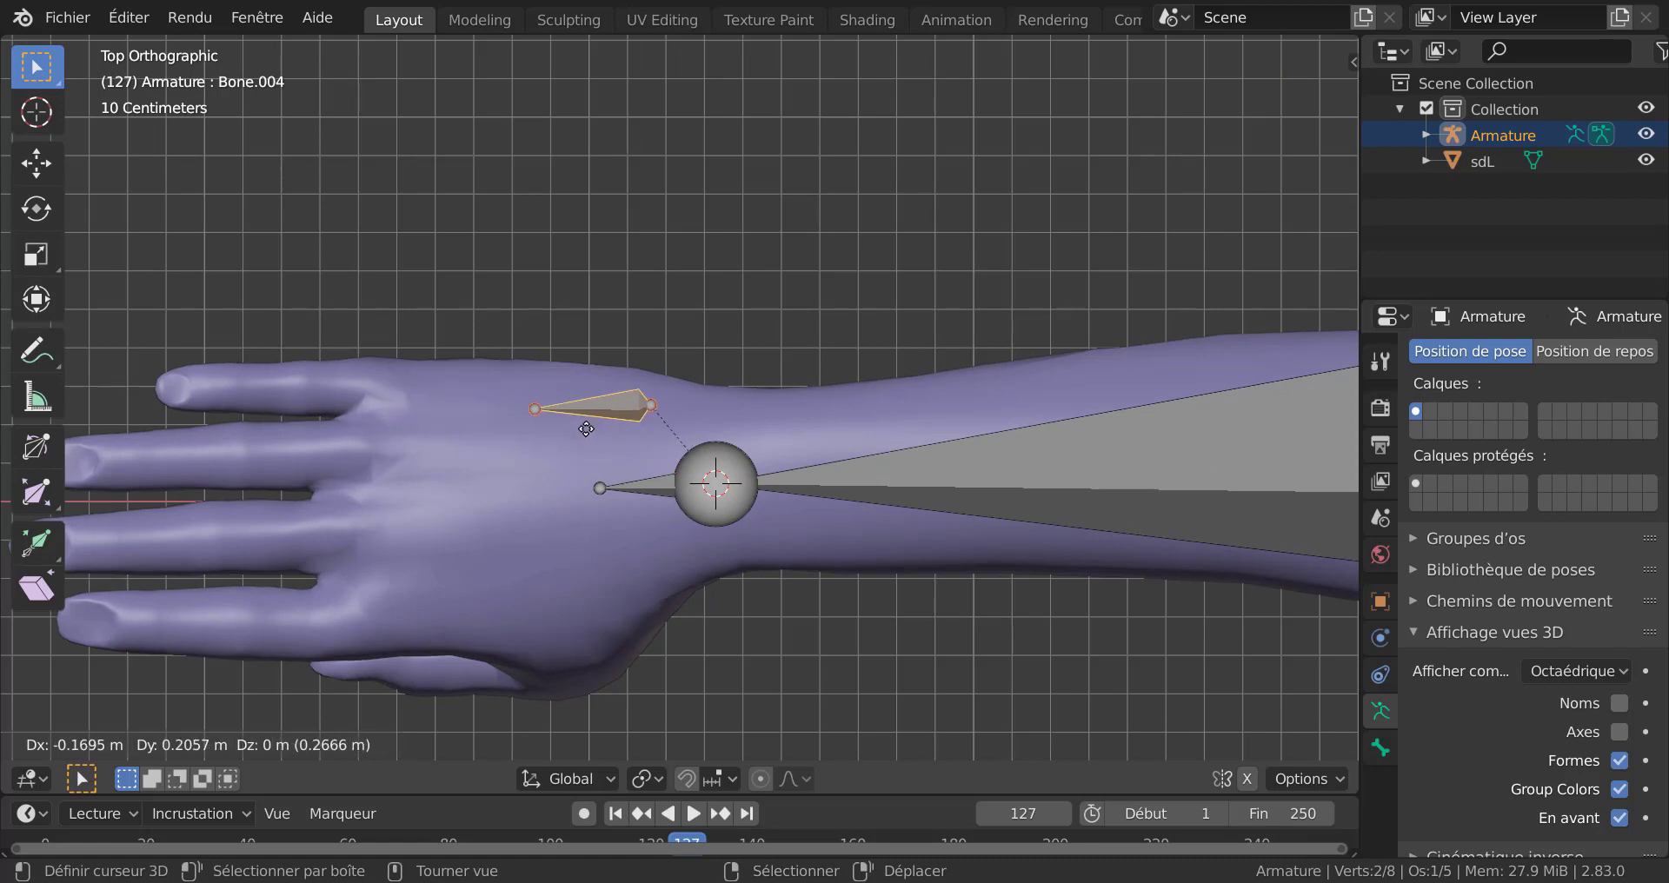
key("Escape")
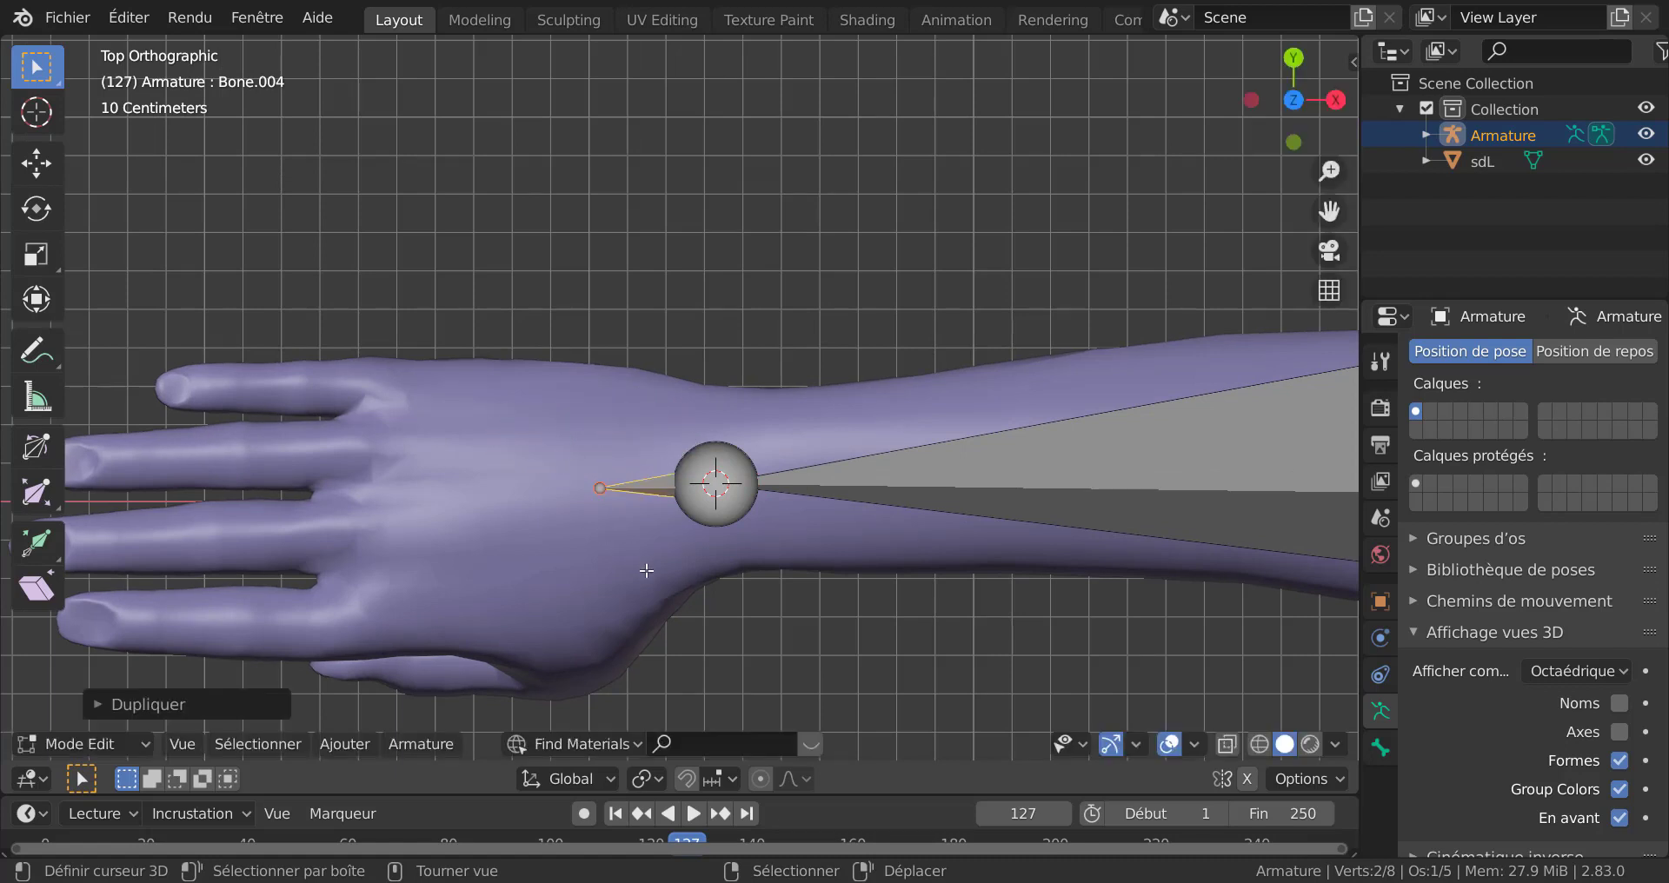
key("ctrl+z")
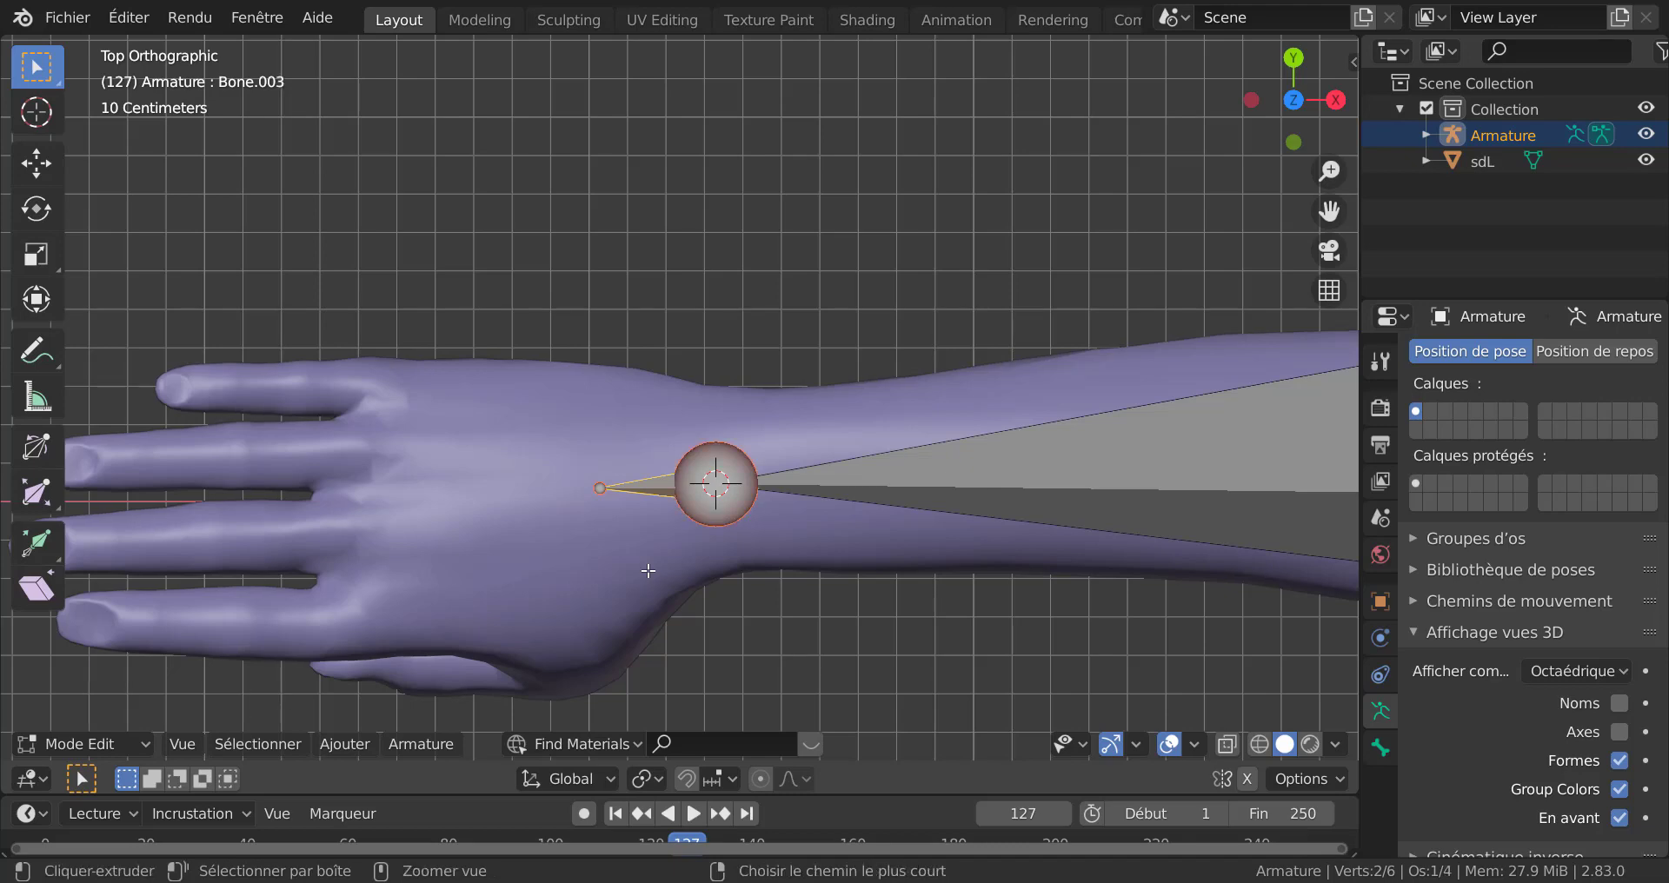
Step: Extrude a bone about 0.48 m long from the short wrist bone's tip towards the little finger's base
scroll(647, 571, "up", 1)
scroll(648, 570, "up", 1)
left_click(566, 528)
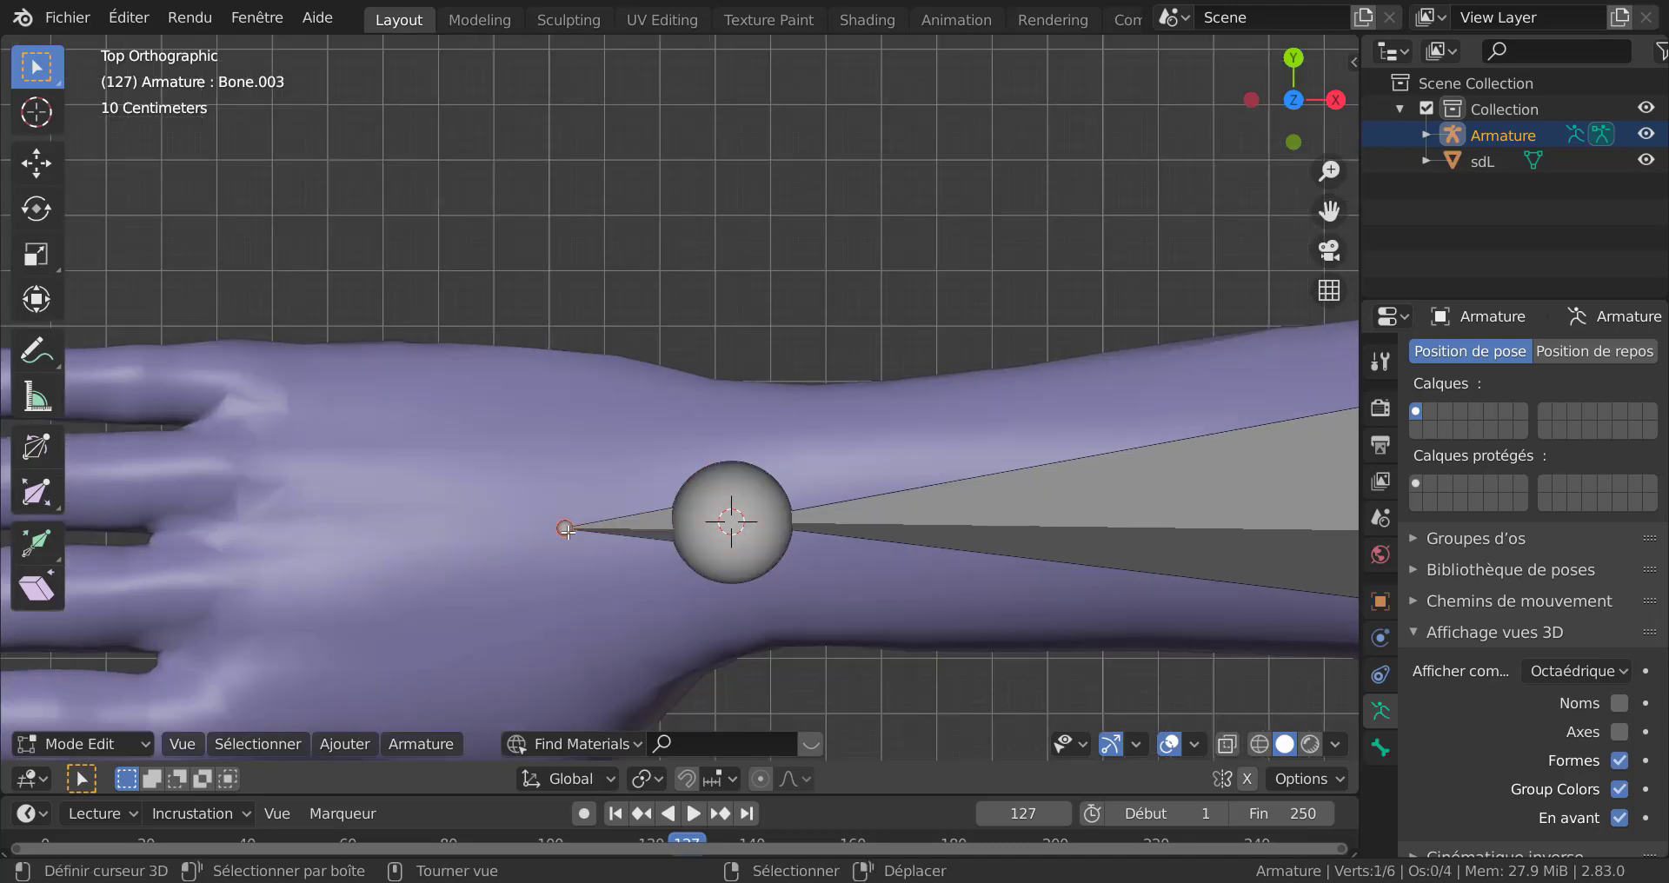
scroll(570, 557, "down", 2)
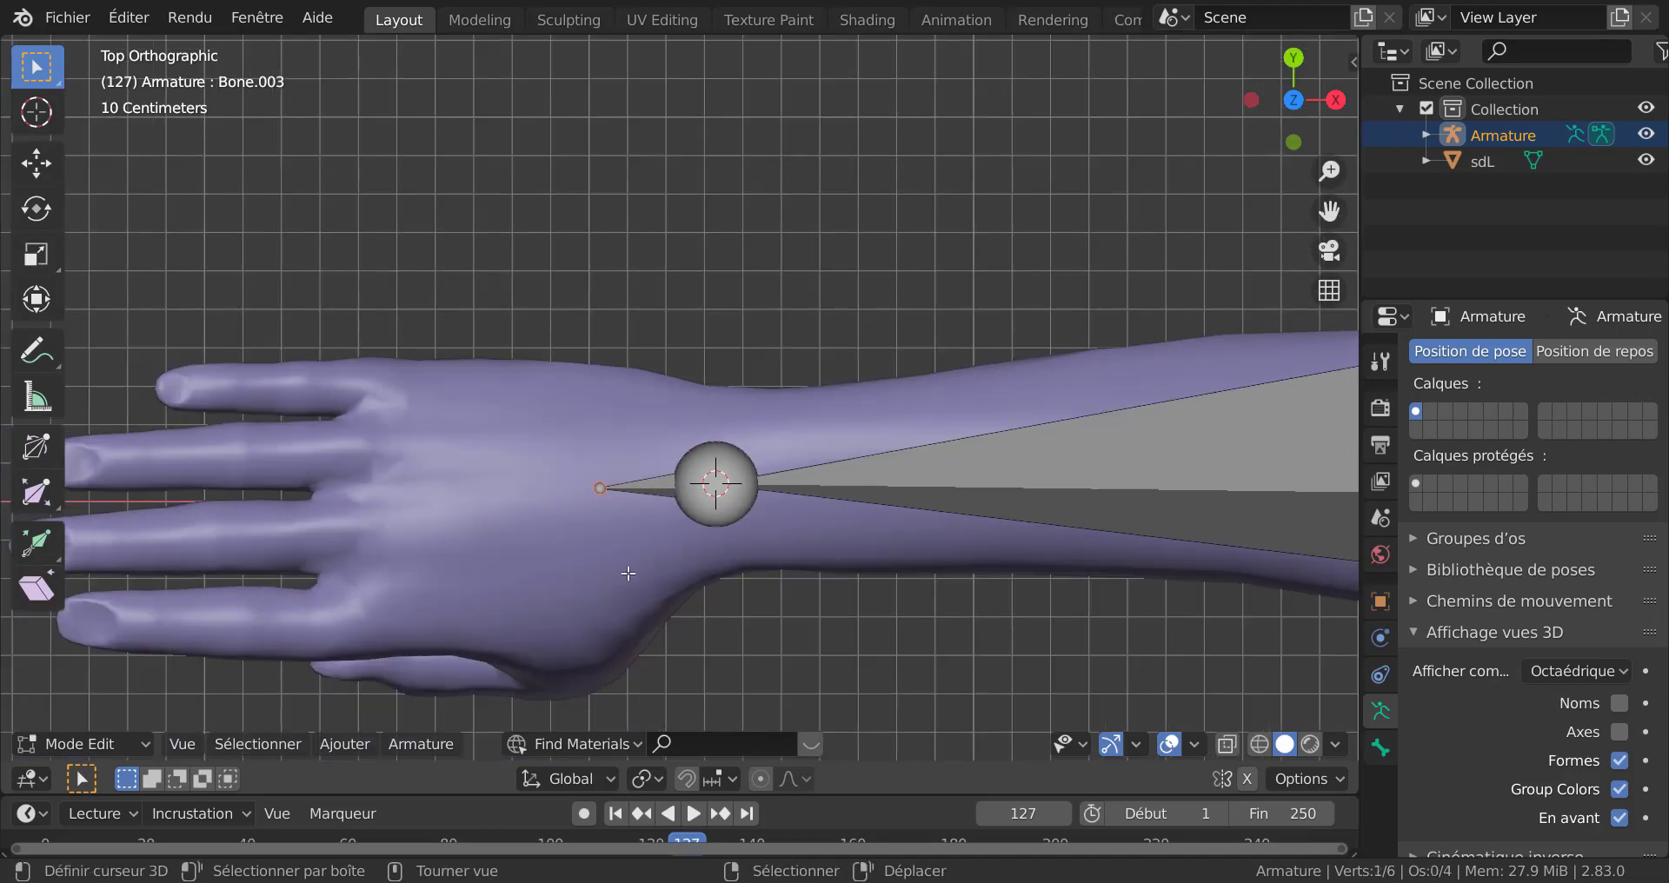
key("e")
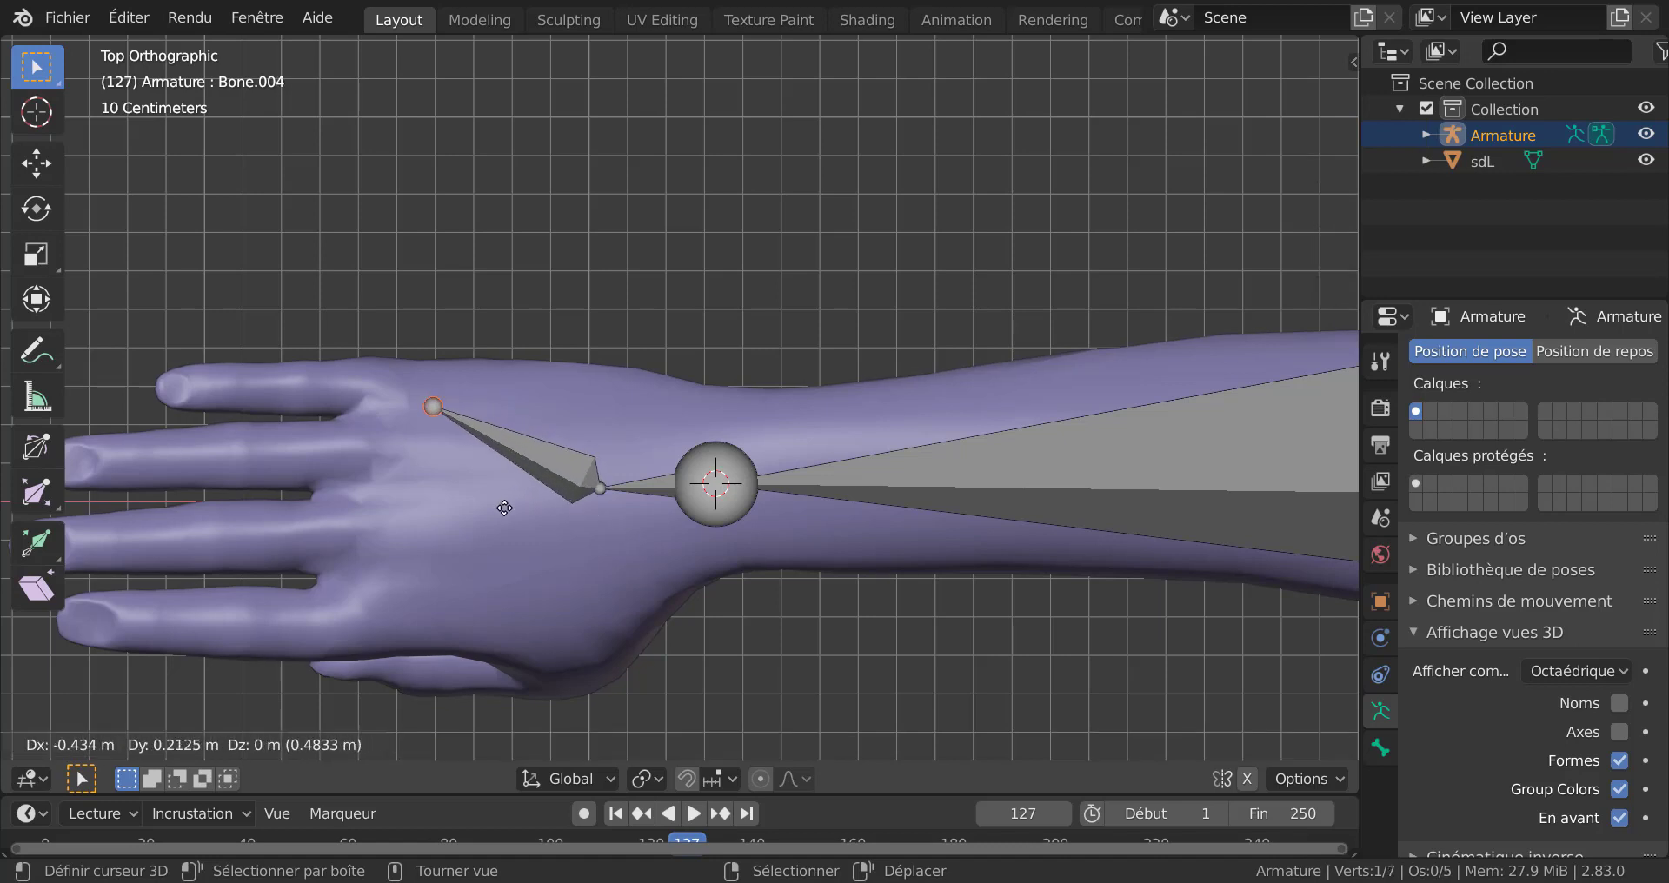
left_click(504, 508)
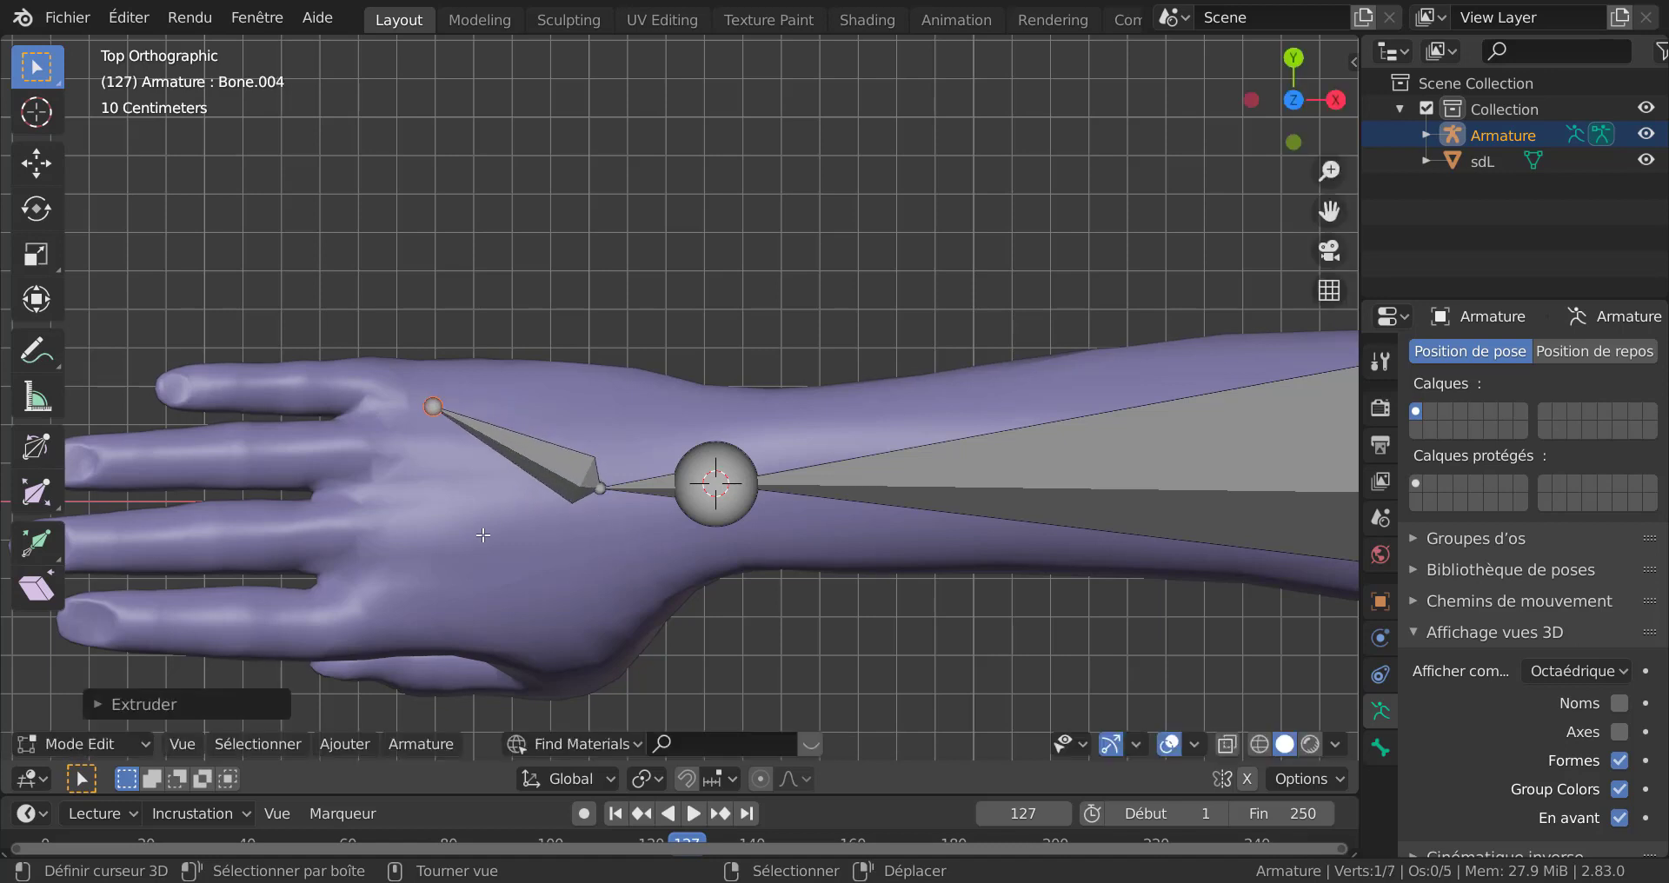
Step: Select the new palm bone together with the short wrist bone and disconnect them without clearing the parenting
left_click(527, 444)
left_click(661, 494, "shift")
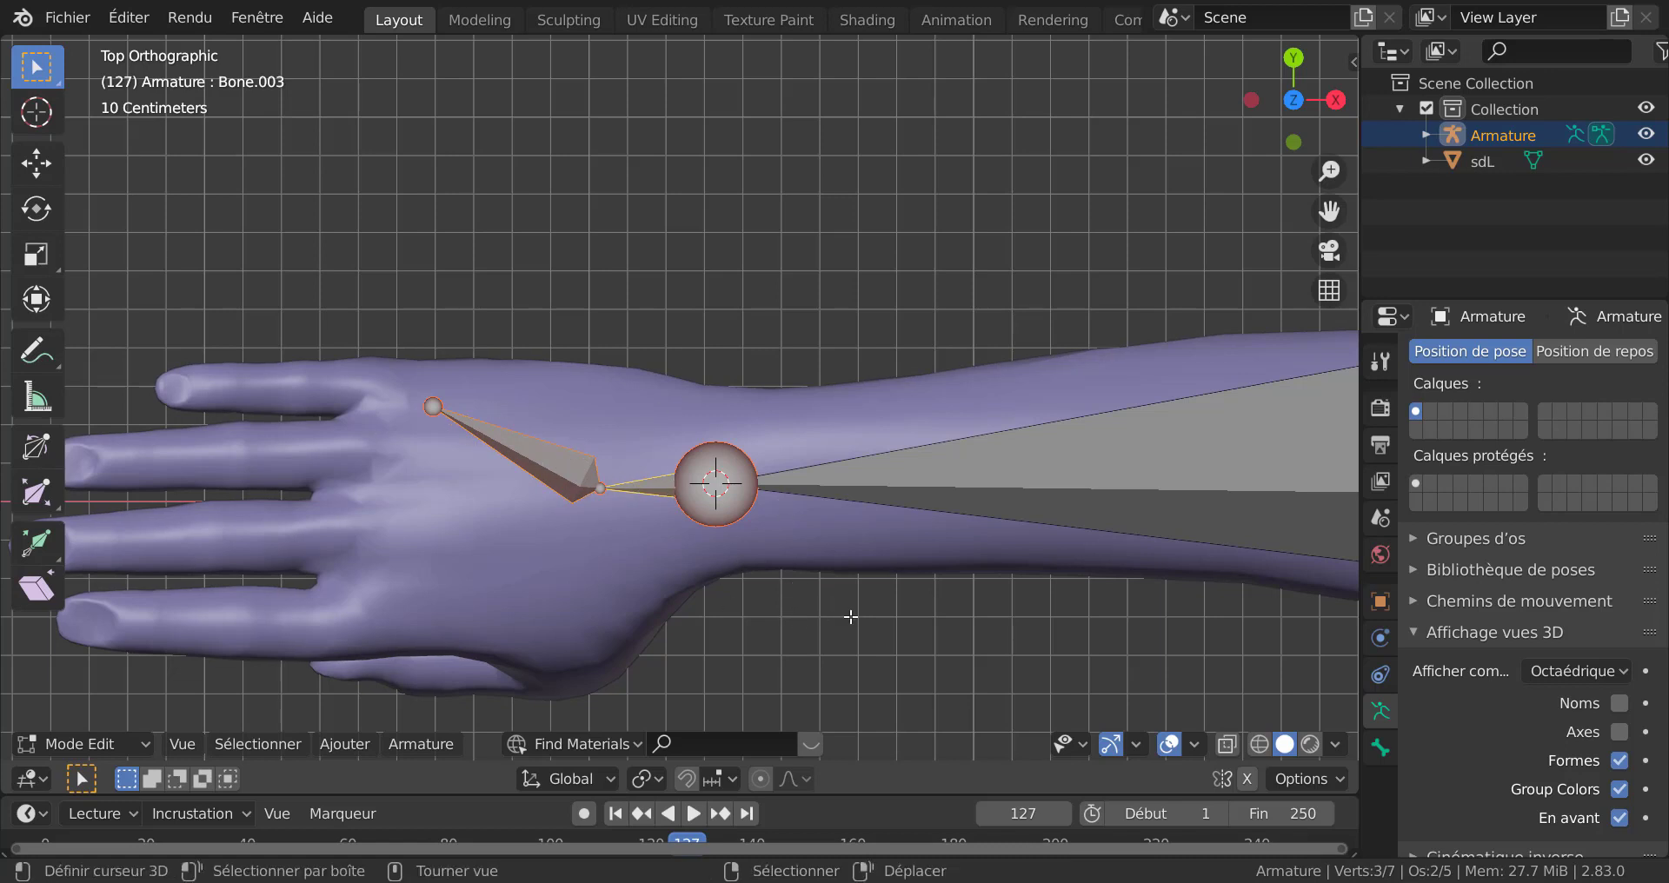
key("ctrl+p")
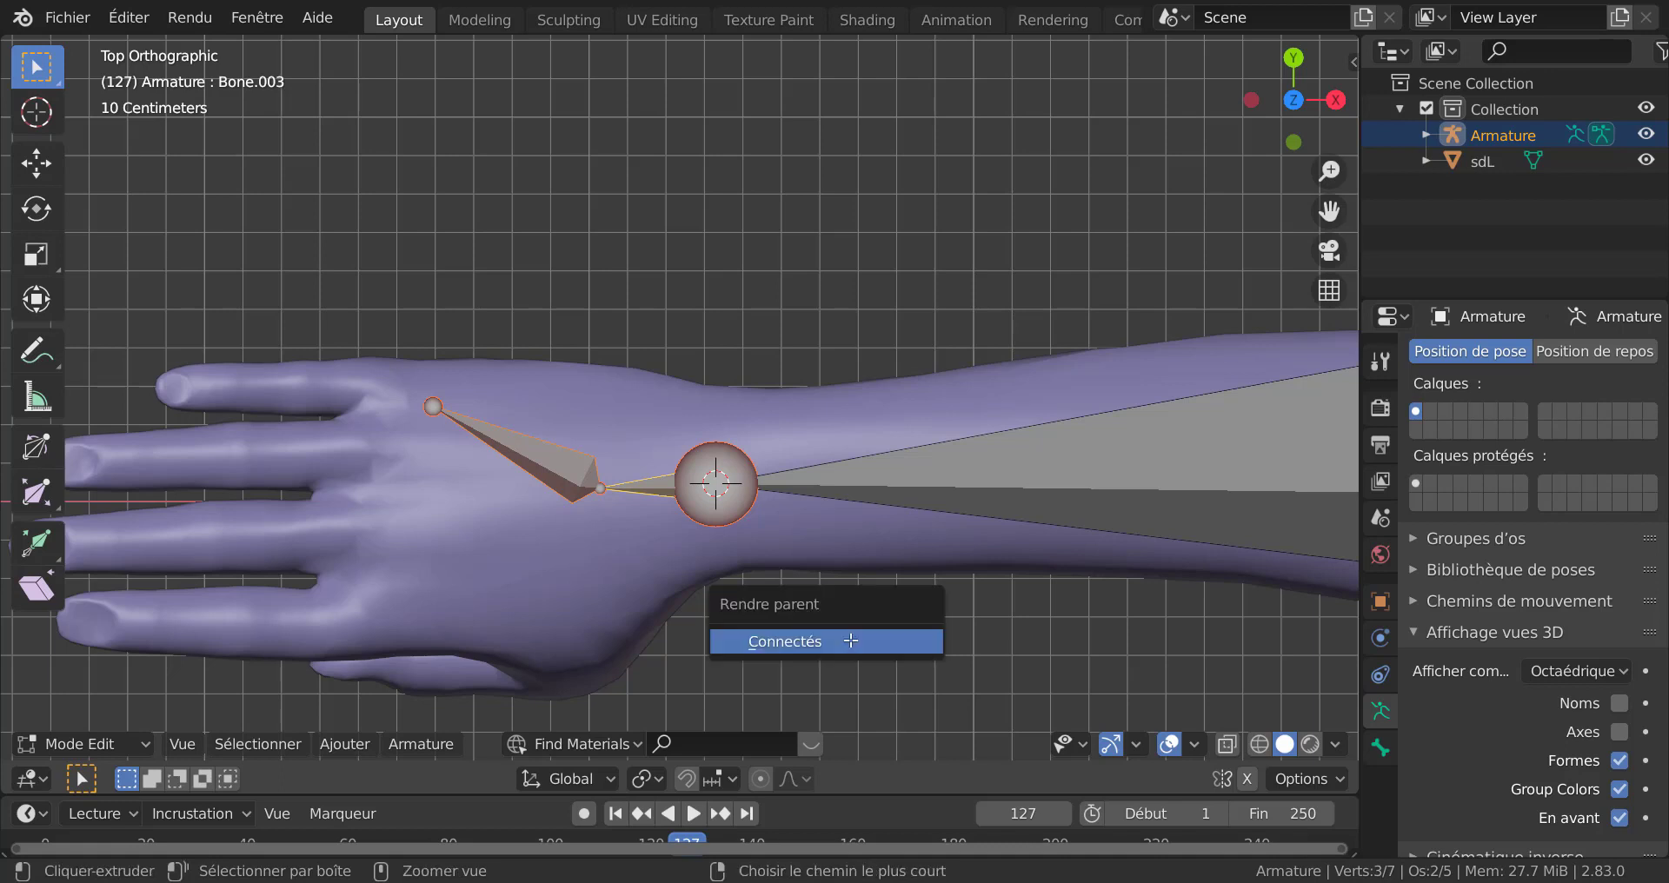
key("Escape")
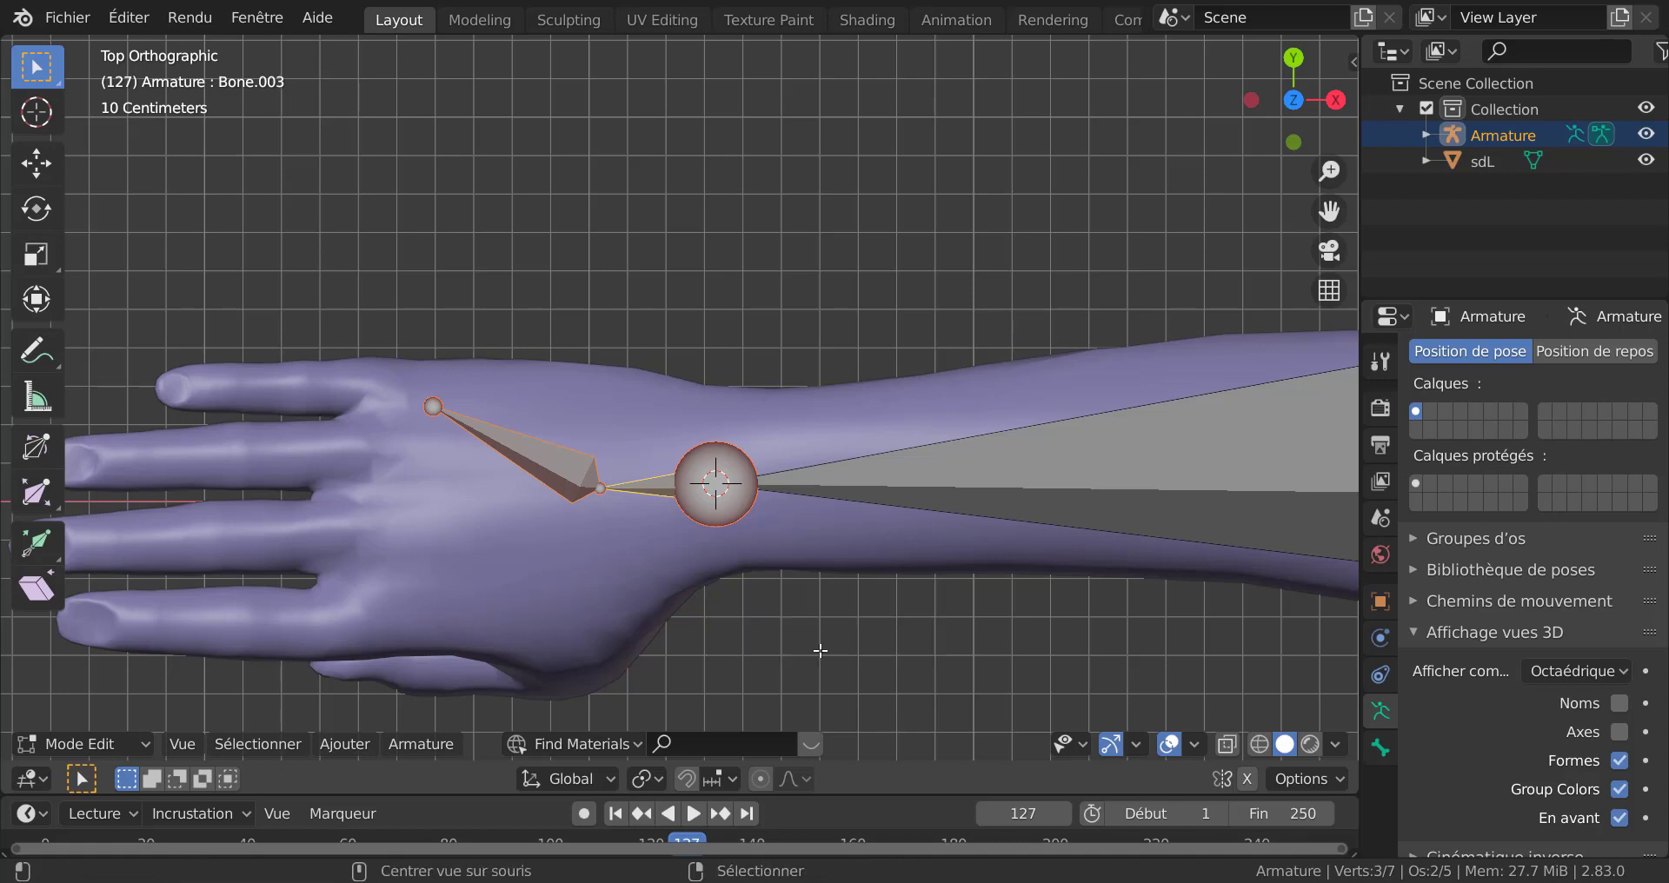
key("alt+p")
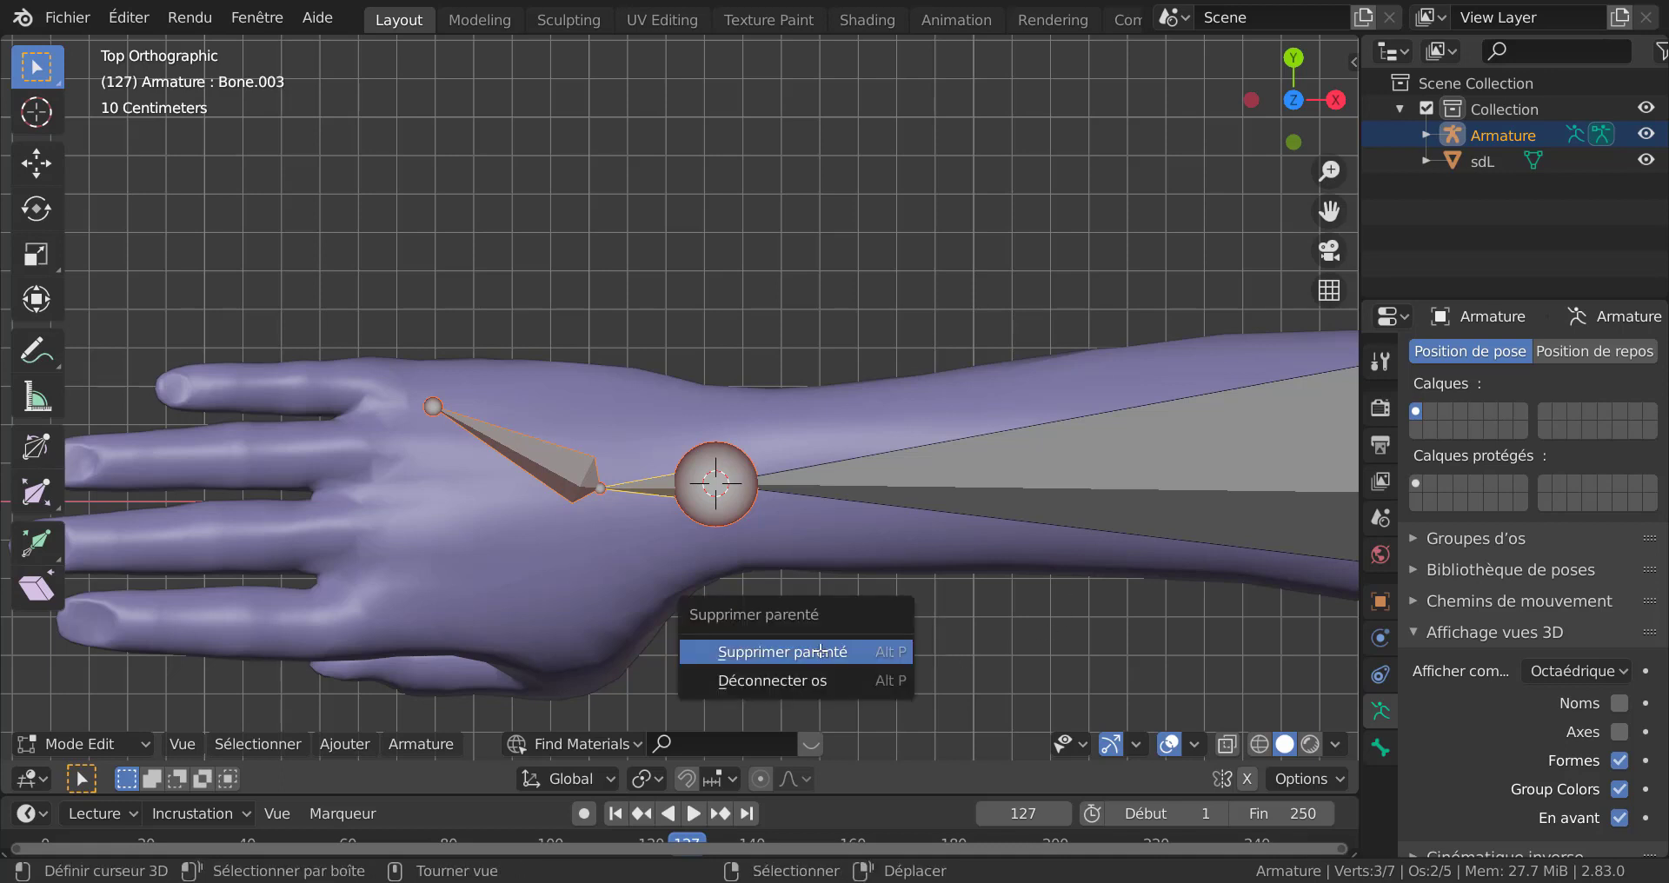
left_click(770, 682)
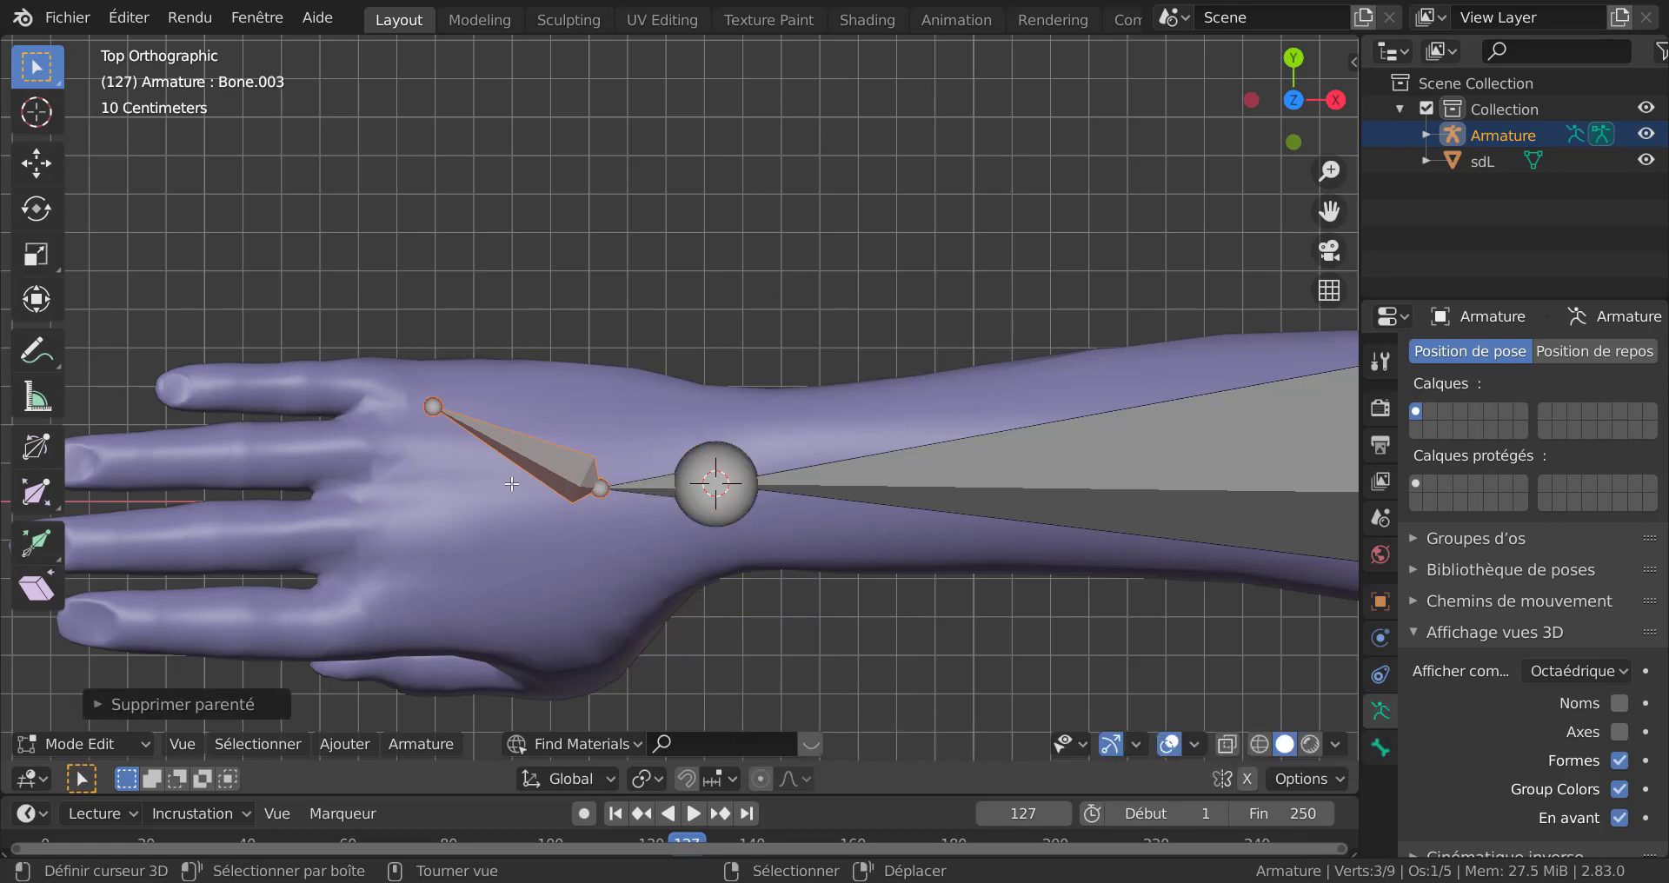
Step: Move and rotate the disconnected palm bone so it lies lengthwise in the palm, in line with the little finger
mouse_move(519, 462)
left_mouse_down()
mouse_move(522, 367)
mouse_move(472, 353)
mouse_move(547, 353)
mouse_move(424, 415)
mouse_move(454, 407)
mouse_move(619, 451)
mouse_move(511, 419)
mouse_move(514, 442)
left_mouse_up()
key("r")
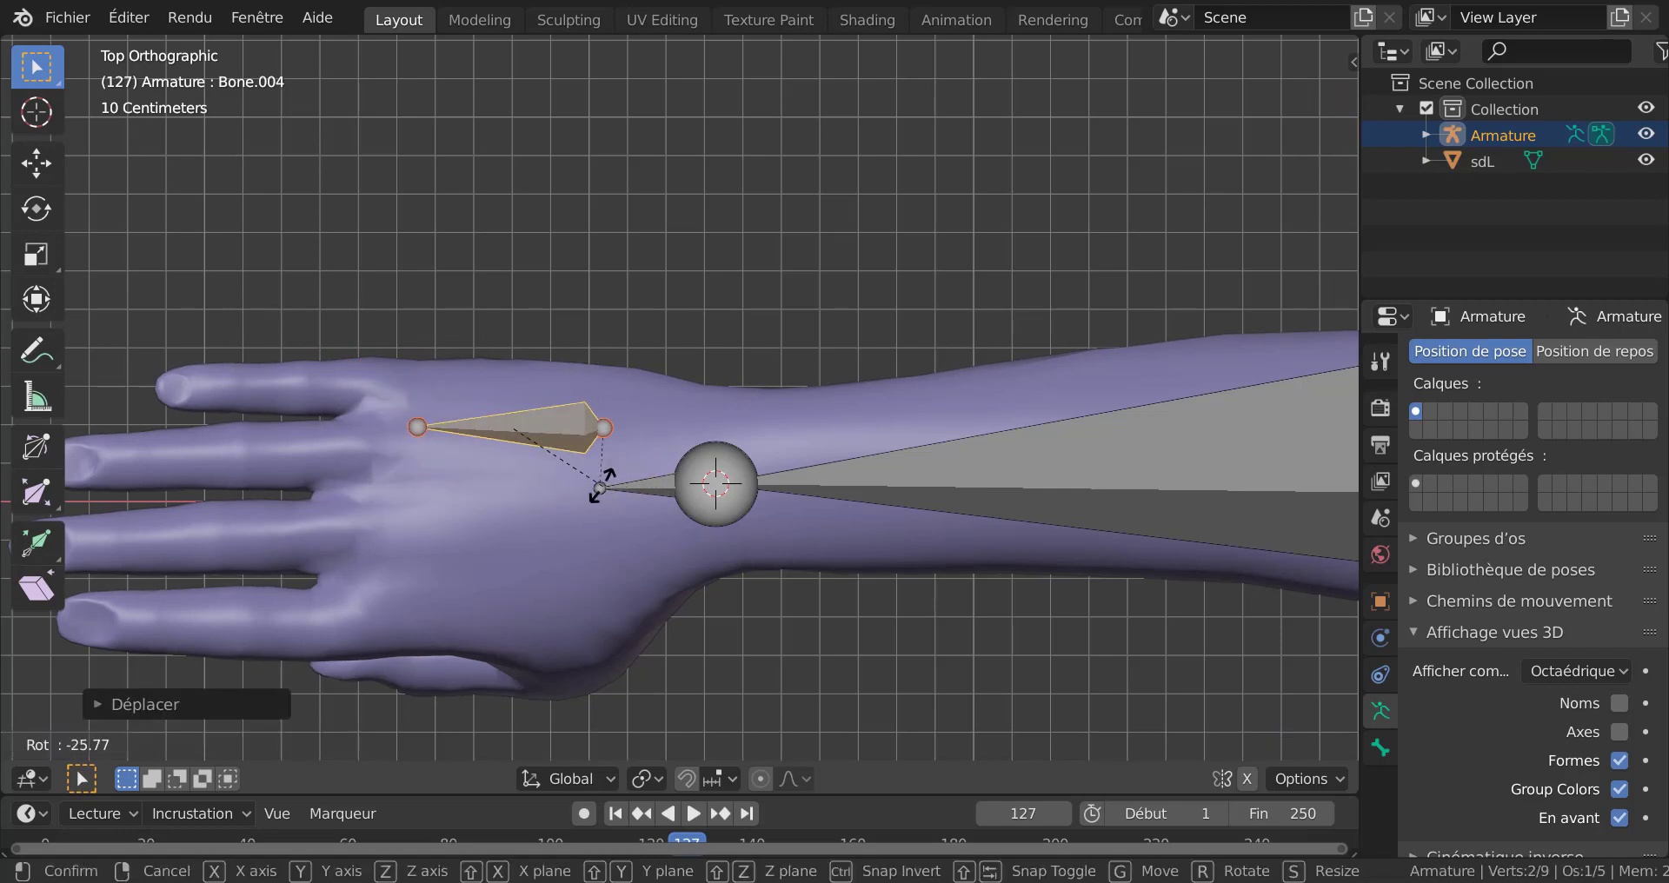
left_click(600, 487)
key("g")
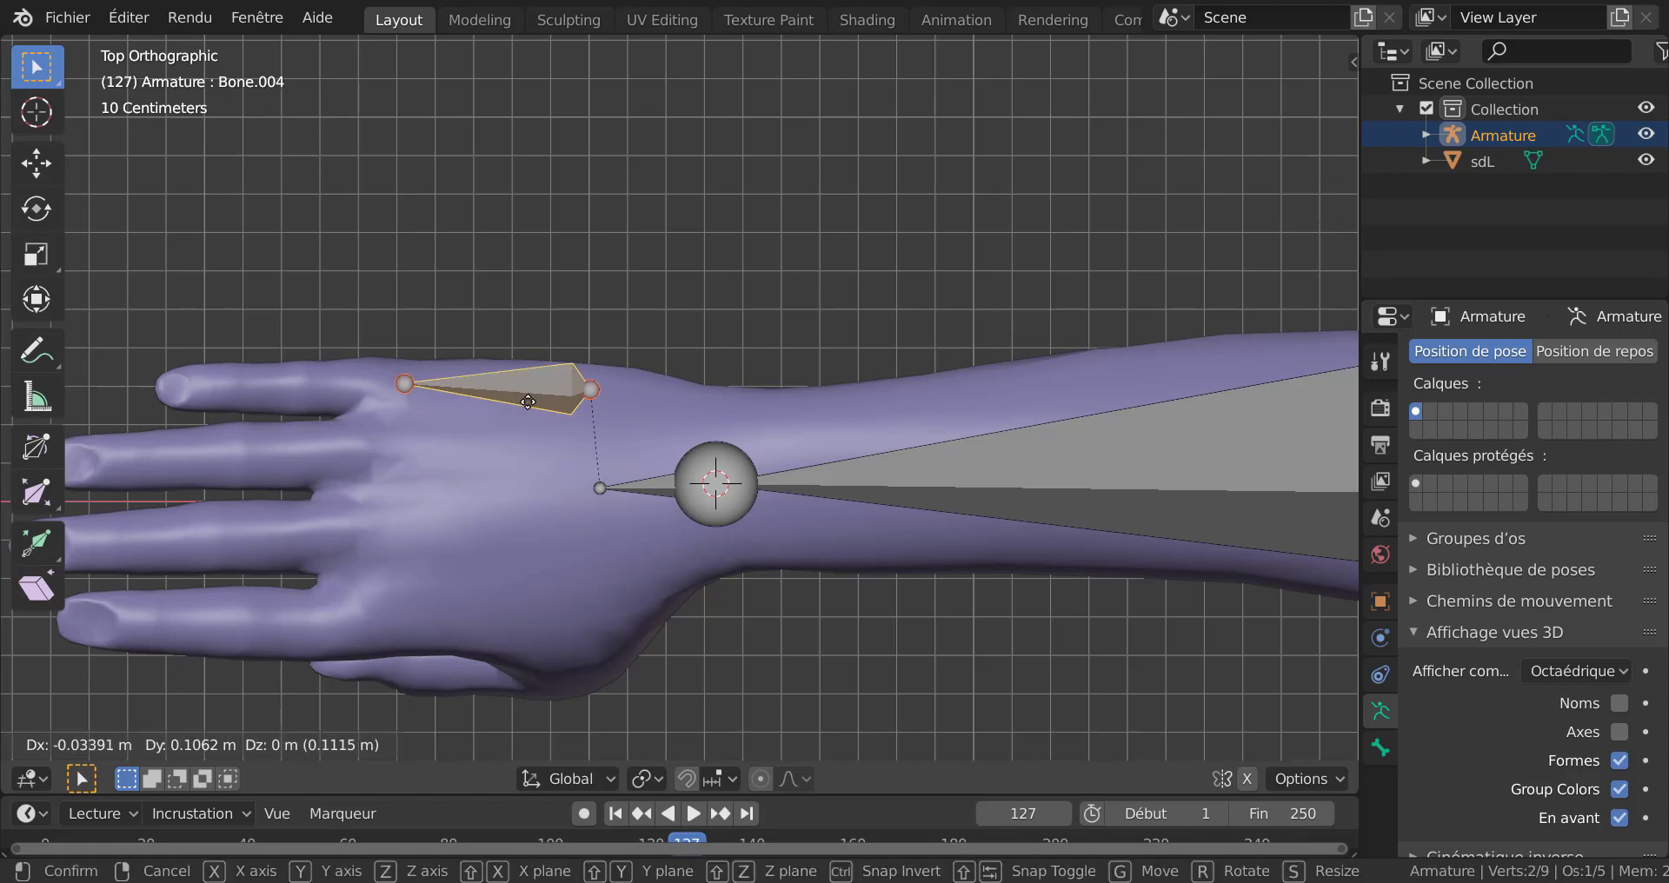
left_click(527, 415)
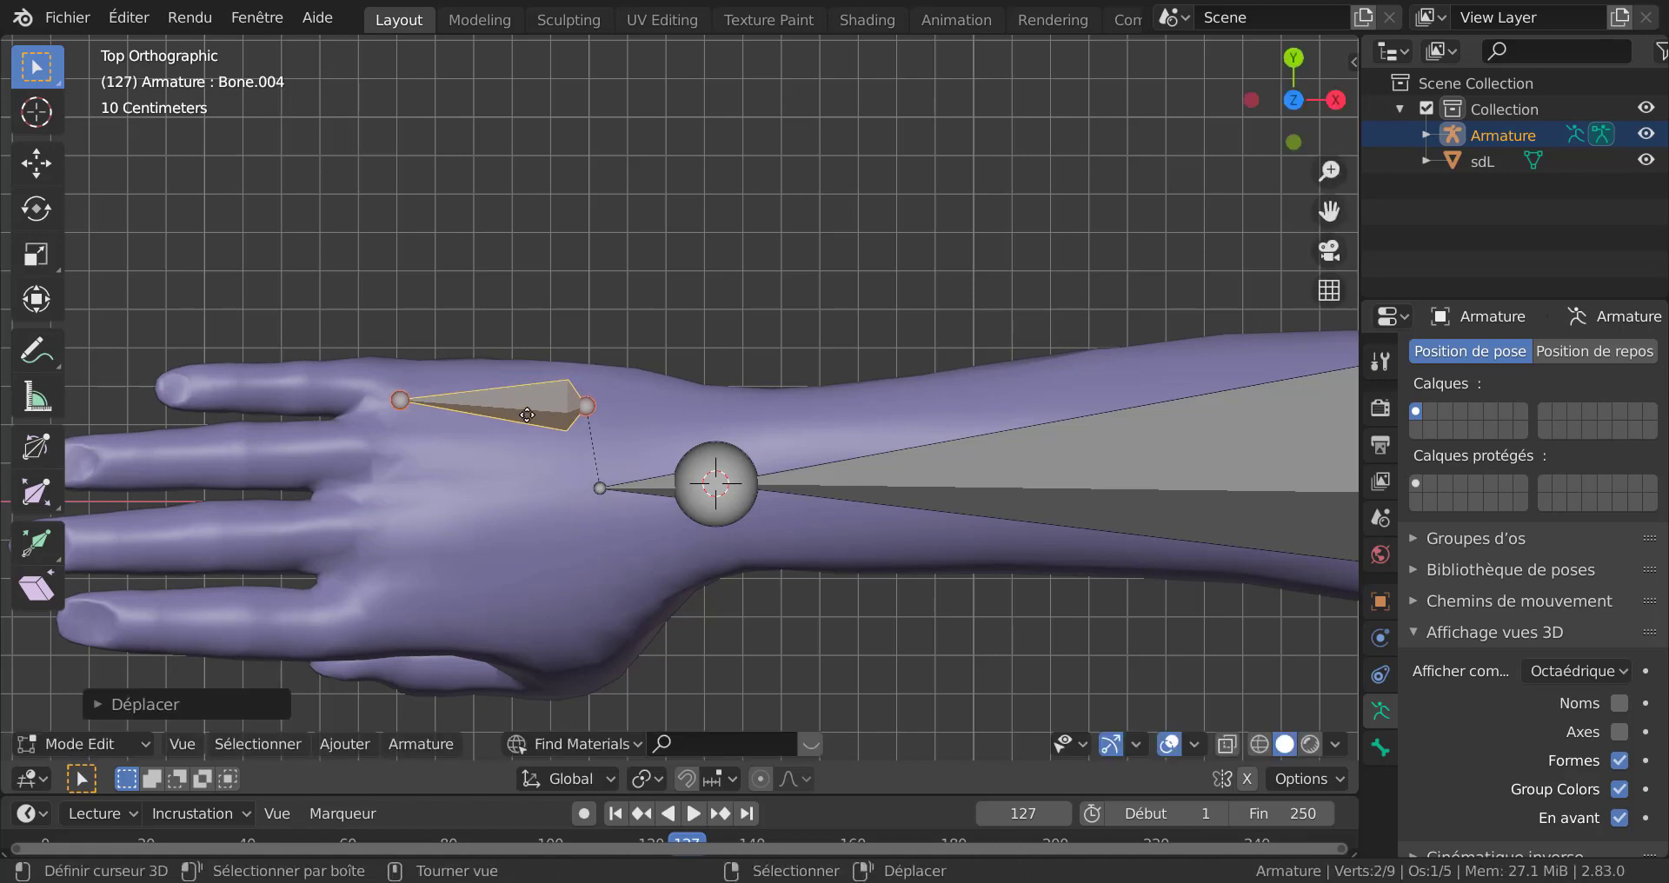
middle_click_drag(537, 471, 708, 453, "shift")
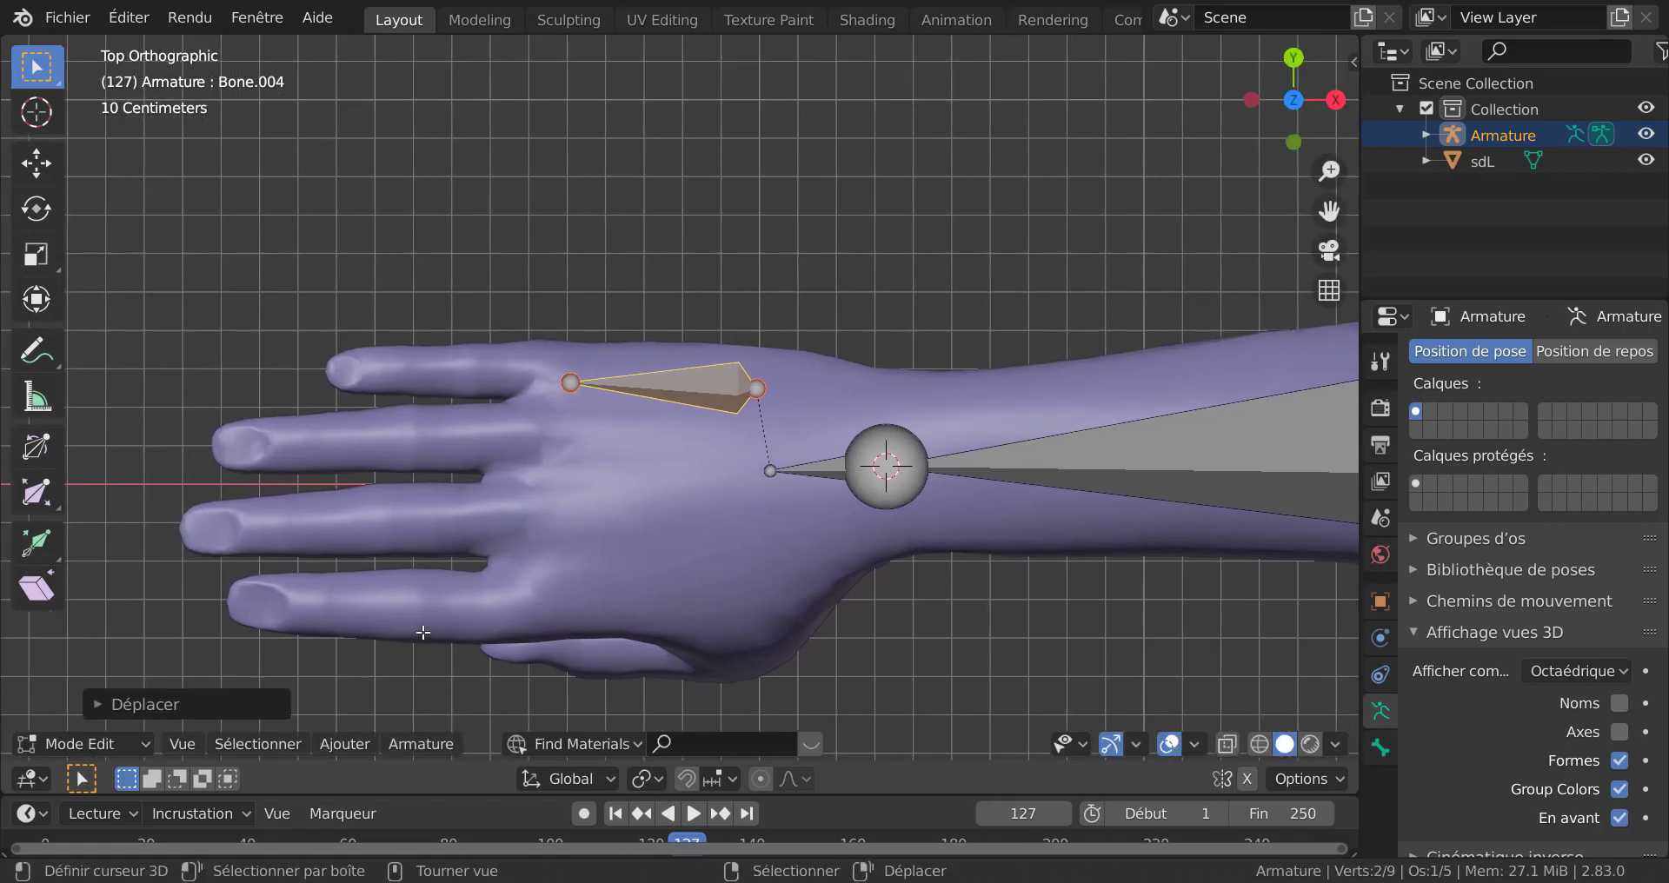
Step: In the top orthographic view, move the palm bone's finger-side joint onto the base of the little finger
middle_click_drag(620, 722, 679, 546)
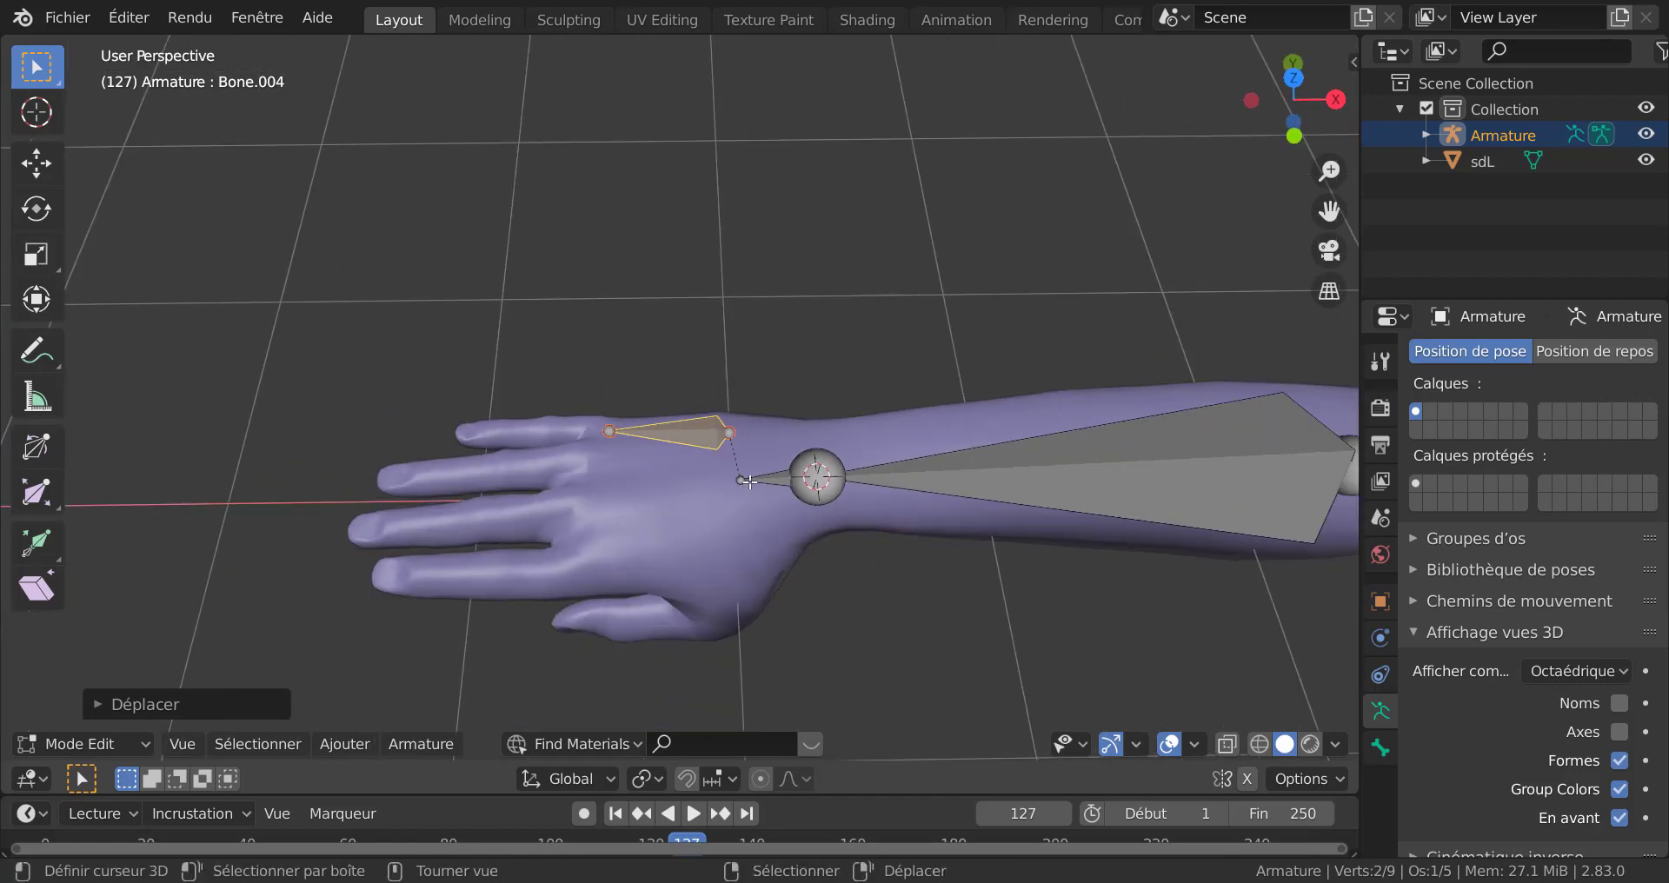
key("KP_1")
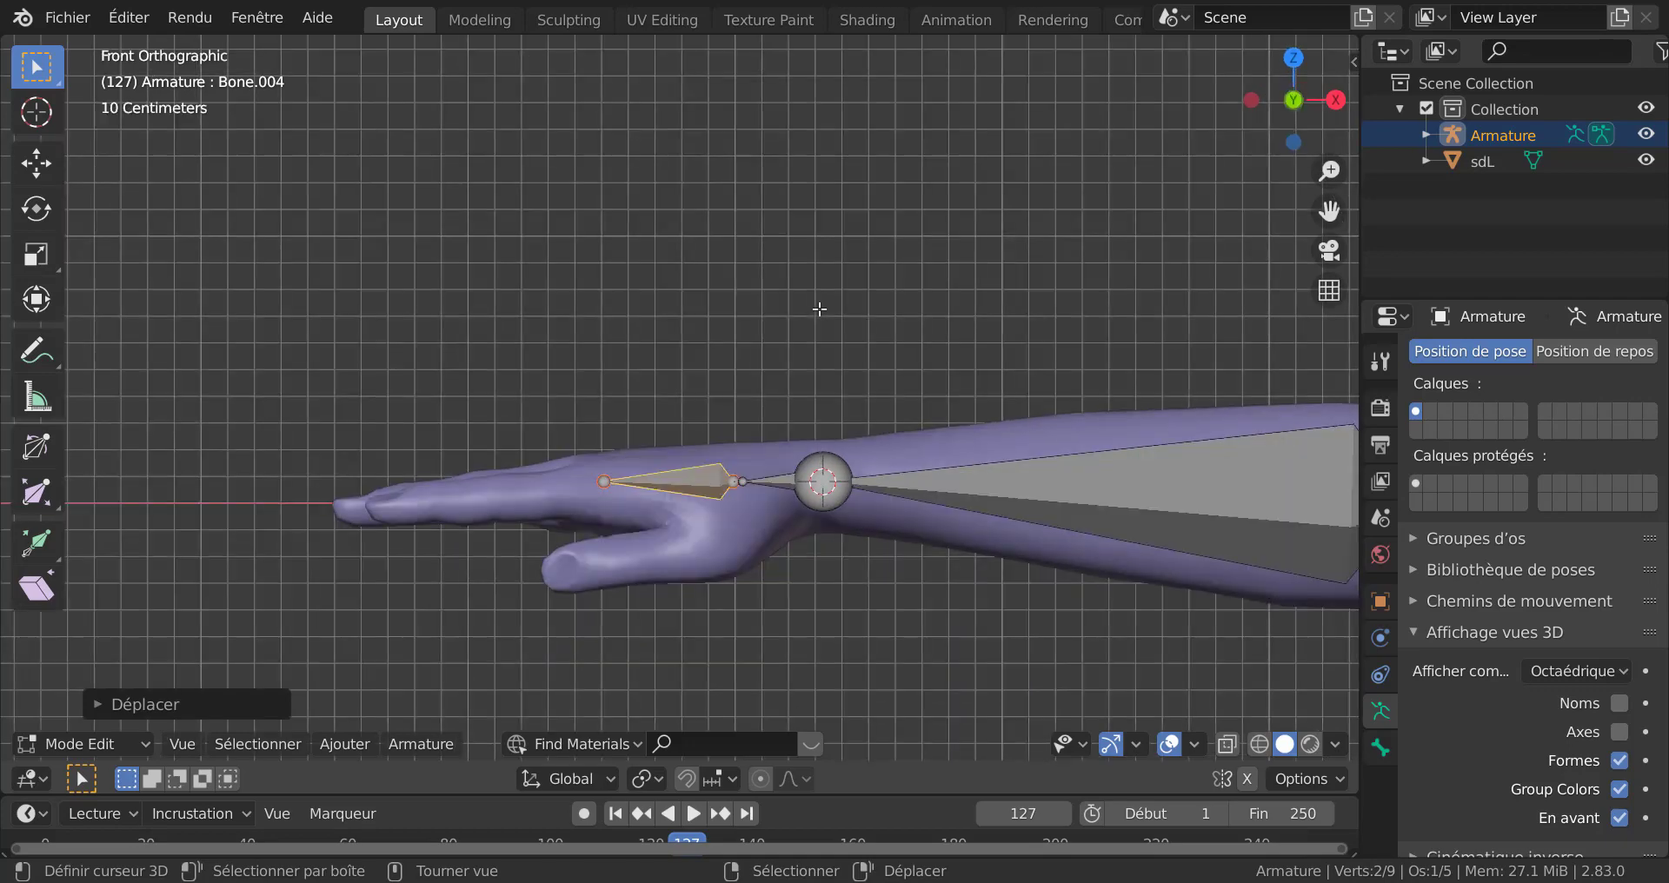
scroll(819, 308, "up", 1)
key("KP_7")
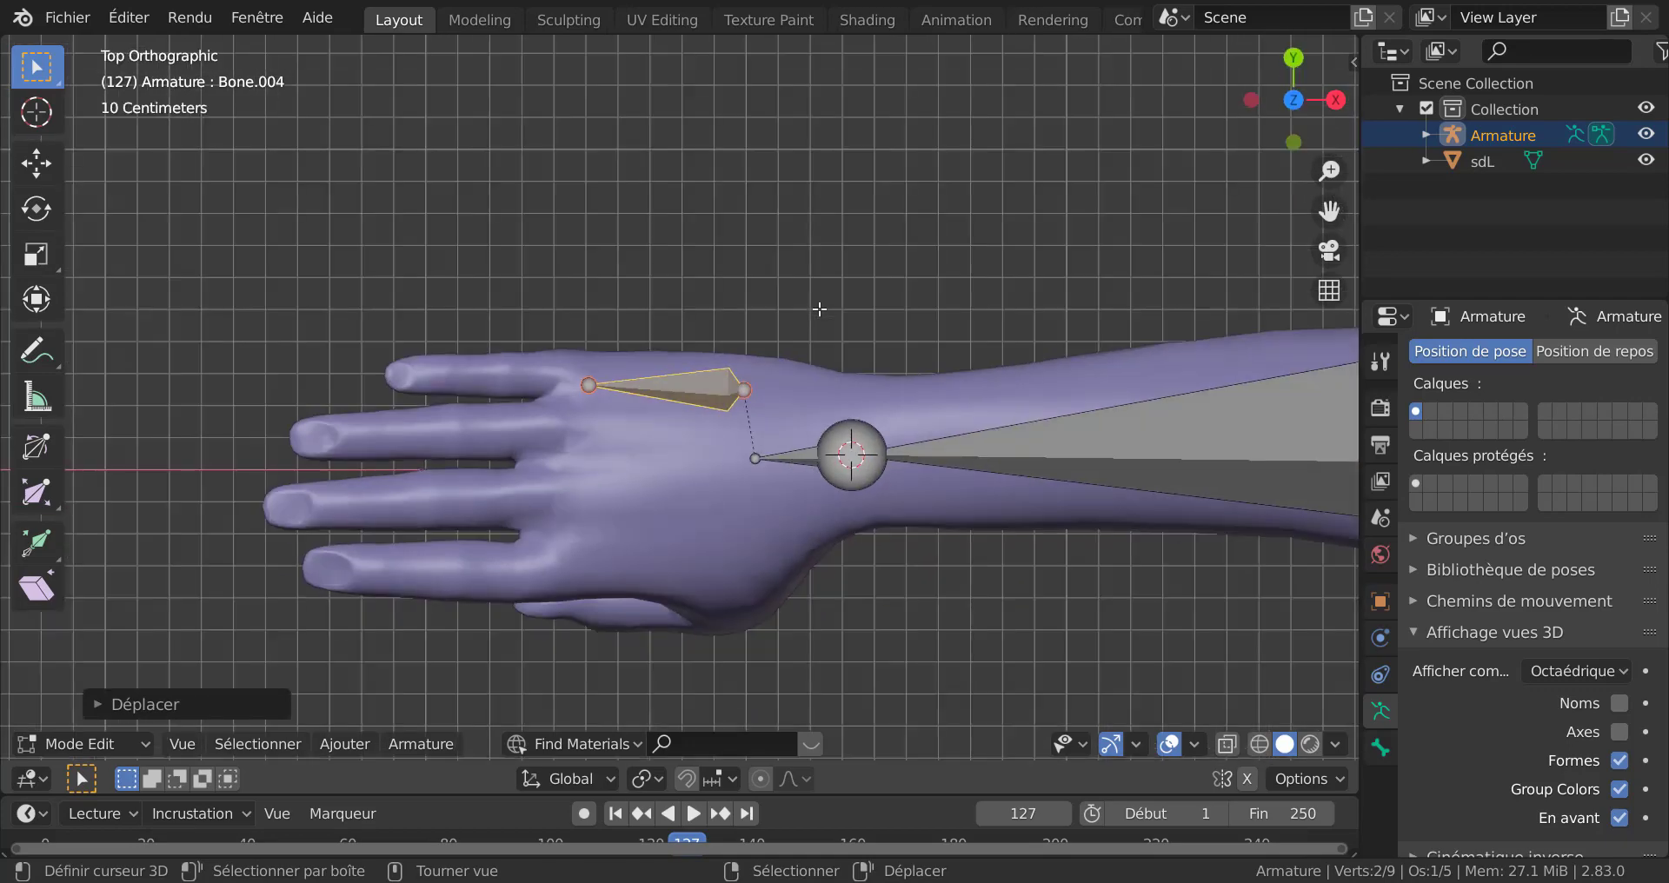
middle_click_drag(714, 346, 764, 342, "shift")
scroll(698, 370, "up", 2)
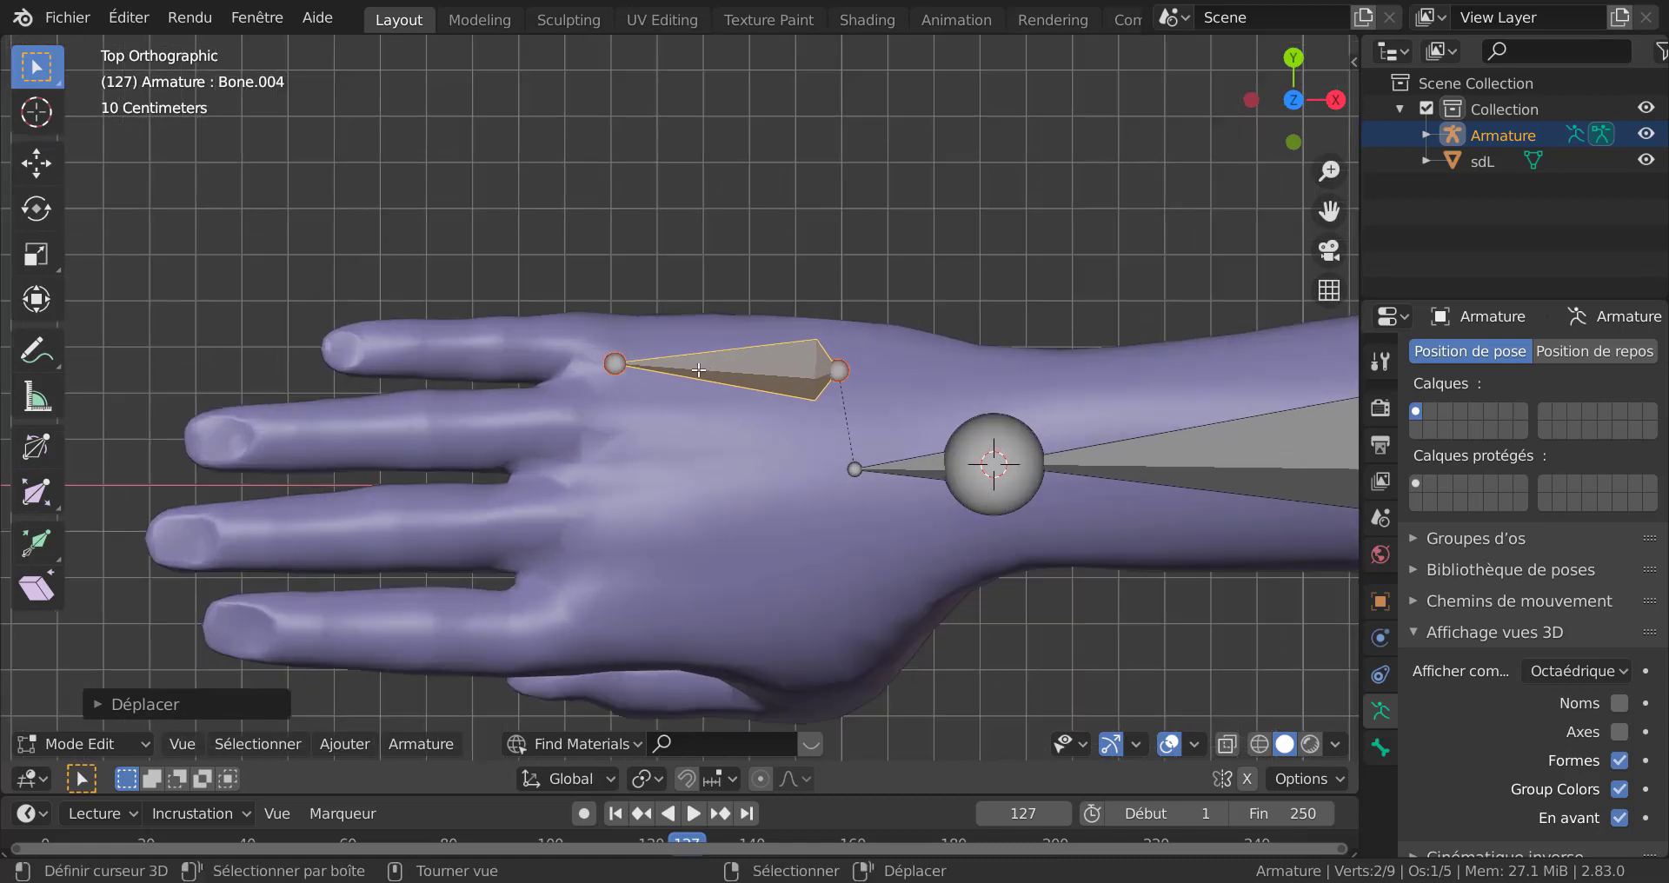
left_click(616, 362)
key("g")
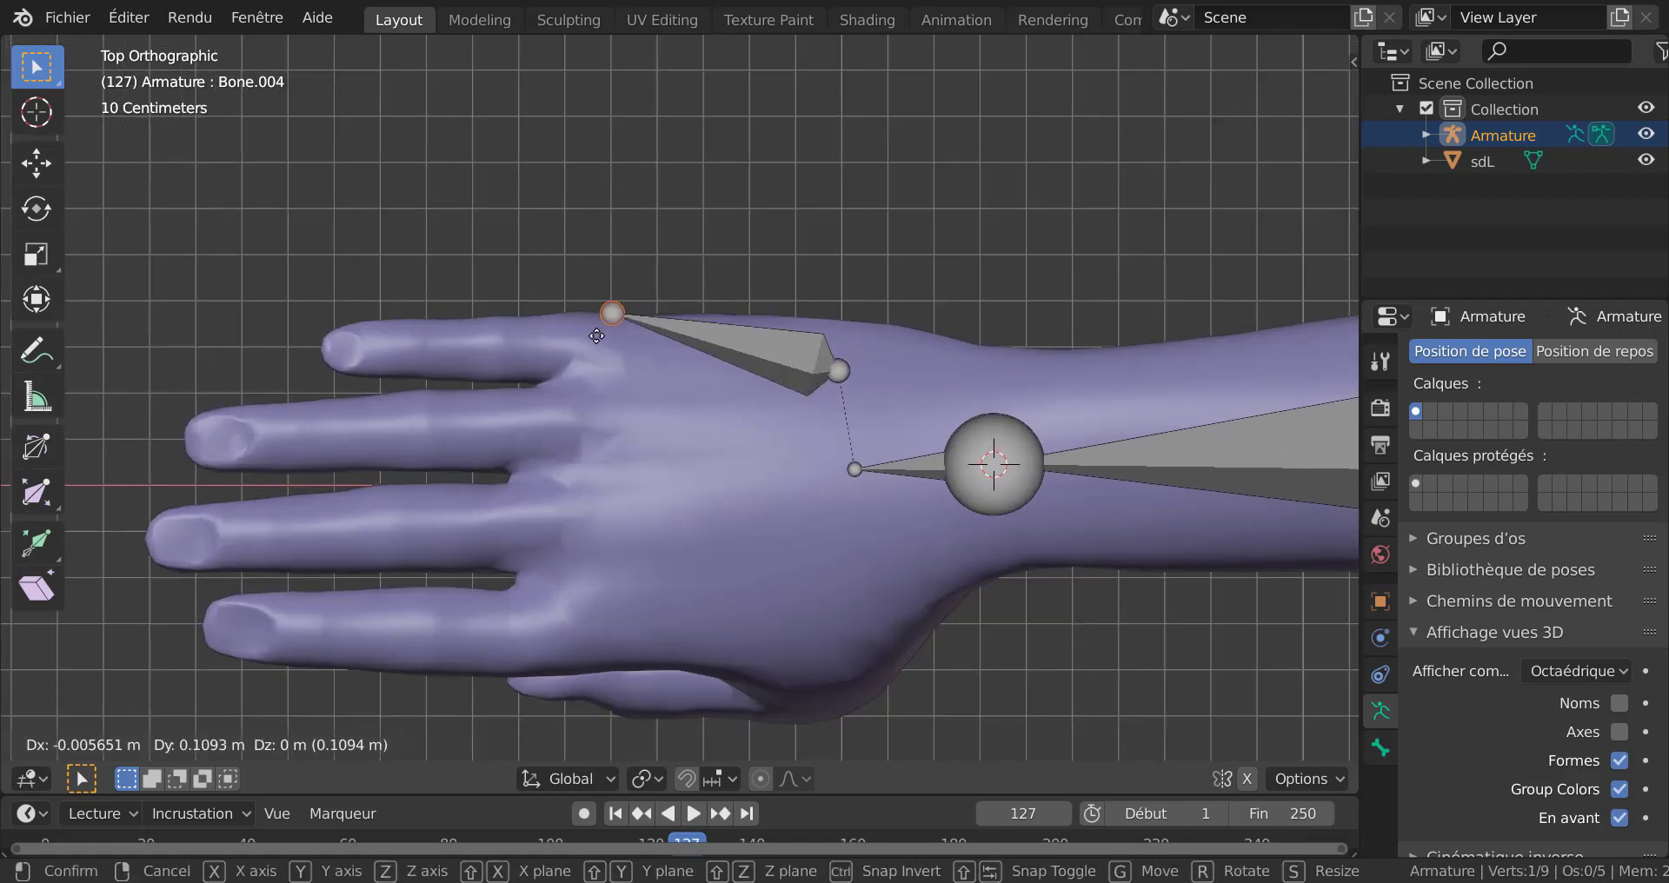
left_click(601, 344)
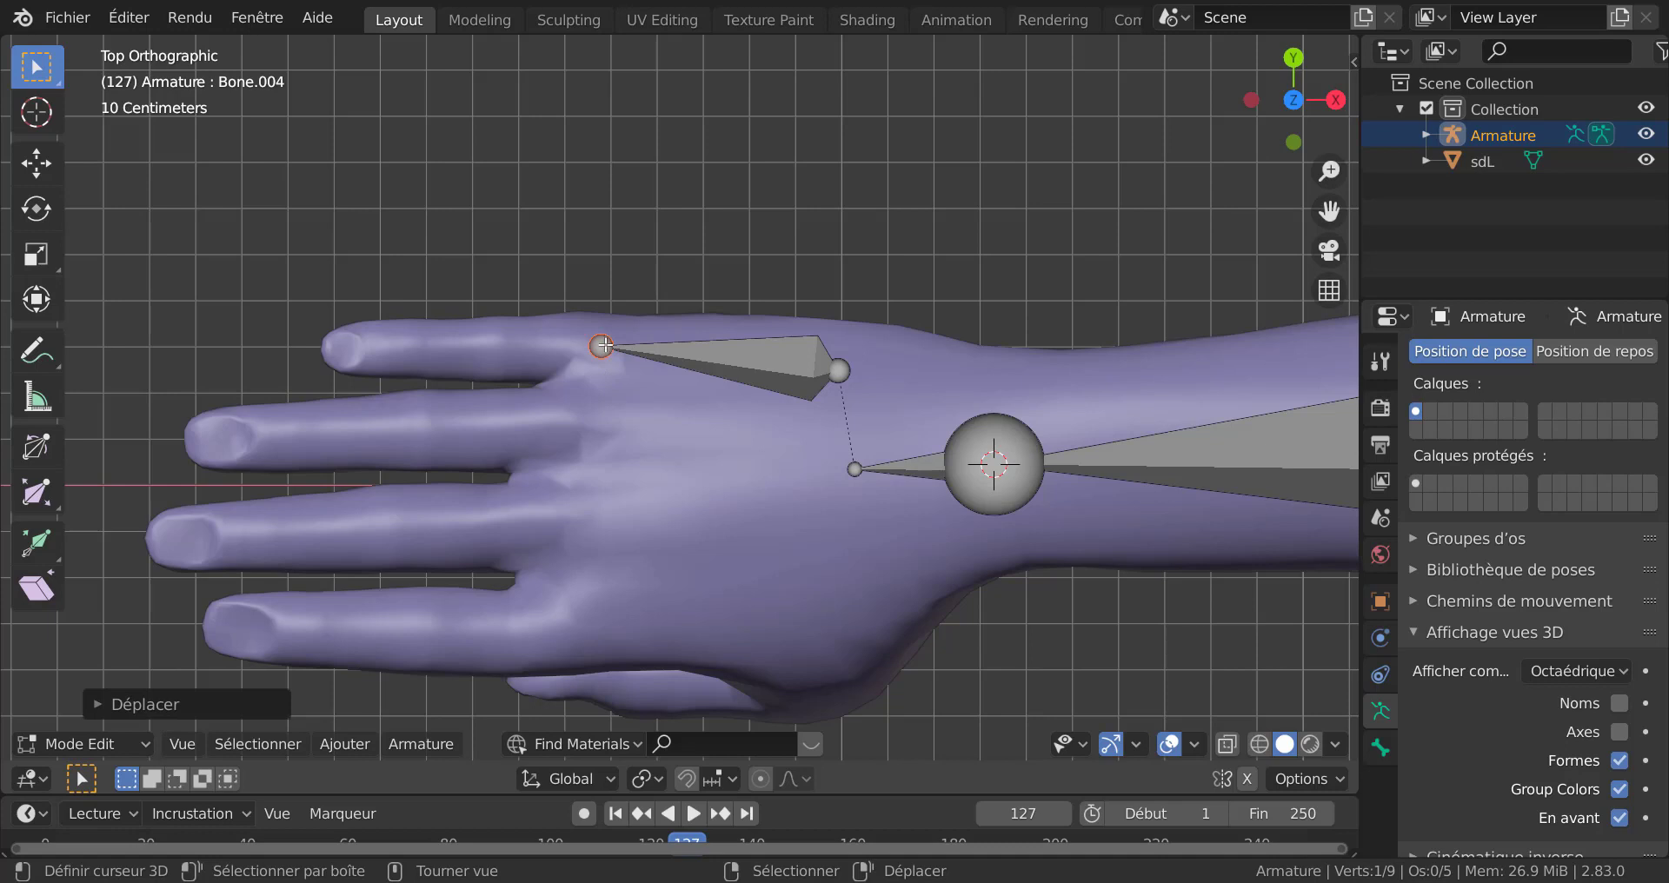
Step: Extrude a chain of three bones from the palm bone's tip along the little finger to its fingertip
key("e")
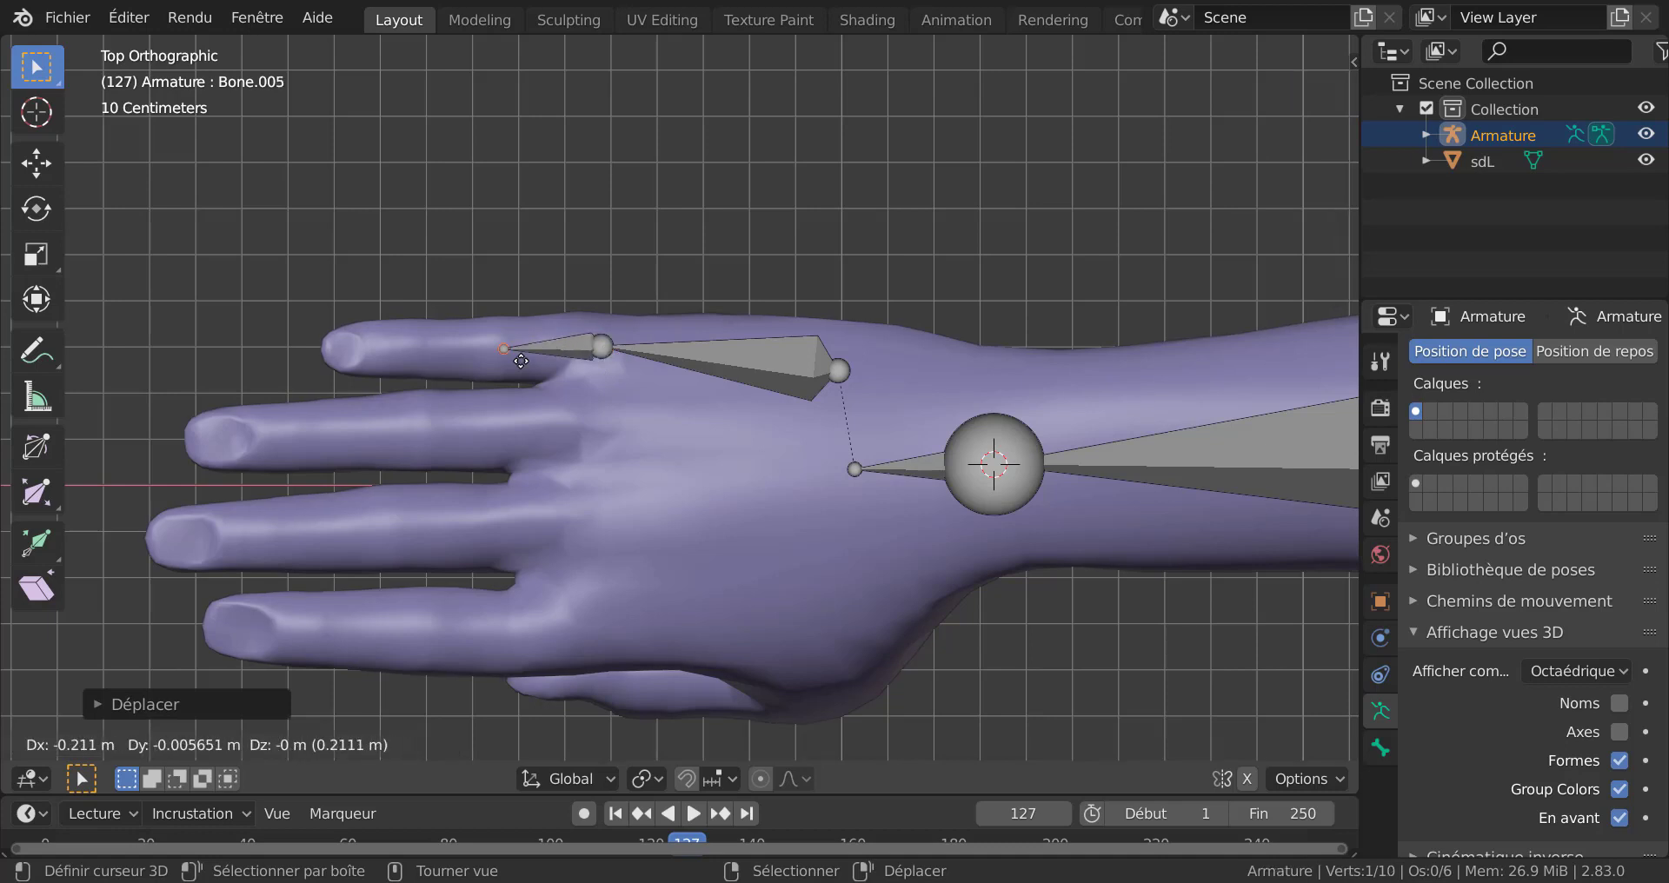
left_click(508, 358)
key("e")
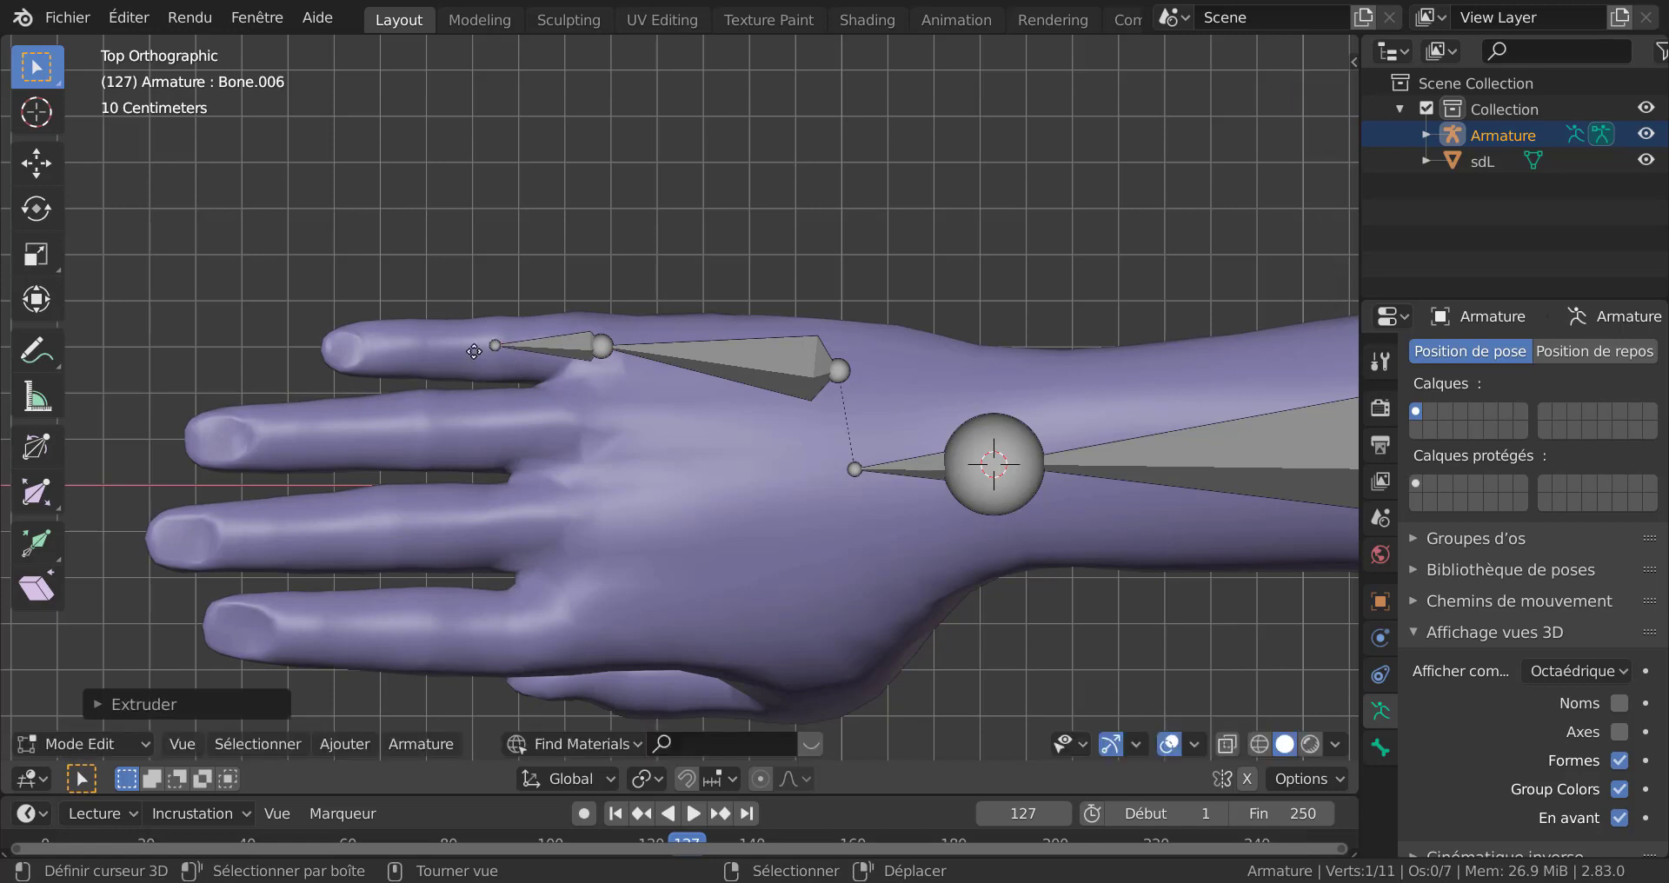
left_click(442, 361)
key("e")
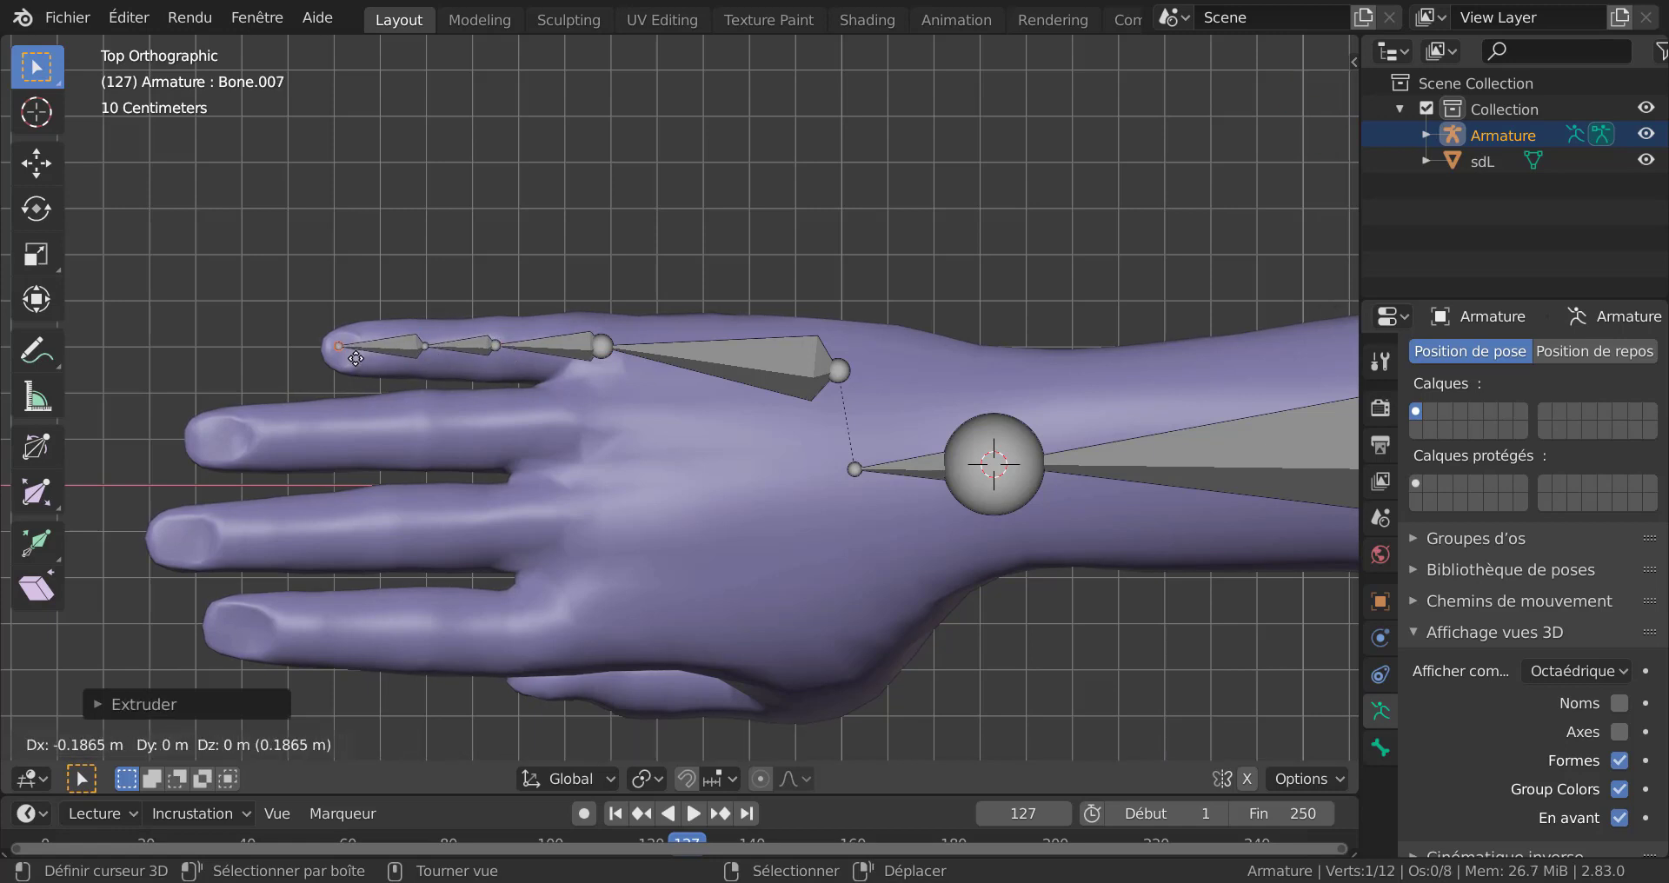
left_click(351, 360)
Step: In the front orthographic view, lower the joint between the palm bone and the little finger chain along Z
middle_click_drag(475, 404, 1029, 316)
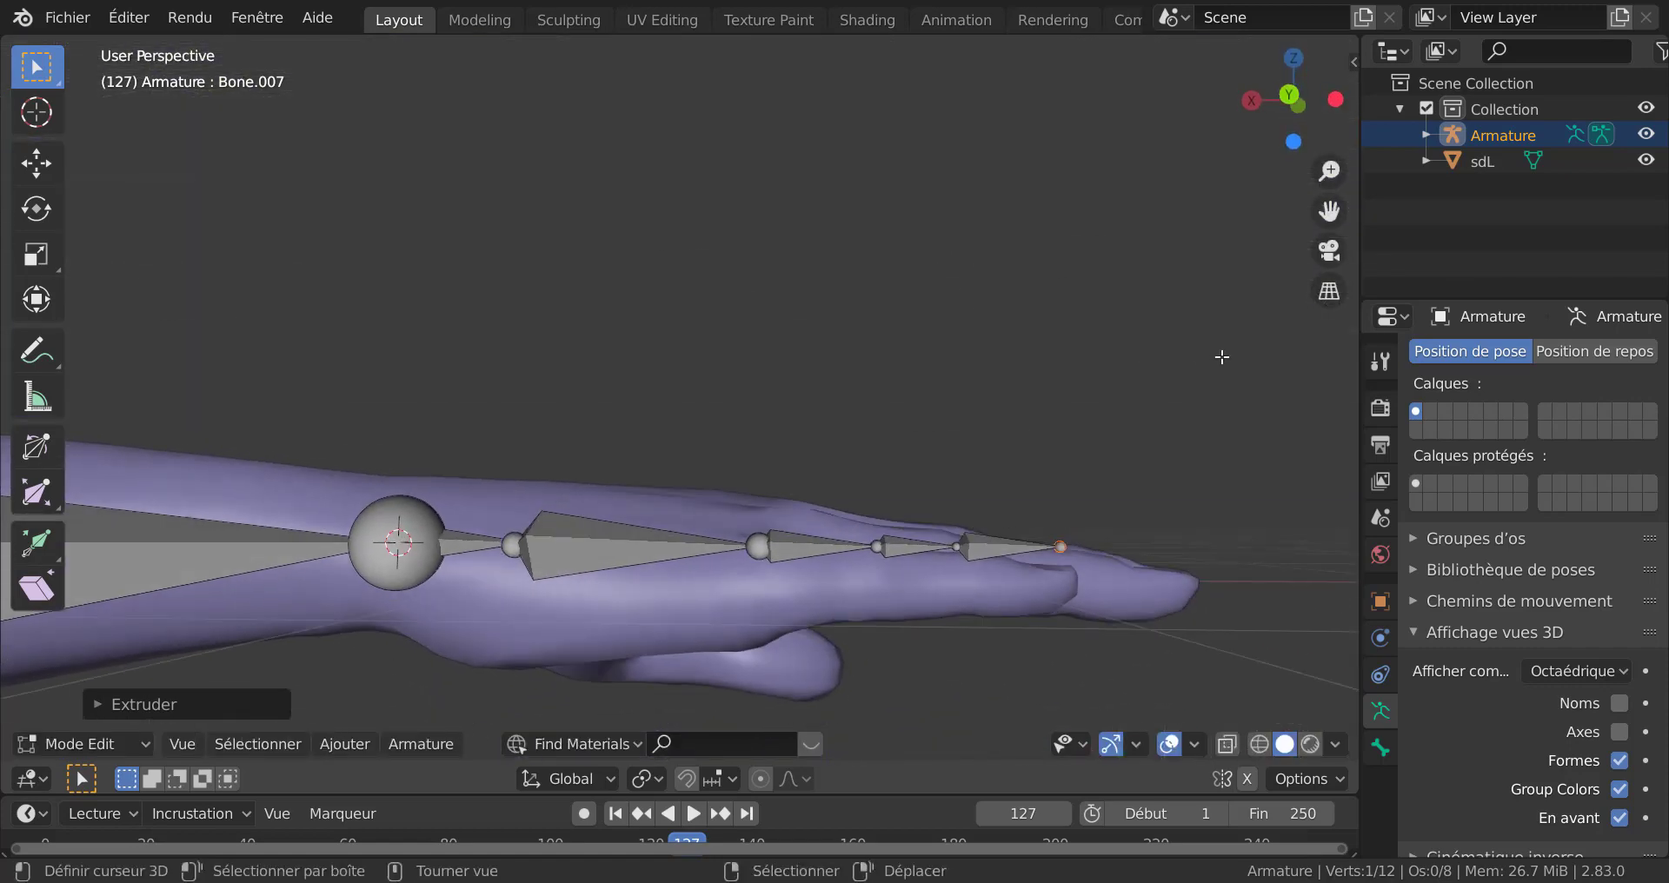
key("KP_1")
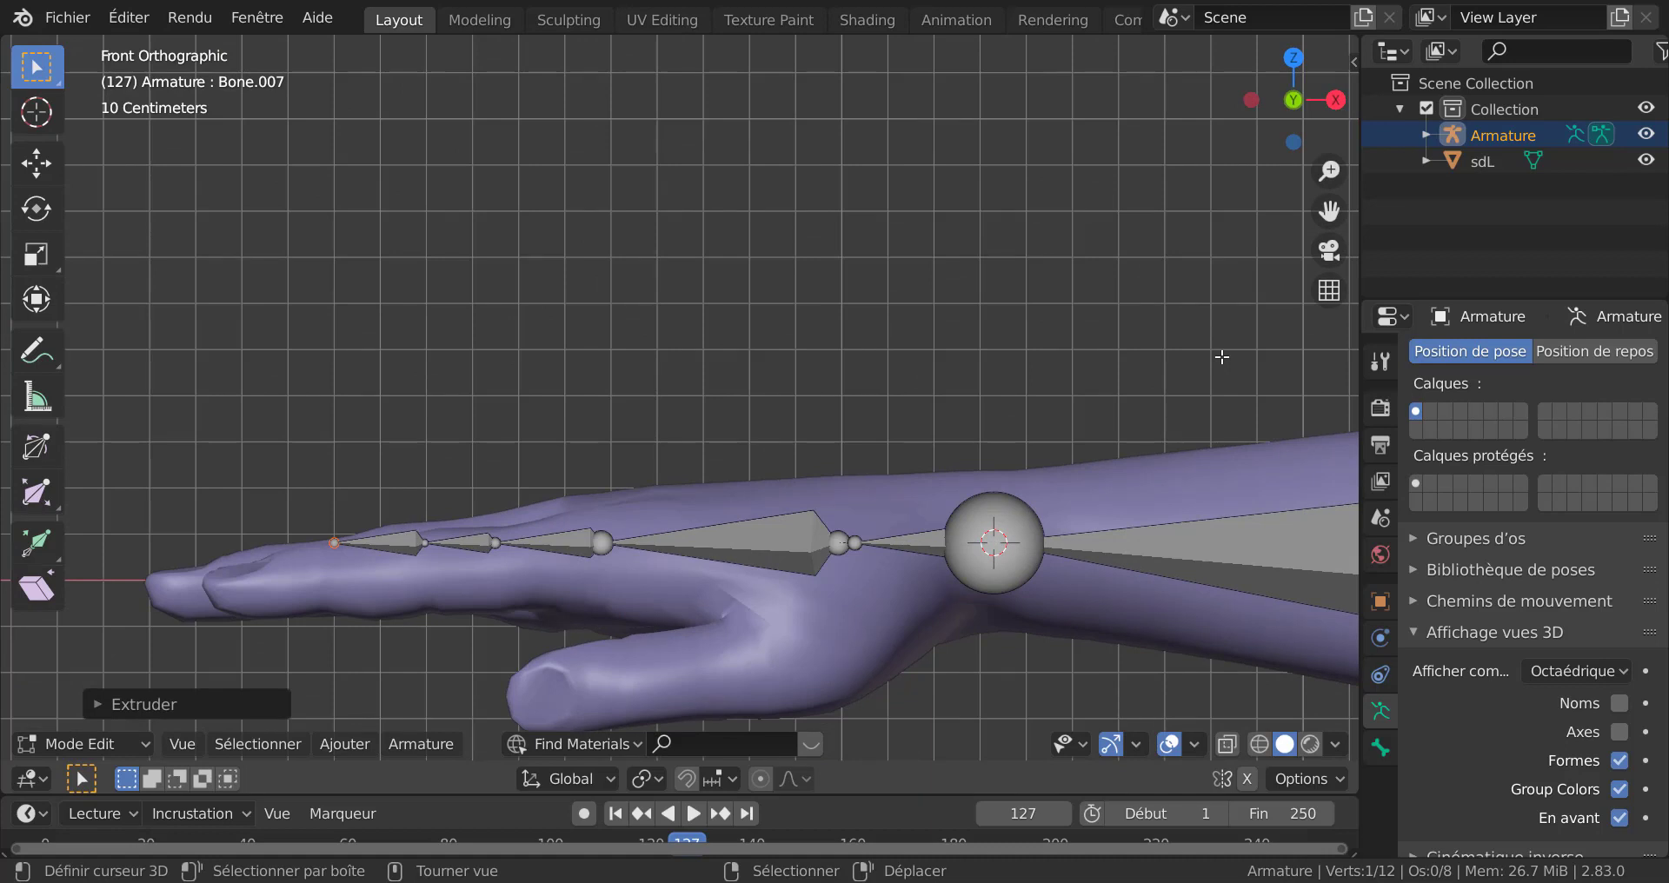
middle_click_drag(676, 417, 777, 444, "shift")
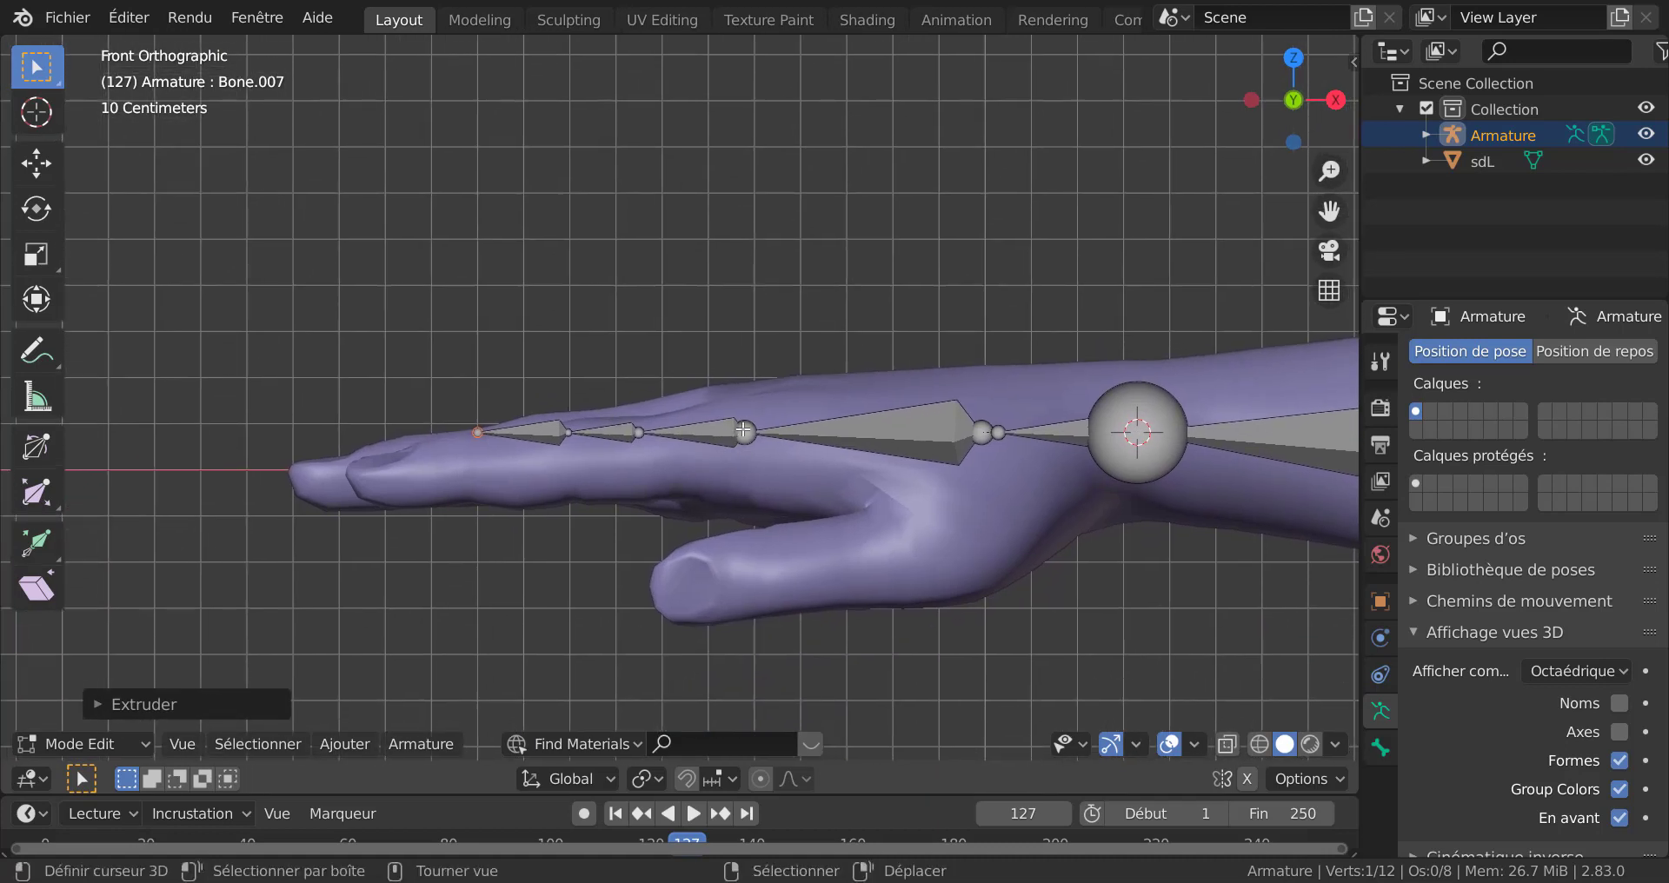
left_click(743, 437)
key("g")
key("z")
left_click(636, 442)
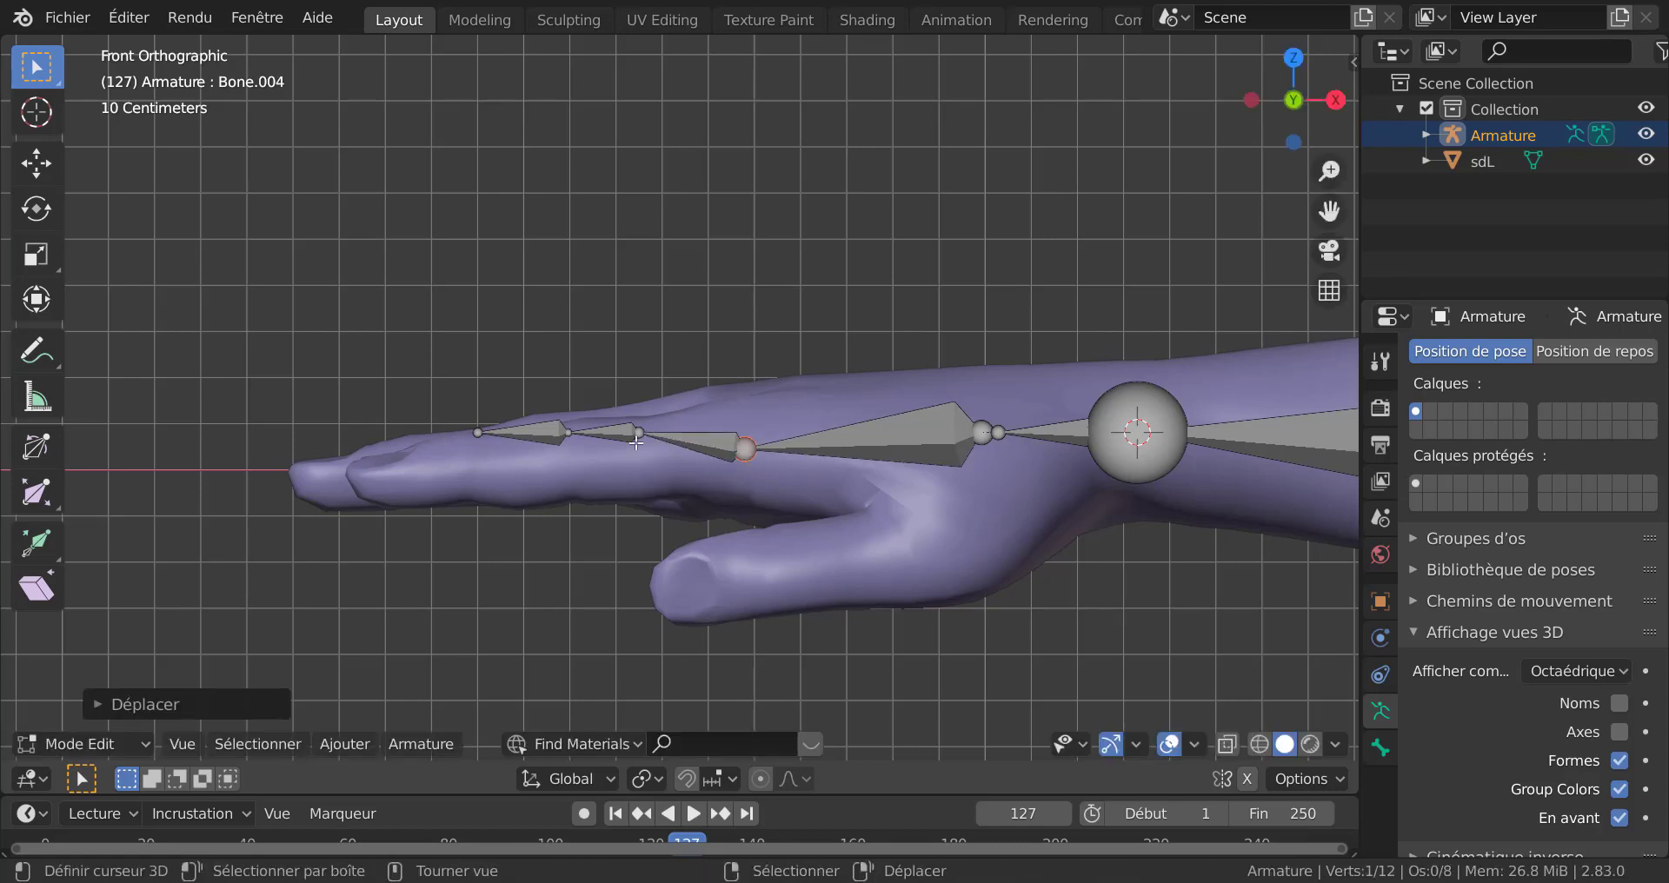
Step: Lower the little finger's two middle joints and its fingertip joint so the chain follows the finger's downward slope
left_click(641, 436)
key("g")
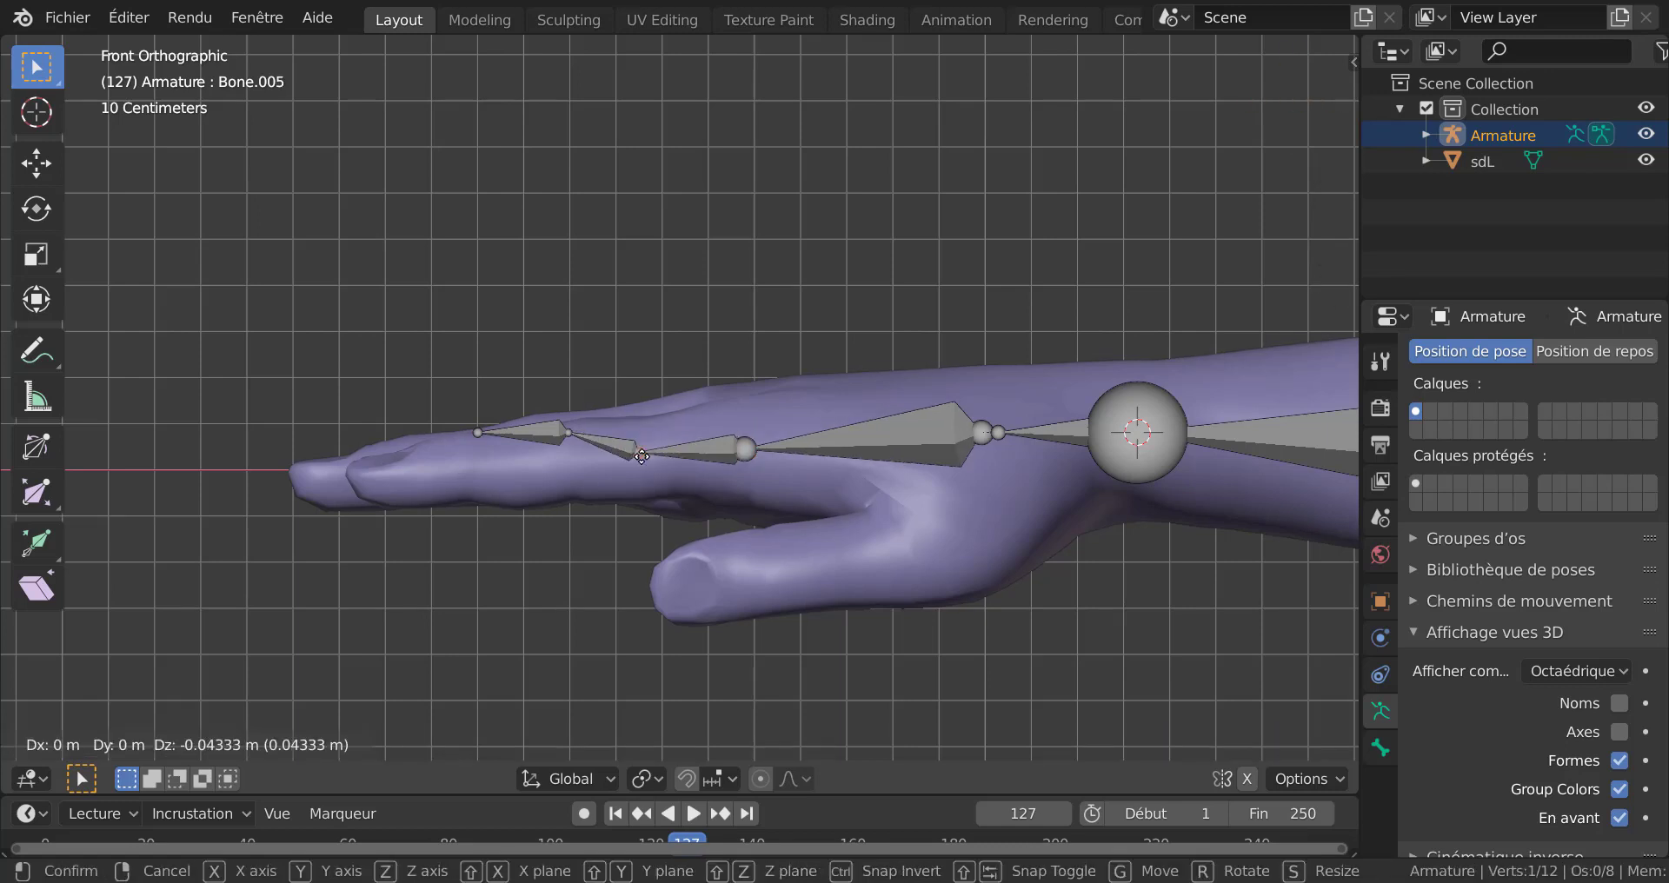
left_click(641, 457)
left_click(568, 432)
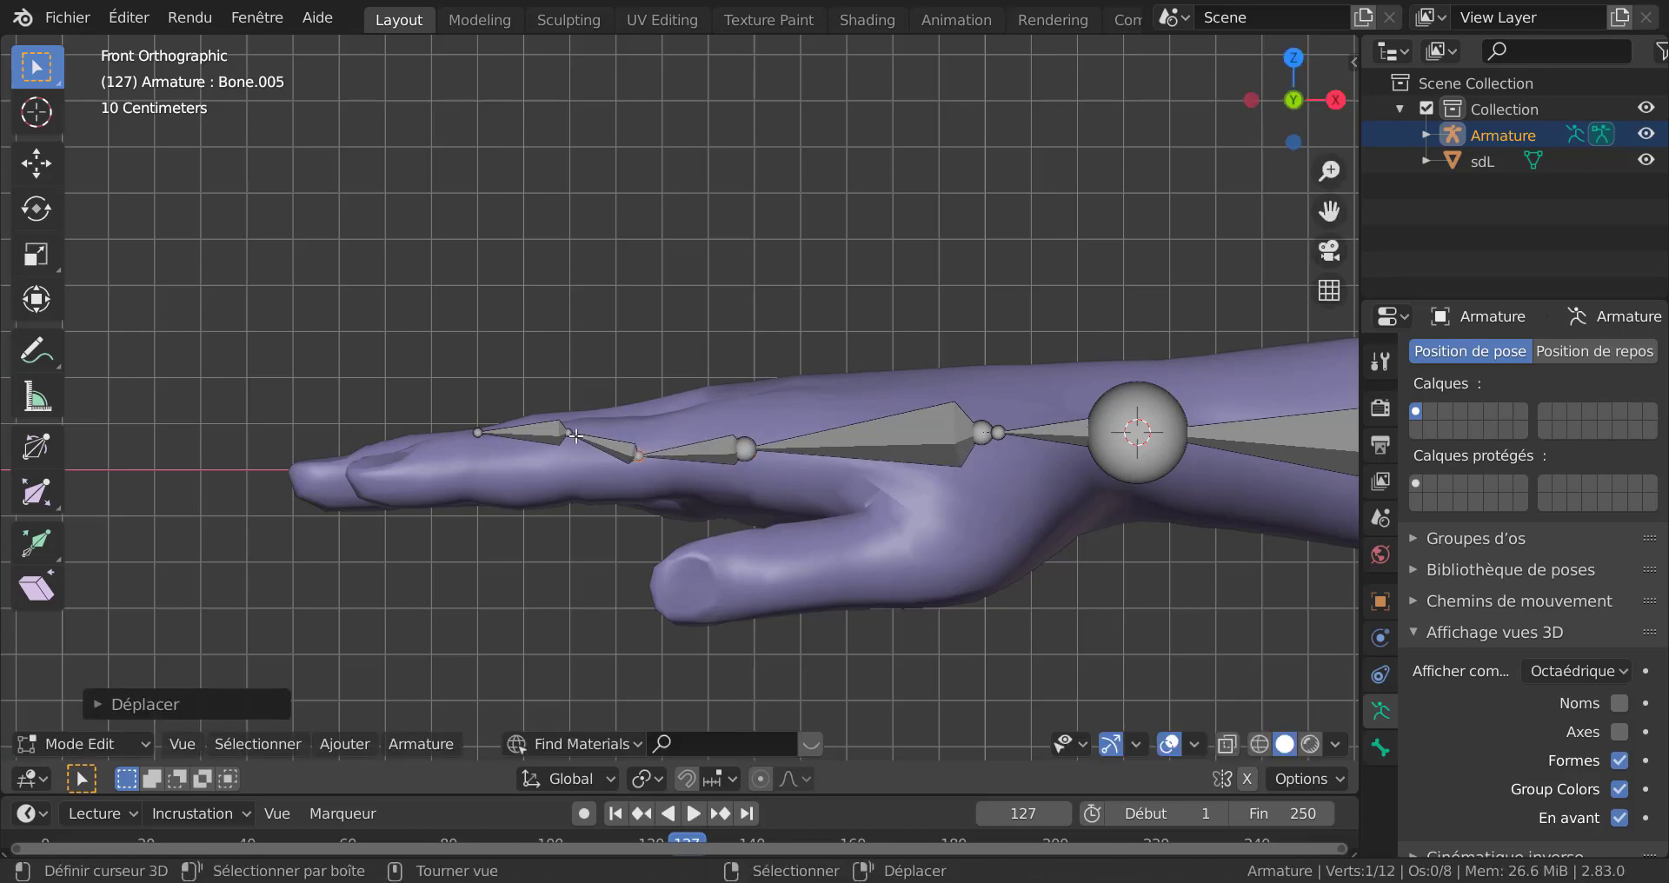
key("g")
left_click(560, 461)
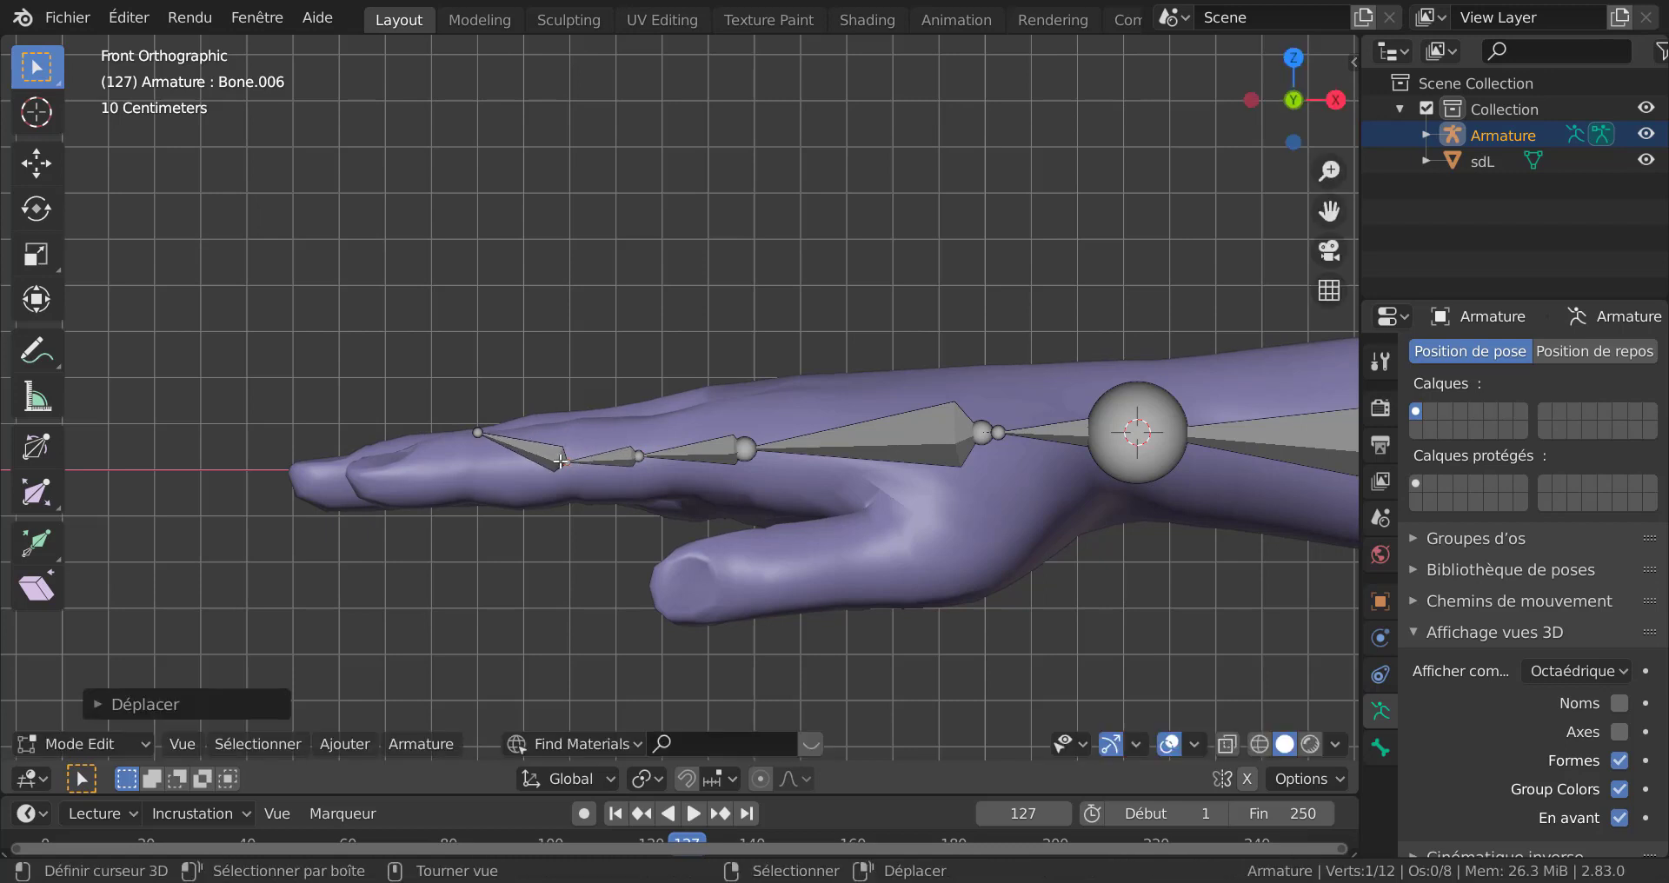
left_click(476, 434)
key("g")
left_click(475, 469)
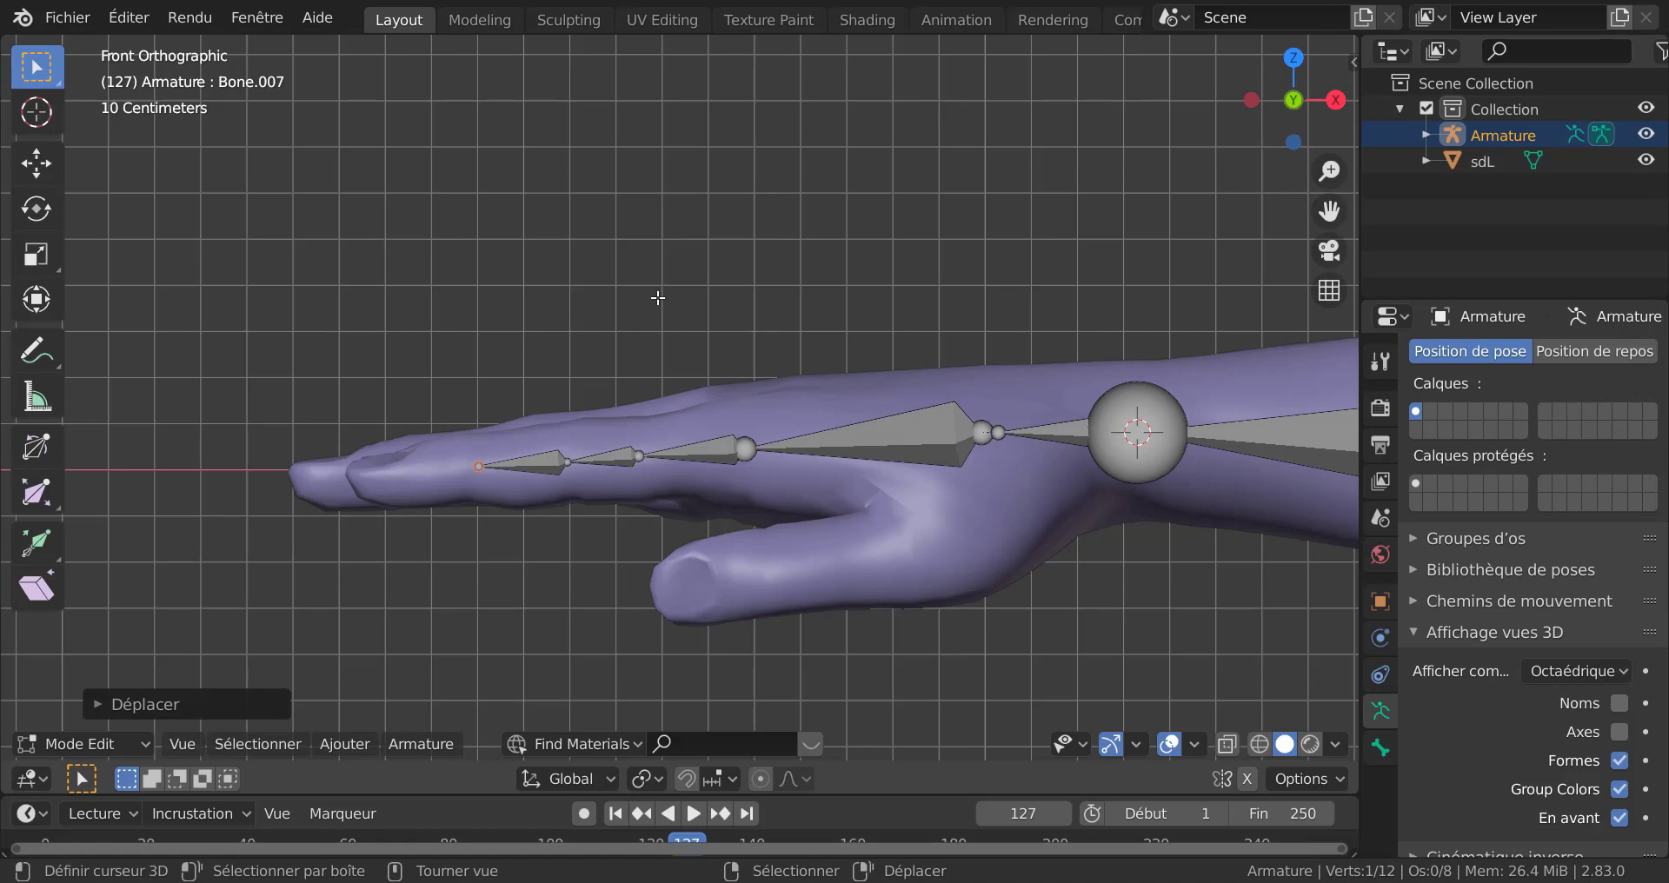
Step: Check the little finger chain from the back, and fine-tune the palm bone's wrist-side joint in the top view
key("ctrl+KP_1")
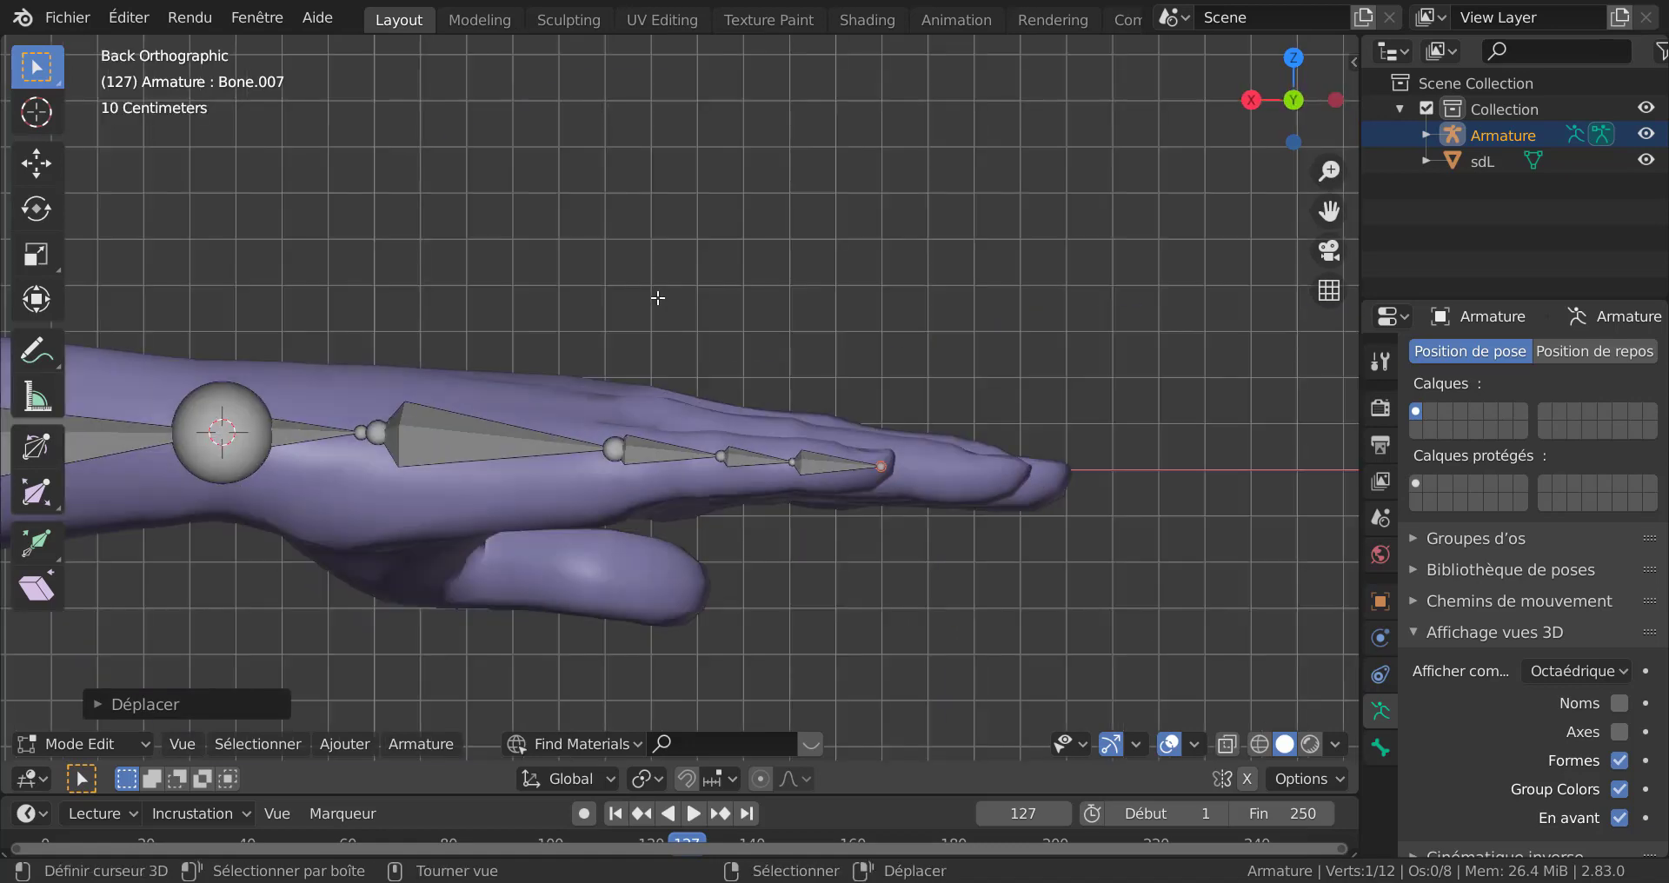
scroll(657, 297, "up", 2)
middle_click_drag(830, 363, 972, 250, "shift")
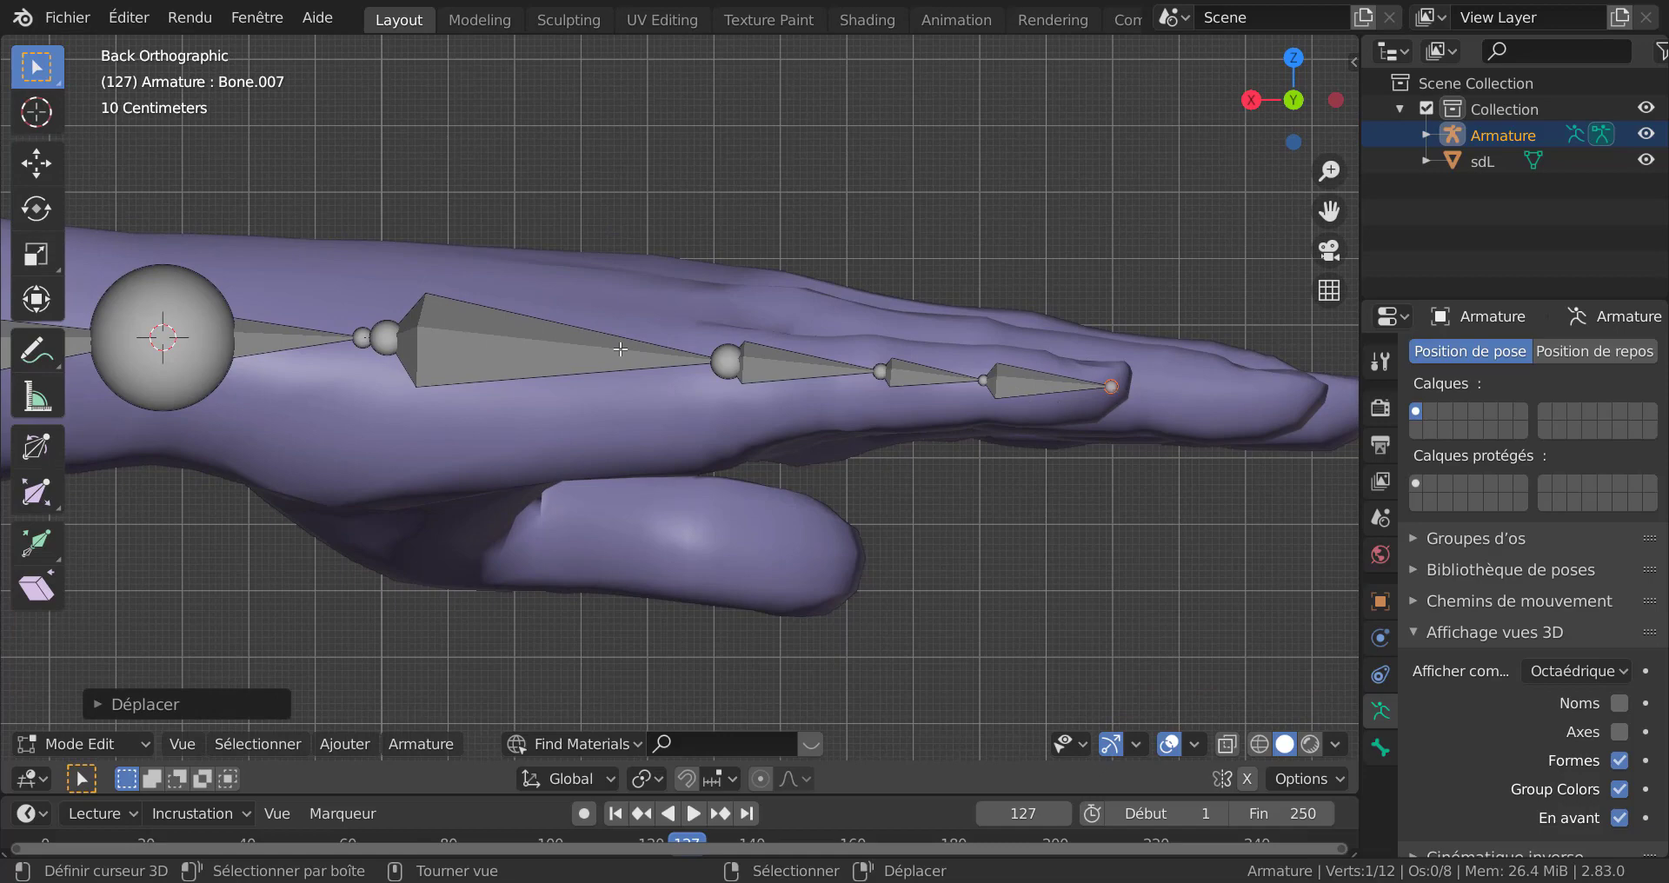
scroll(772, 276, "down", 3)
middle_click_drag(735, 347, 476, 417)
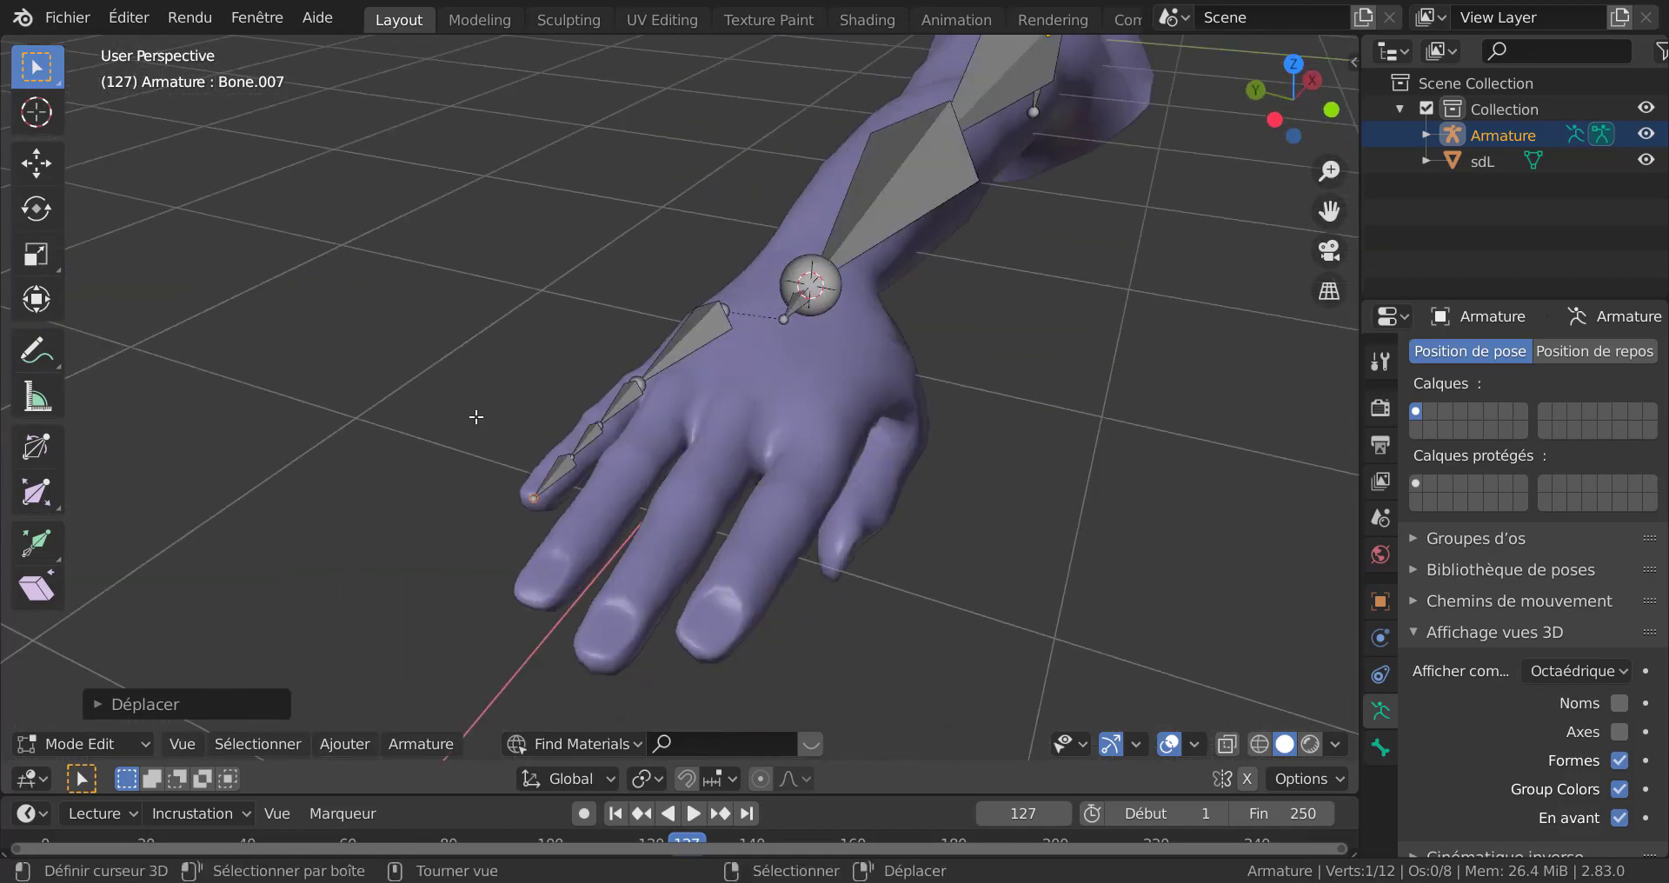
key("KP_7")
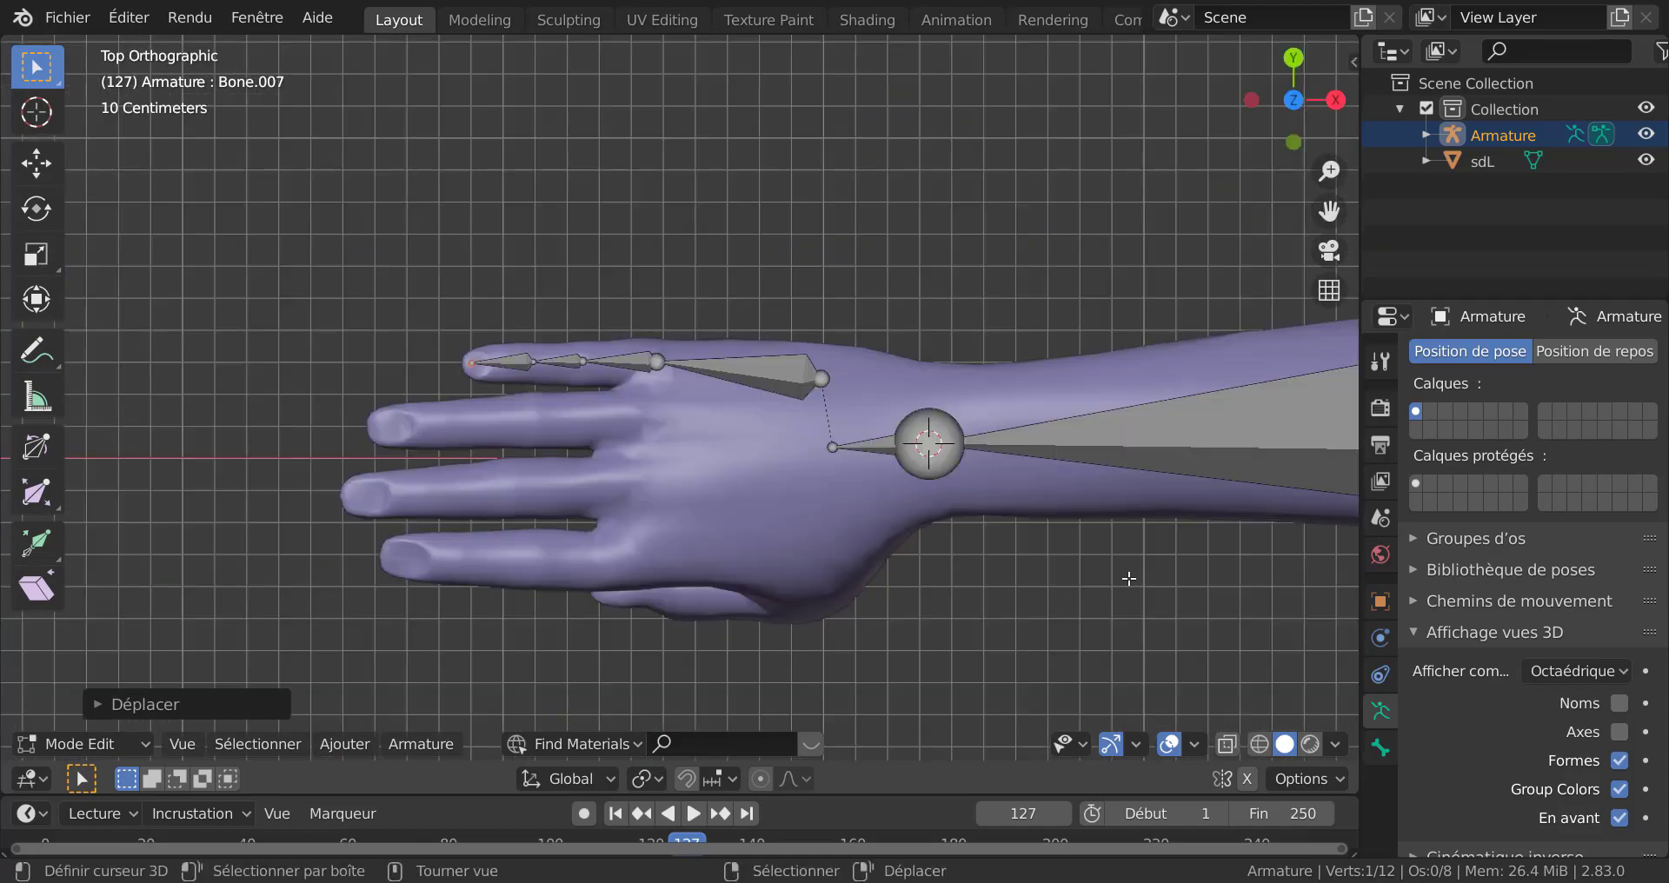
scroll(910, 579, "up", 2)
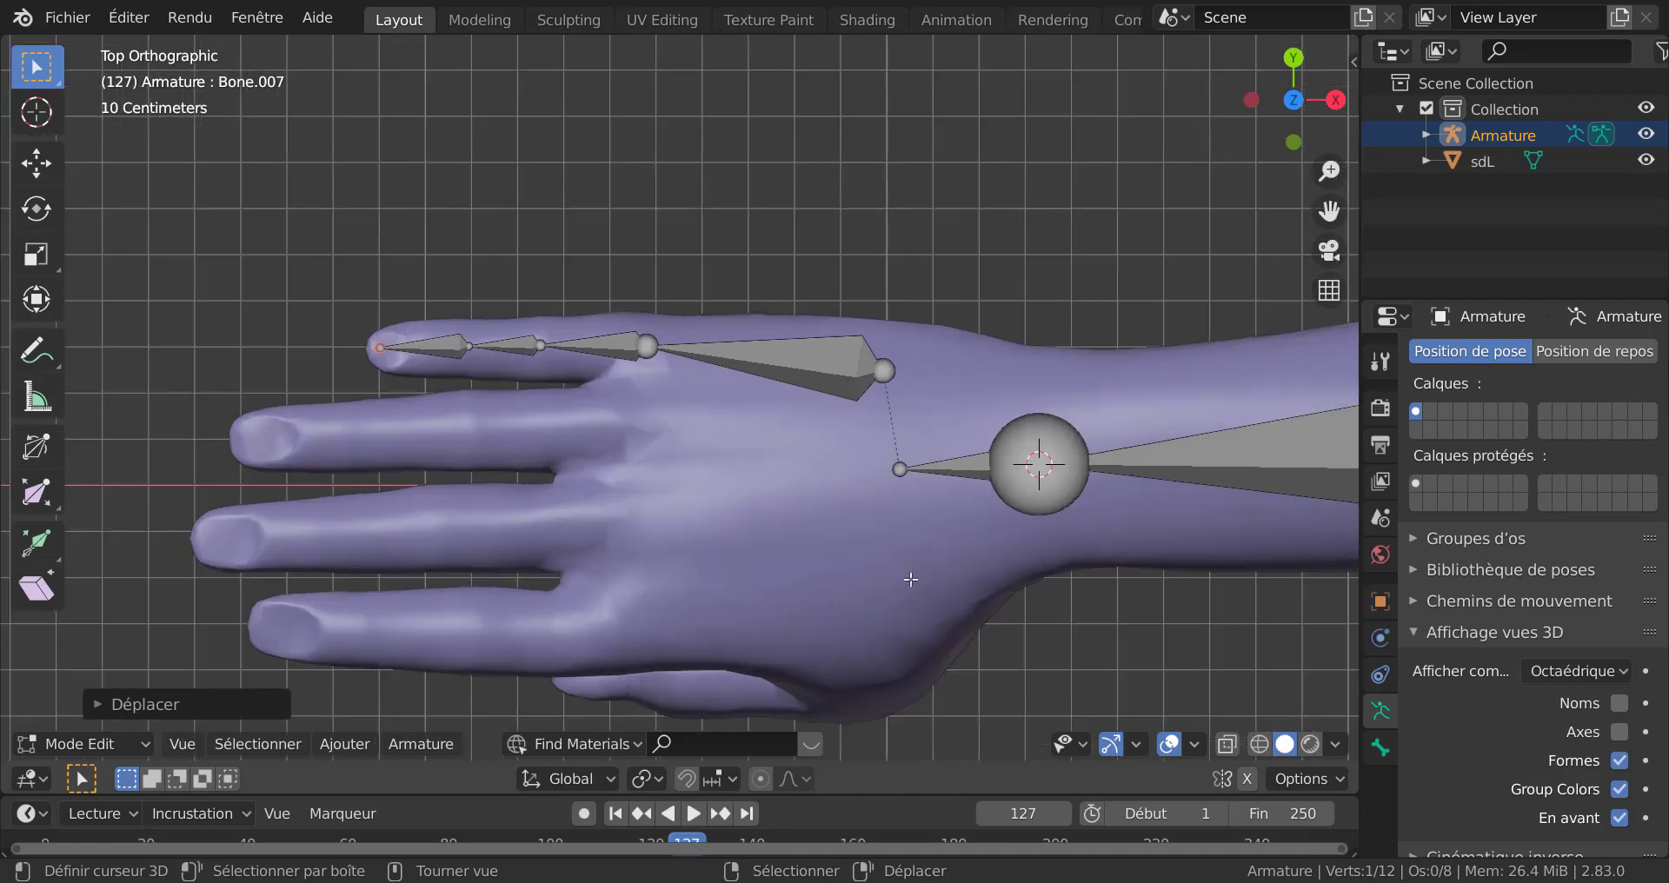
left_click(886, 375)
key("g")
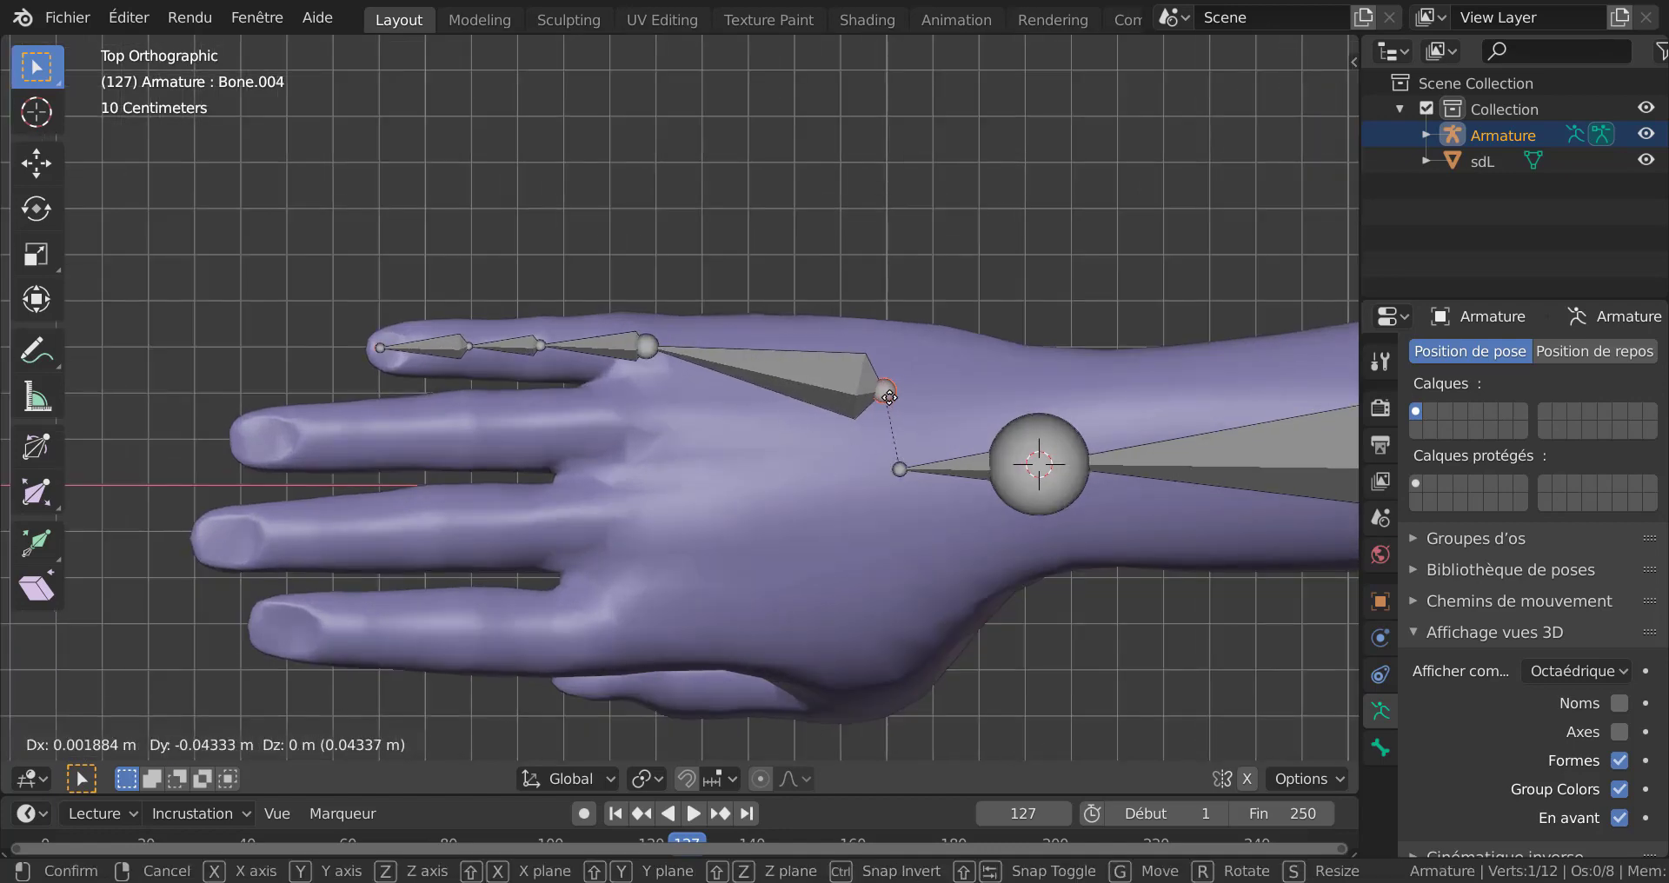
left_click(890, 397)
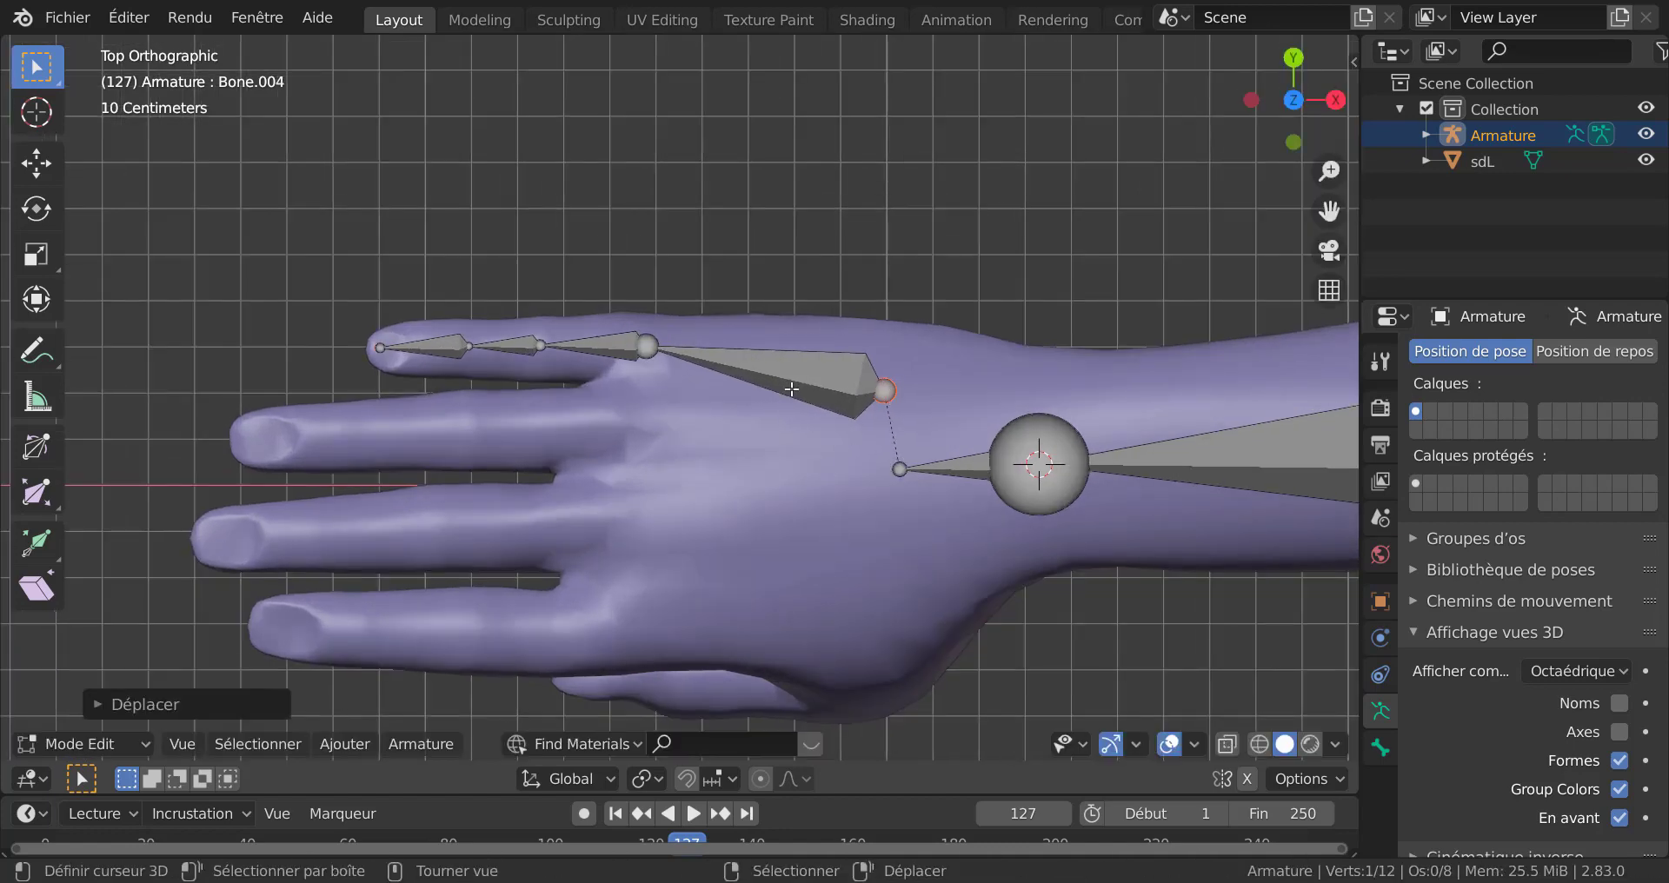
key("g")
left_click(889, 379)
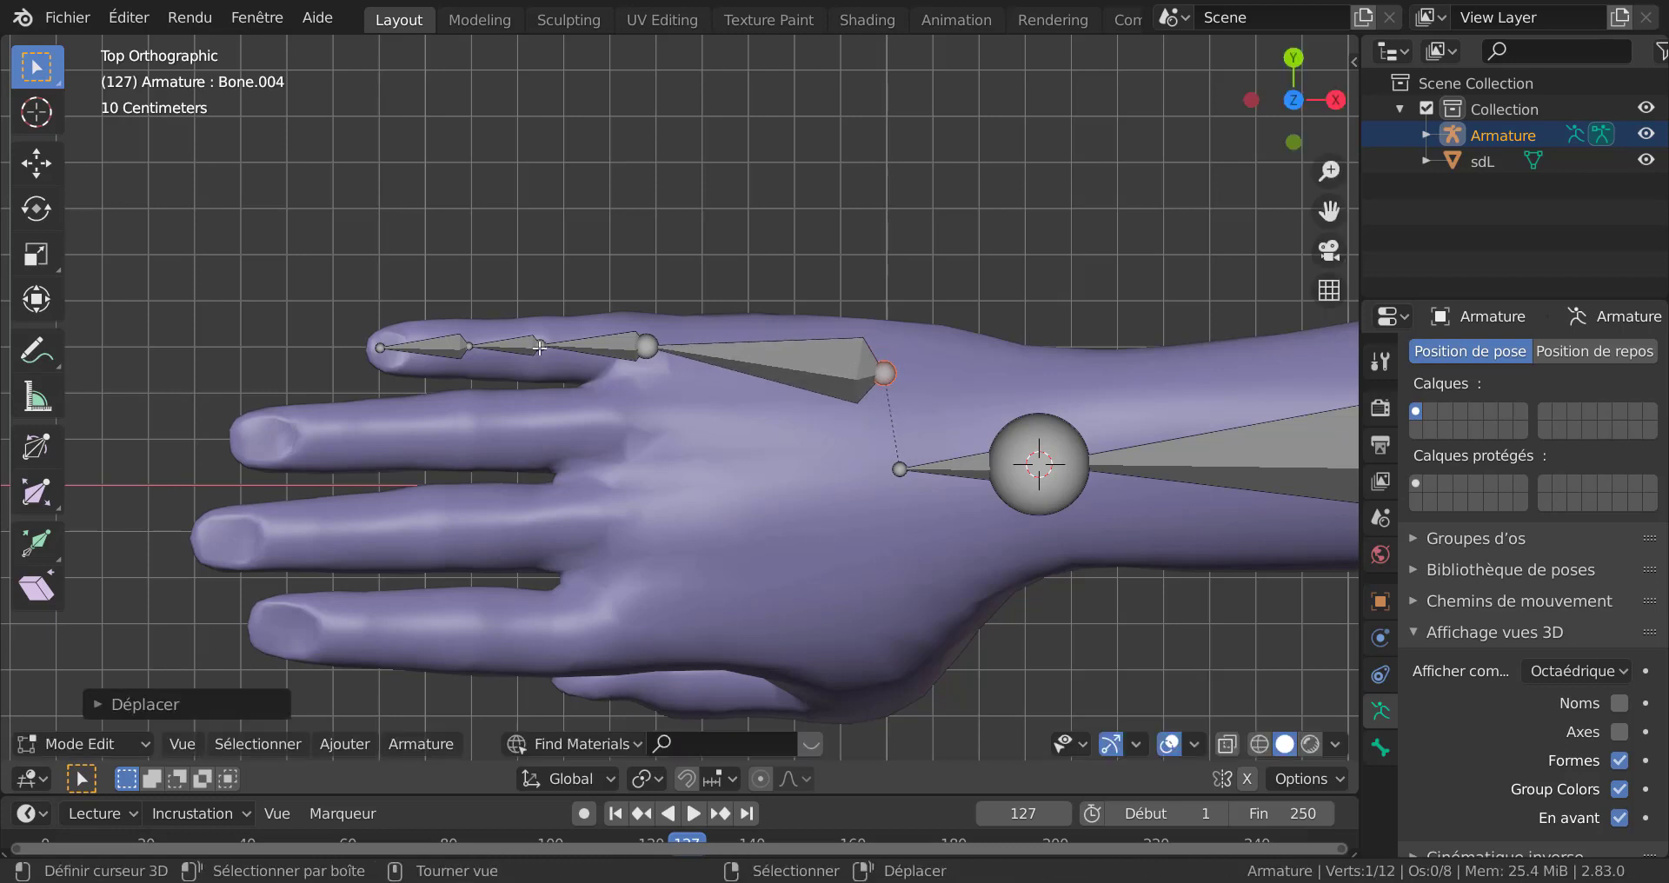
Step: Duplicate the palm bone and the three little finger bones, placing the copy about 0.21 m away on the ring finger
left_click(737, 380)
left_click(600, 345, "shift")
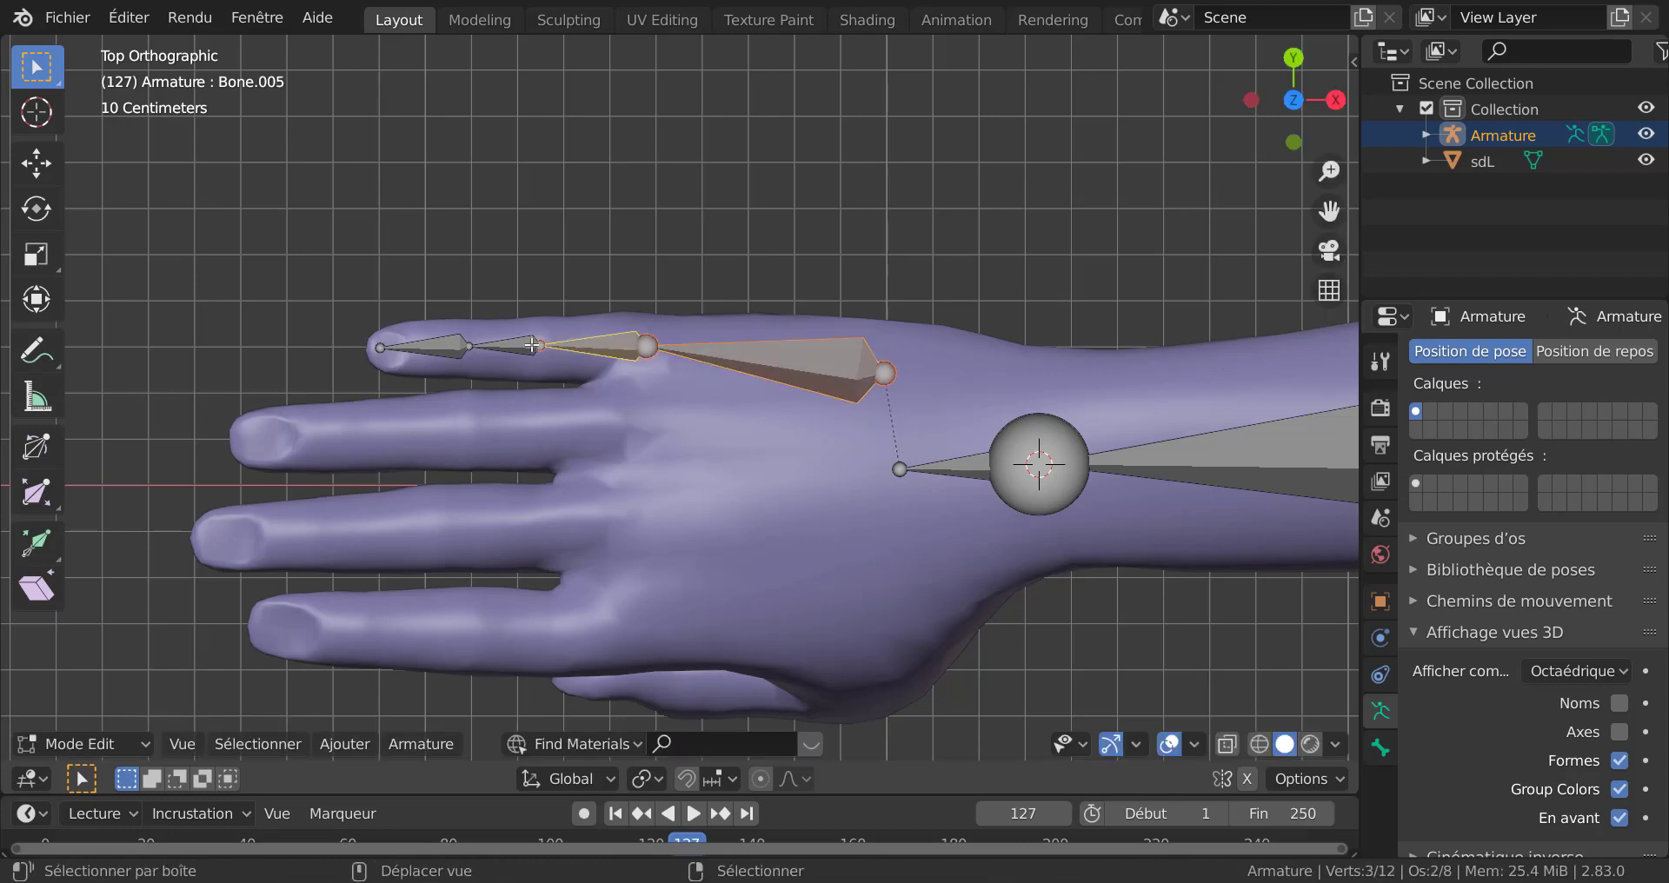
left_click(513, 346, "shift")
left_click(449, 345, "shift")
scroll(676, 461, "down", 2)
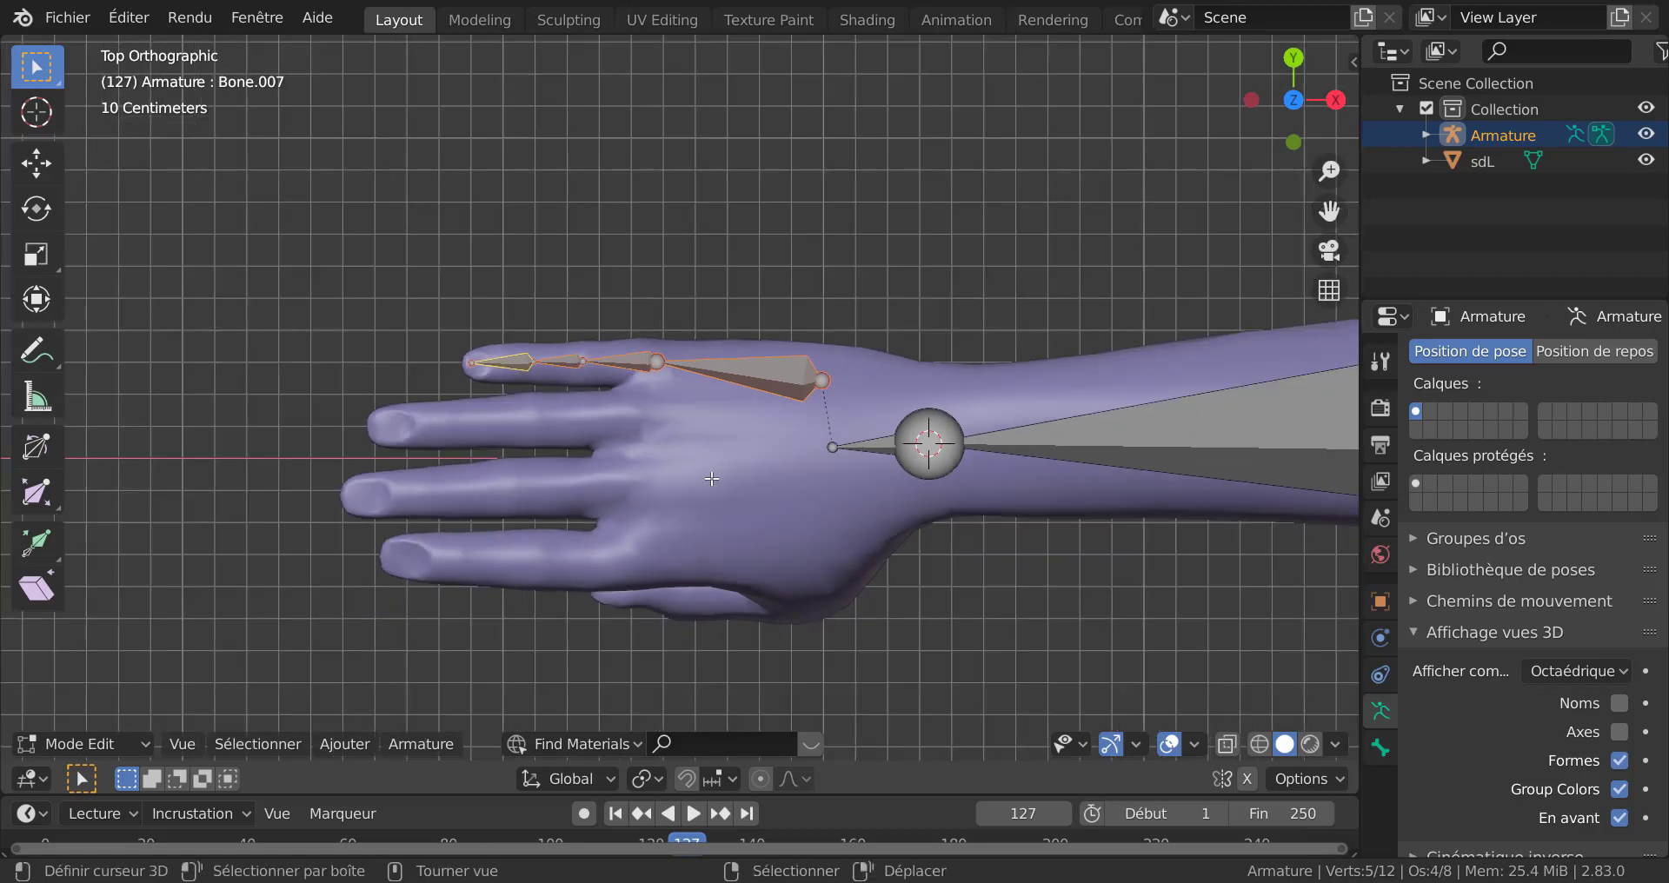
key("shift+d")
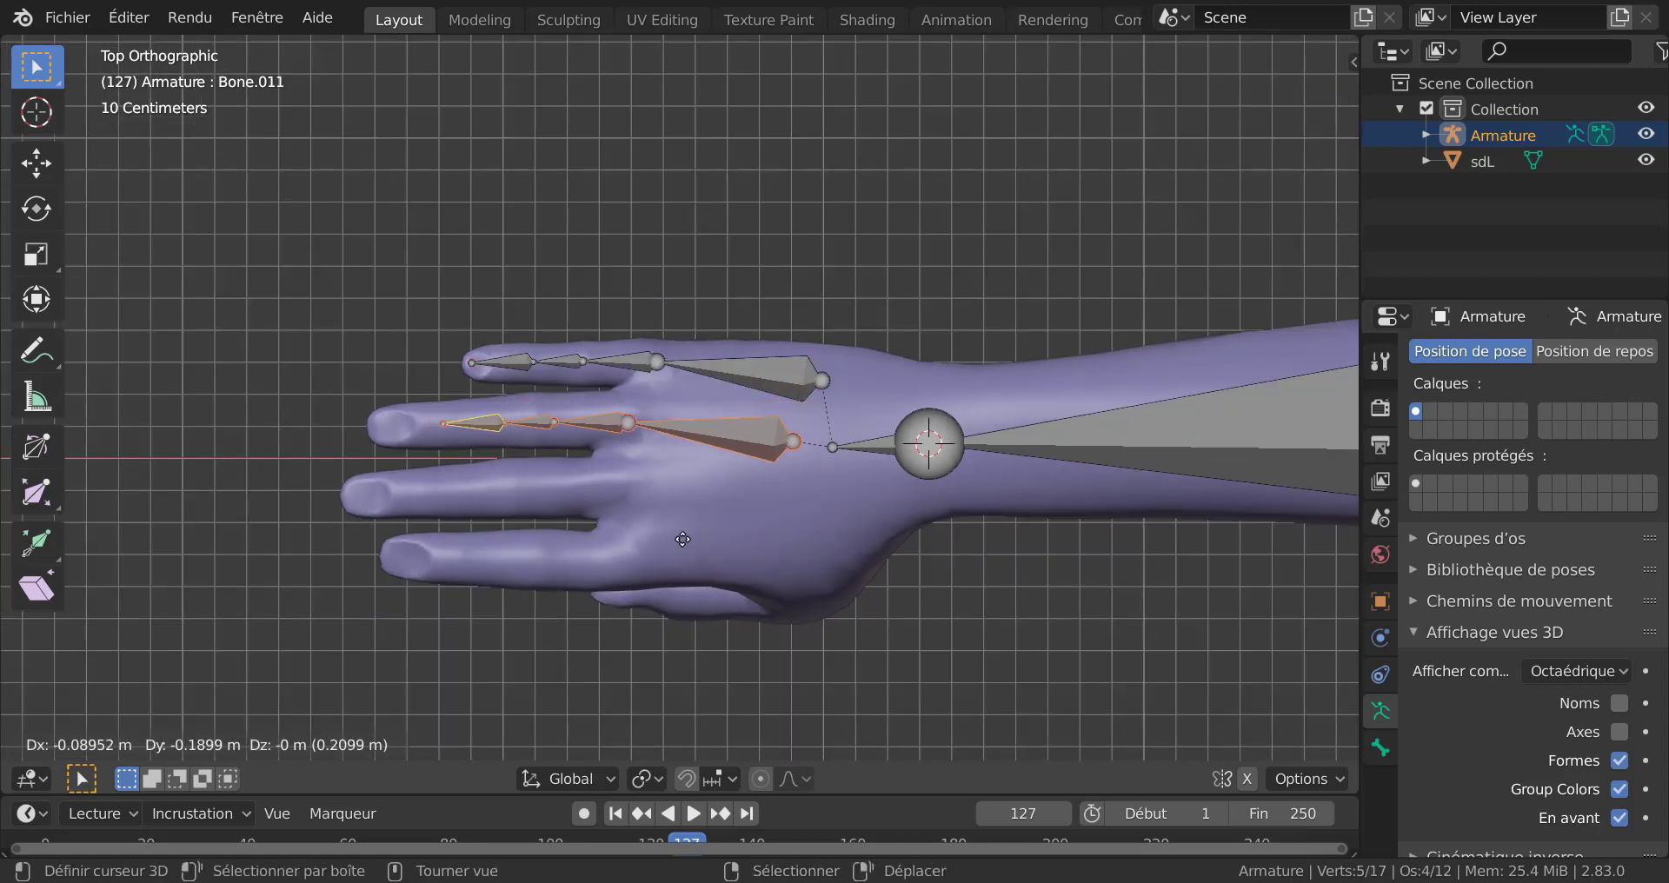
left_click(682, 539)
Step: Reposition the duplicated chain's joints and fingertip bone so they match the ring finger's knuckles and length
scroll(772, 503, "up", 3)
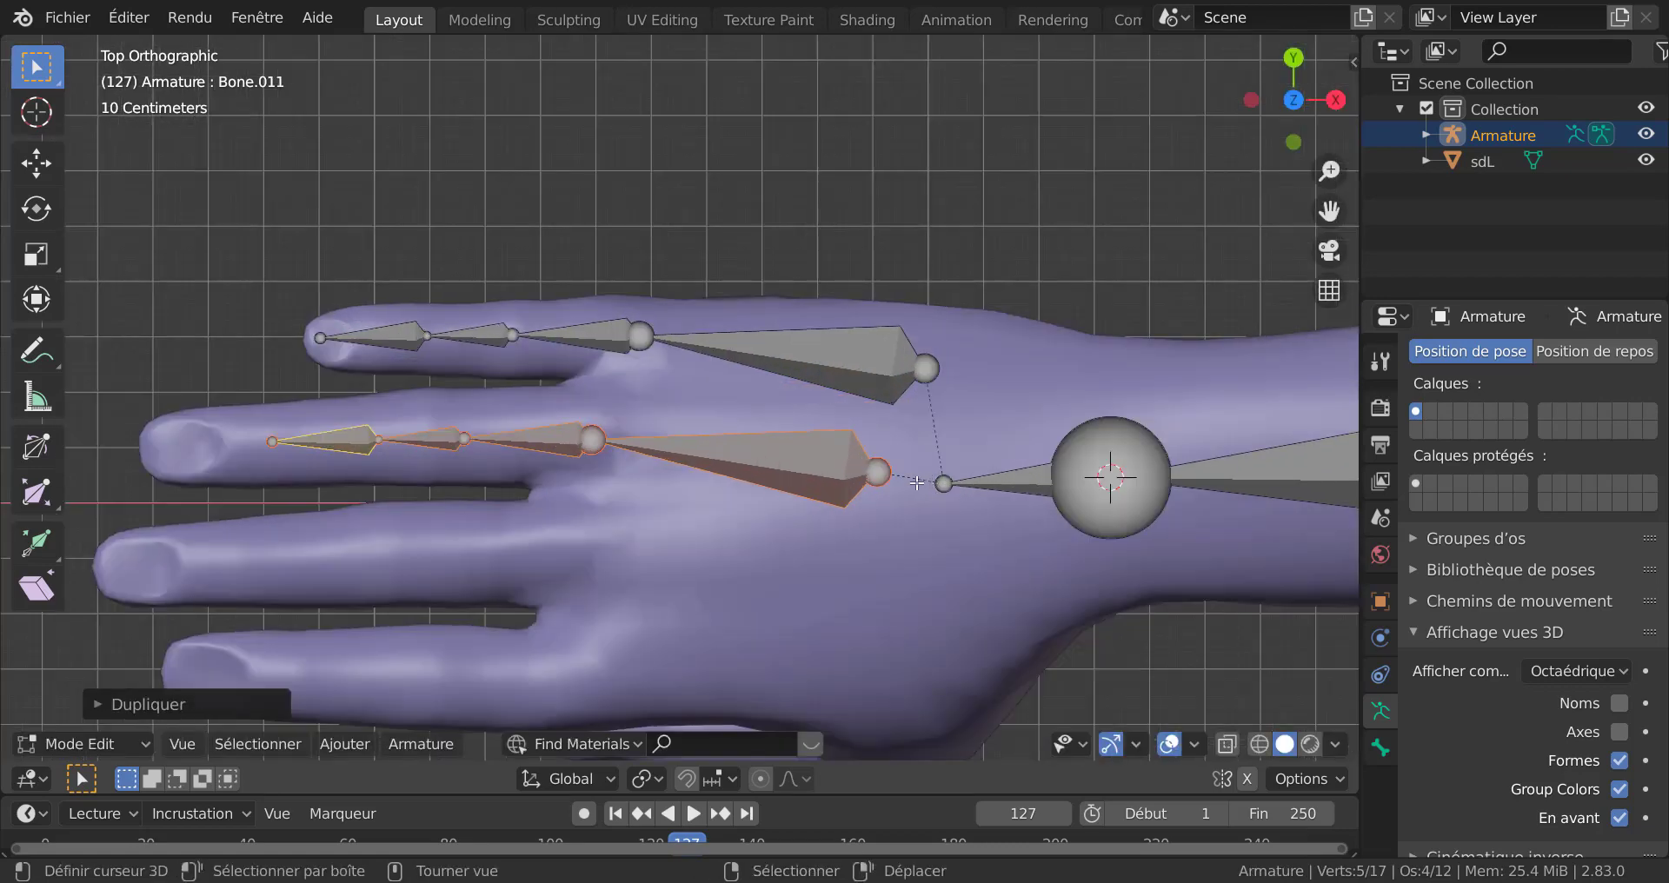
left_click_drag(889, 477, 915, 468)
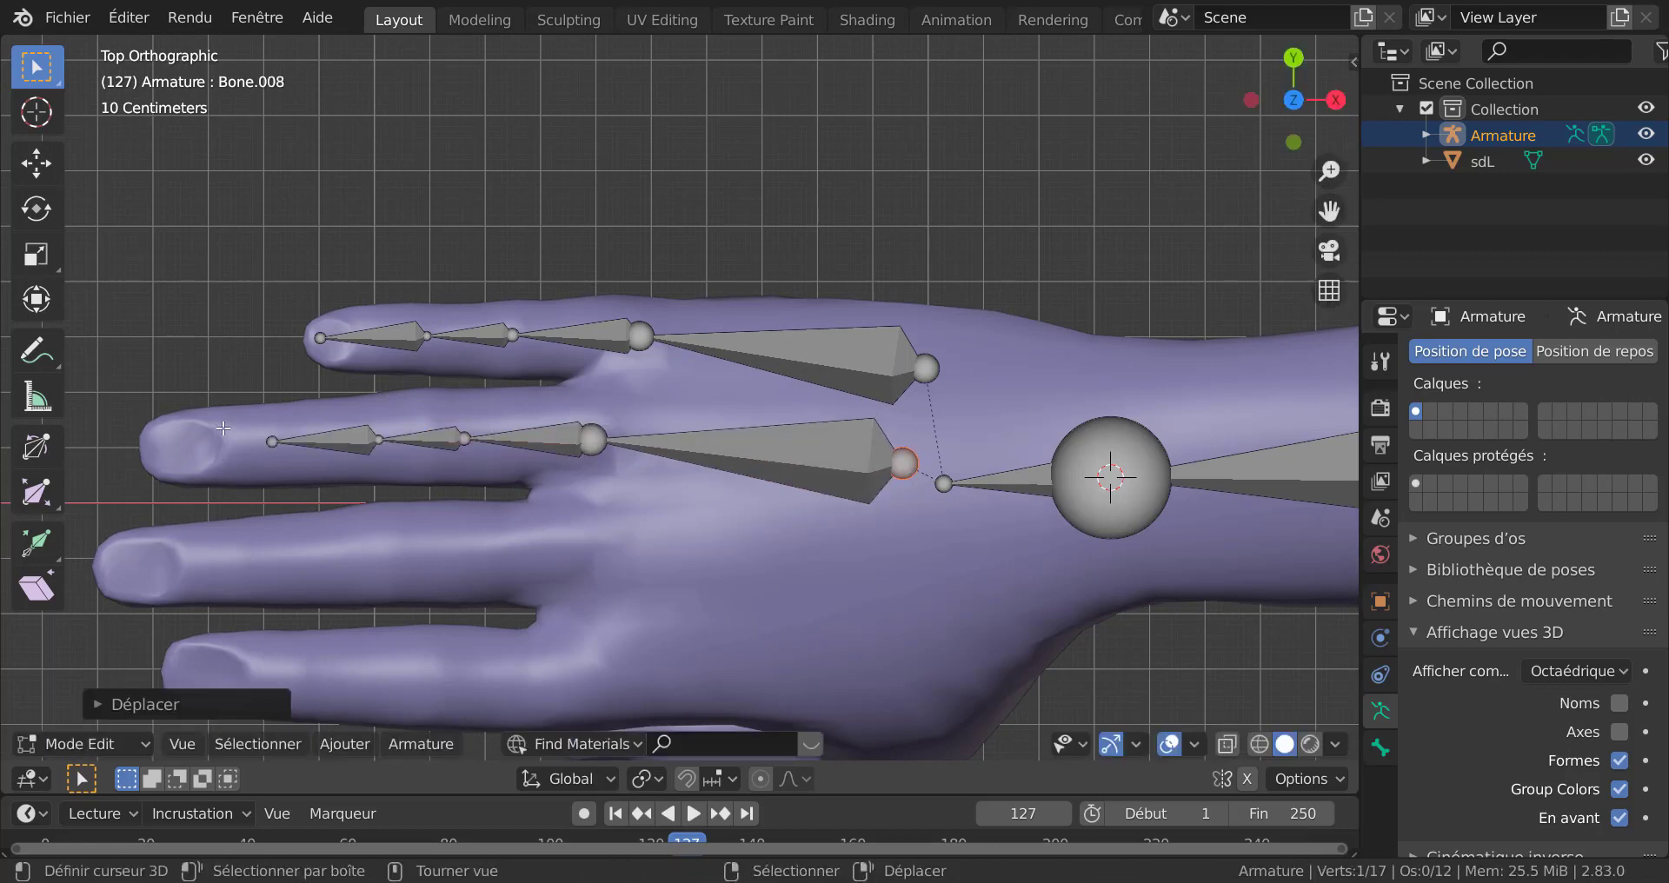
left_click_drag(346, 444, 231, 451)
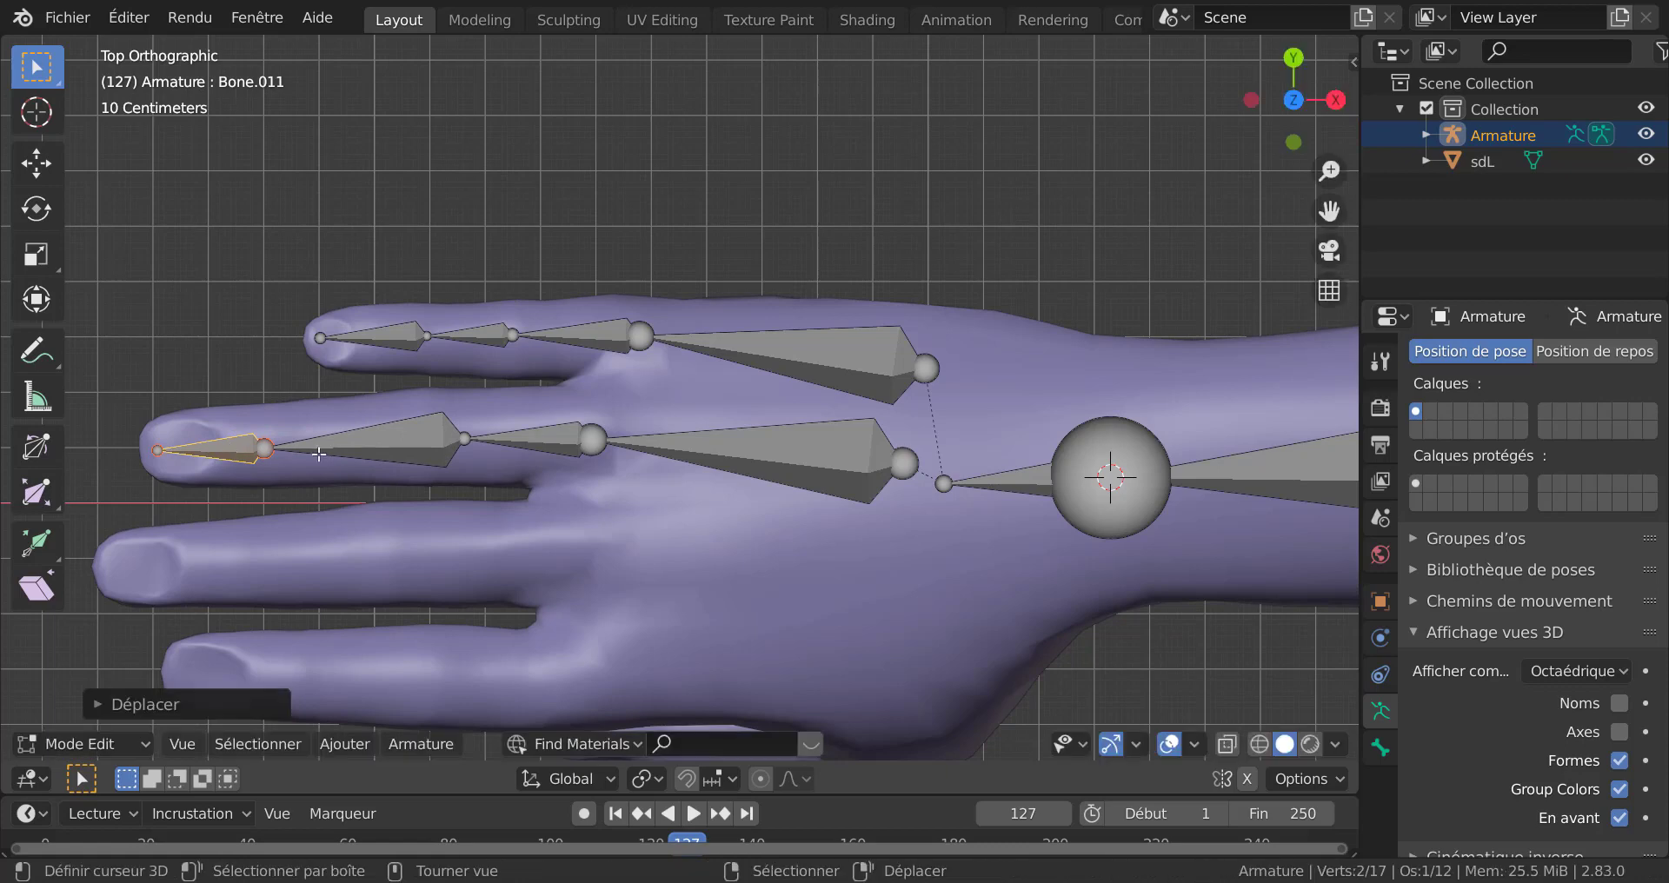
left_click_drag(469, 439, 412, 443)
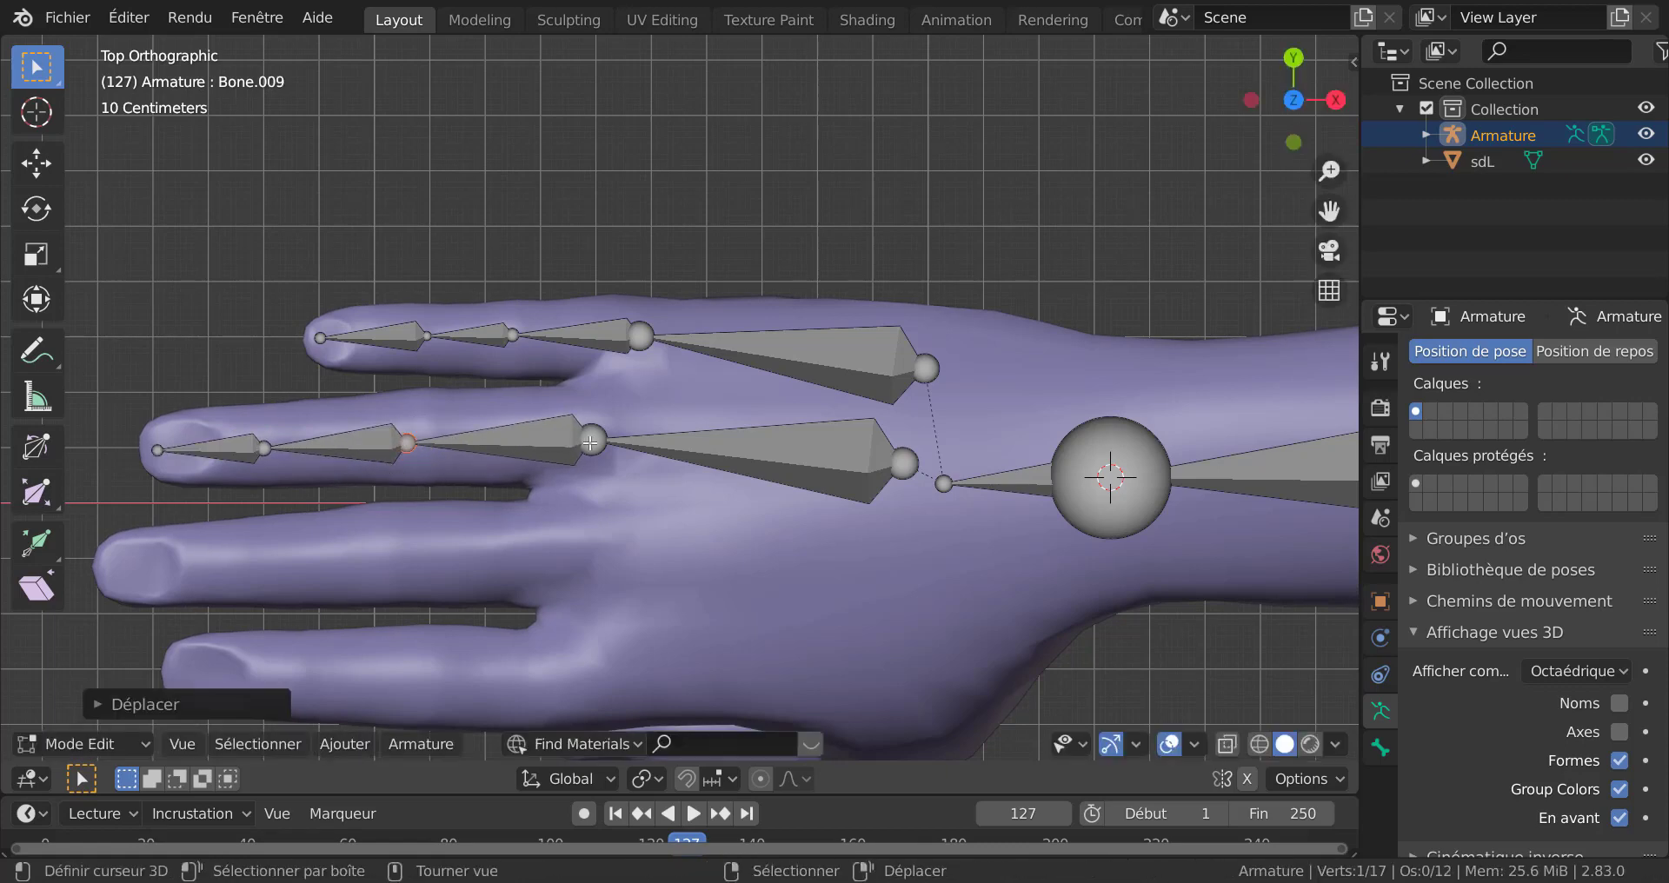
left_click_drag(602, 444, 616, 448)
middle_click_drag(606, 586, 1082, 260)
scroll(1060, 463, "up", 4)
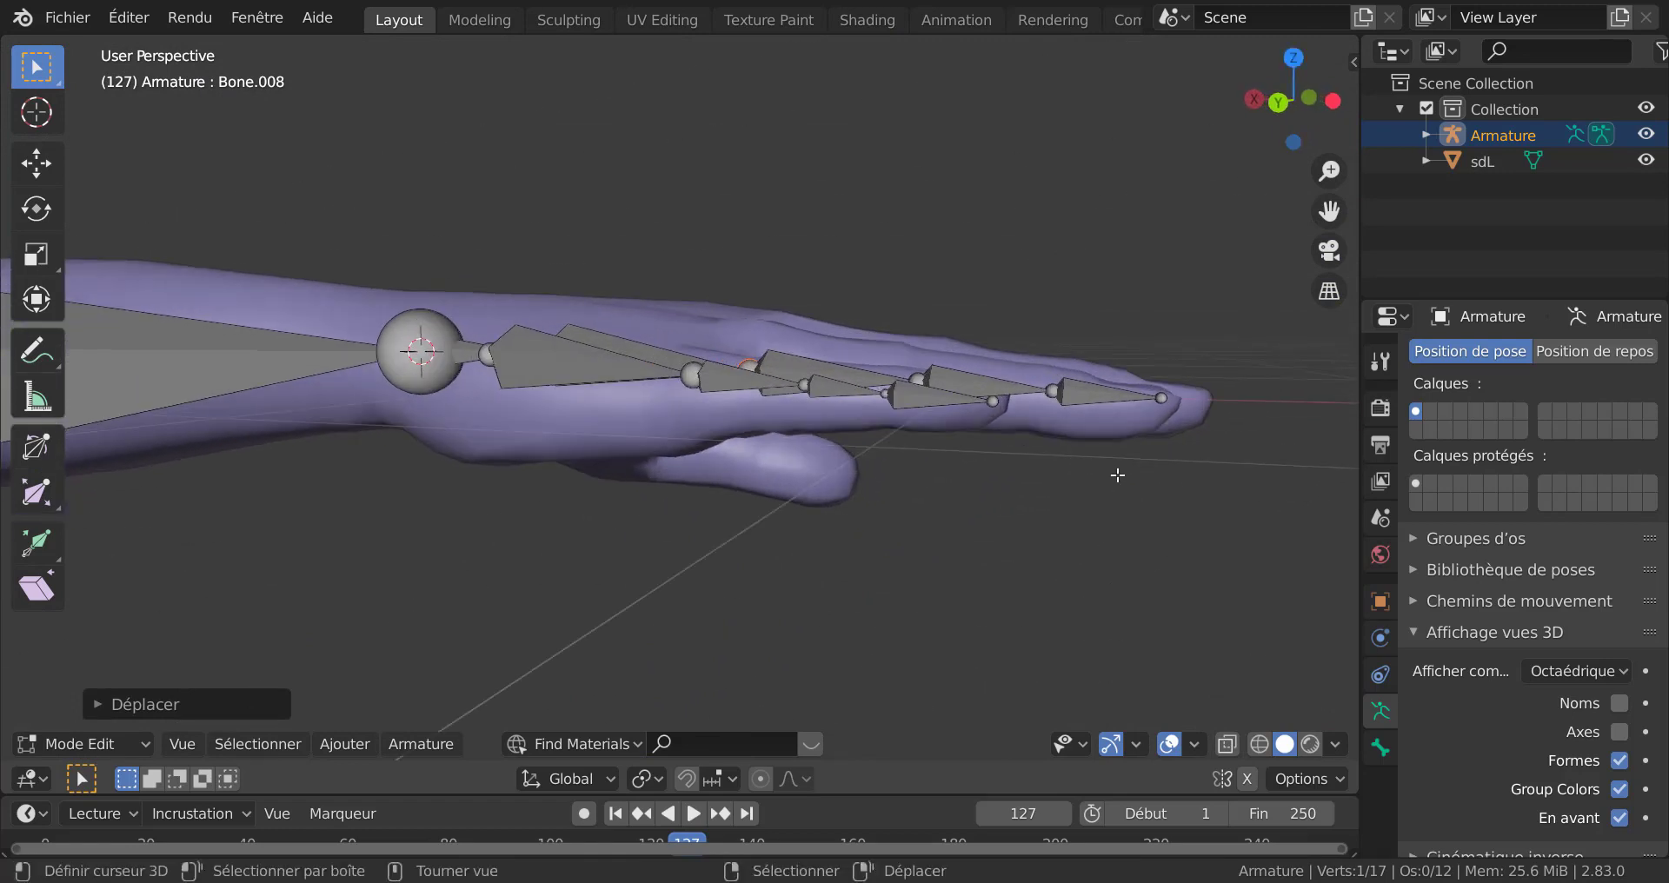
right_click_drag(917, 404, 913, 417)
Step: Select the hand mesh's edge loop around the ring finger's middle knuckle and snap the 3D cursor to that selection
middle_click_drag(812, 397, 671, 342)
scroll(671, 342, "up", 2)
key("Tab")
key("Tab")
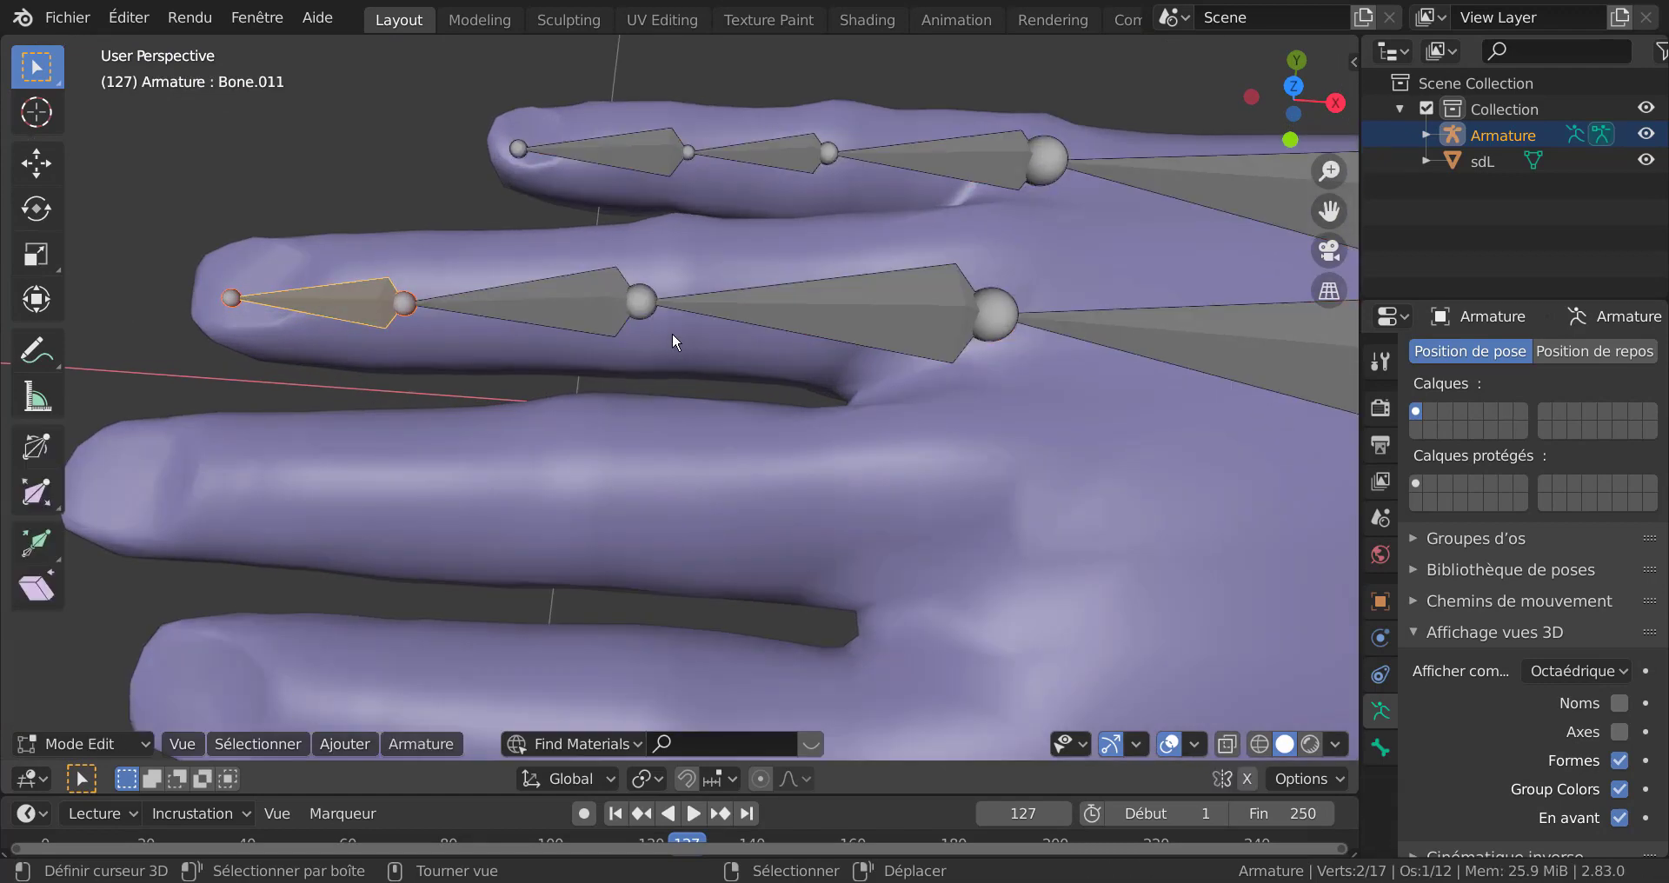
left_click(671, 332)
key("Tab")
left_click(676, 334)
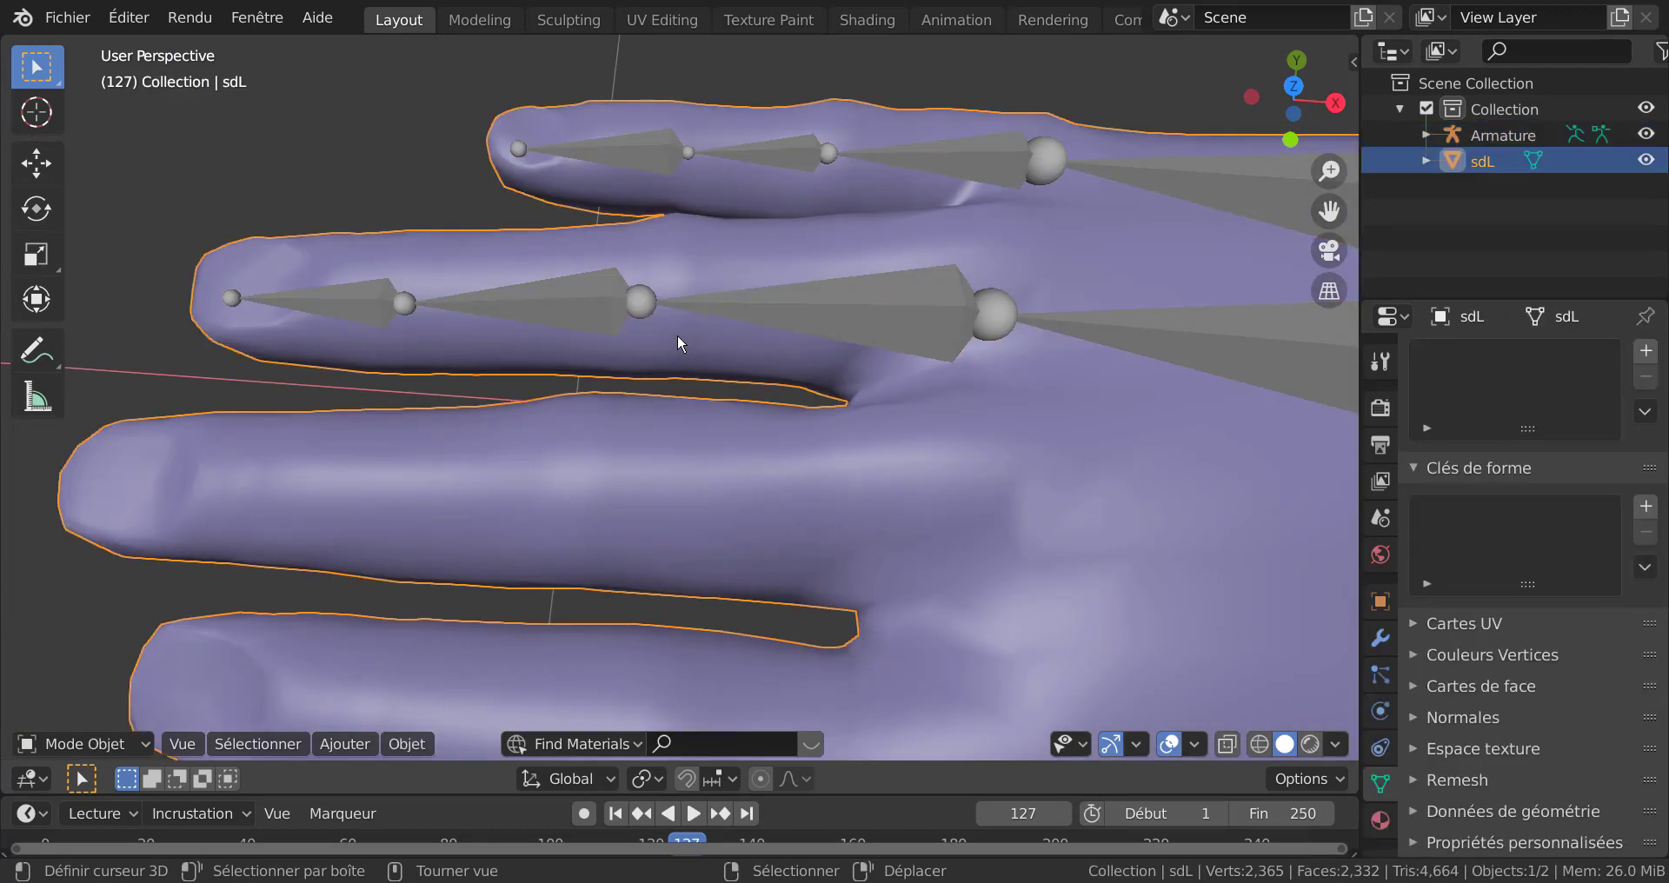
key("Tab")
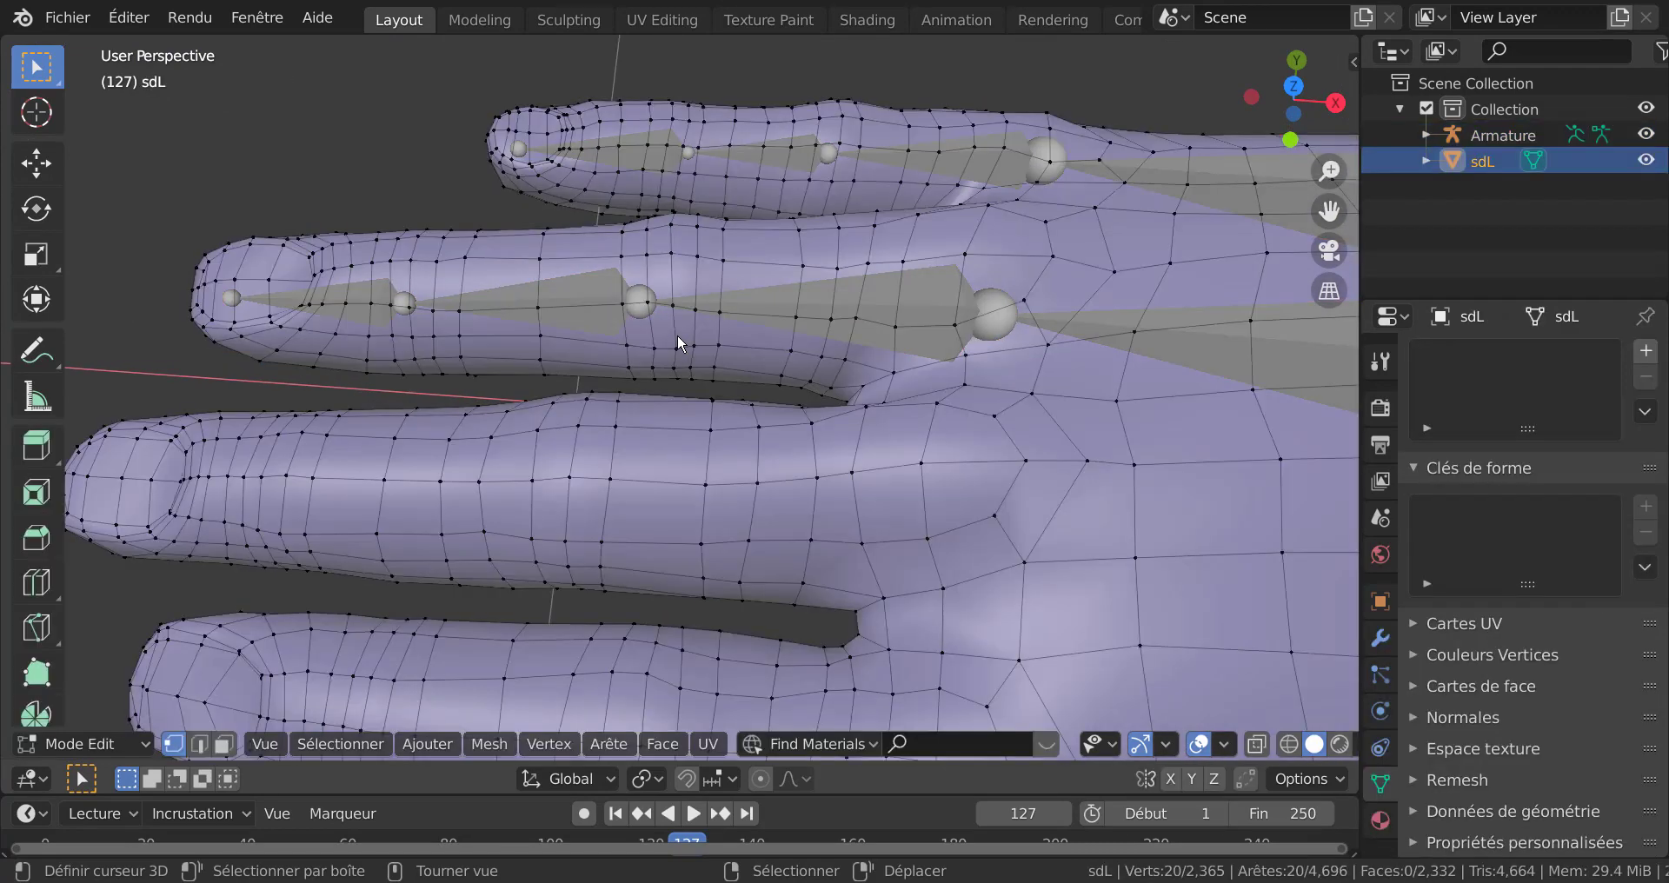
left_click(676, 334, "alt")
middle_click_drag(676, 334, 703, 348)
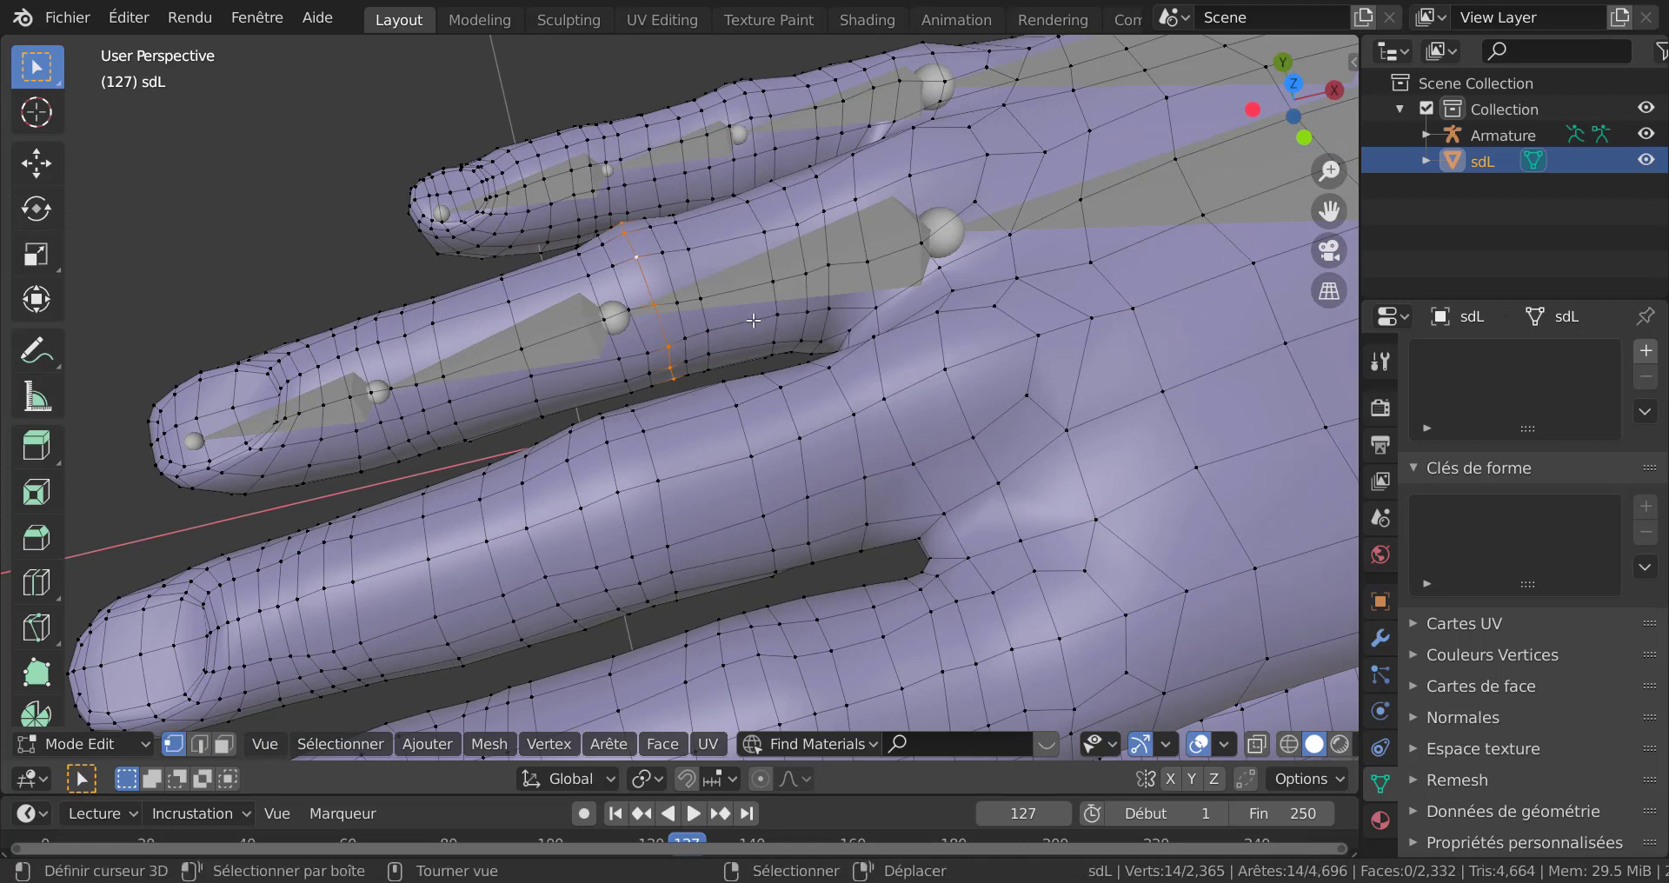
key("shift+s")
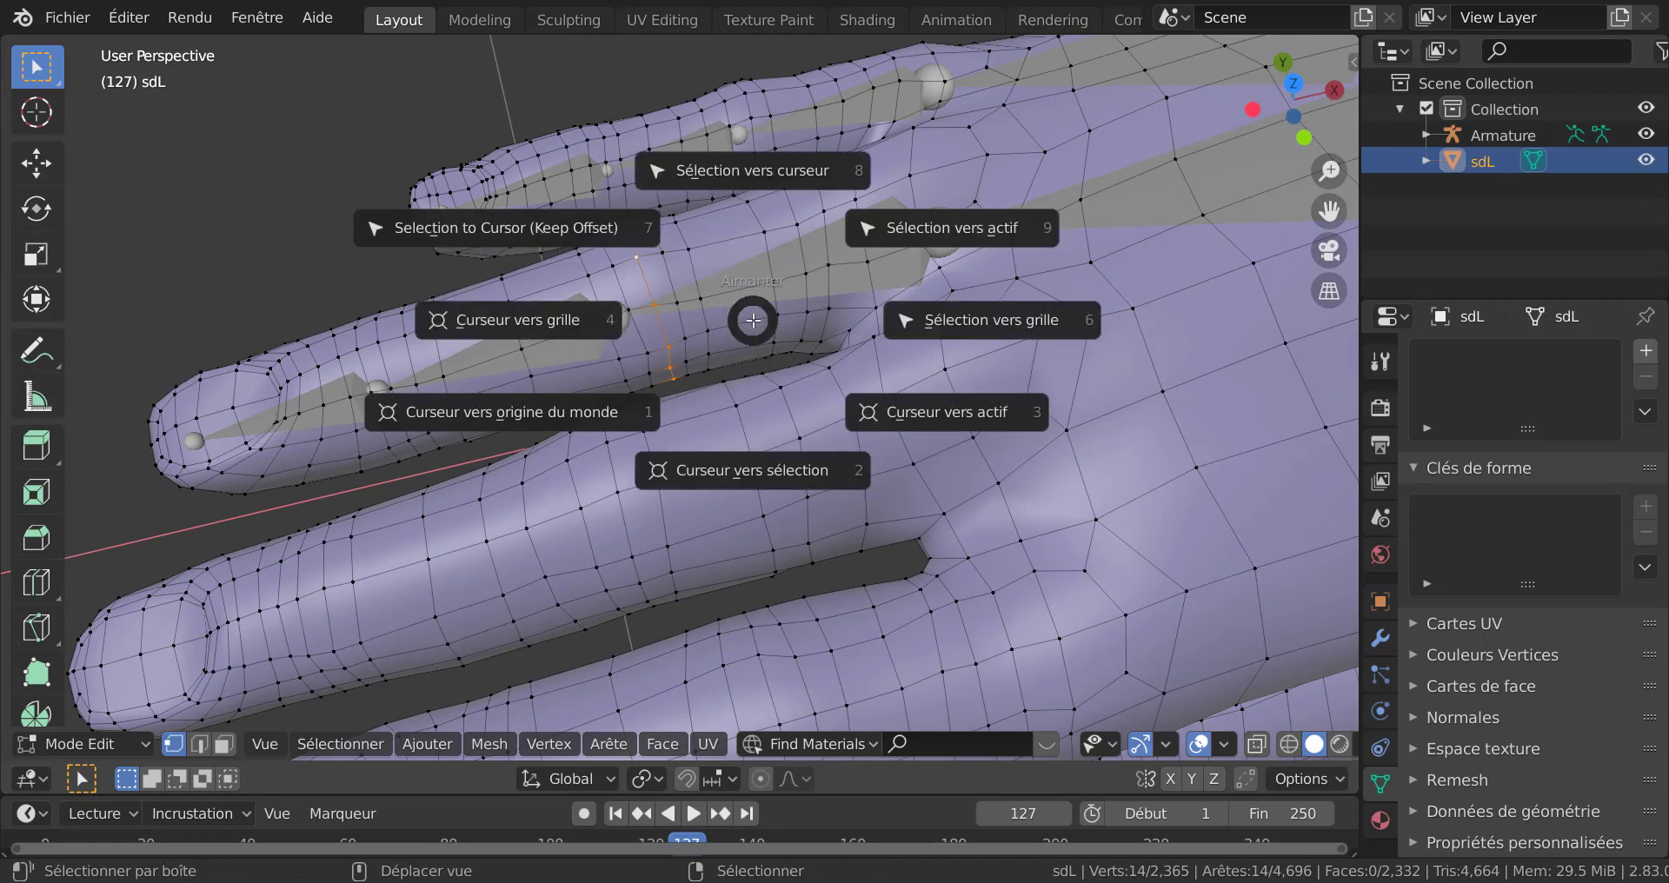
left_click(741, 477)
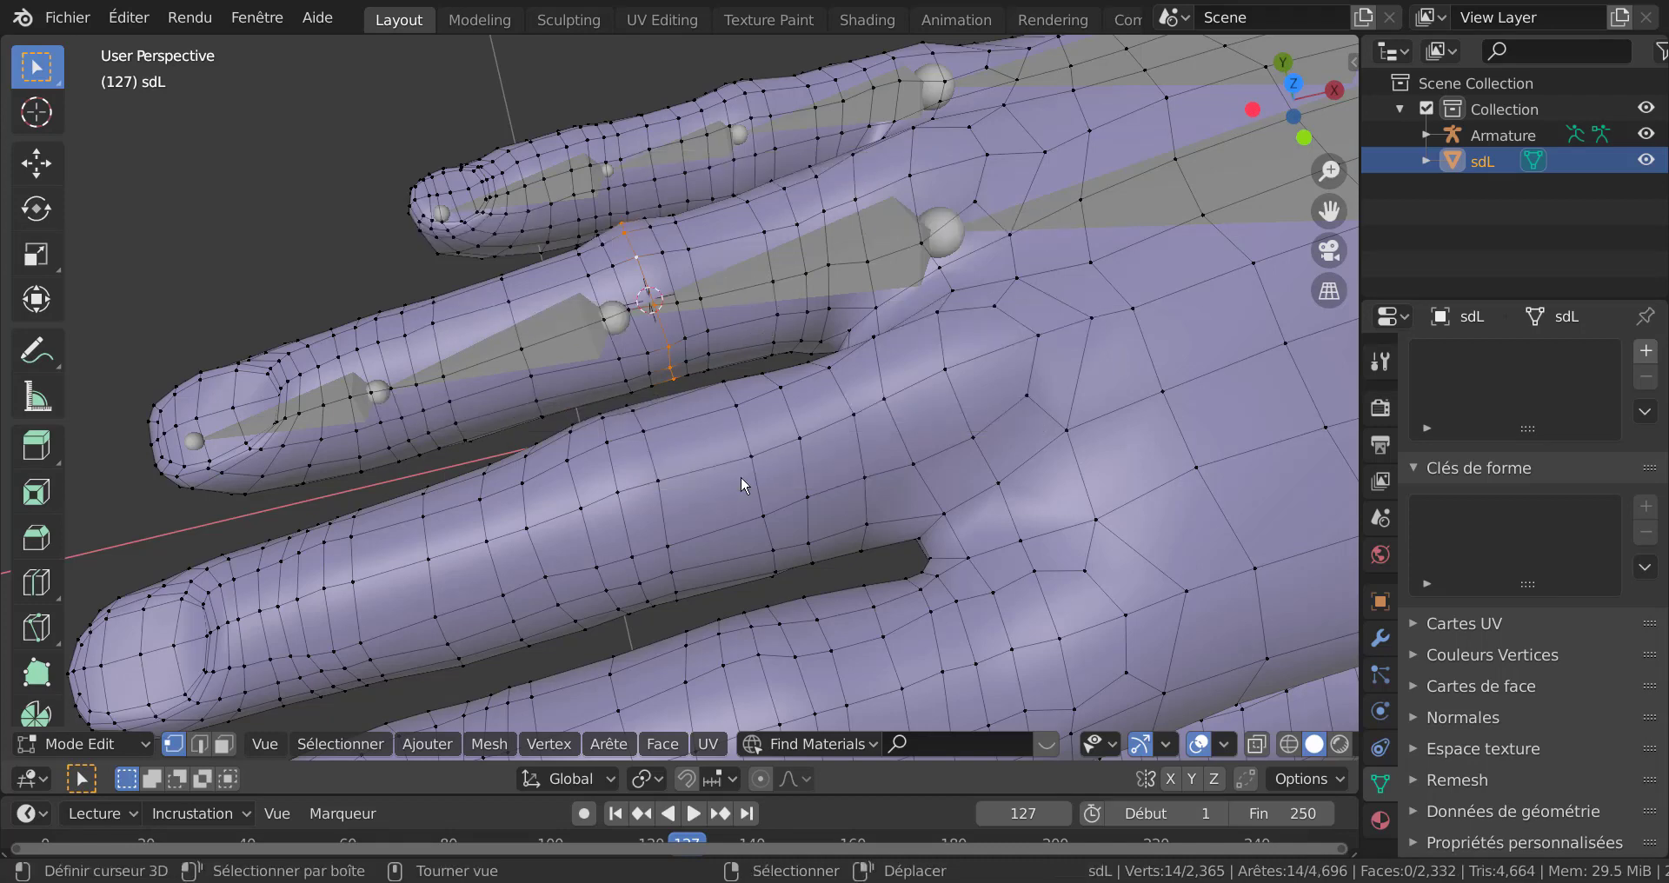
Step: Return to editing the armature and snap the ring finger's middle knuckle joint to the 3D cursor
key("Tab")
right_click(596, 315)
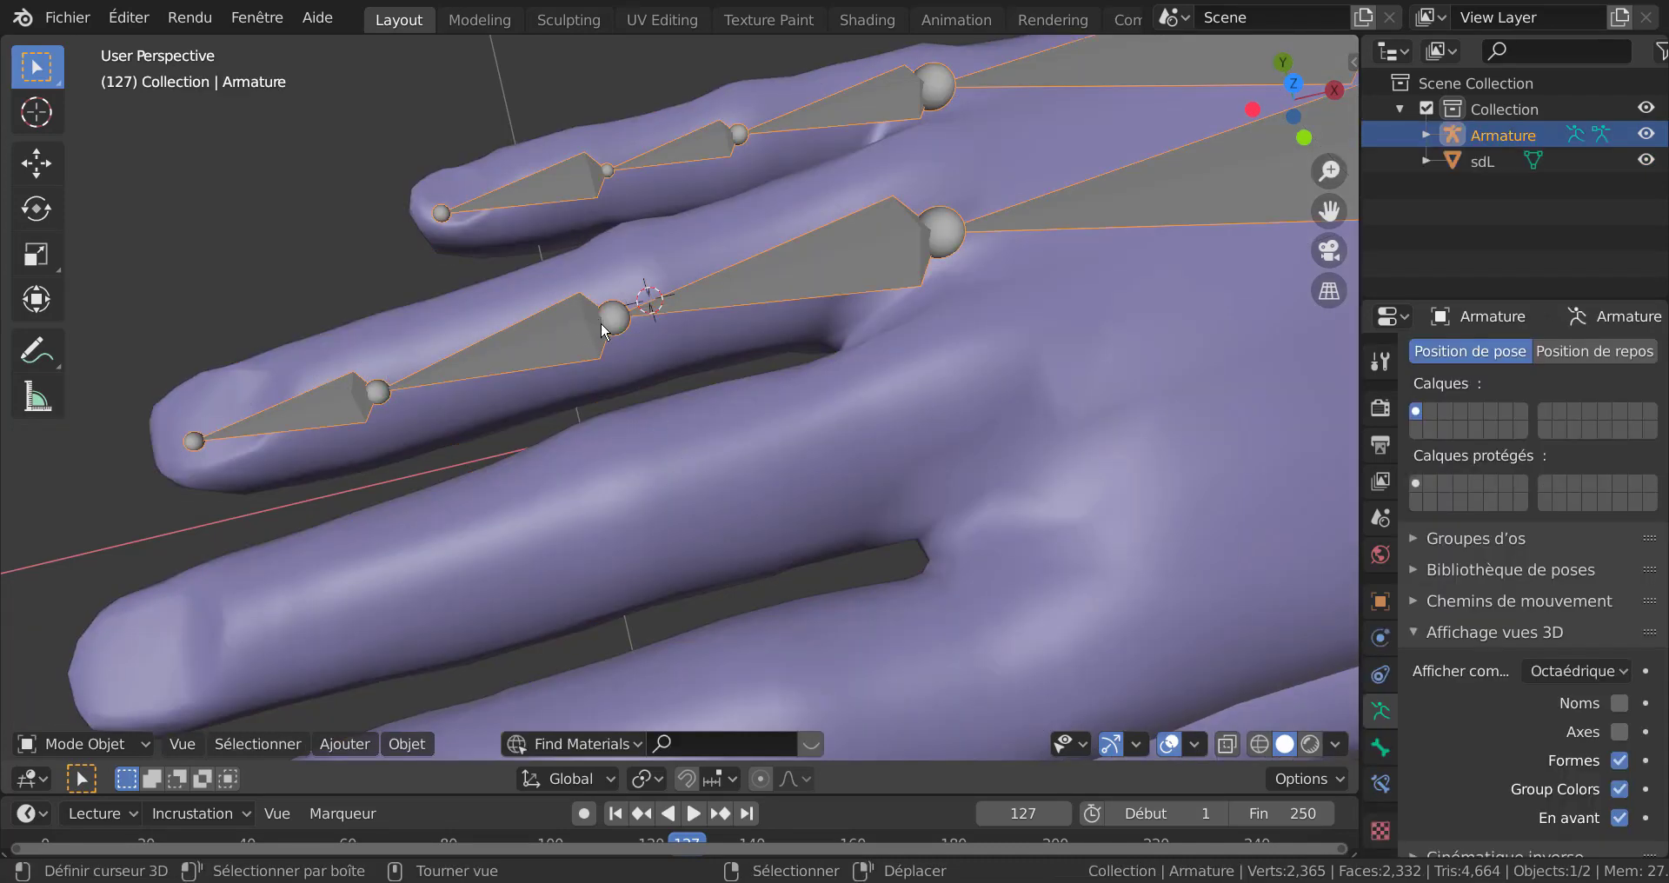
right_click(611, 314)
right_click(612, 315)
key("Tab")
right_click(612, 320)
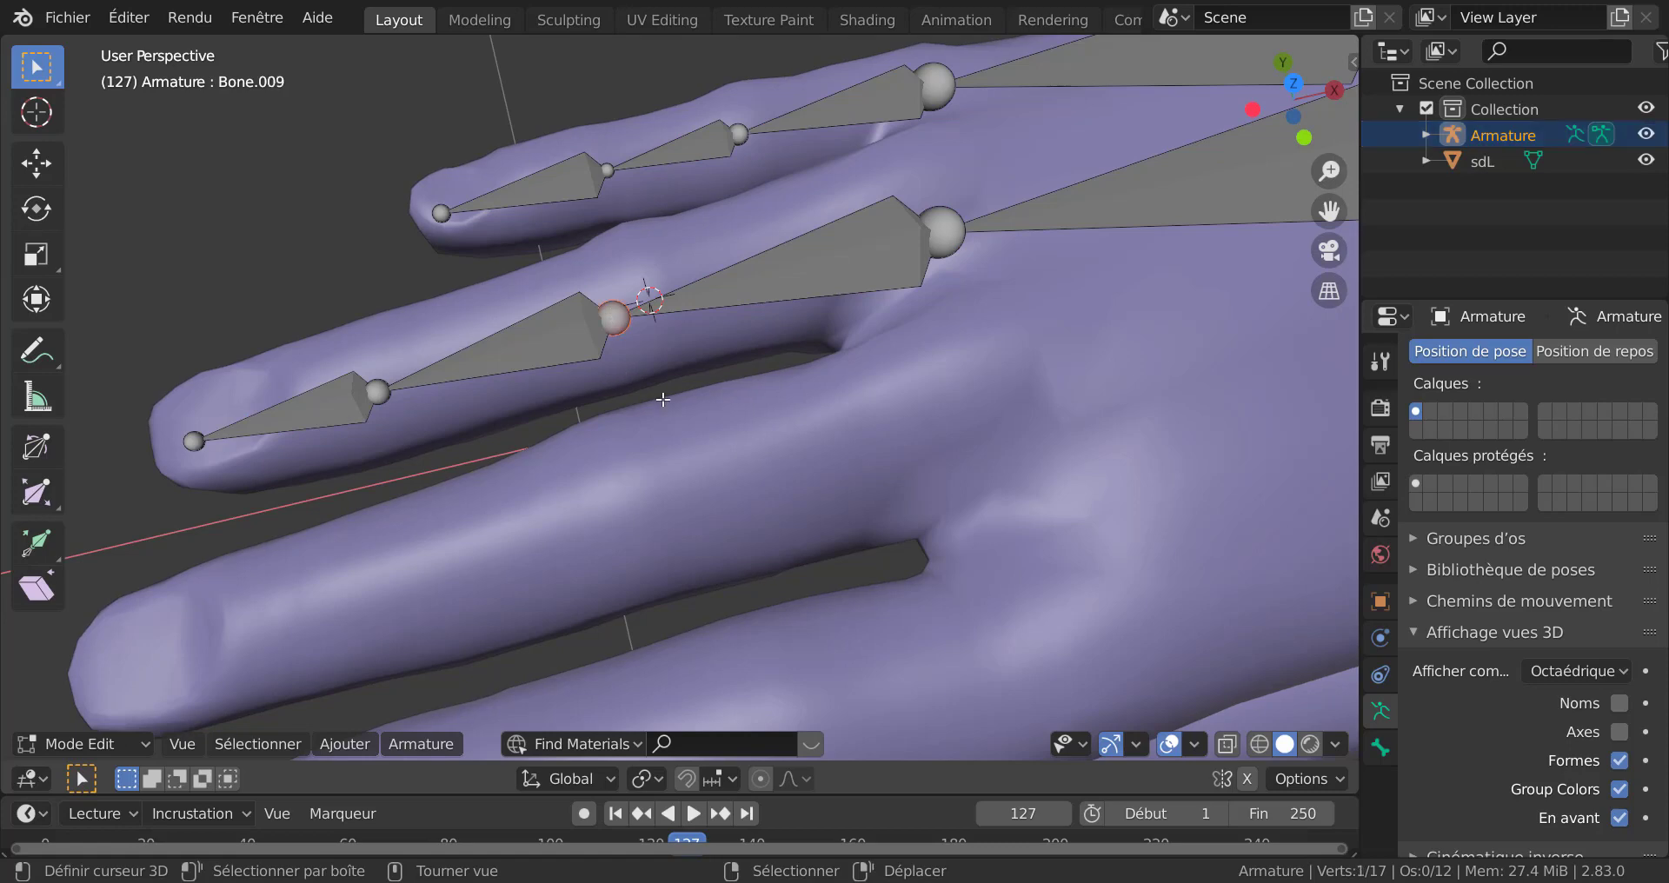
key("shift+s")
left_click(669, 267)
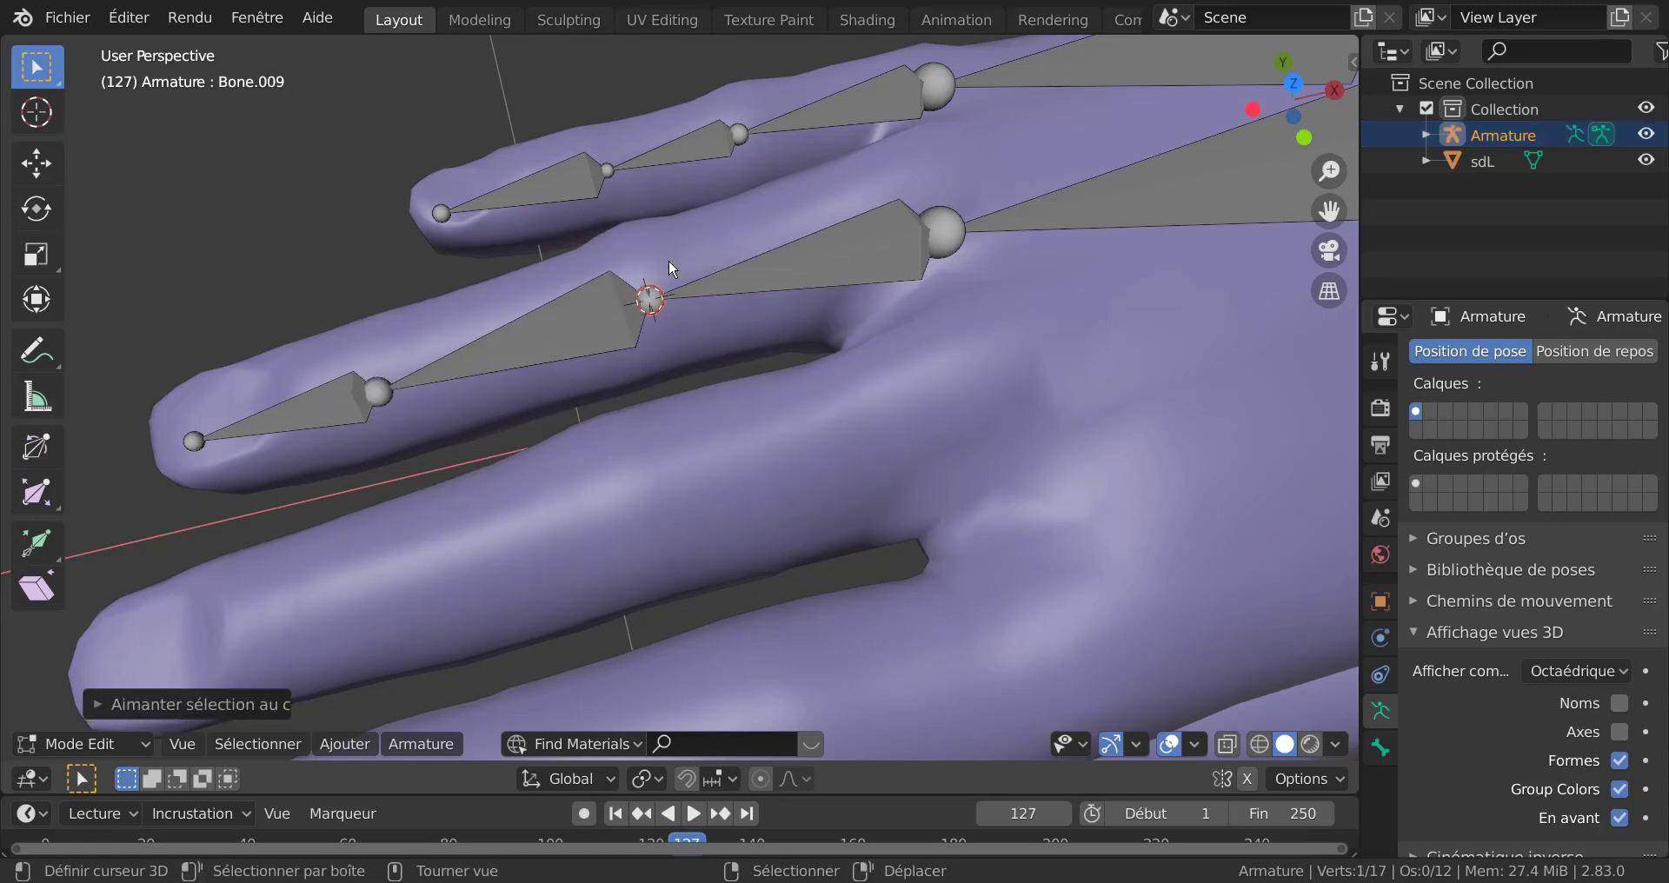
Step: Select the mesh edge loop around the ring finger's joint nearest the tip and snap the 3D cursor to it
middle_click_drag(635, 355, 617, 310)
key("Tab")
key("Tab")
key("Tab")
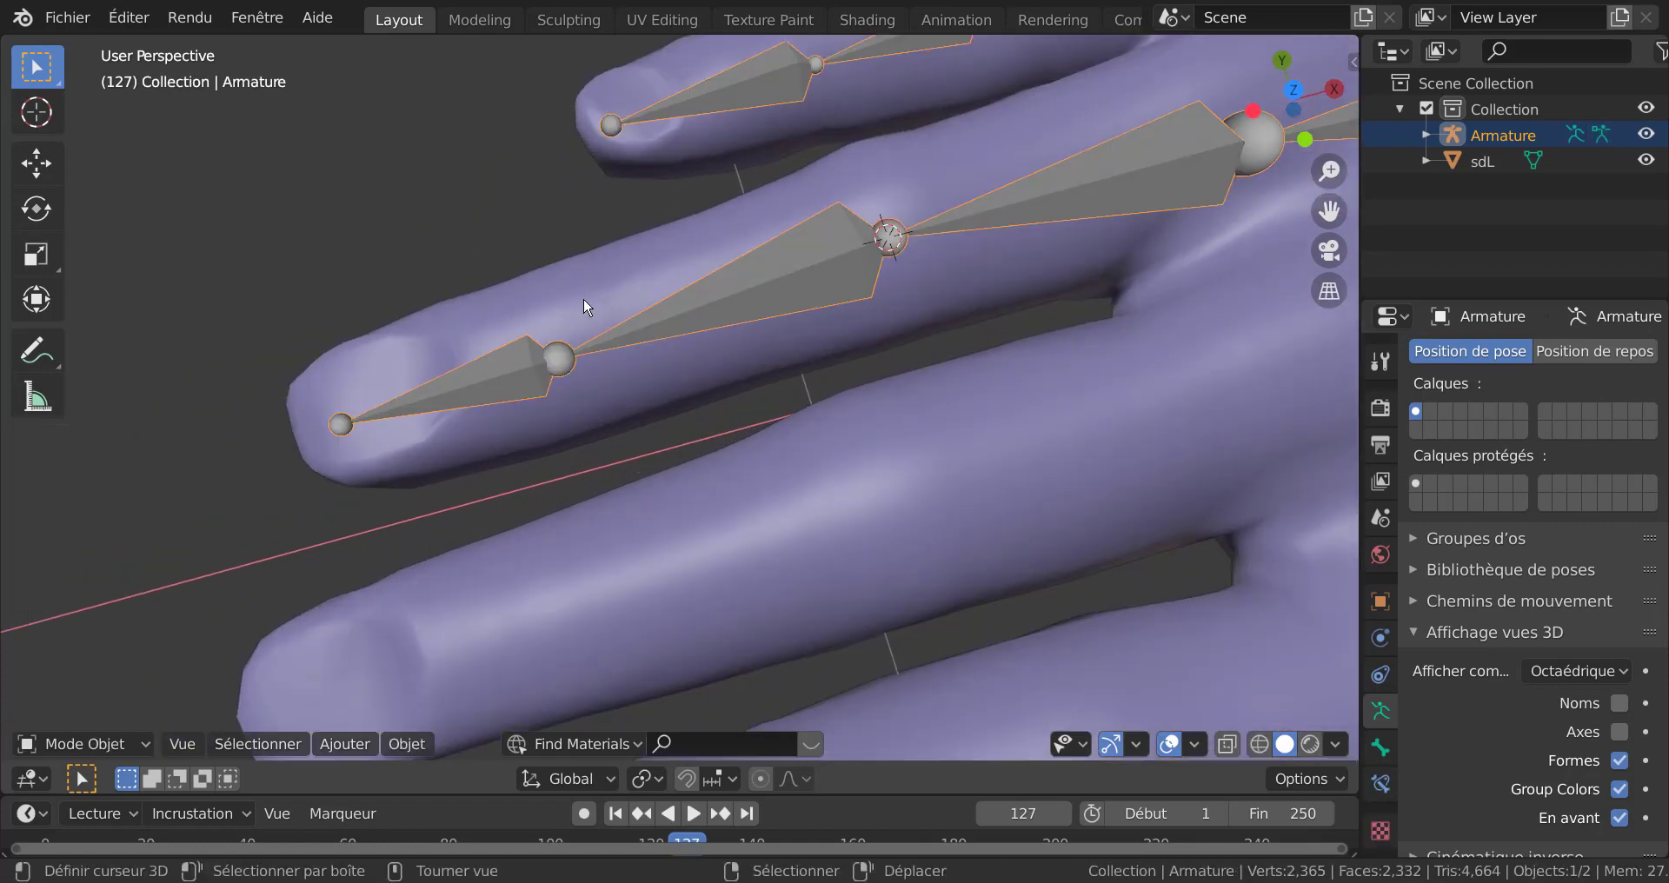
left_click(583, 298)
key("Tab")
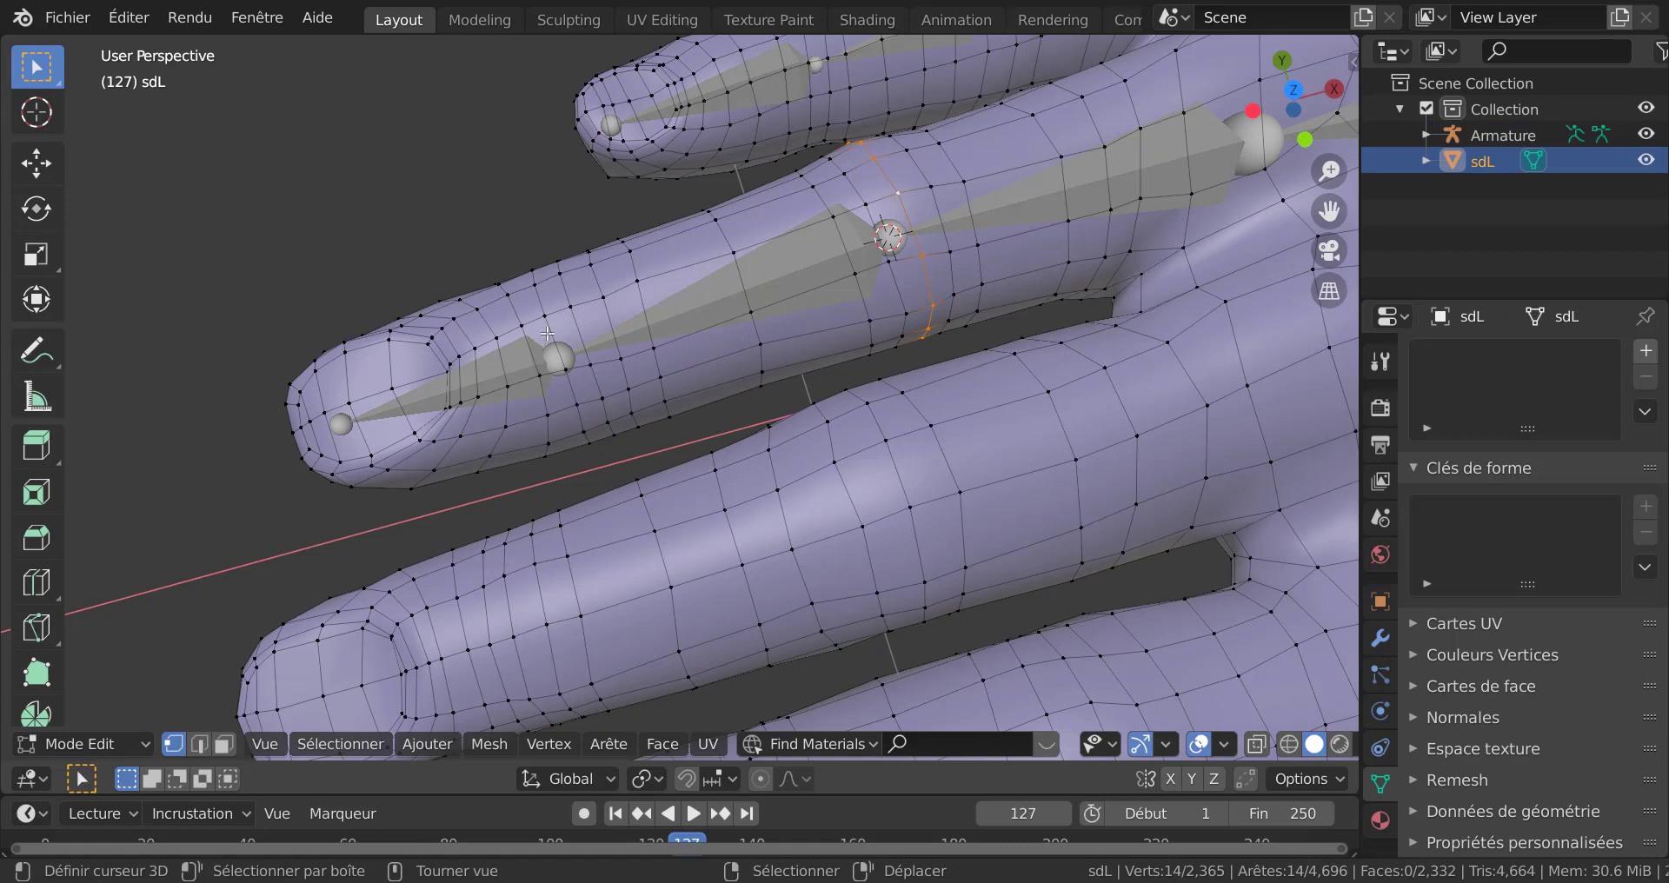
middle_click_drag(547, 333, 575, 361)
left_click(580, 365, "alt")
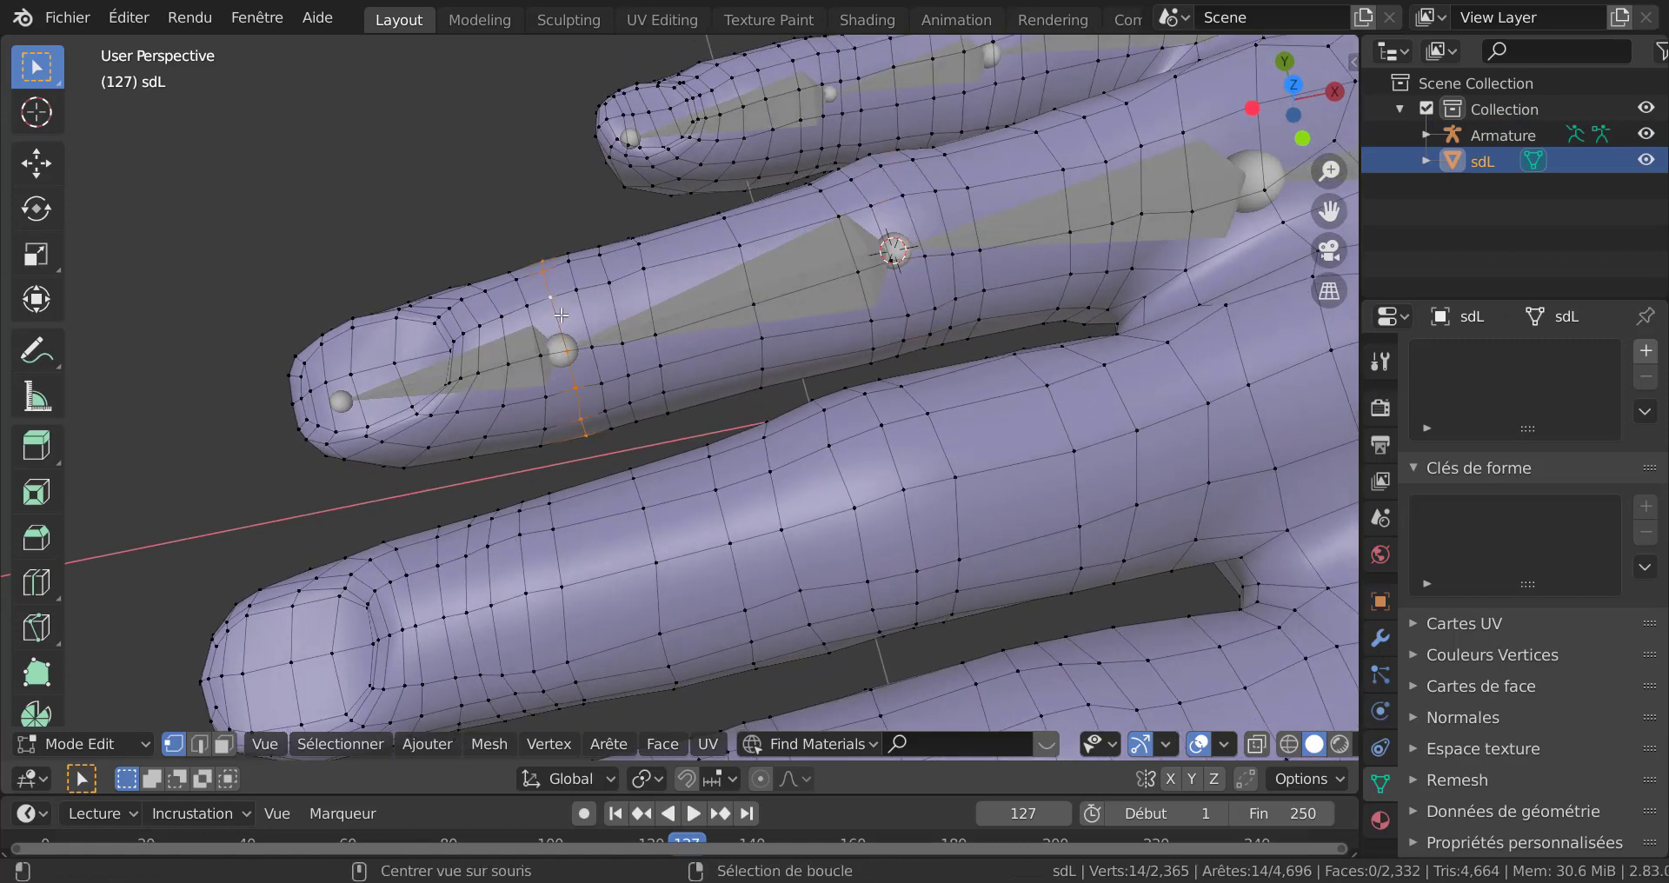
key("shift+s")
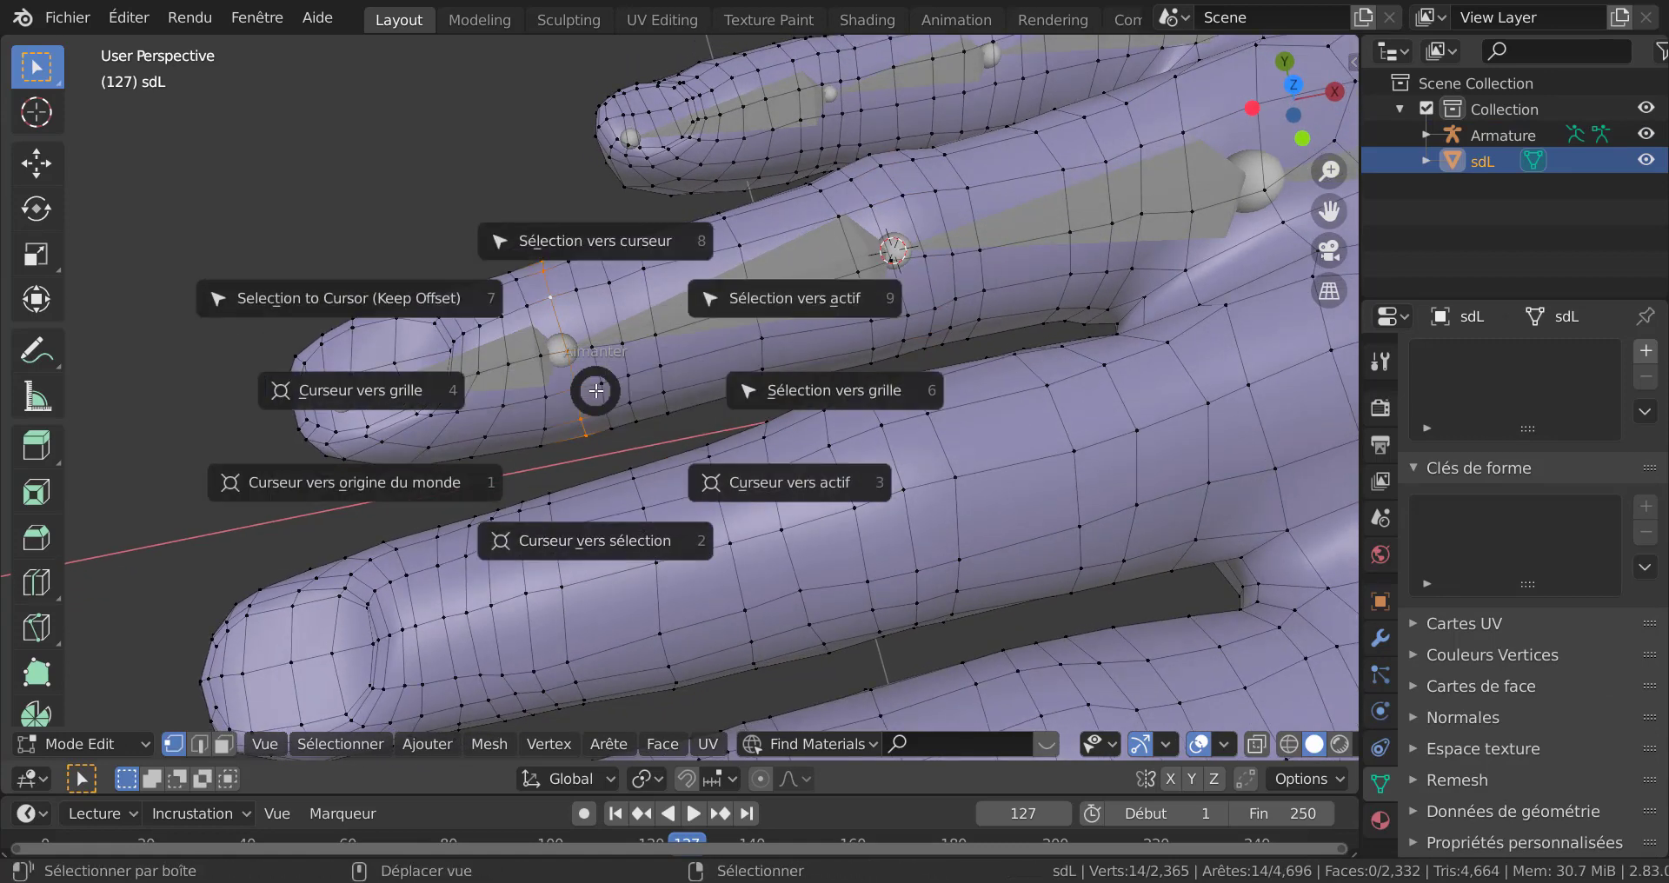
left_click(603, 540)
Step: Snap the armature joint at the base of the ring finger's fingertip bone to the 3D cursor
key("Tab")
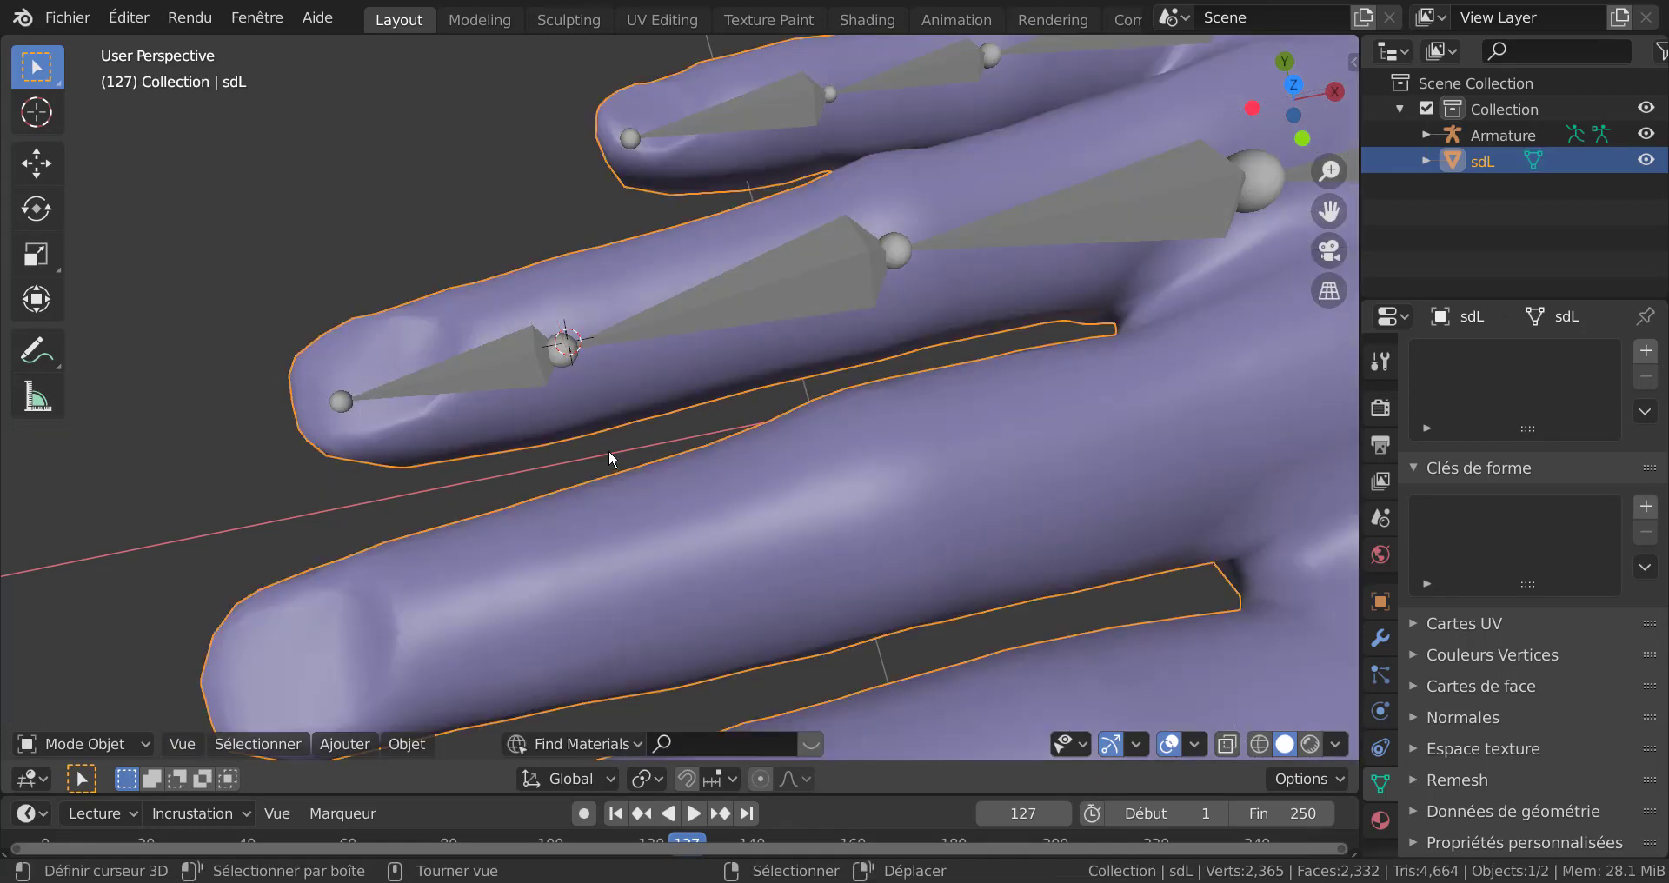
left_click(531, 365)
key("Tab")
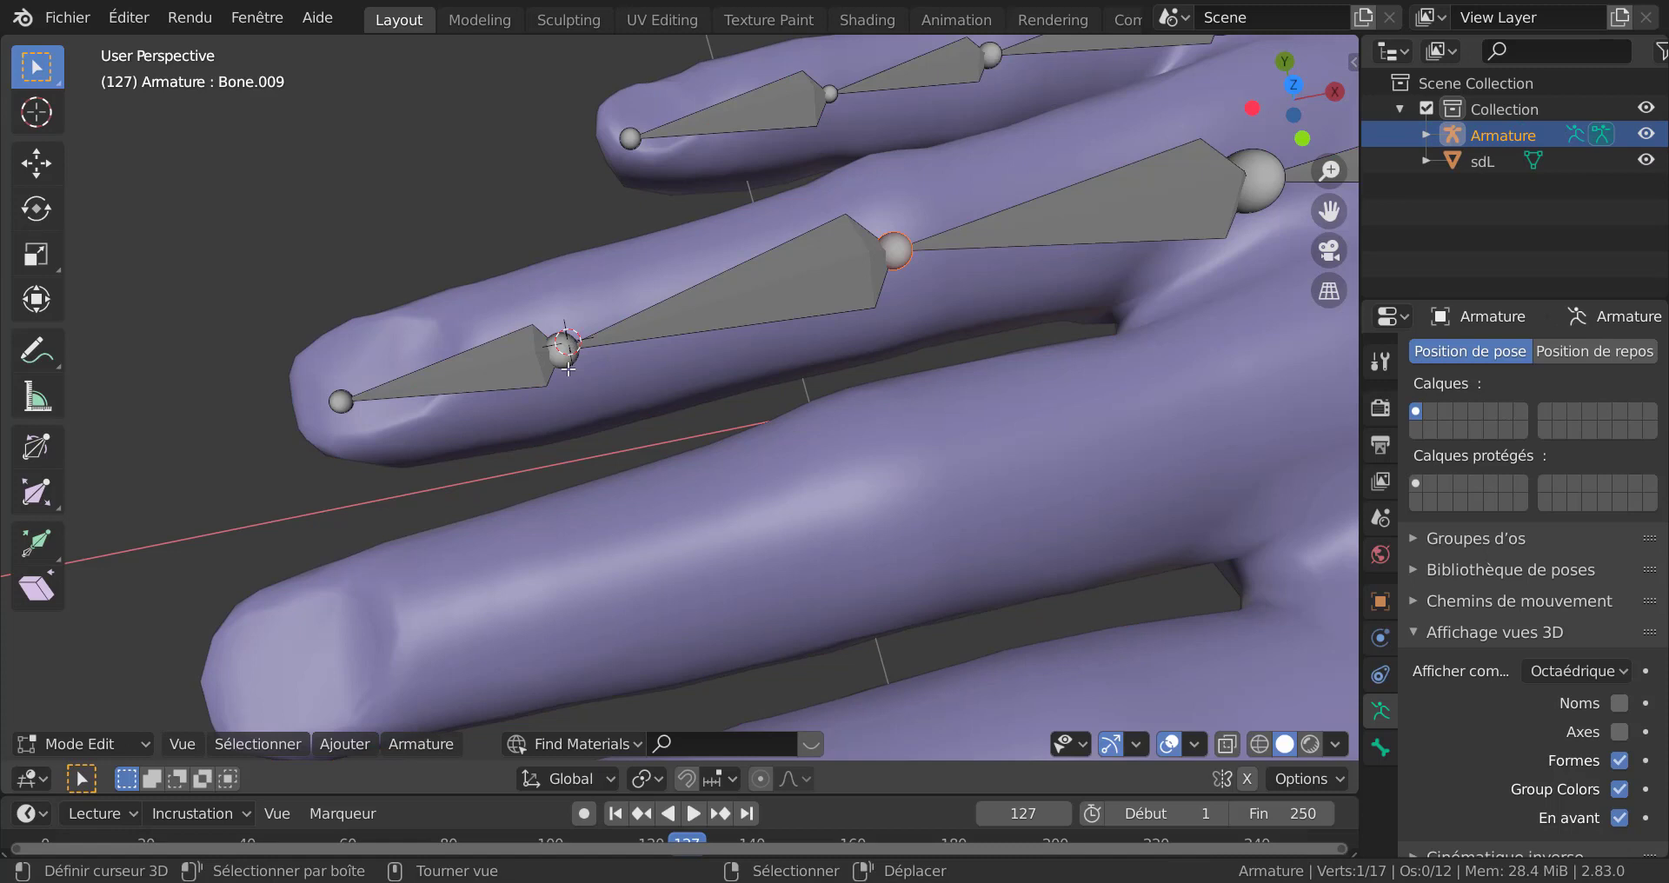
scroll(567, 369, "up", 1)
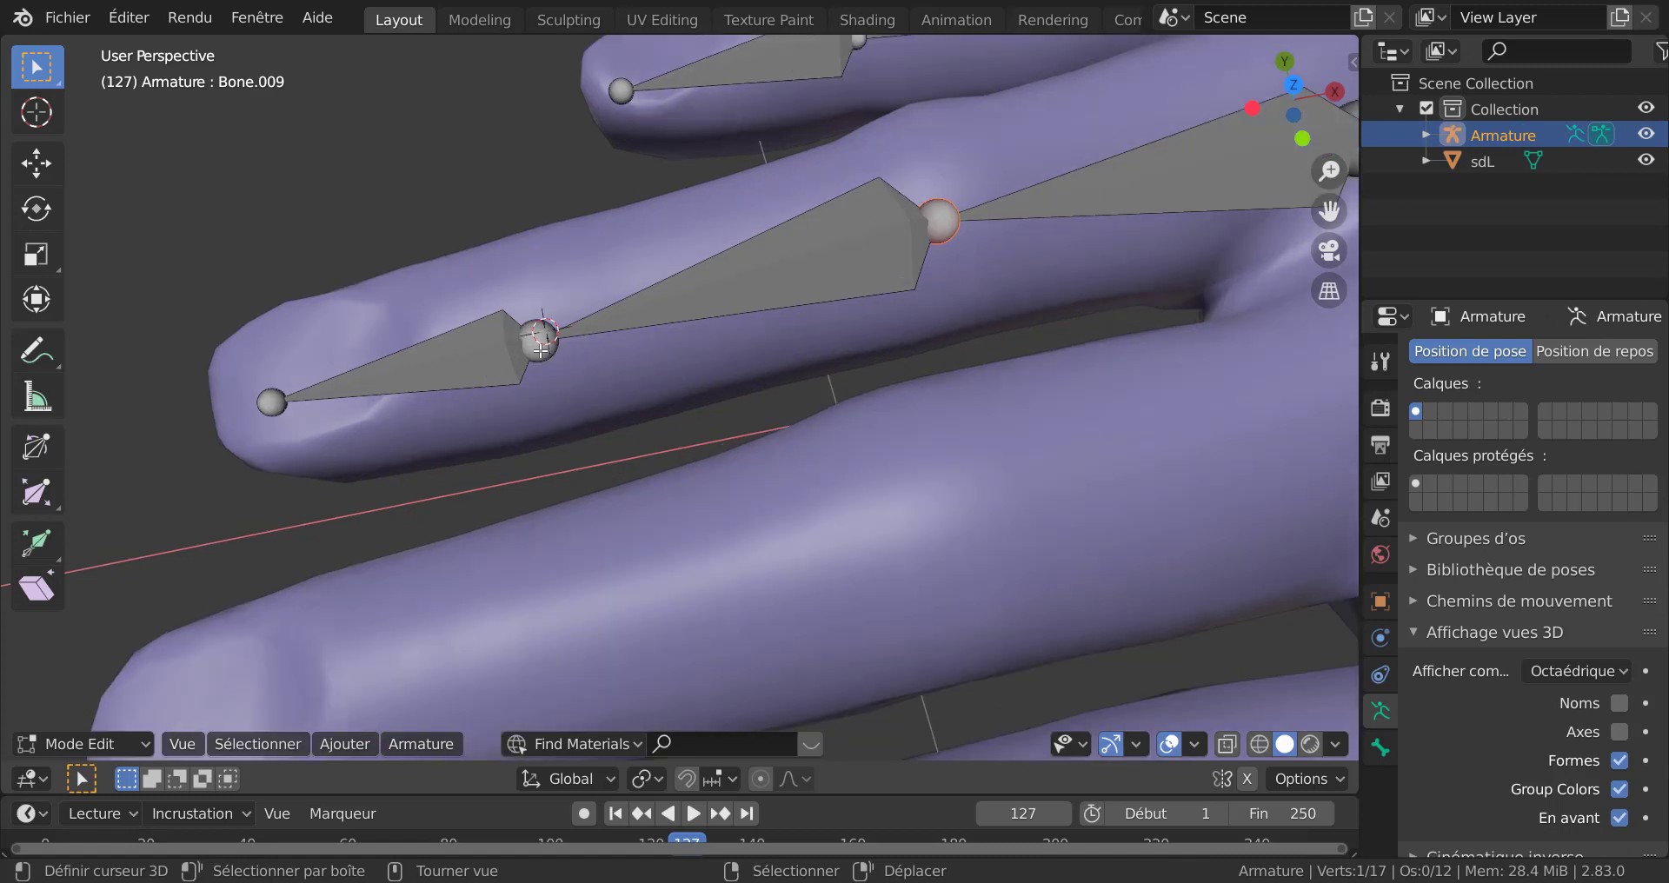
left_click(541, 348)
key("shift+s")
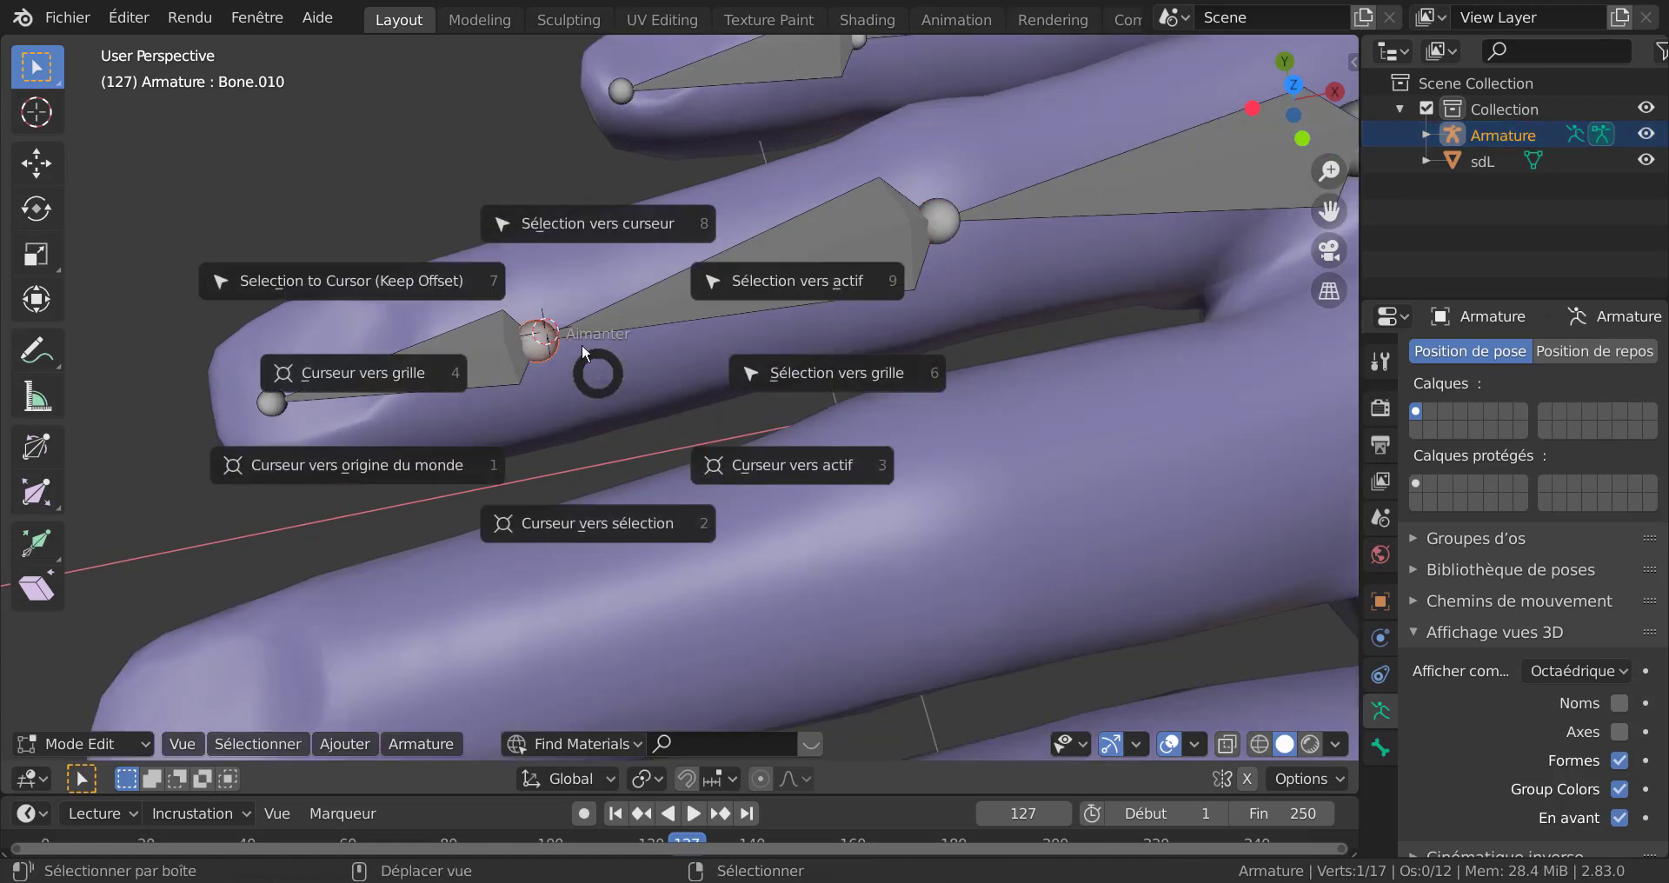
left_click(608, 223)
Step: In the top view, shift the joint between the ring finger and its palm bone about 0.009 m along Y
middle_click_drag(607, 225, 761, 405)
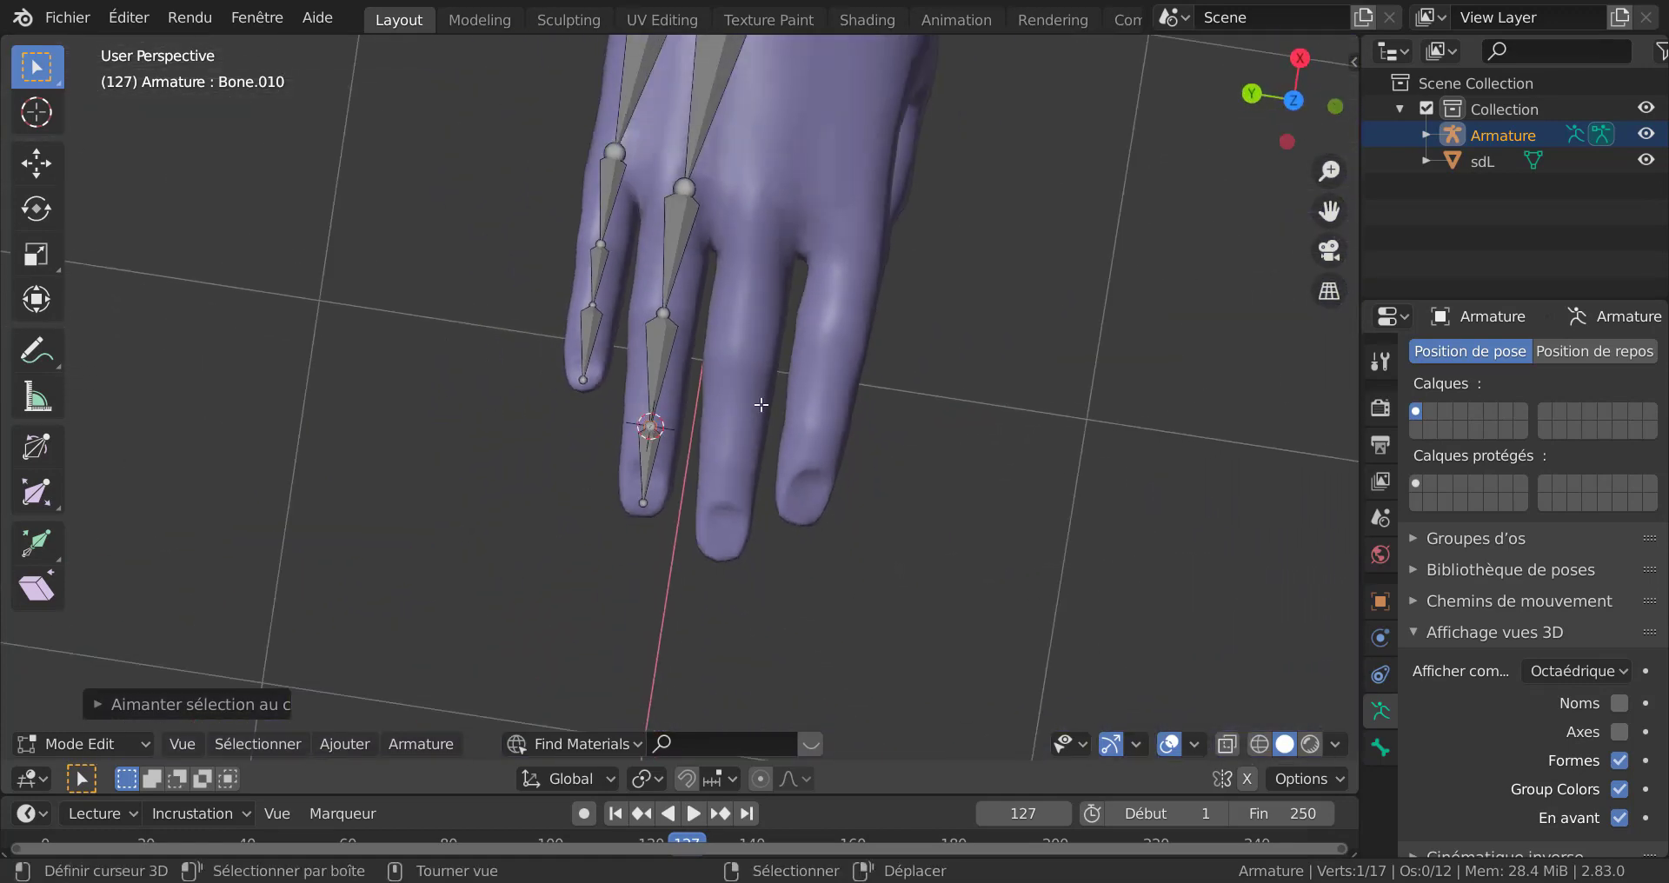
key("KP_7")
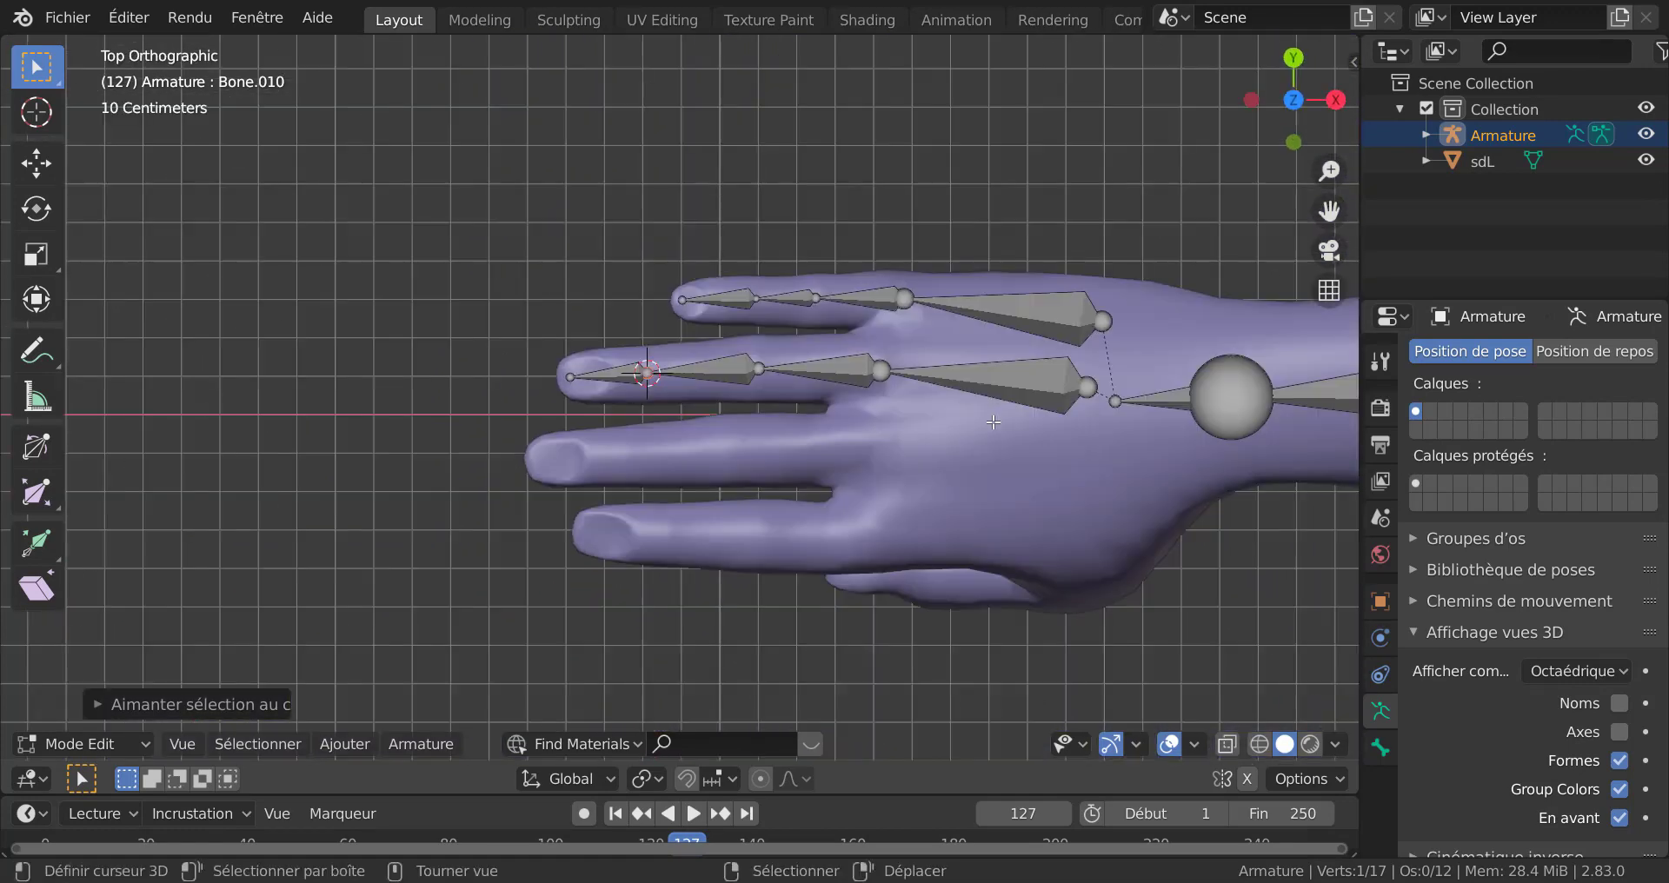
left_click(893, 374)
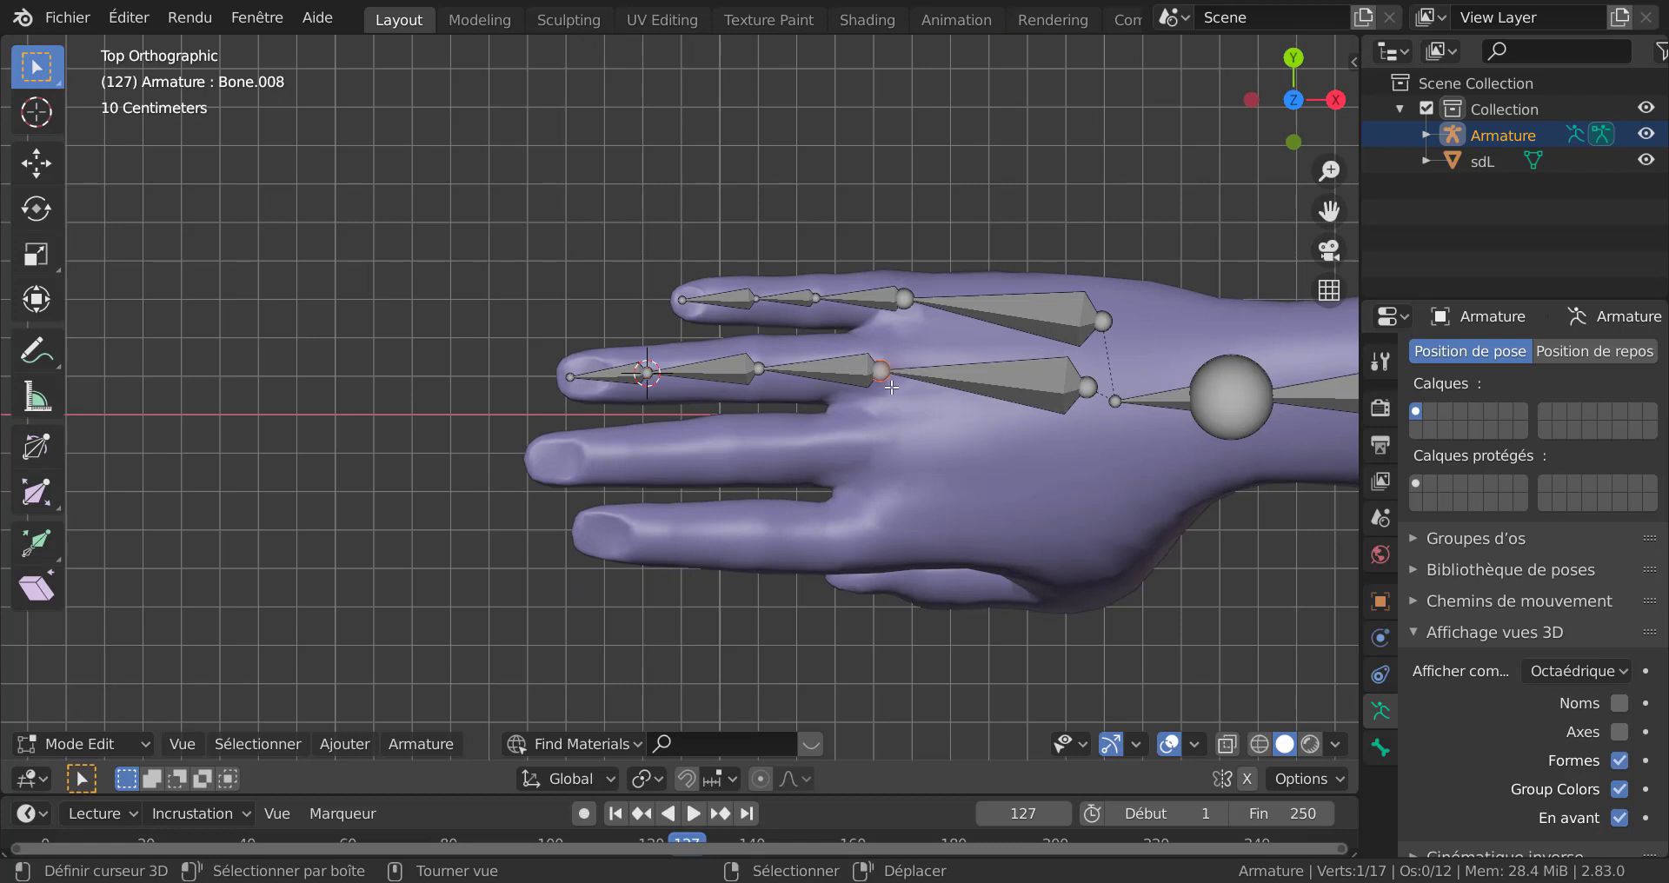
key("g")
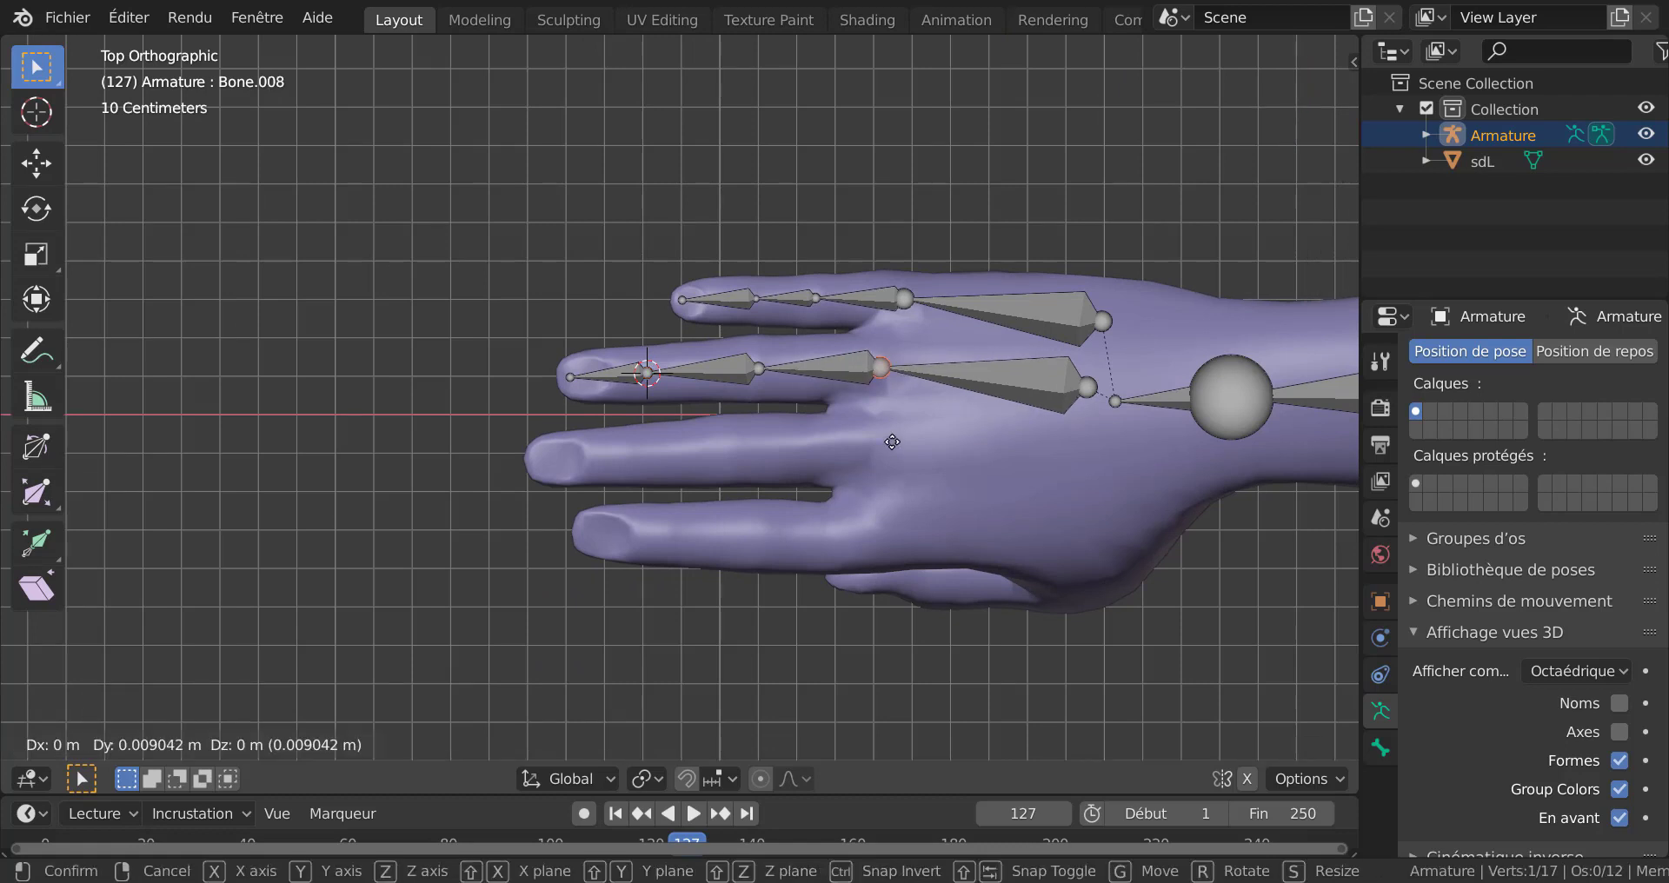
left_click(893, 441)
Step: Duplicate the ring finger's palm bone and three finger bones, placing the copy about 0.22 m away on the middle finger
right_click(938, 382)
right_click(813, 378, "shift")
right_click(729, 374, "shift")
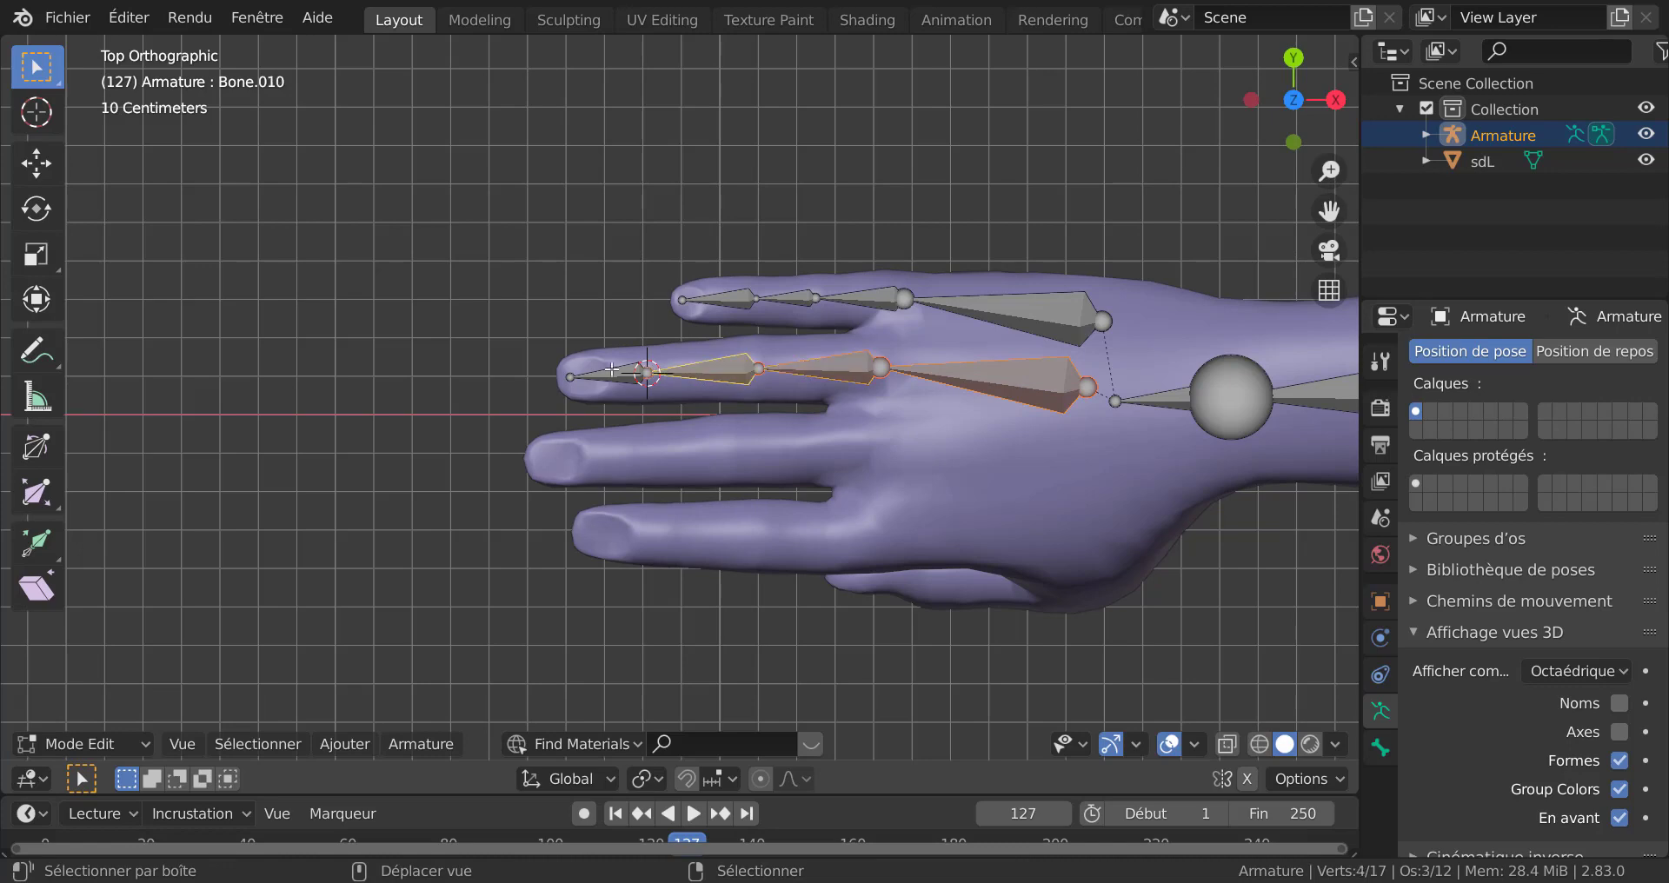
right_click(613, 372, "shift")
scroll(863, 448, "down", 1)
scroll(863, 449, "down", 1)
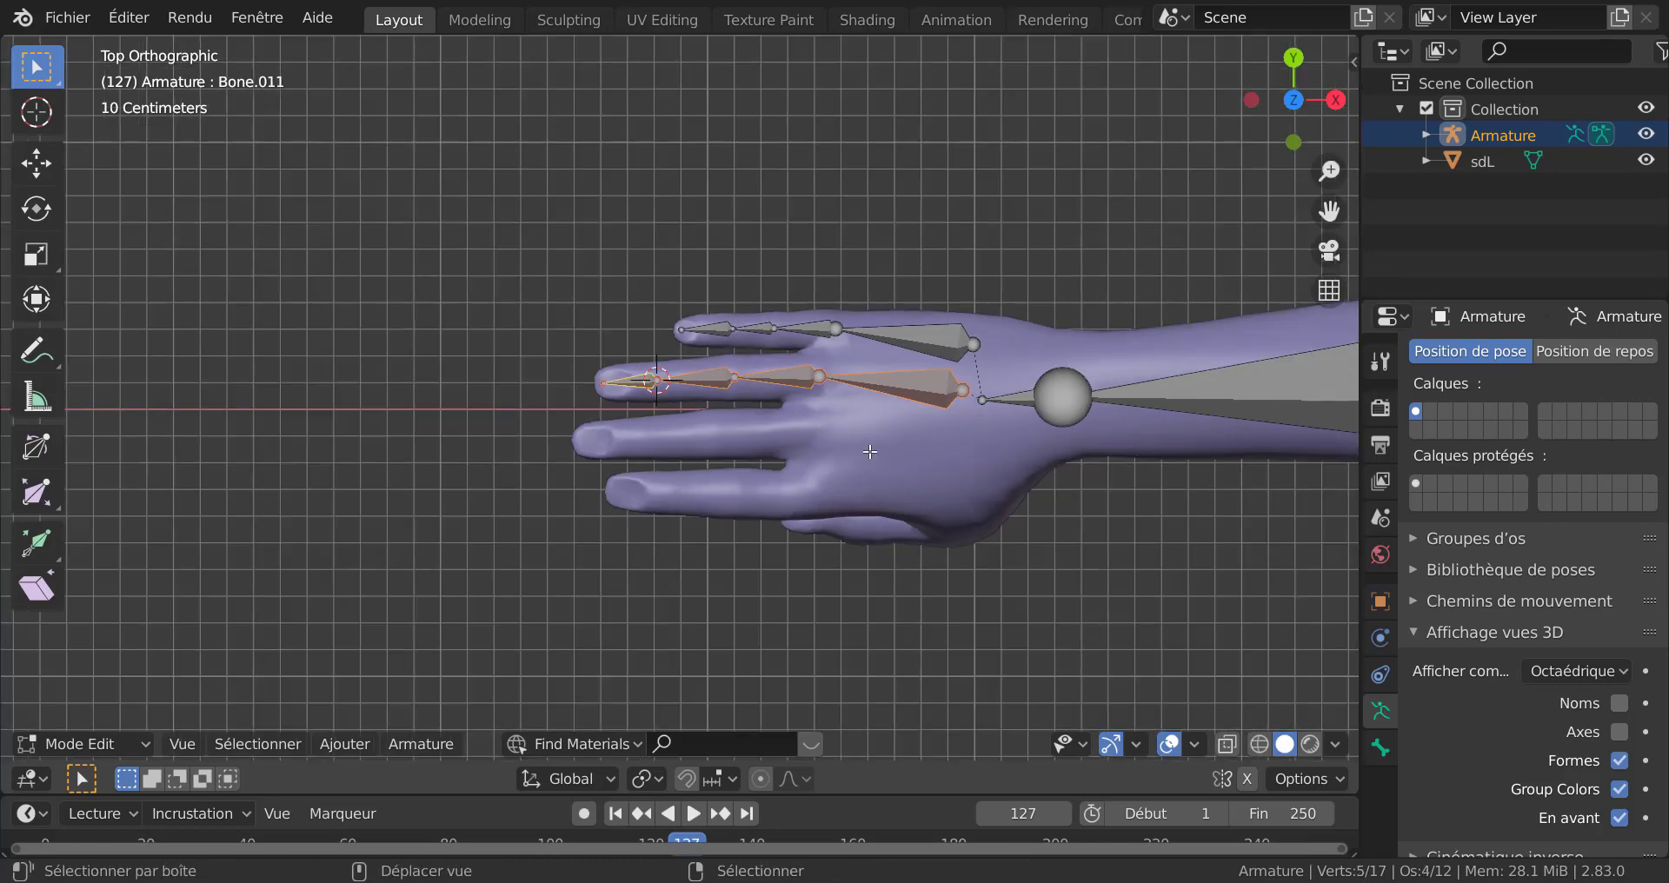
key("shift+d")
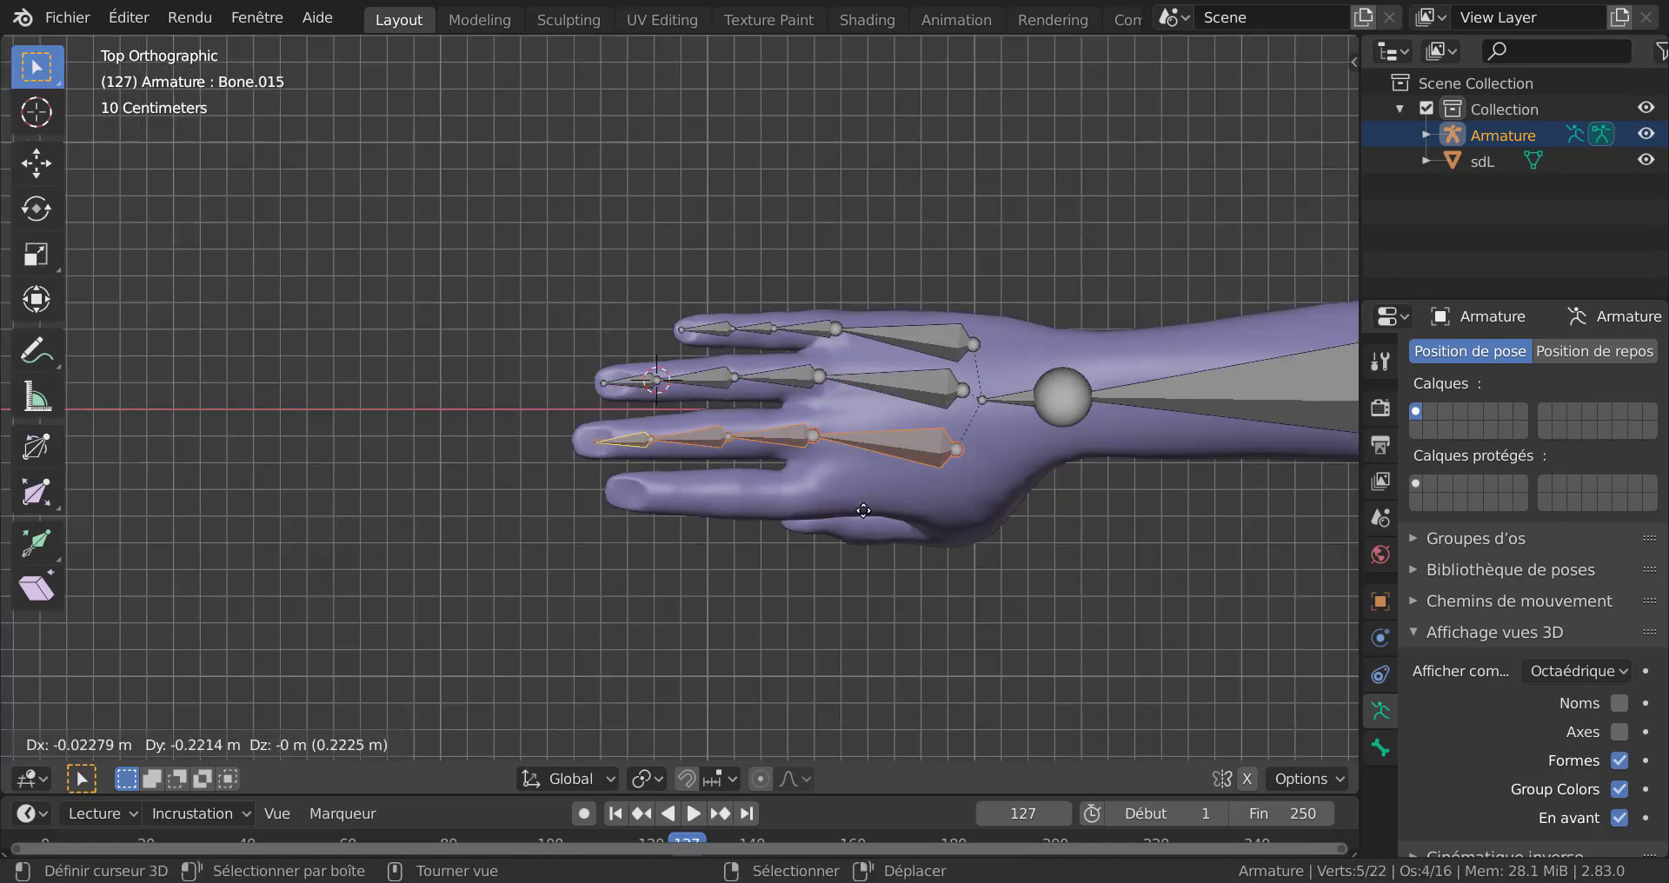
left_click(863, 510)
Step: Move the wrist-side joint of the middle finger's palm bone closer to the wrist bone
left_click(958, 452)
key("g")
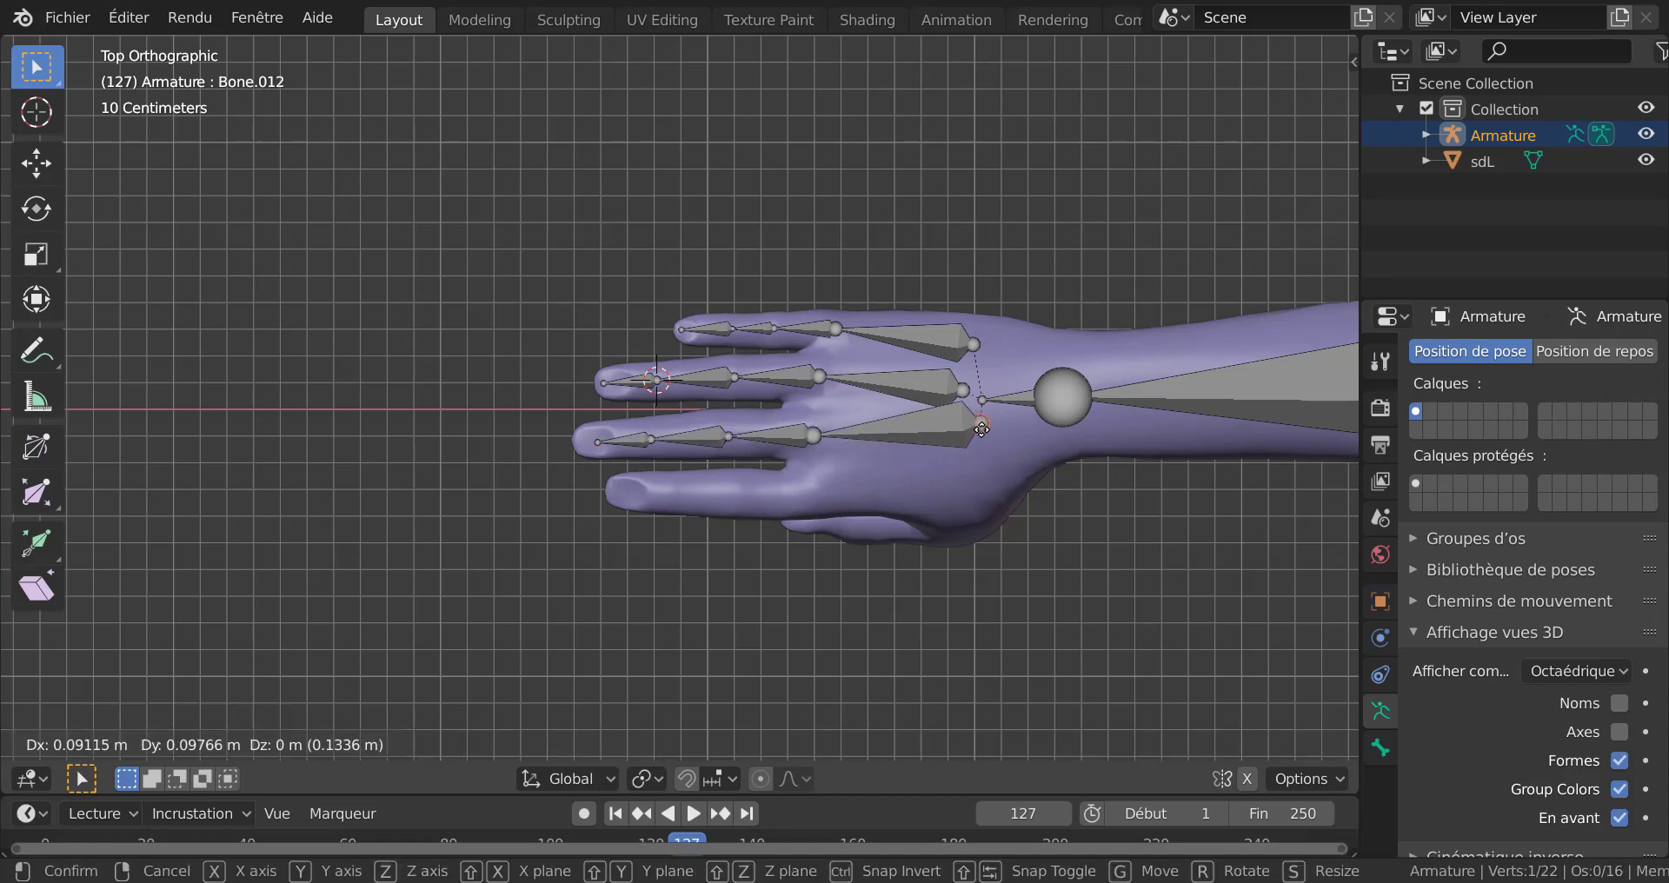
left_click(969, 441)
Step: Shift the middle finger's fingertip bone to the end of the finger and move its middle joint about 0.08 m toward the tip
scroll(887, 505, "up", 1)
scroll(887, 505, "up", 2)
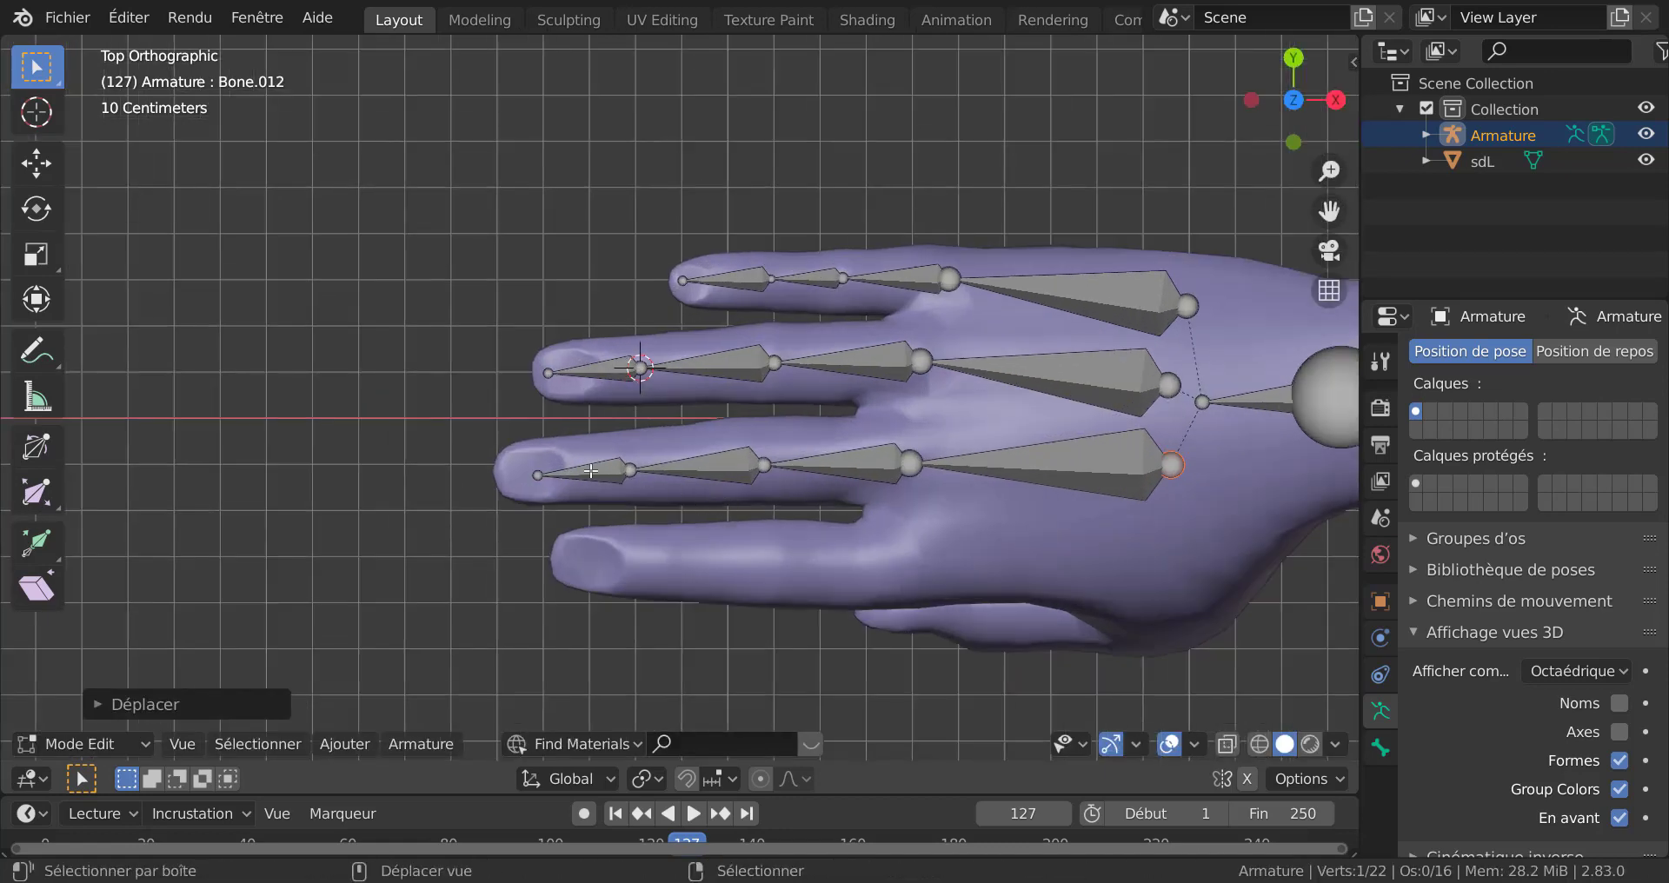
left_click(608, 473)
key("g")
left_click(571, 472)
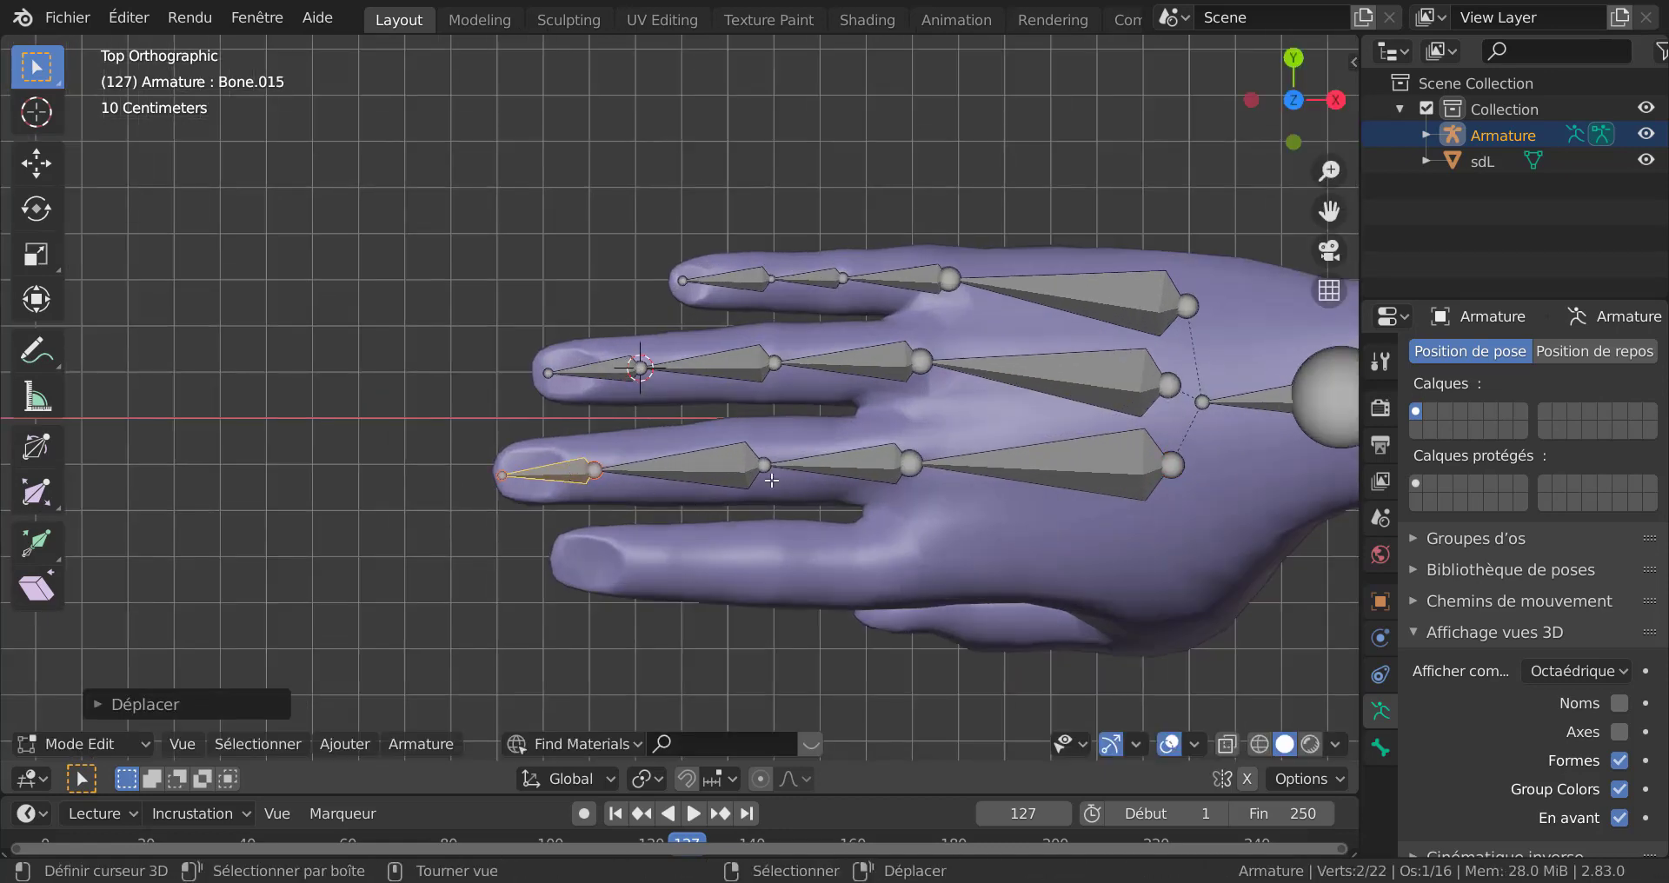
left_click(766, 469)
key("g")
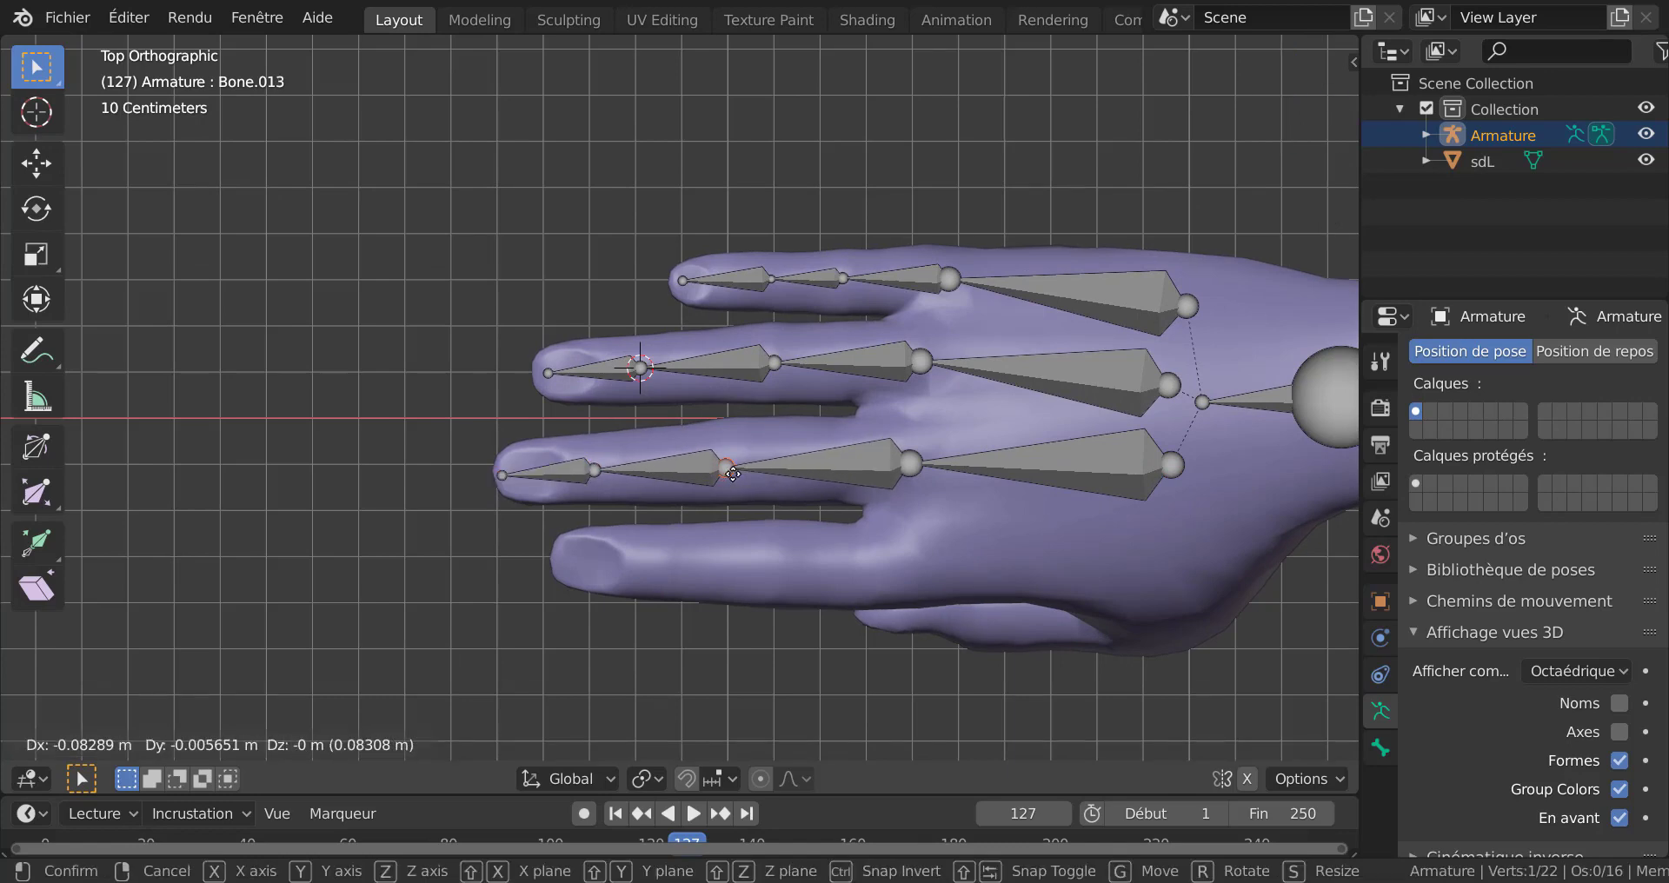
left_click(734, 471)
Step: Check the middle finger chain from the side, then duplicate its four bones and place the copy about 0.20 m away on the index finger
middle_click_drag(965, 515, 1080, 316)
scroll(934, 313, "up", 5)
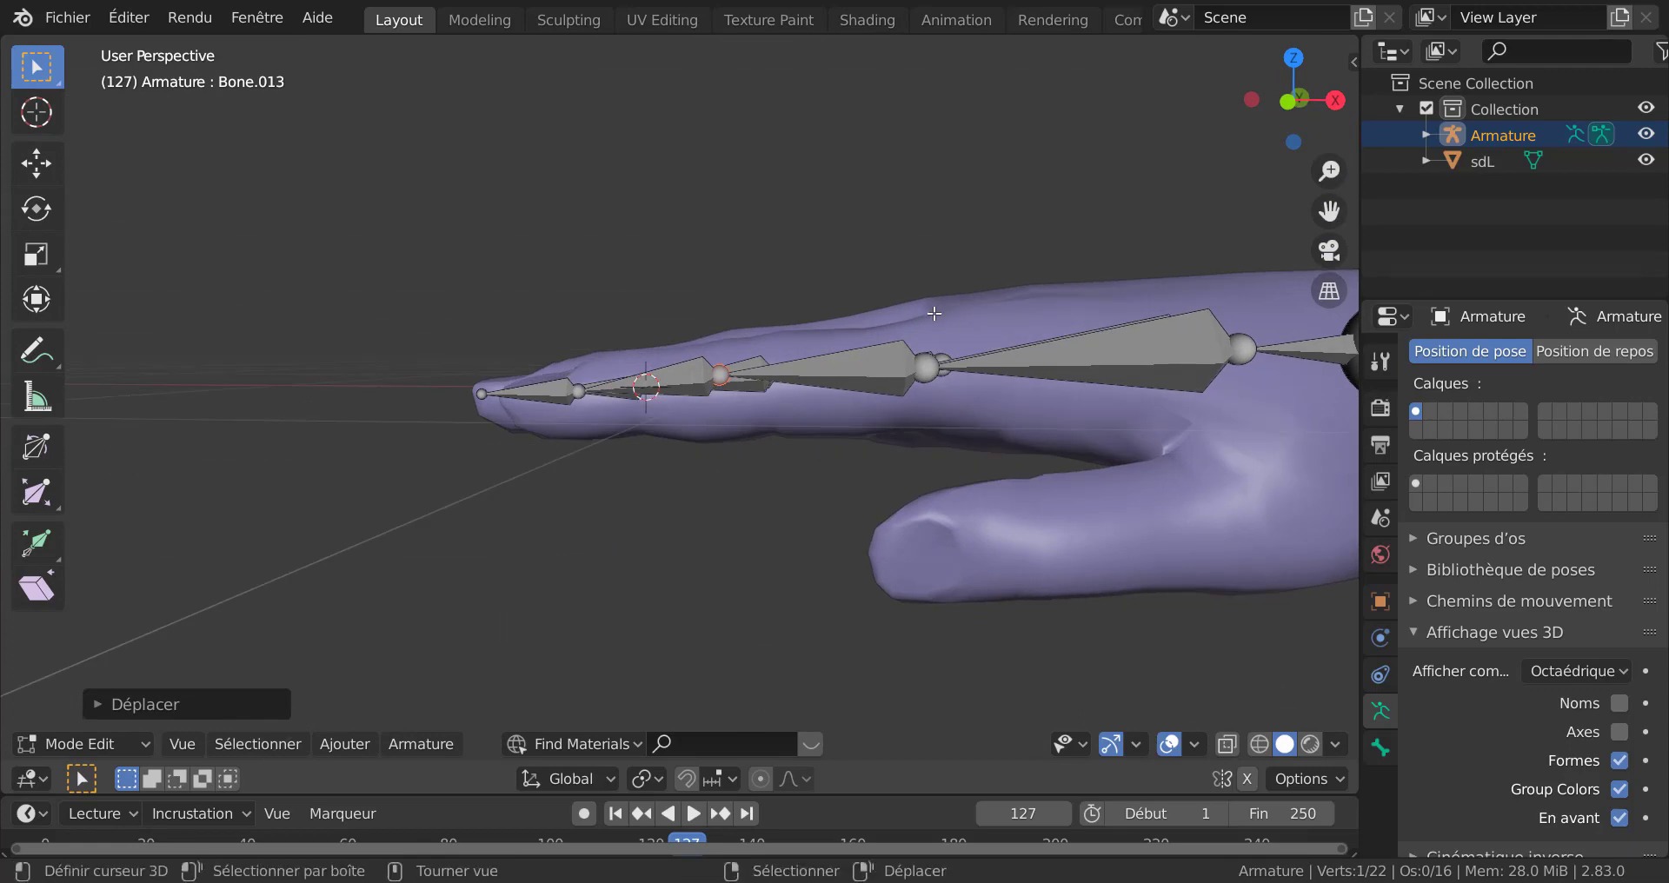
middle_click_drag(886, 446, 949, 576)
left_click(870, 452, "shift")
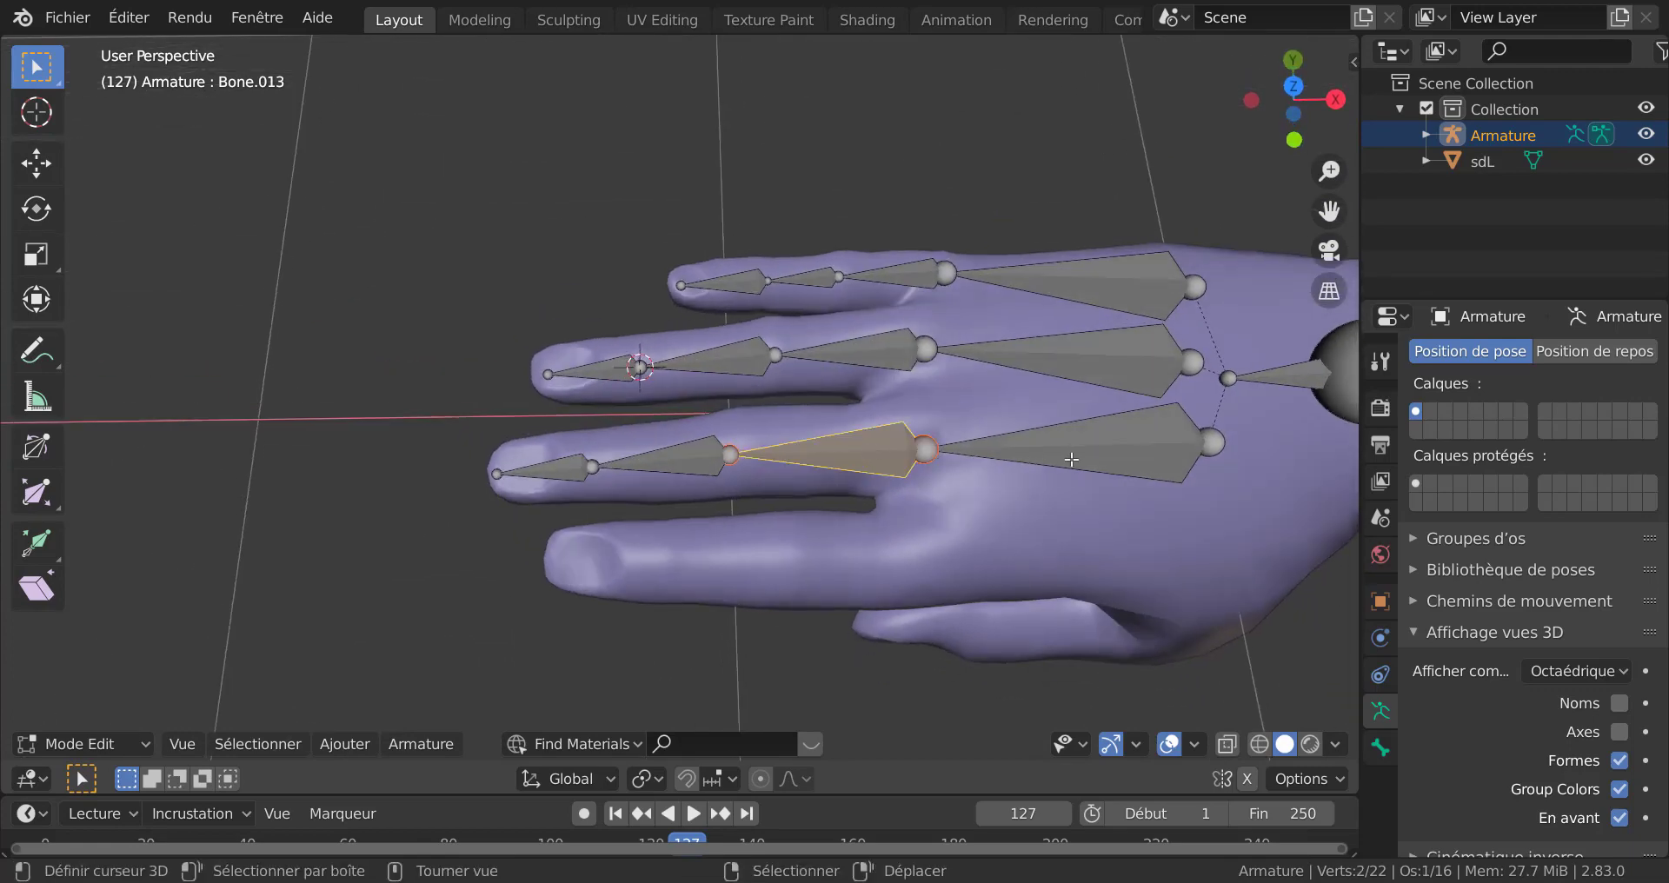
left_click(1072, 461, "shift")
left_click(673, 457, "shift")
left_click(541, 469, "shift")
scroll(643, 535, "down", 4)
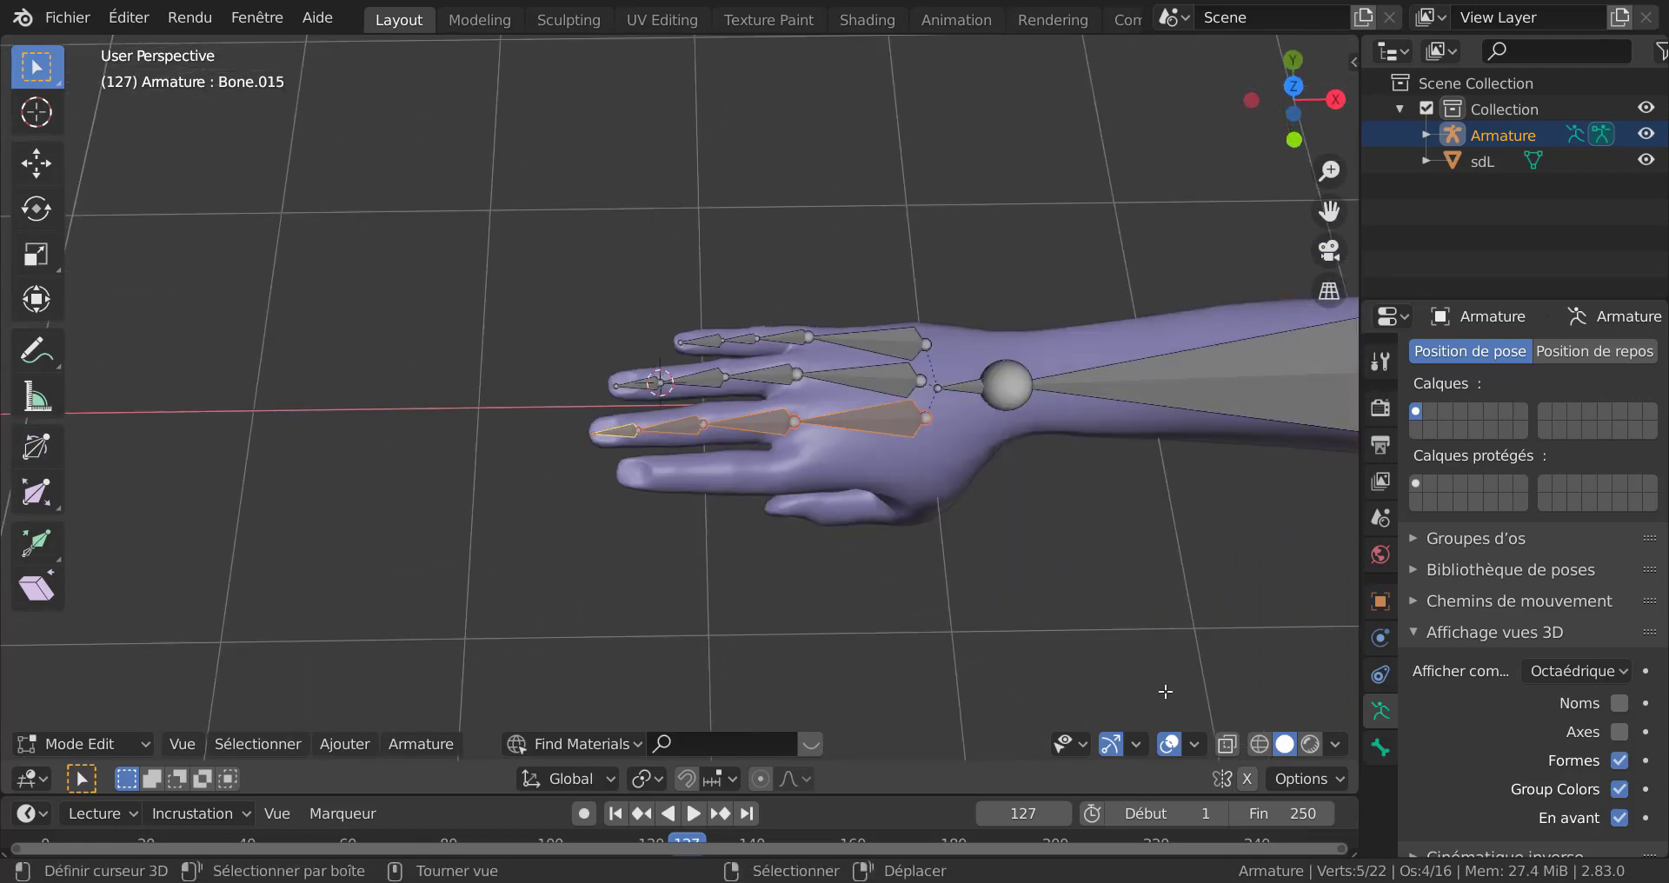
key("KP_7")
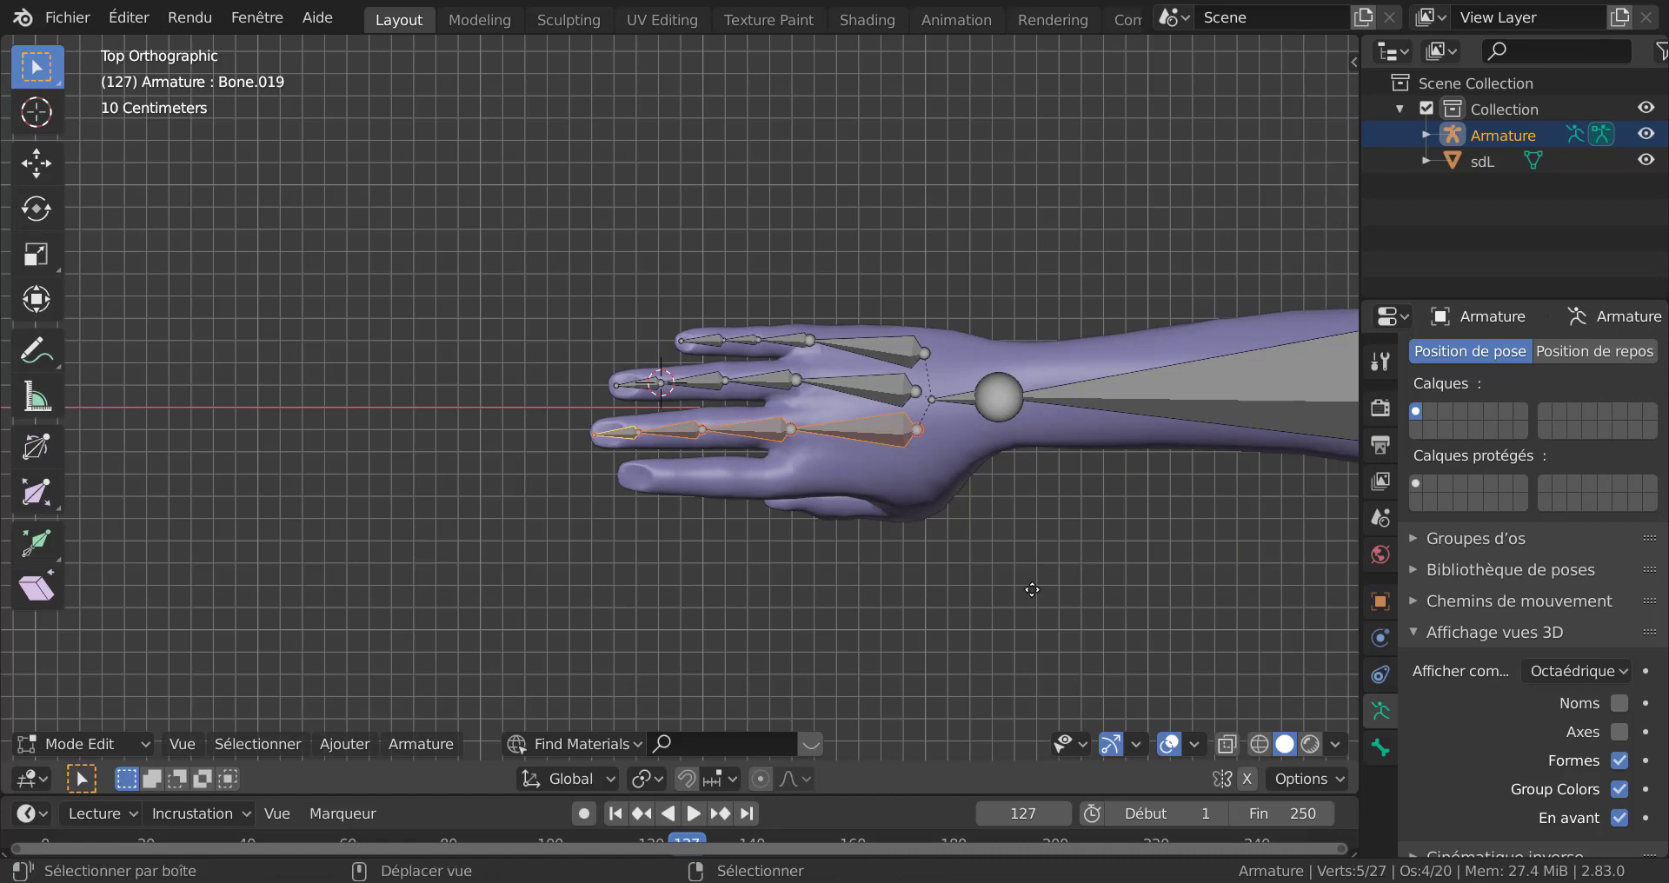
key("shift+d")
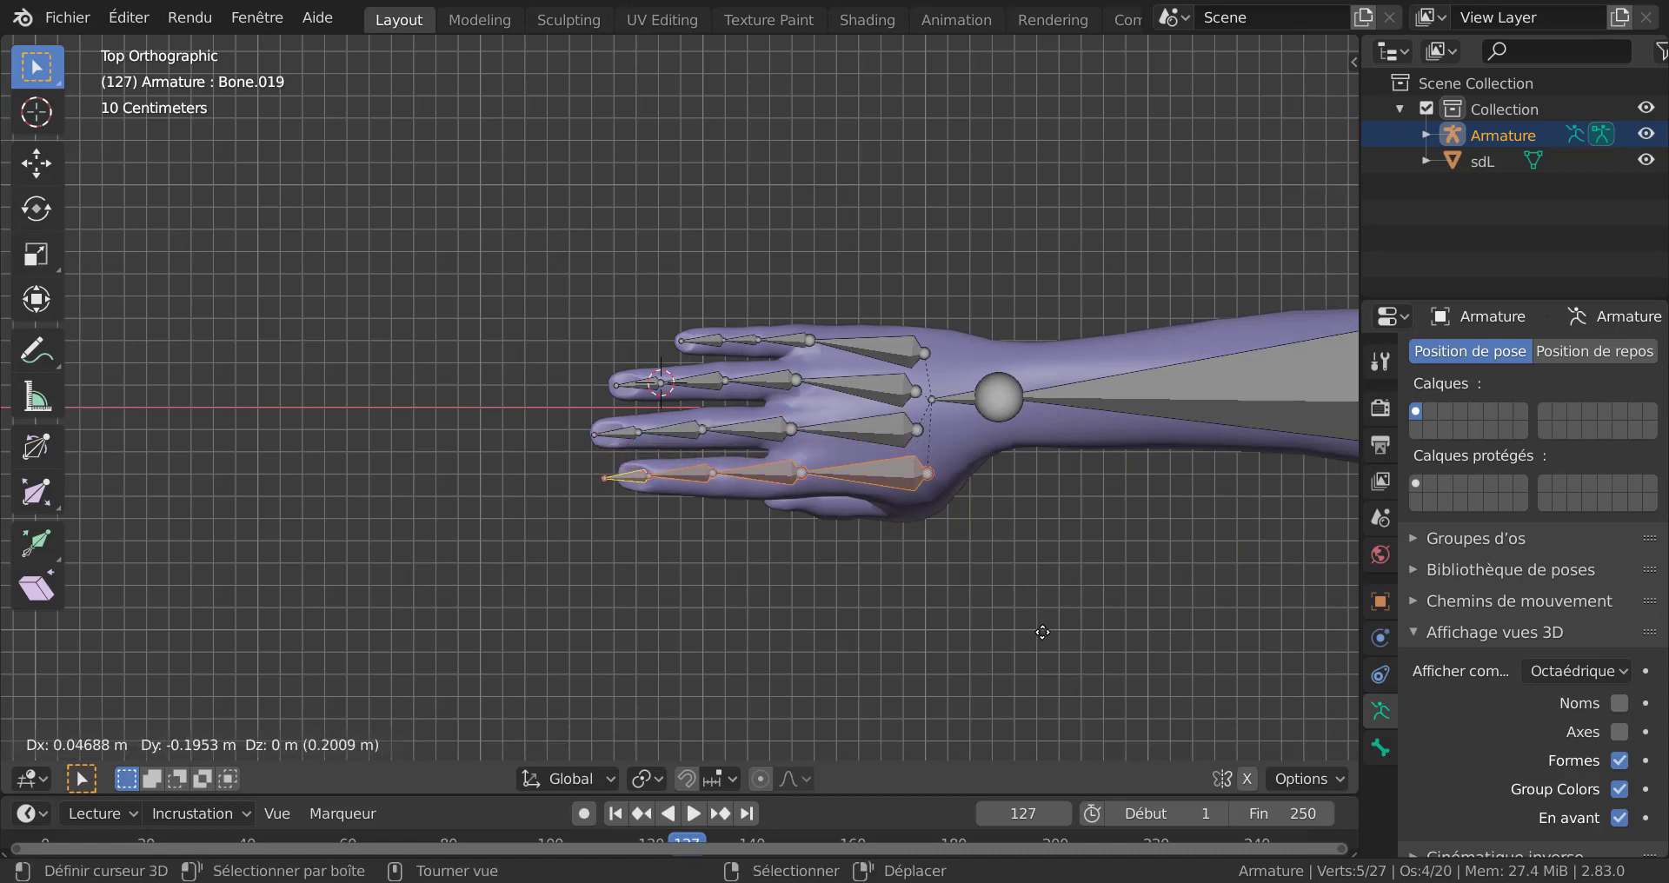
left_click(1042, 632)
Step: Pull the index finger's fingertip bone back inside the finger and shift its middle joint toward the palm to match the knuckle
scroll(663, 615, "up", 4)
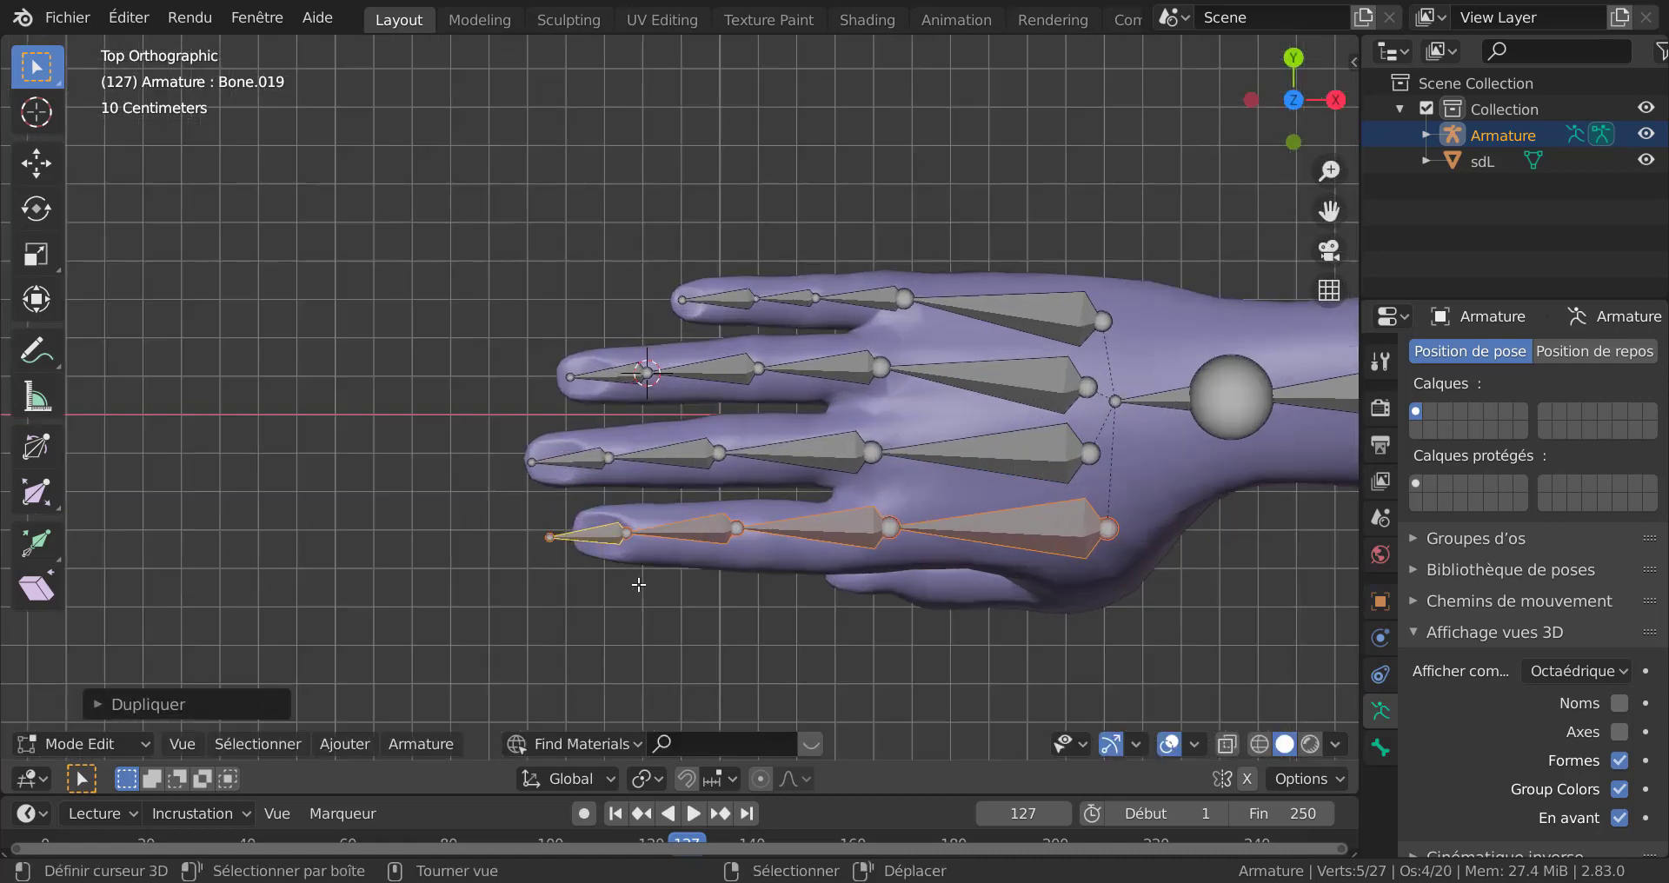
right_click_drag(573, 559, 611, 553)
right_click_drag(757, 561, 787, 561)
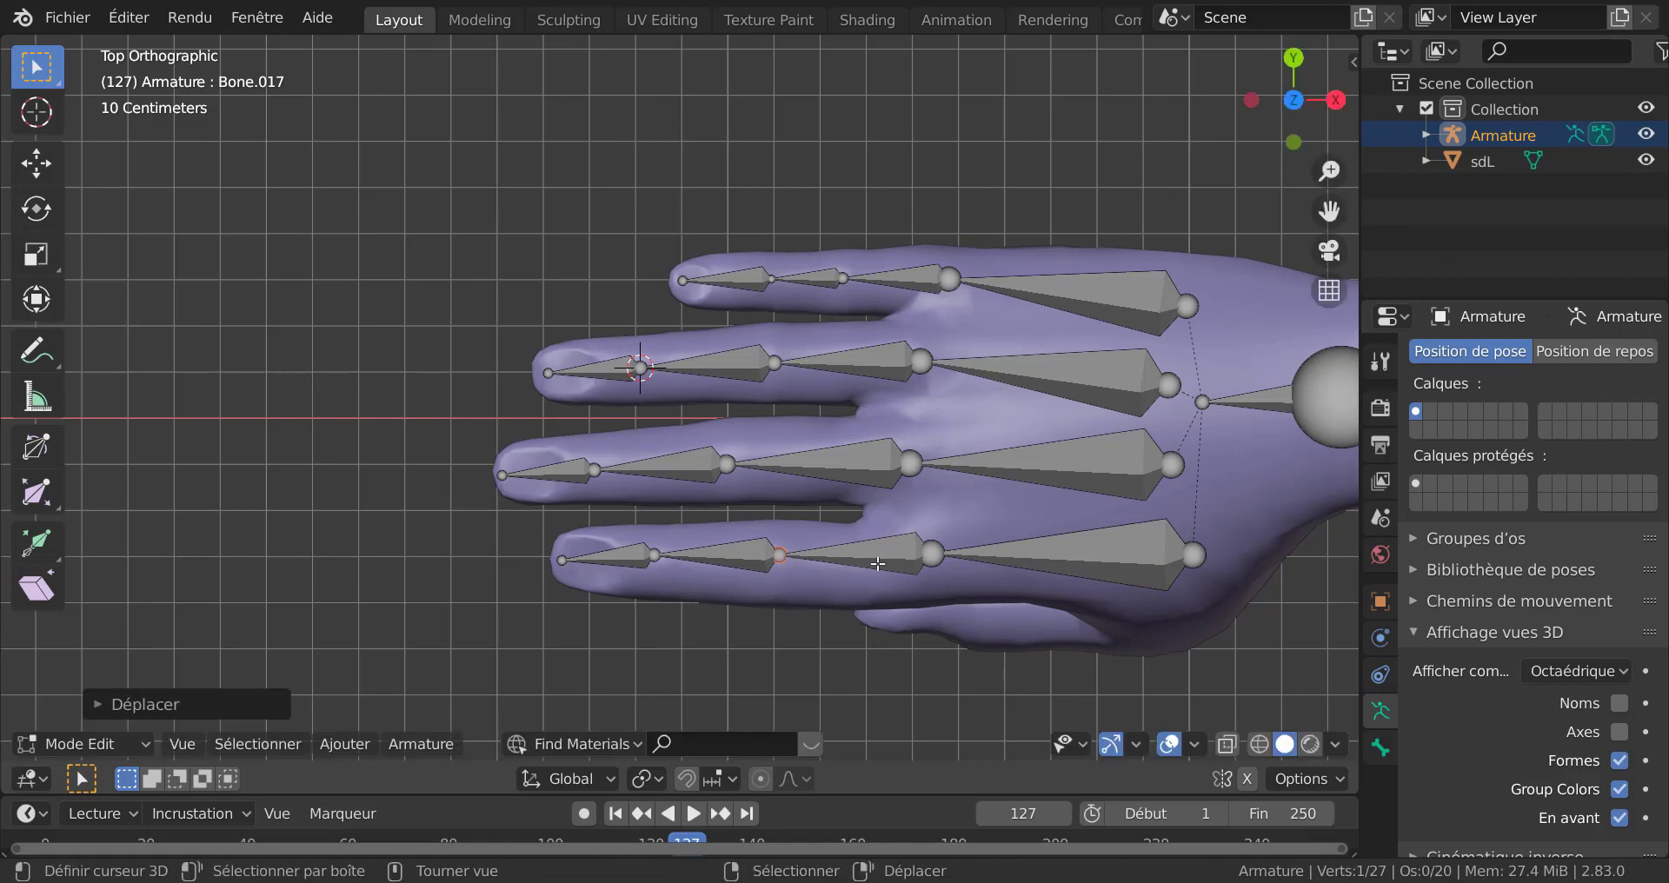
Step: Shift the index finger's base knuckle toward the fingertip and align the wrist-side joints of all four palm bones farther from the wrist
right_click_drag(944, 553, 917, 546)
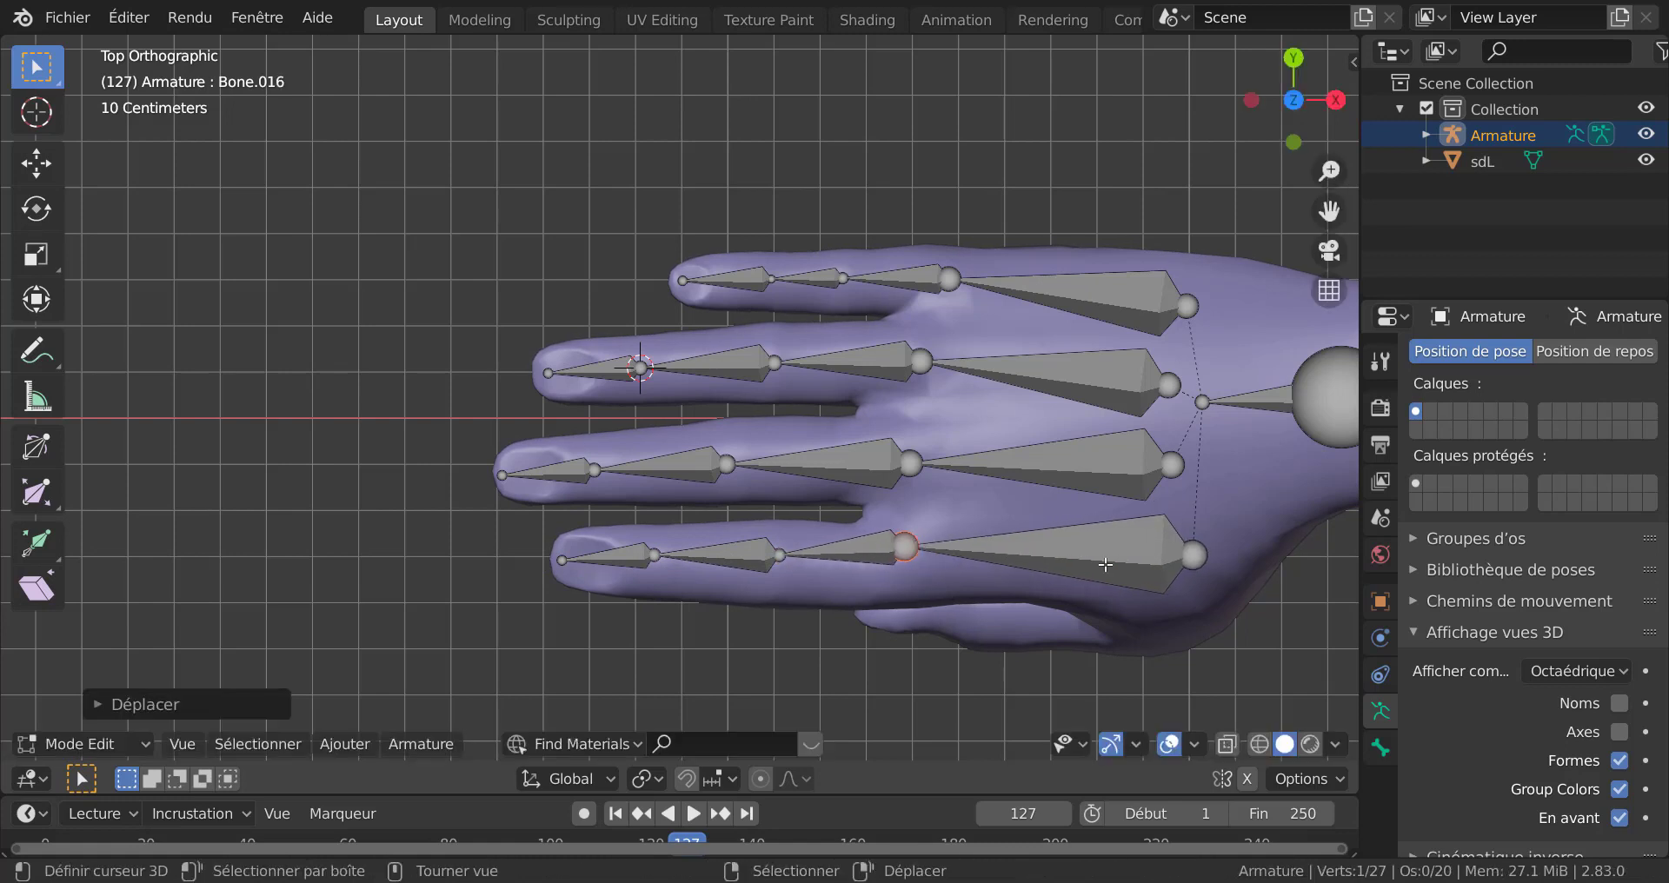
right_click_drag(1199, 554, 1139, 530)
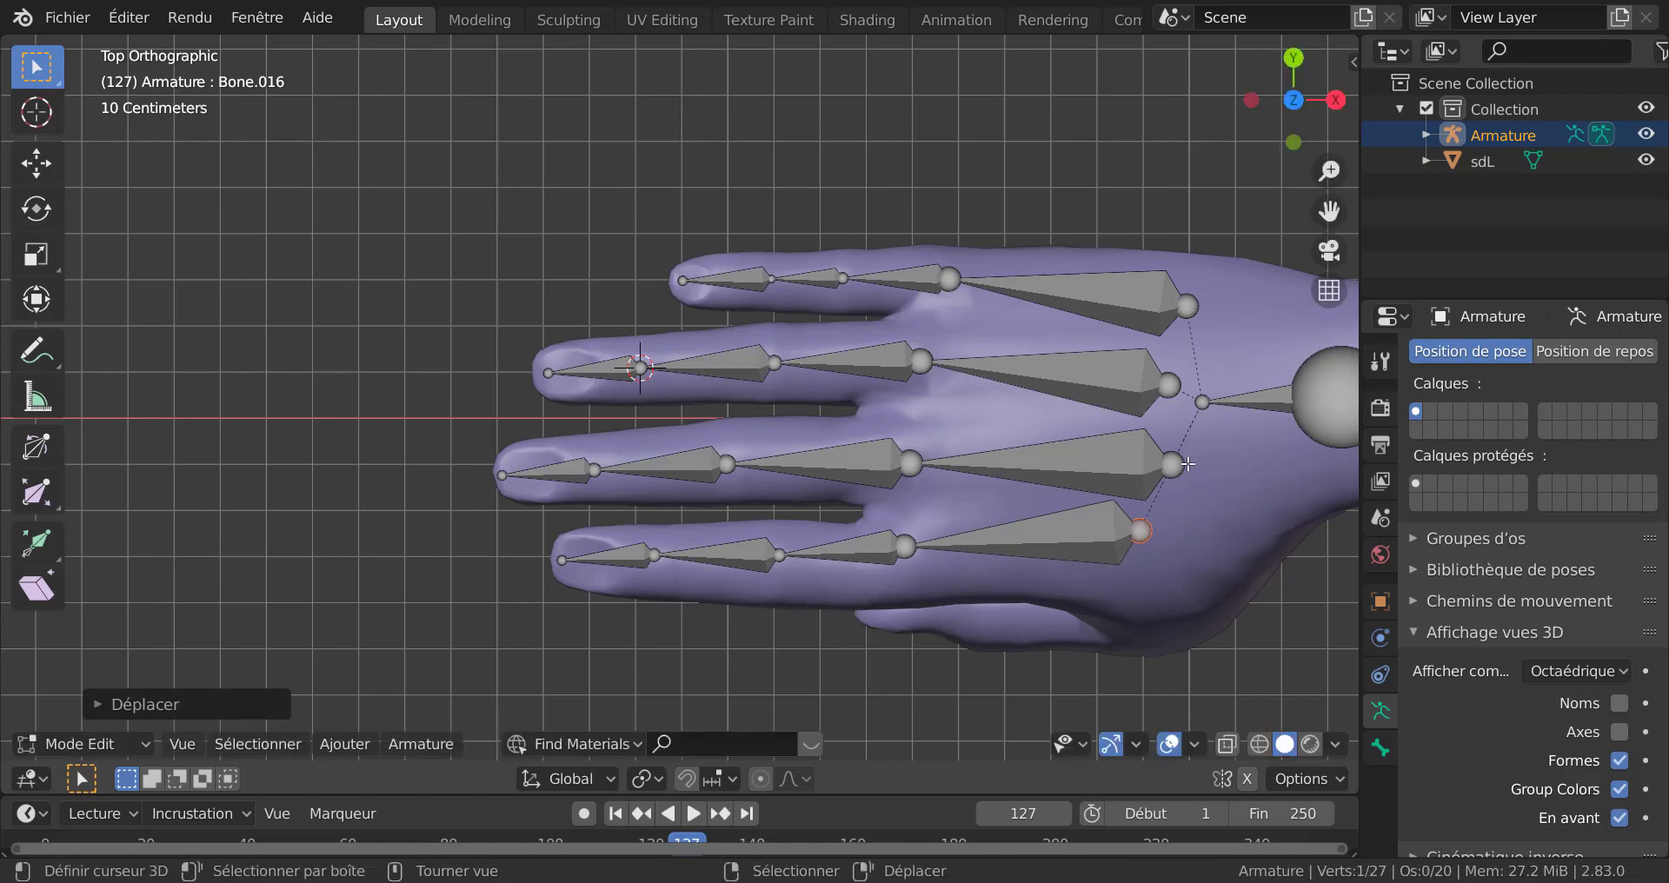
right_click_drag(1180, 464, 1147, 453)
right_click_drag(1166, 384, 1141, 384)
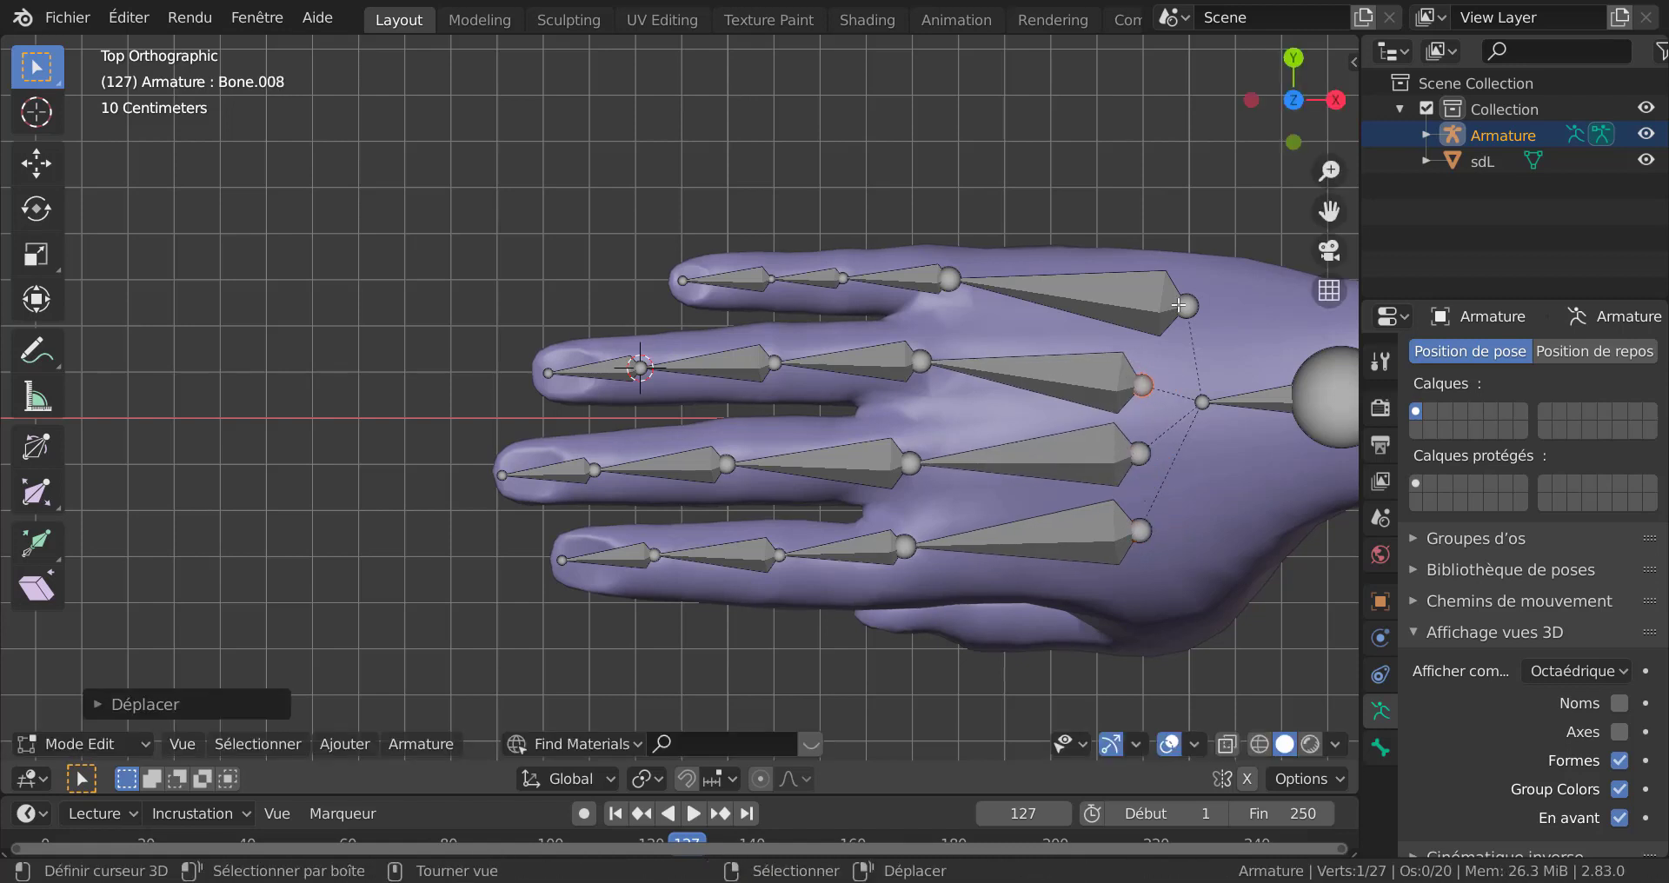
right_click_drag(1182, 310, 1142, 328)
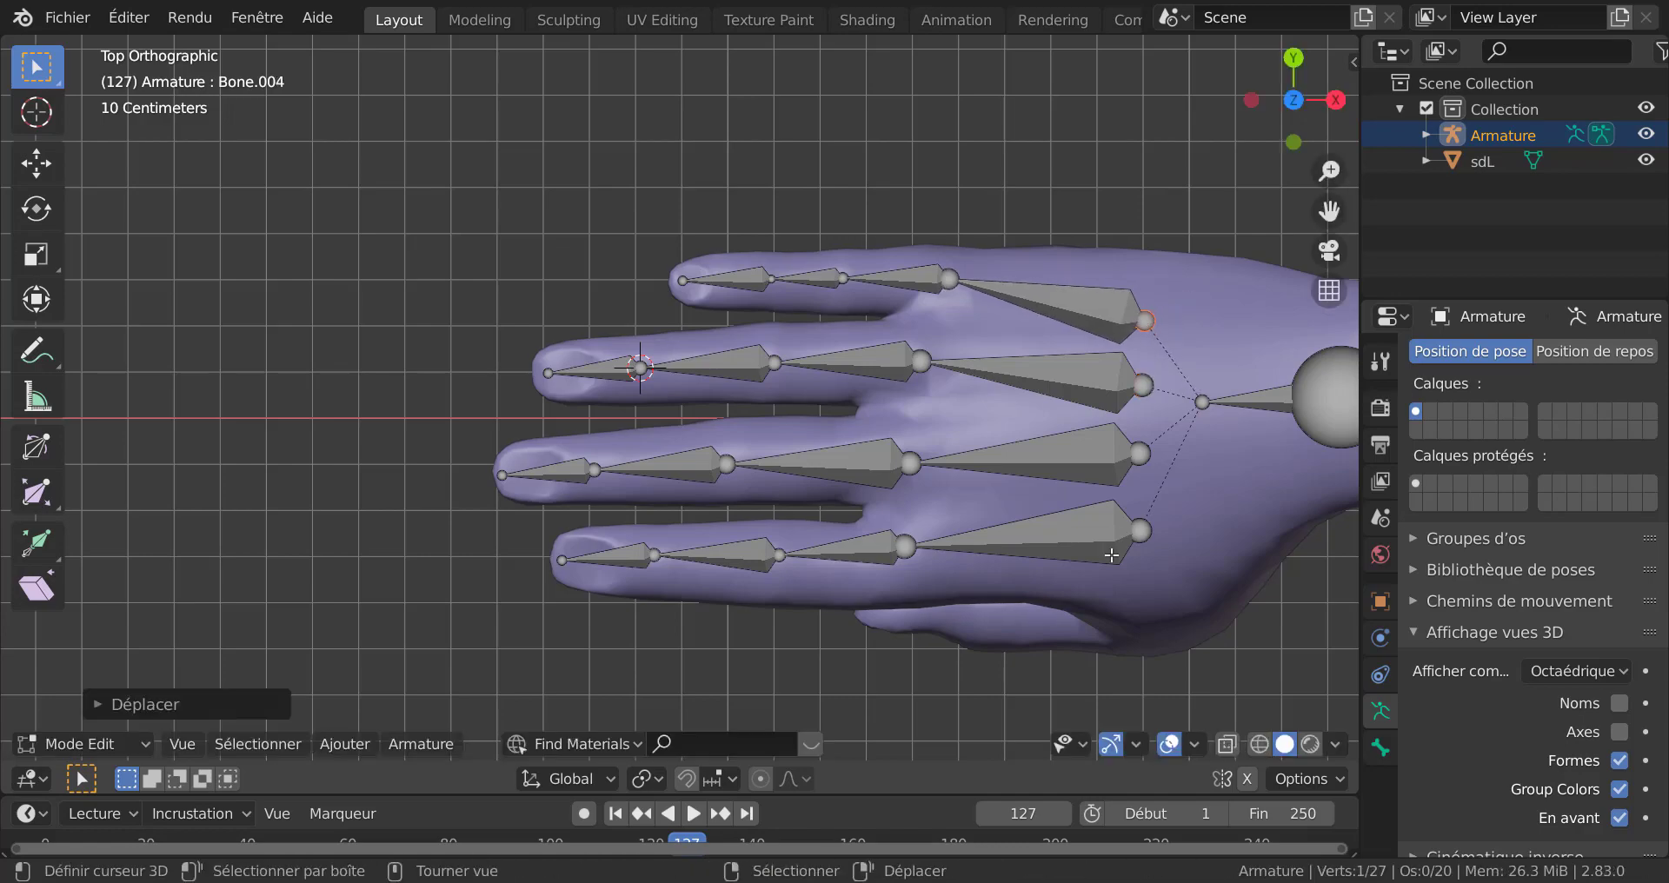
Step: Move the index finger's middle bone slightly sideways to centre it inside the finger
scroll(1069, 618, "down", 4)
middle_click_drag(1022, 509, 935, 423)
middle_click_drag(1052, 423, 804, 532)
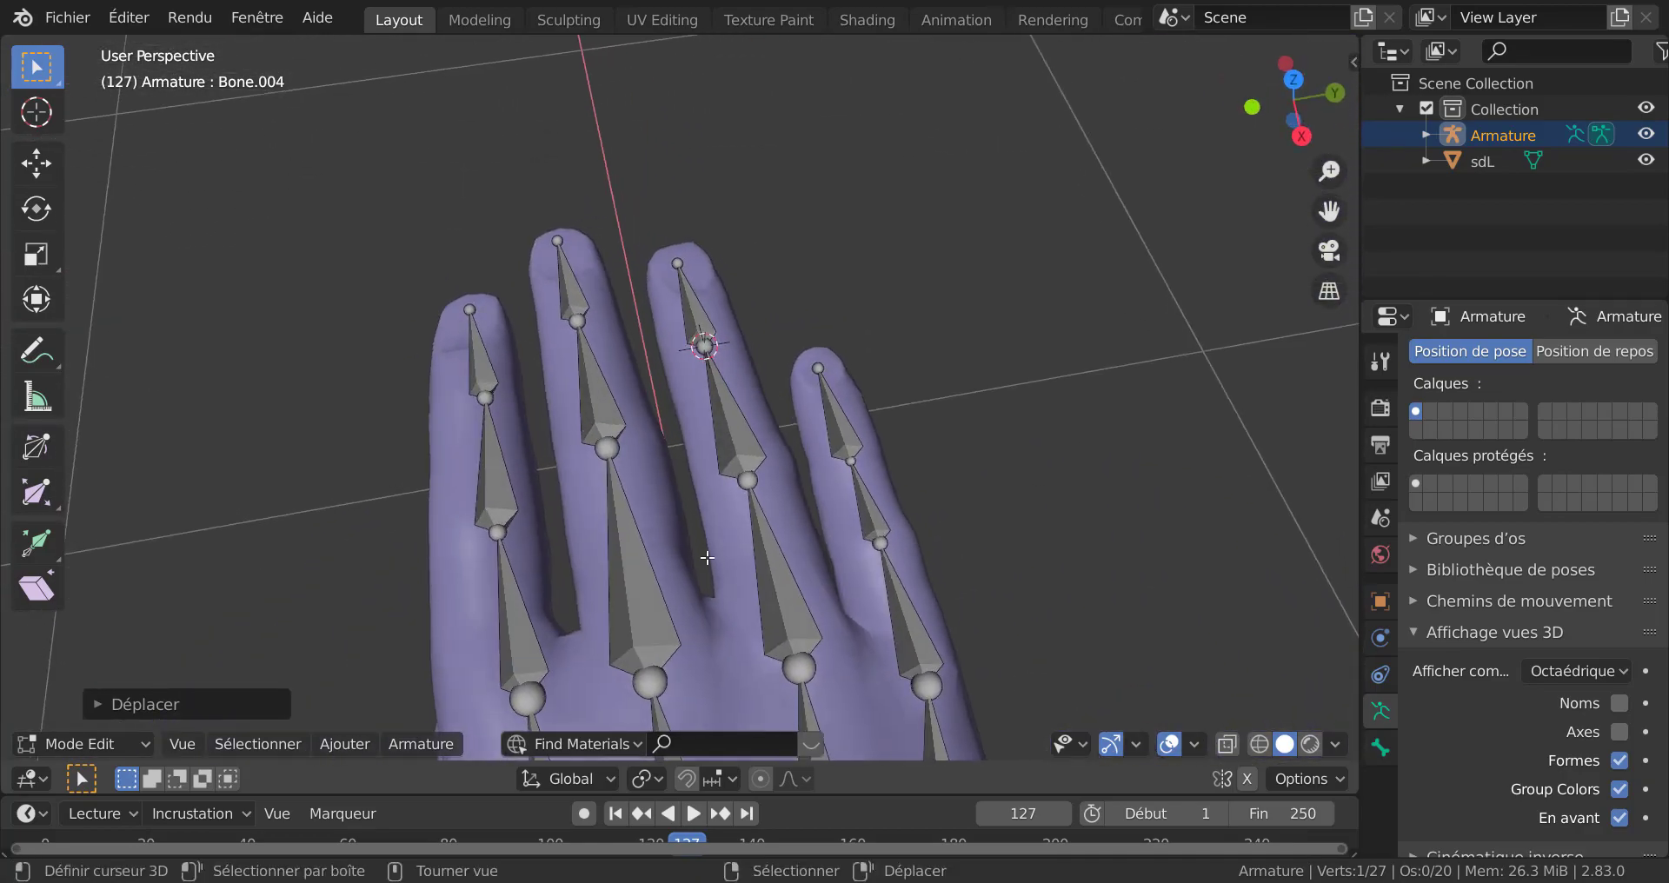
middle_click_drag(730, 487, 626, 425)
left_click(617, 433)
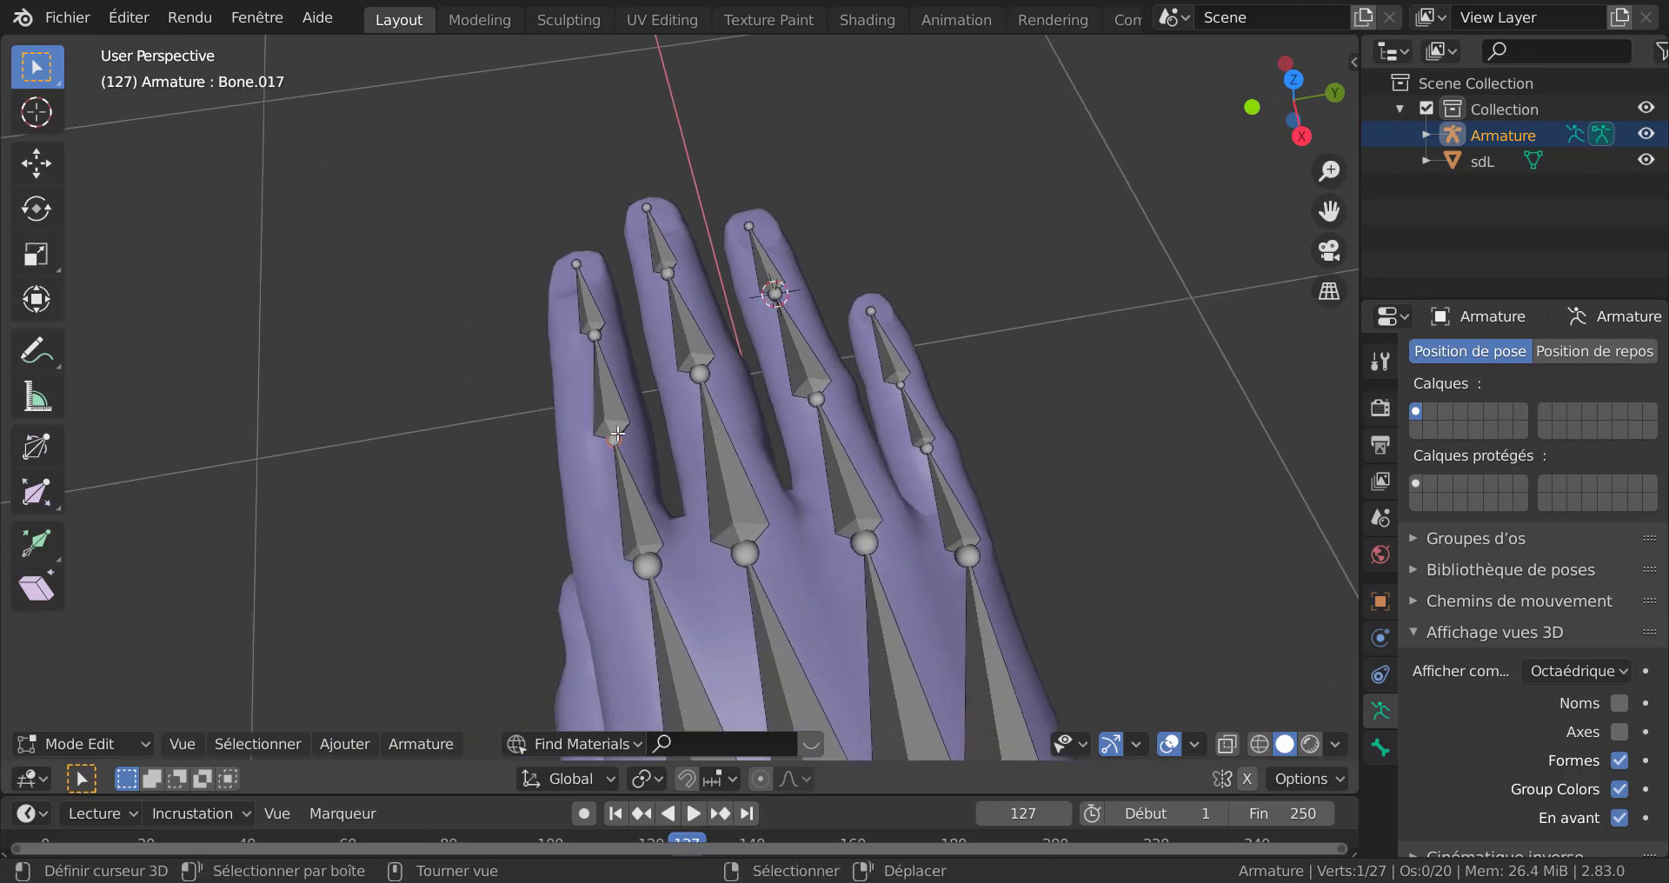
key("g")
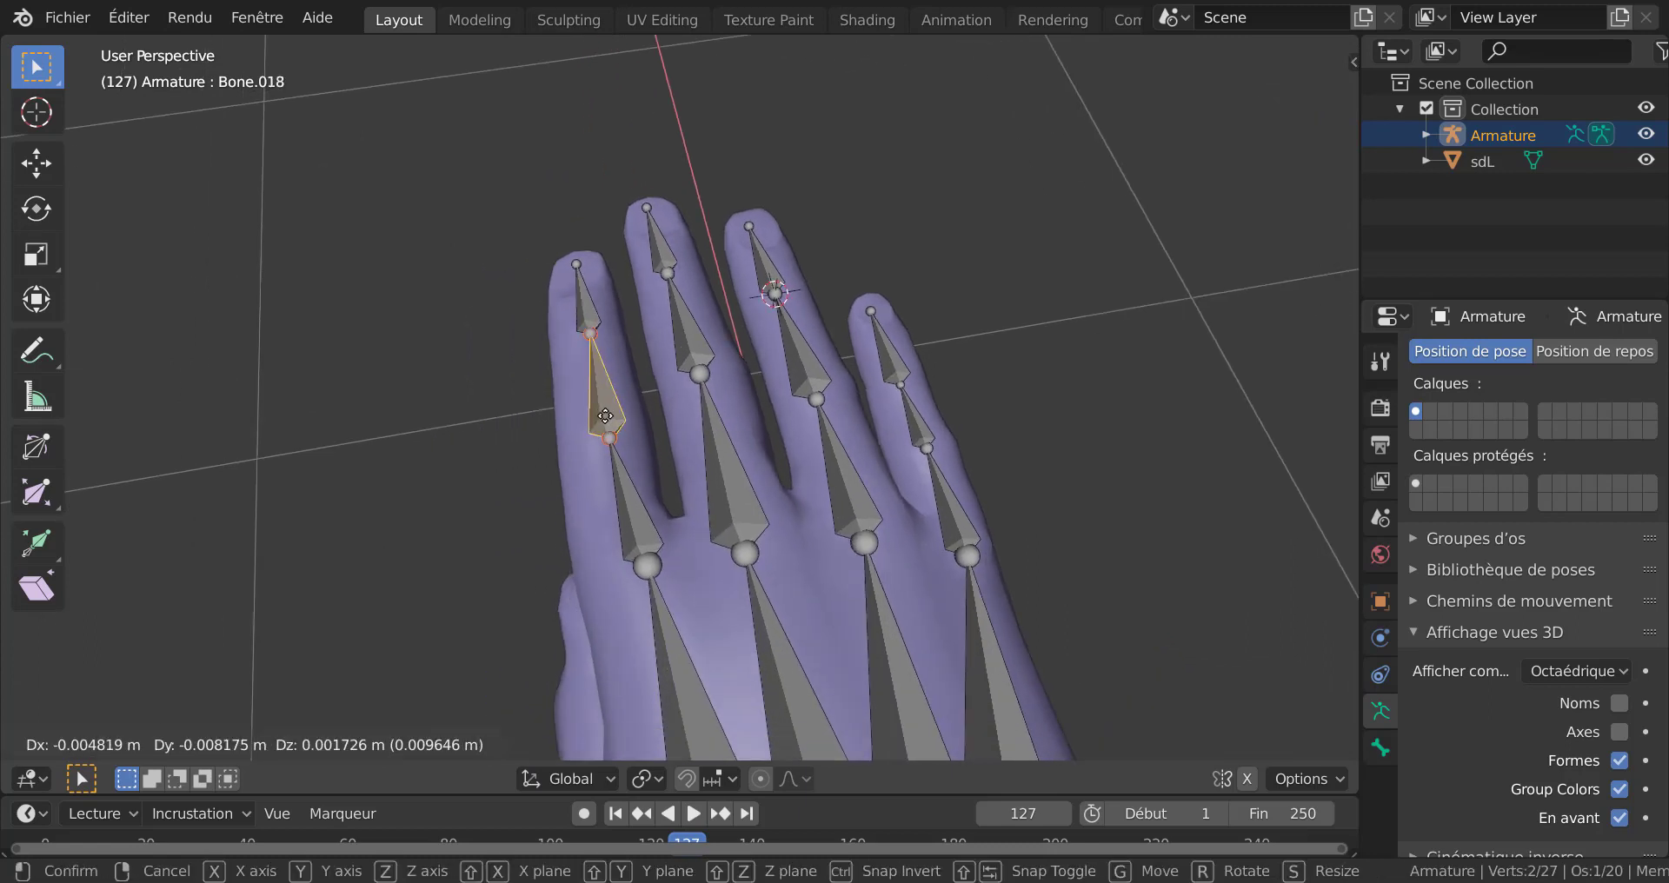
left_click(642, 506)
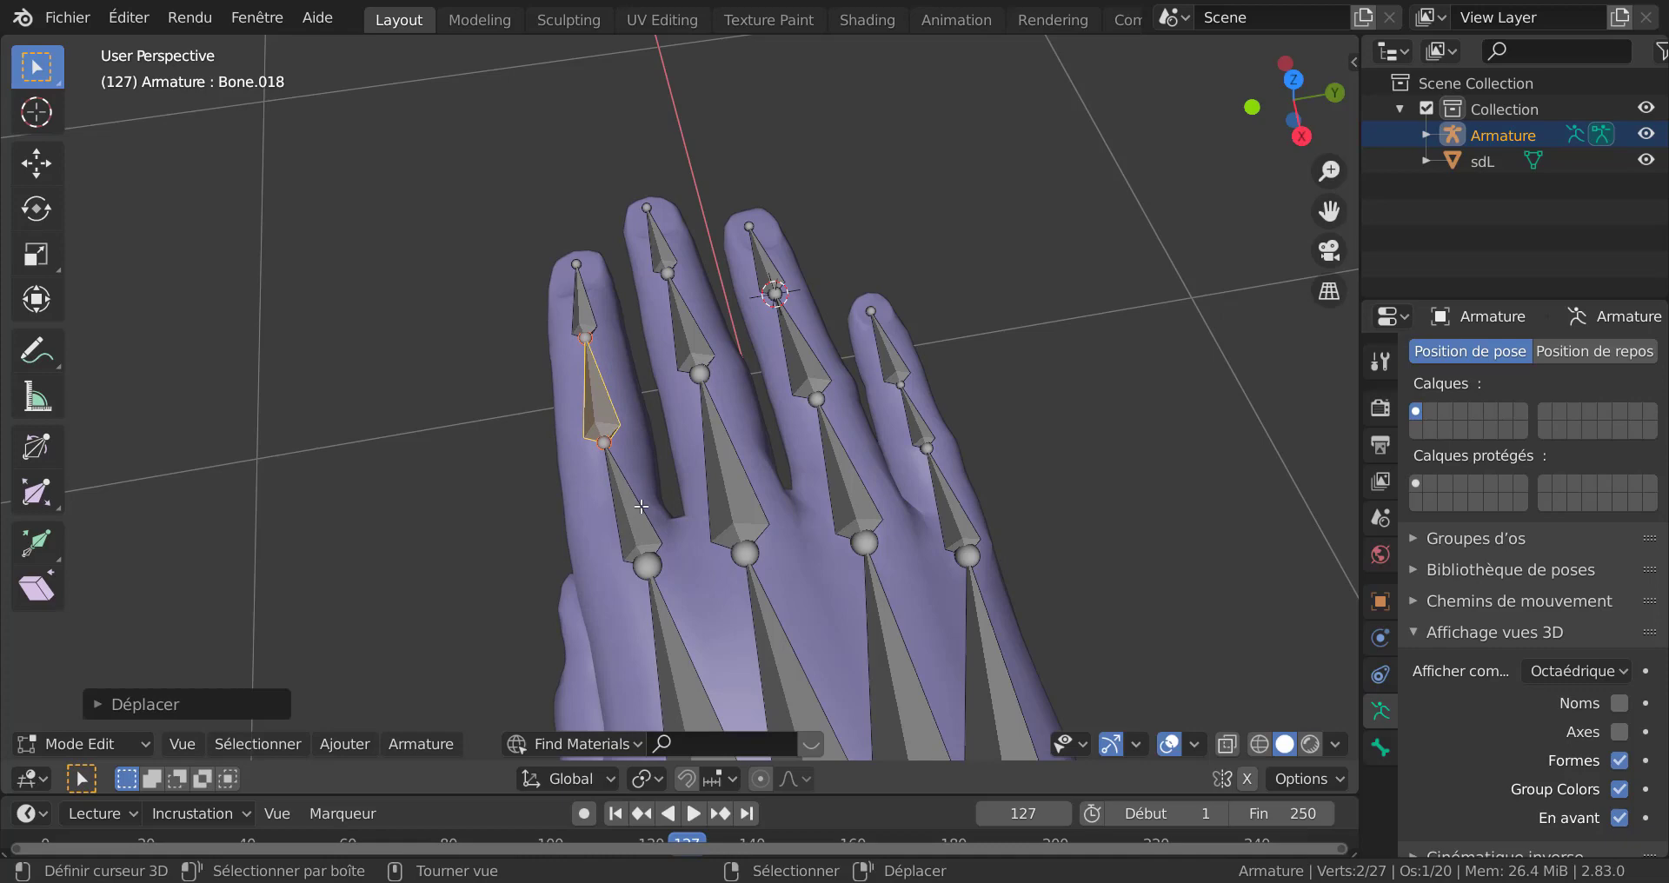
left_click(643, 558)
key("g")
key("Escape")
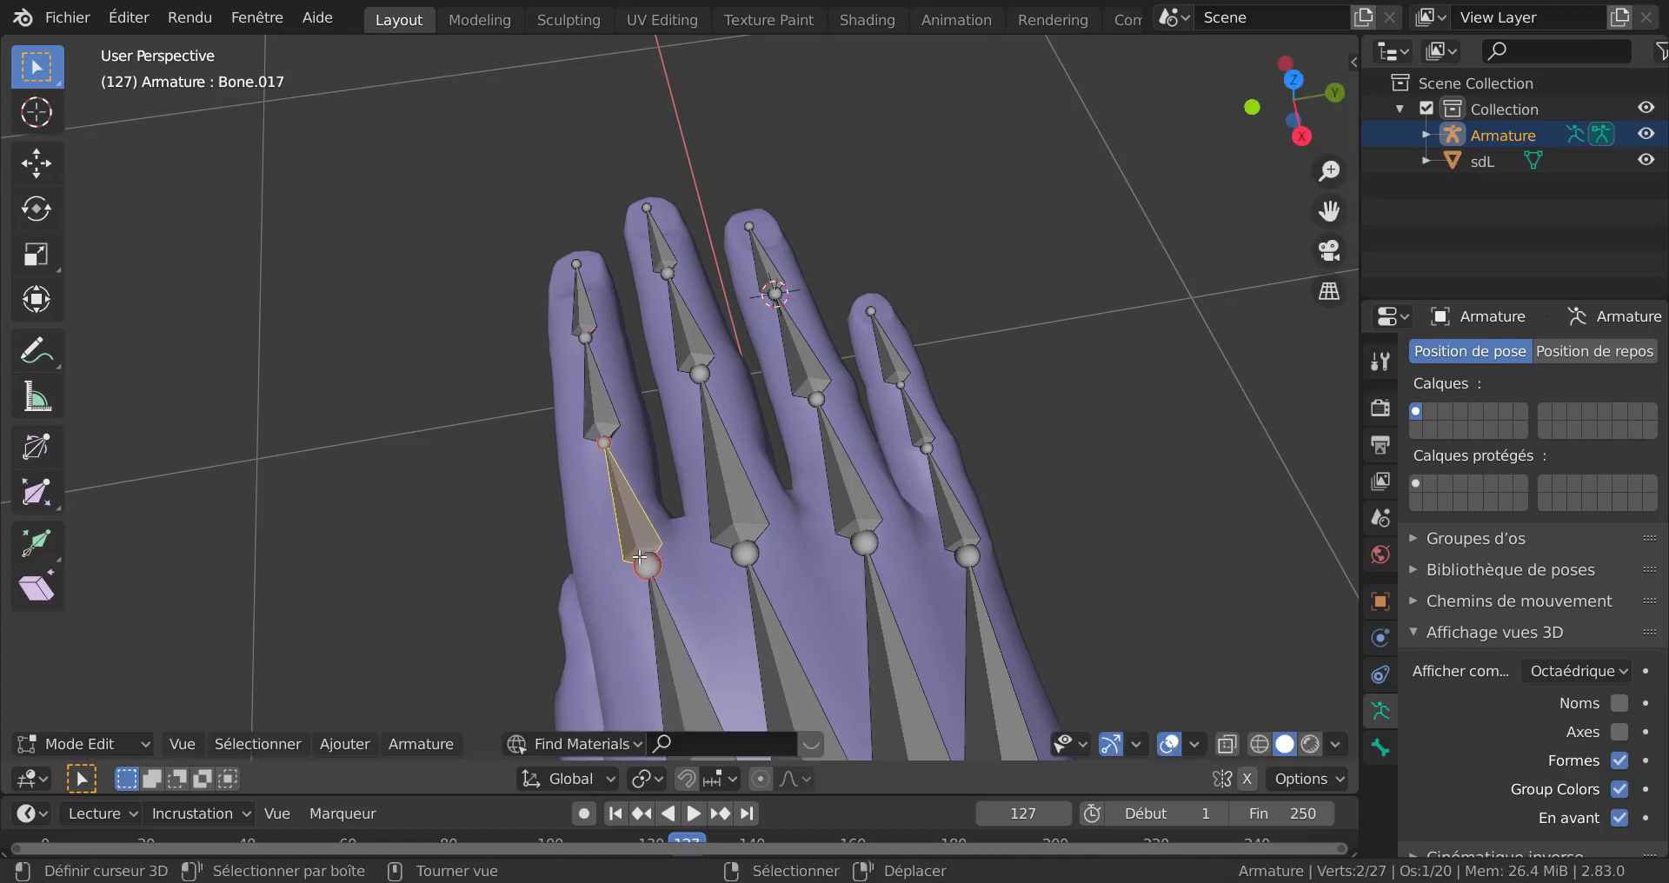
Step: Duplicate the index finger's palm bone about 0.27 m down onto the thumb and nudge the copy's wrist-side joint up toward the wrist
middle_click_drag(619, 519, 680, 369)
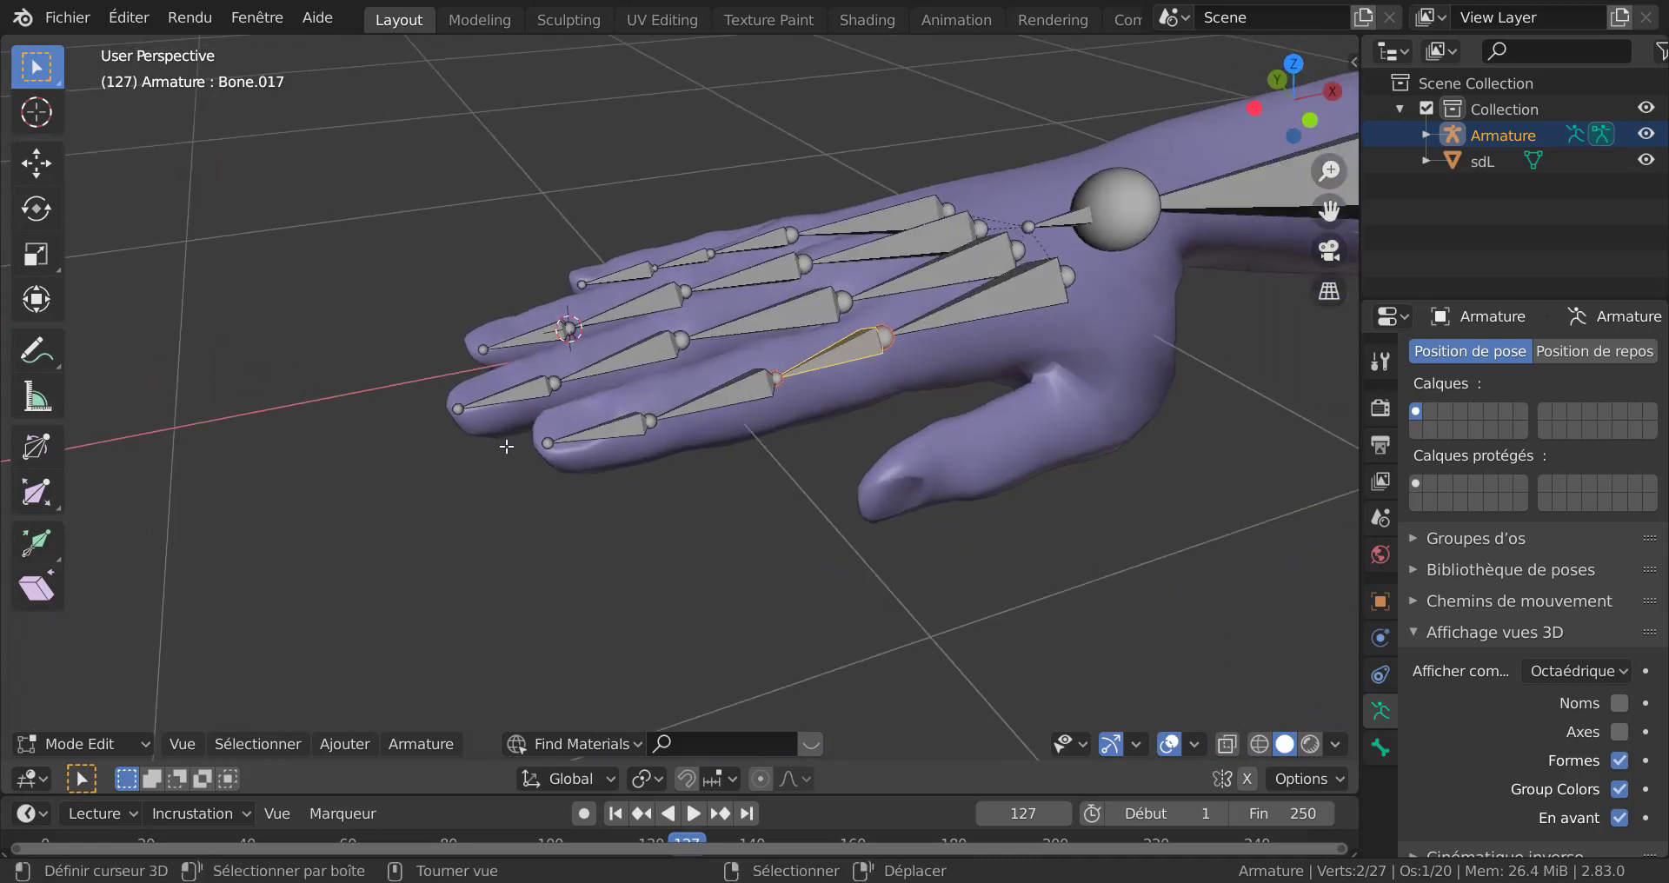
middle_click_drag(507, 447, 1041, 324)
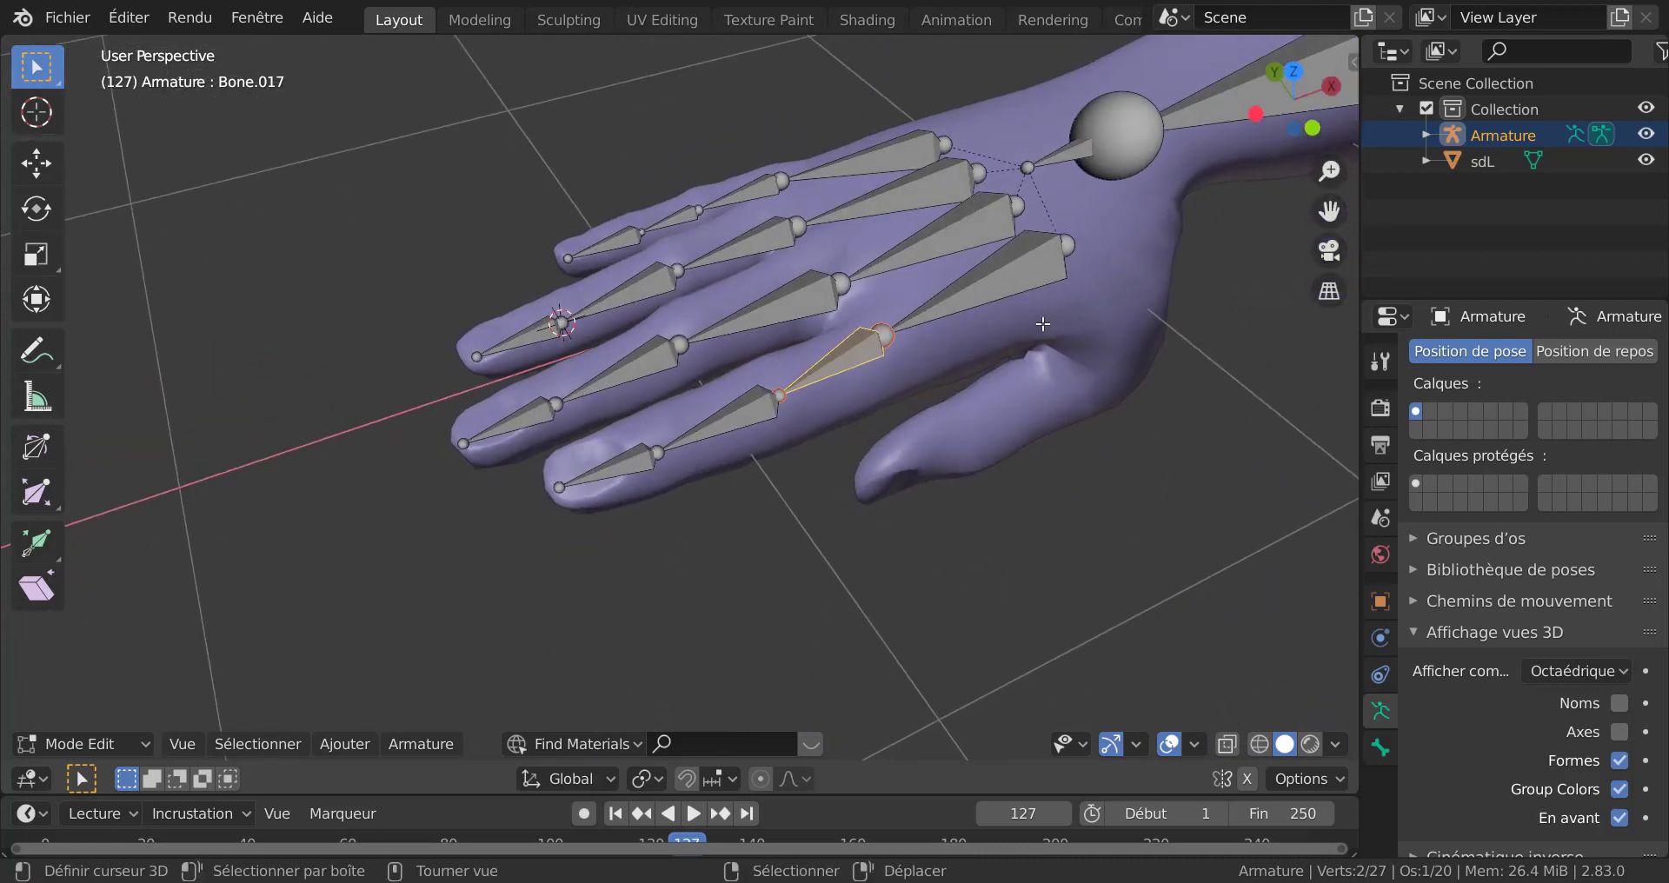
left_click(1022, 271)
scroll(1111, 428, "down", 2)
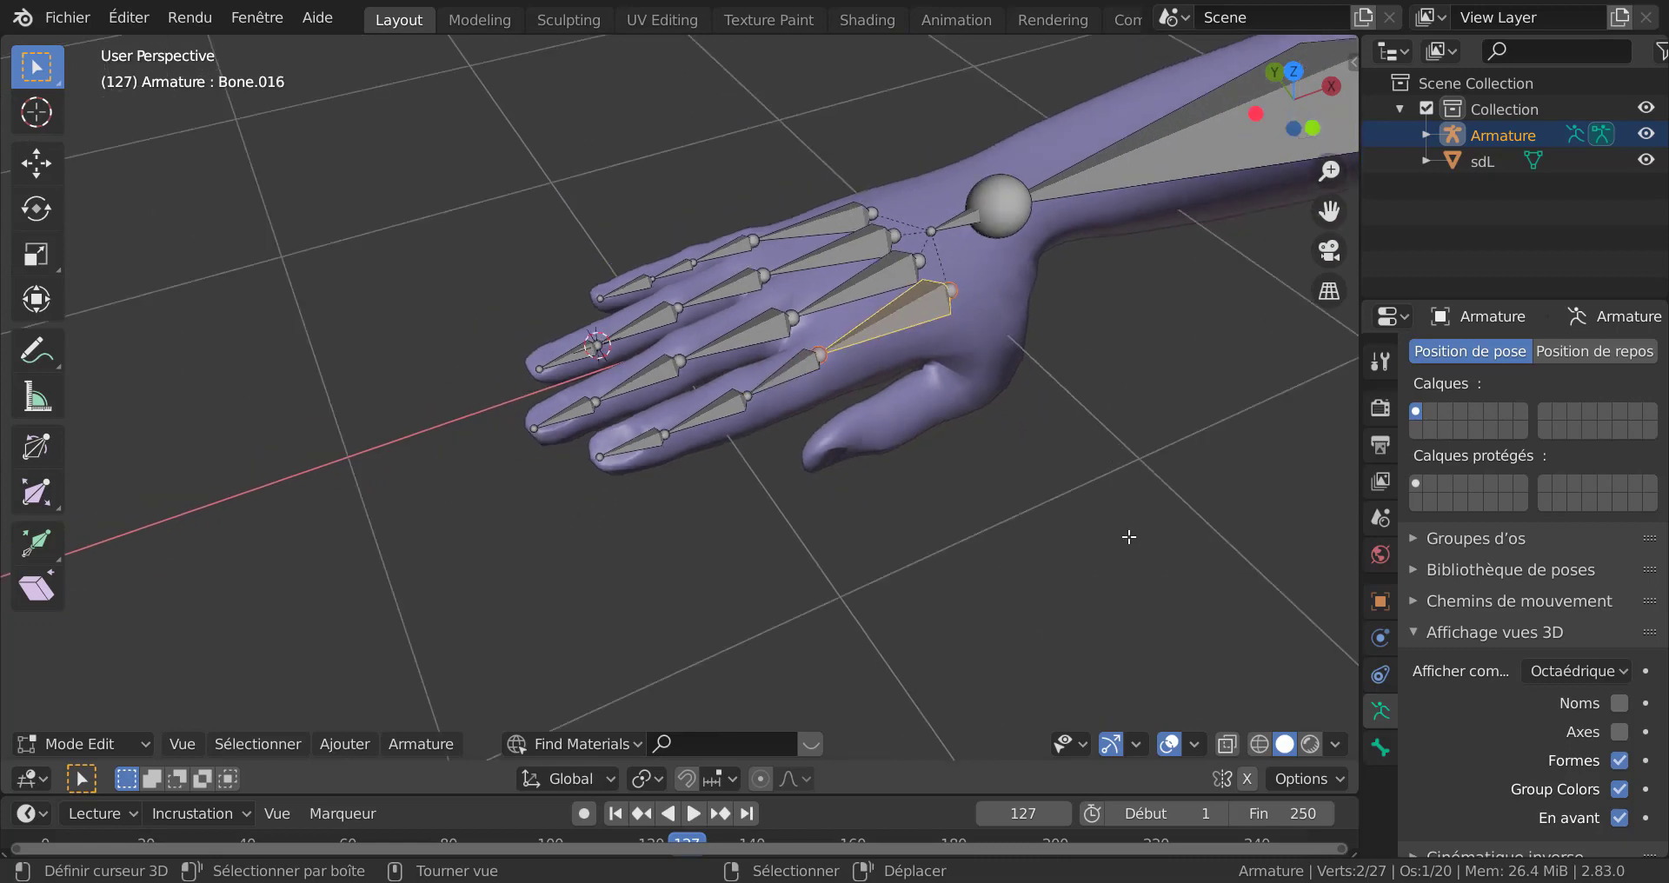
key("KP_1")
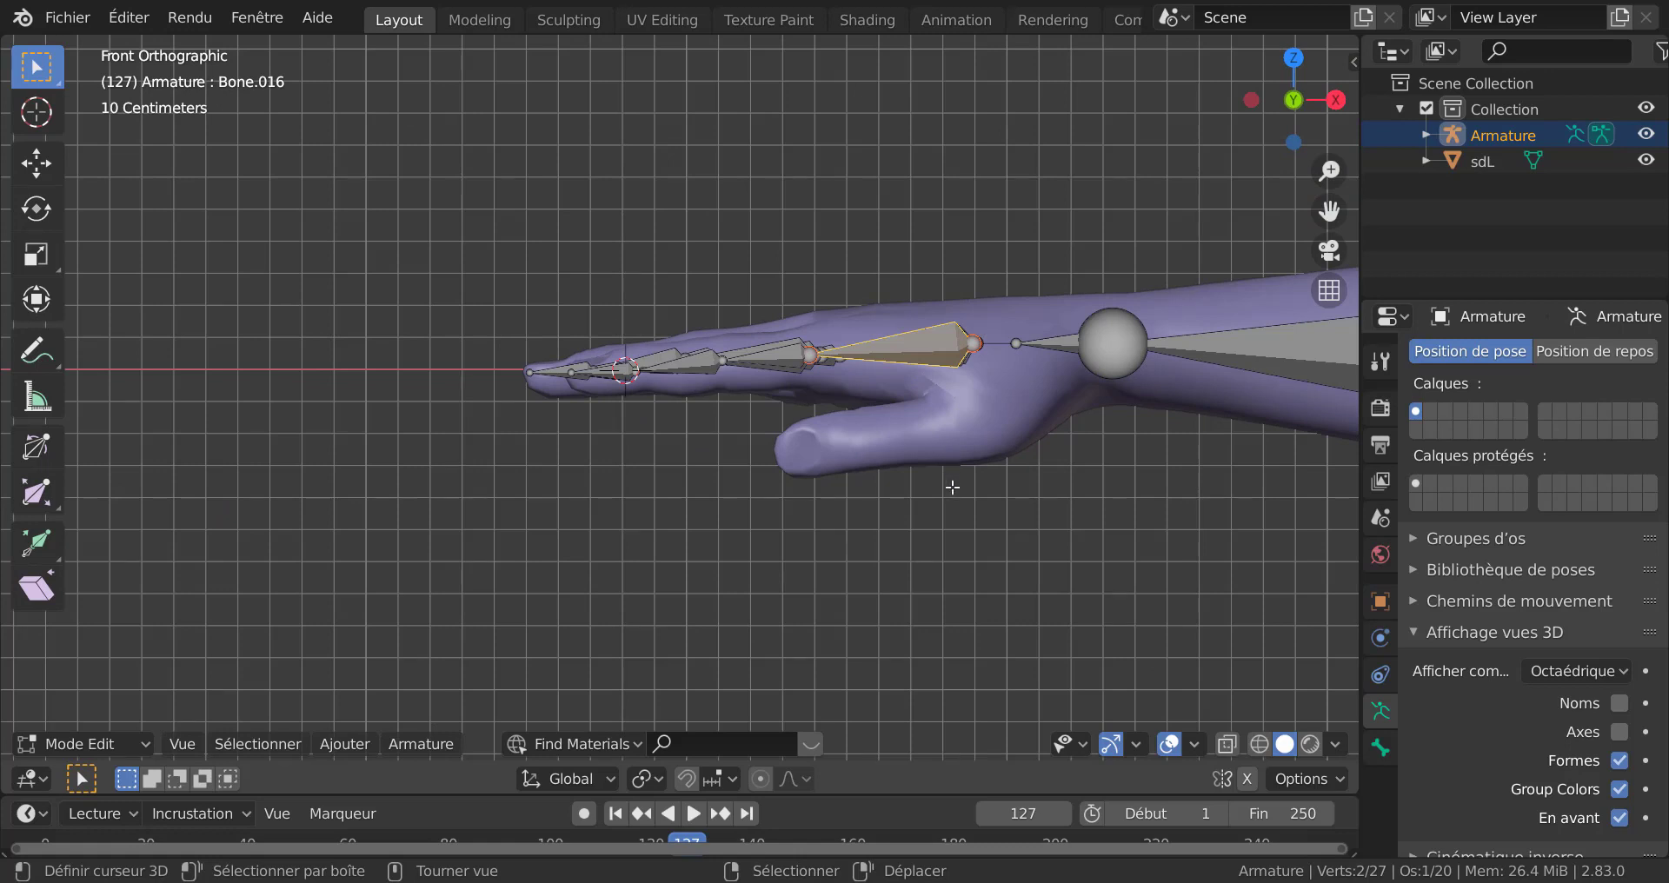
key("shift+d")
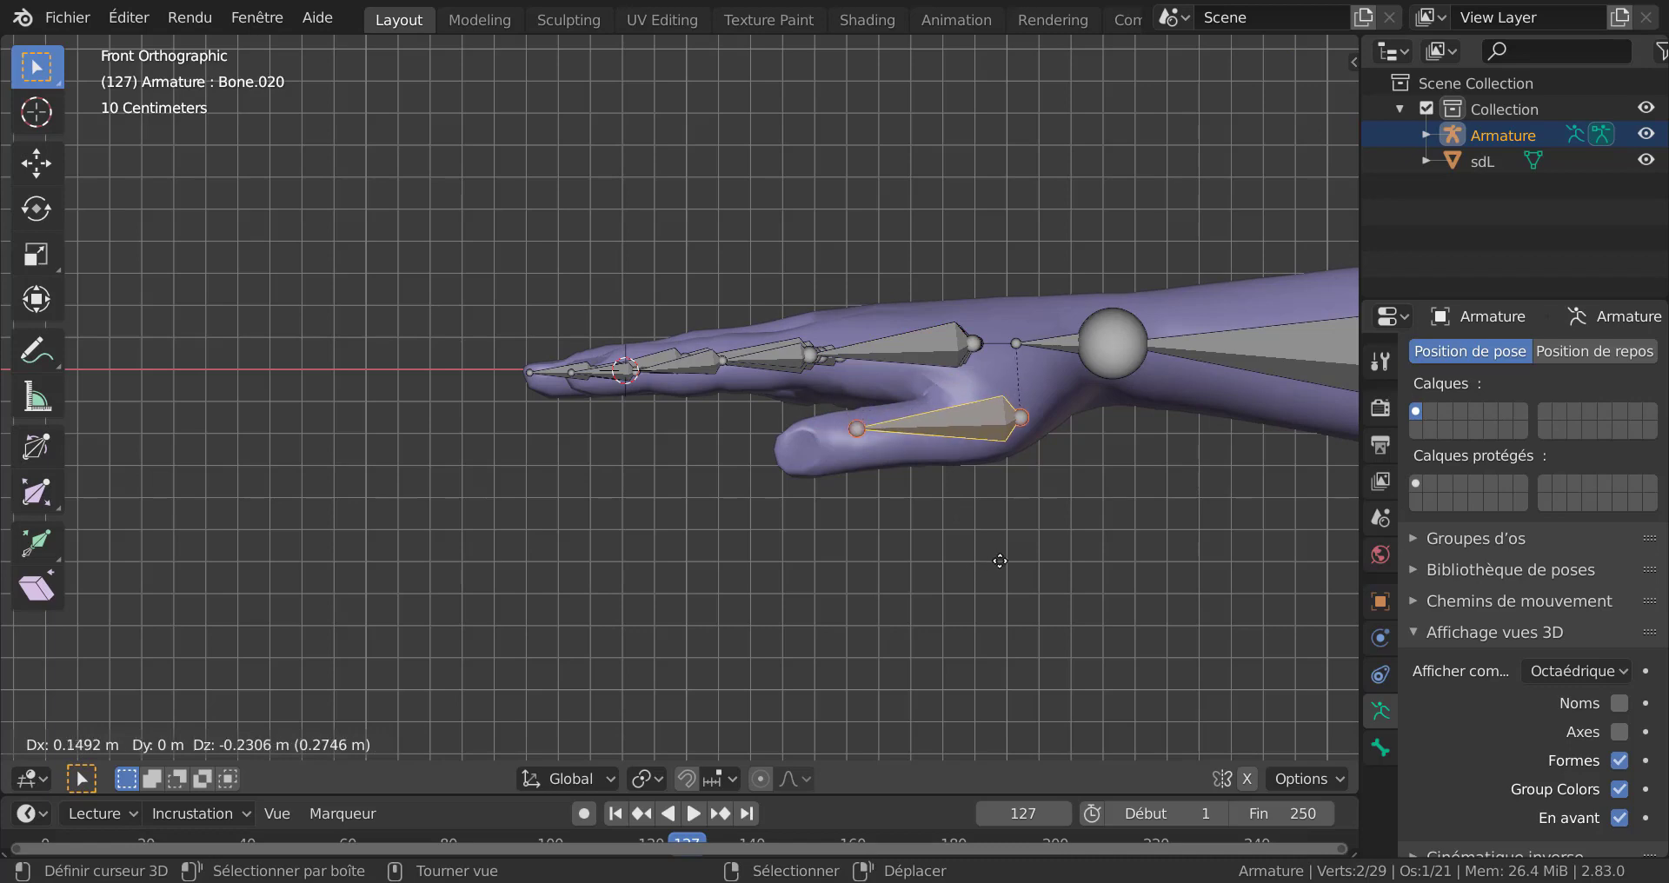
left_click(1004, 555)
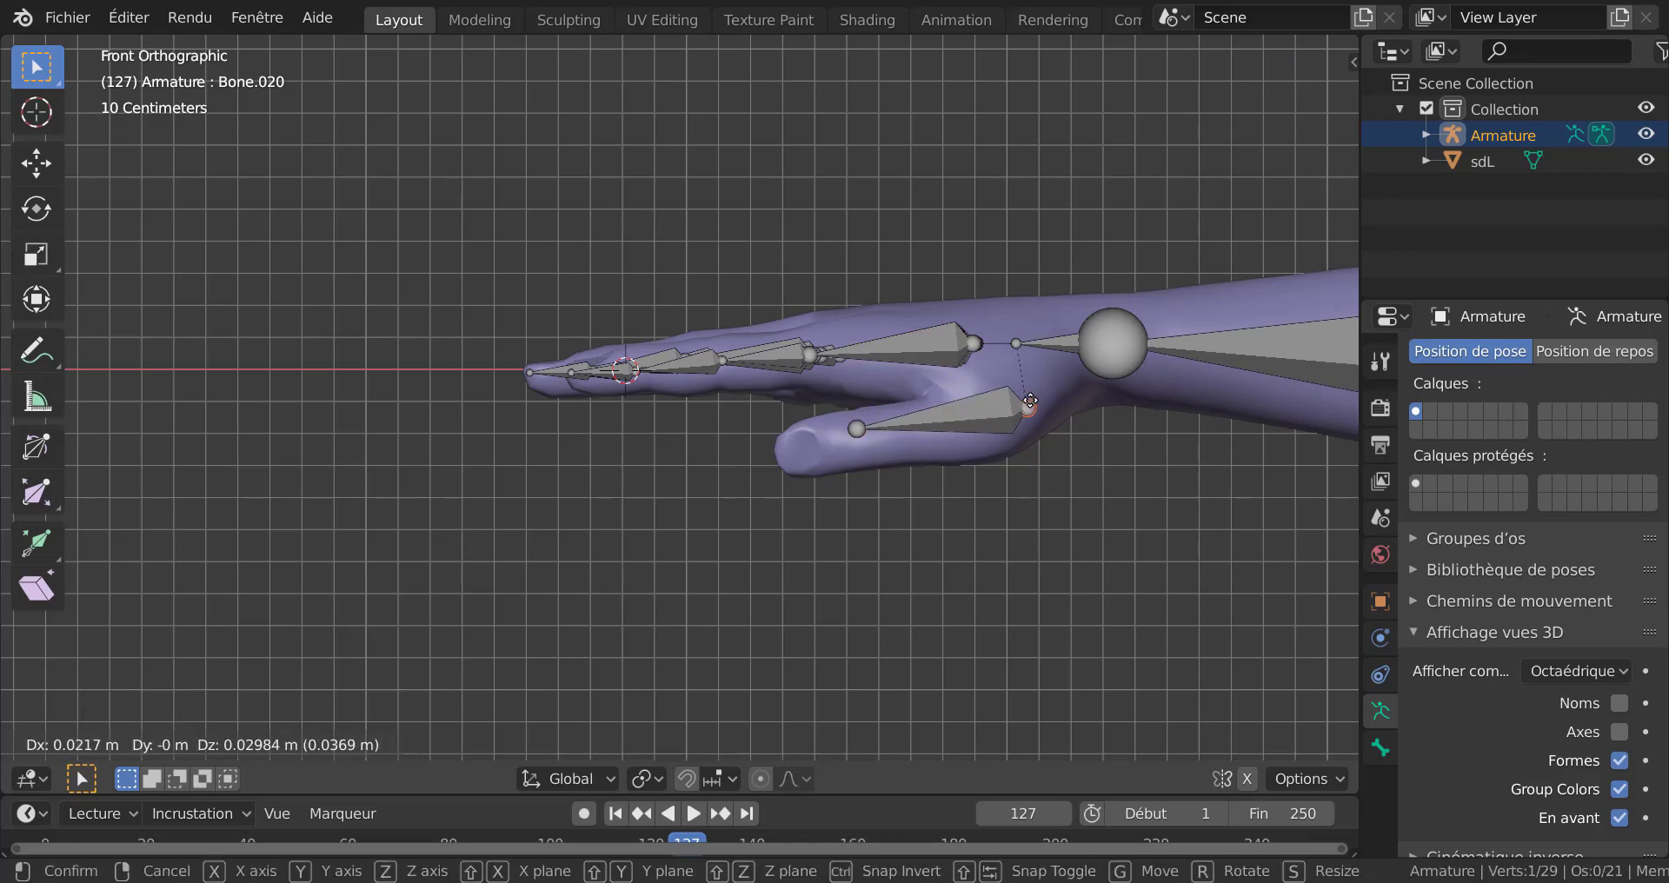
left_click(1034, 413)
Step: Move the copied thumb bone sideways into the thumb and shift its wrist-side joint slightly back toward the palm
key("KP_7")
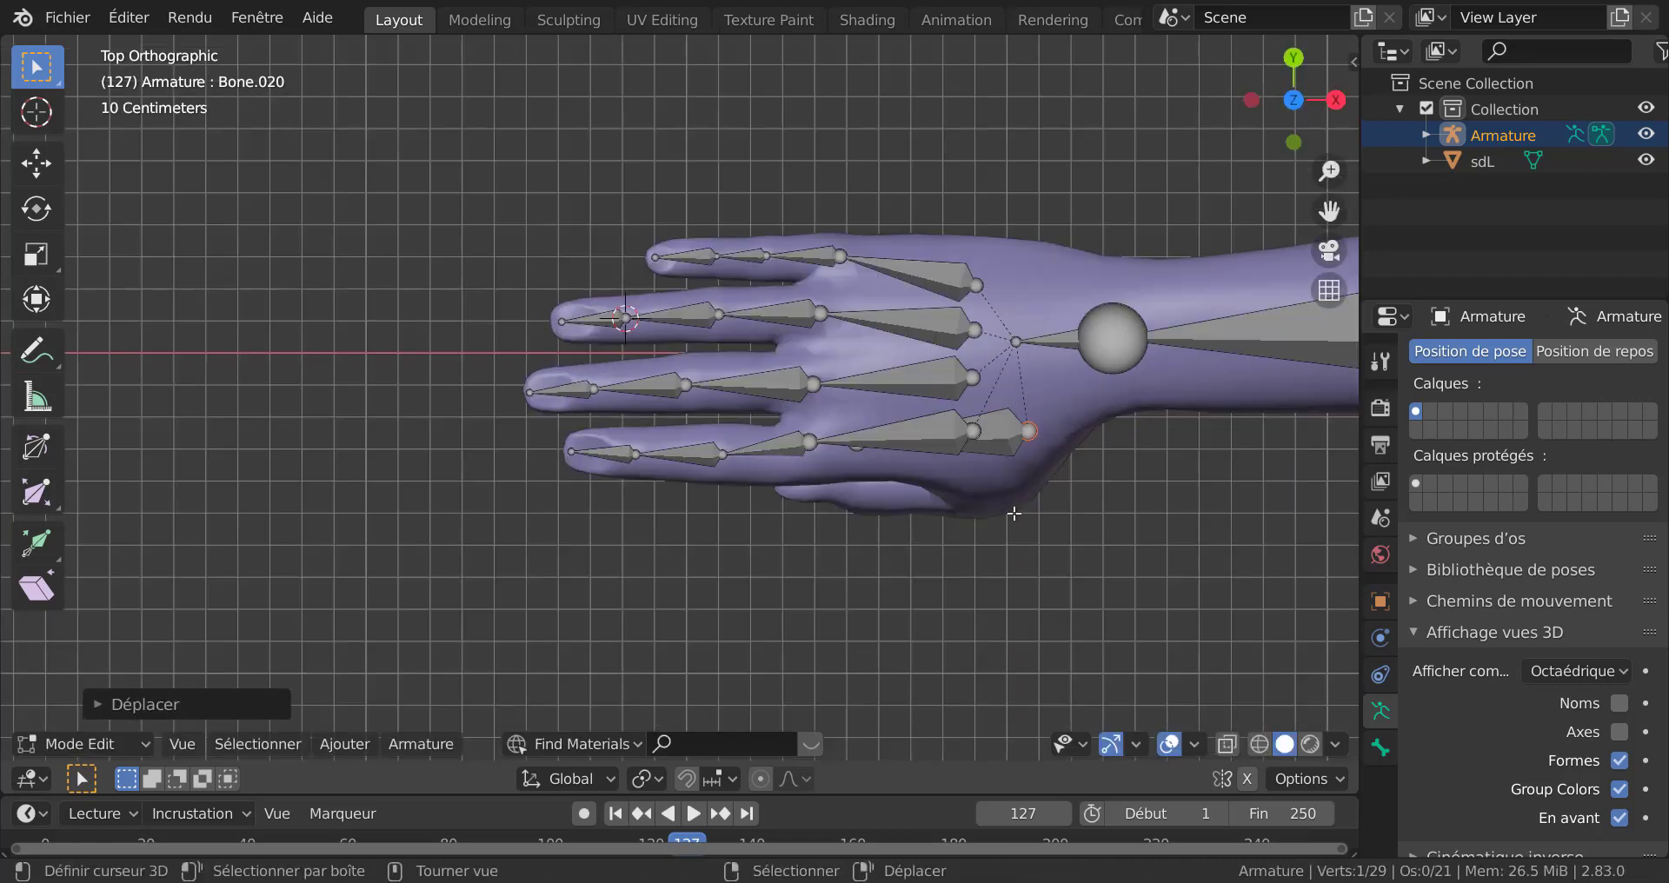
middle_click_drag(1054, 522, 1041, 474)
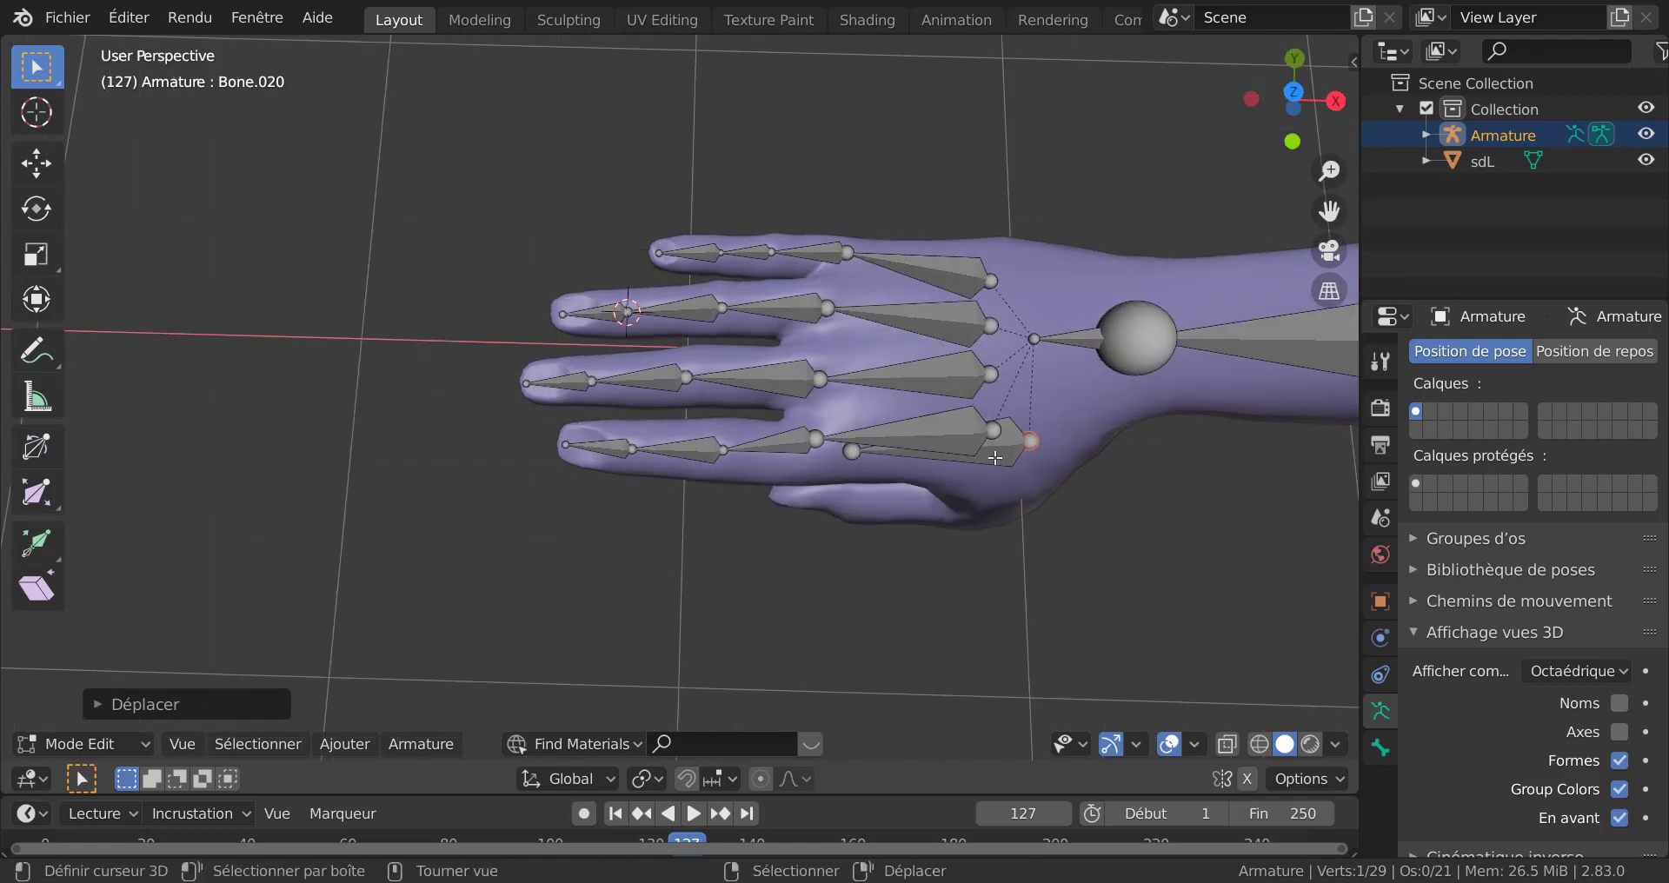
left_click(975, 465)
key("g")
left_click(981, 503)
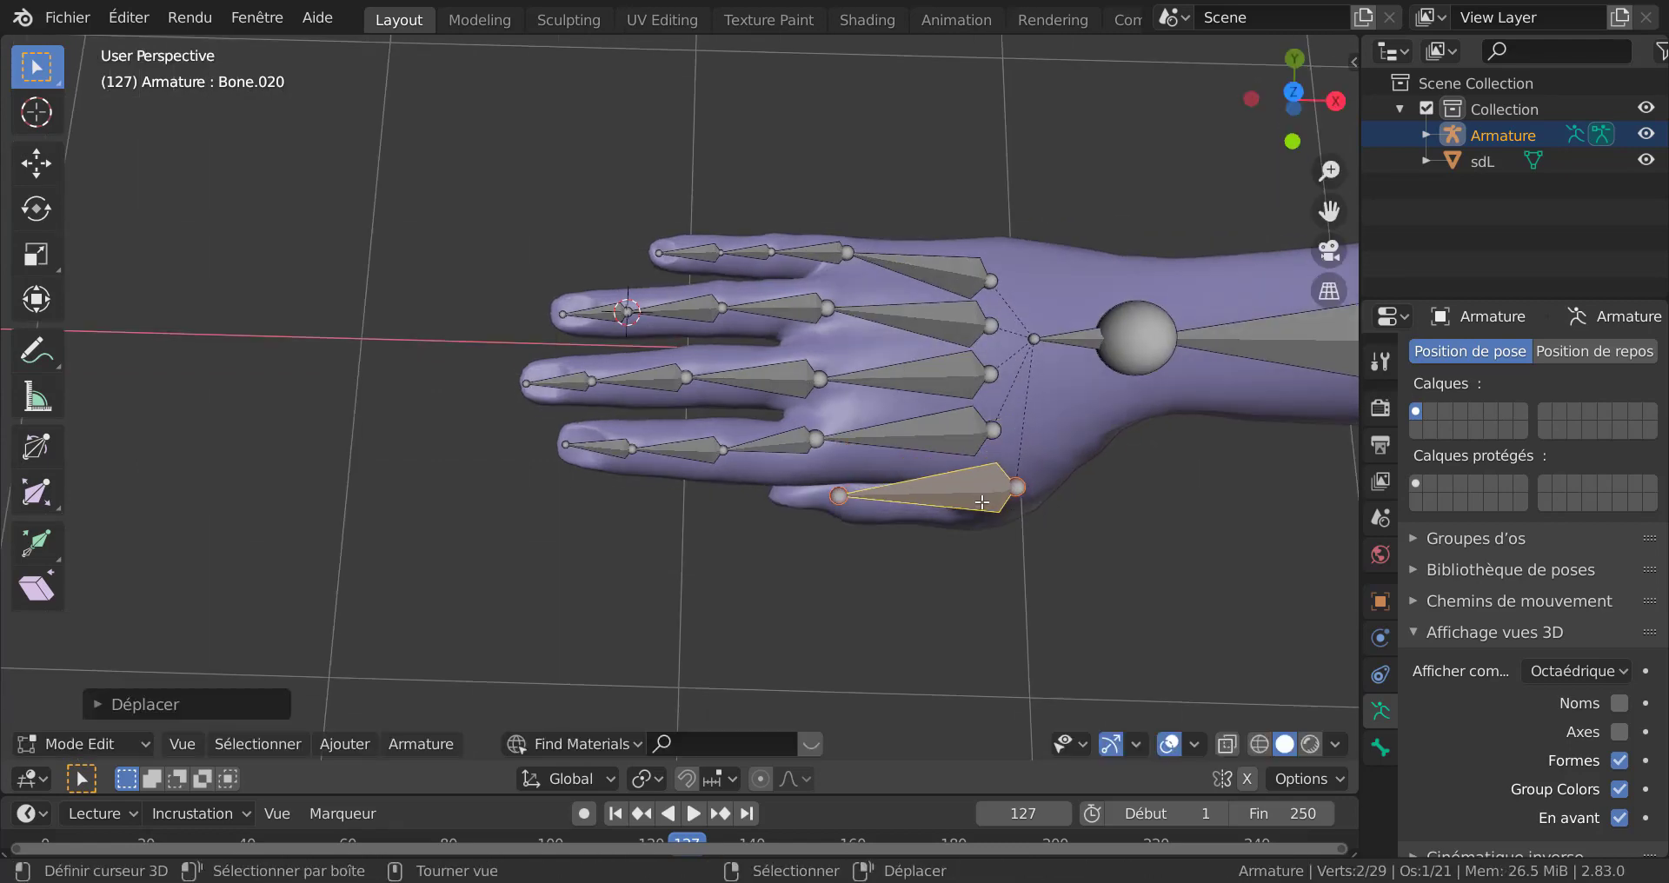
left_click(1017, 489)
key("g")
left_click(1036, 459)
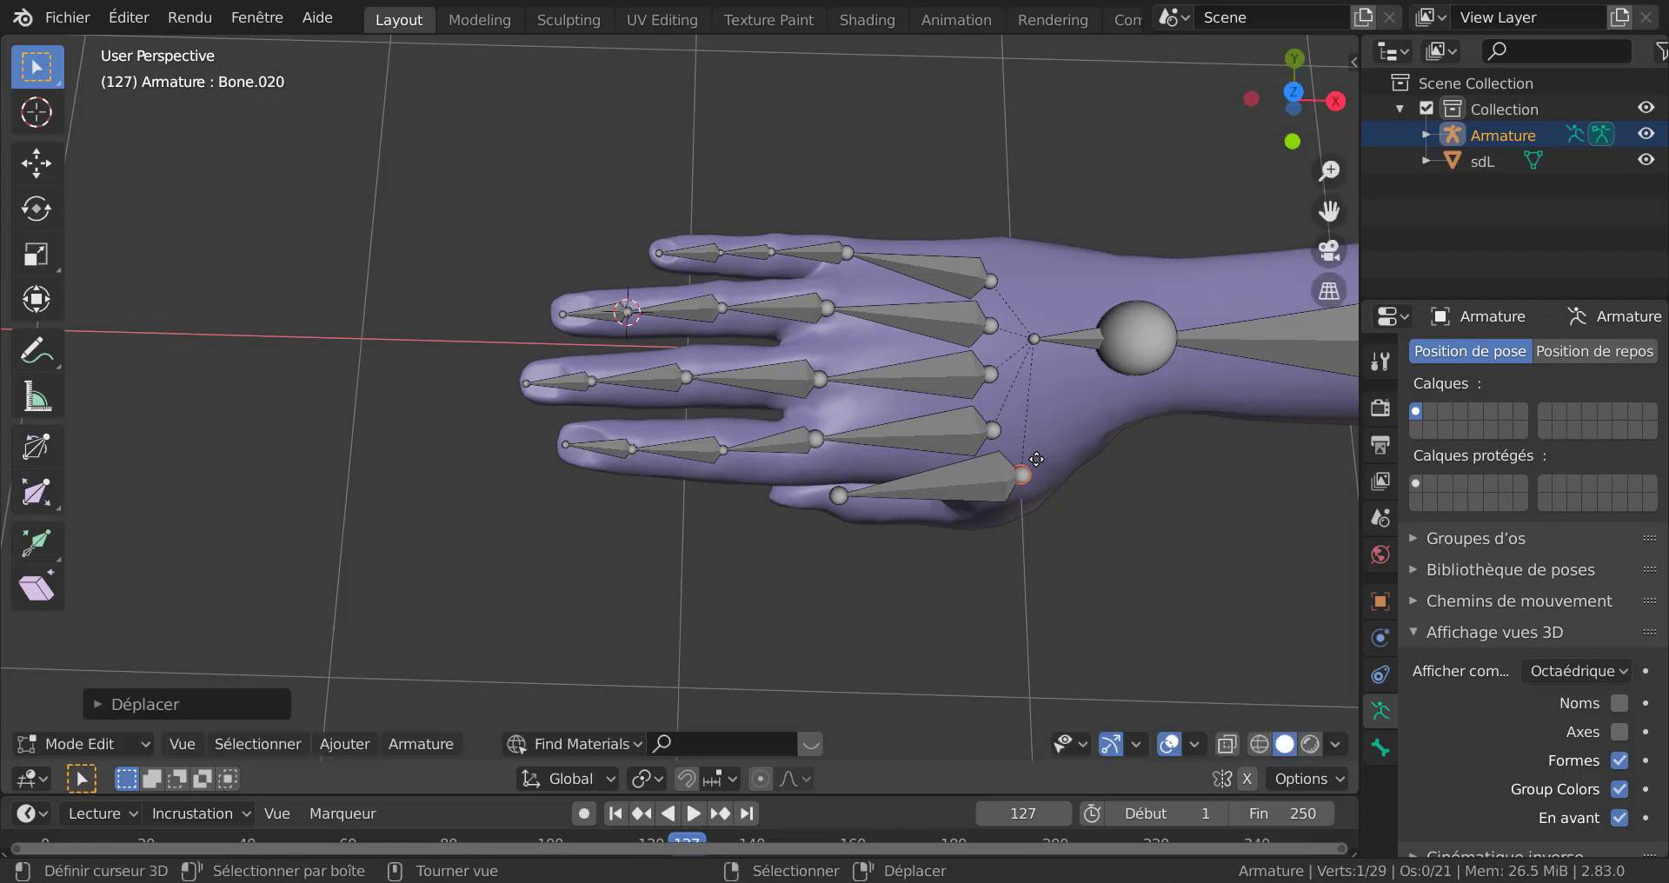
Step: Shorten the thumb's base bone in front view by moving its outer joint back toward the wrist
middle_click_drag(1036, 459, 1000, 423)
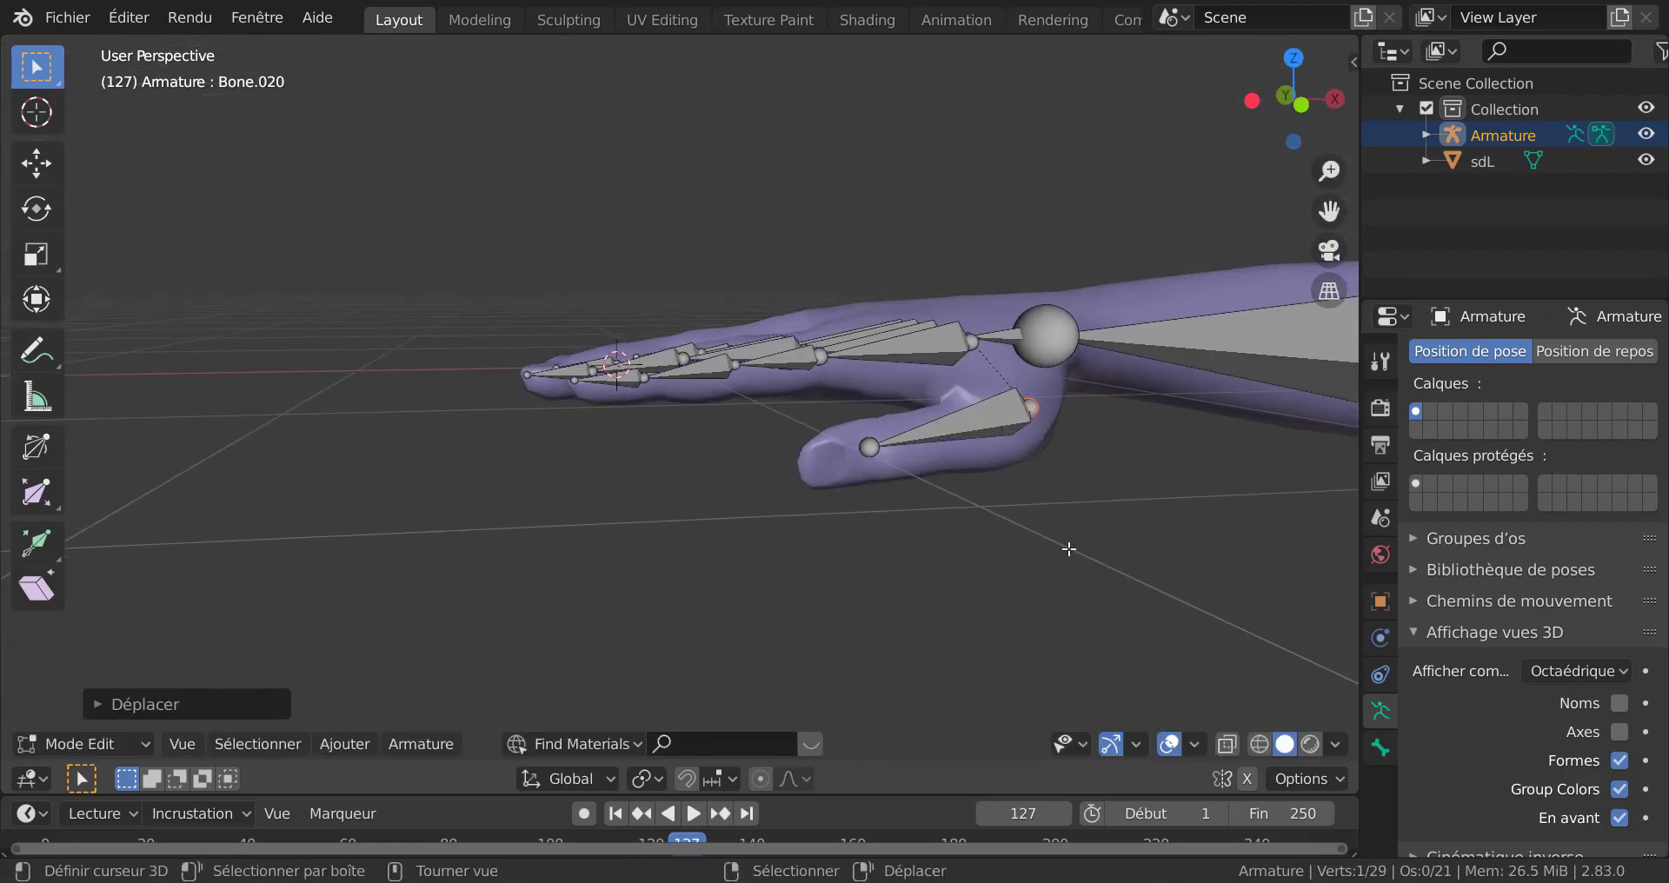
key("KP_1")
left_click(839, 439)
key("g")
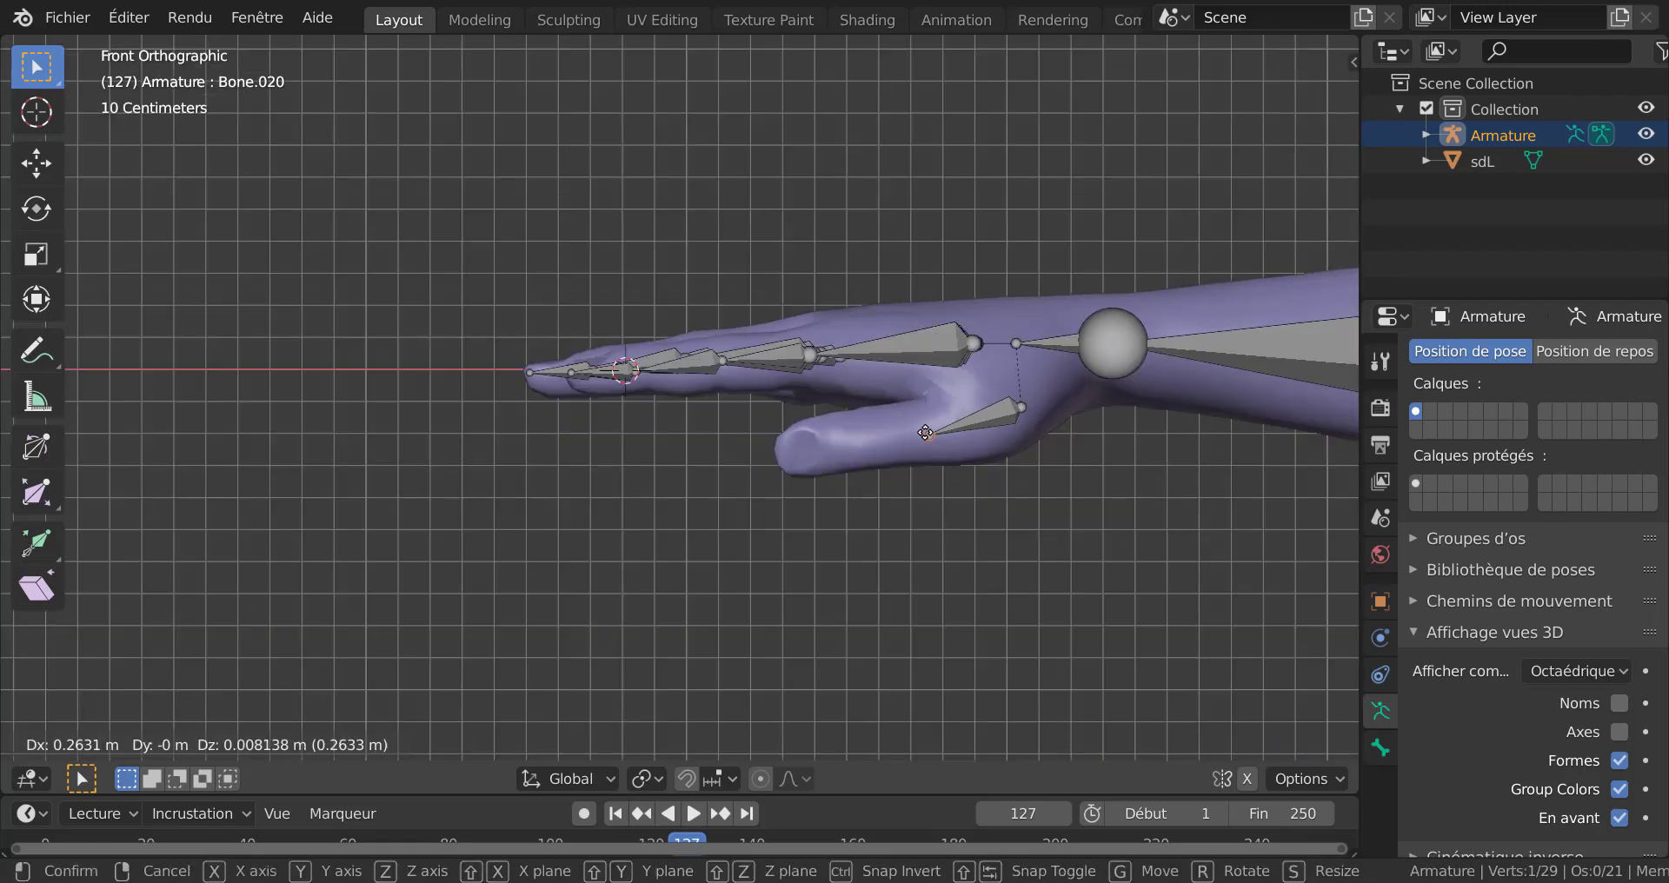
left_click(948, 419)
Step: Extrude two more thumb bones from the base bone toward the thumb's tip, about 0.33 m and 0.20 m long
middle_click_drag(1004, 506, 1118, 523)
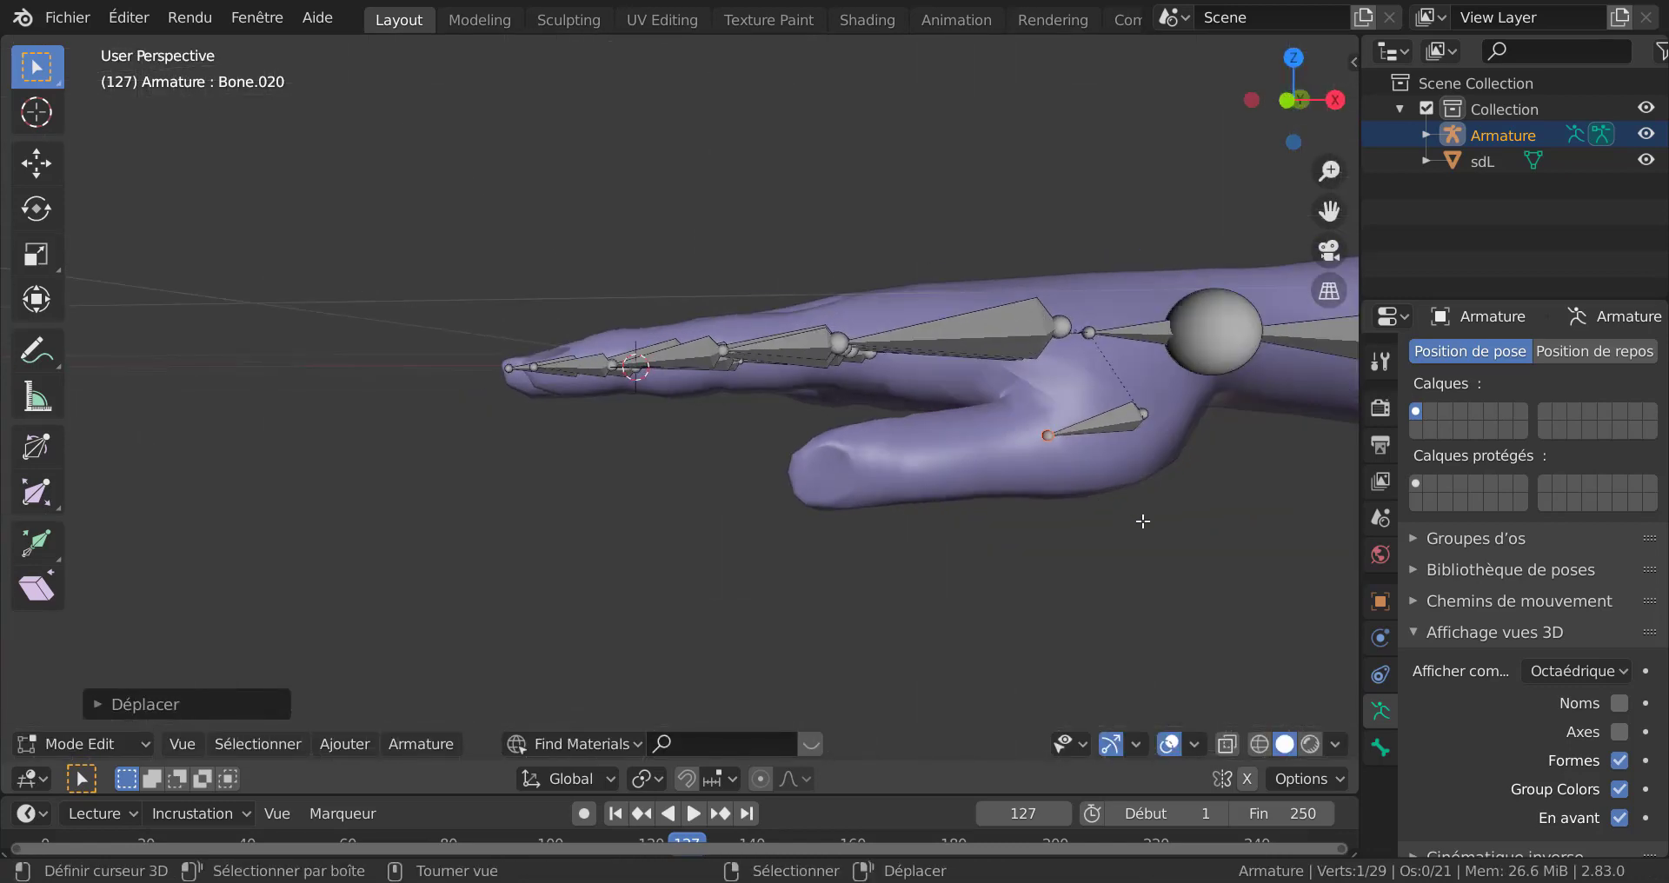
key("e")
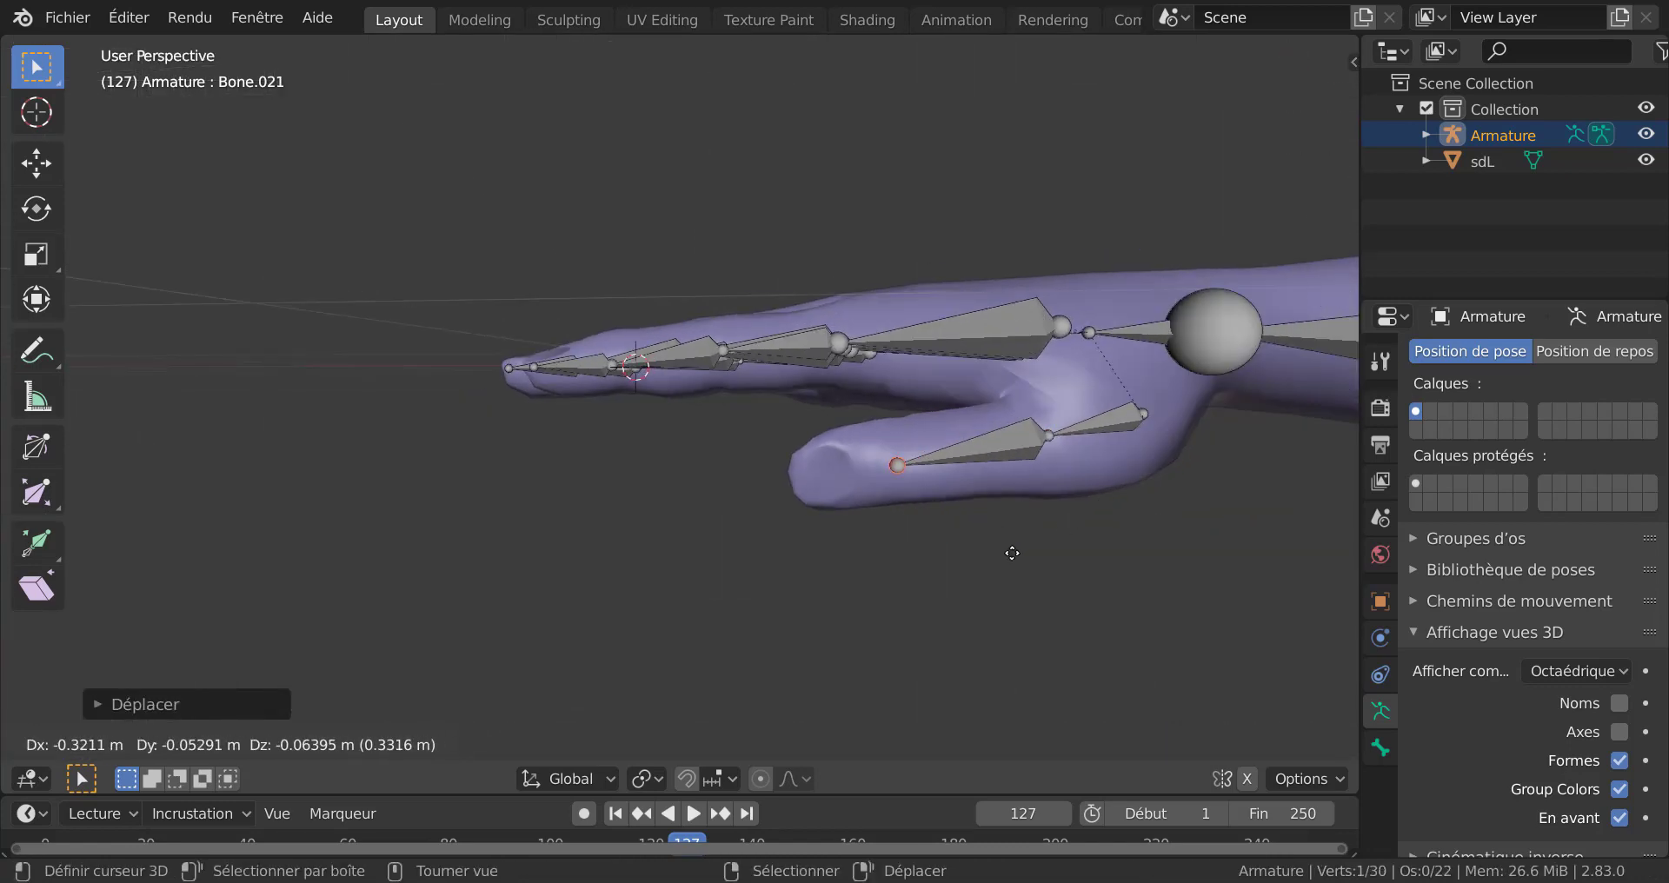
left_click(1014, 551)
key("e")
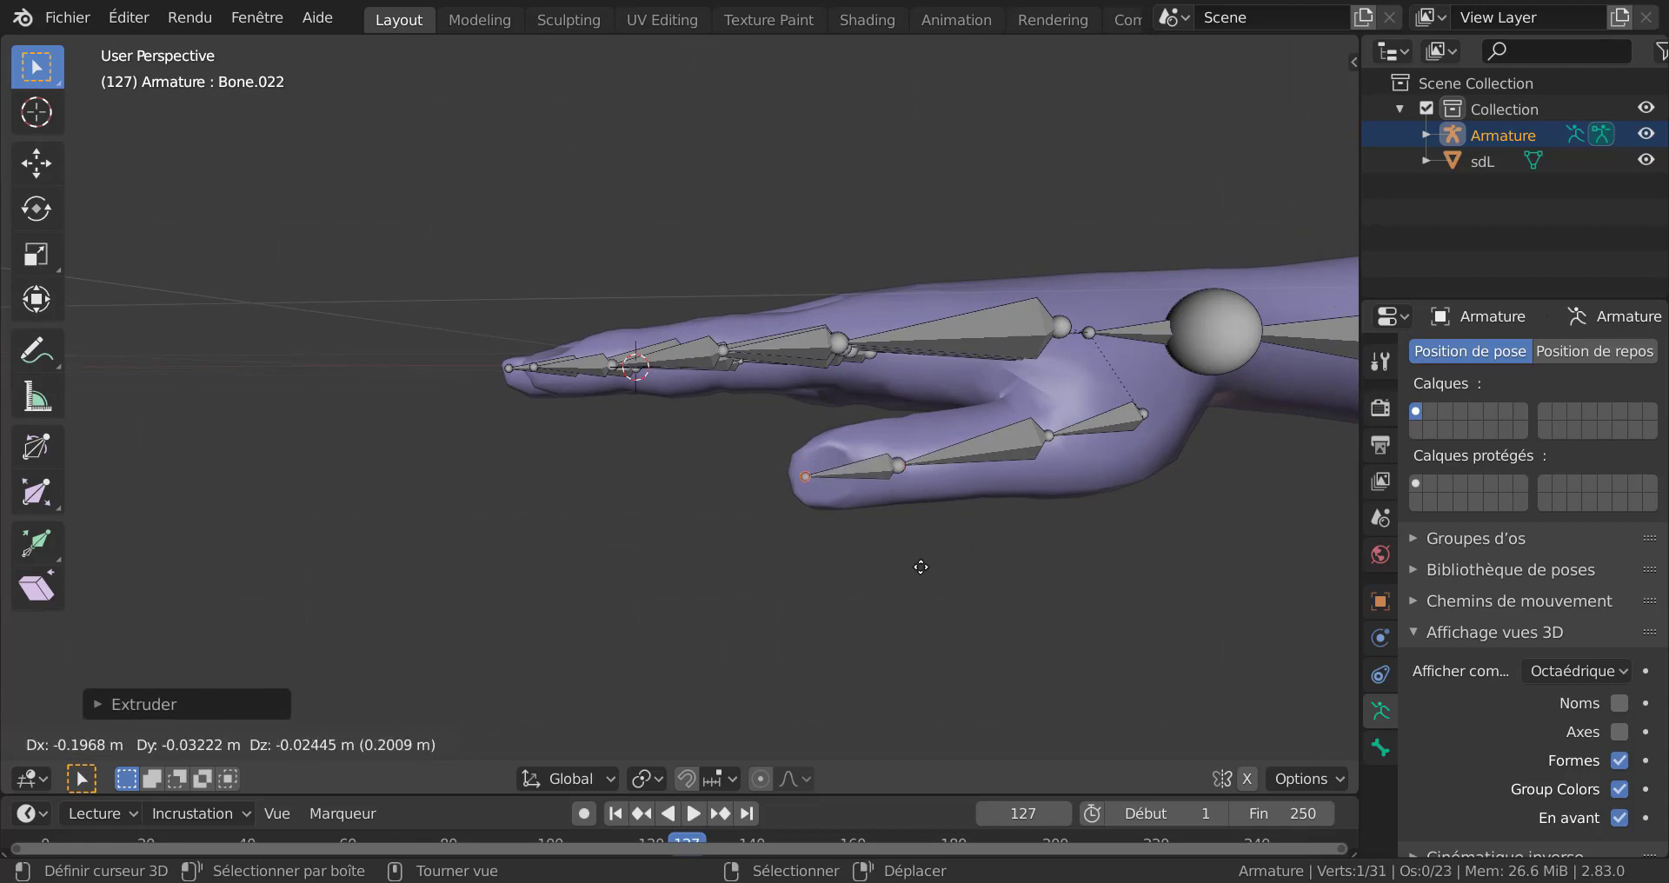
left_click(944, 563)
Step: In top view, move the thumb's tip joint about 0.08 m and the joint behind it about 0.04 m sideways into the thumb
key("KP_7")
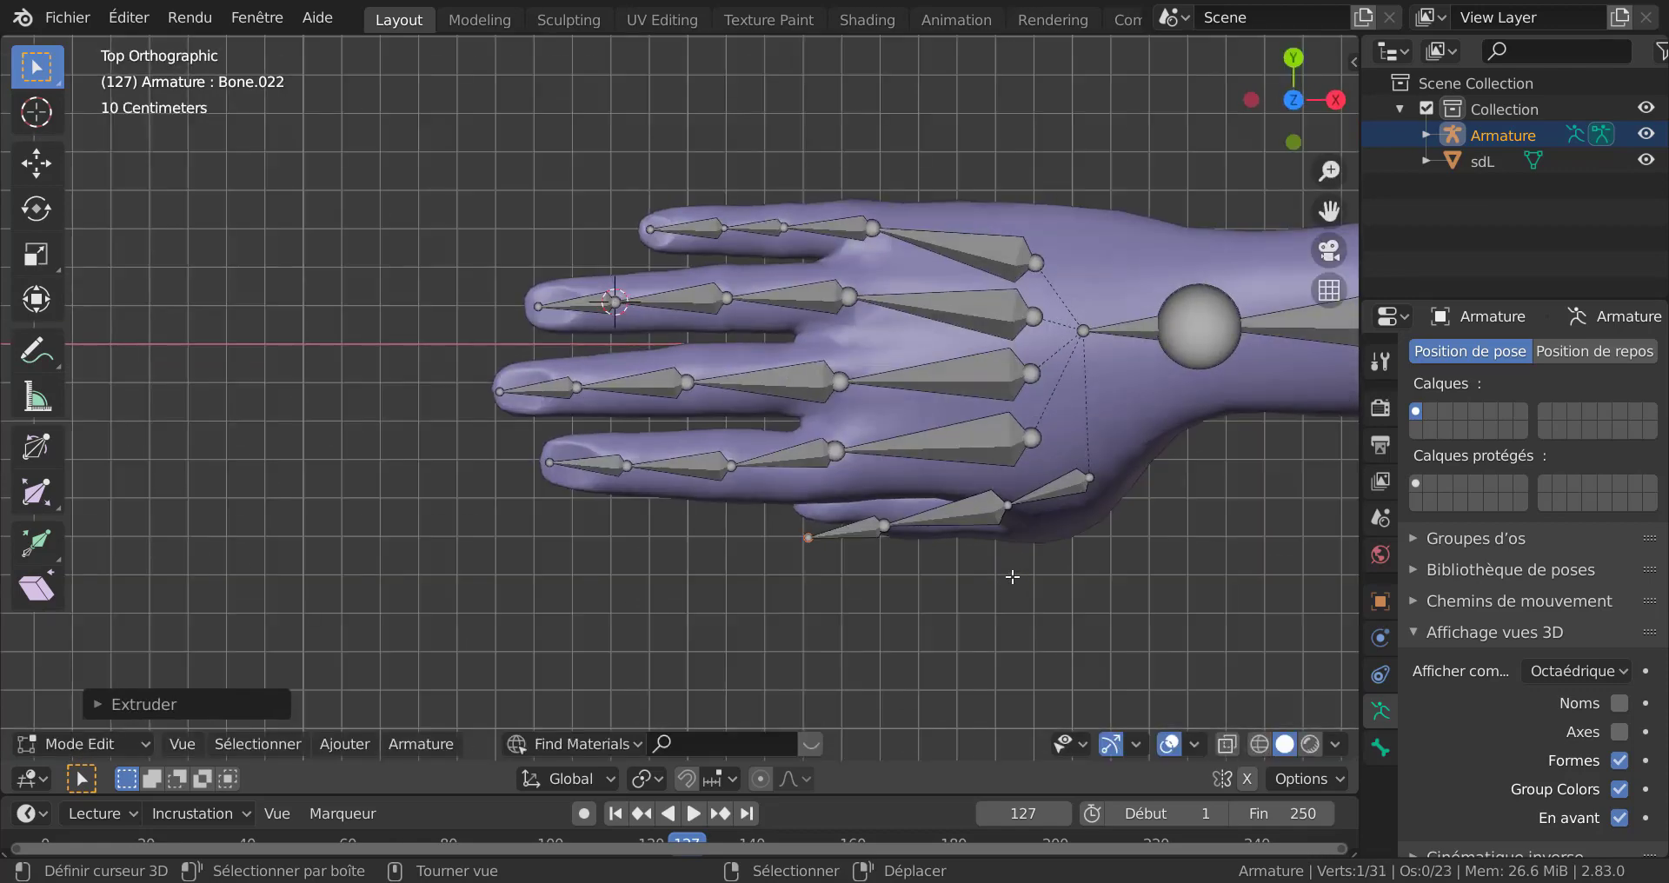
middle_click_drag(1013, 576, 932, 438, "shift")
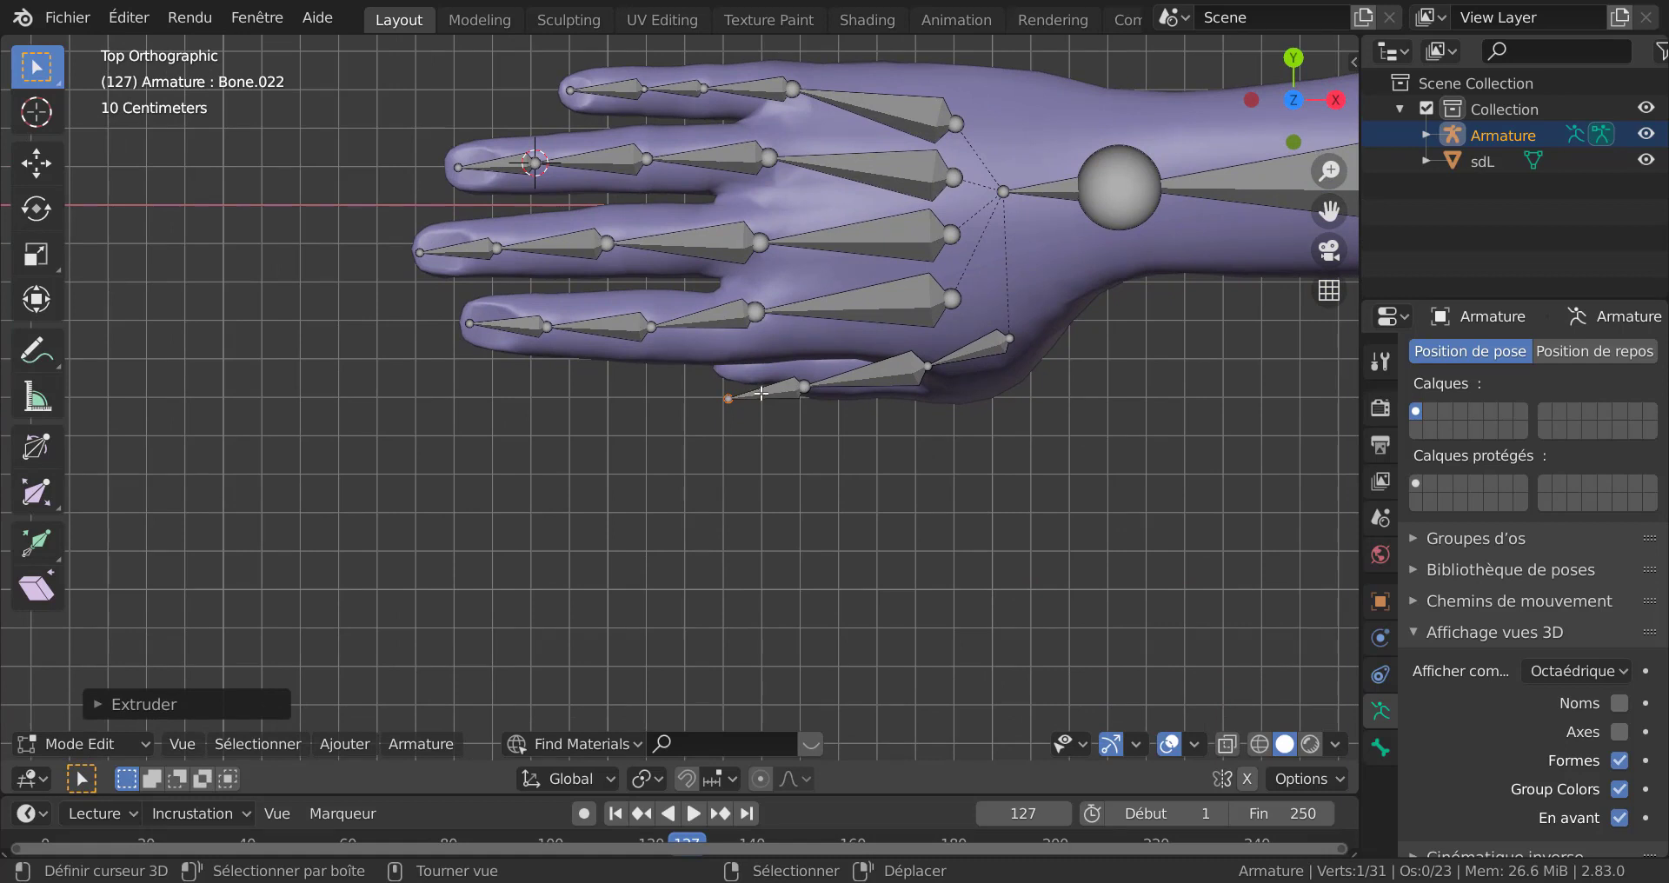
key("g")
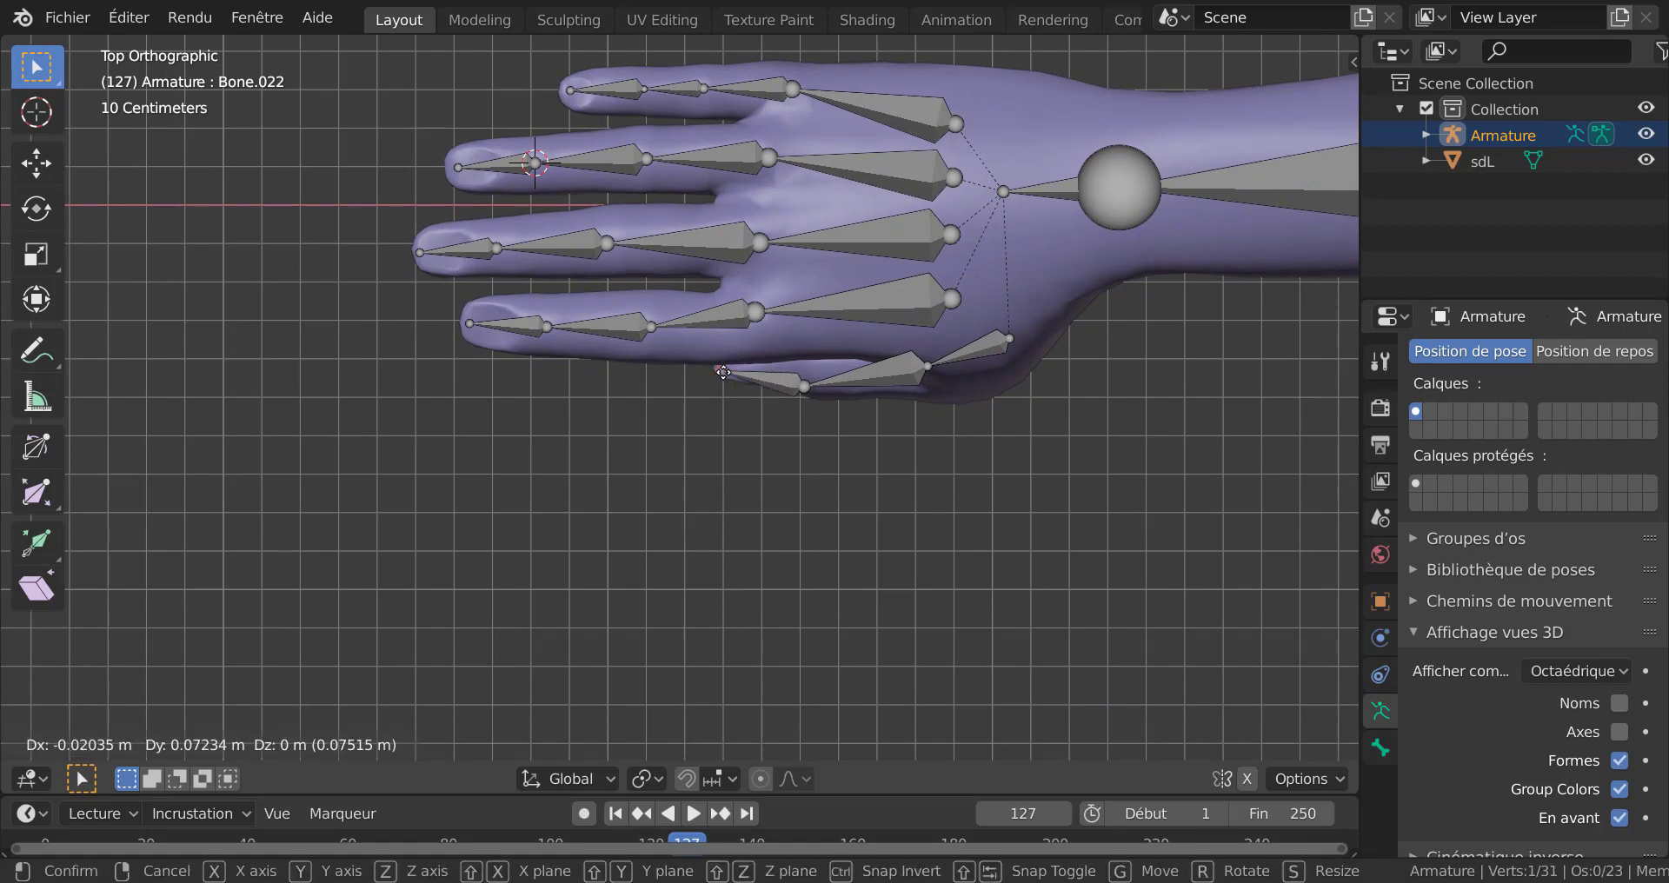
left_click(721, 373)
left_click(808, 385)
key("g")
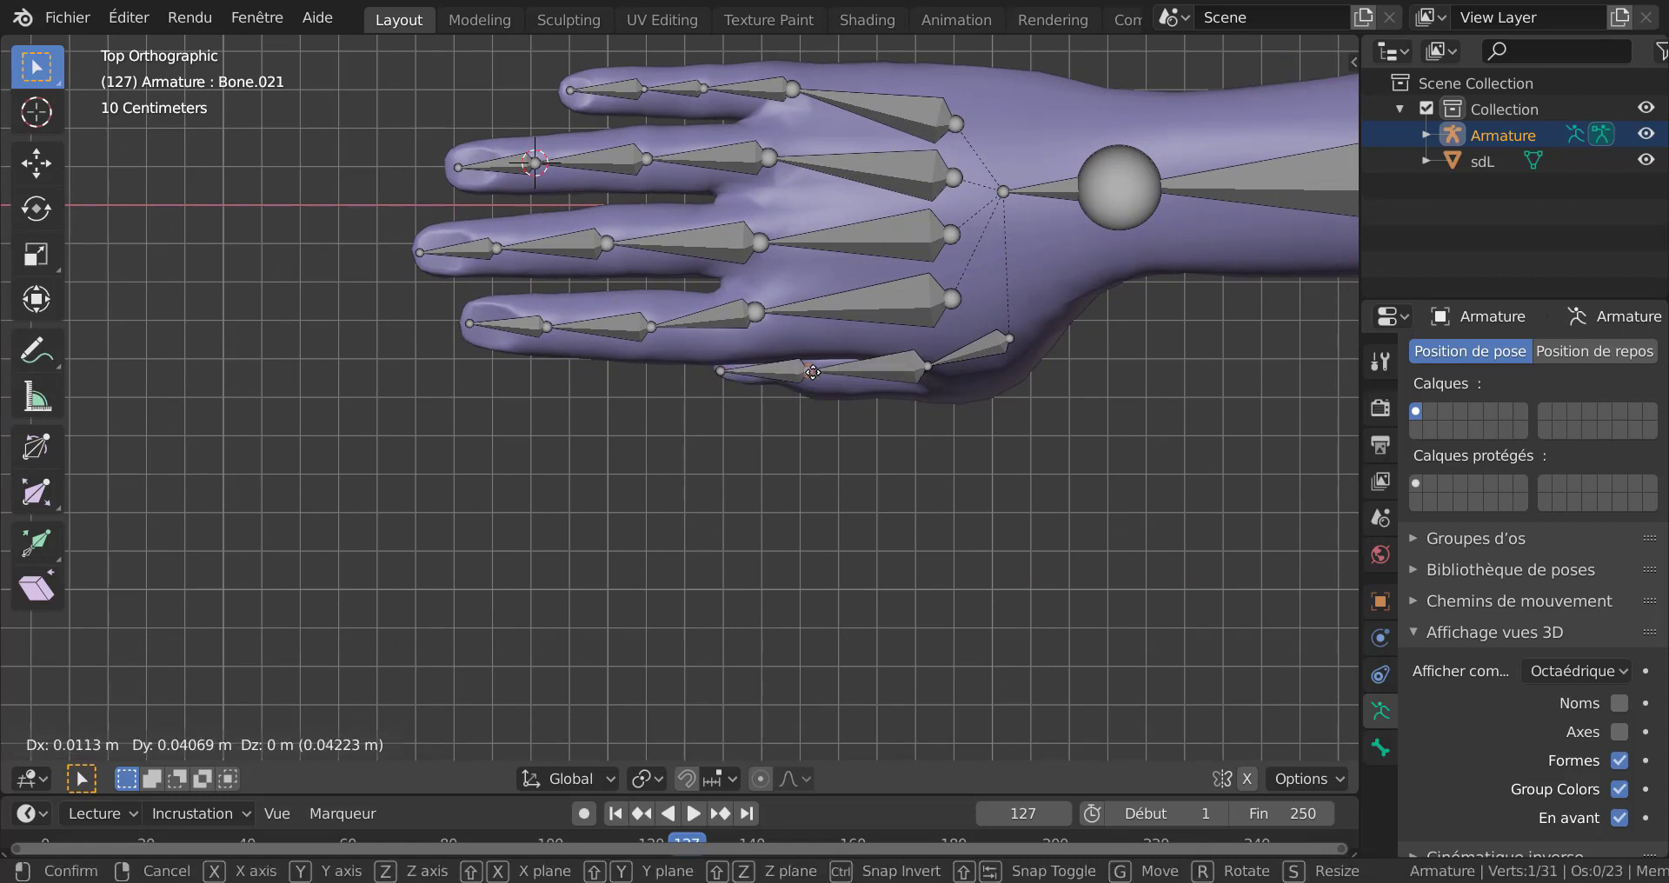
left_click(813, 385)
Step: From the bottom view, nudge the thumb's tip joint inward and shift the joint behind it slightly toward the wrist
middle_click_drag(813, 384, 847, 284)
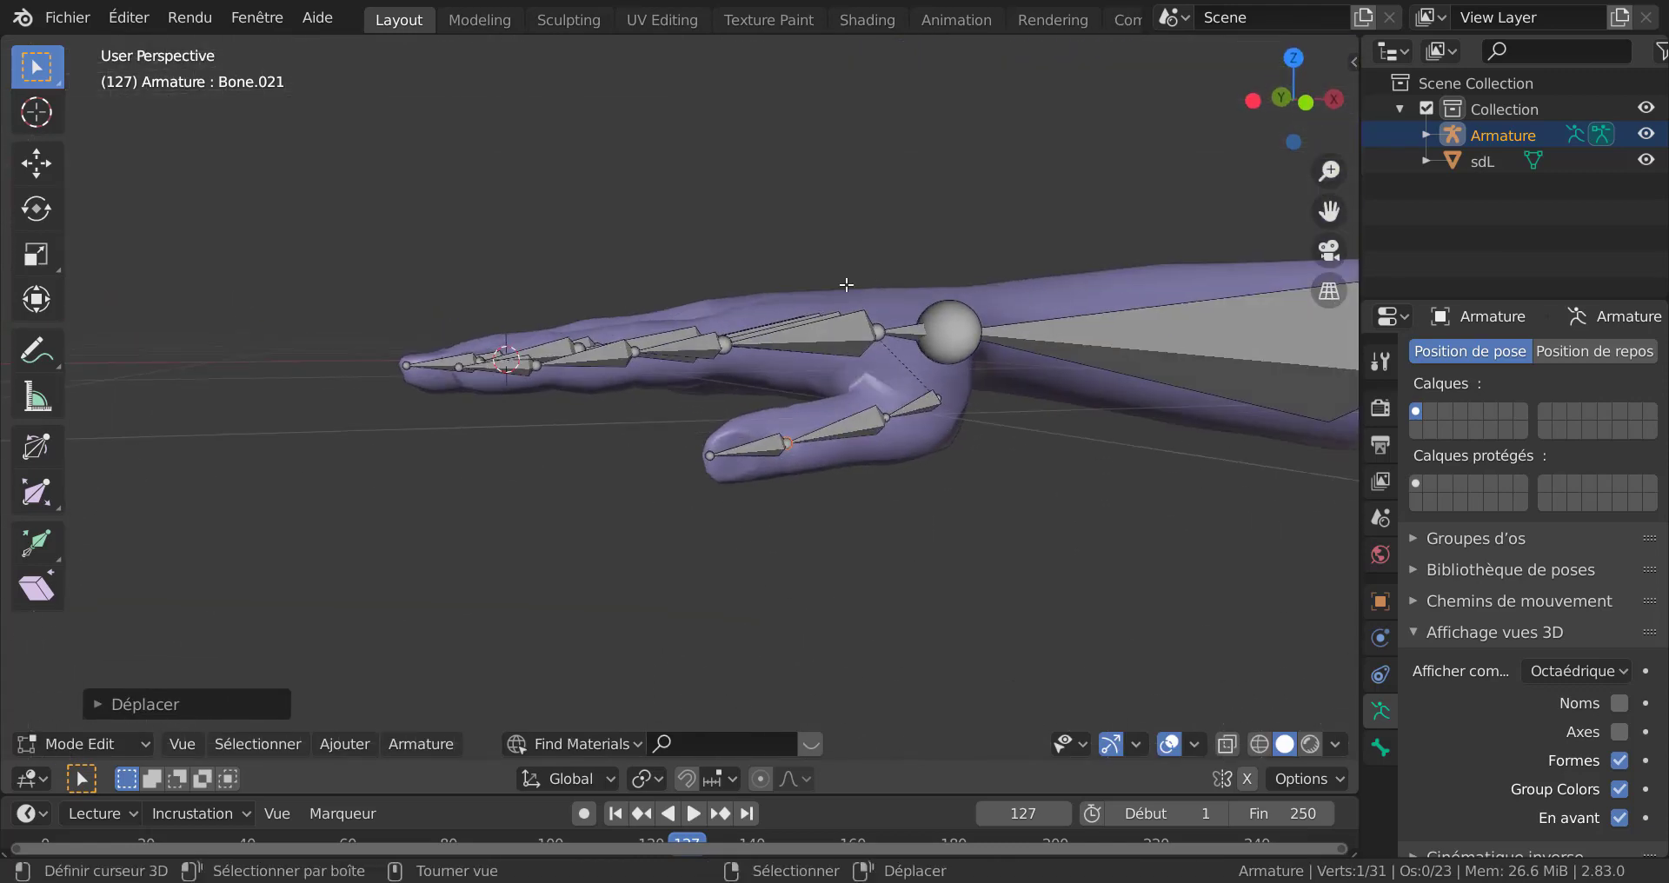
key("ctrl+KP_7")
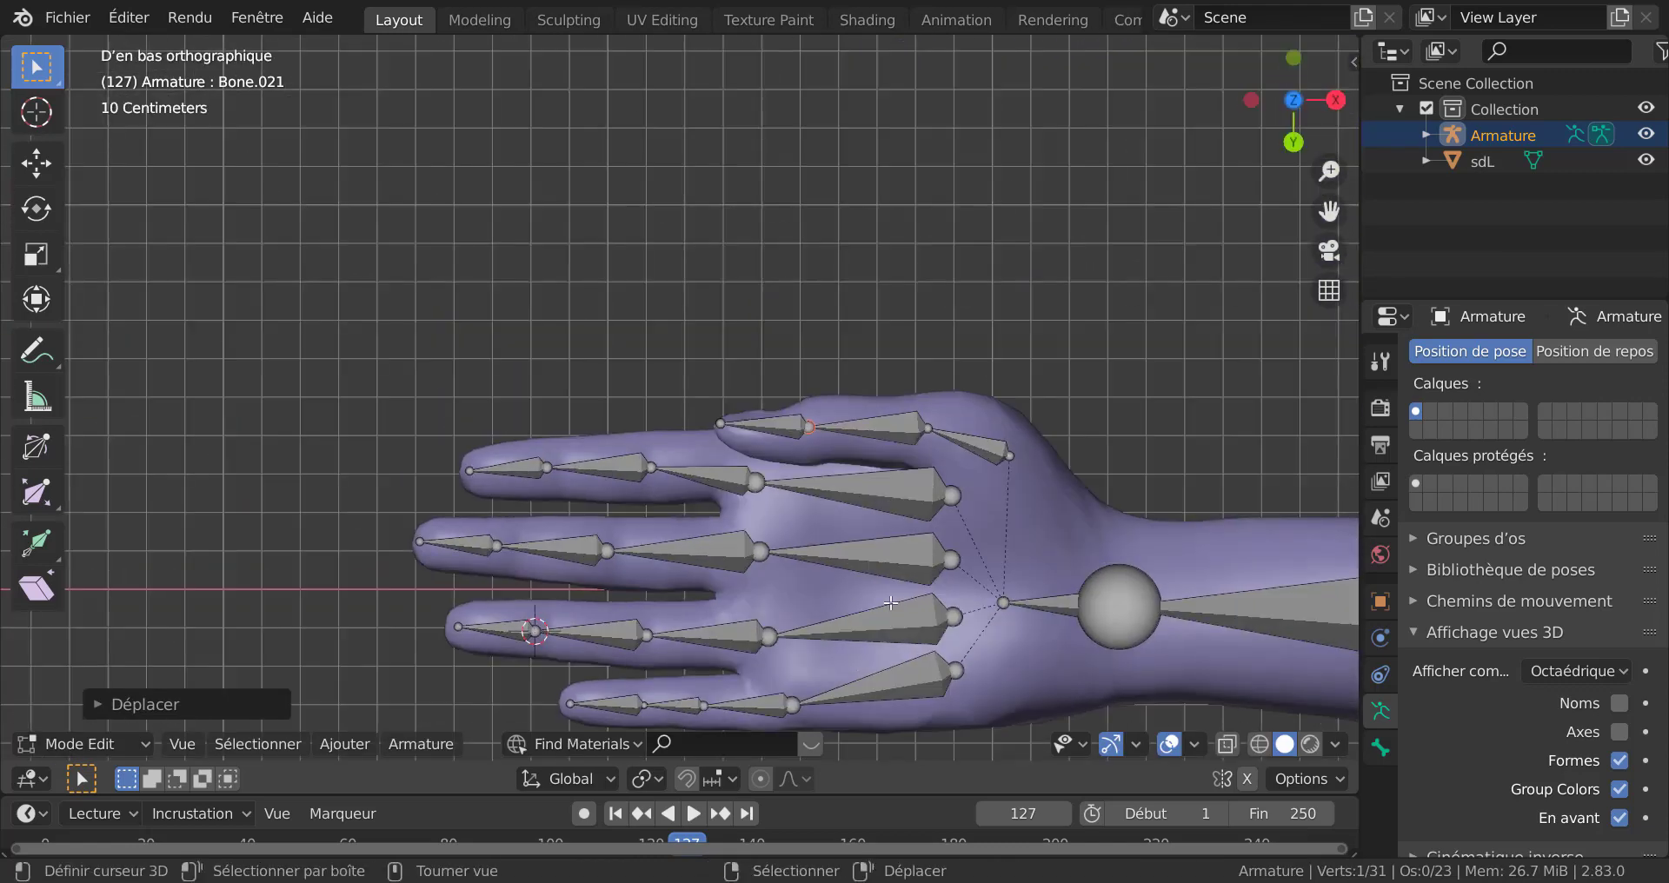
scroll(915, 596, "up", 4)
middle_click_drag(918, 581, 805, 527, "shift")
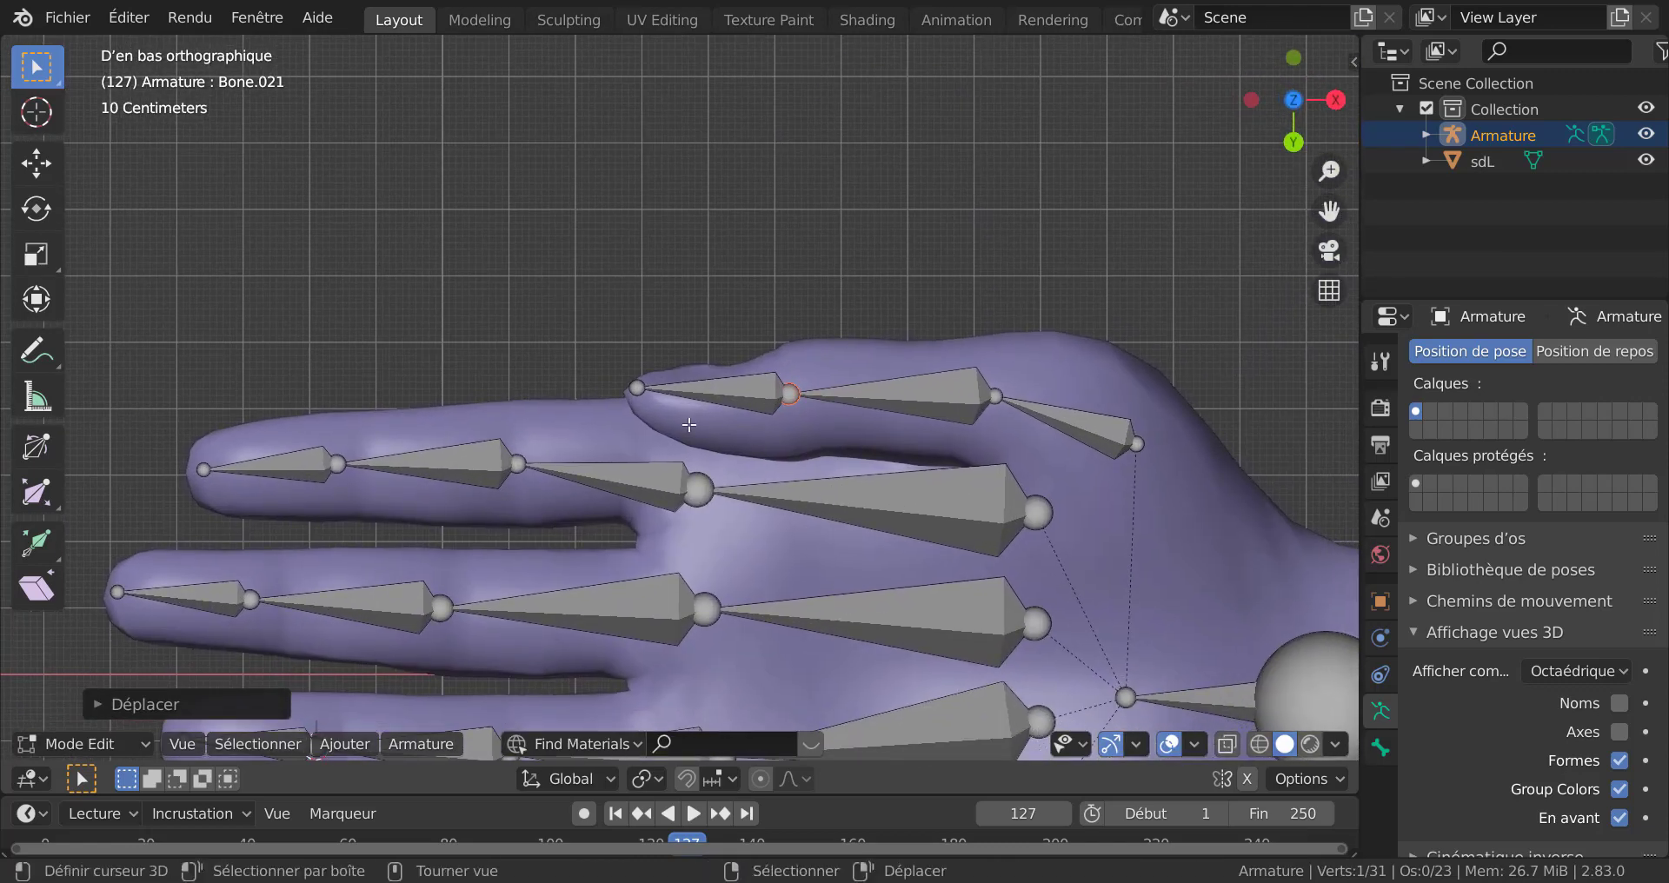
left_click(638, 389)
key("g")
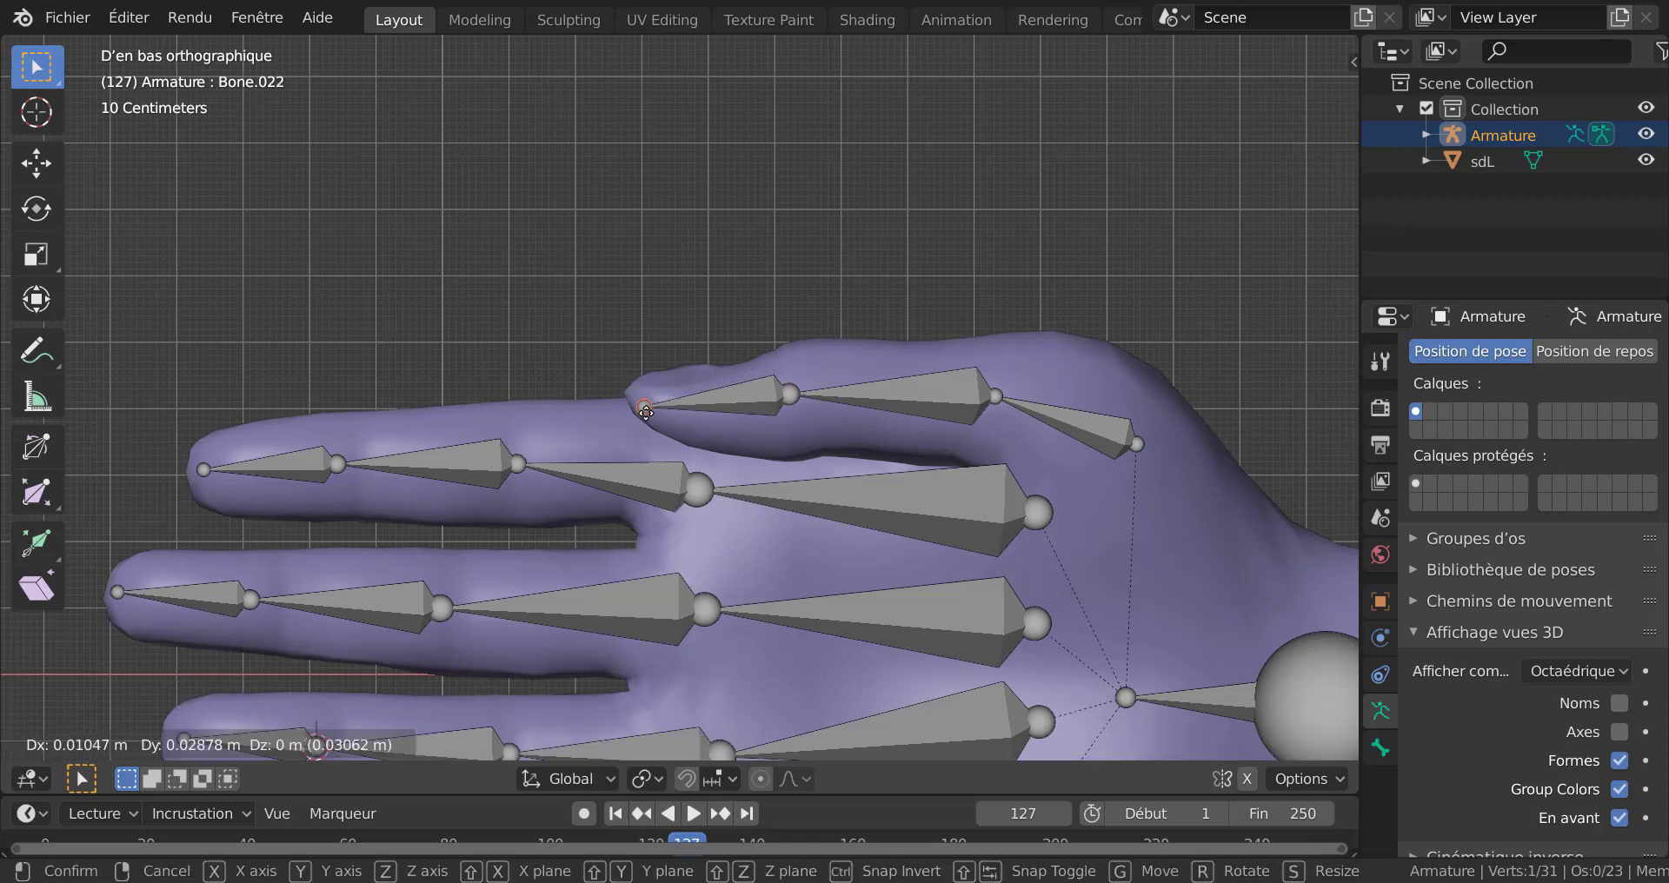
left_click(654, 404)
left_click(791, 394)
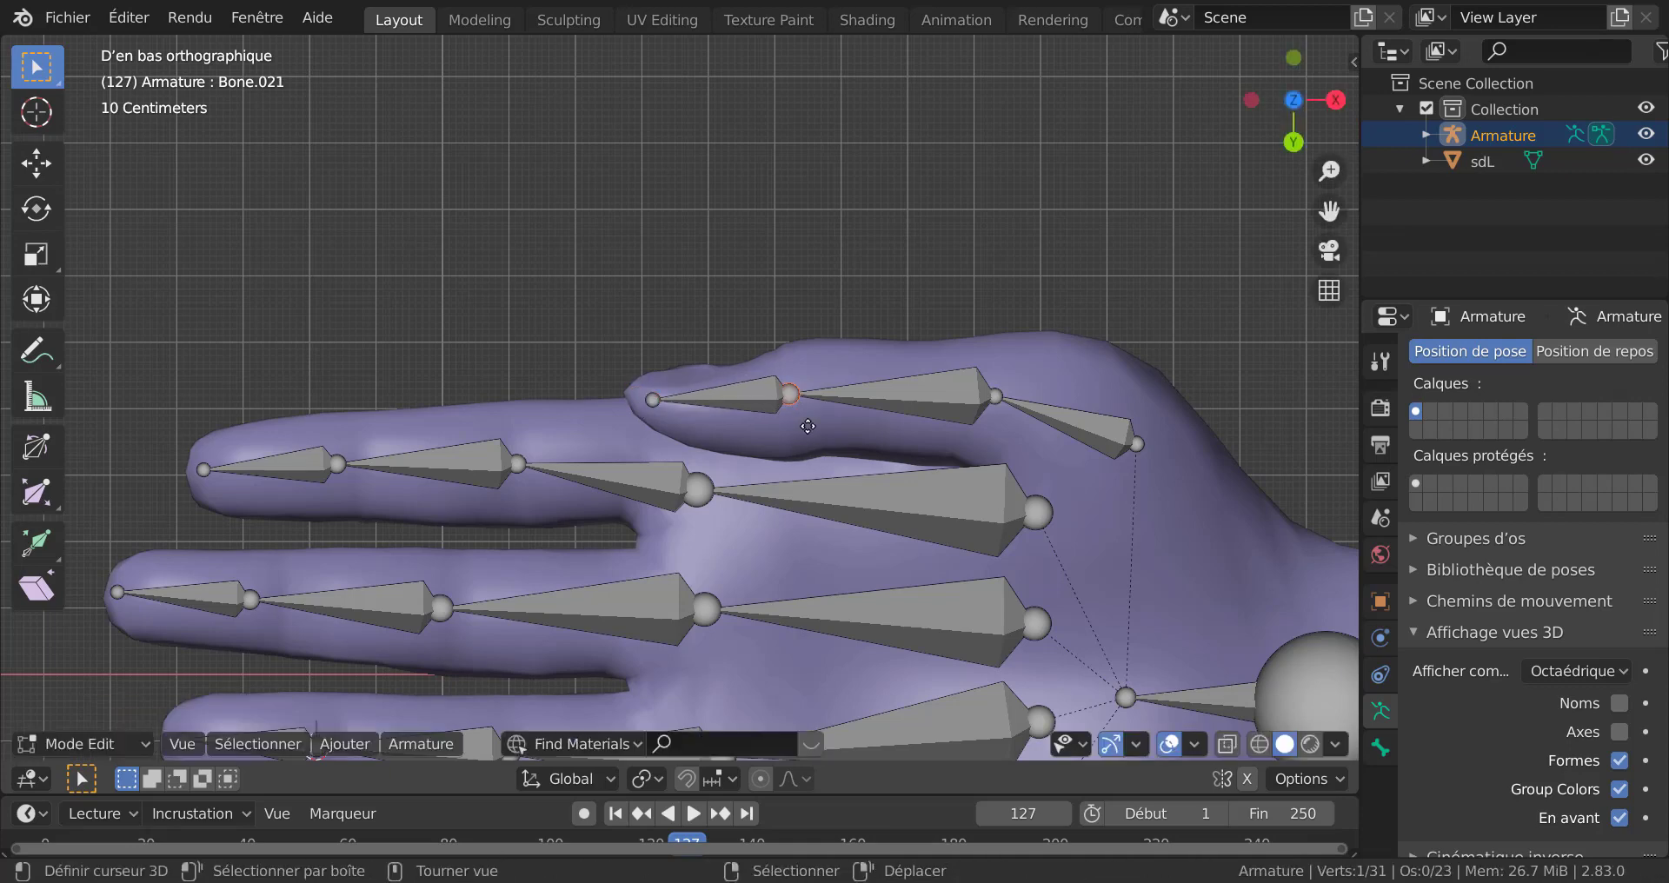
key("g")
left_click(801, 401)
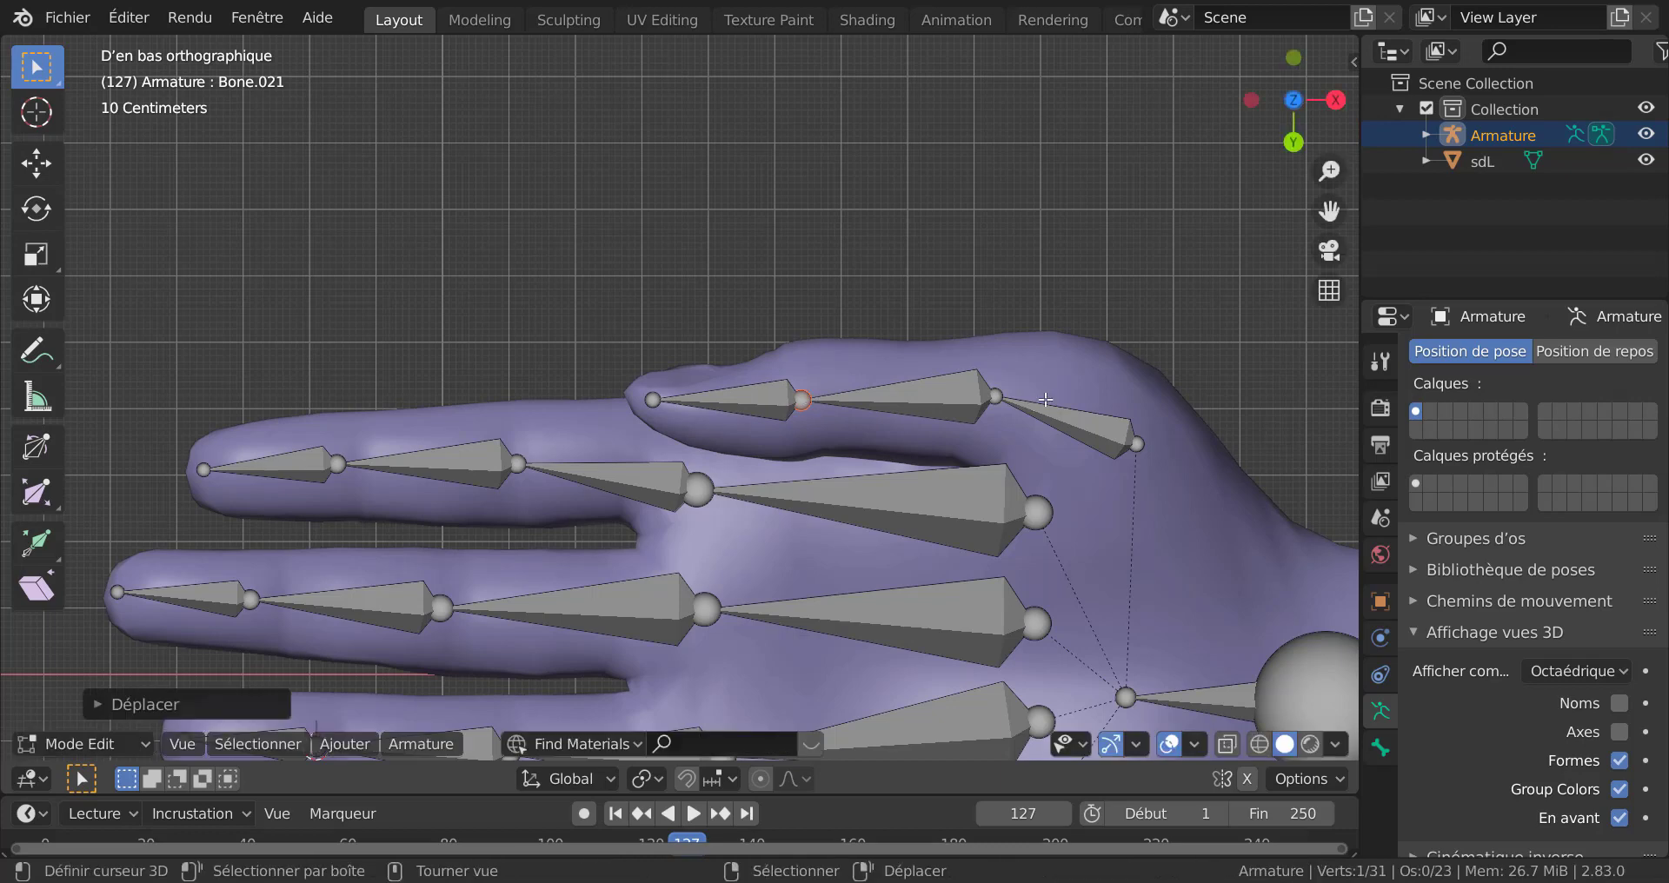
Step: Reposition the two lowest thumb joints so the base bones follow the thumb's shape down toward the wrist
left_click(997, 396)
key("g")
left_click(1053, 412)
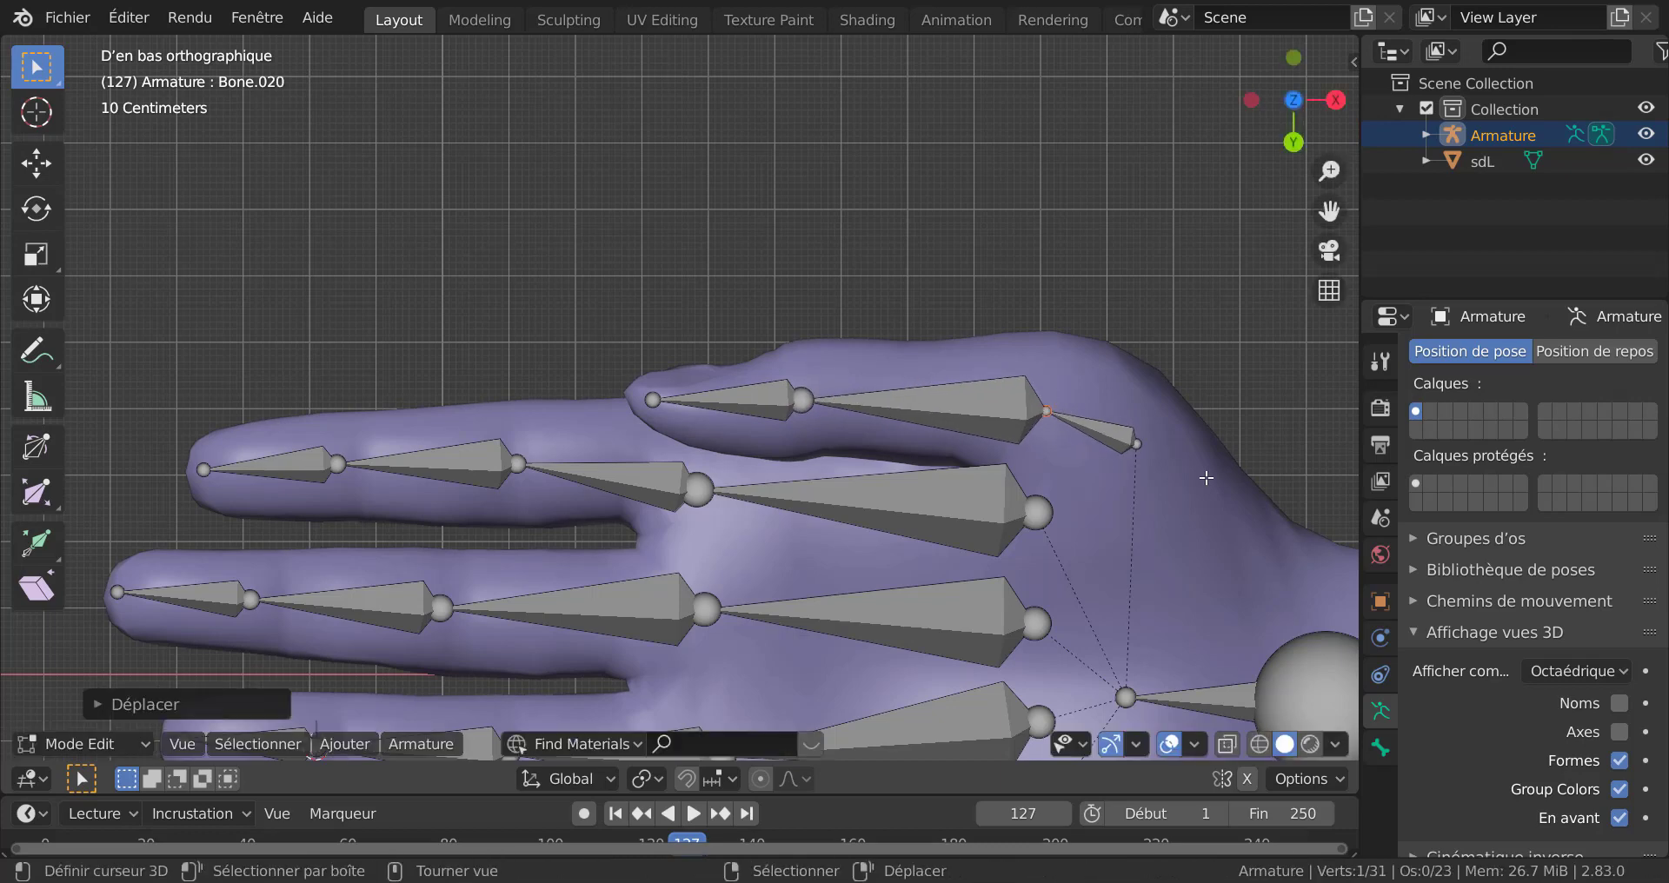
left_click(1139, 446)
key("g")
left_click(1182, 504)
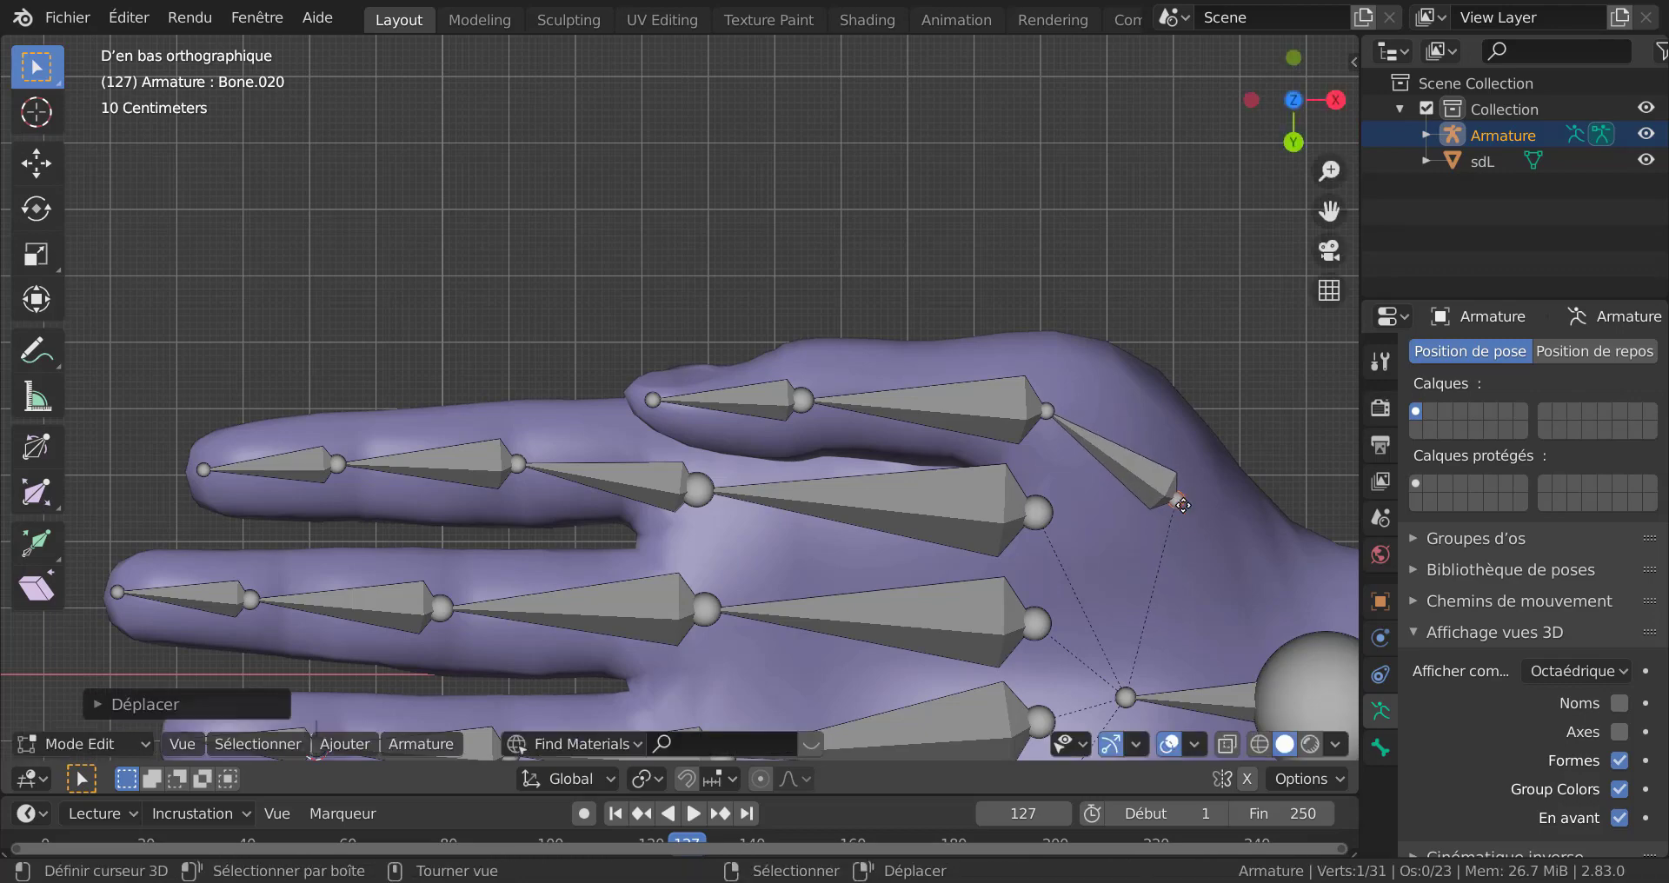
Step: From the top view, move the upper arm bone's shoulder joint about 0.34 m toward the shoulder
scroll(1182, 504, "down", 5)
middle_click_drag(1179, 472, 1124, 686)
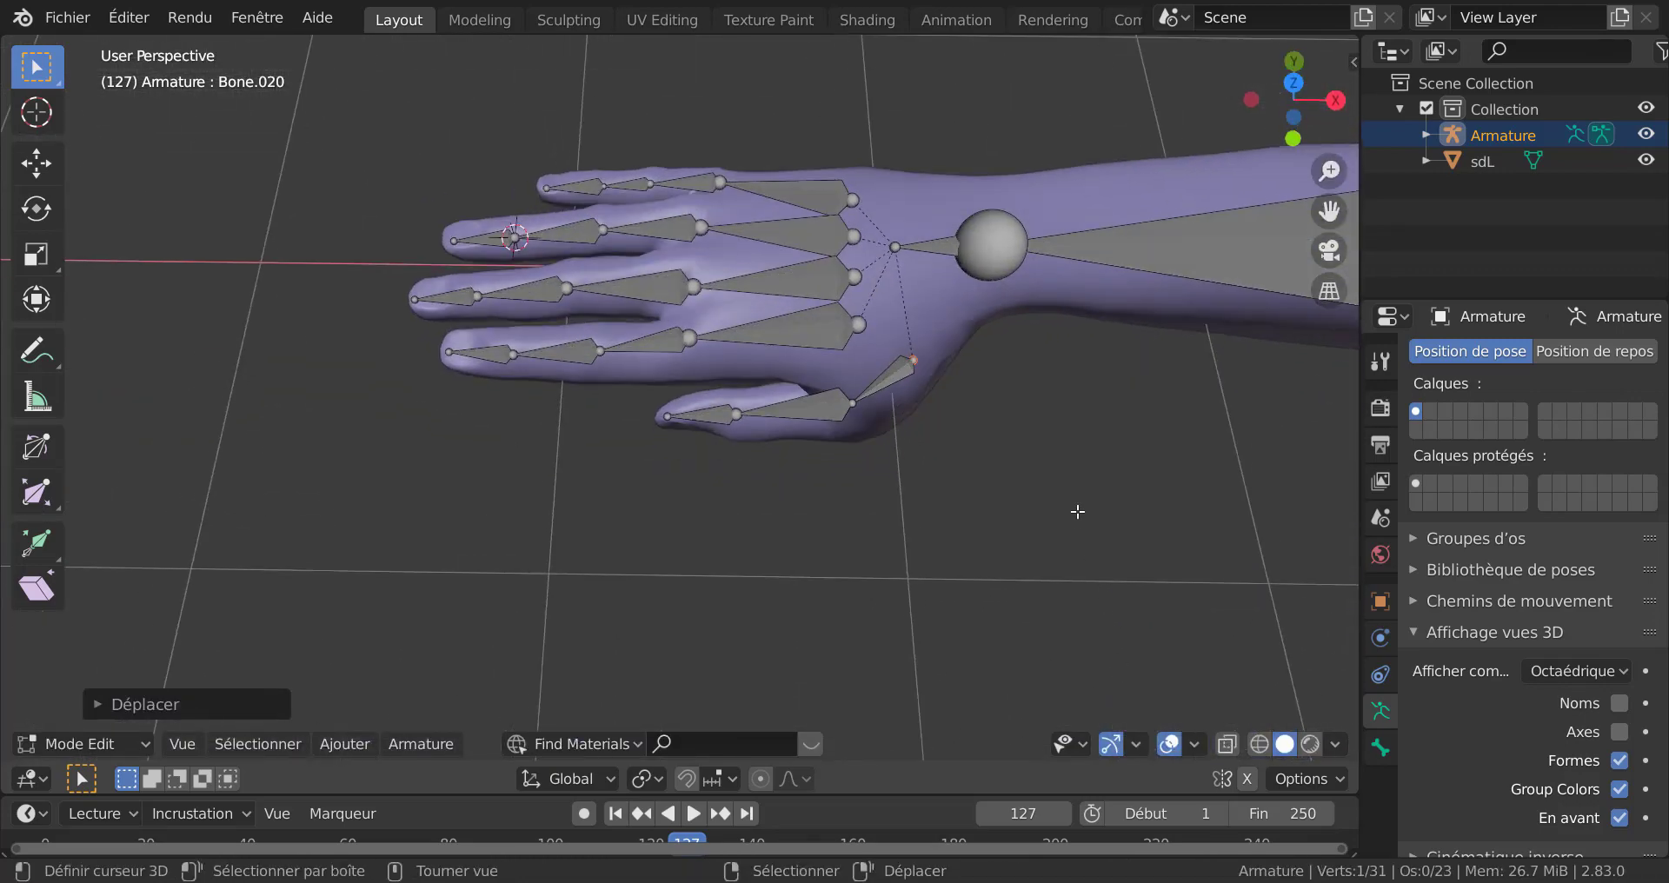
middle_click_drag(1078, 512, 842, 498)
middle_click_drag(869, 438, 762, 514)
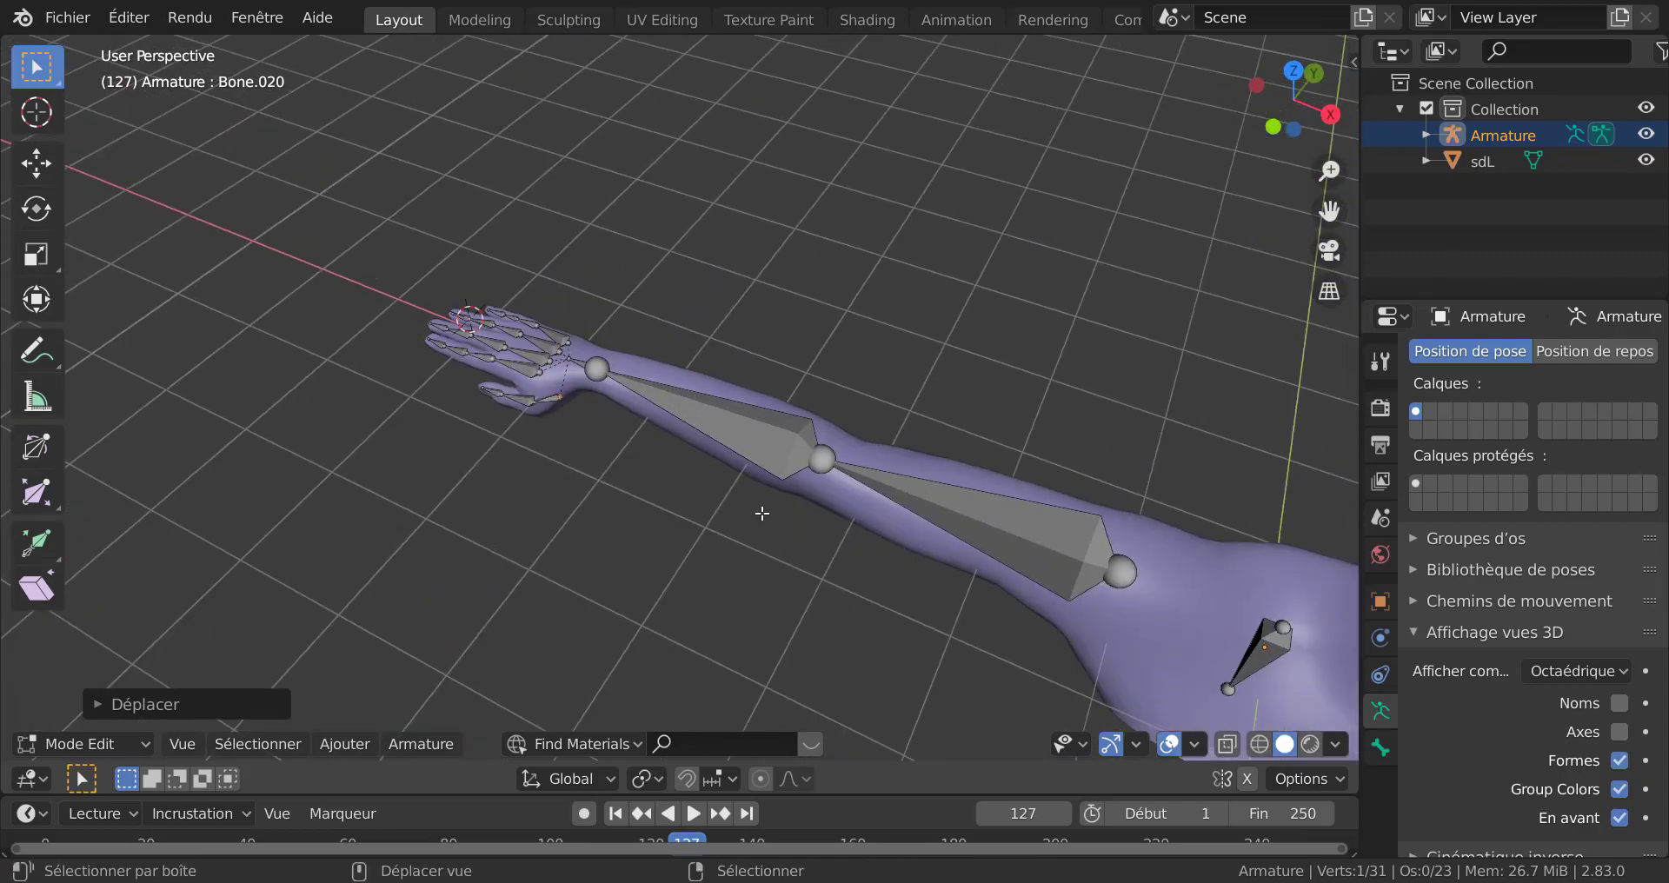
key("KP_7")
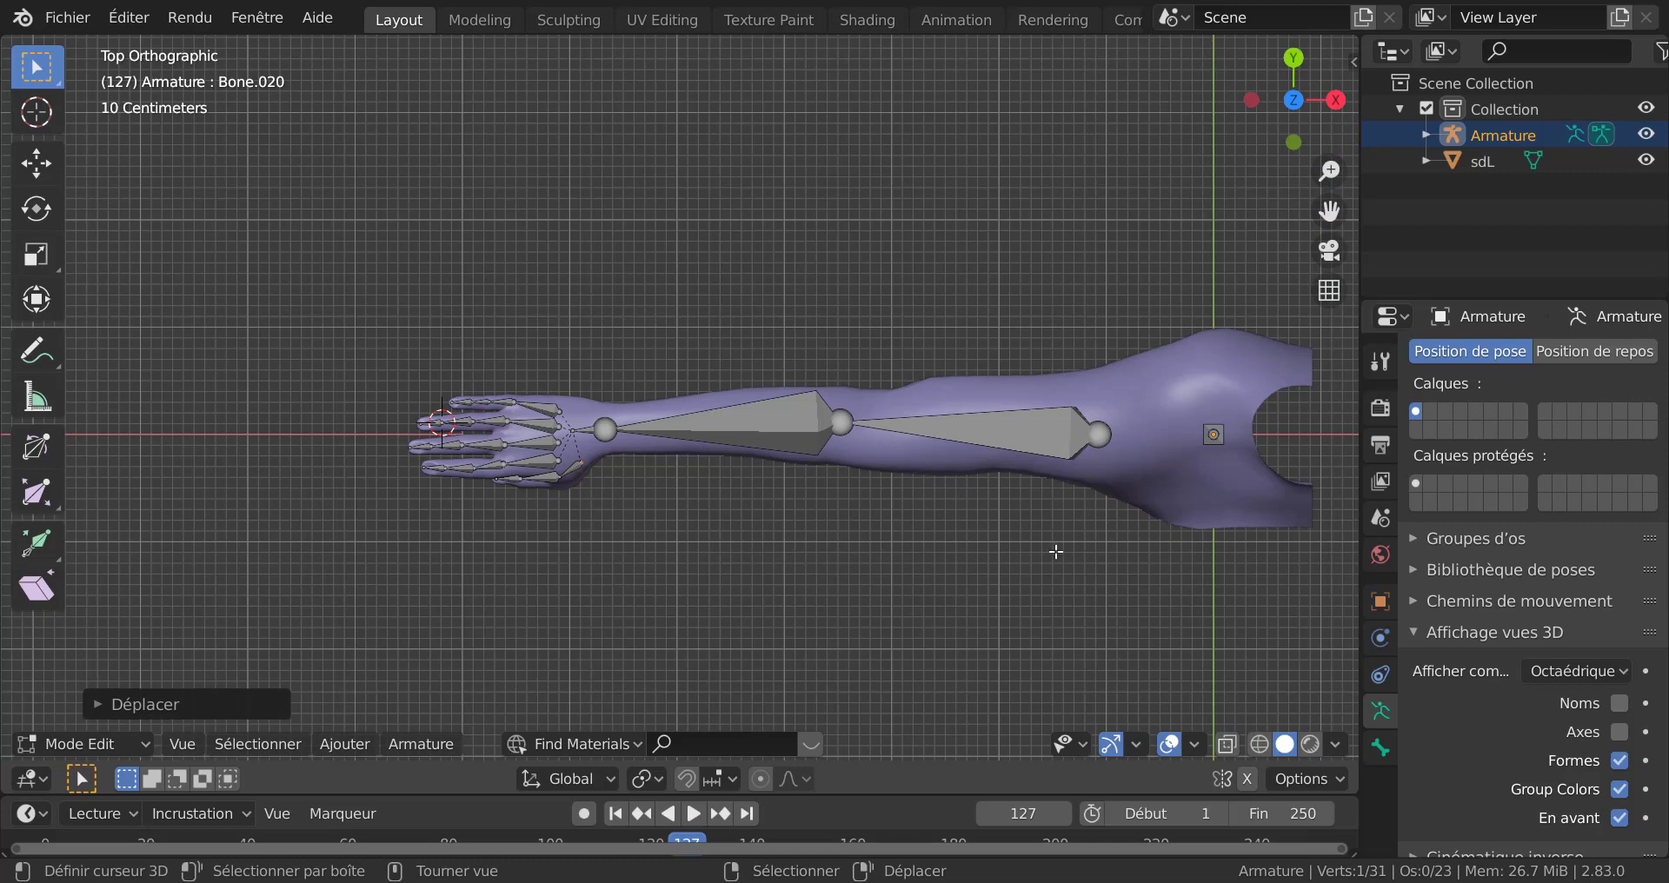
middle_click_drag(1056, 552, 904, 462, "shift")
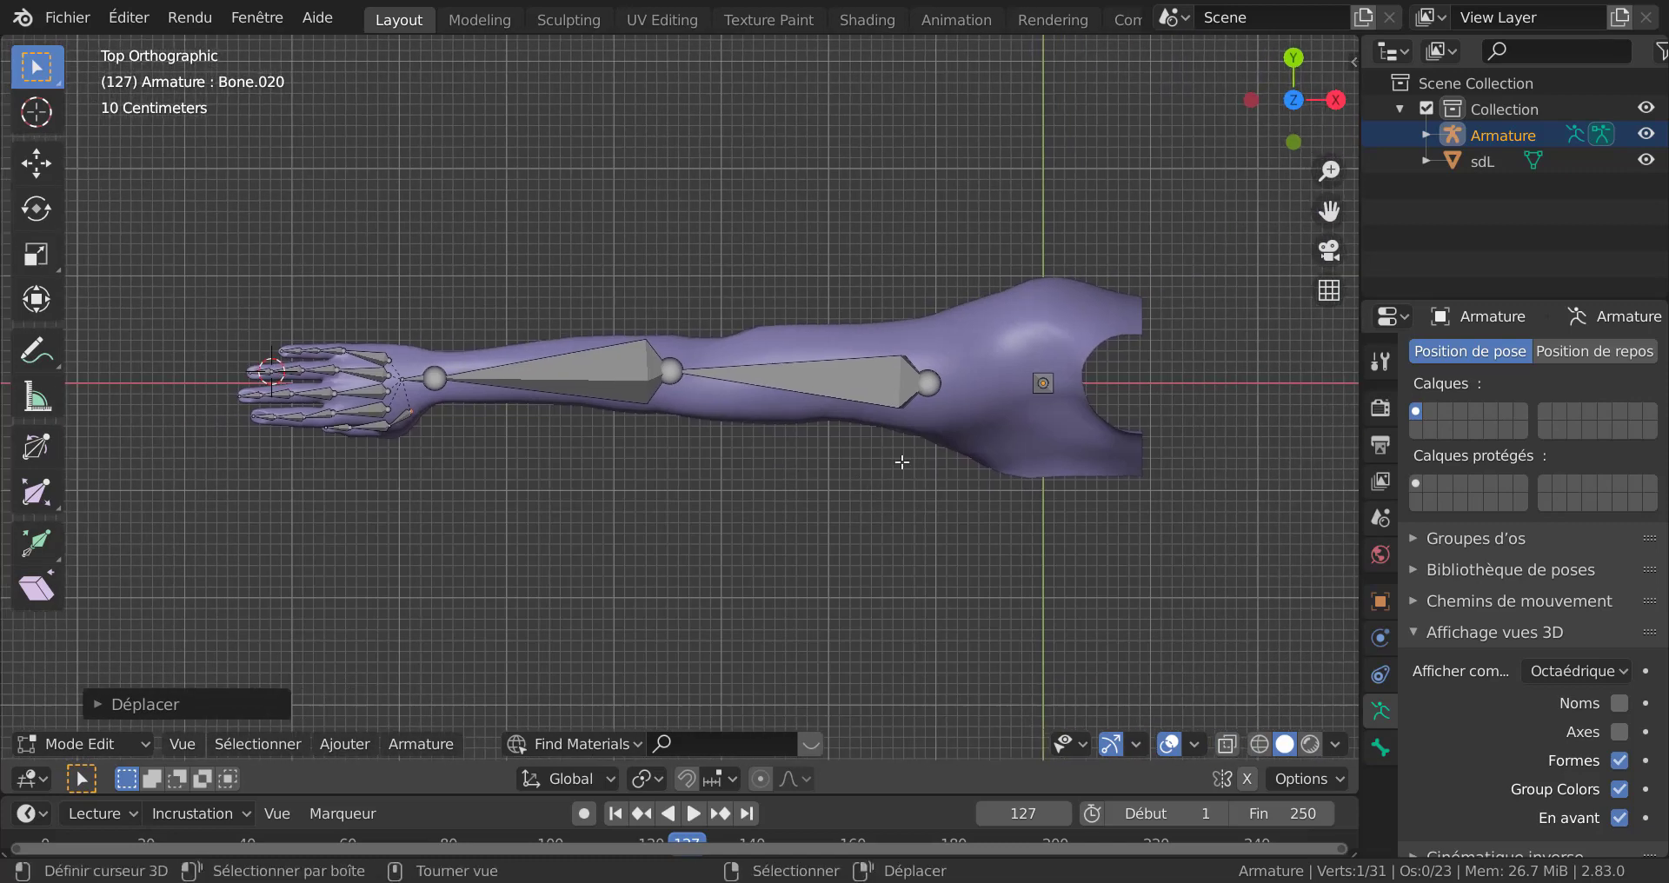
left_click(930, 383)
key("g")
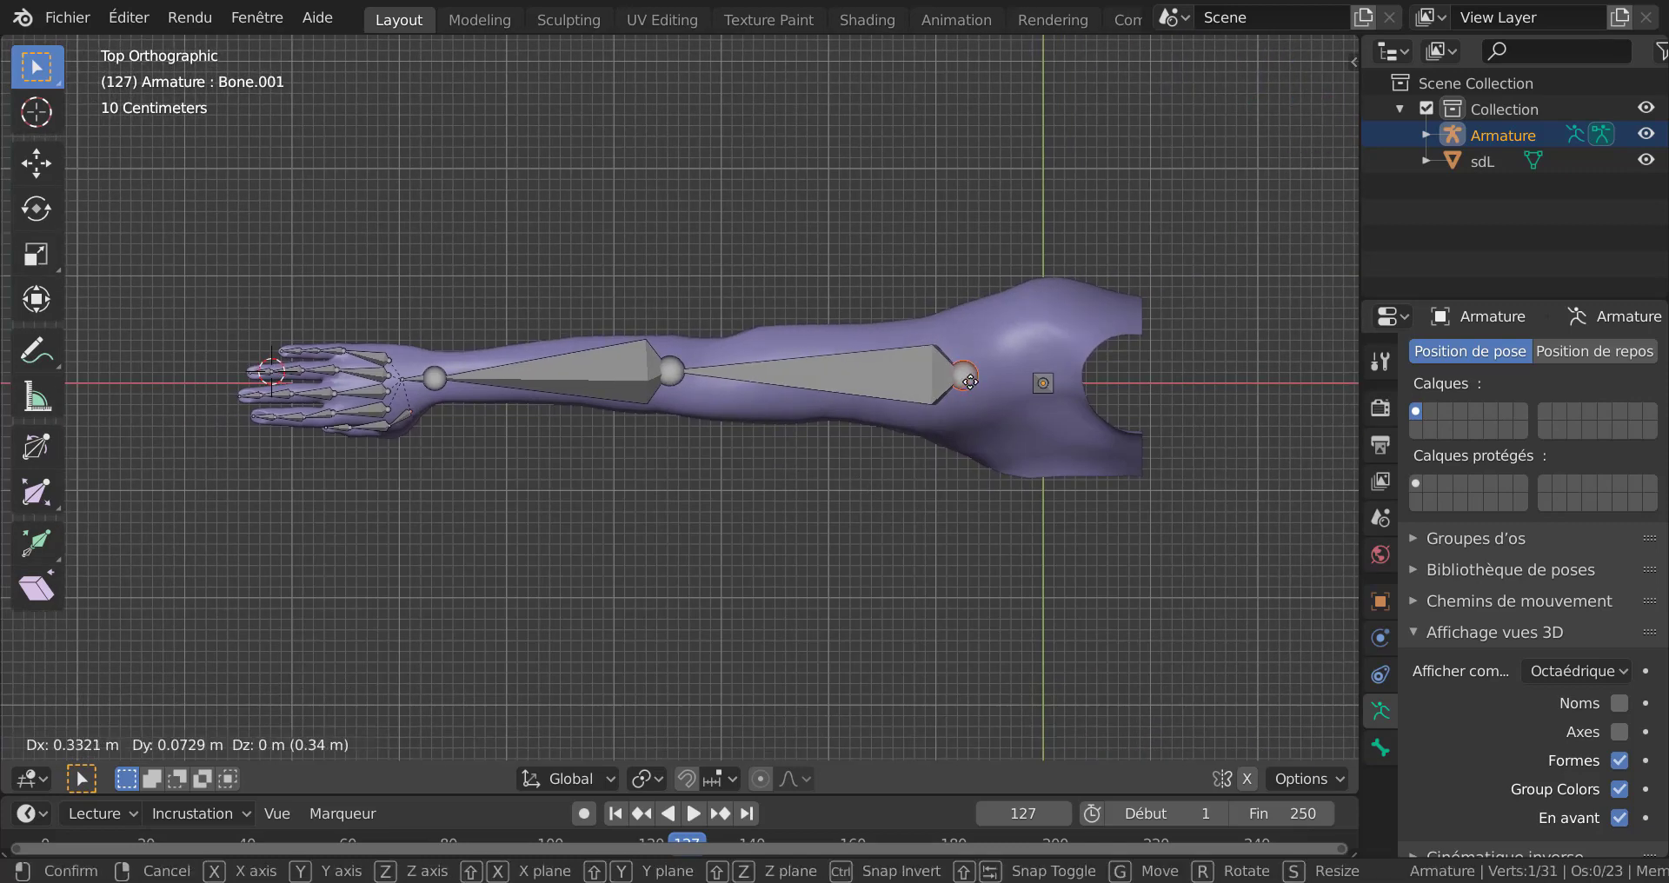
left_click(970, 385)
Step: Extrude a control bone about 0.84 m along the Y axis from the wrist joint
middle_click_drag(922, 471, 1247, 485, "shift")
scroll(938, 518, "up", 3)
right_click(810, 387)
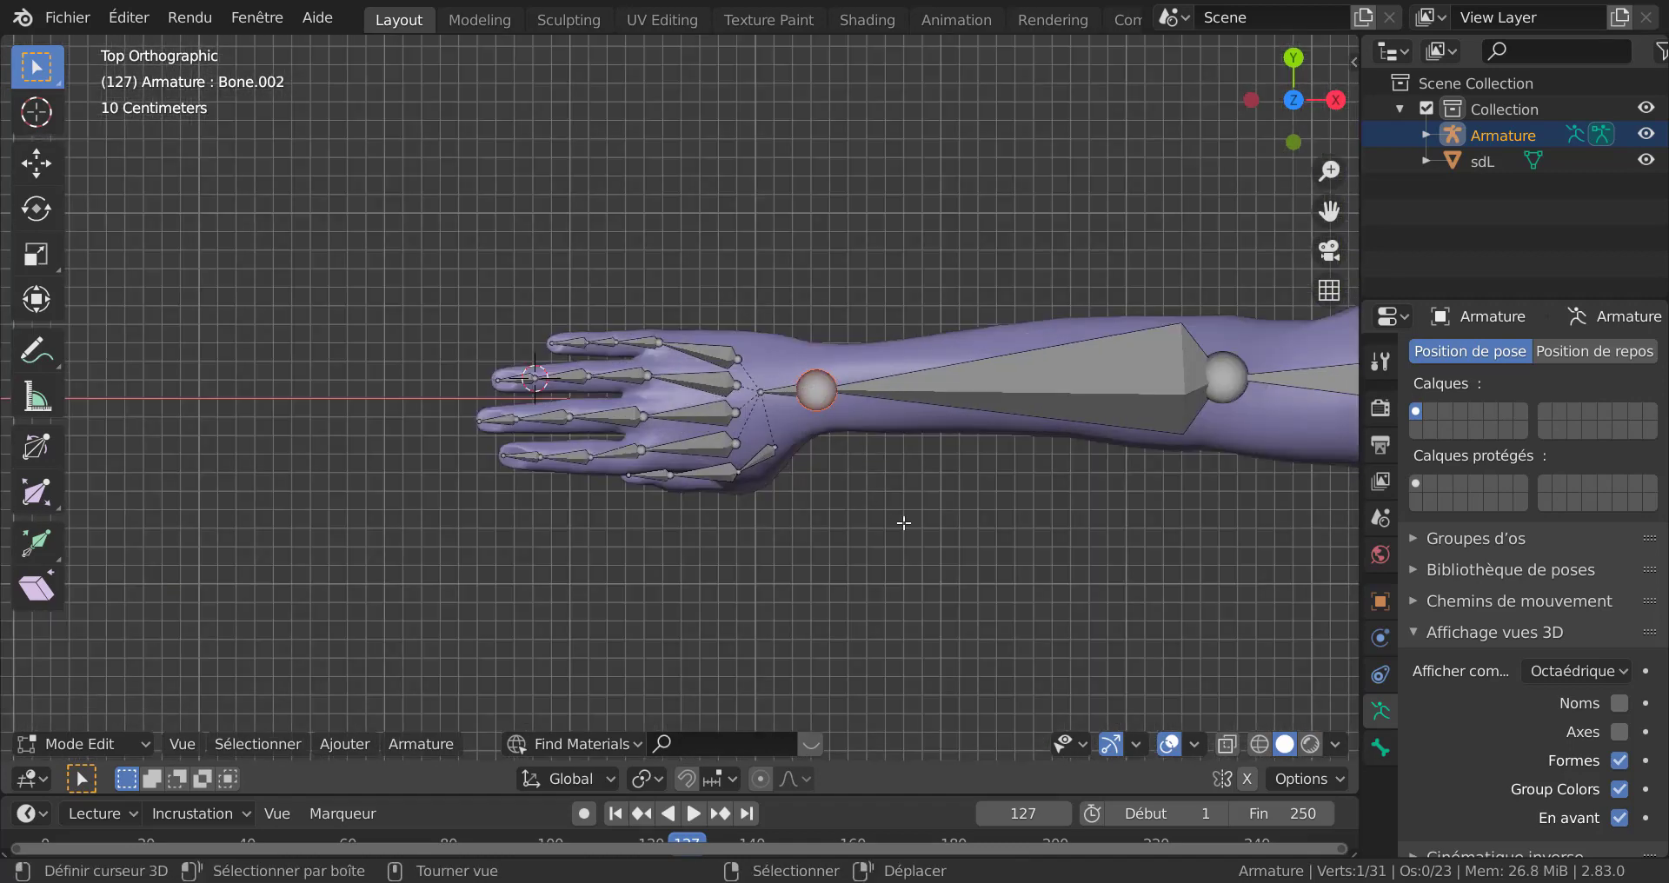
middle_click_drag(973, 585, 901, 578, "shift")
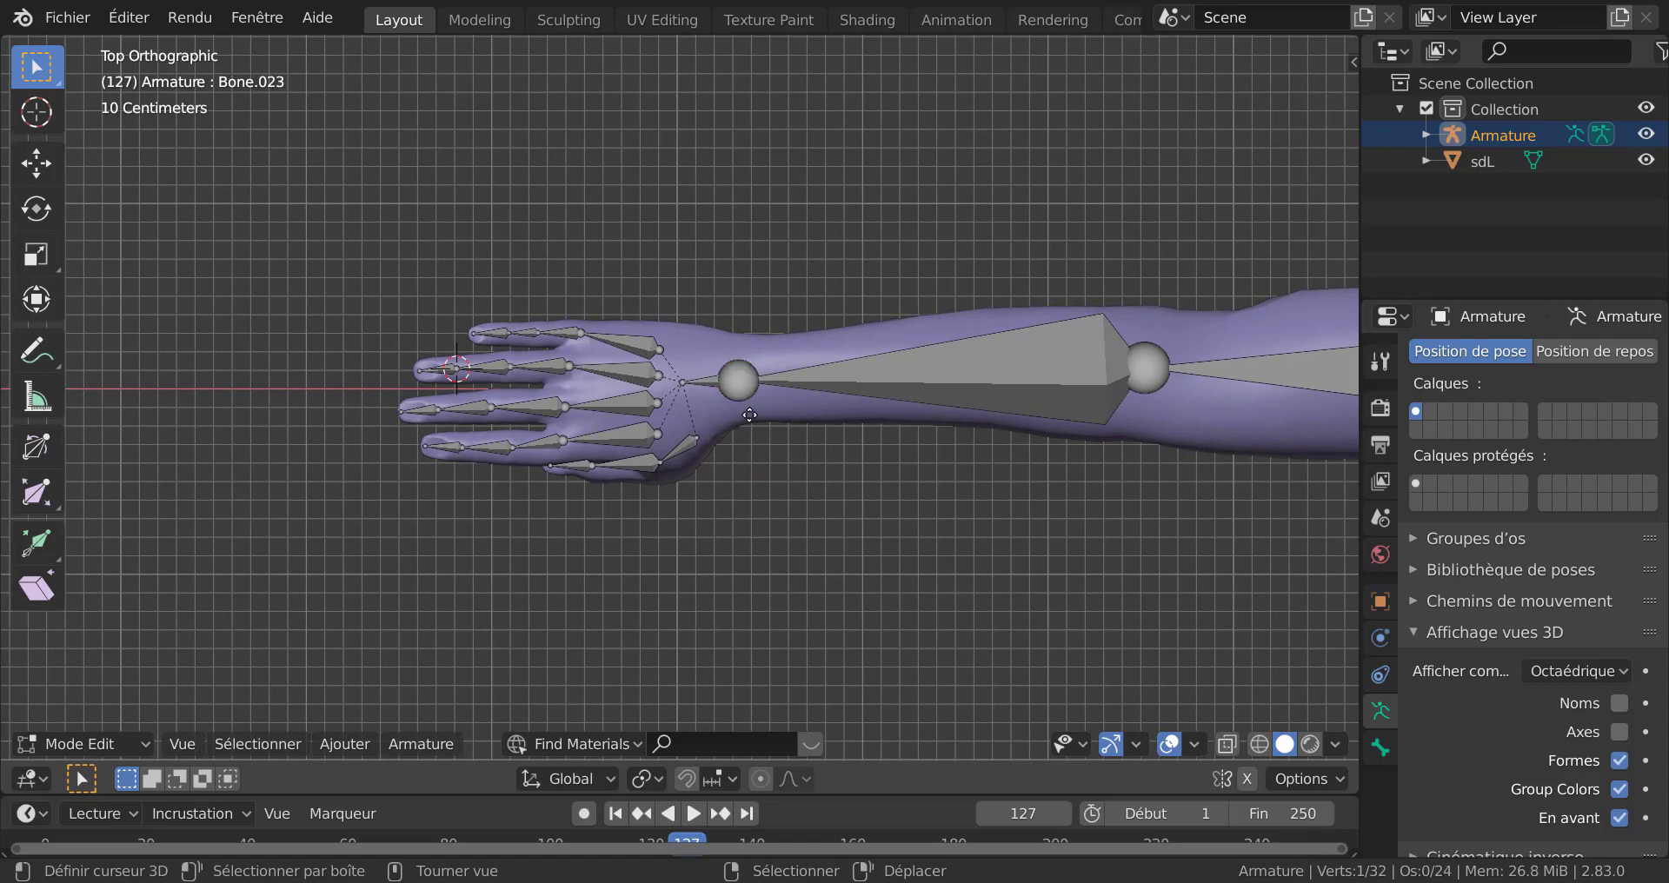
key("e")
key("y")
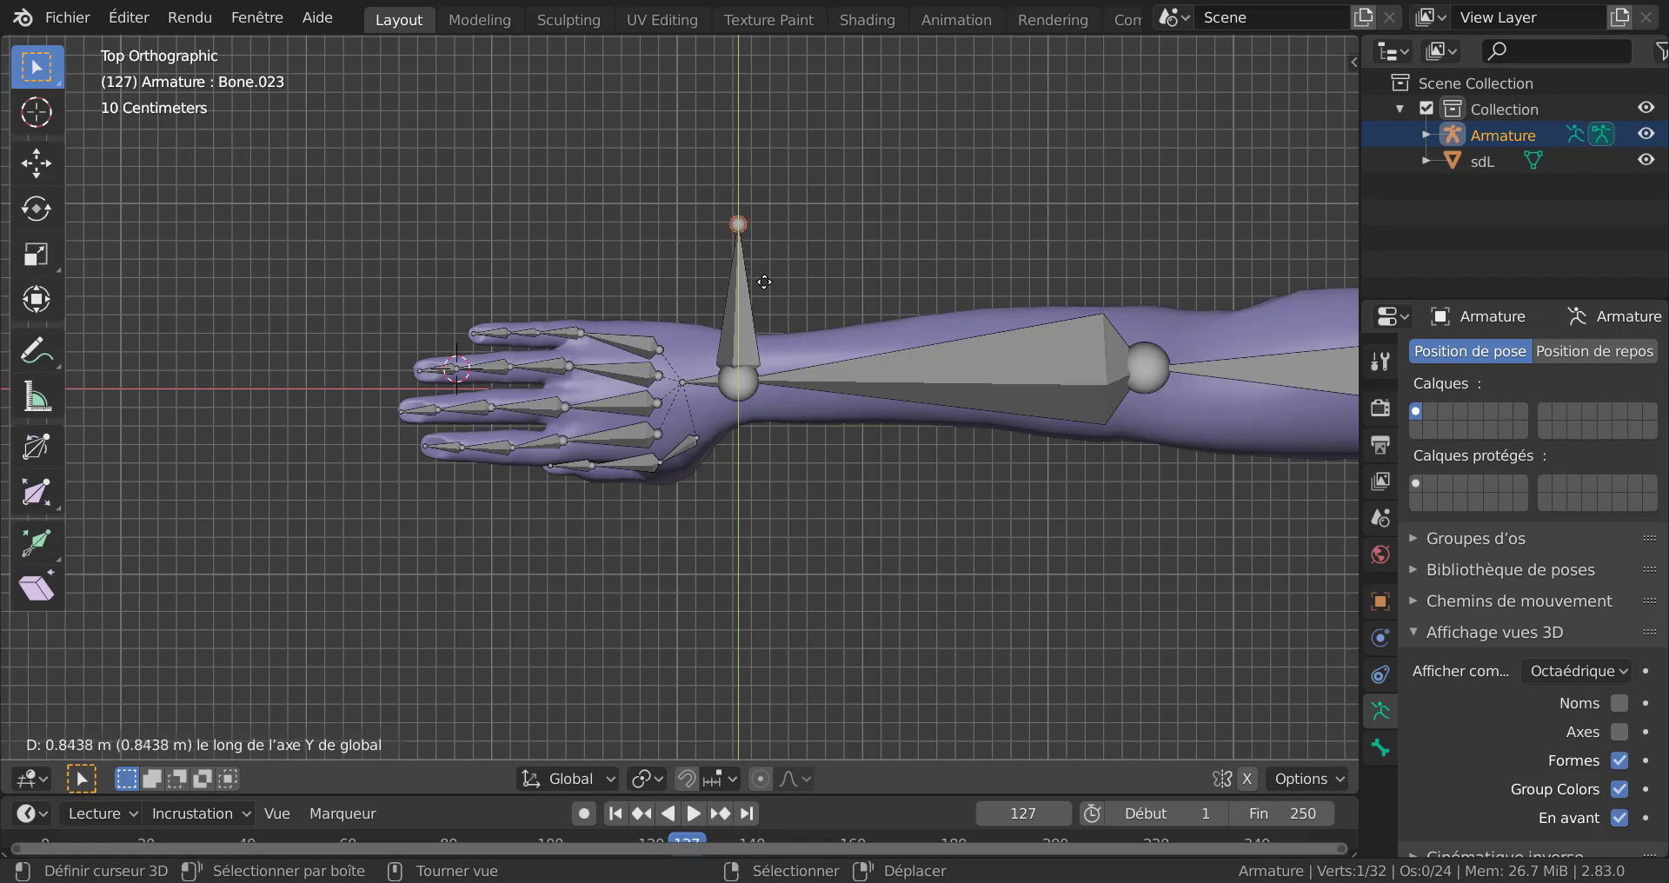
left_click(759, 265)
Step: Extrude a second control bone about 0.81 m along the Y axis from the elbow joint
right_click(1146, 367)
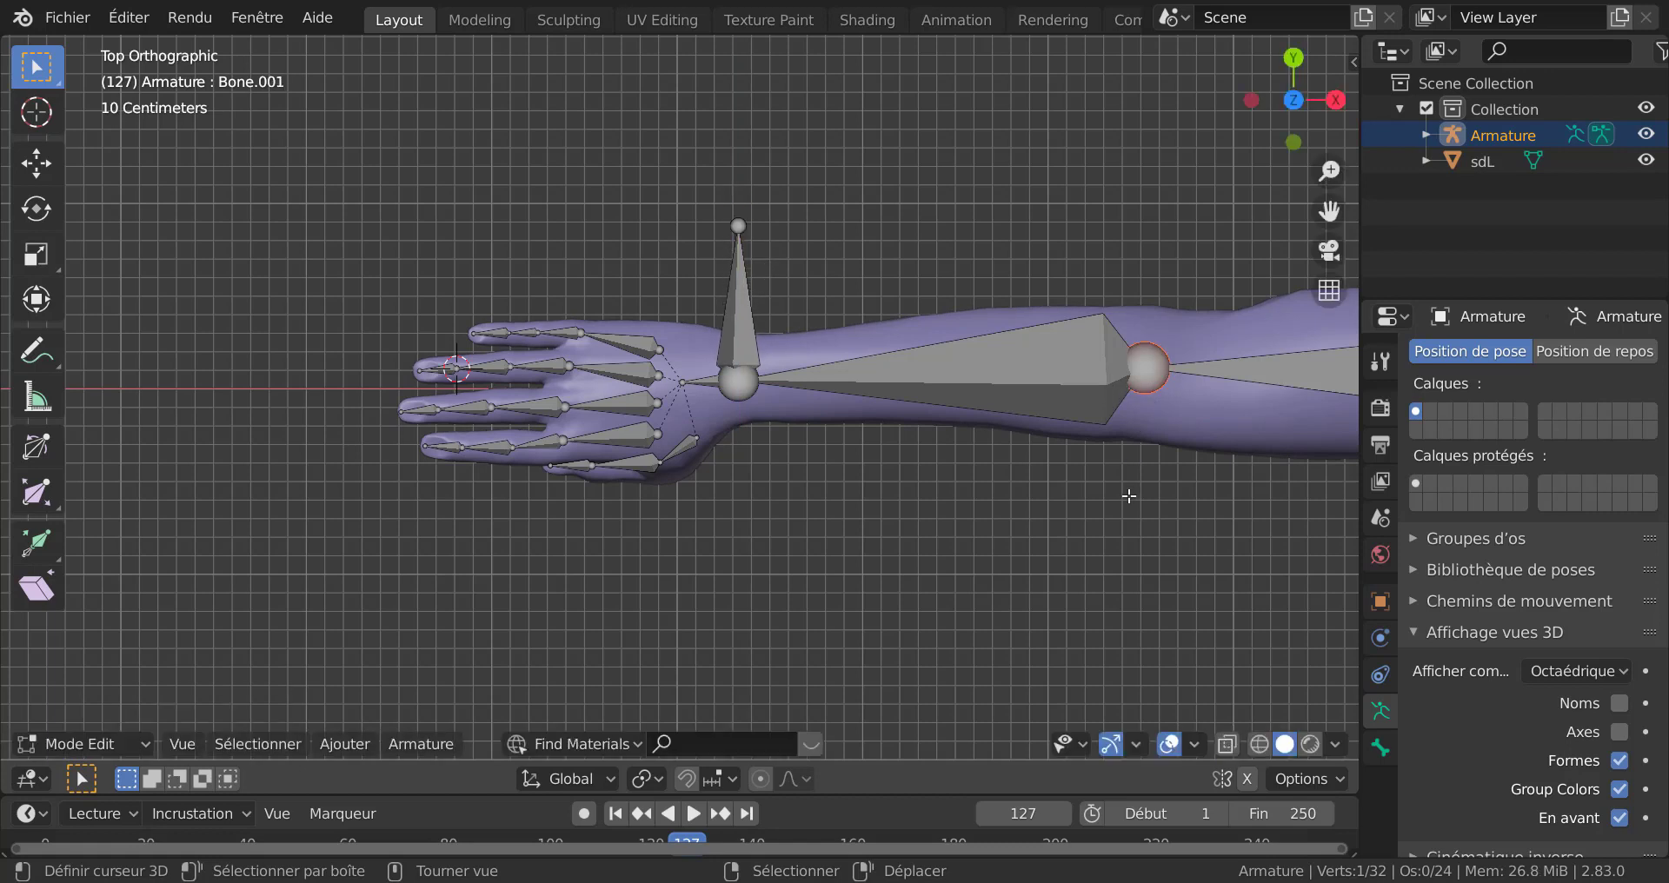
key("r")
right_click(1147, 267)
key("e")
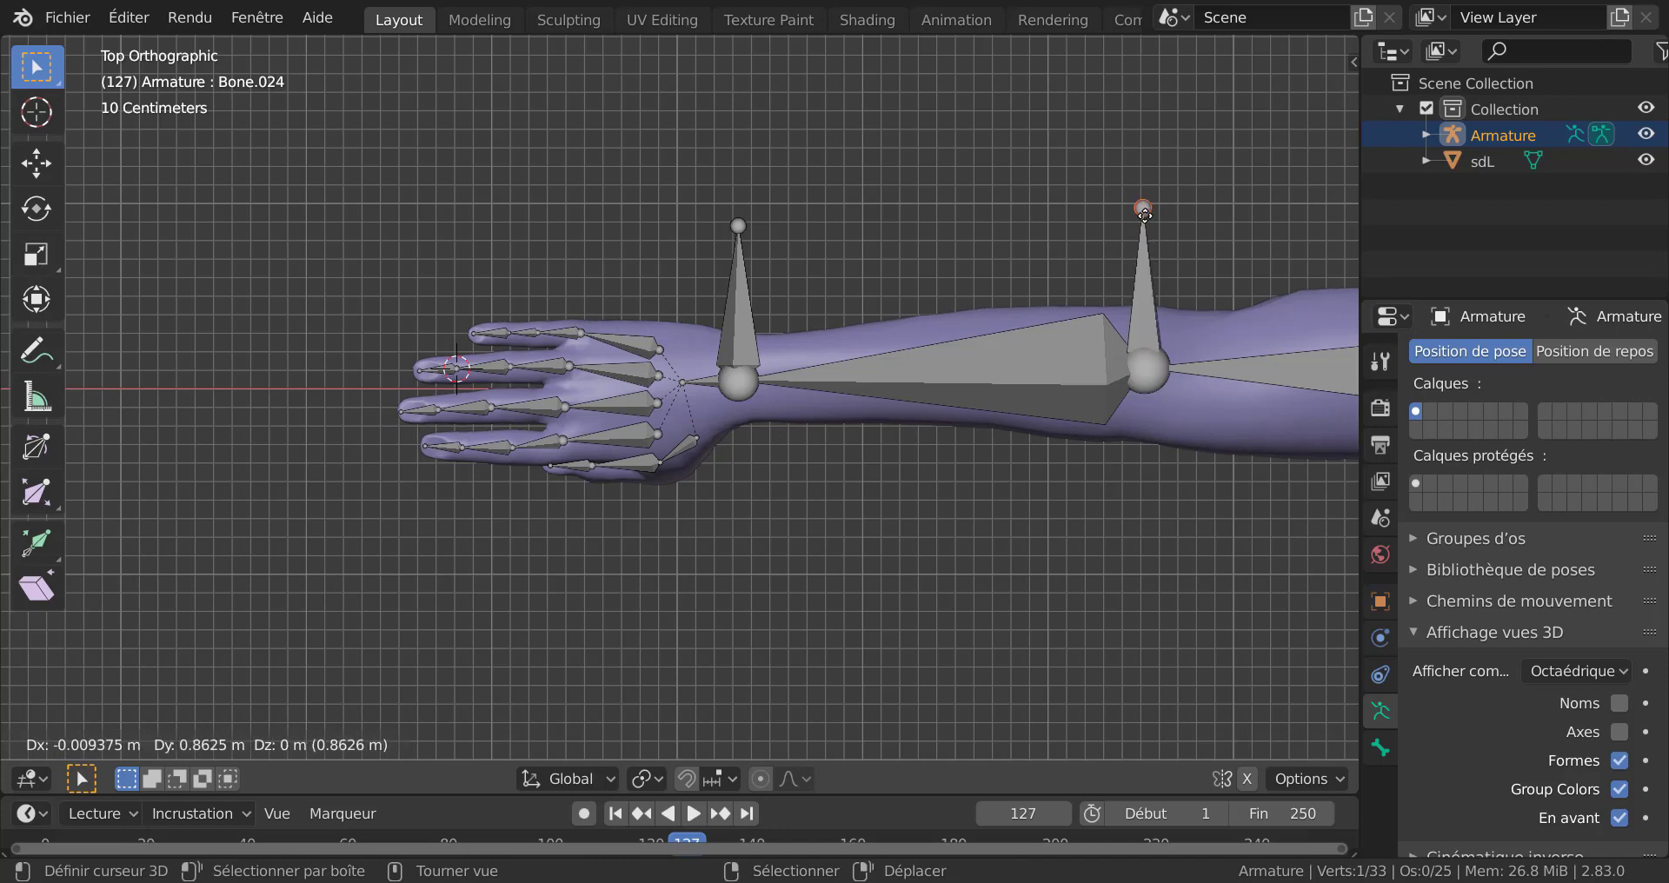
key("y")
left_click(1146, 223)
scroll(827, 435, "down", 4)
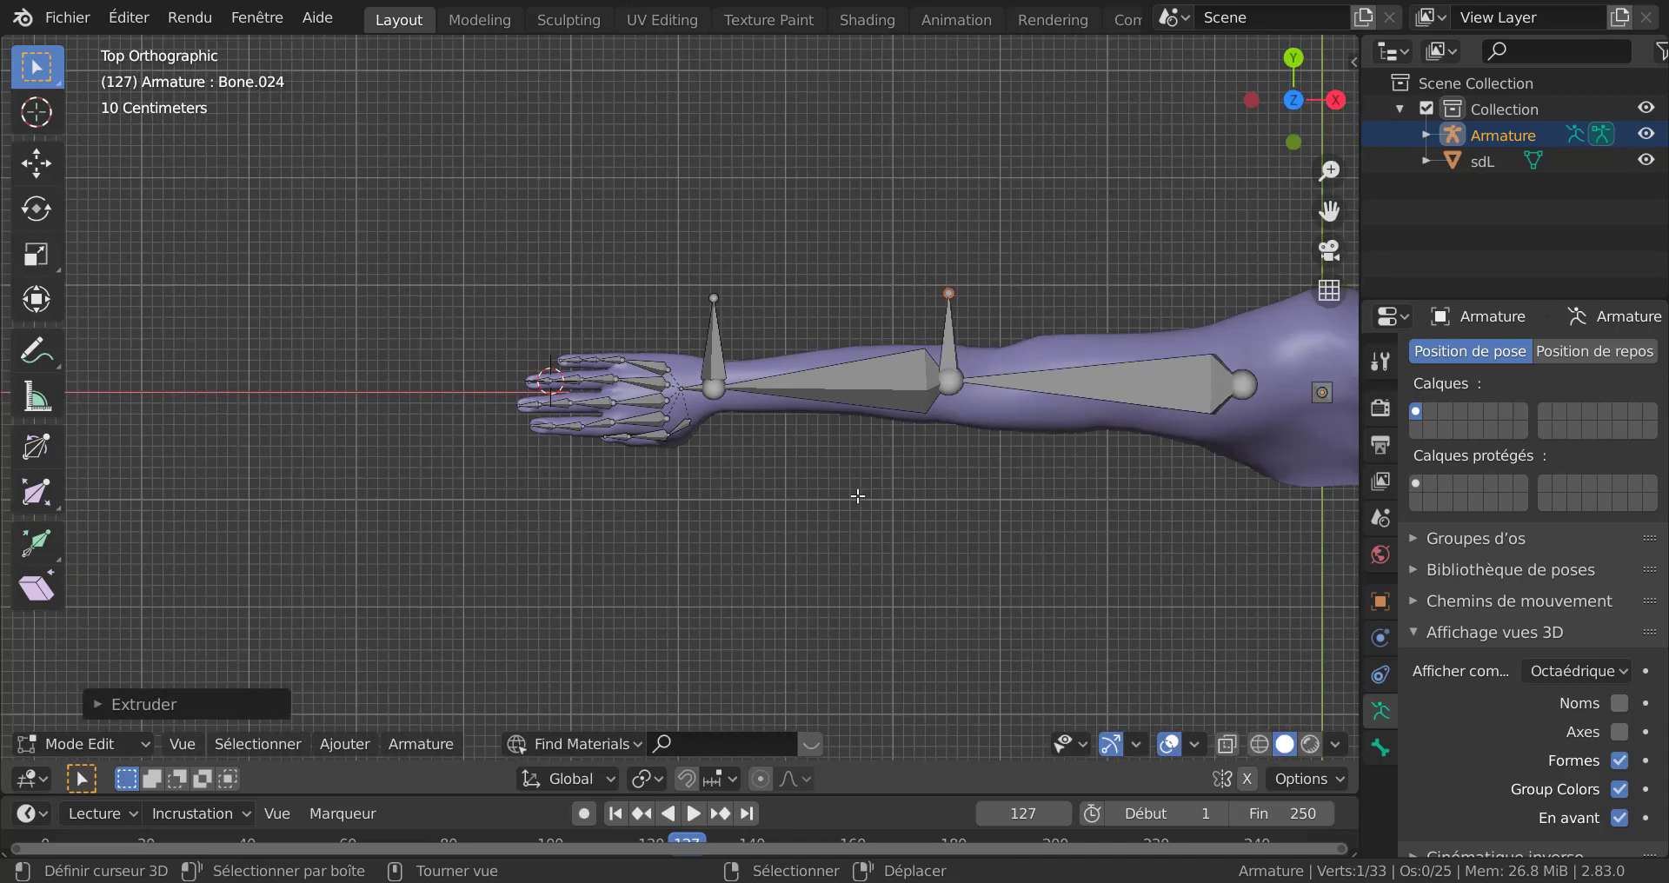
Step: Select the control bone extruded from the wrist
middle_click_drag(908, 519, 841, 526, "shift")
scroll(849, 544, "up", 3)
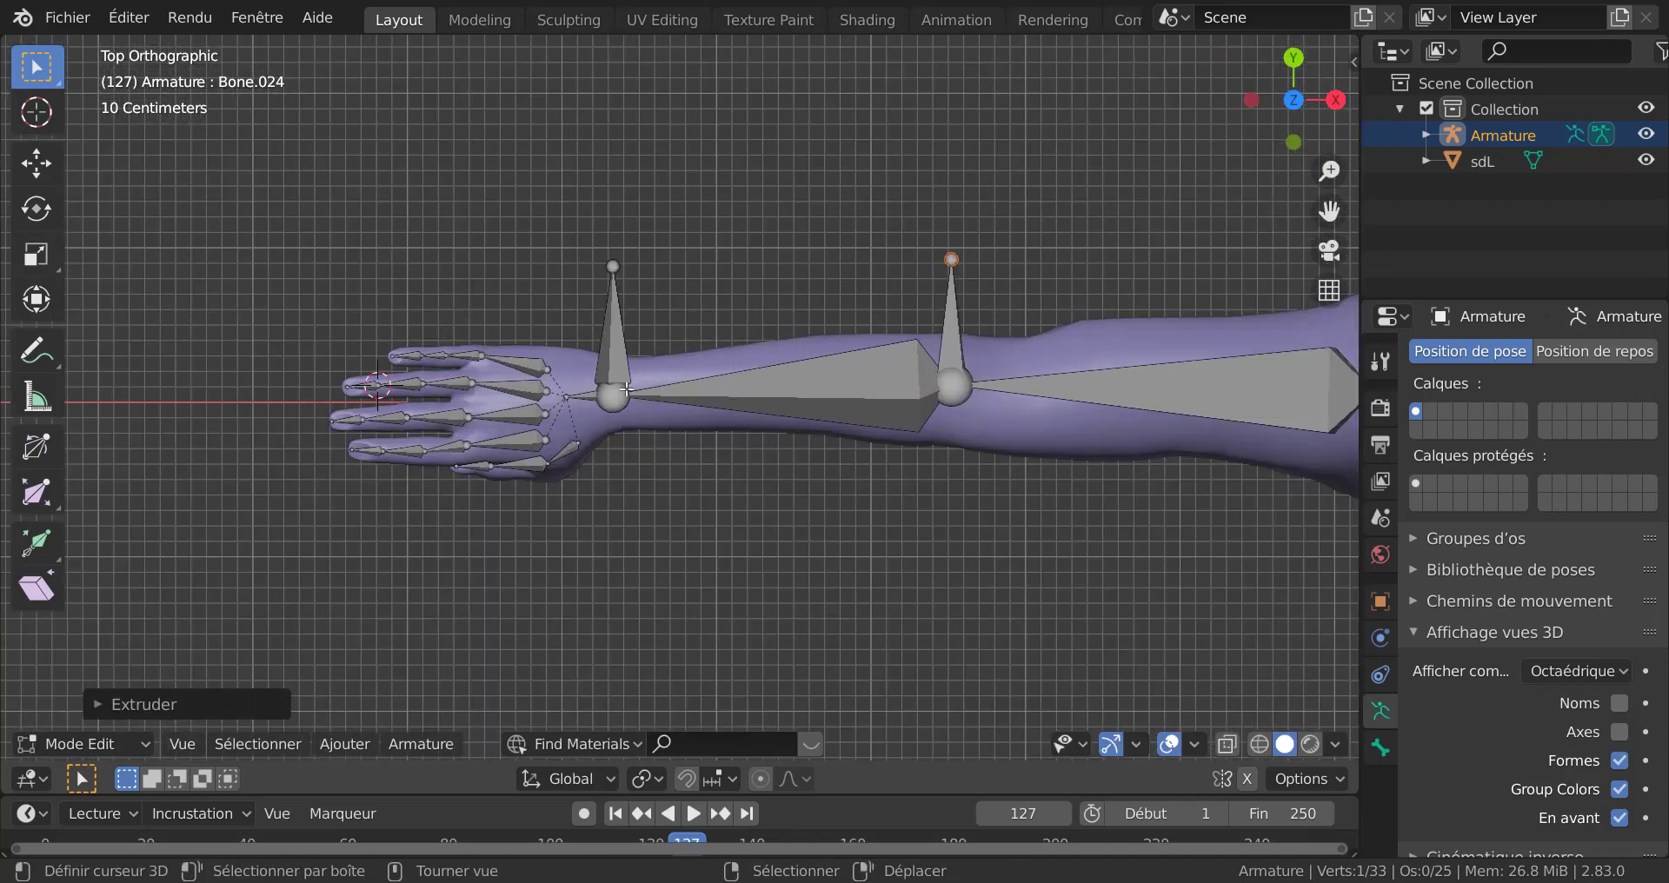
right_click(610, 344)
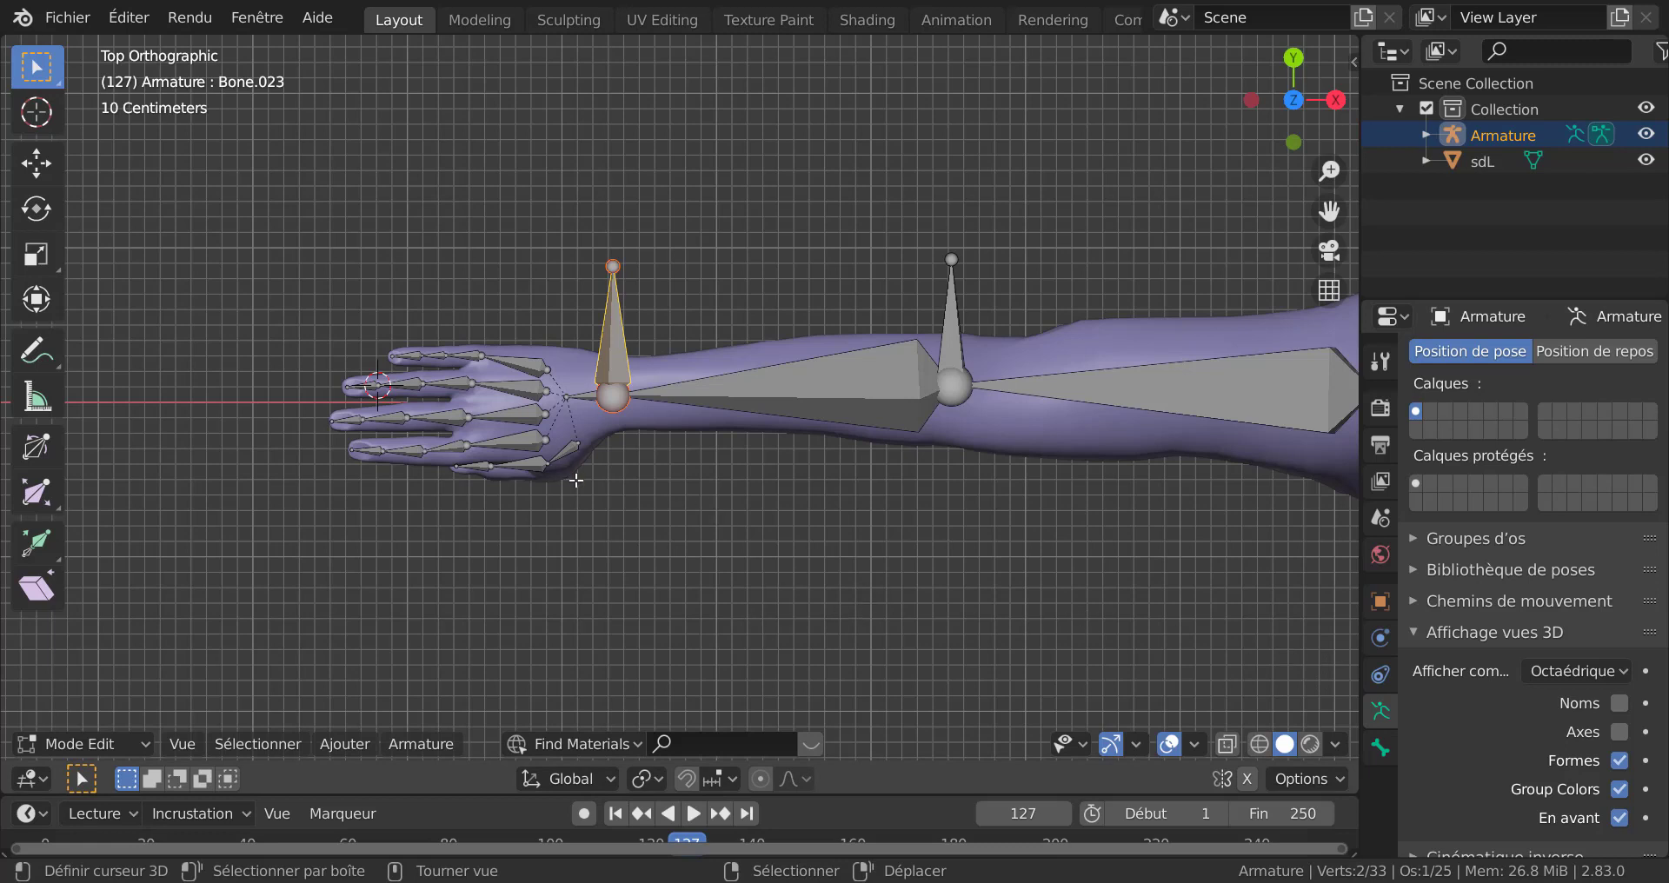
key("Tab")
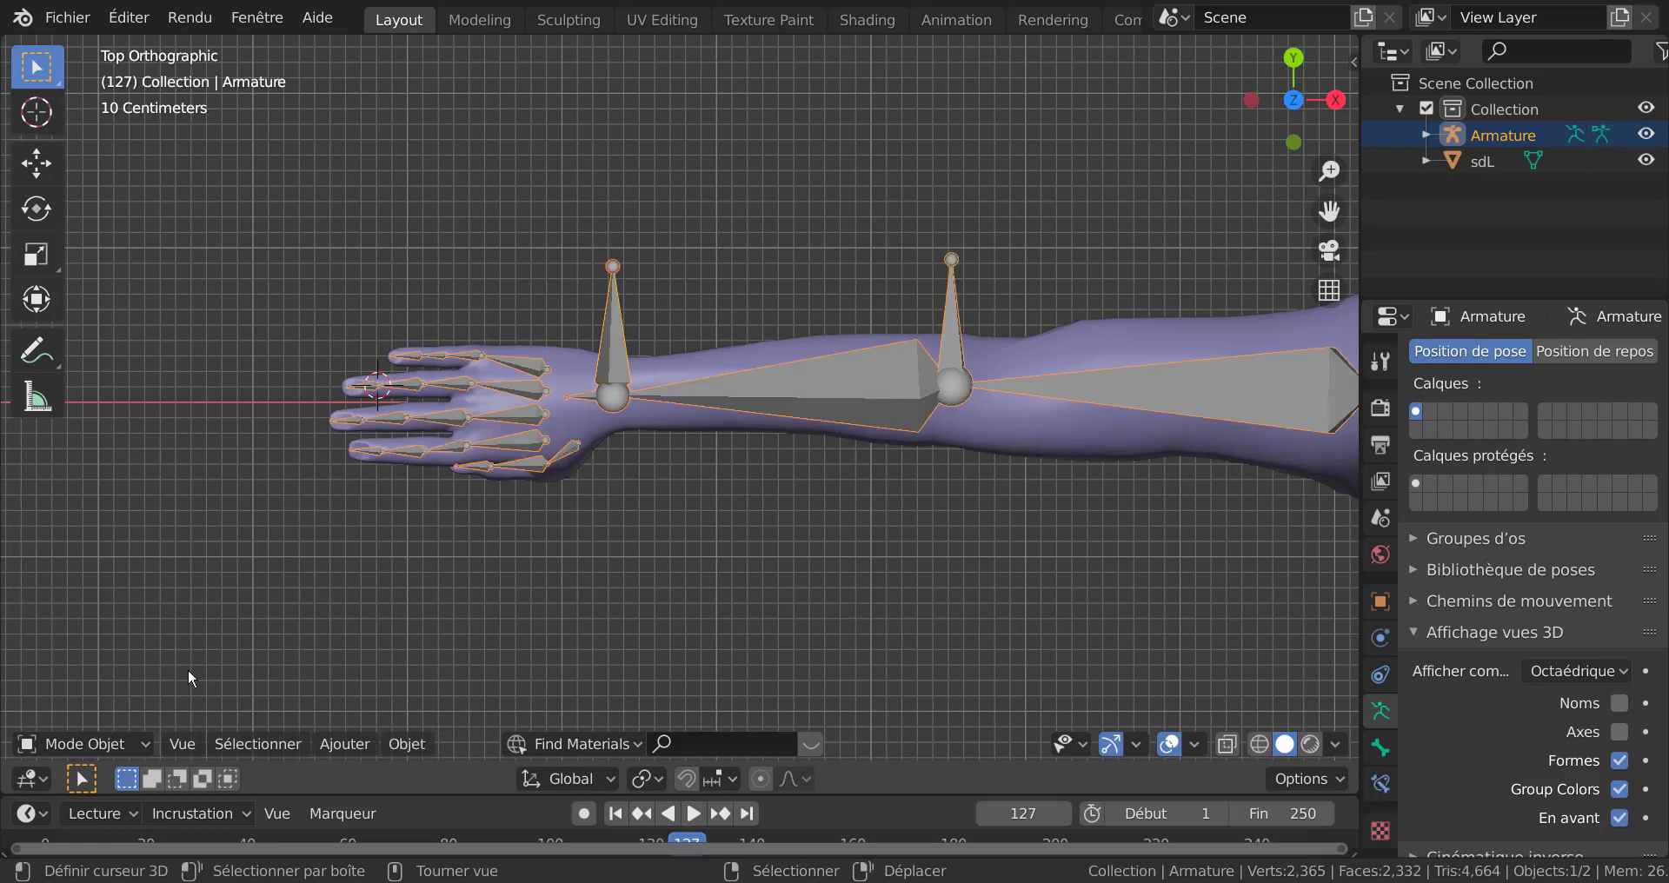
left_click(40, 744)
left_click(58, 658)
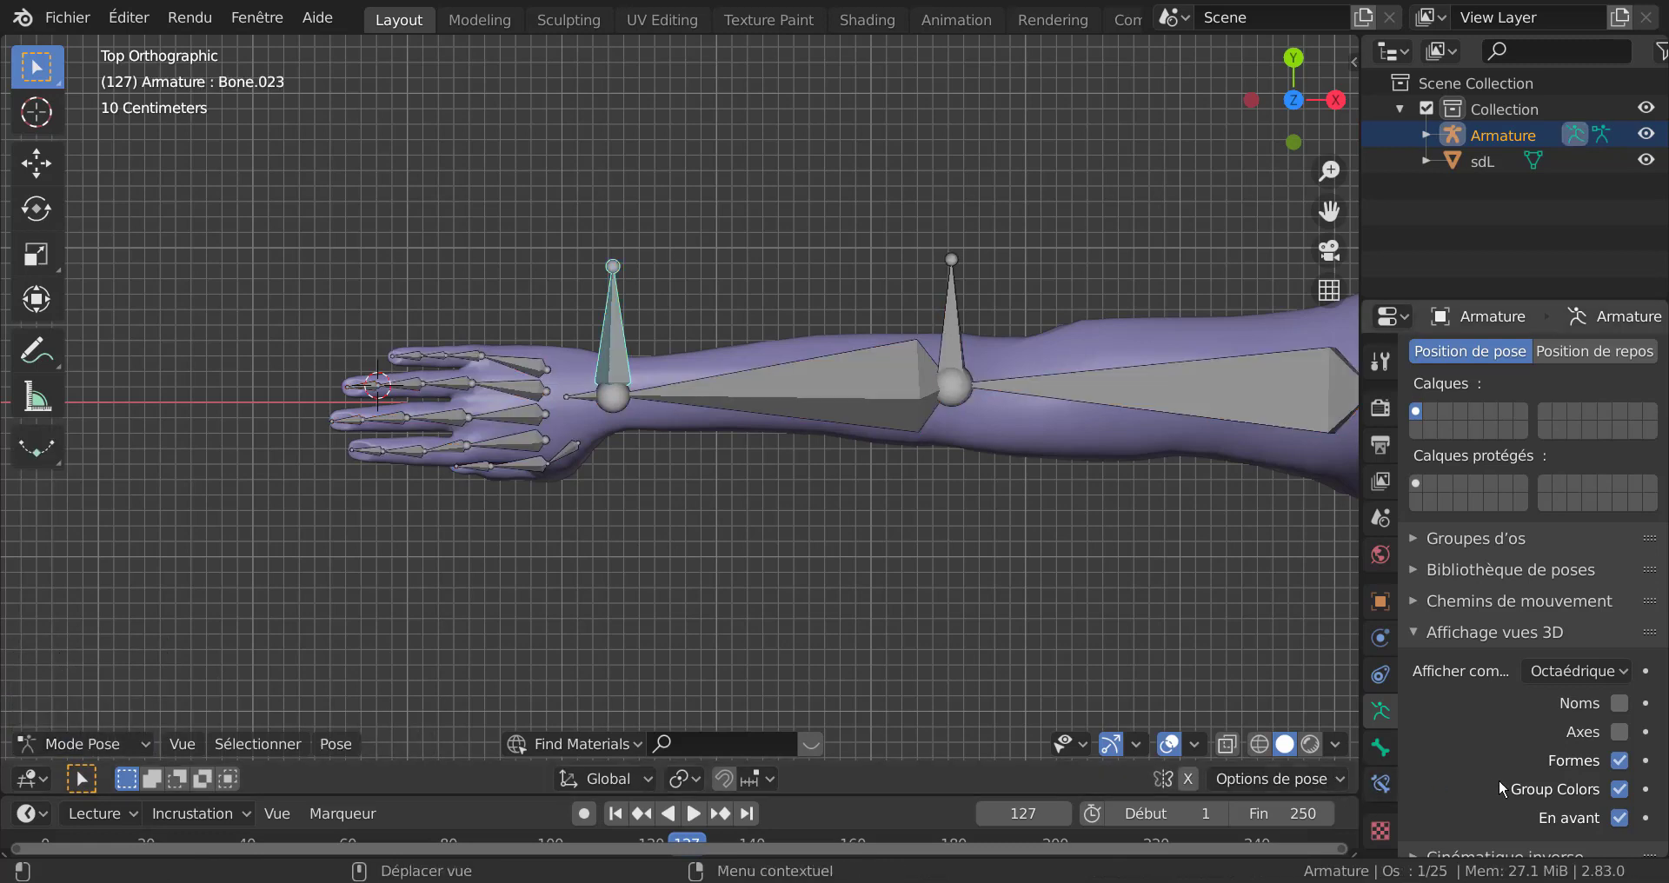
key("Tab")
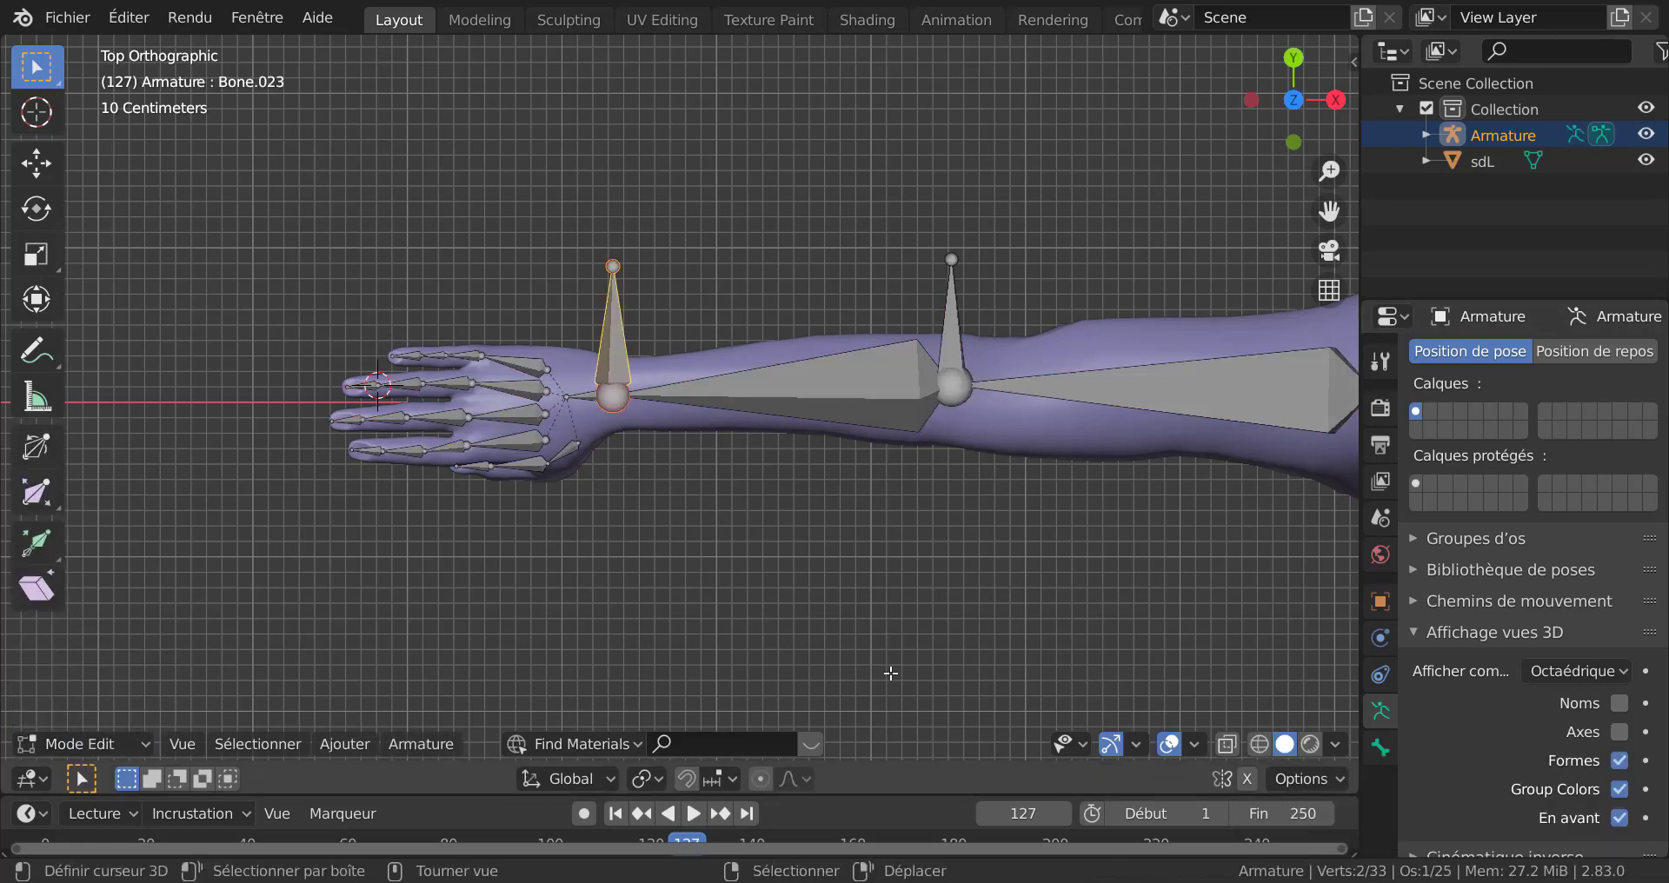
left_click(101, 743)
Step: Clear the parent of the wrist control bone in its bone relations
left_click(1381, 747)
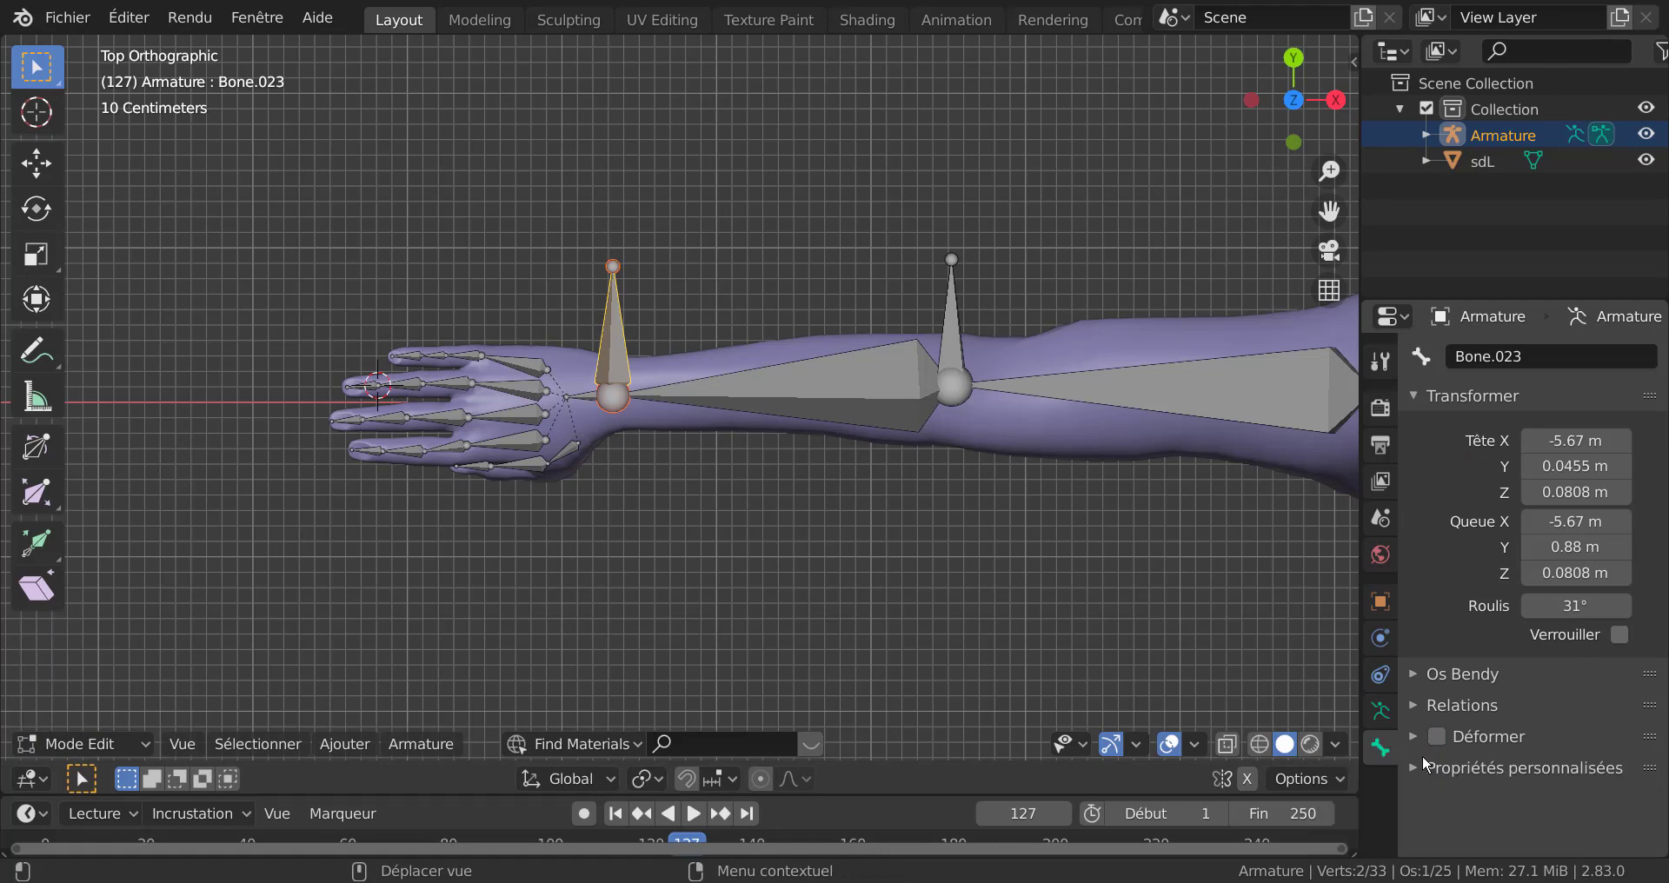
left_click(1411, 706)
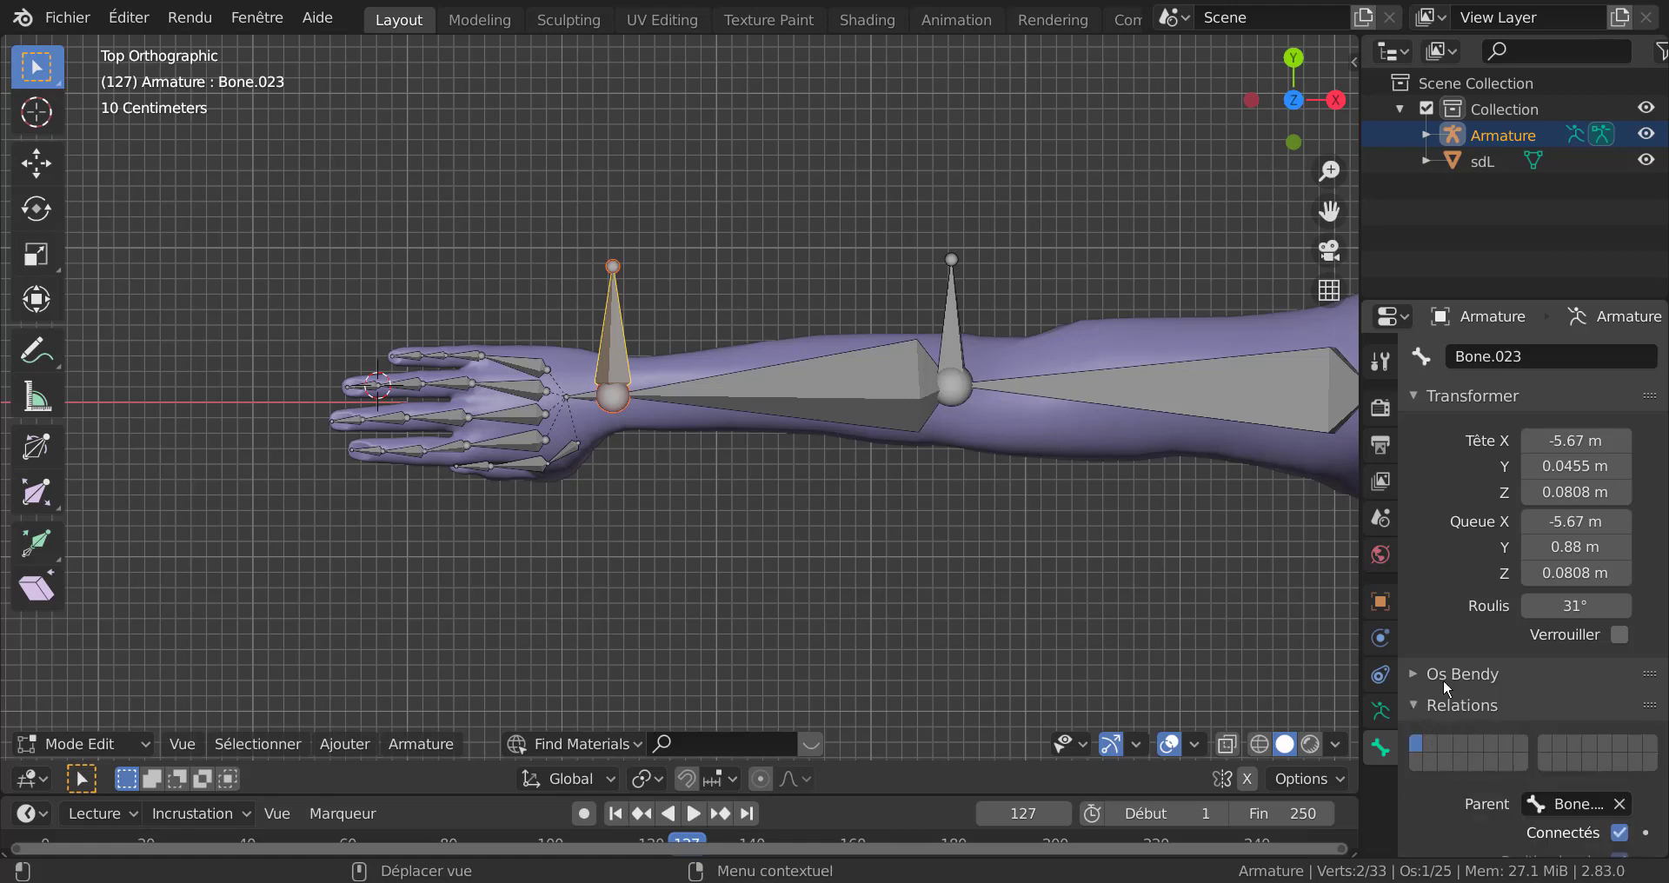
scroll(1562, 733, "down", 4)
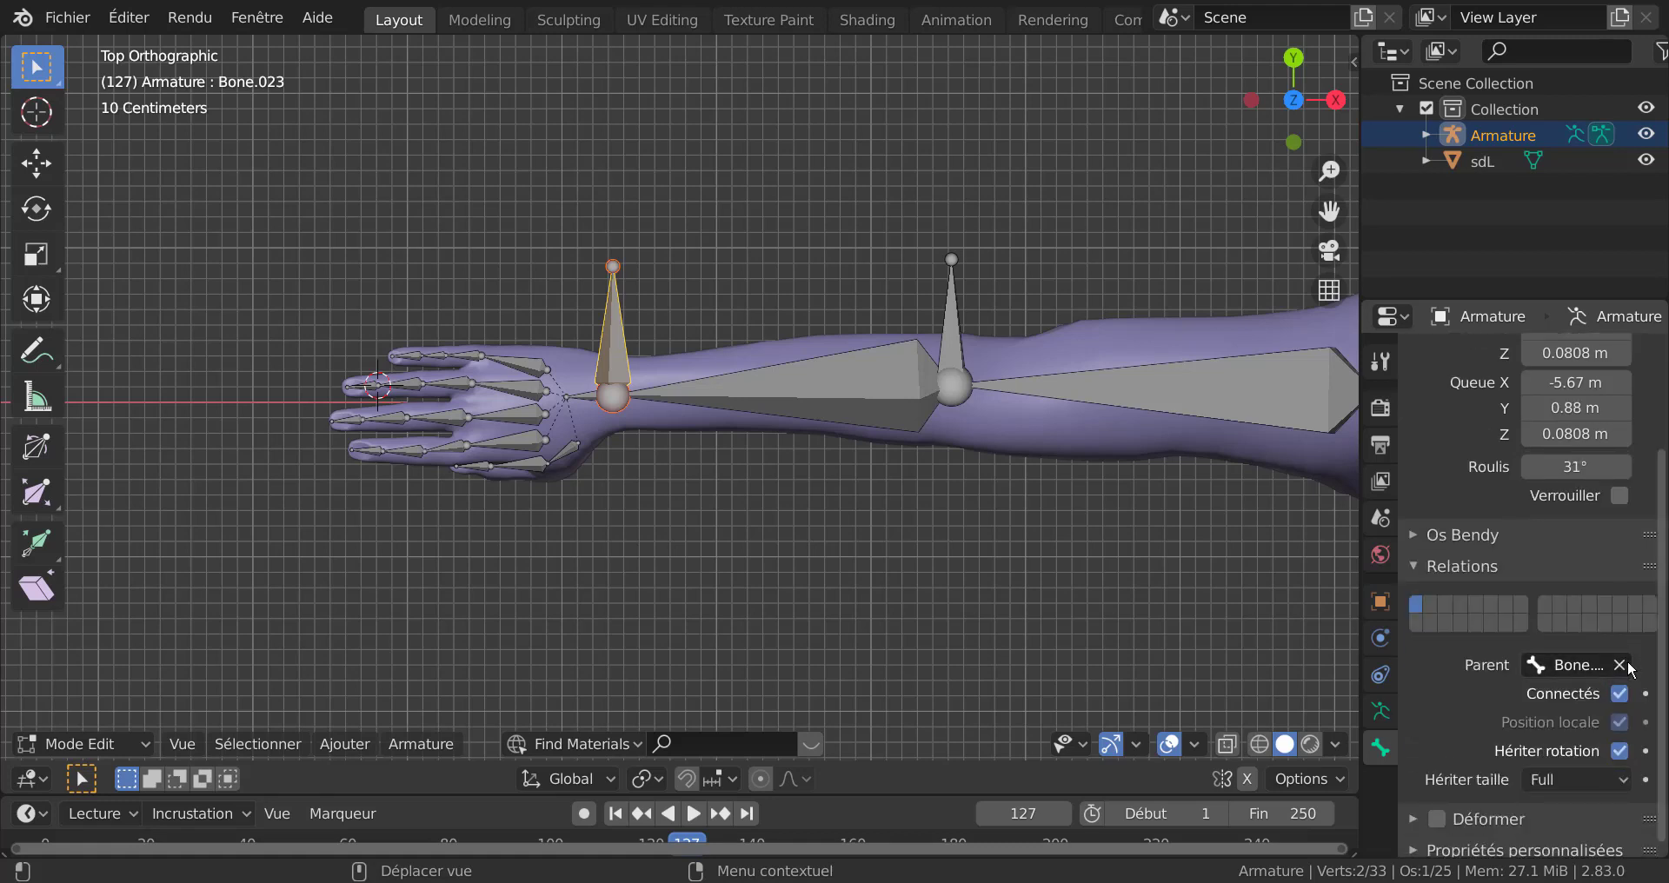
left_click(1620, 665)
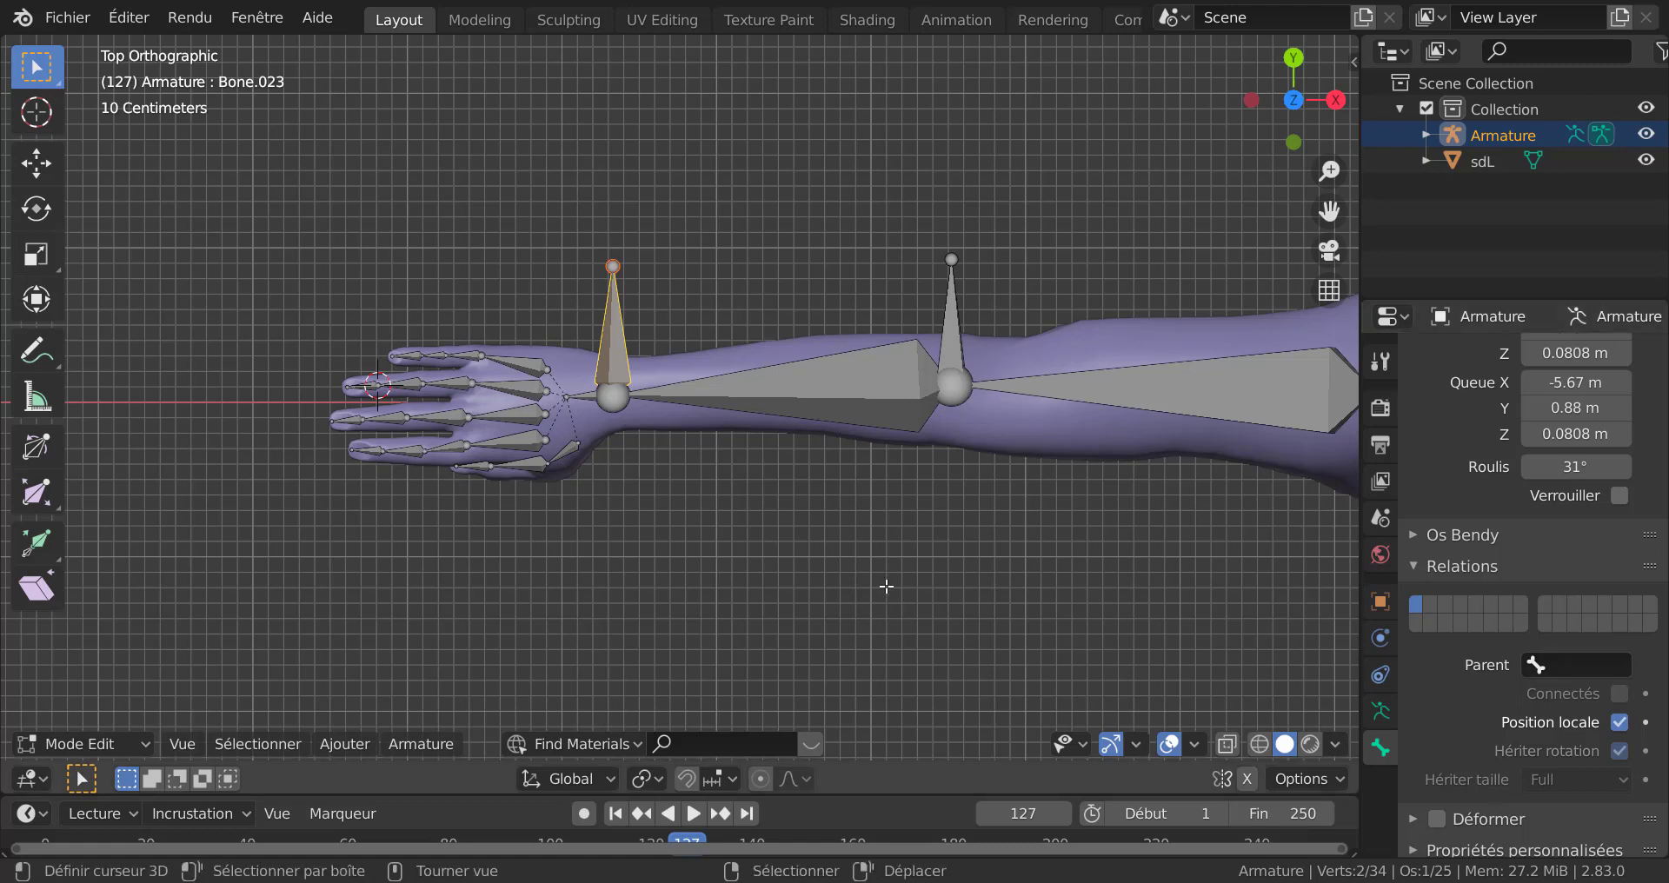
scroll(1472, 605, "up", 4)
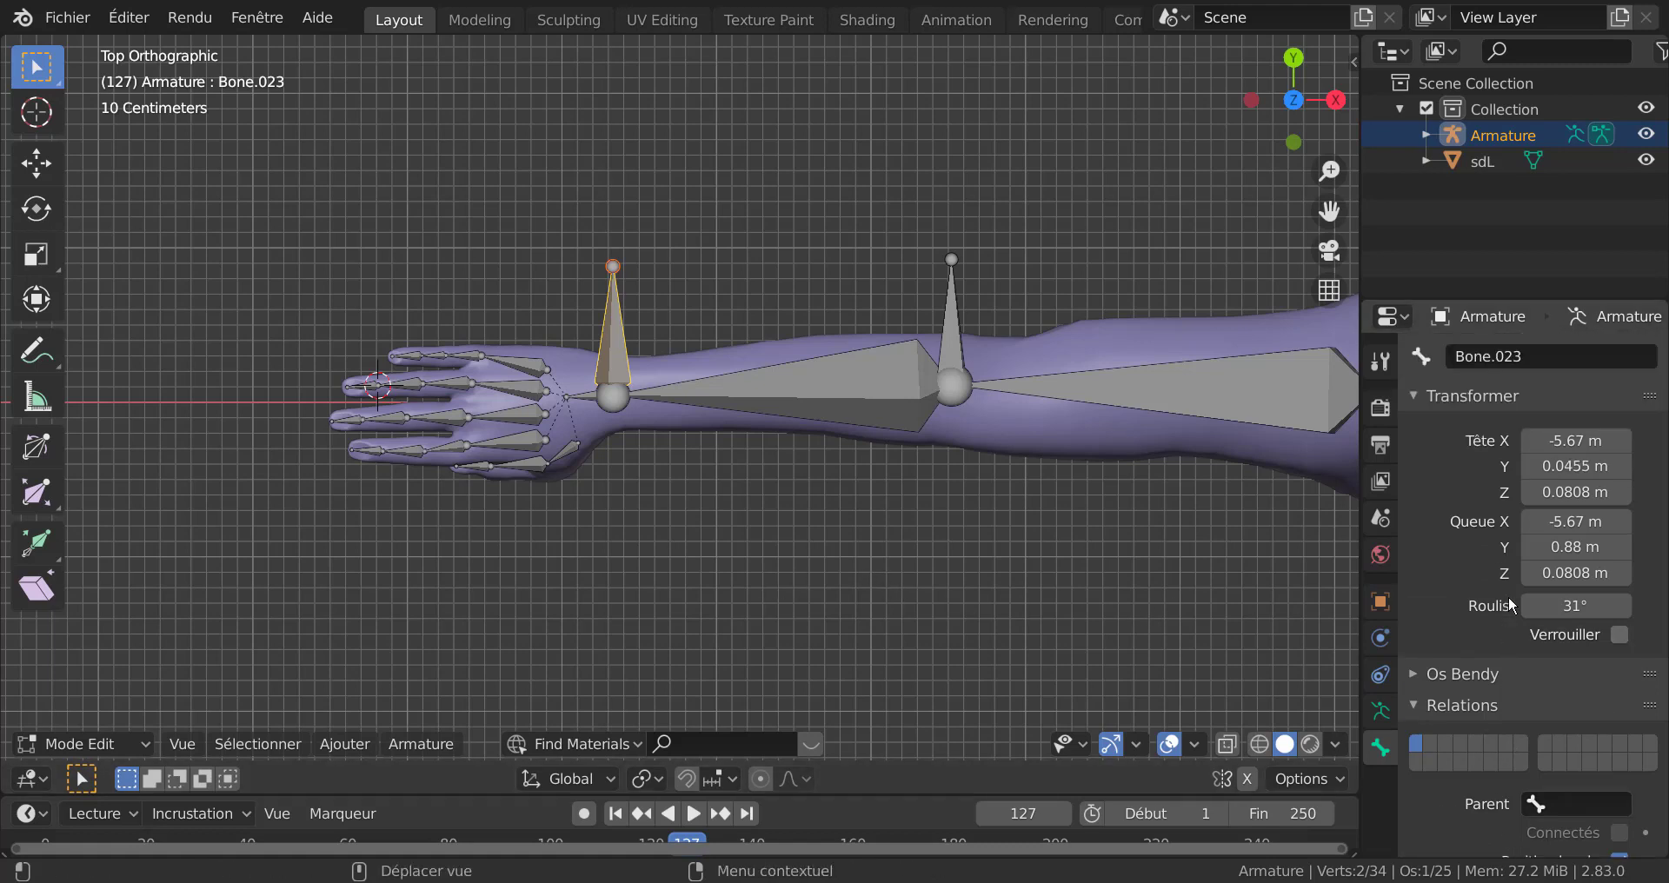
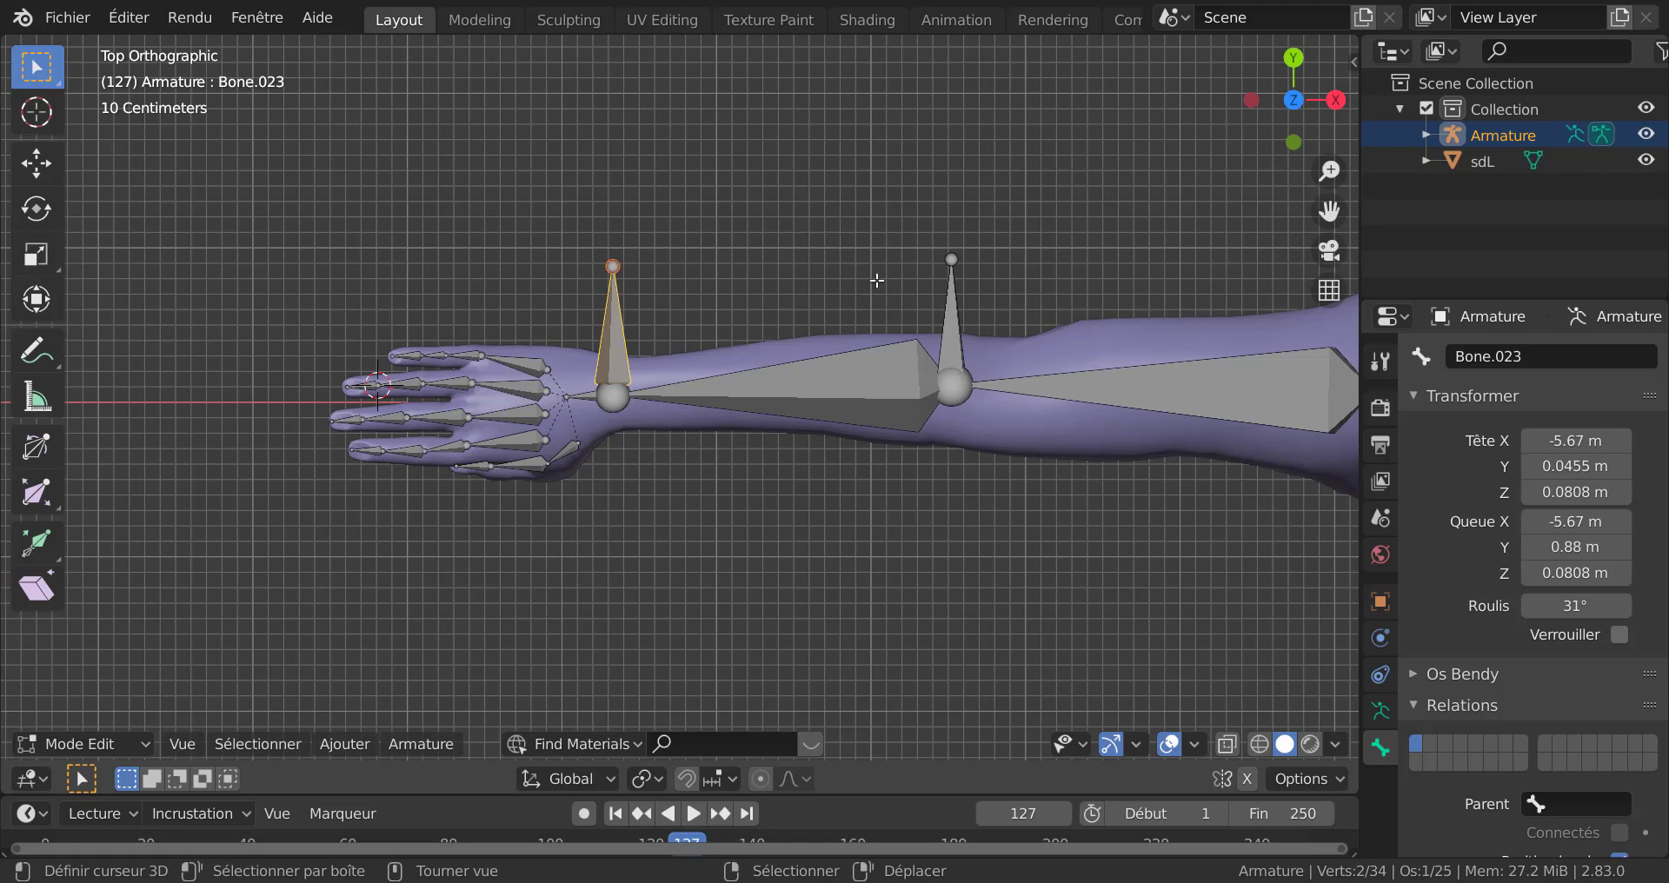
Step: Compare the transform and relations settings of the wrist and elbow control bones
left_click(949, 338)
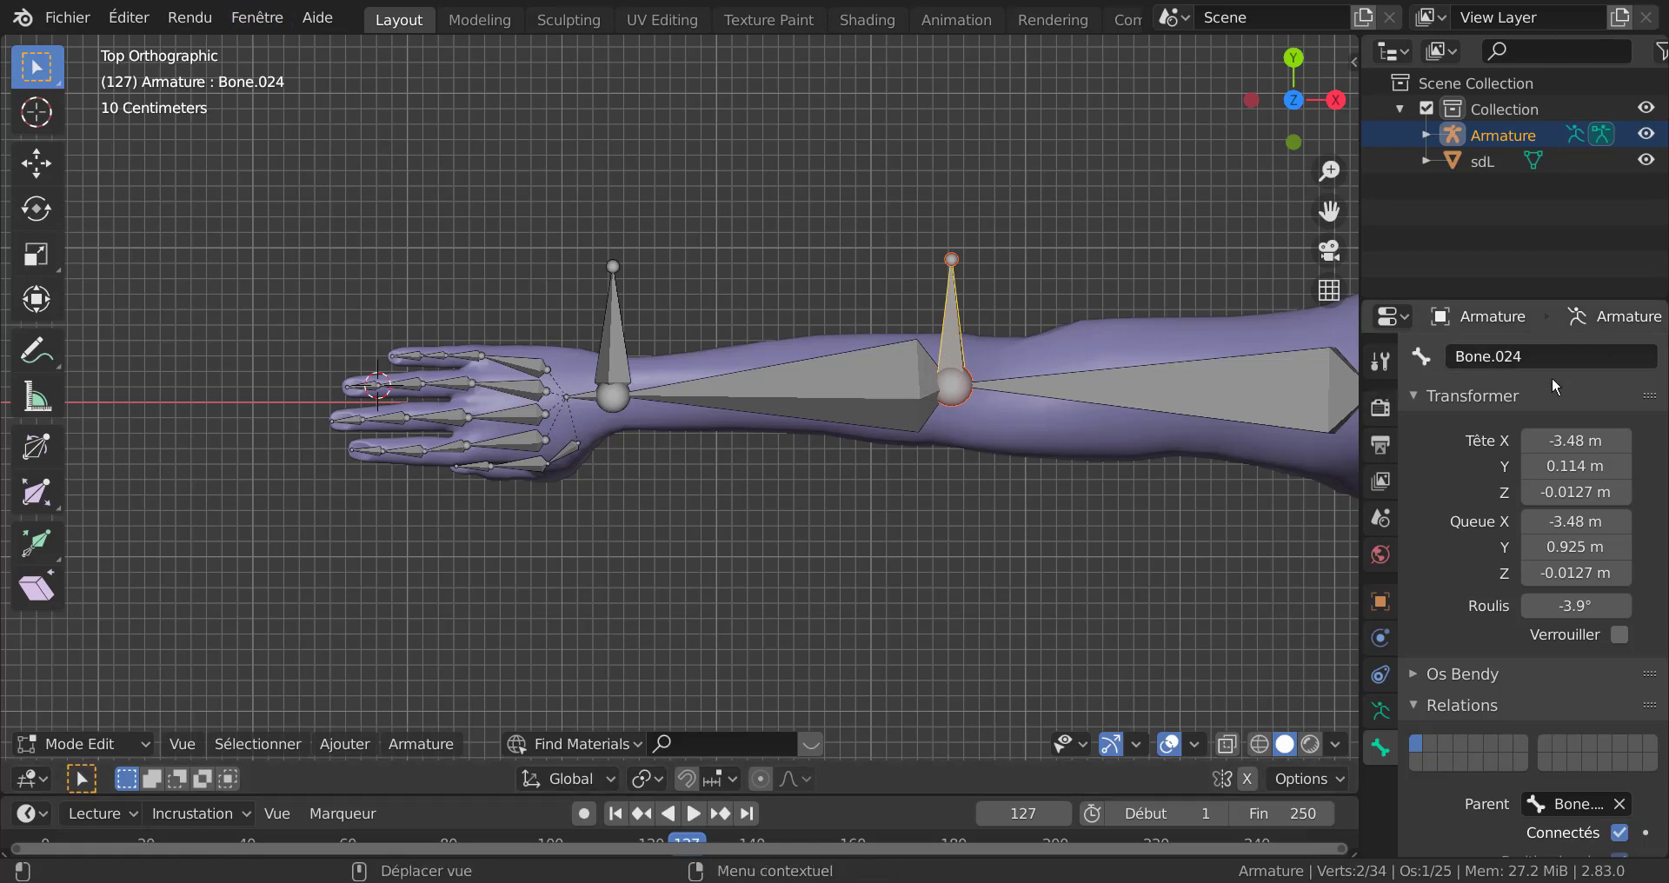
left_click(607, 353)
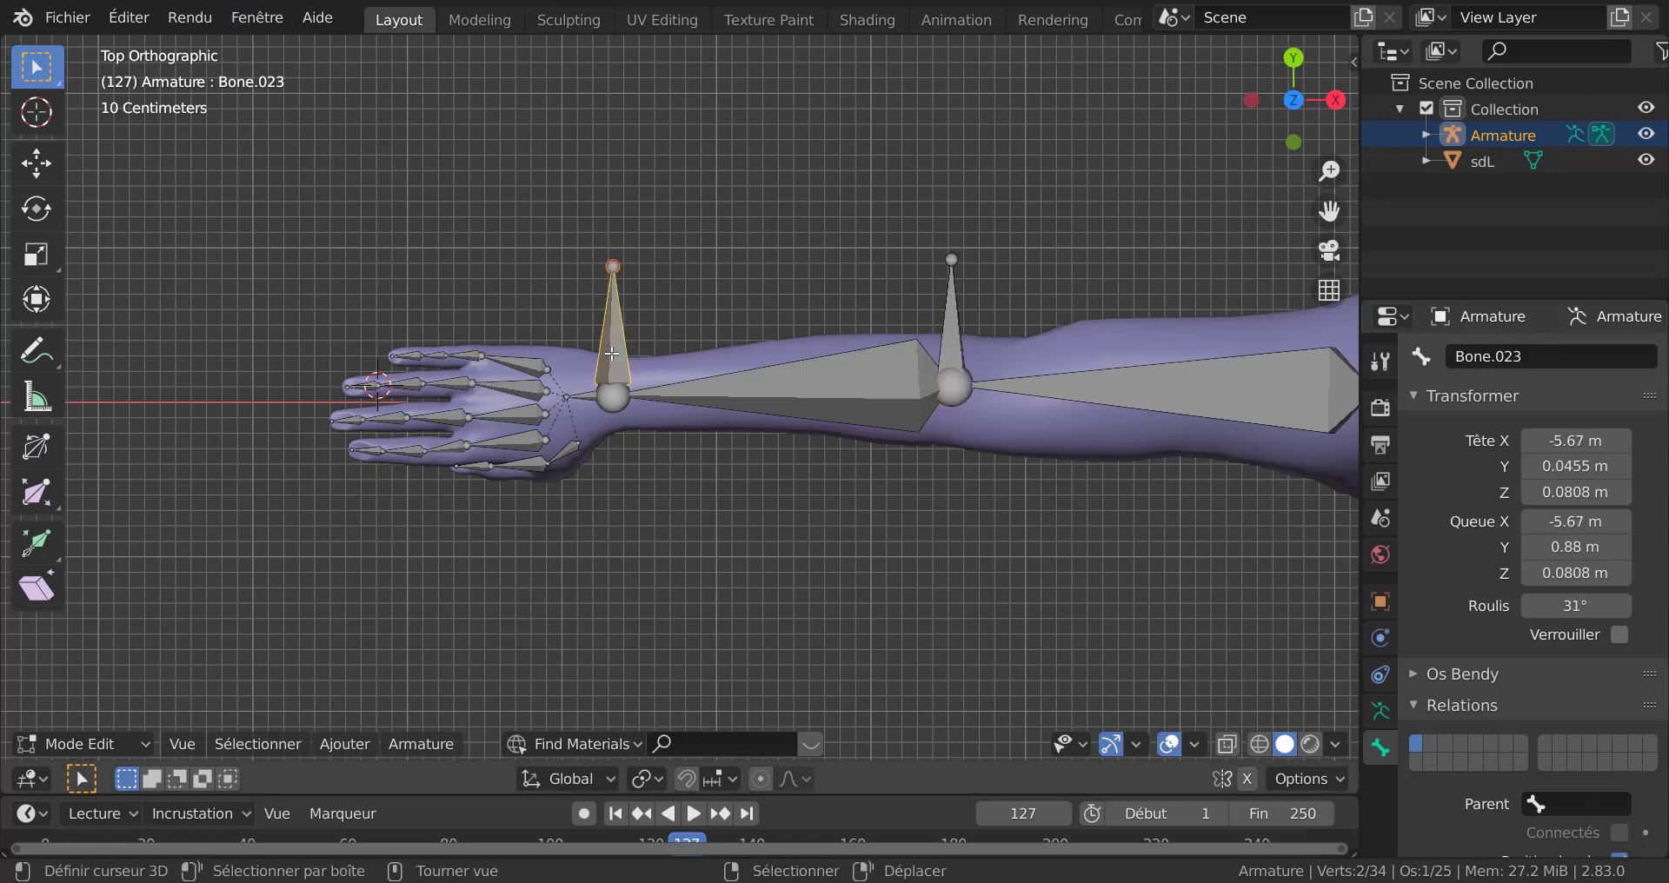
left_click(952, 341)
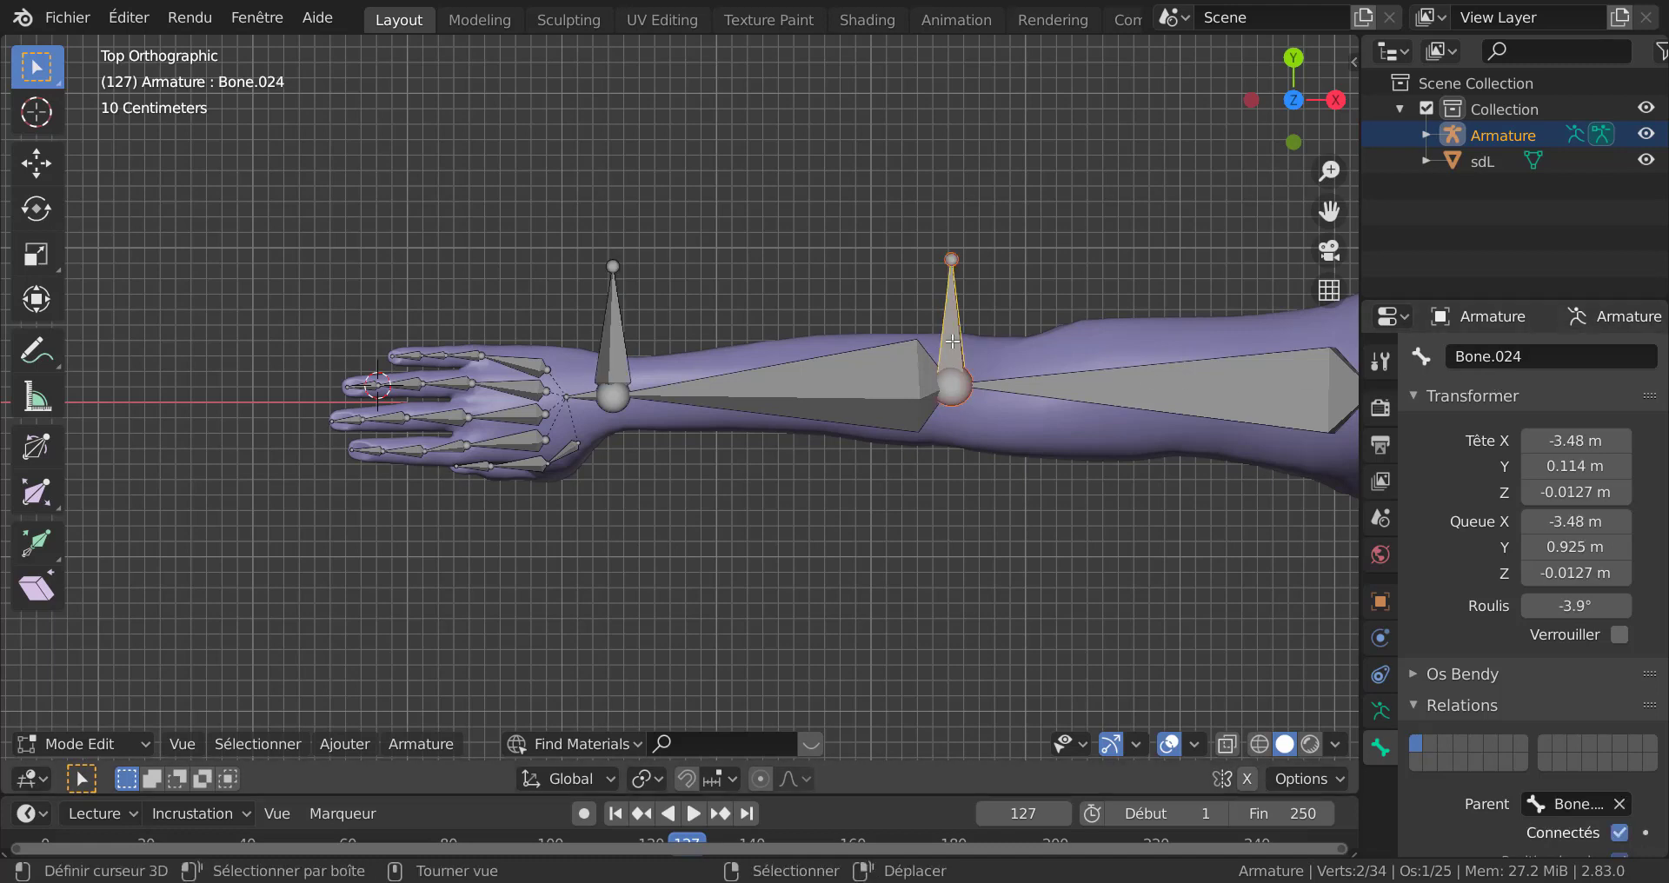
left_click(624, 363)
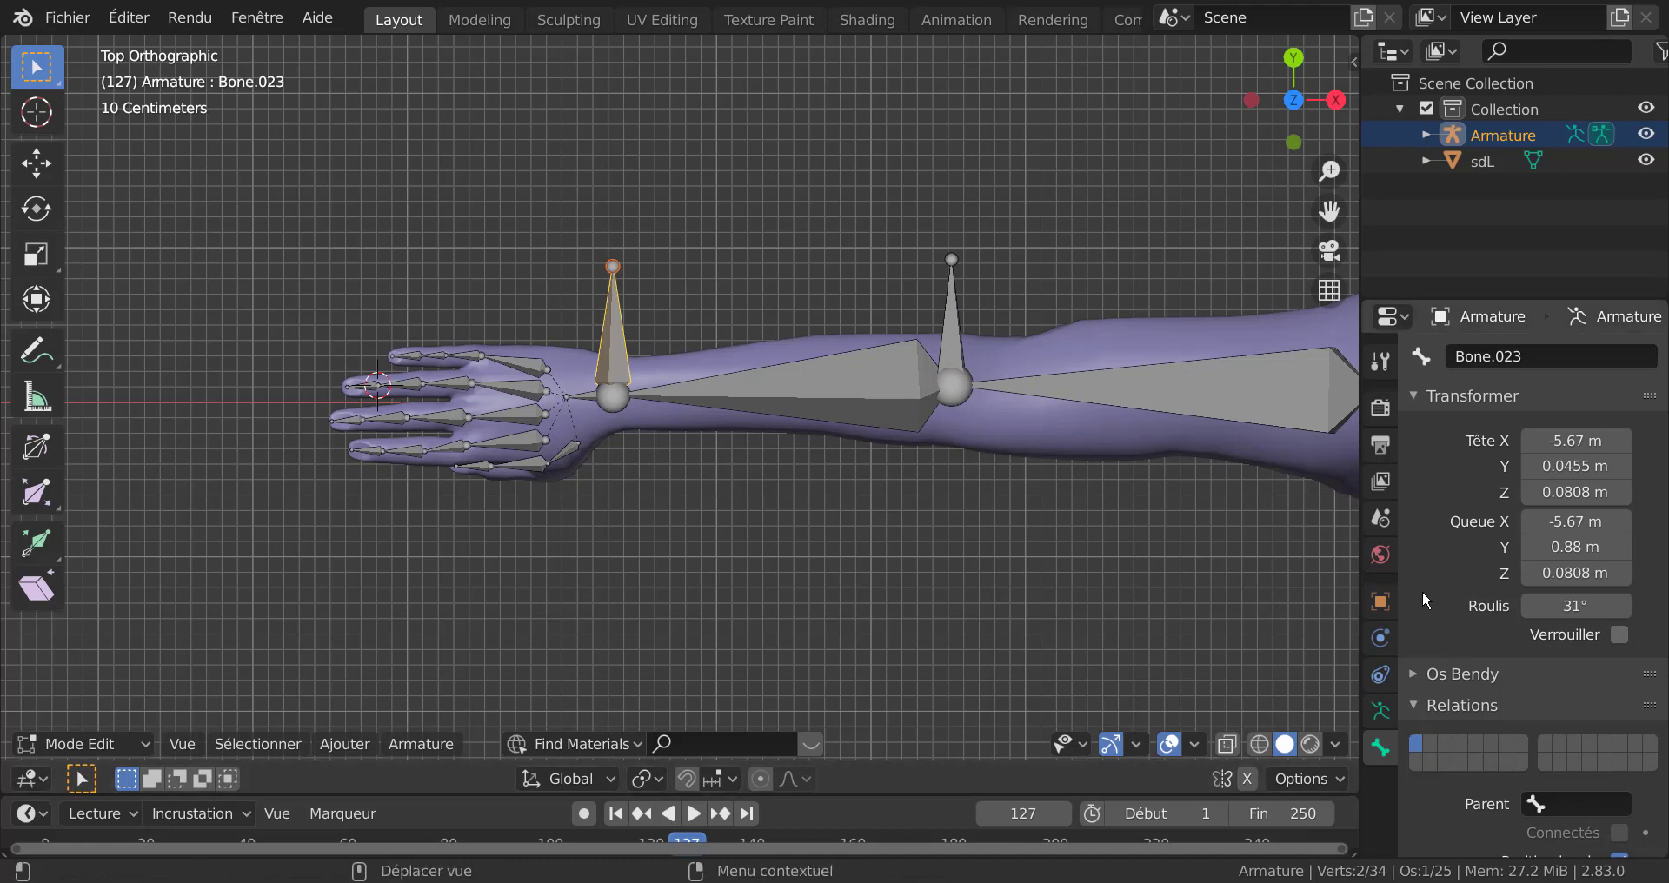
scroll(1424, 595, "down", 4)
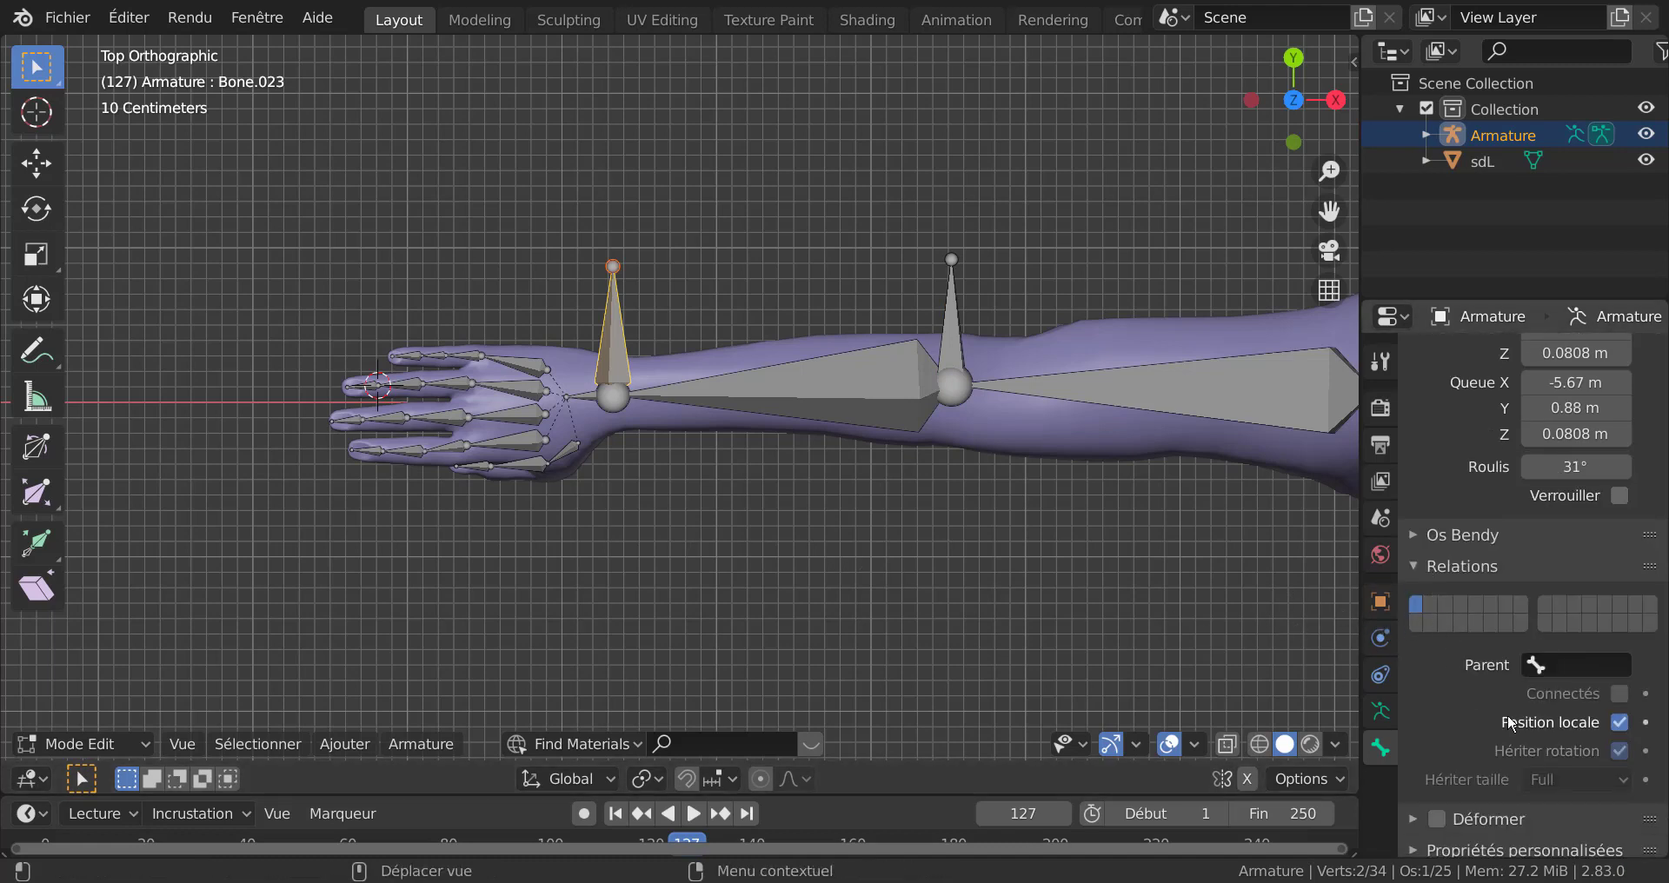
scroll(1564, 703, "up", 1)
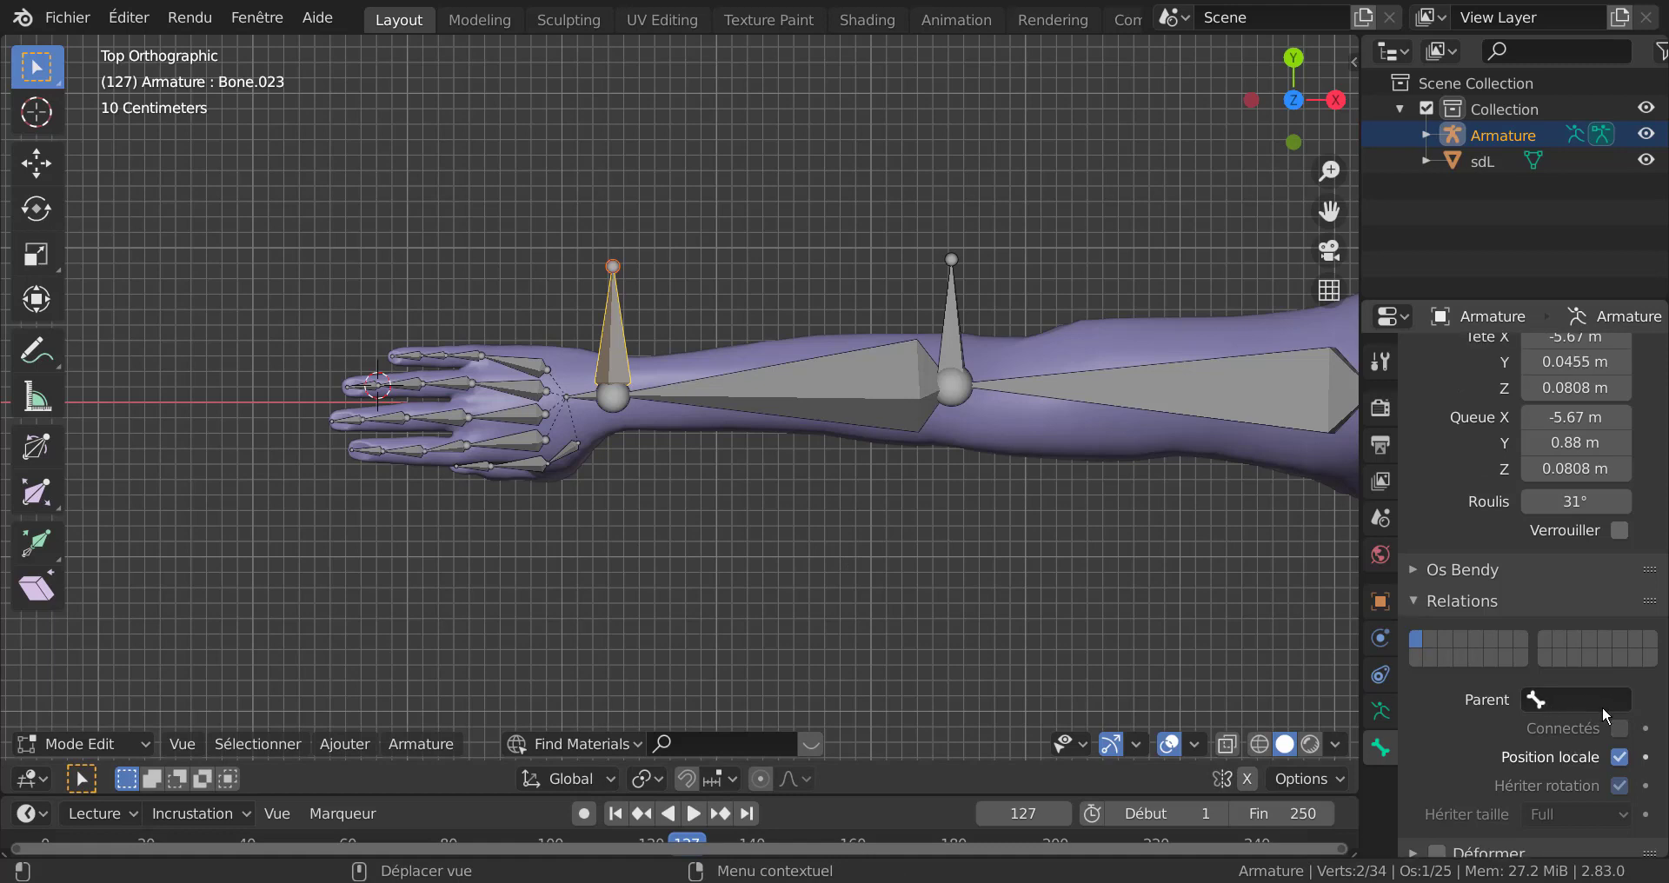
scroll(1603, 706, "down", 1)
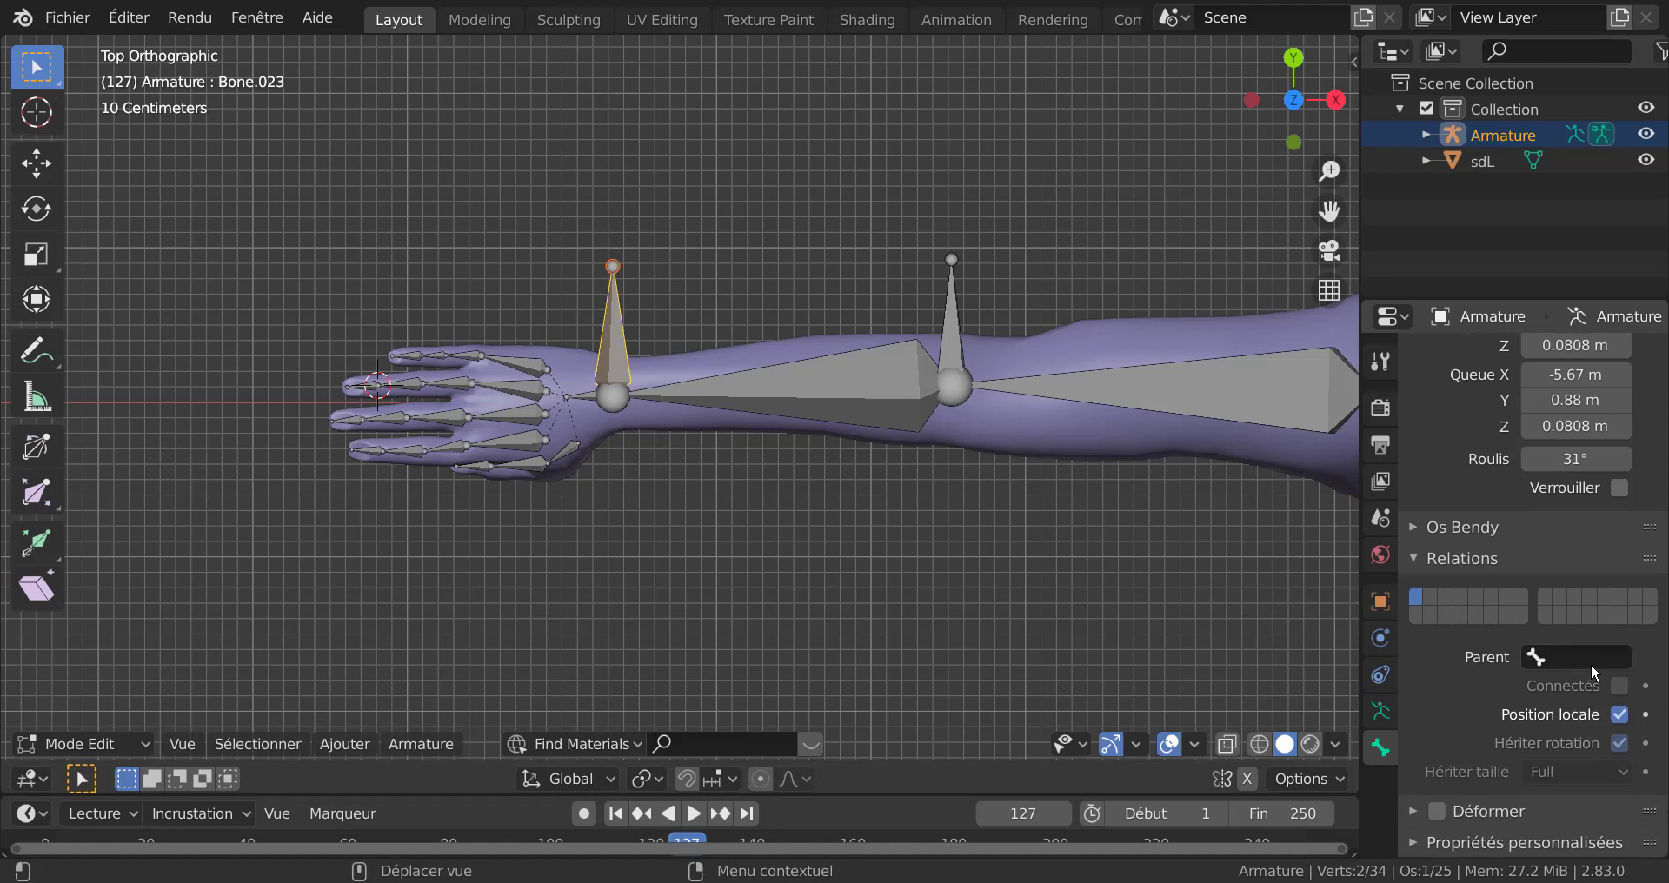
scroll(1484, 577, "up", 4)
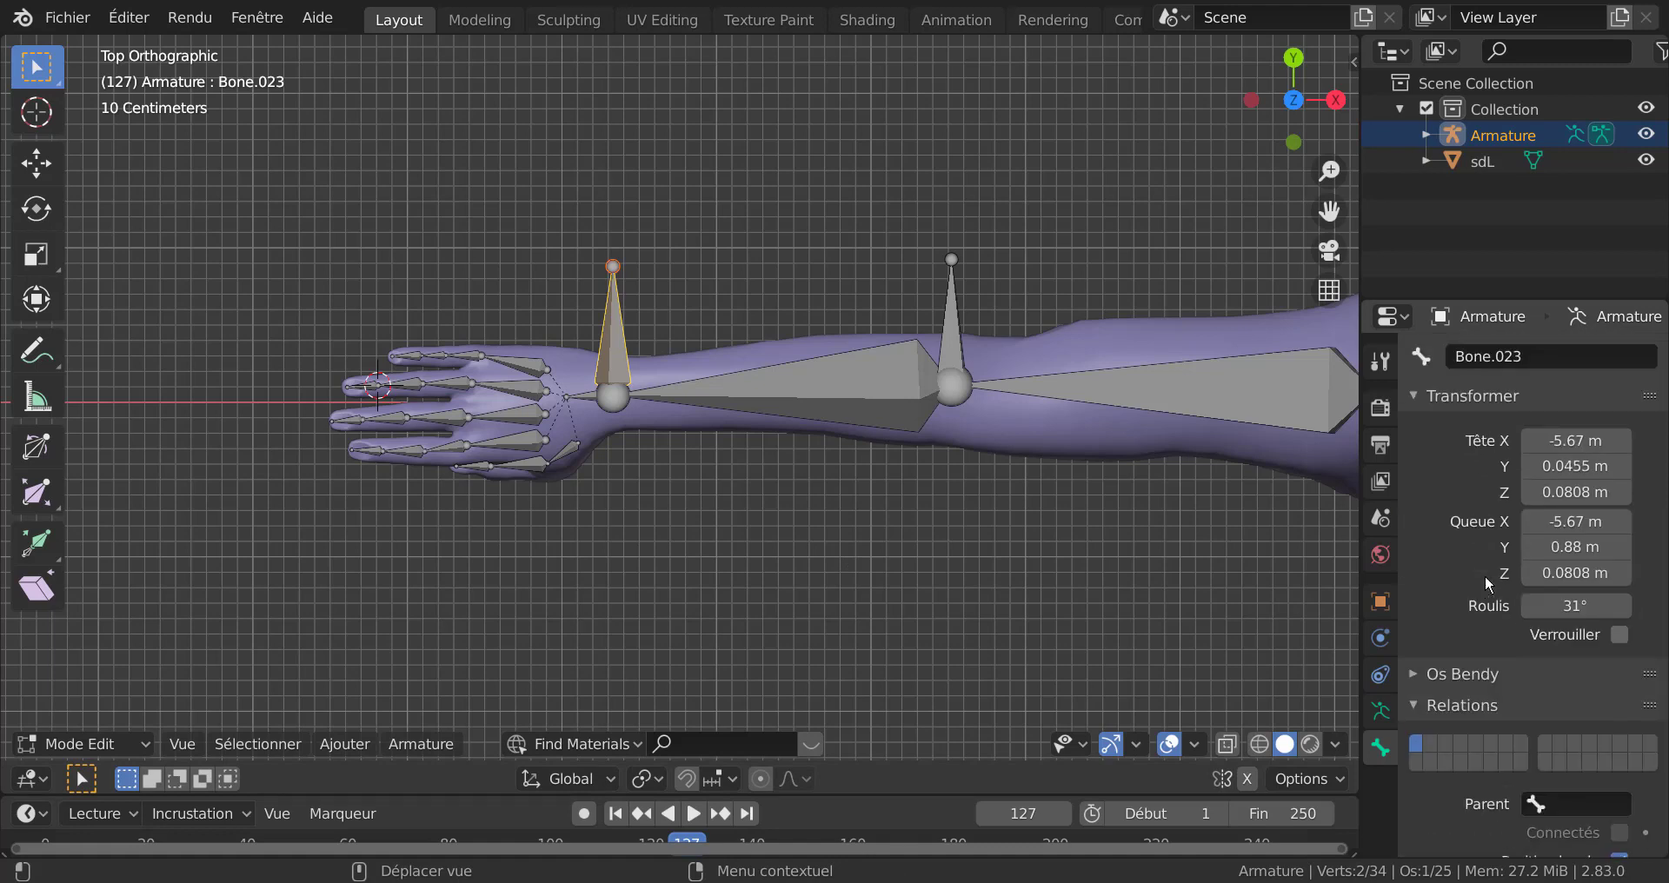
scroll(1485, 576, "down", 4)
Step: Switch the armature to Pose mode and select the elbow control bone
left_click(45, 735)
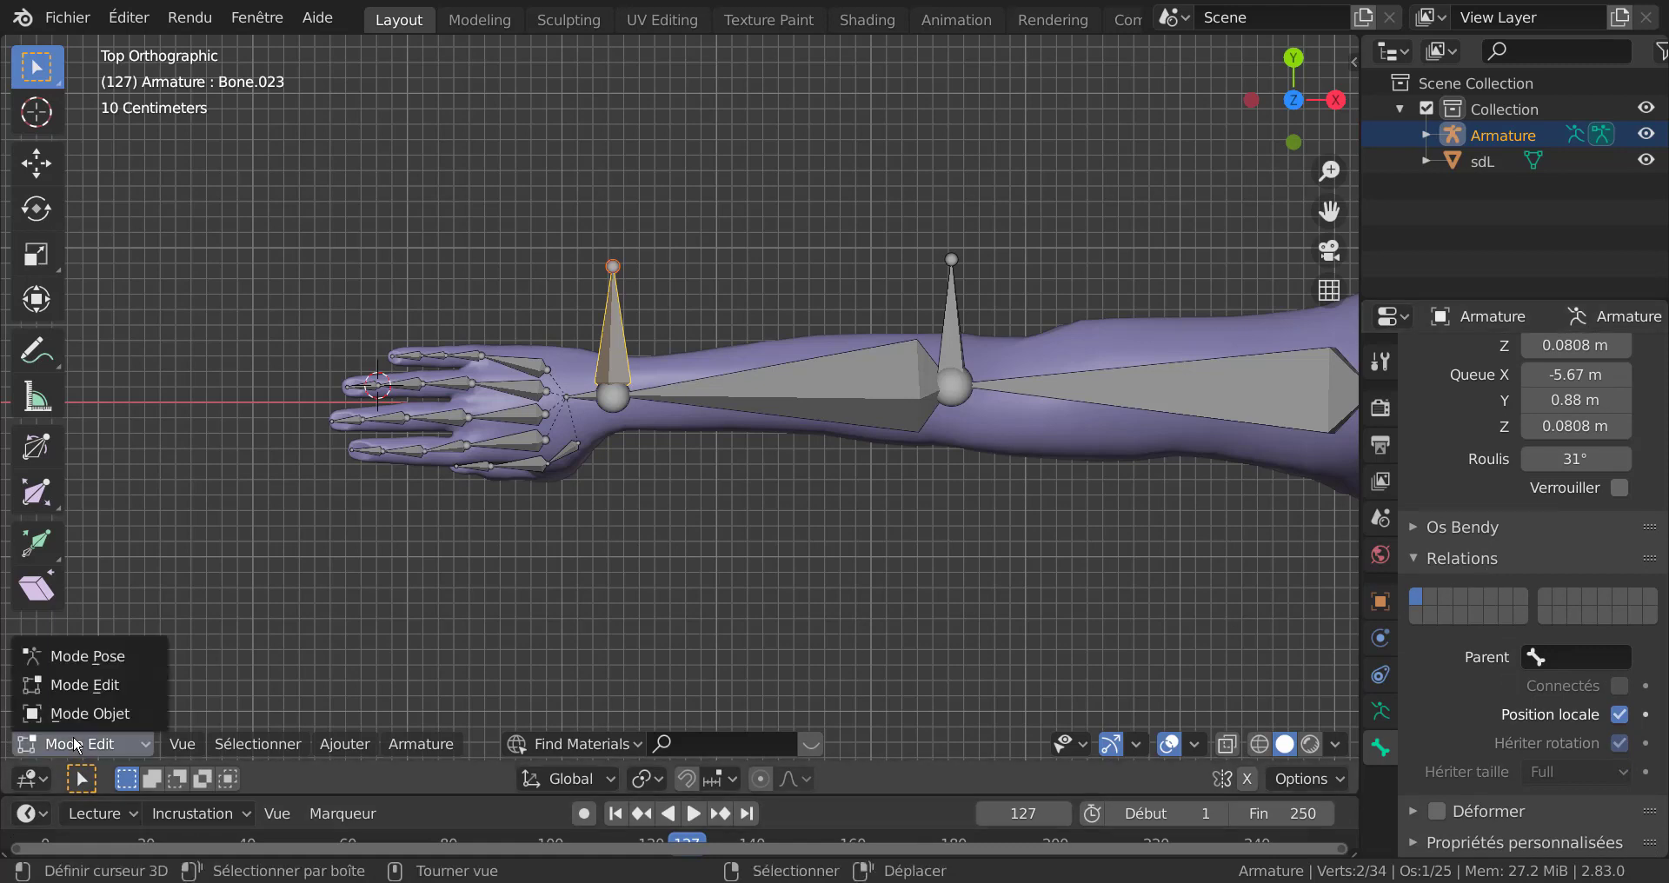
left_click(69, 657)
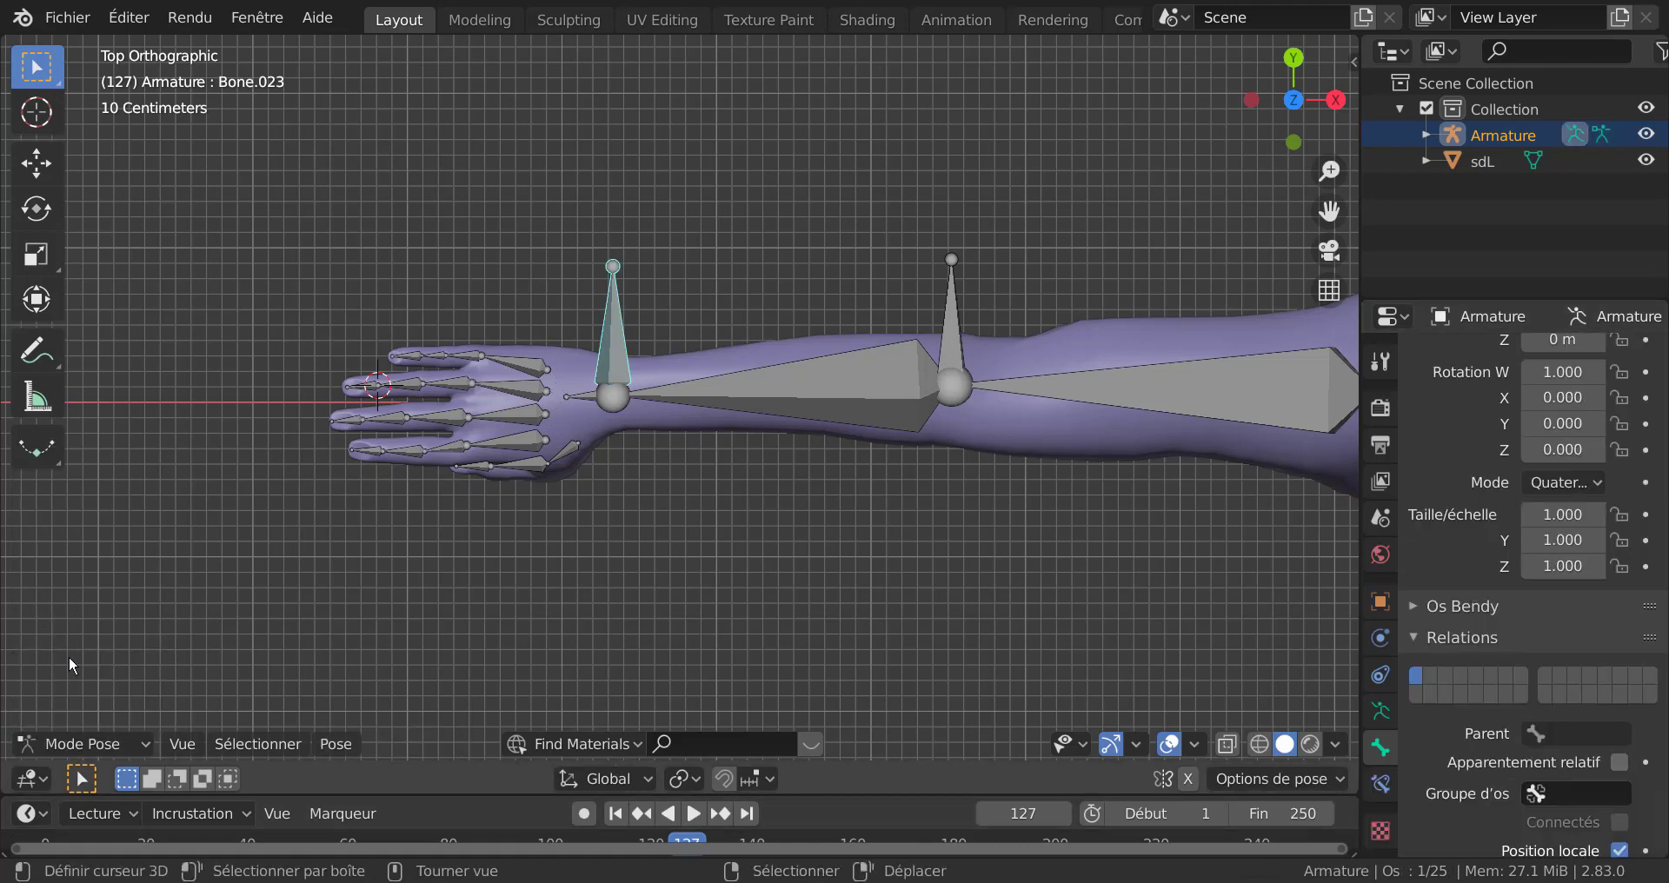
left_click(75, 738)
left_click(954, 325)
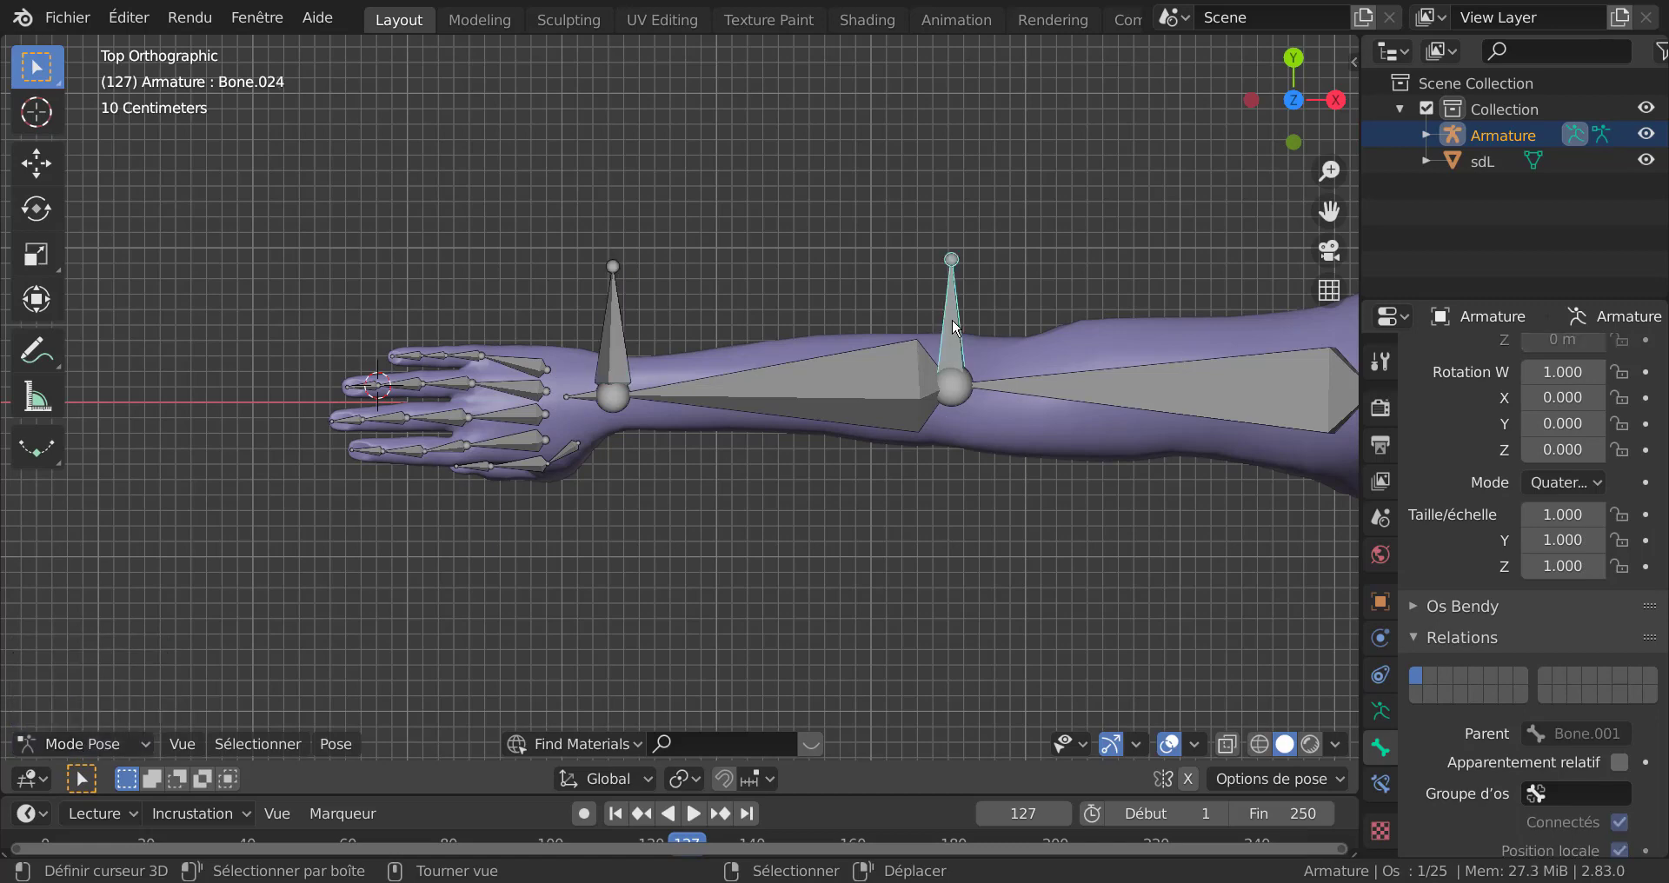
Step: Clear the elbow control bone's parent in Edit mode and turn off its Deform option, matching the wrist control bone
left_click(82, 744)
left_click(71, 712)
left_click(66, 746)
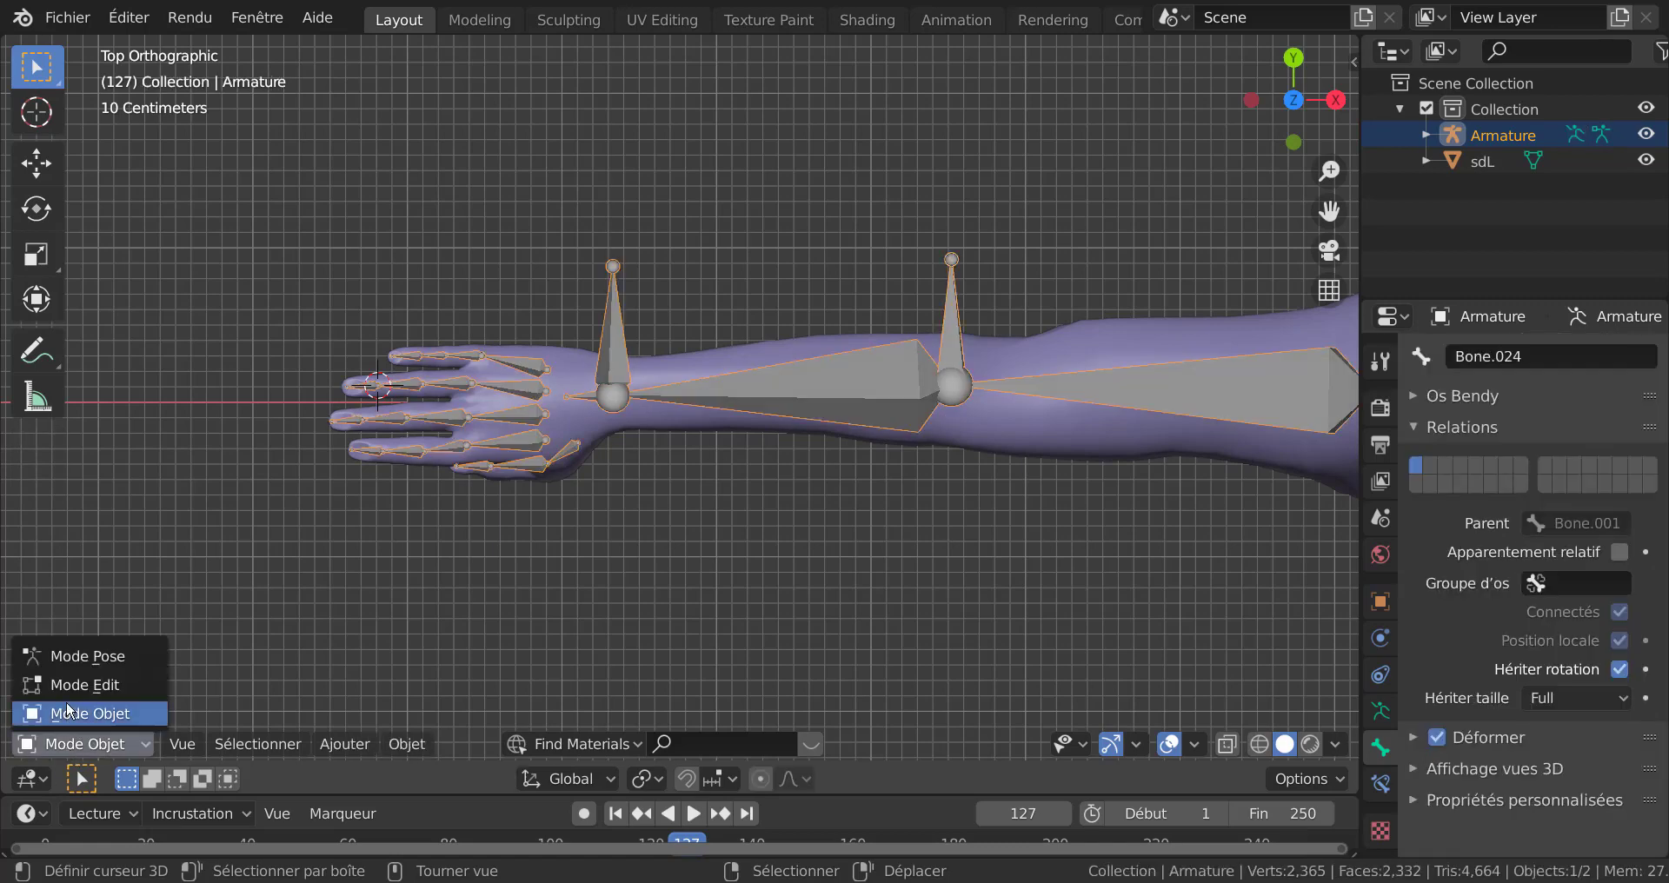
left_click(71, 685)
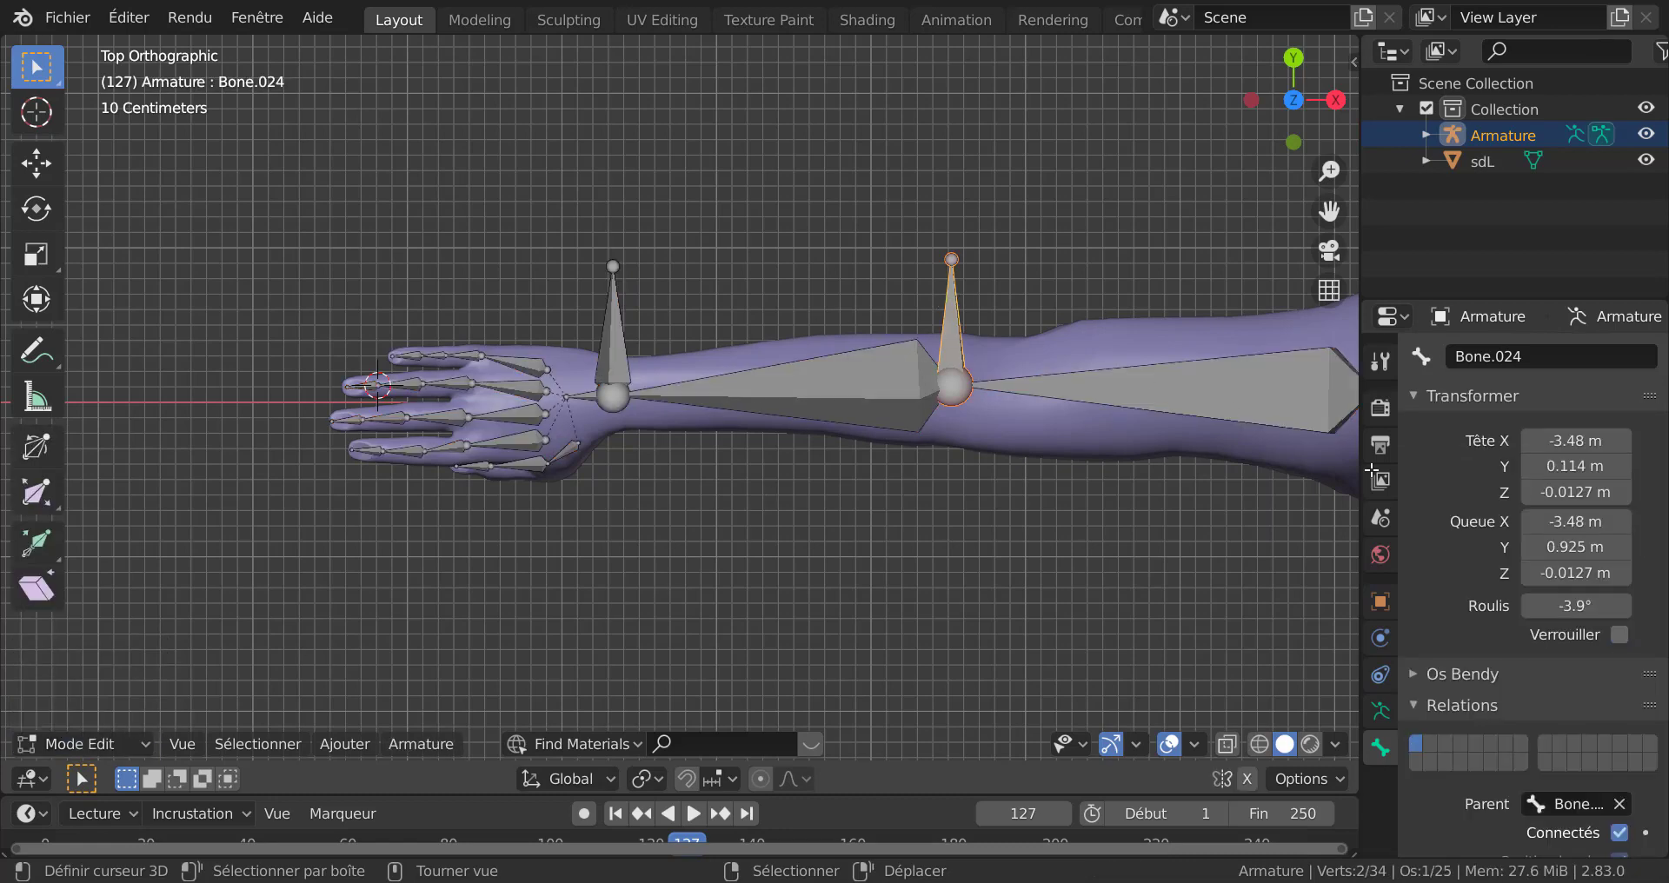
scroll(1609, 677, "down", 4)
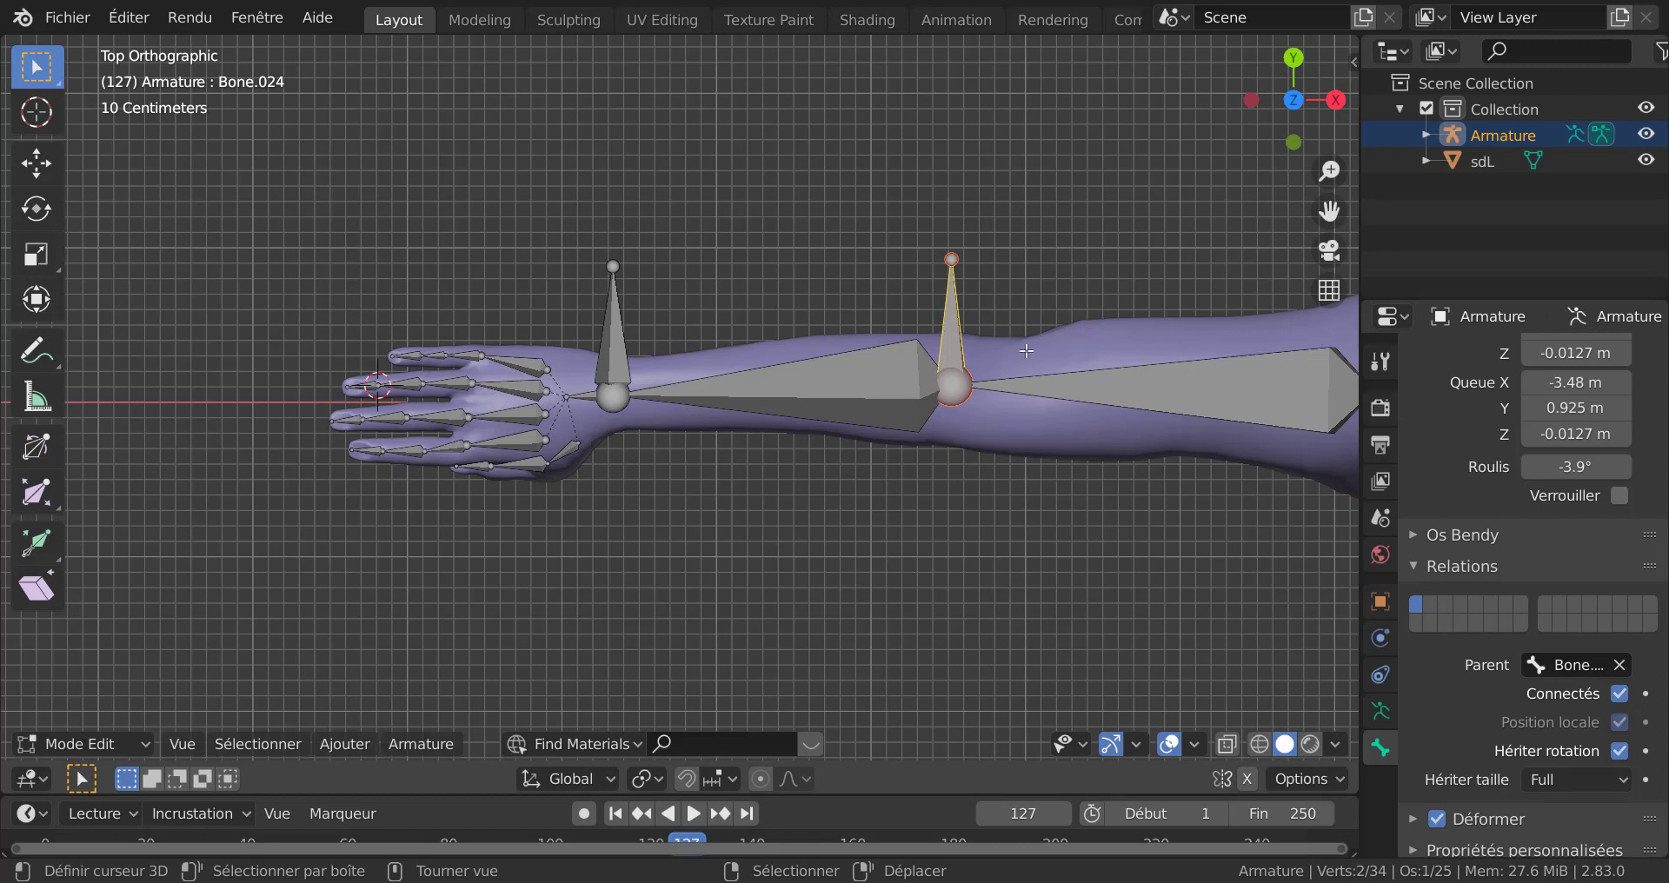
left_click(1620, 665)
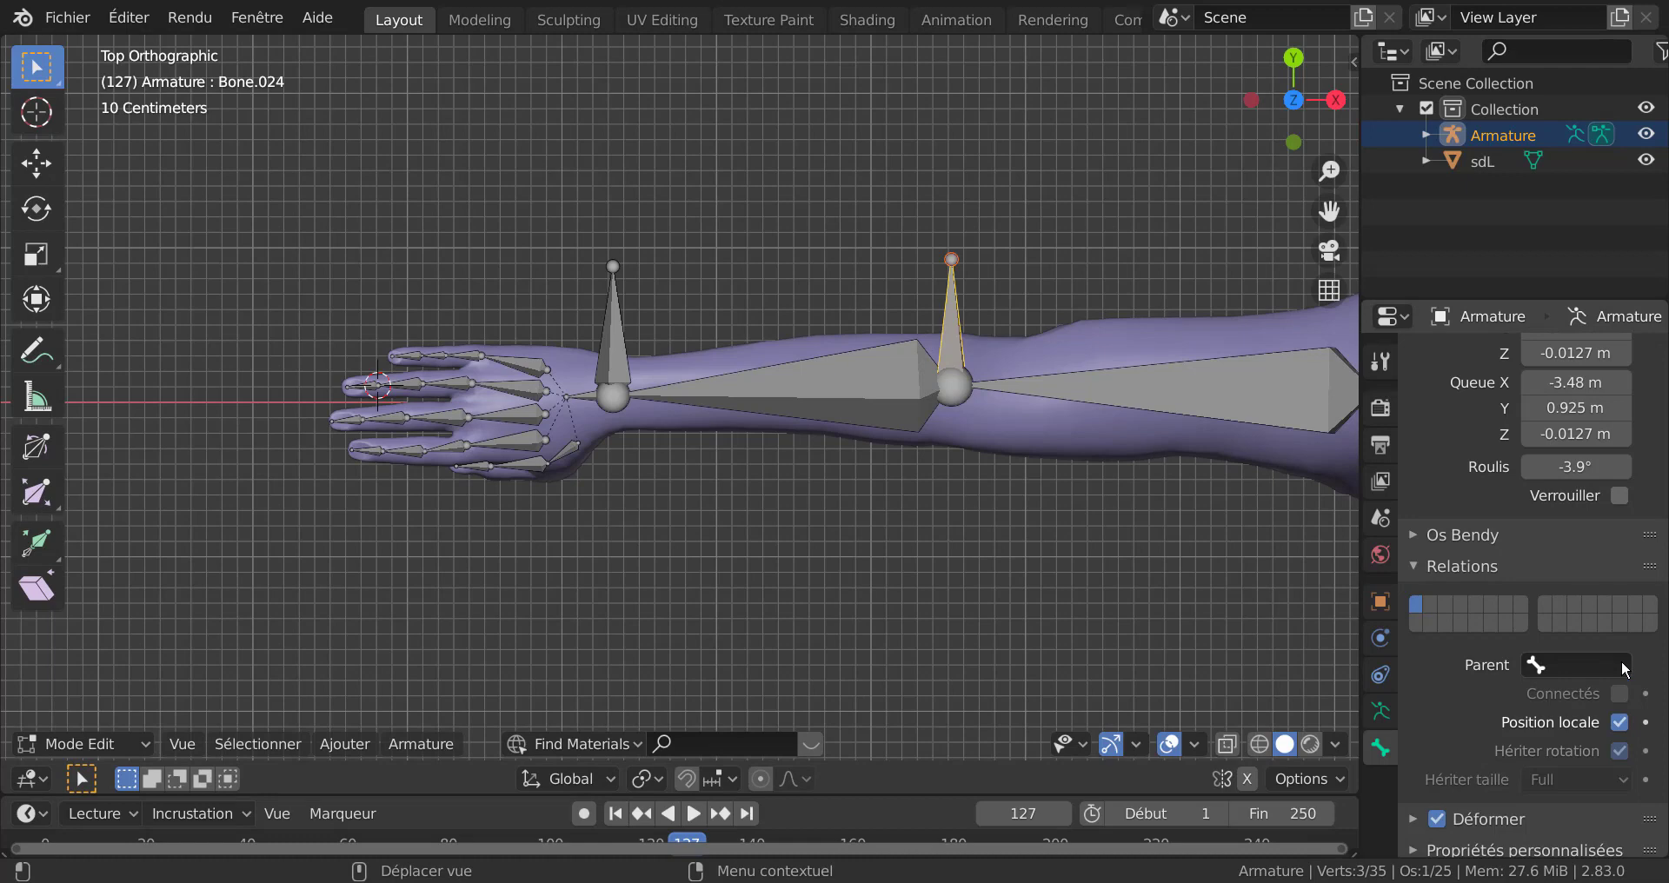
left_click(1437, 819)
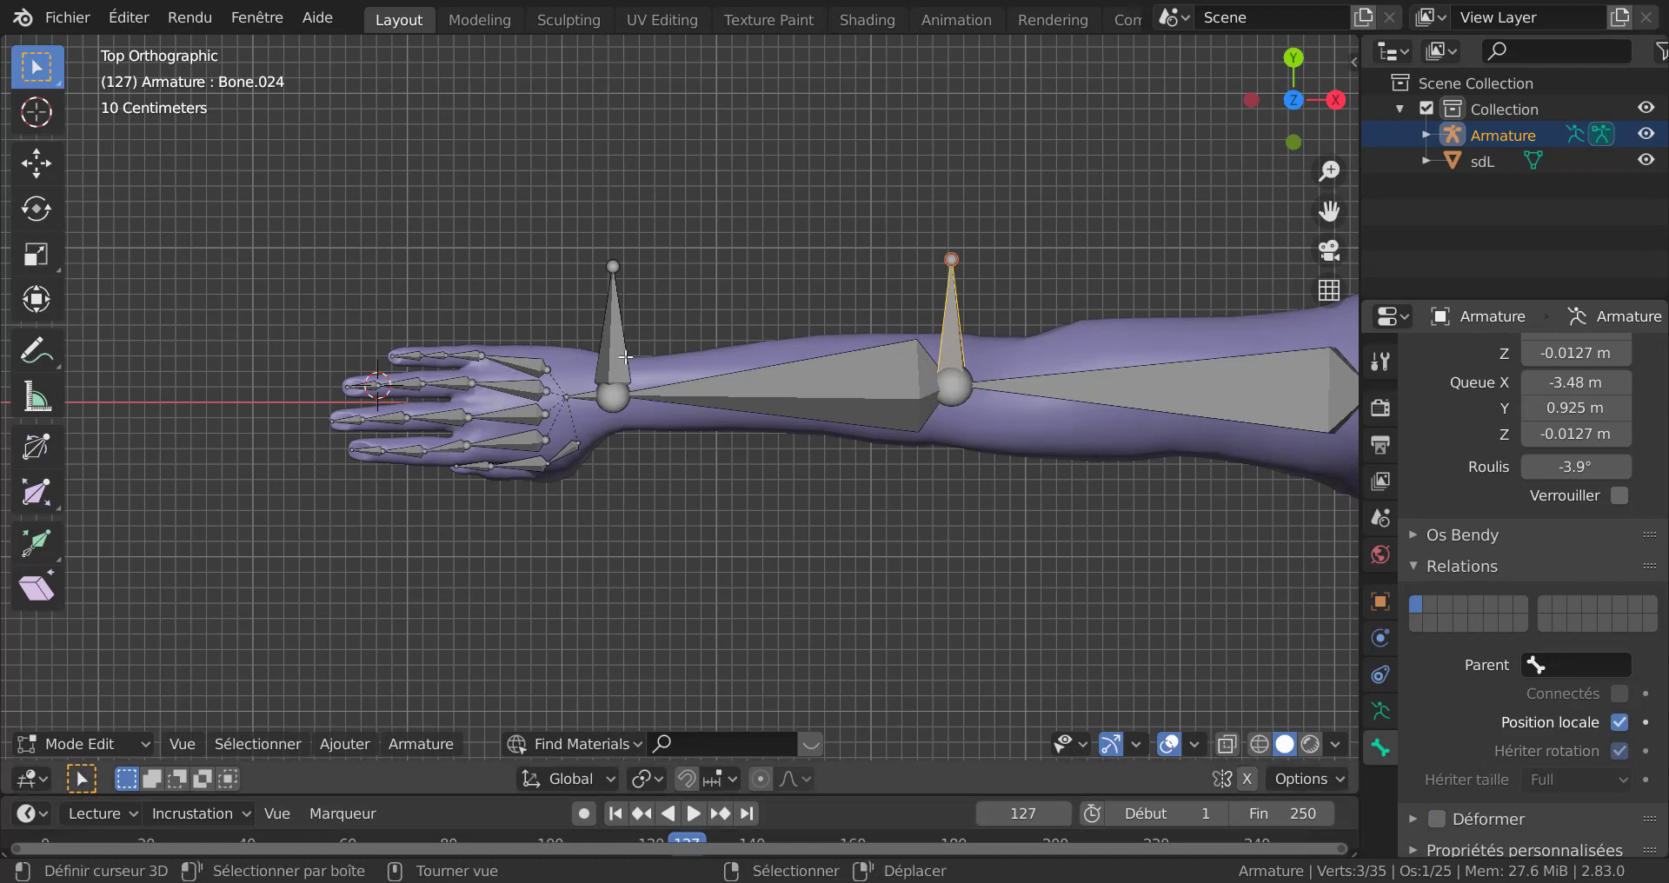
left_click(615, 356)
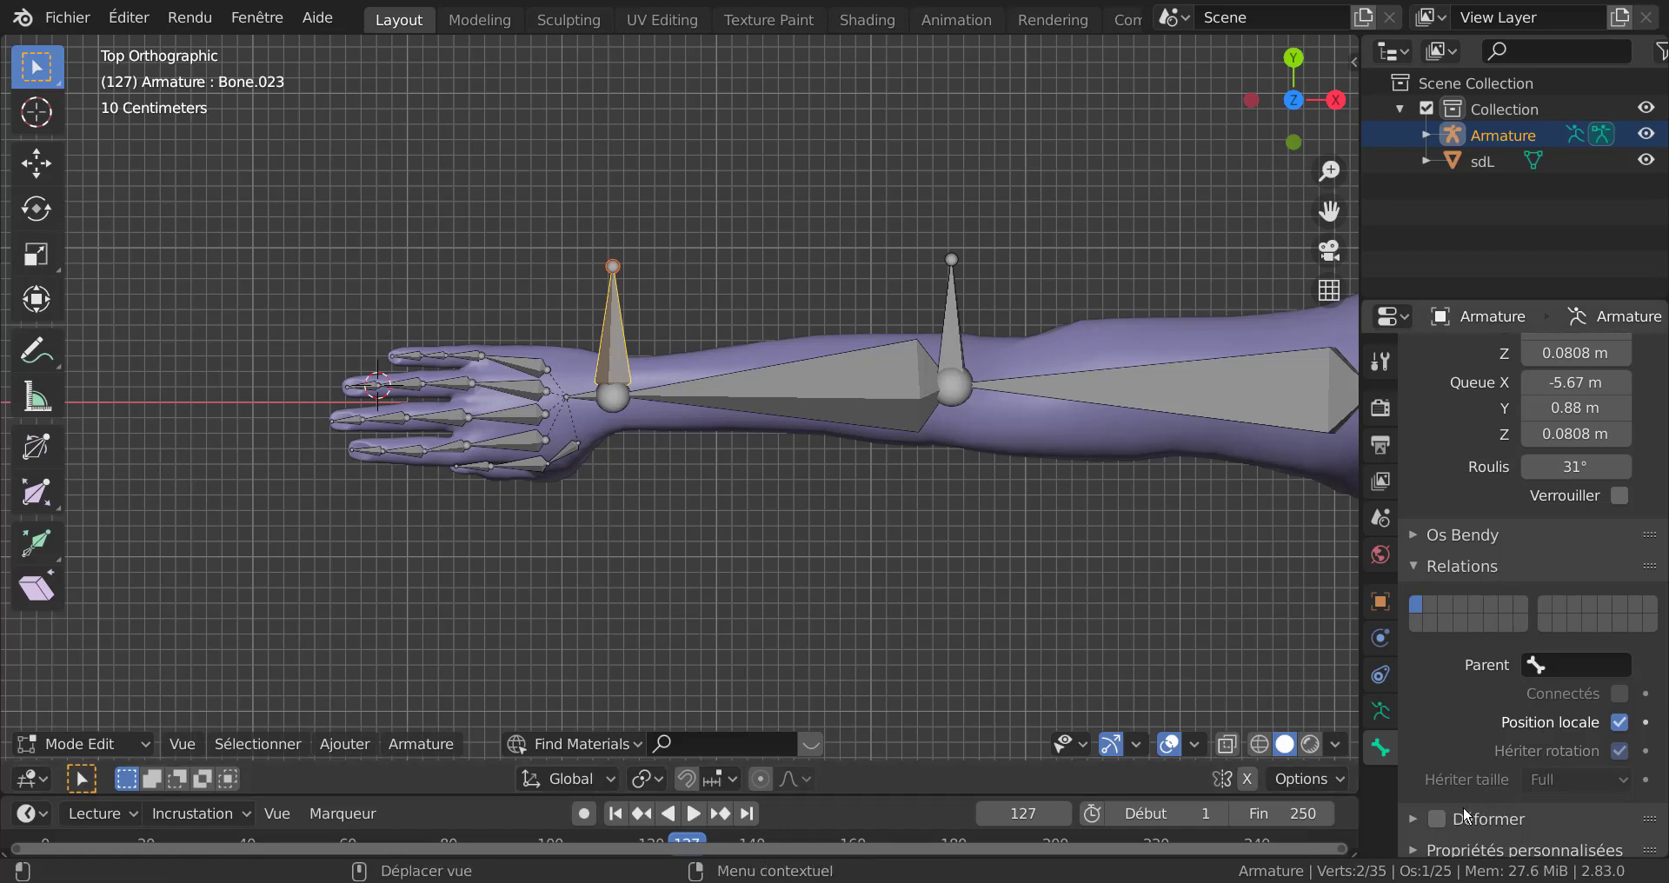
Step: Move the elbow control bone along the global Y axis, off the arm, until its tail is at about Y 1.66 m
left_click(957, 337)
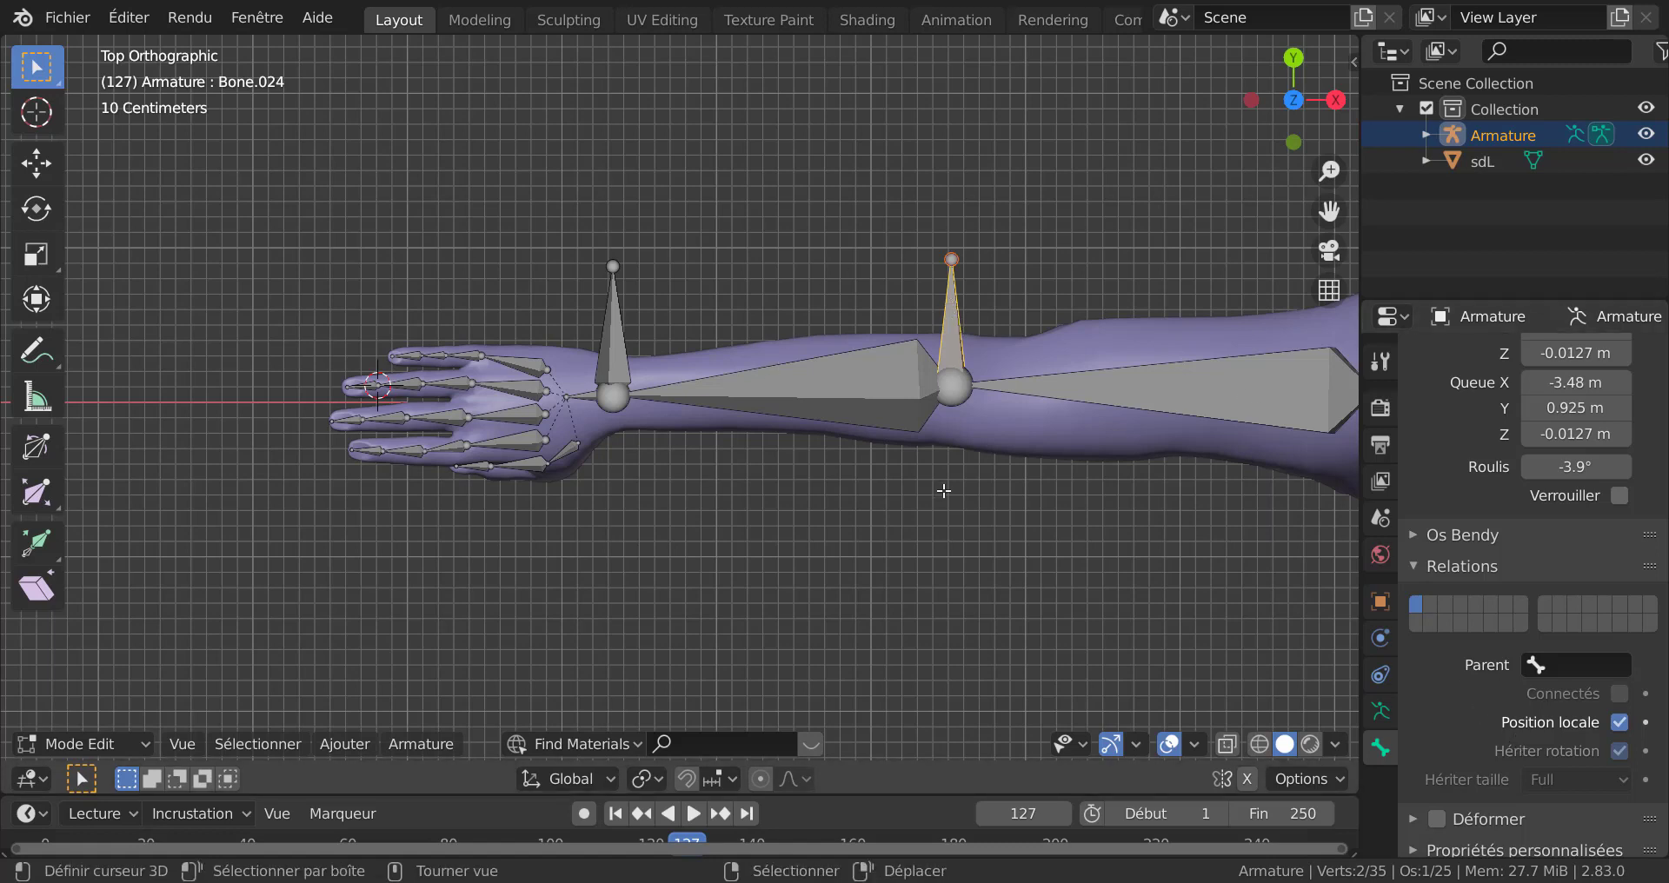
key("g")
key("y")
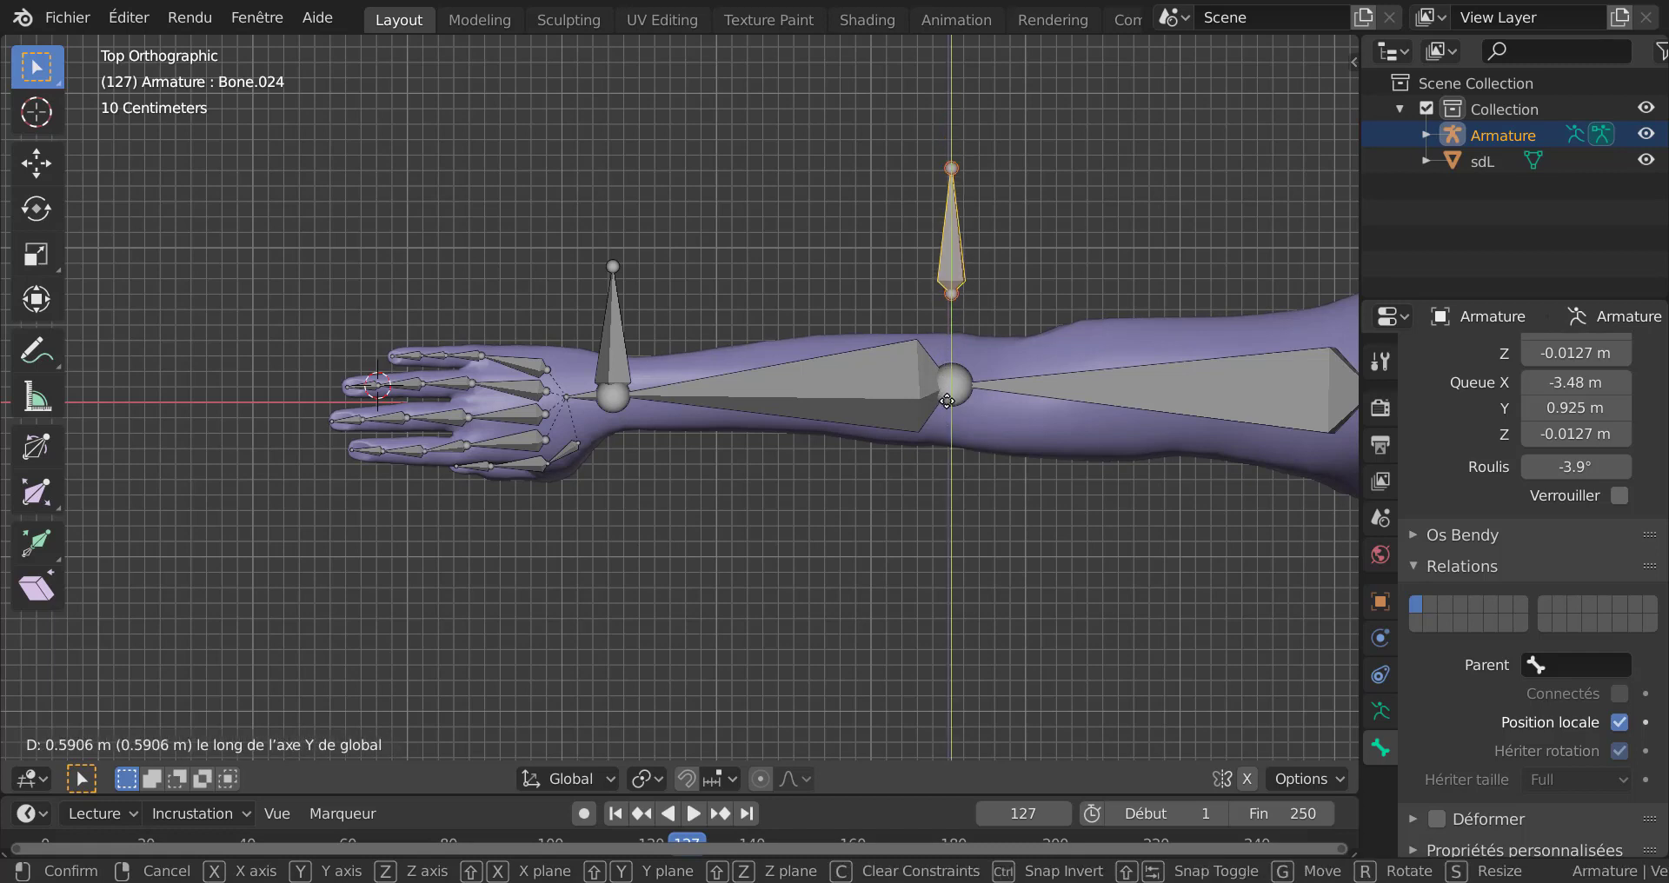
left_click(947, 380)
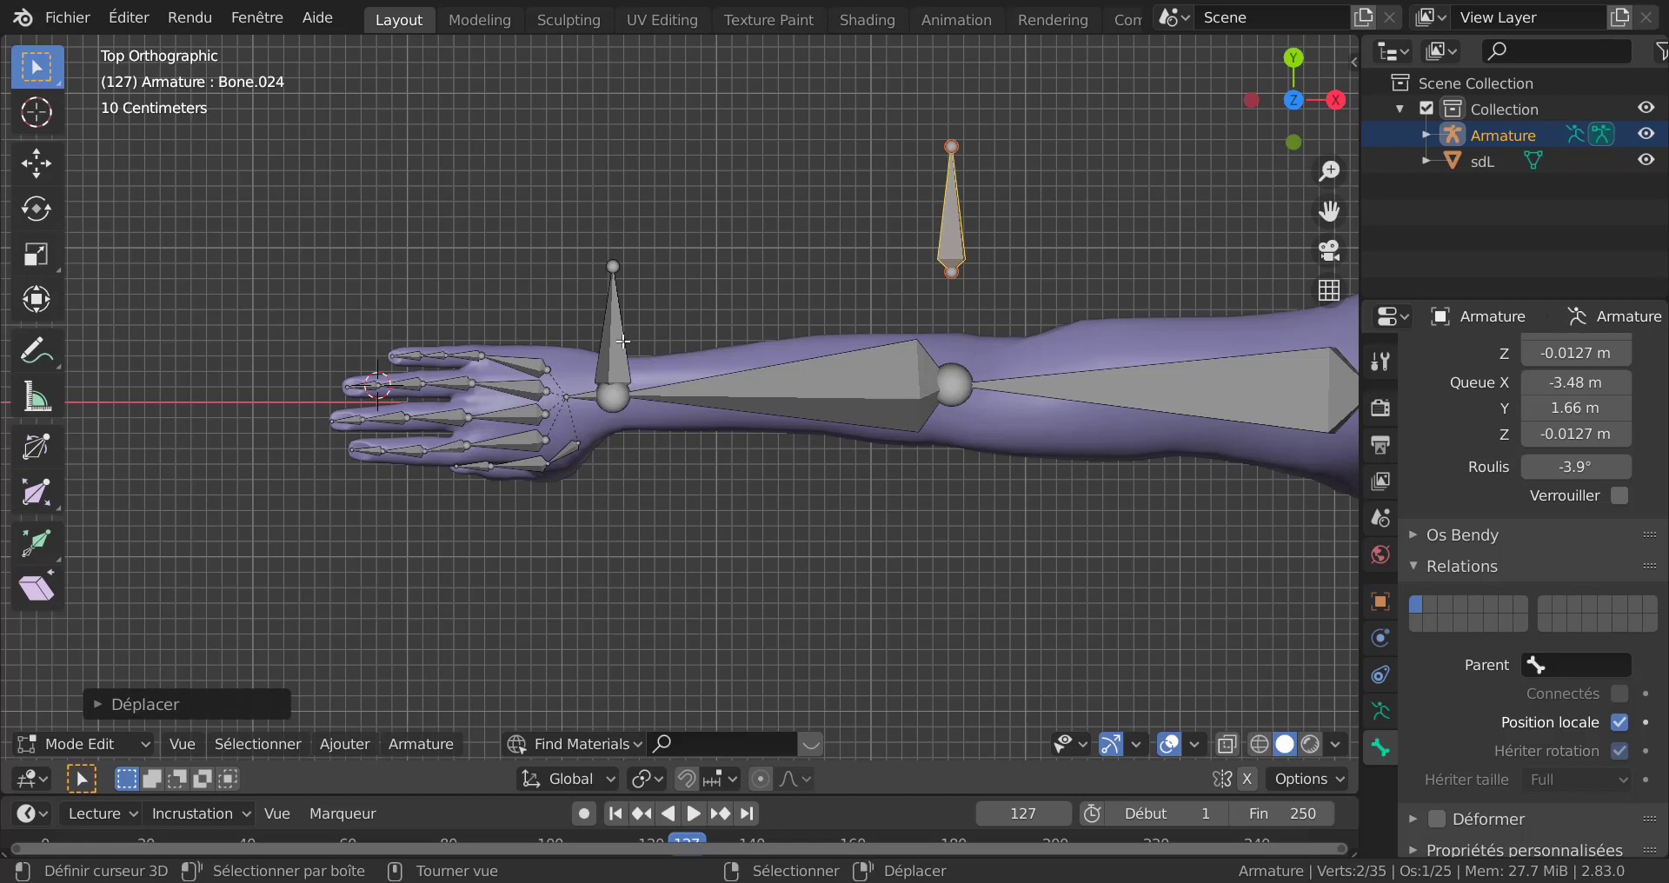
left_click_drag(621, 345, 673, 207)
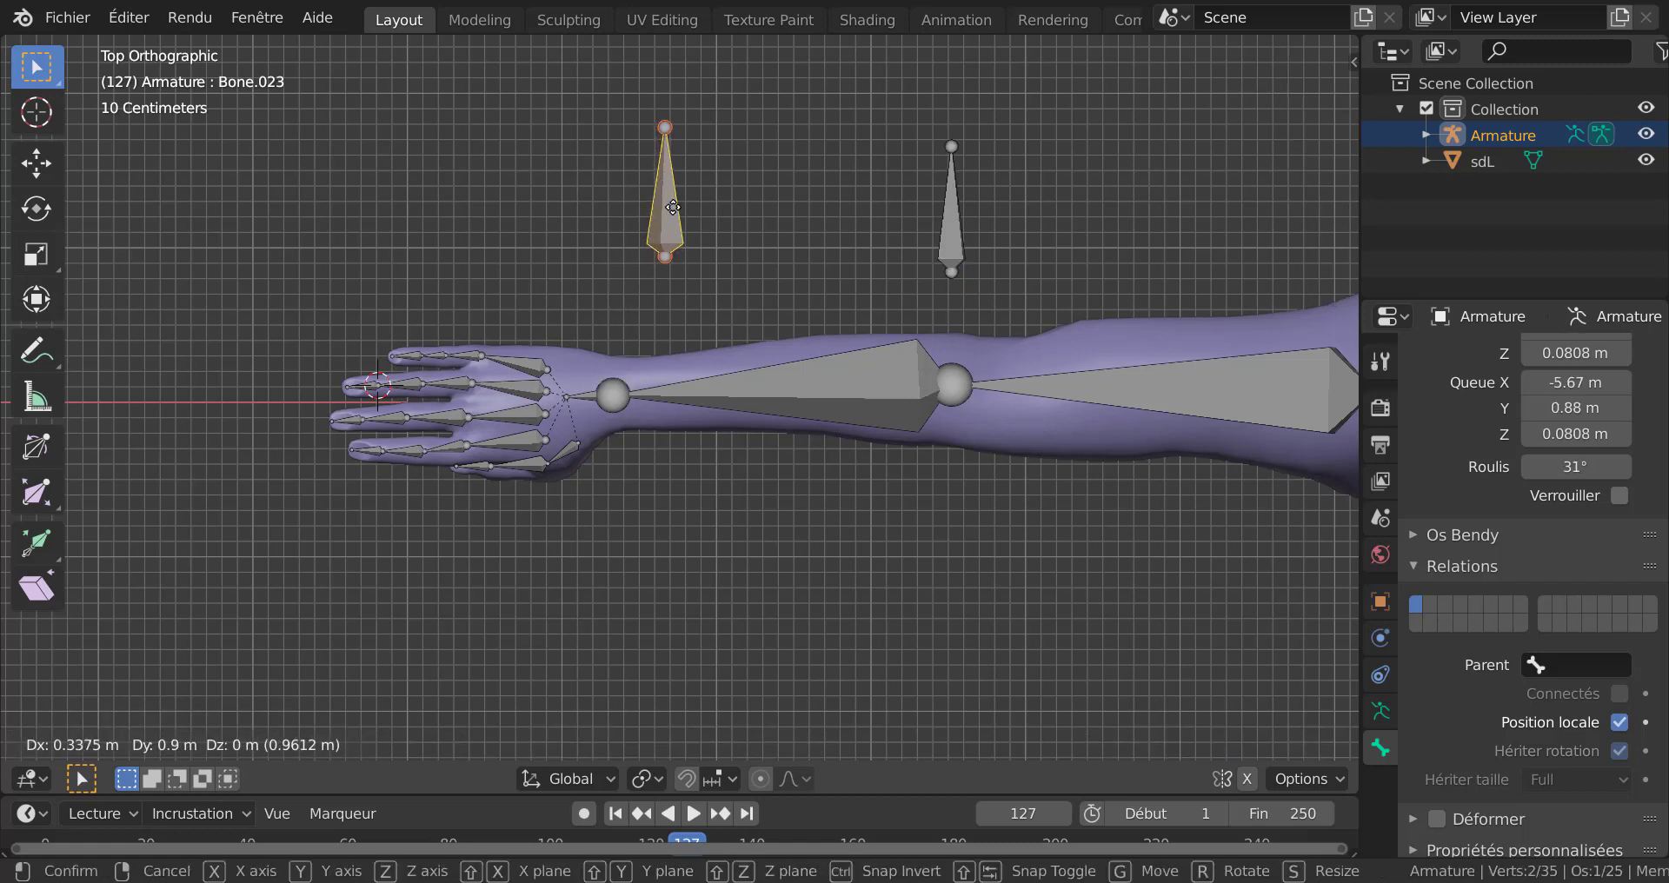
right_click(673, 207)
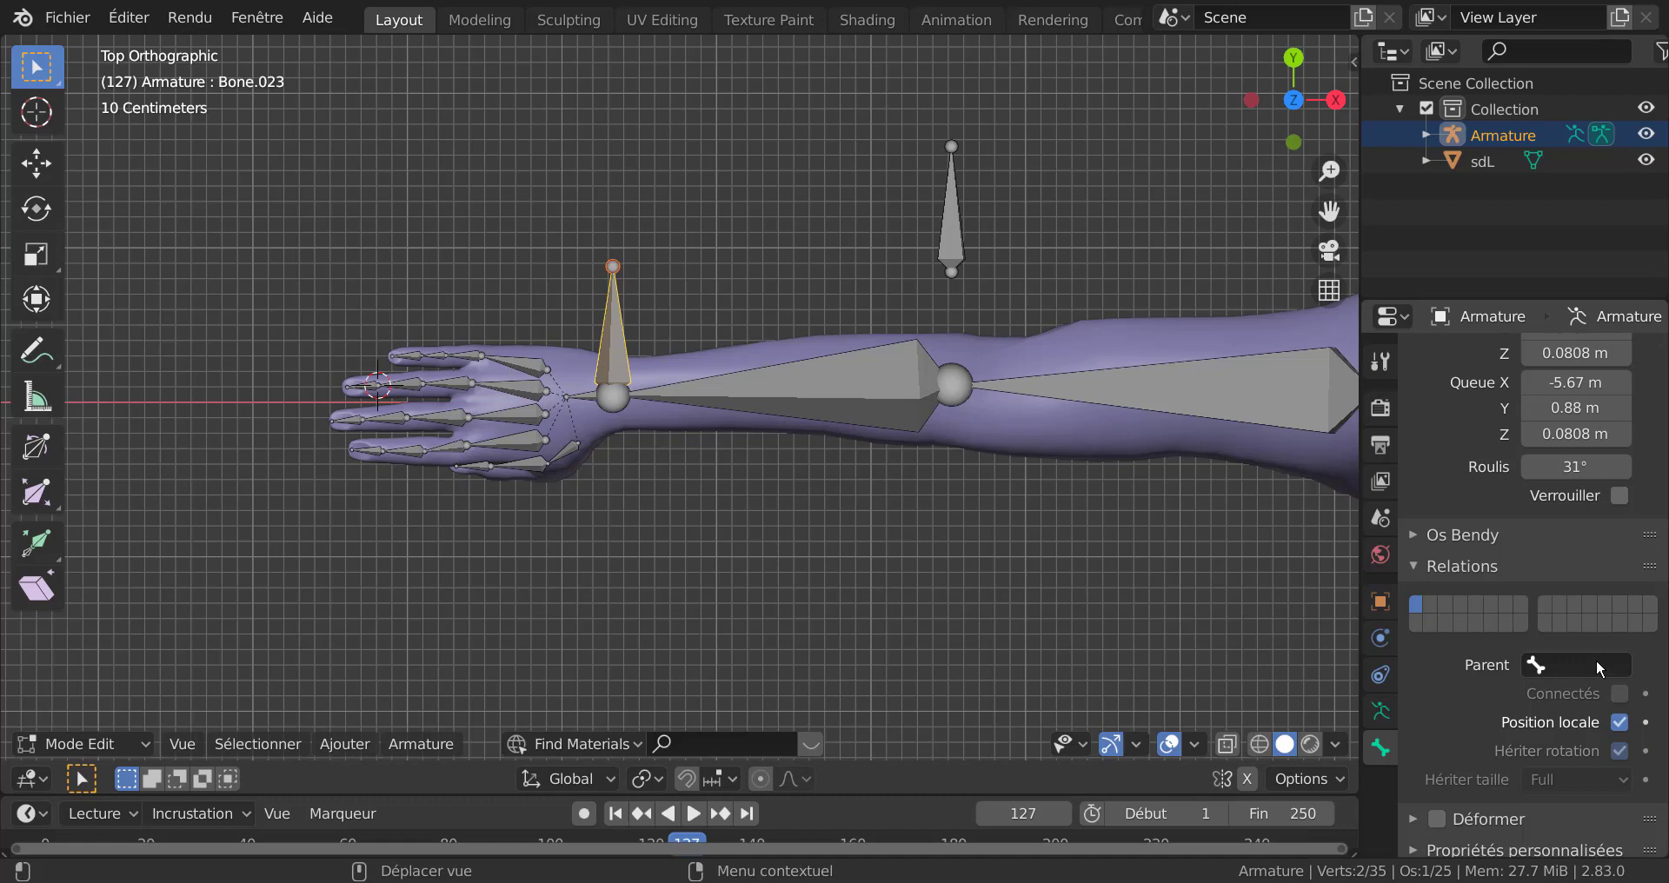
scroll(995, 602, "up", 2)
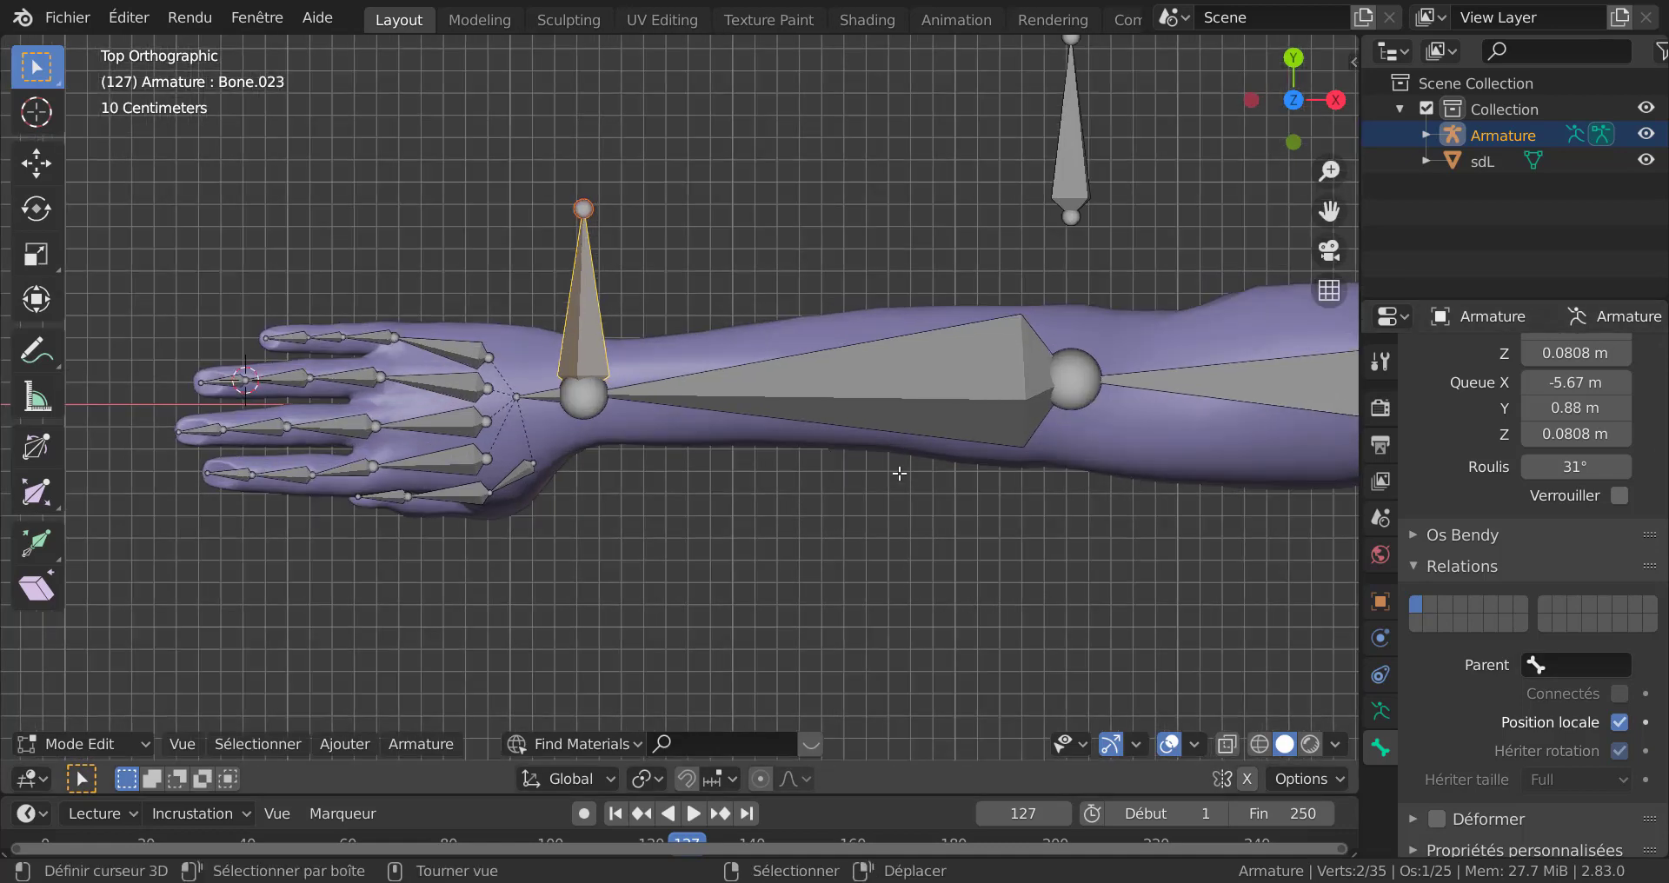
Step: Select the forearm bone and switch the armature to Pose mode
left_click(904, 381)
scroll(792, 558, "down", 3)
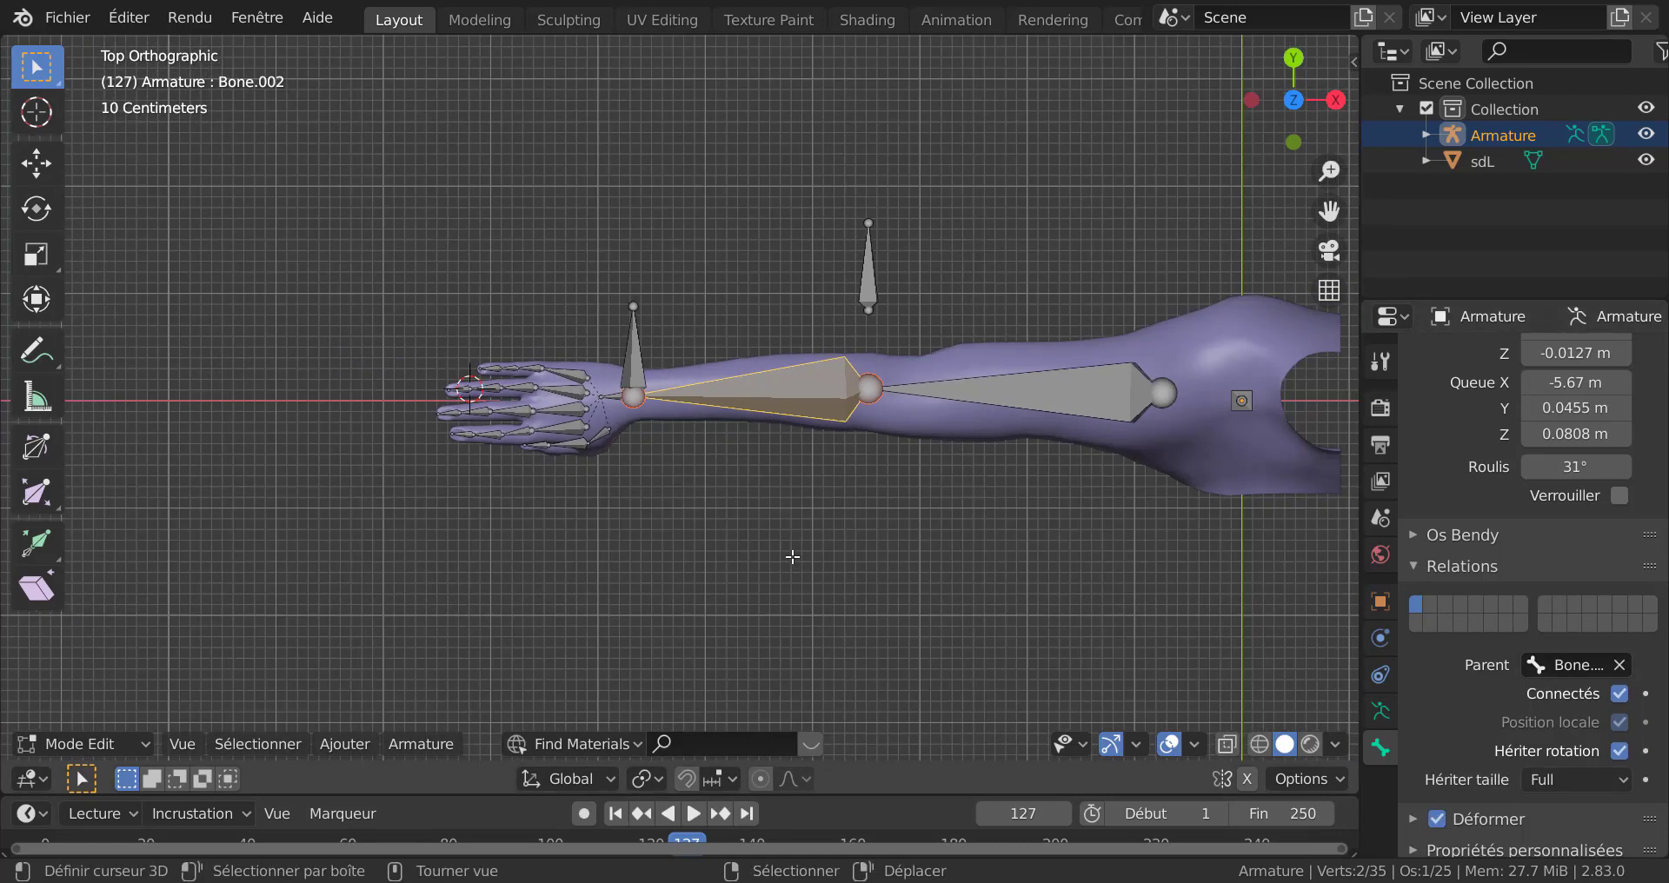
key("Tab")
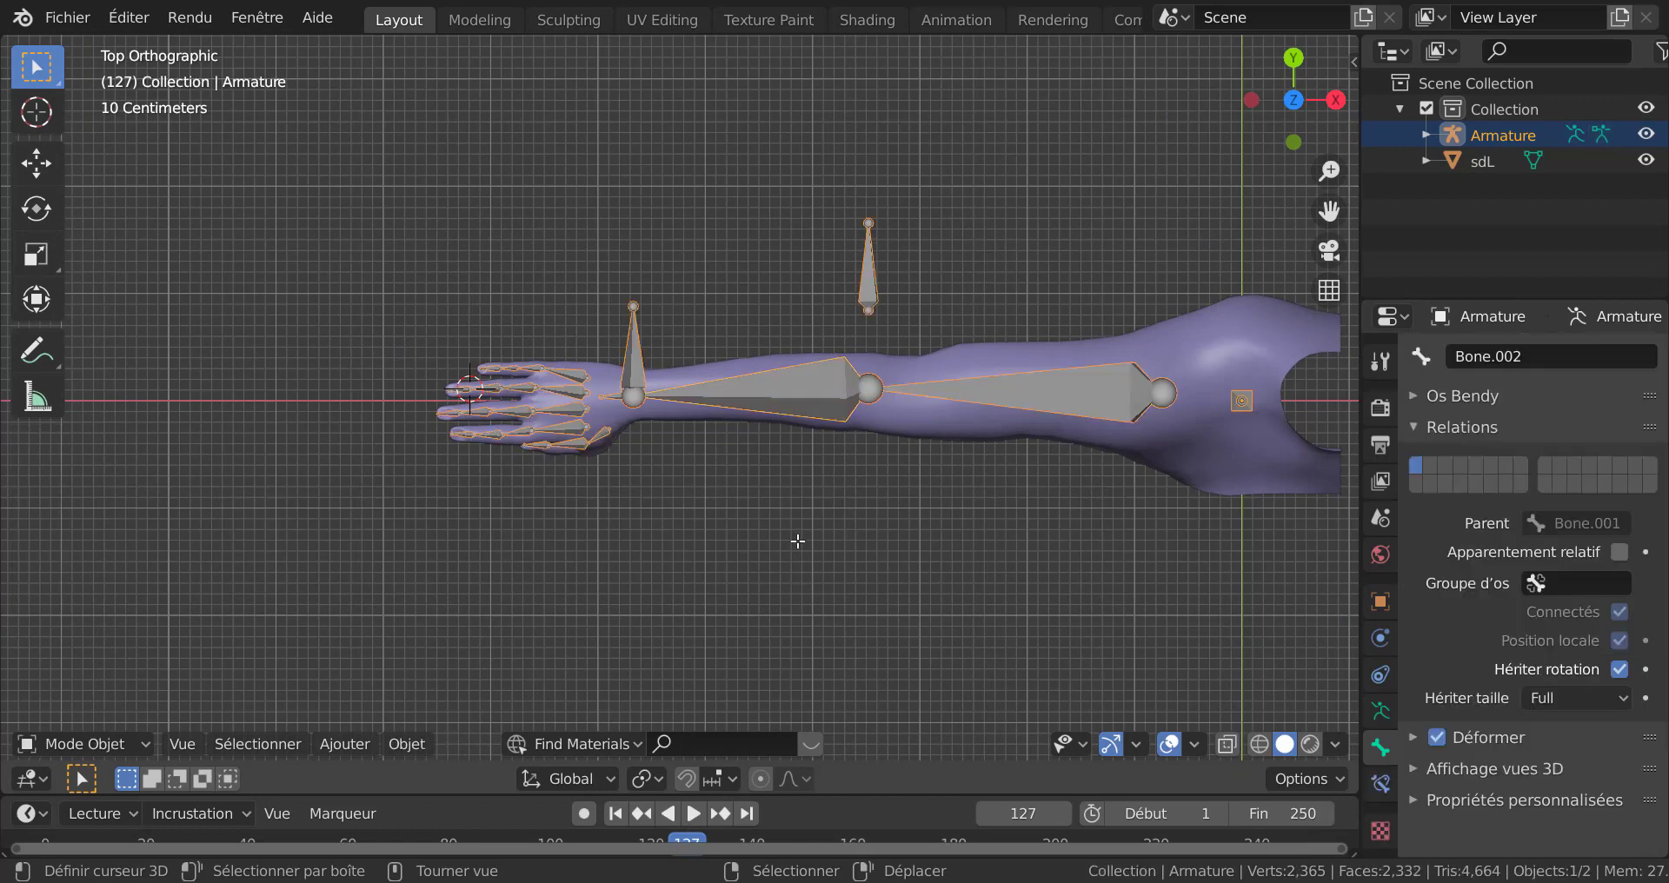
left_click(816, 388)
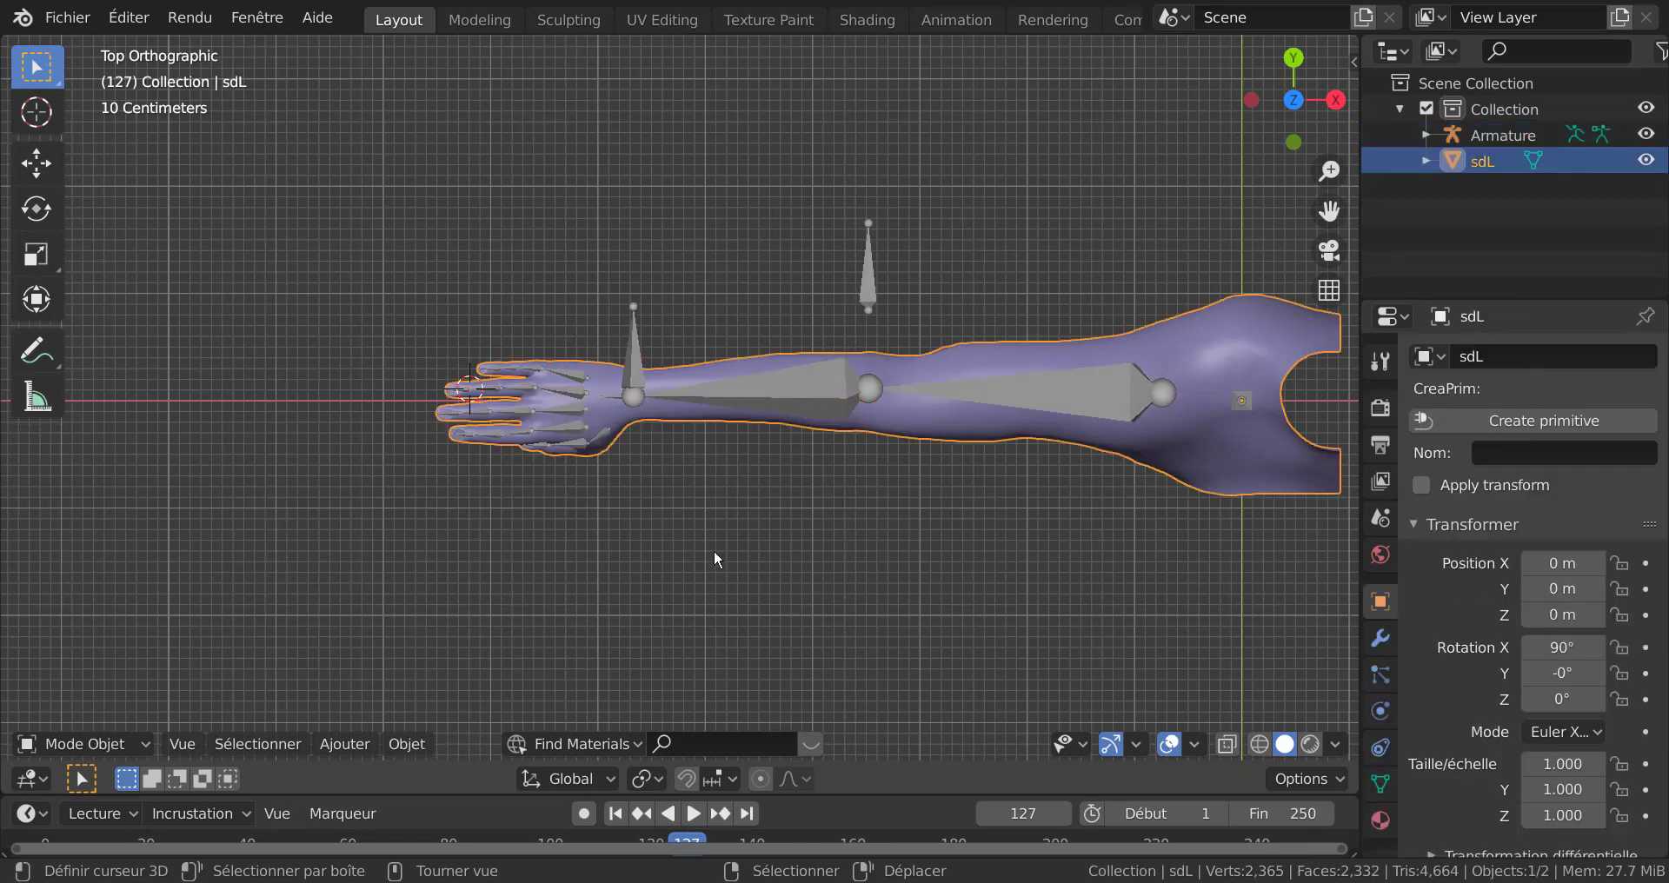
left_click(774, 394)
key("Tab")
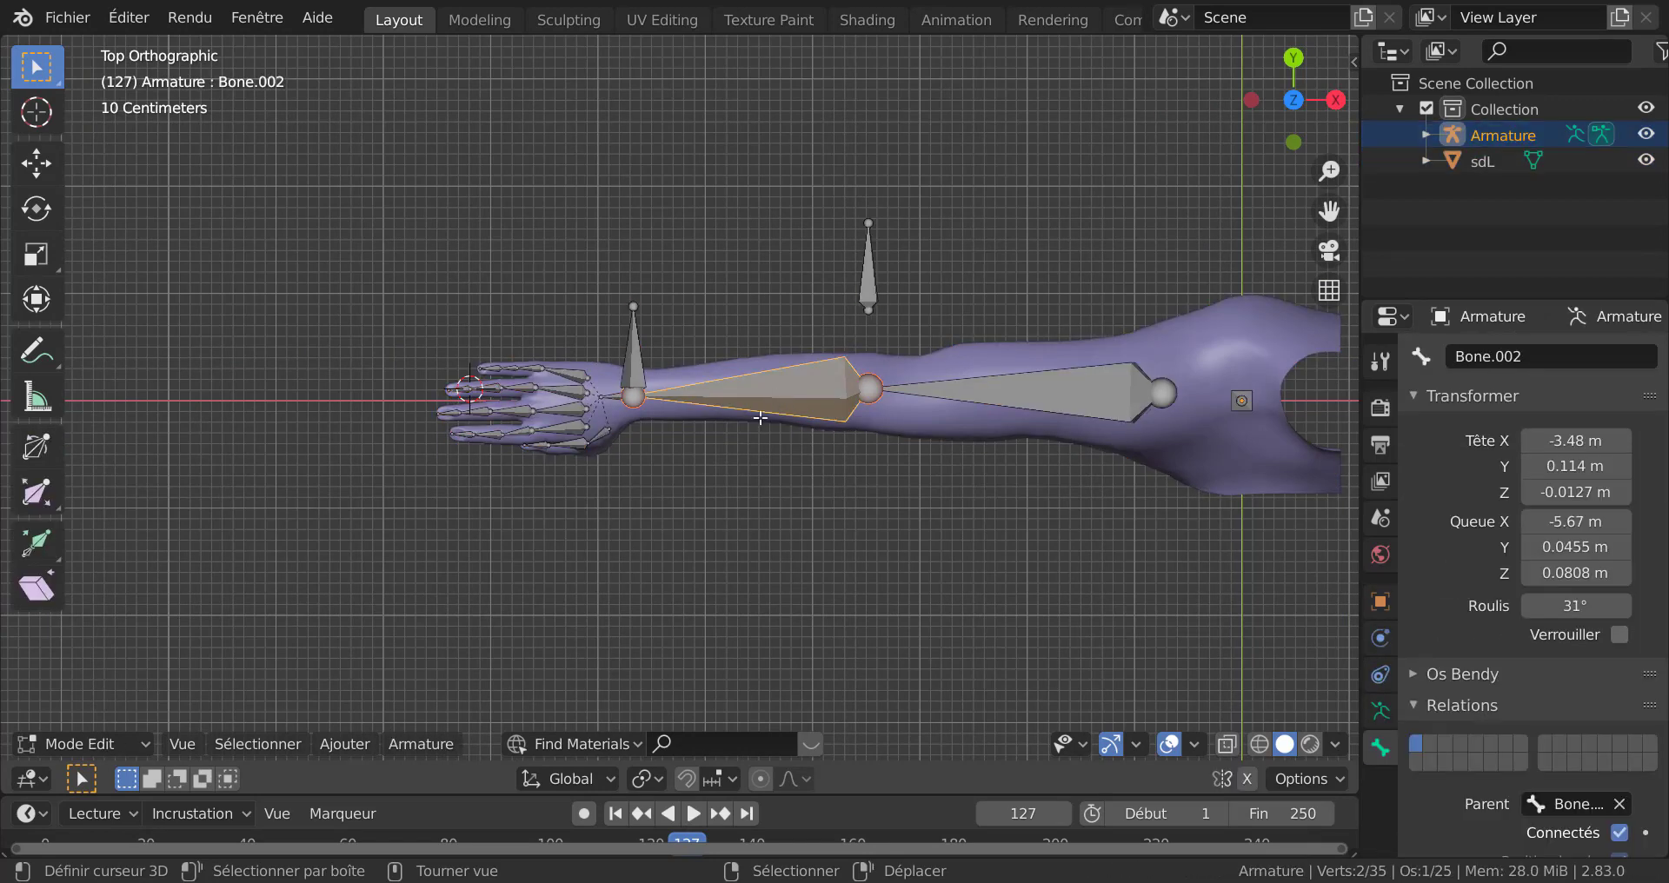
left_click(58, 744)
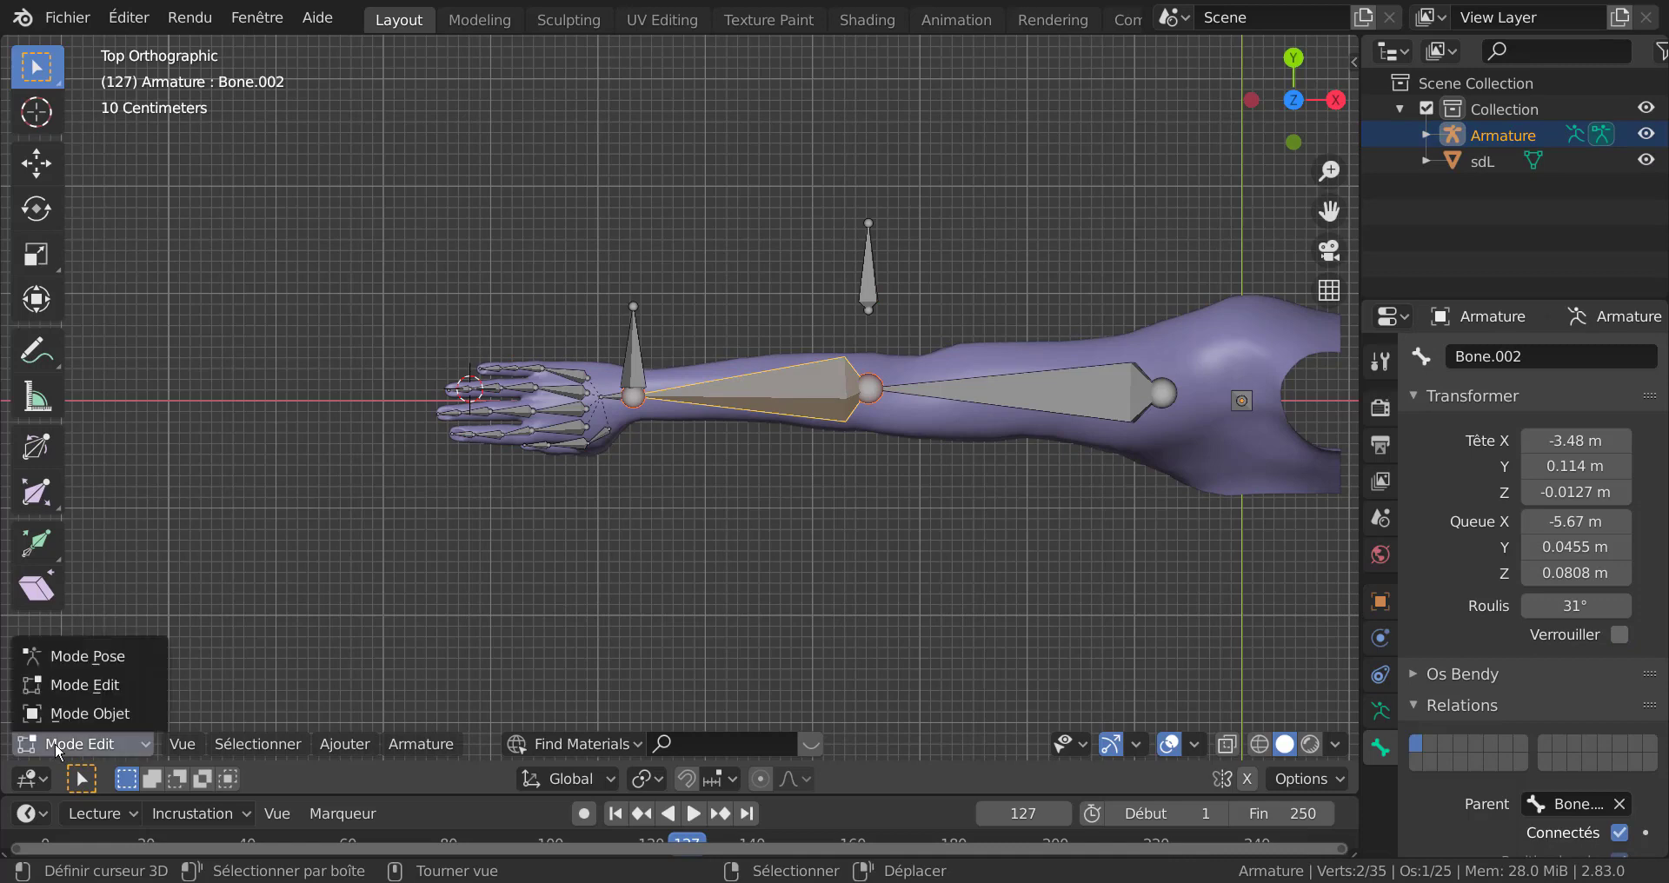
left_click(66, 661)
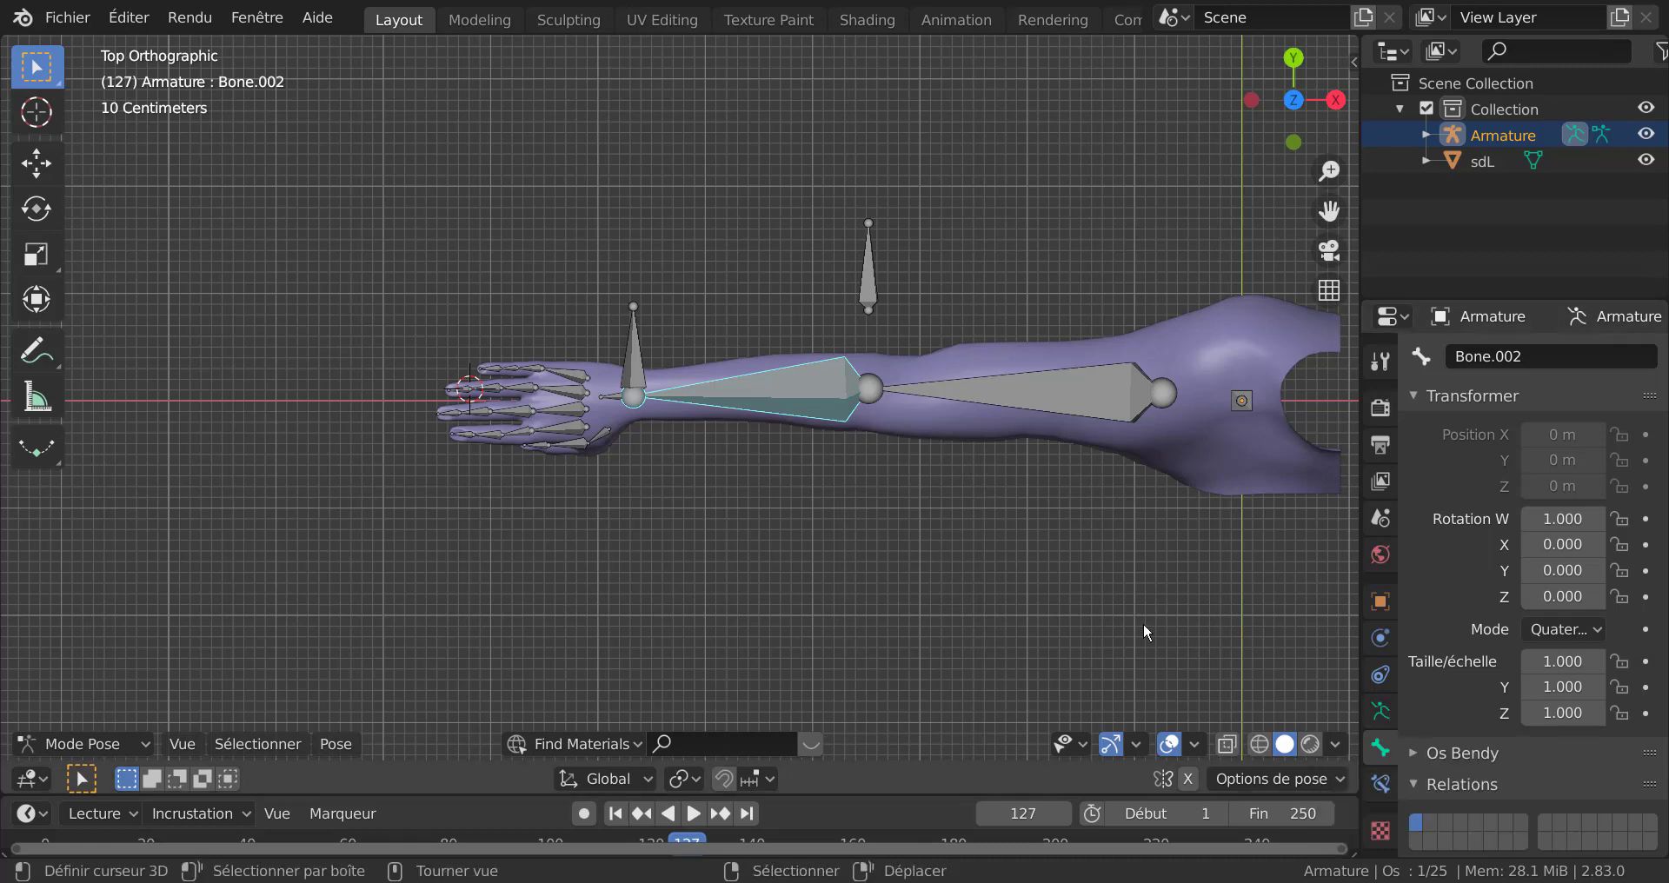
Step: Add an Inverse Kinematics bone constraint to the forearm bone in Pose mode
left_click(75, 743)
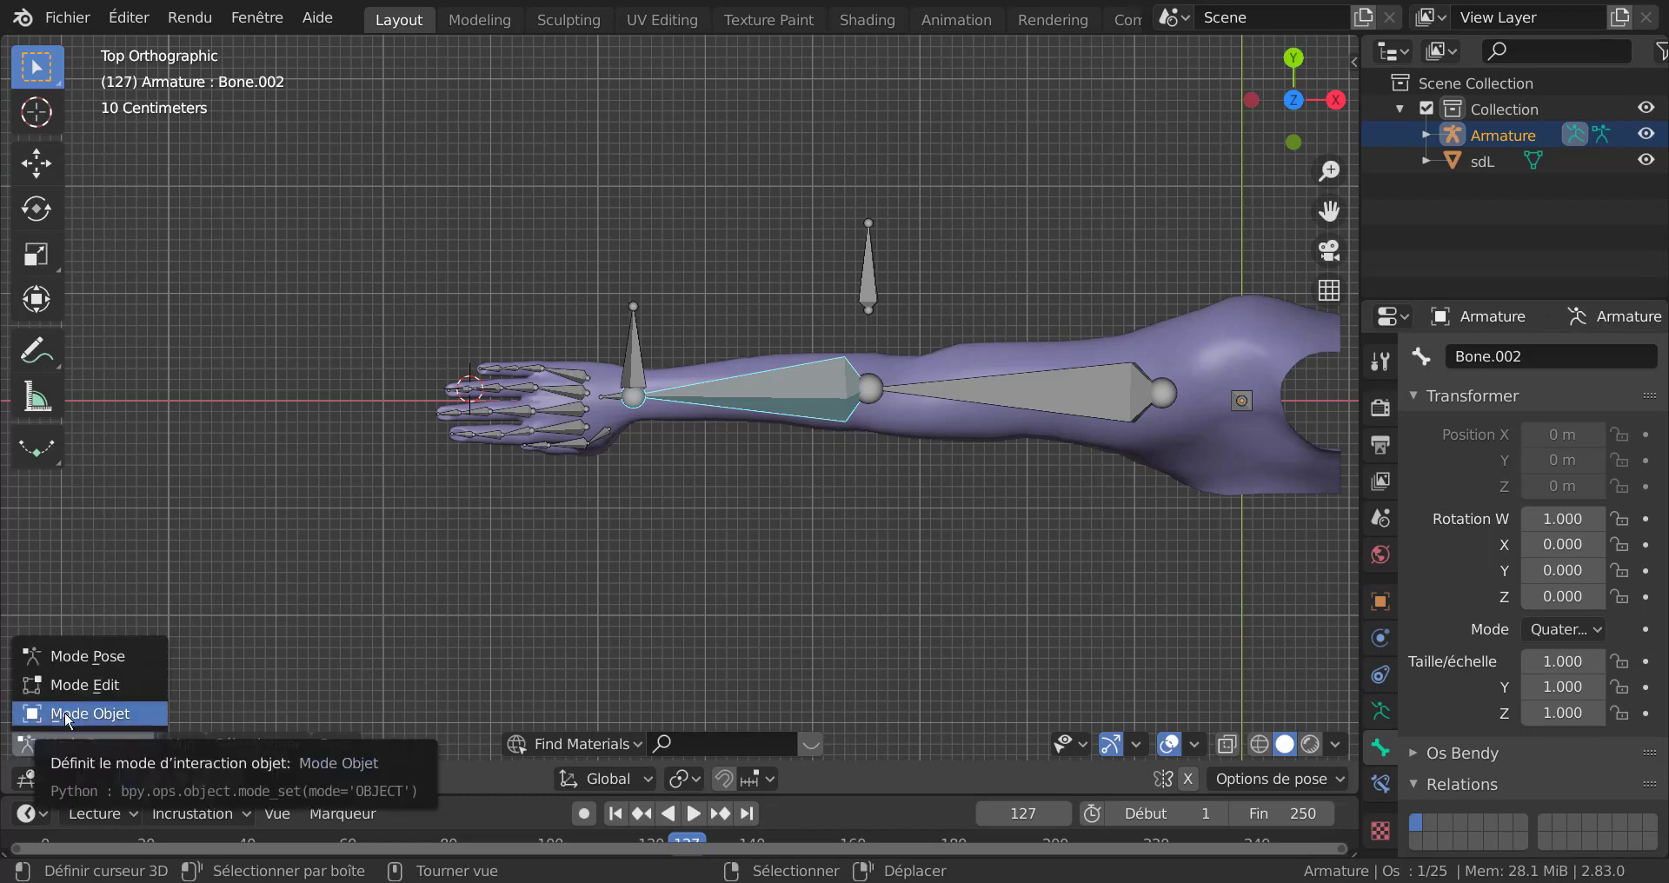
left_click(67, 716)
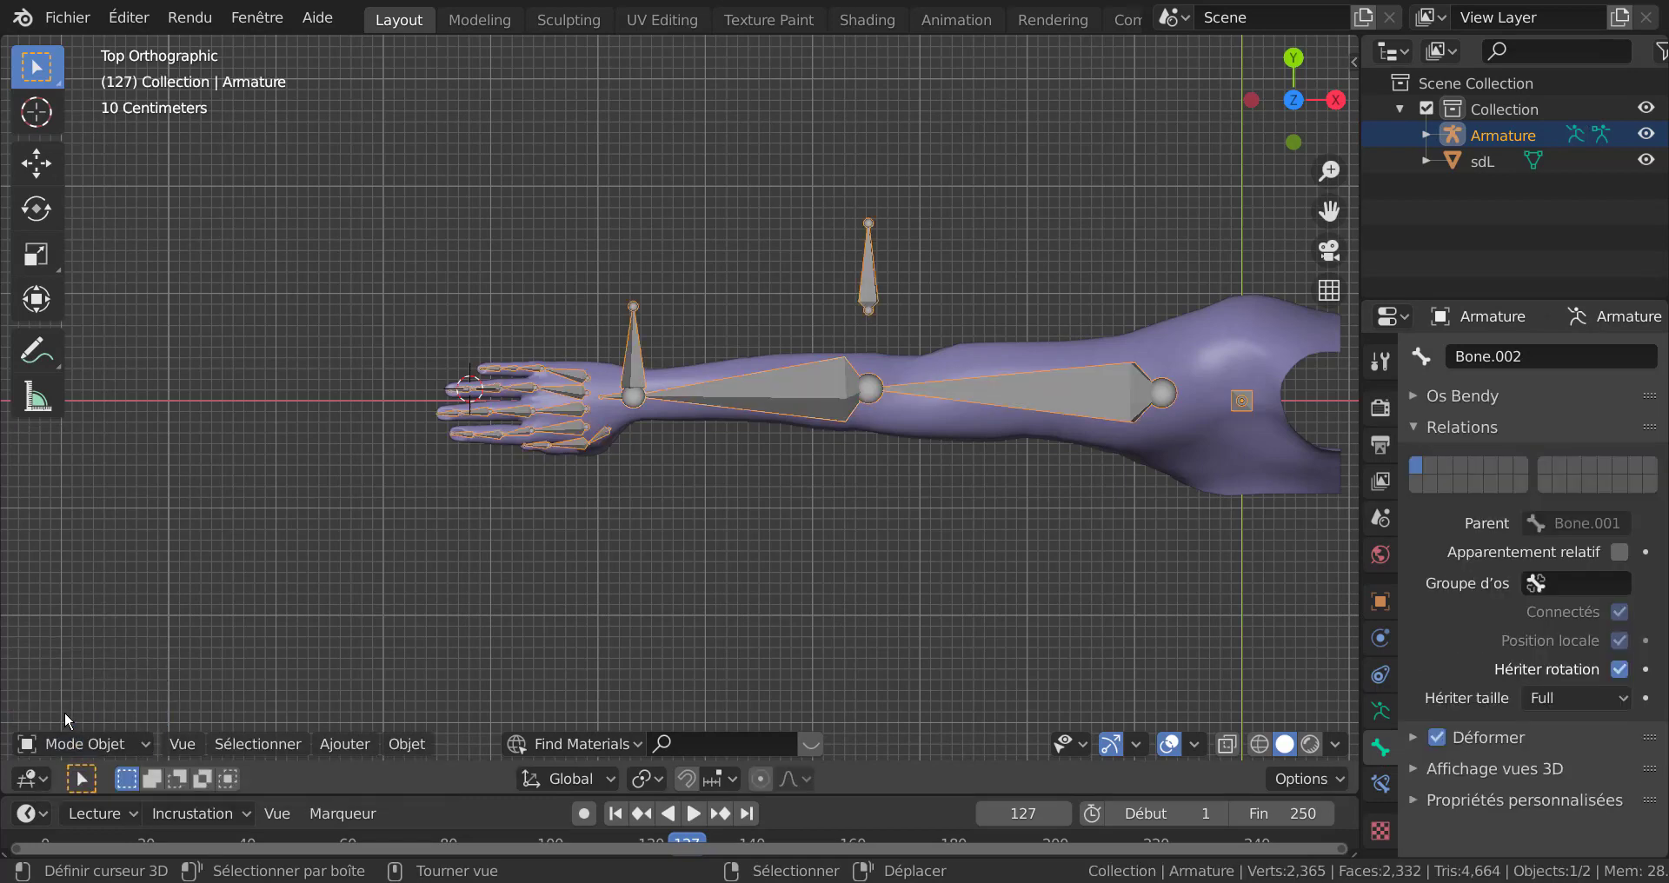
left_click(1381, 787)
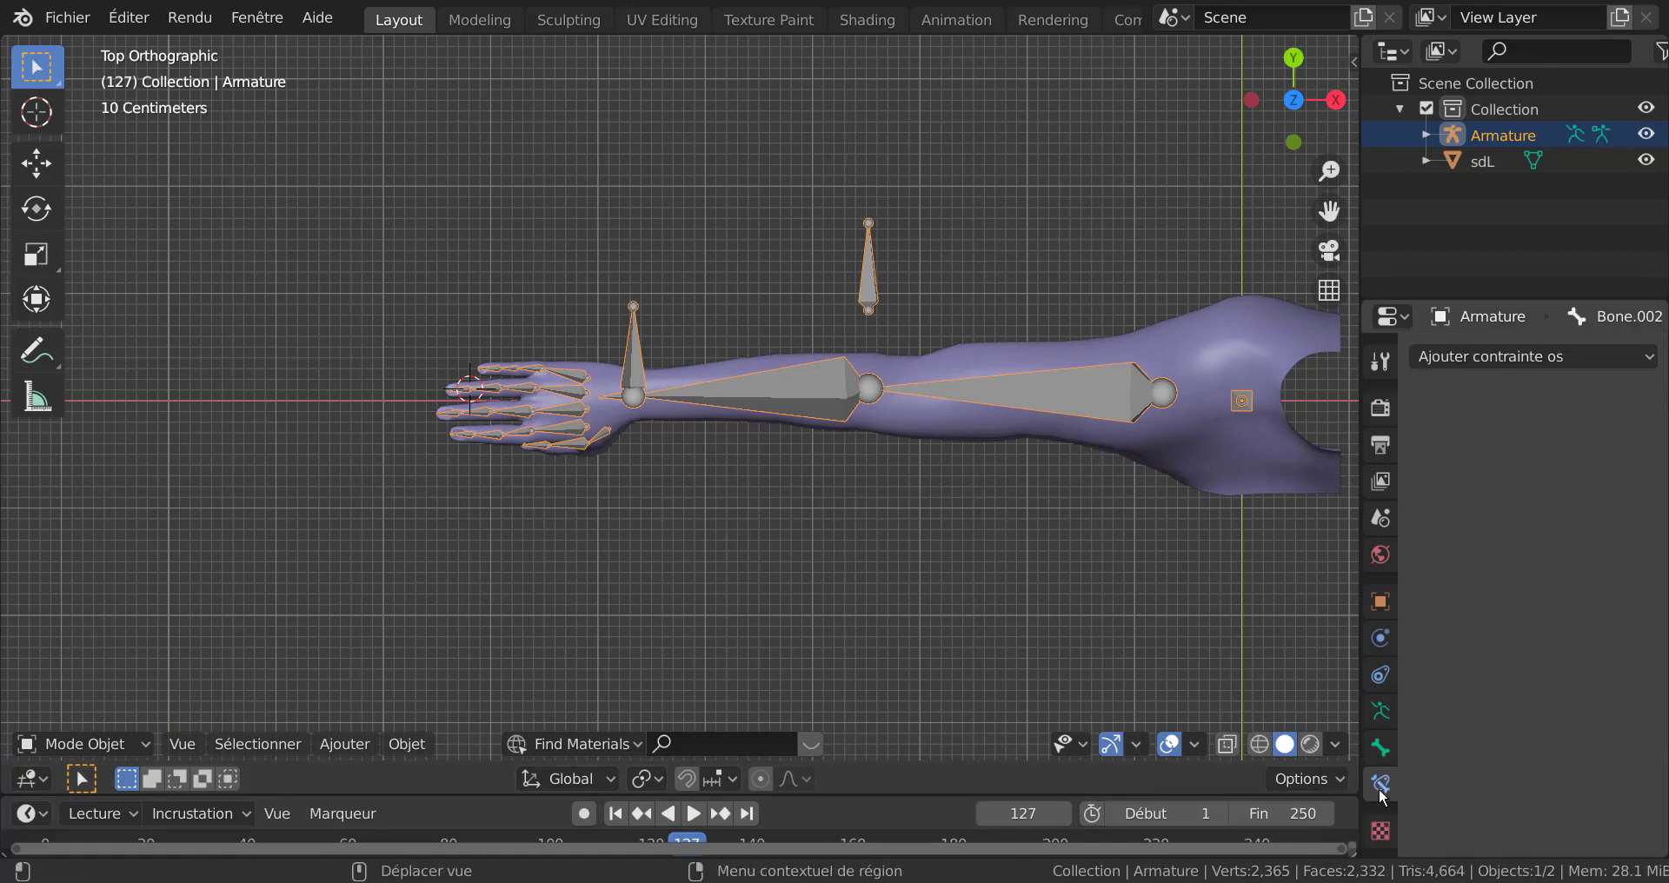
left_click(1510, 356)
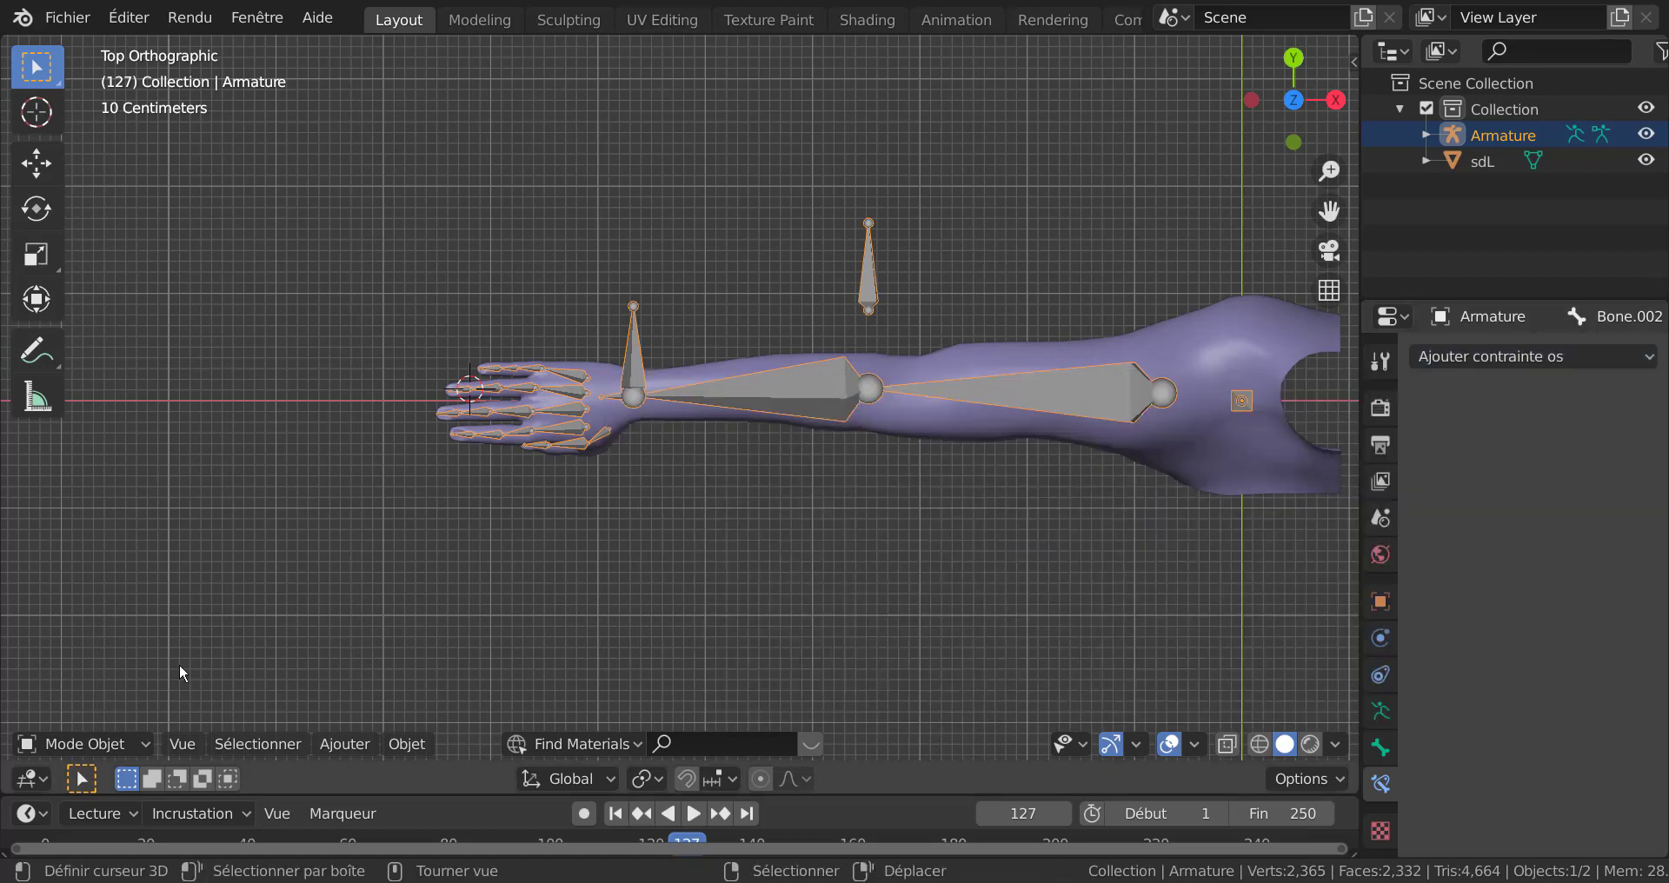
left_click(52, 743)
left_click(56, 660)
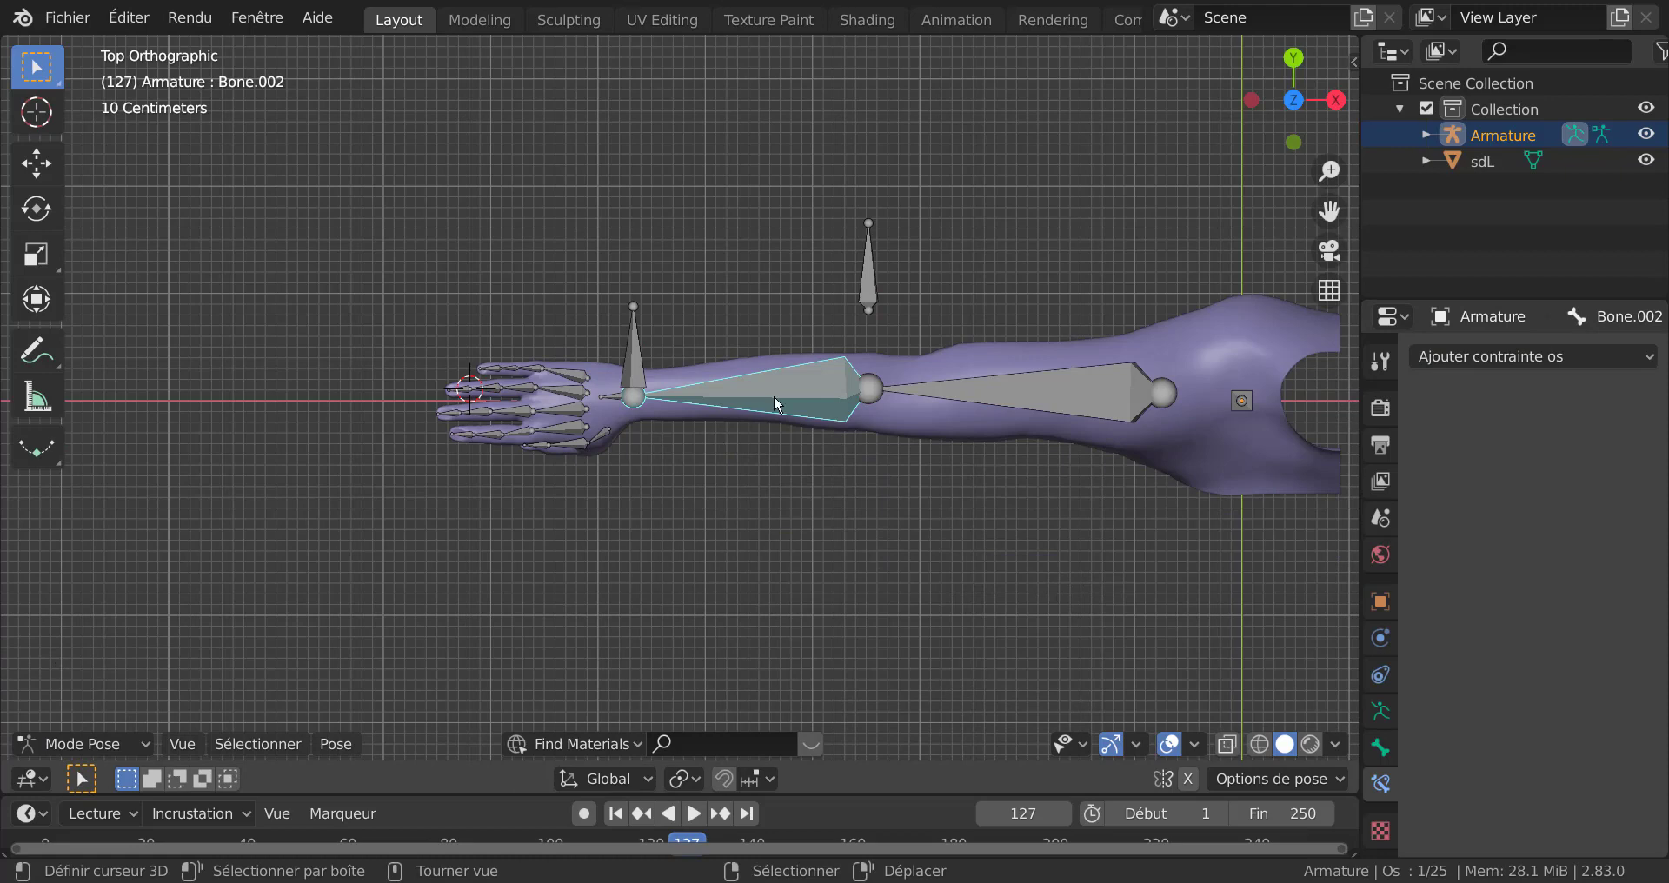
left_click(1532, 356)
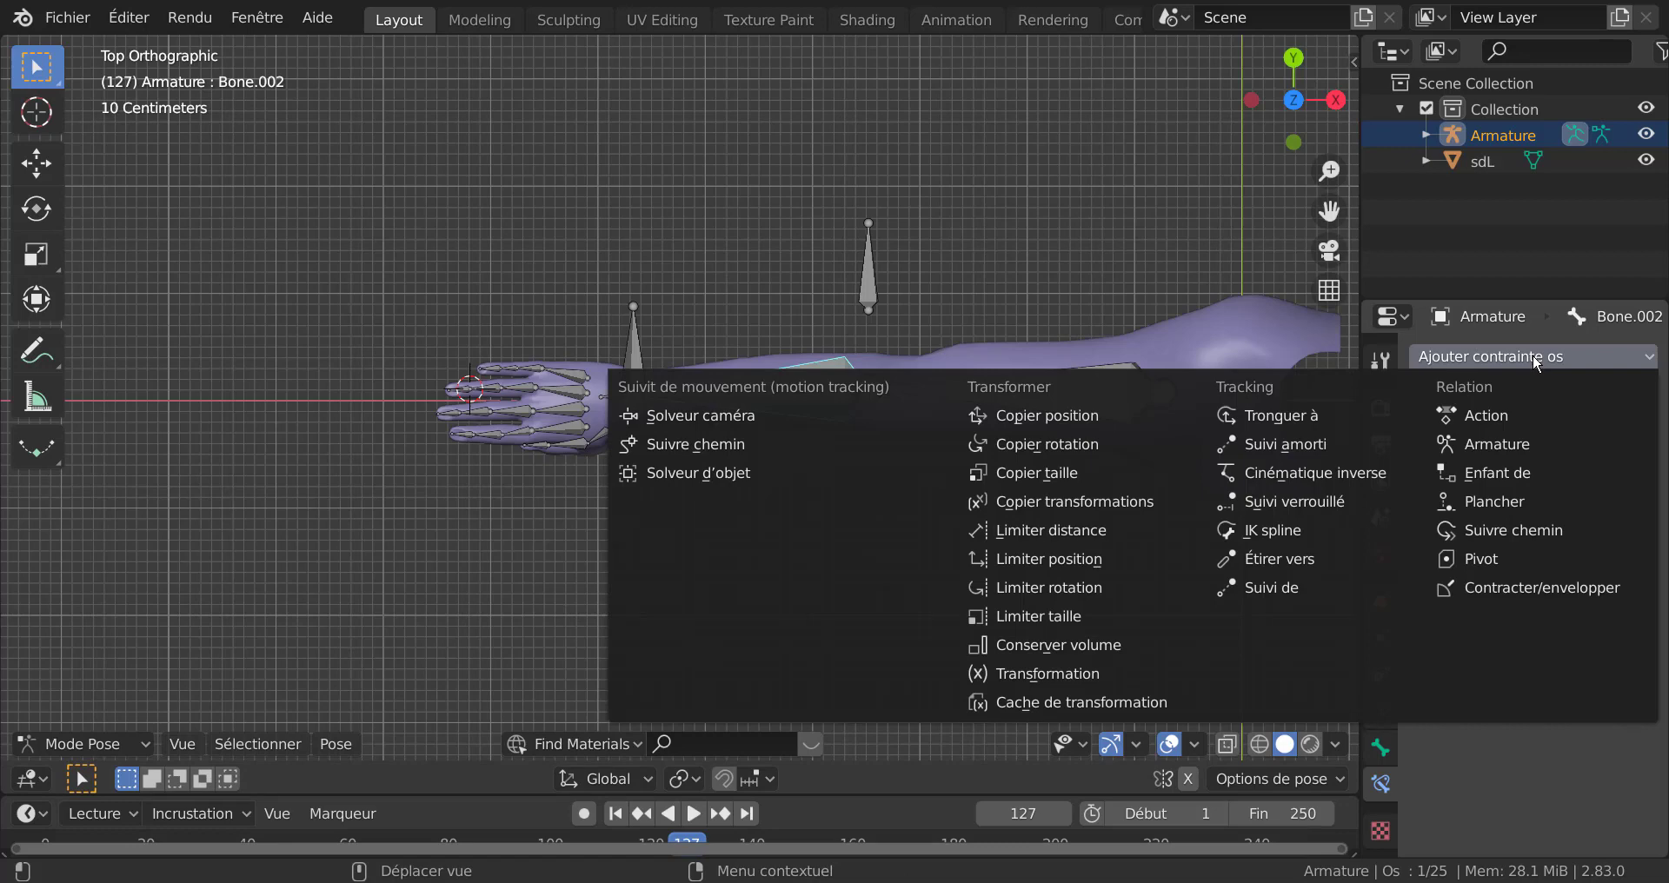
left_click(1304, 479)
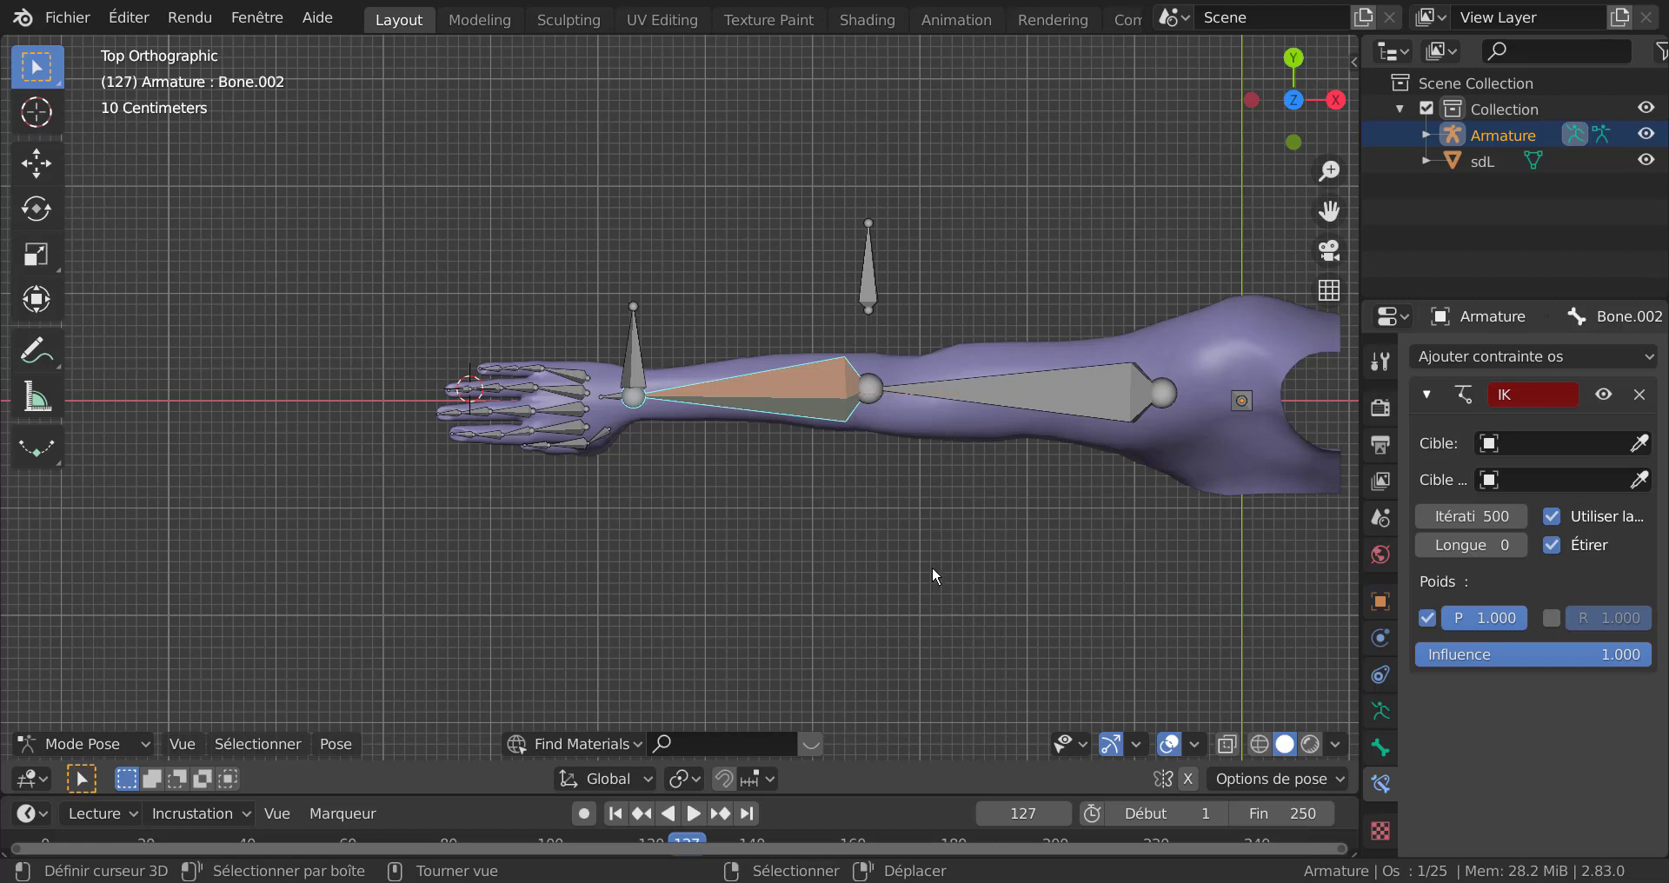
Step: Set the IK constraint's target to Armature and its target bone to the wrist control bone, Bone.023
left_click(1562, 444)
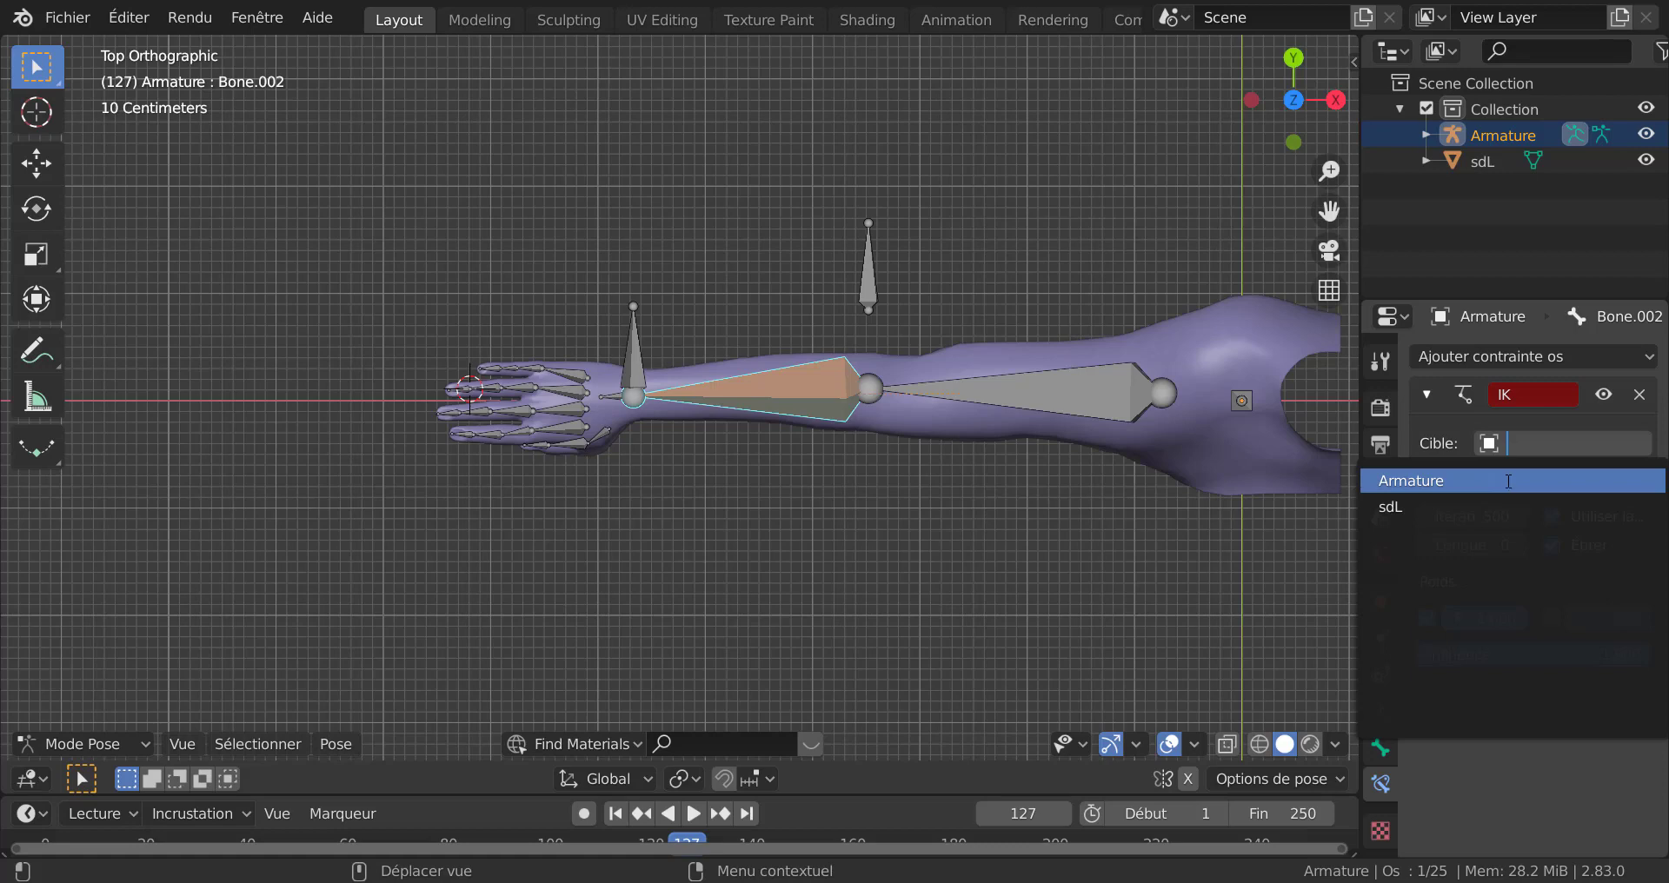
left_click(1508, 481)
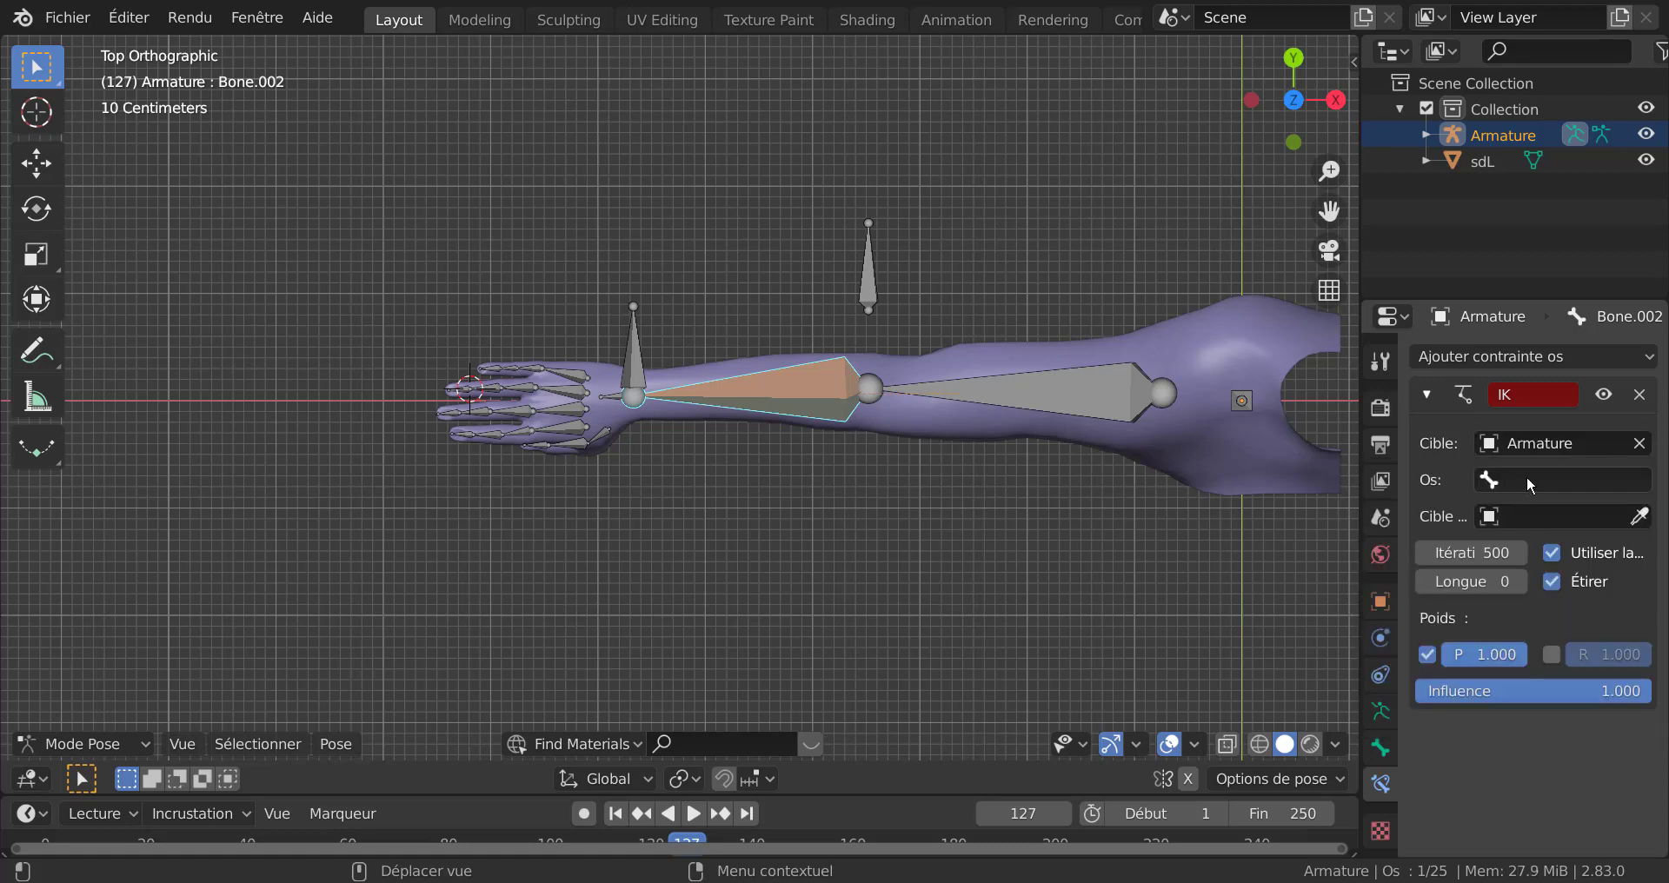
left_click(635, 361)
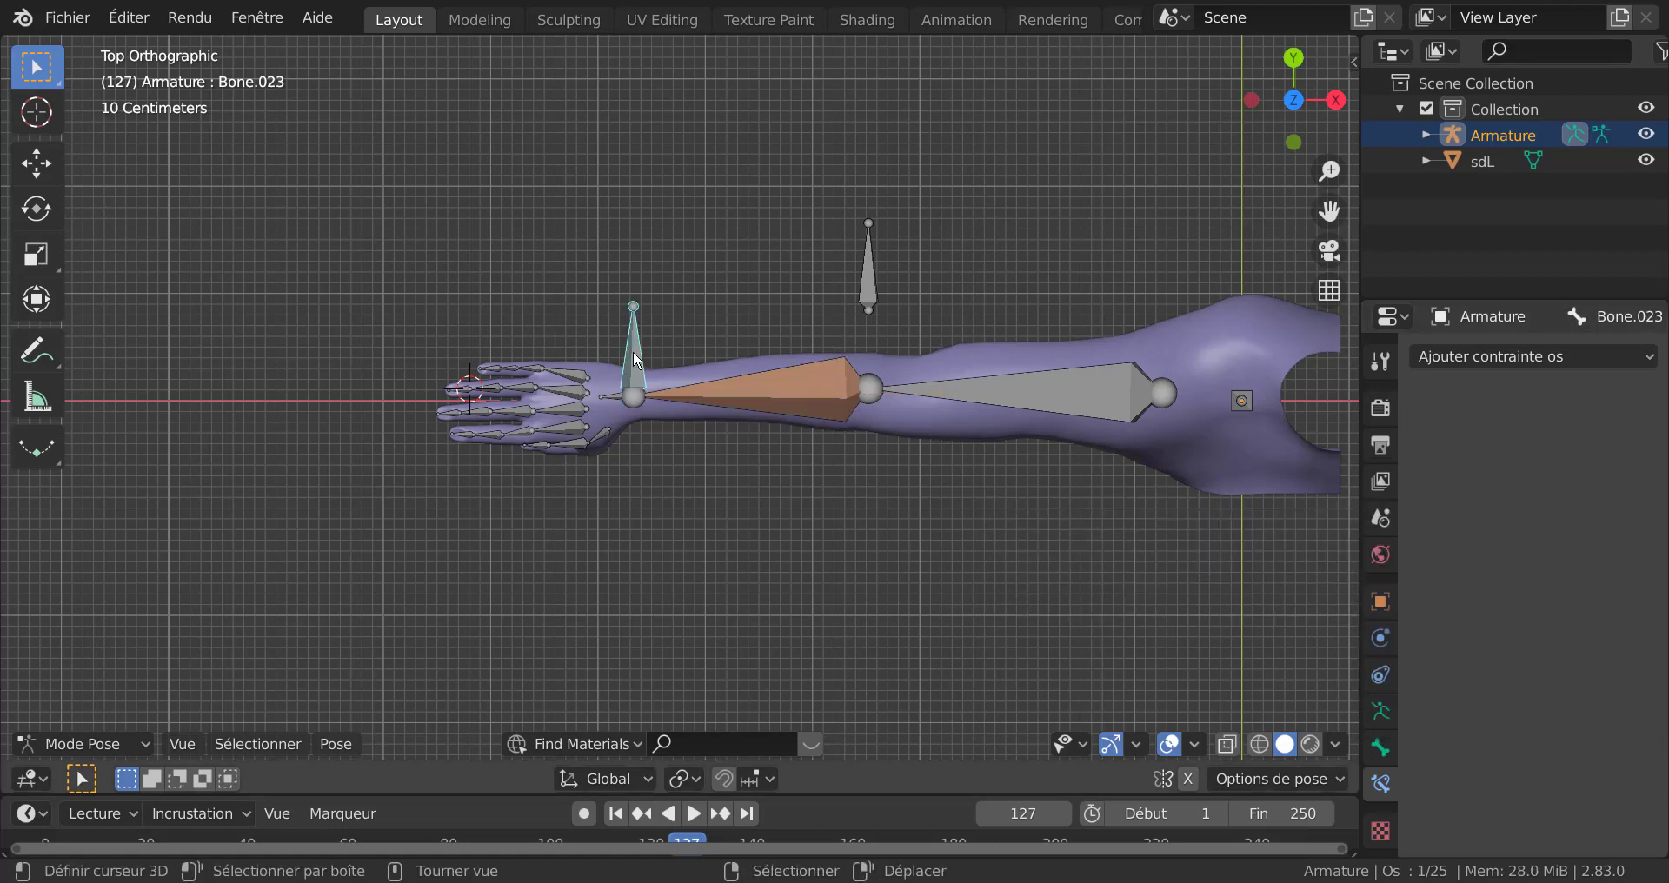
left_click(794, 380)
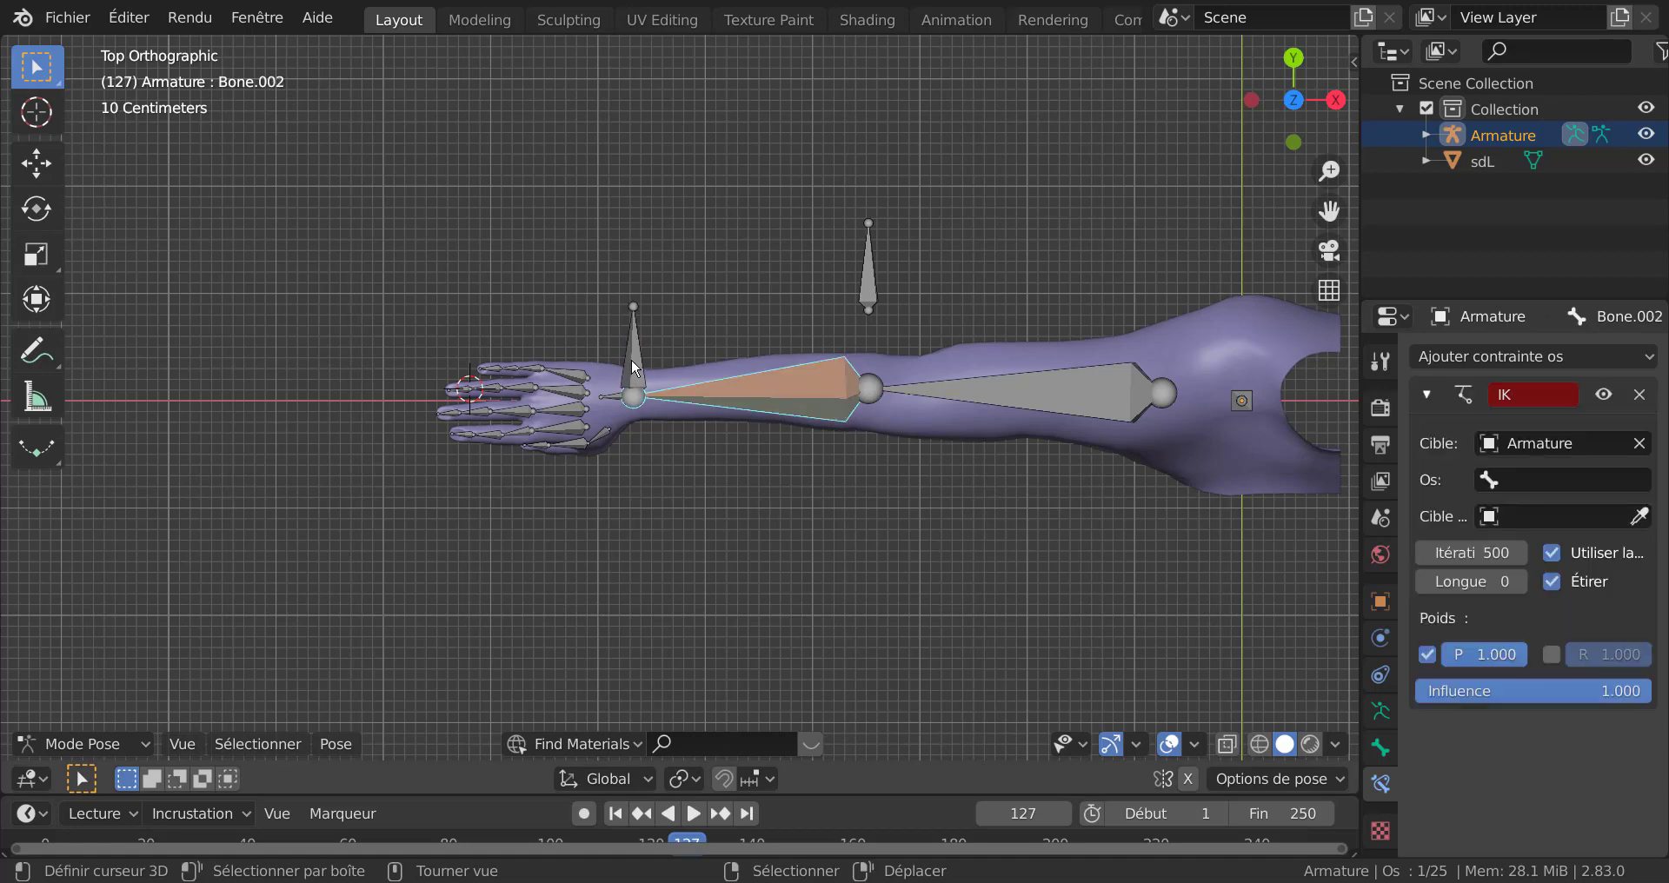
left_click(1582, 483)
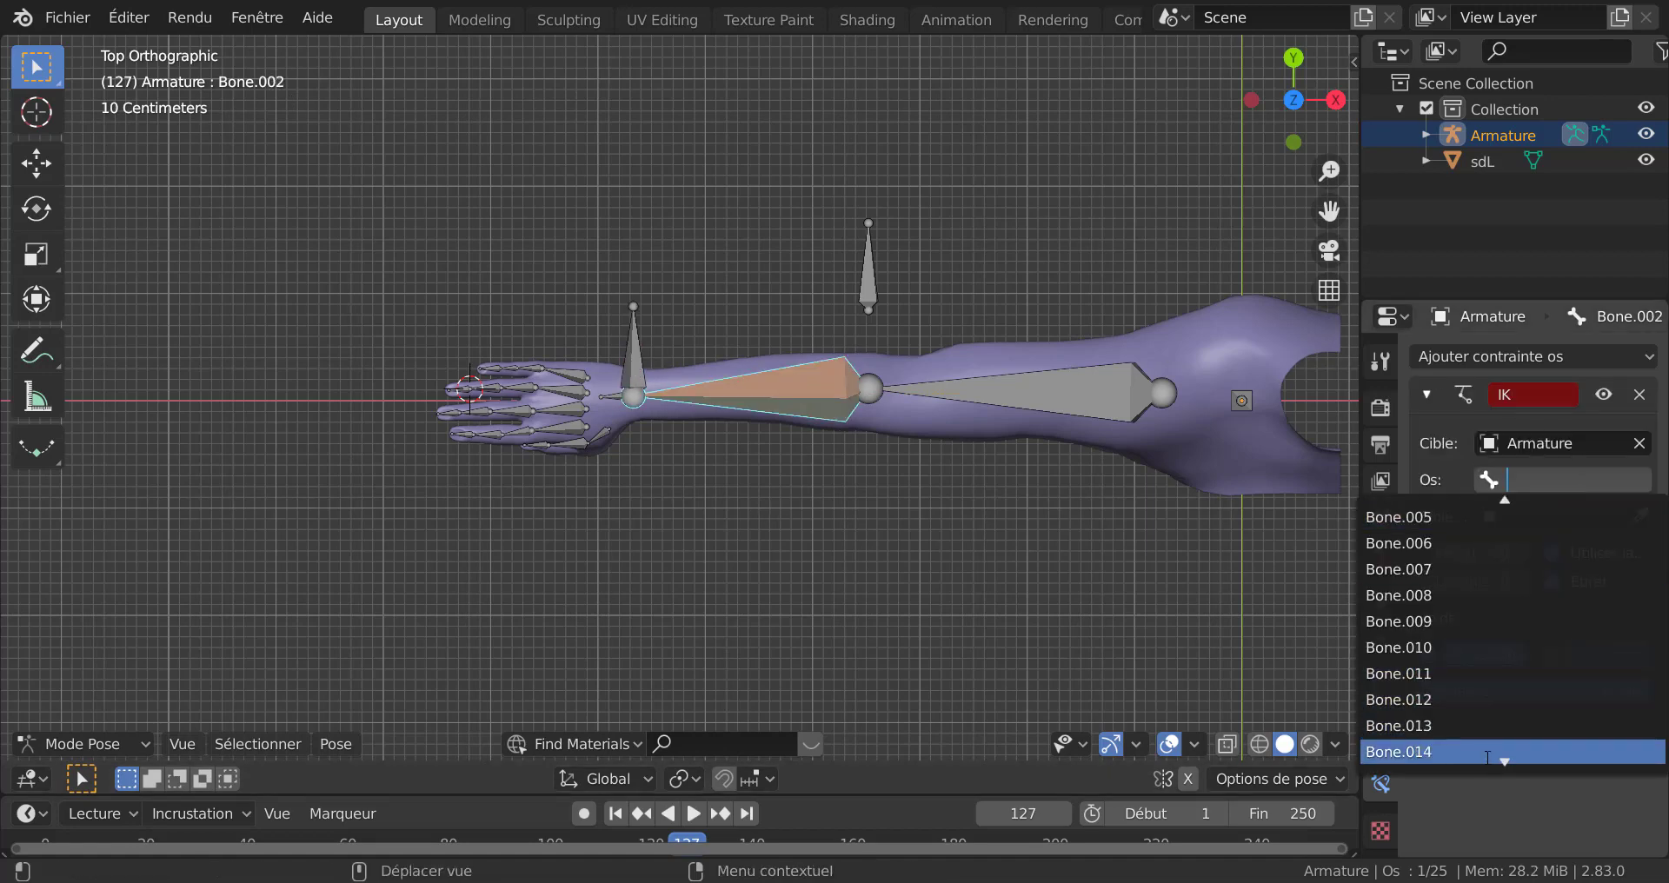
scroll(1488, 757, "down", 10)
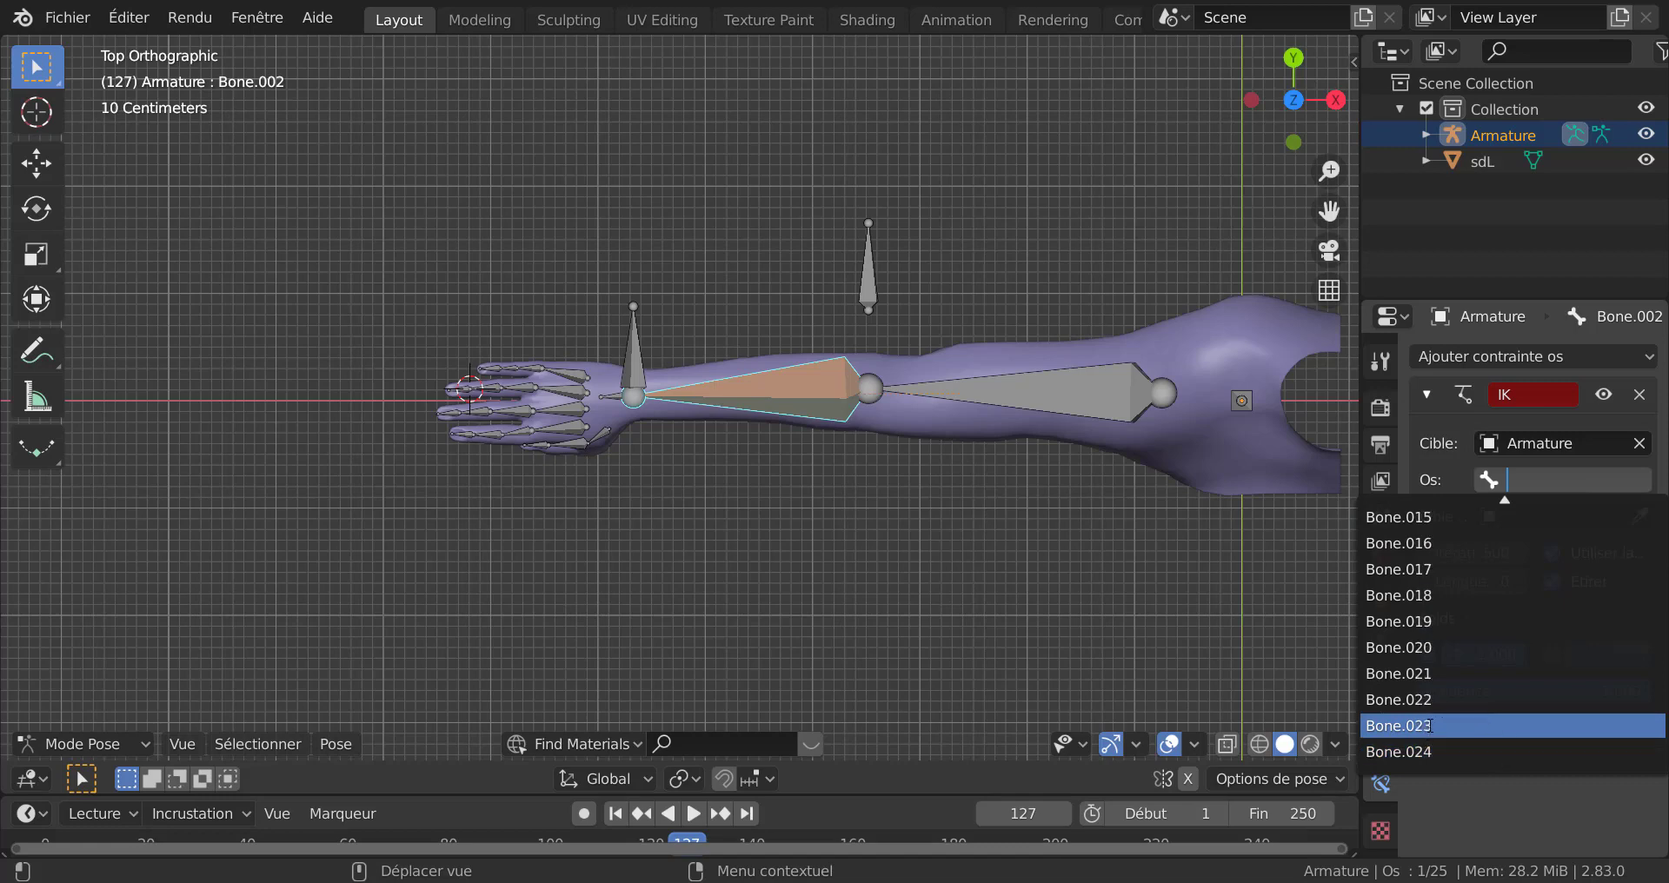
left_click(1430, 725)
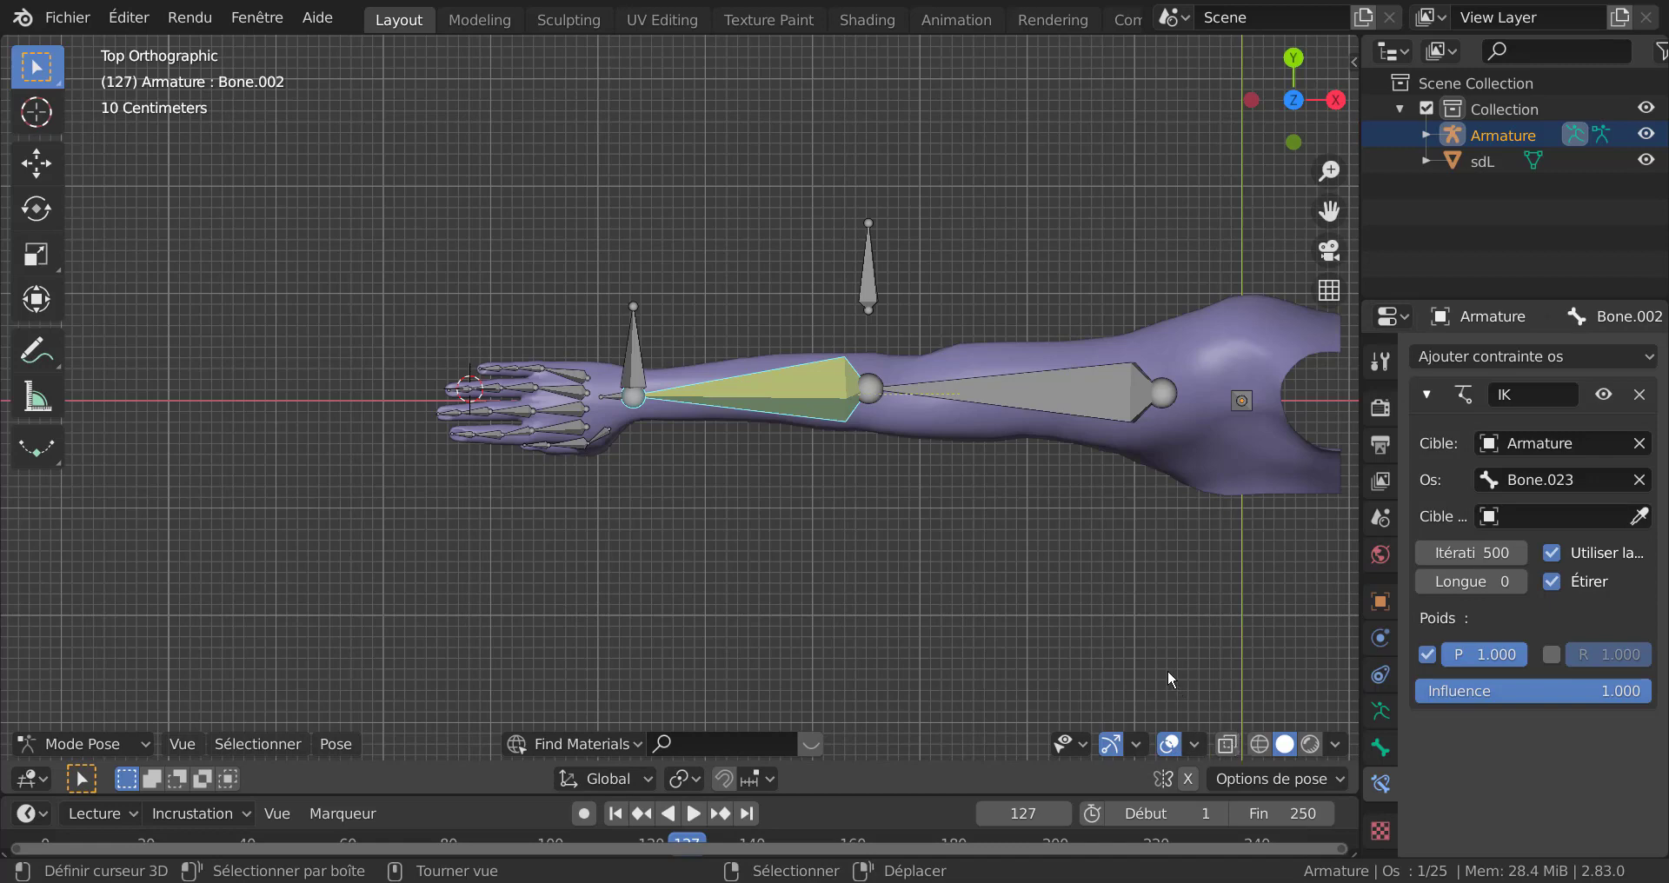
Step: Display the arm in wireframe and set the IK constraint's chain length to 1
middle_click_drag(1002, 608, 941, 596, "shift")
scroll(659, 539, "up", 1)
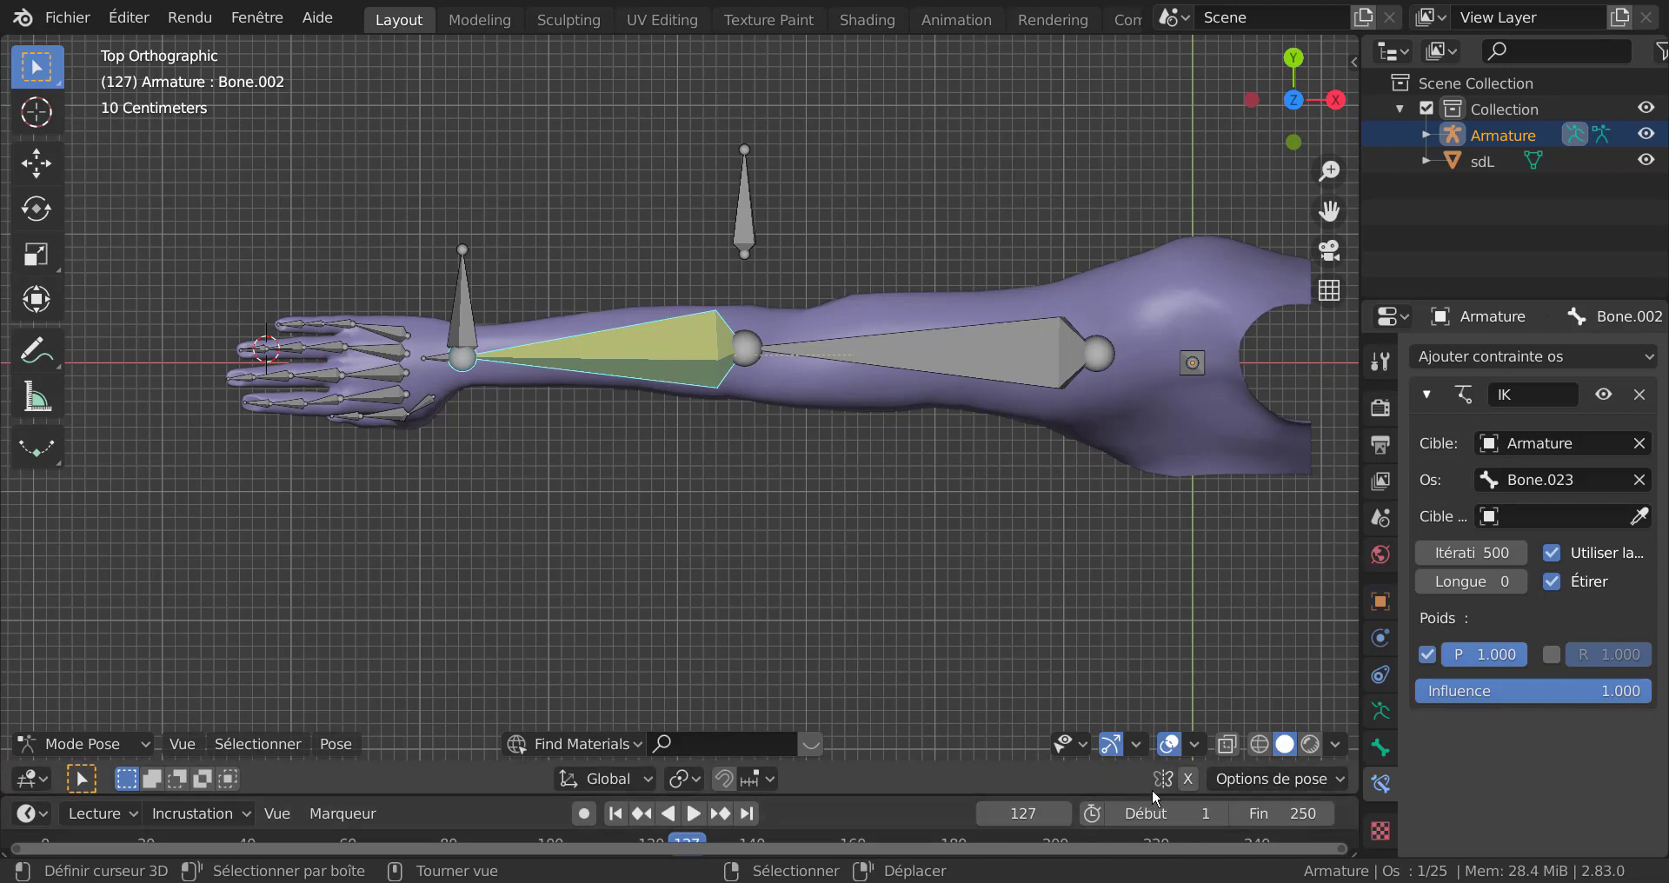
left_click(1260, 744)
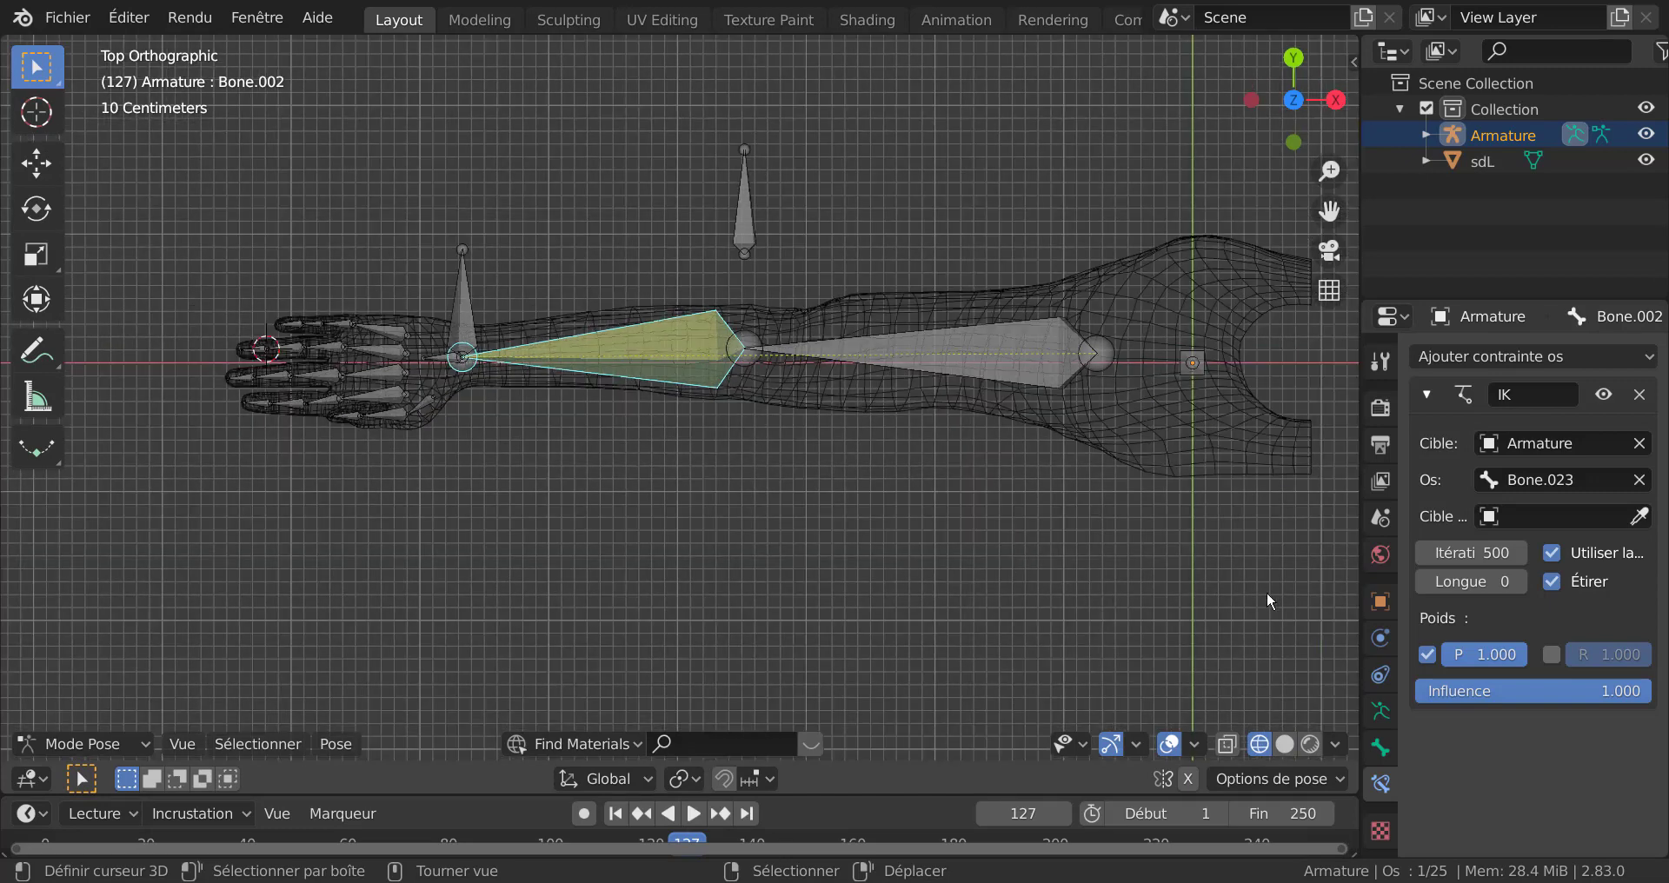
left_click(1520, 581)
scroll(683, 317, "up", 2)
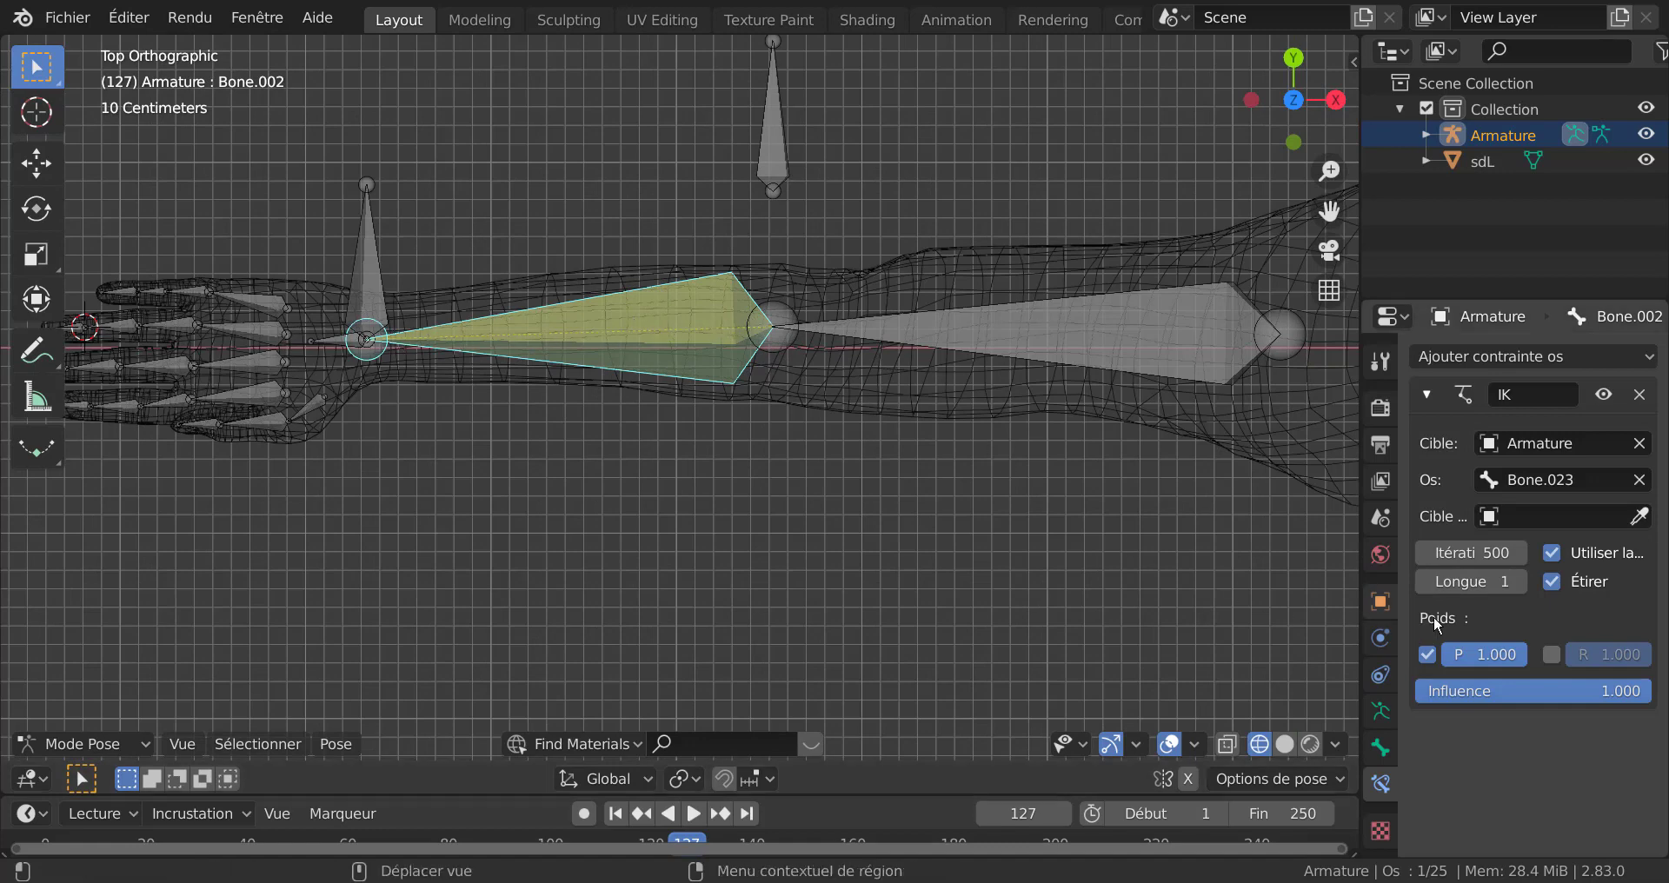
Step: Set the forearm bone's IK constraint chain length to 2
left_click(1519, 581)
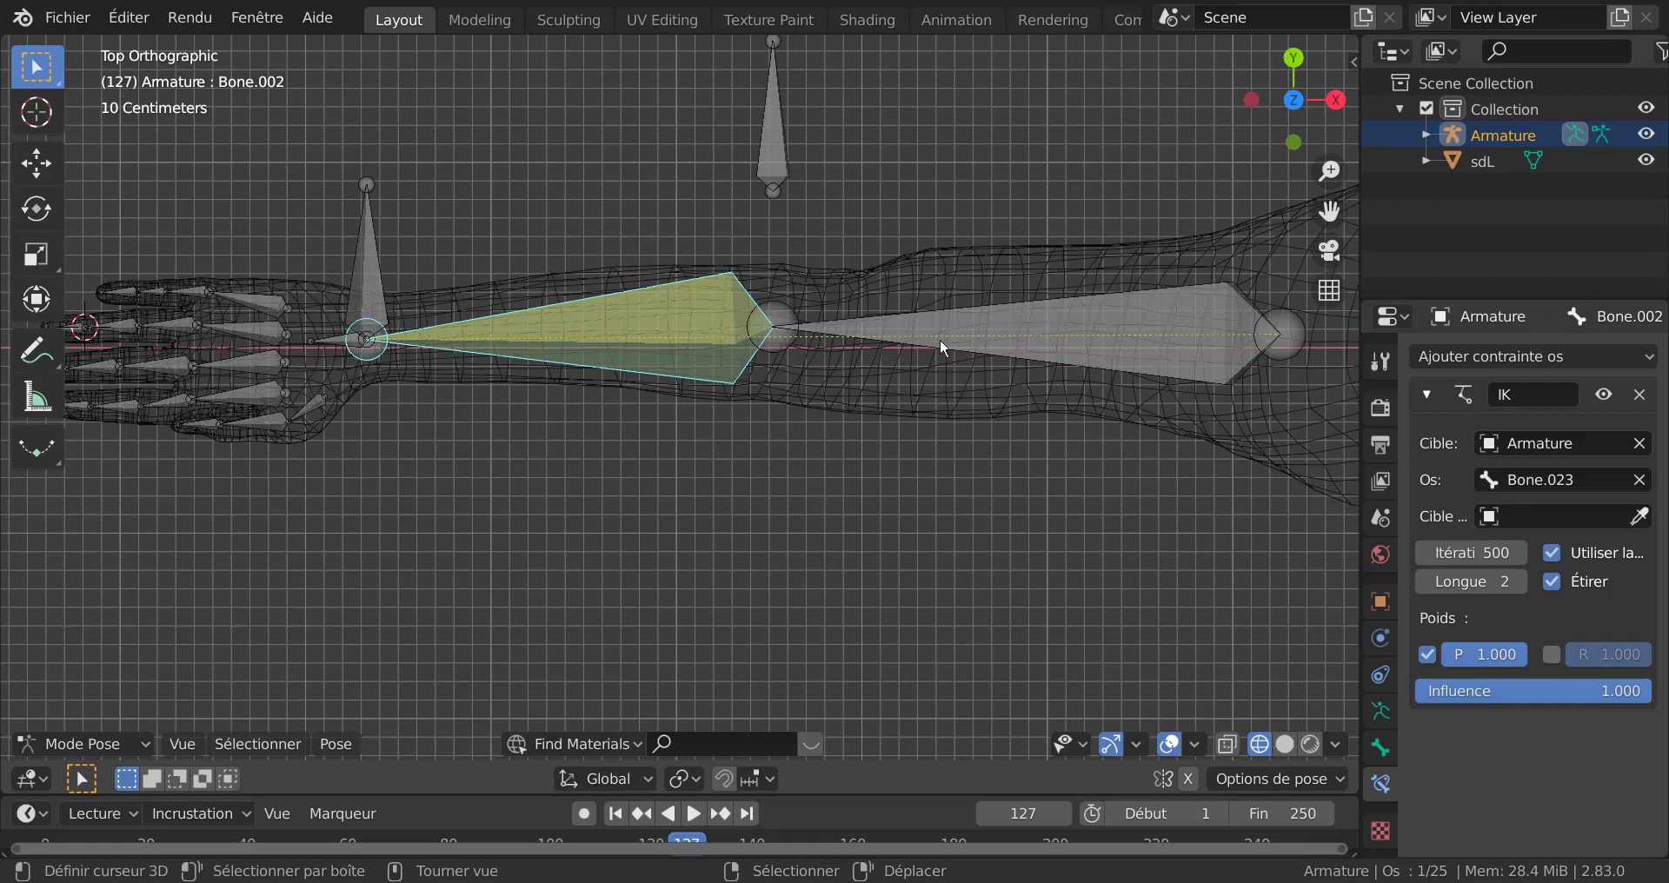
scroll(879, 539, "down", 3)
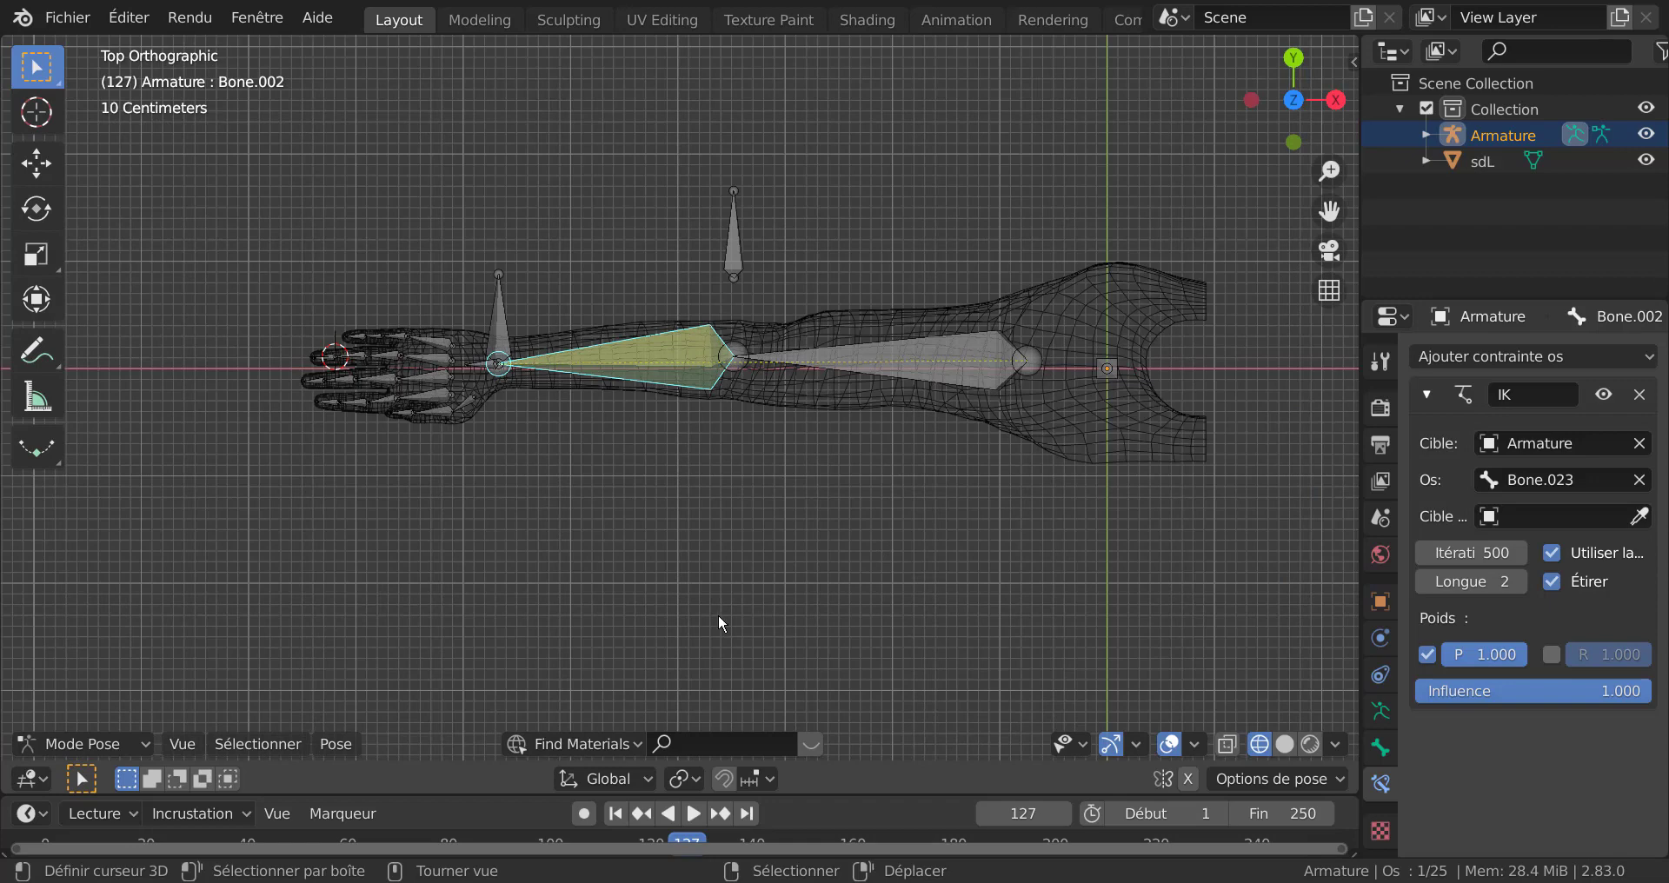
key("KP_5")
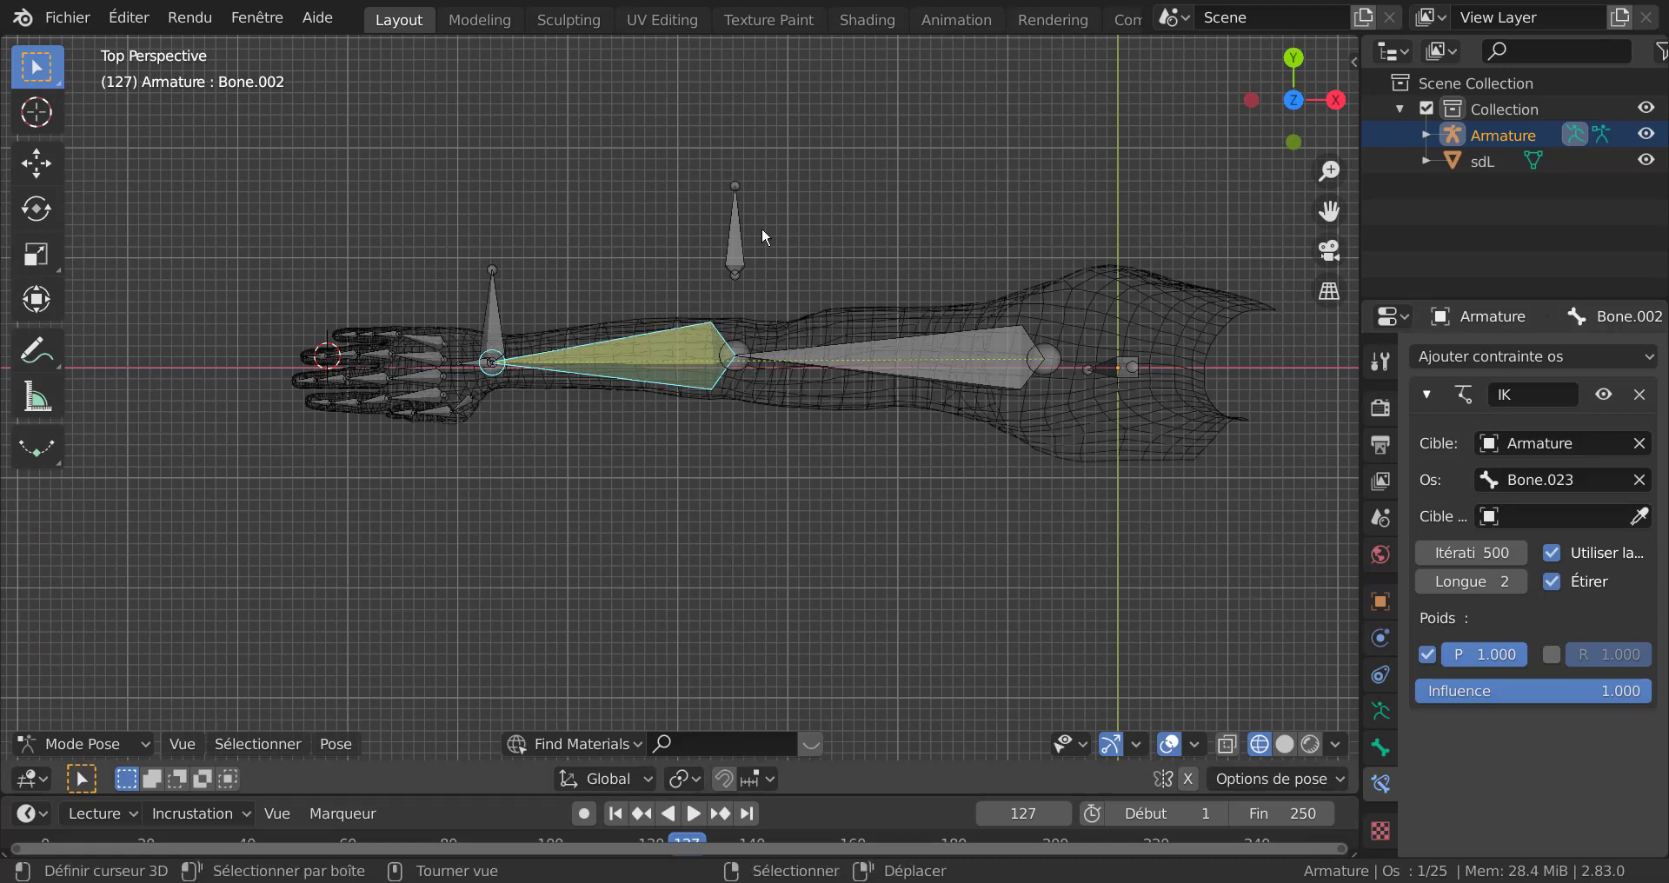
Step: Set the forearm IK constraint's pole target to Armature and its pole bone to the elbow control bone, Bone.024
left_click(732, 240)
right_click(735, 248)
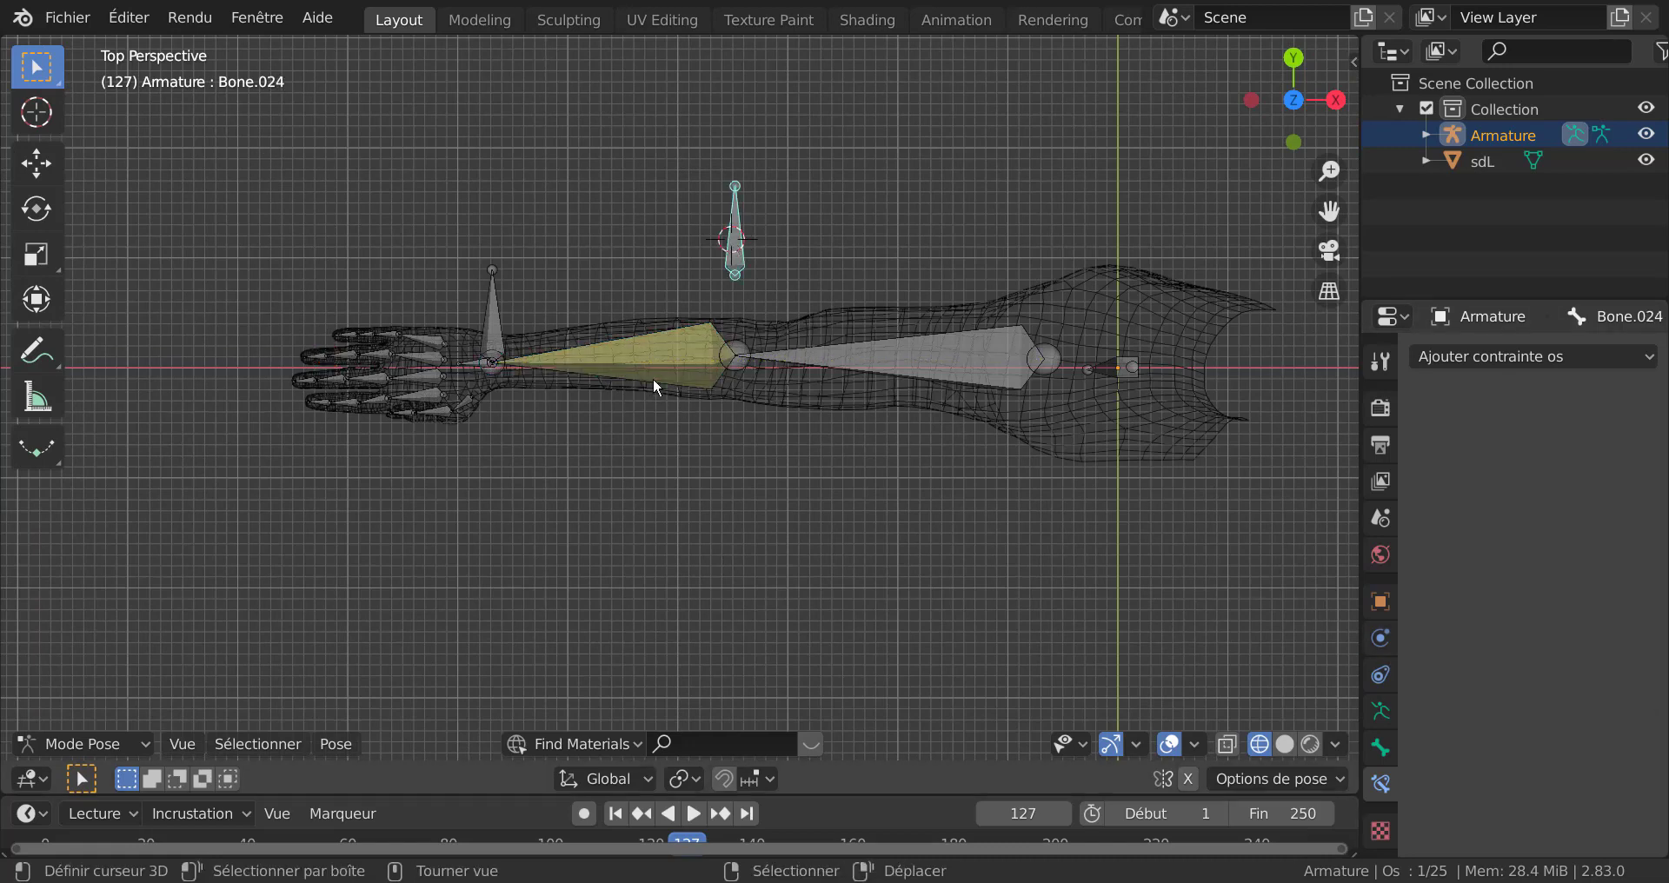
right_click(653, 378)
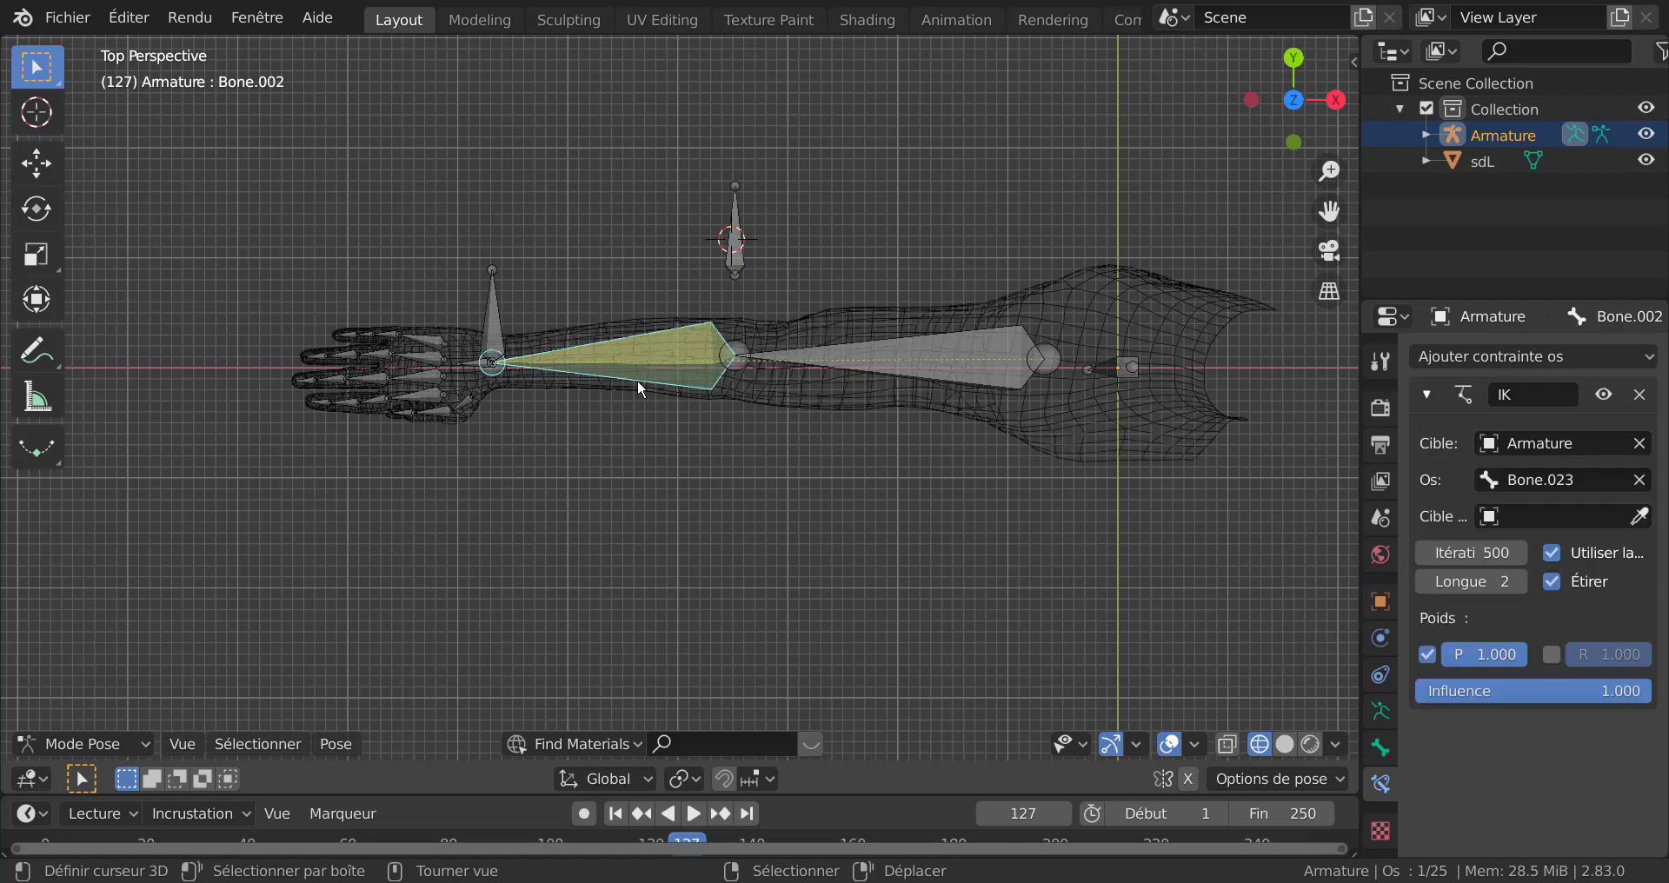
left_click(1550, 516)
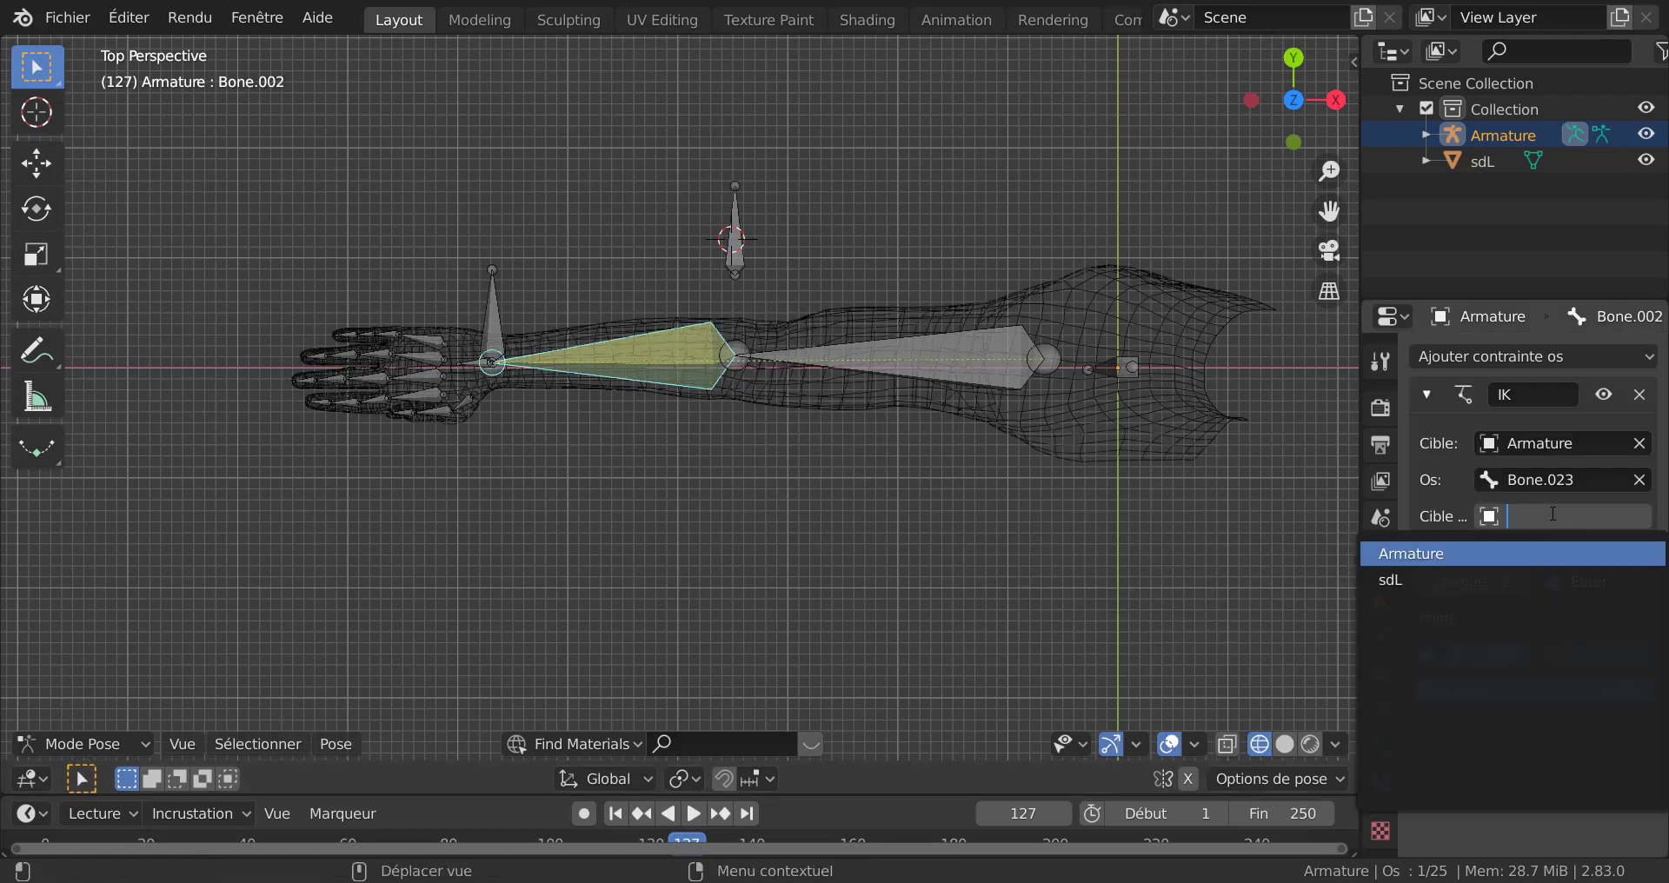
left_click(1551, 553)
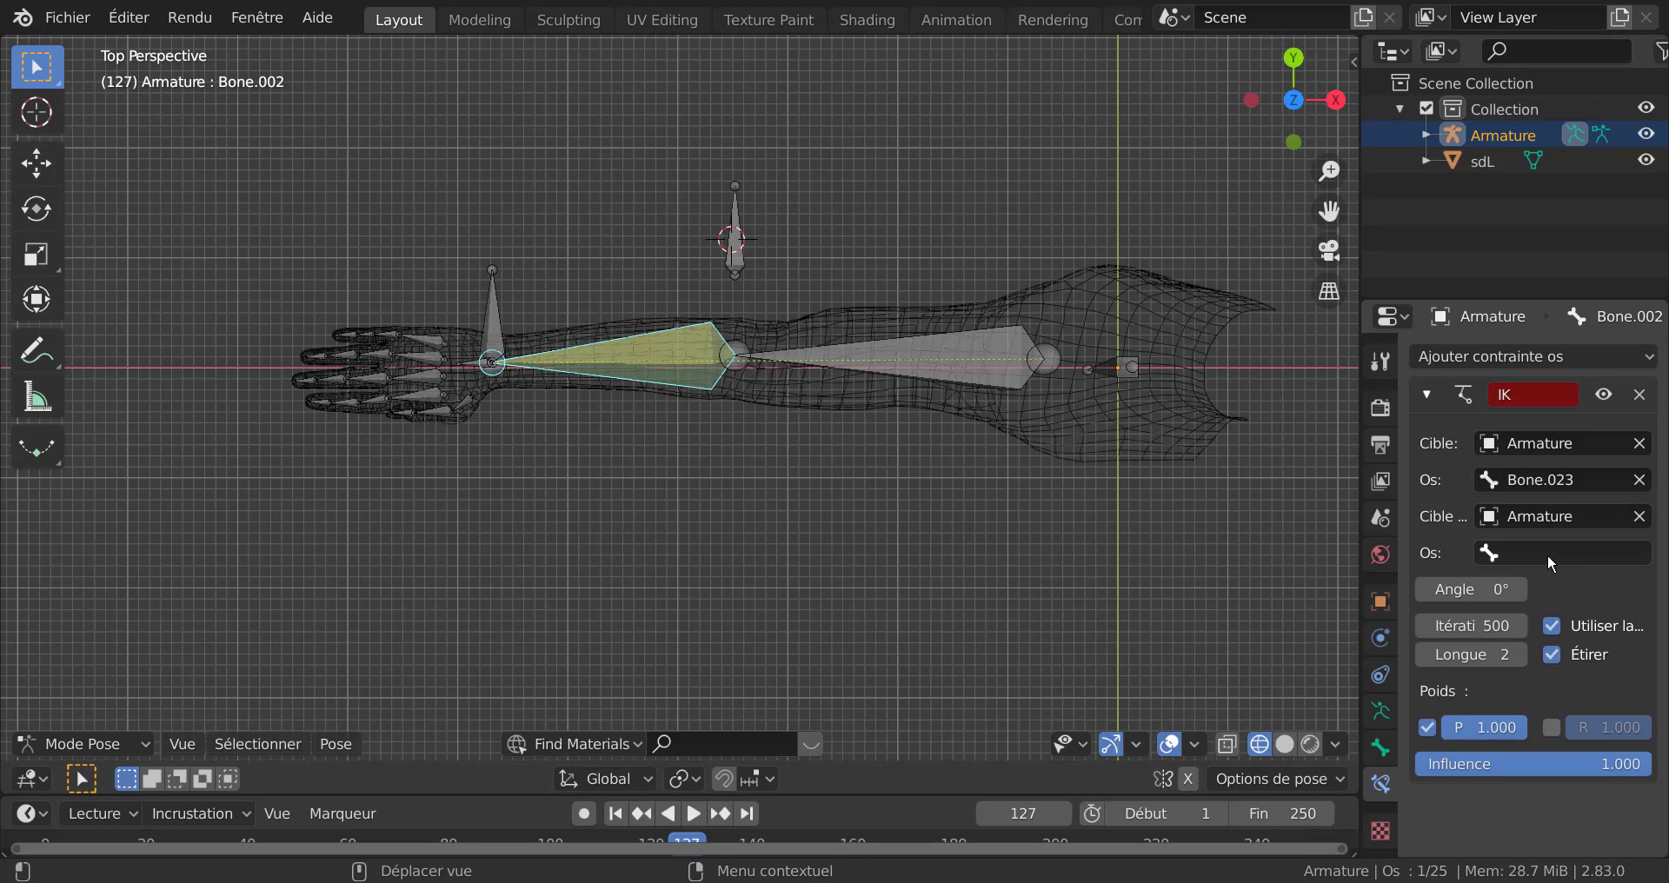
left_click(1547, 556)
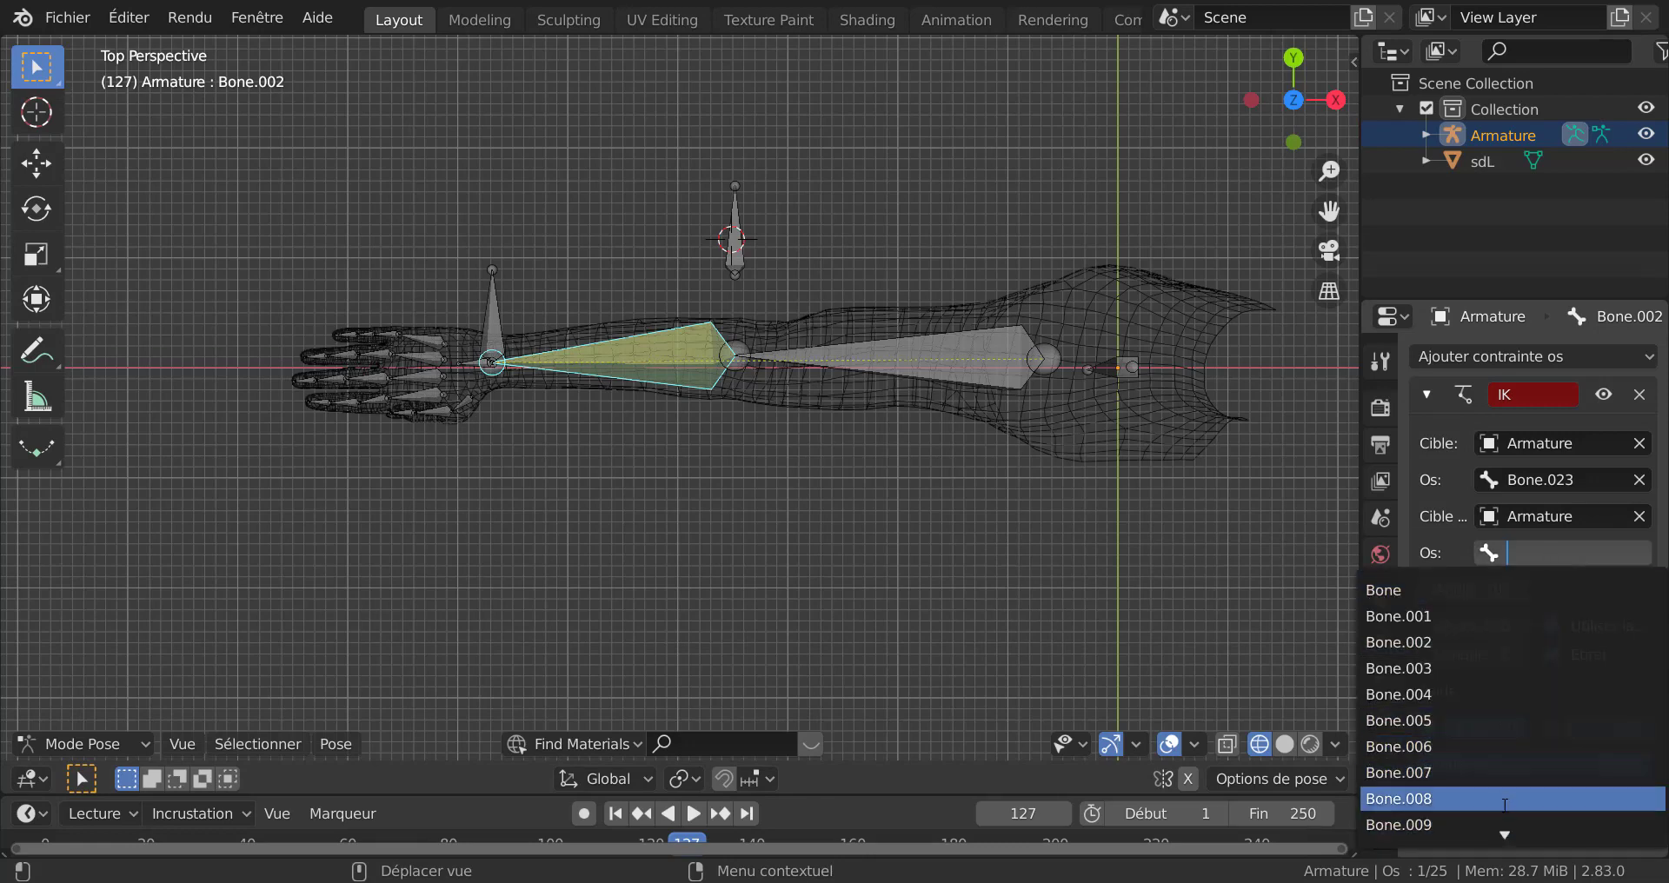
scroll(1508, 815, "down", 15)
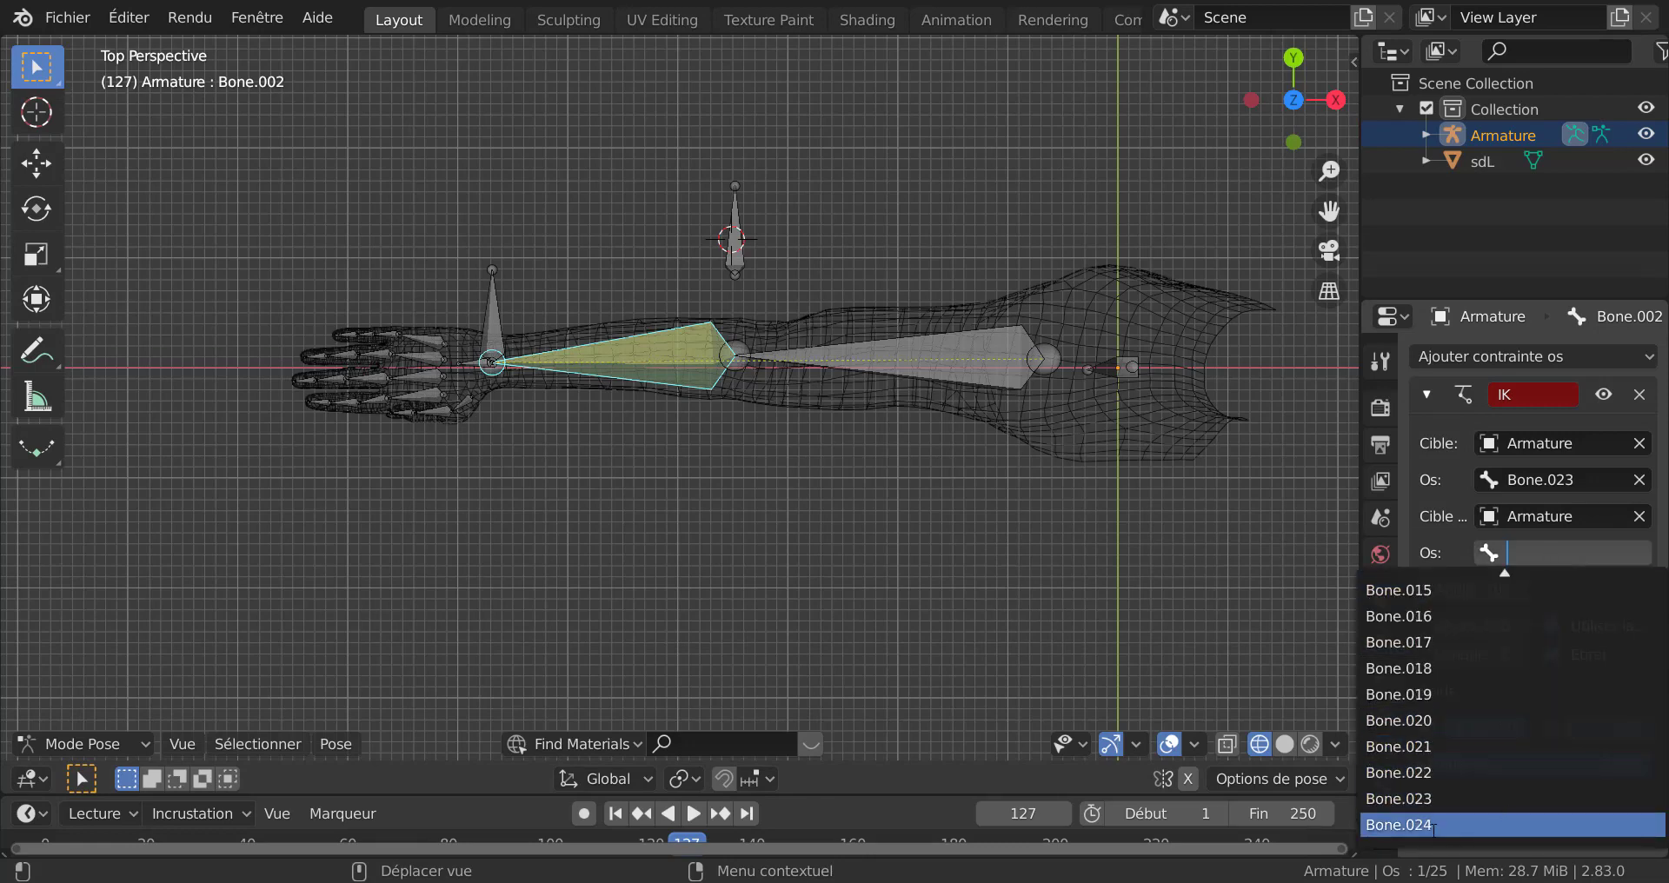
left_click(1431, 822)
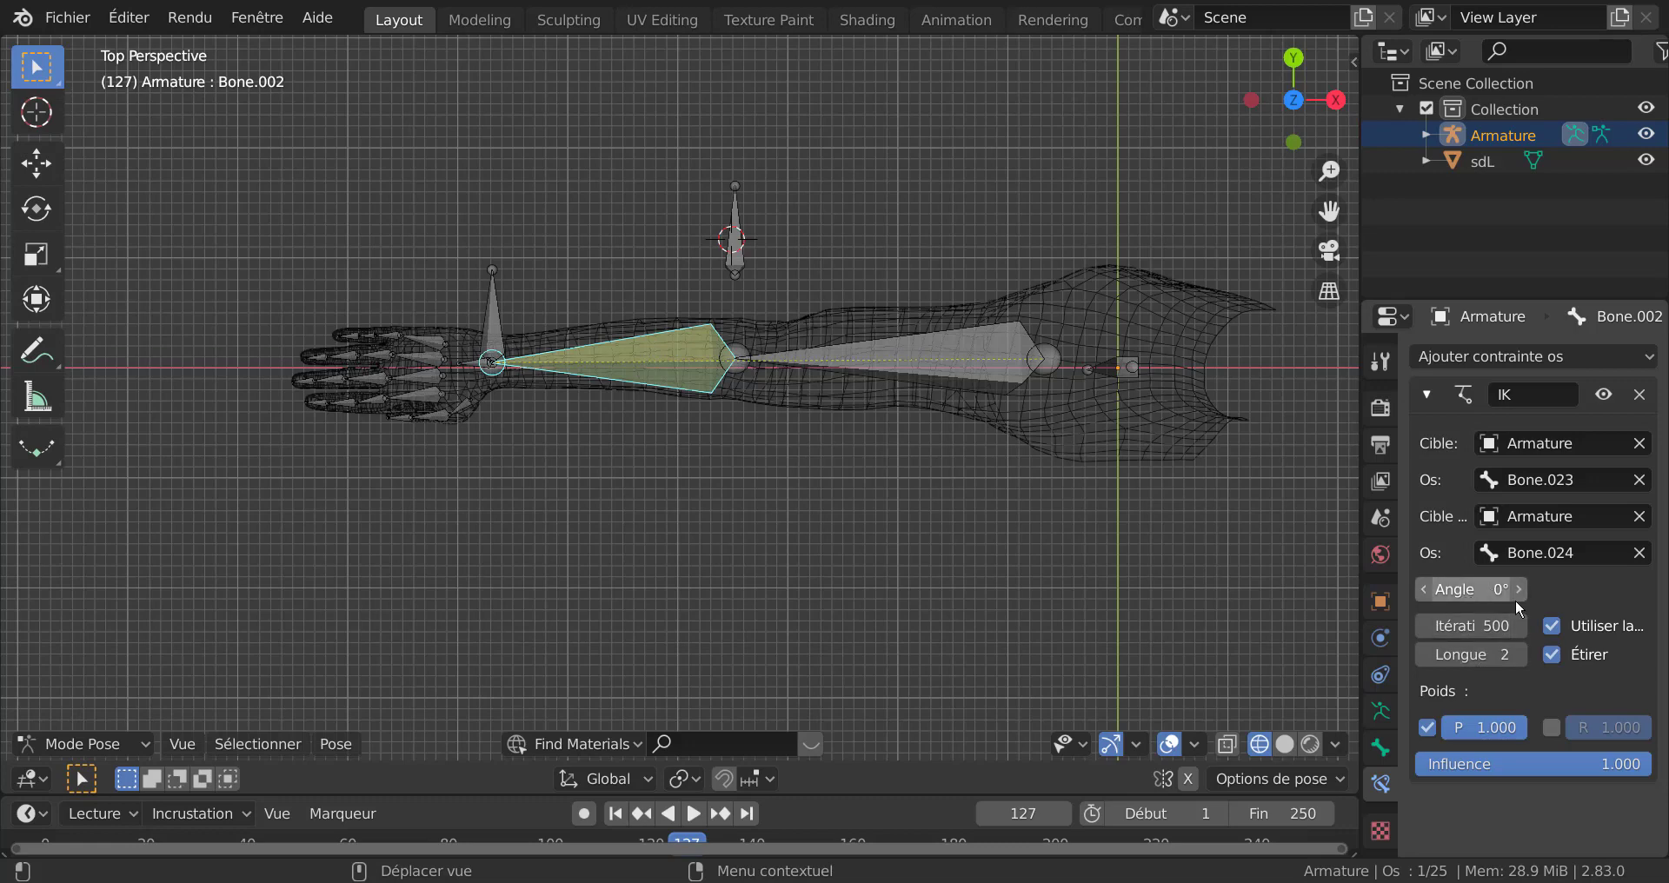
Step: Display the arm in solid shading and try moving the wrist control bone to test the IK chain
mouse_move(631, 555)
middle_mouse_down()
mouse_move(726, 562)
mouse_move(715, 548)
middle_mouse_up()
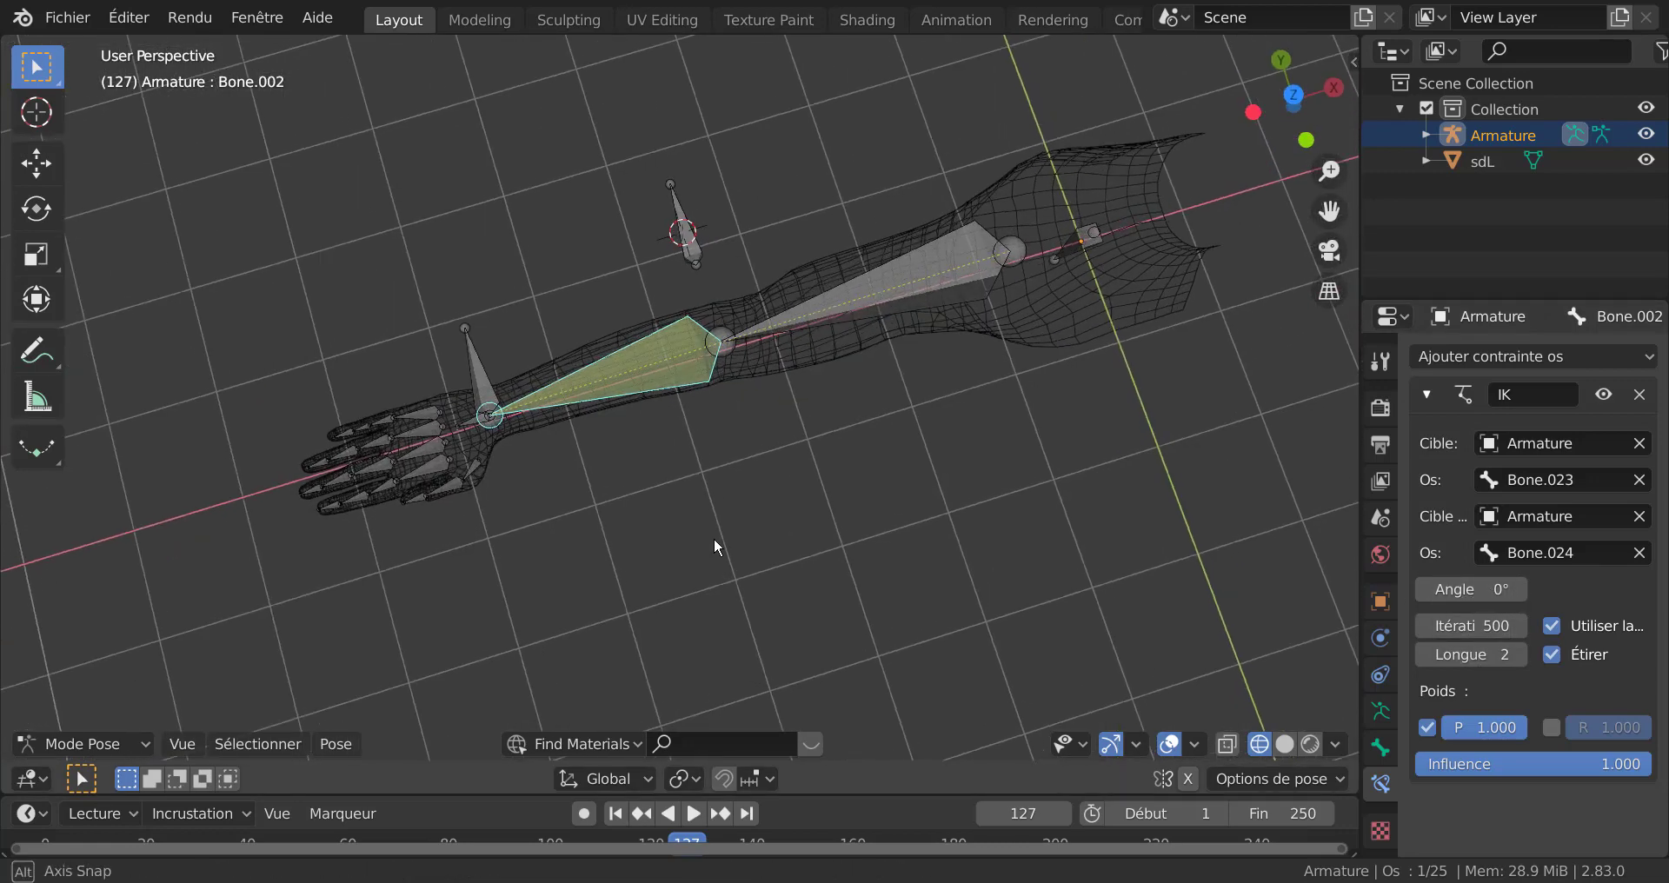
left_click(1284, 745)
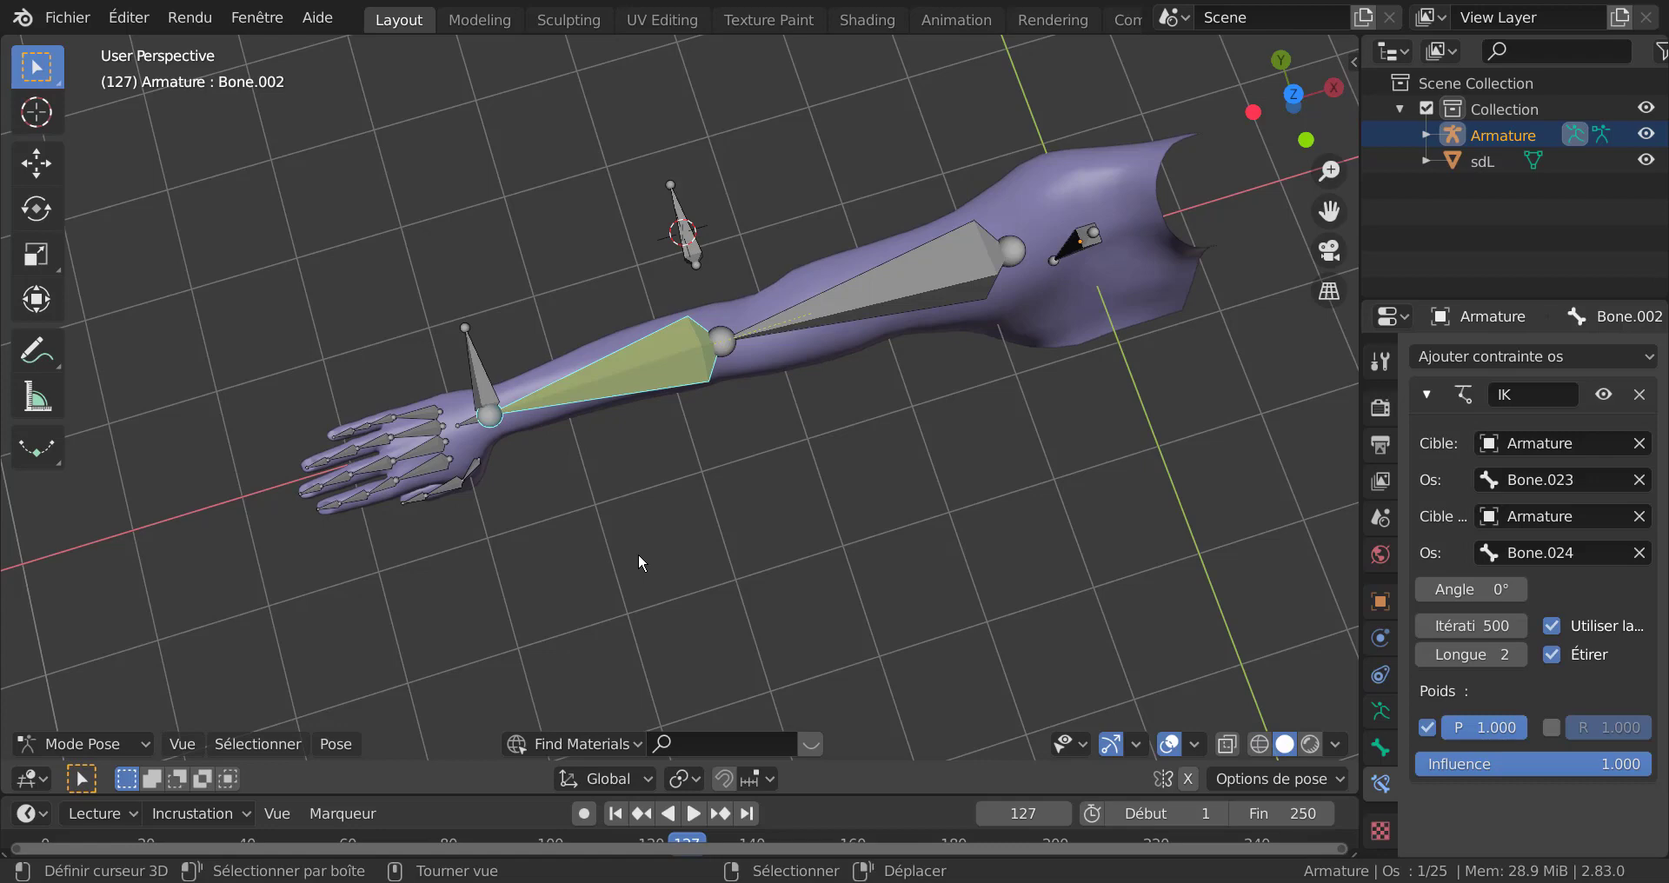
left_click(468, 367)
key("g")
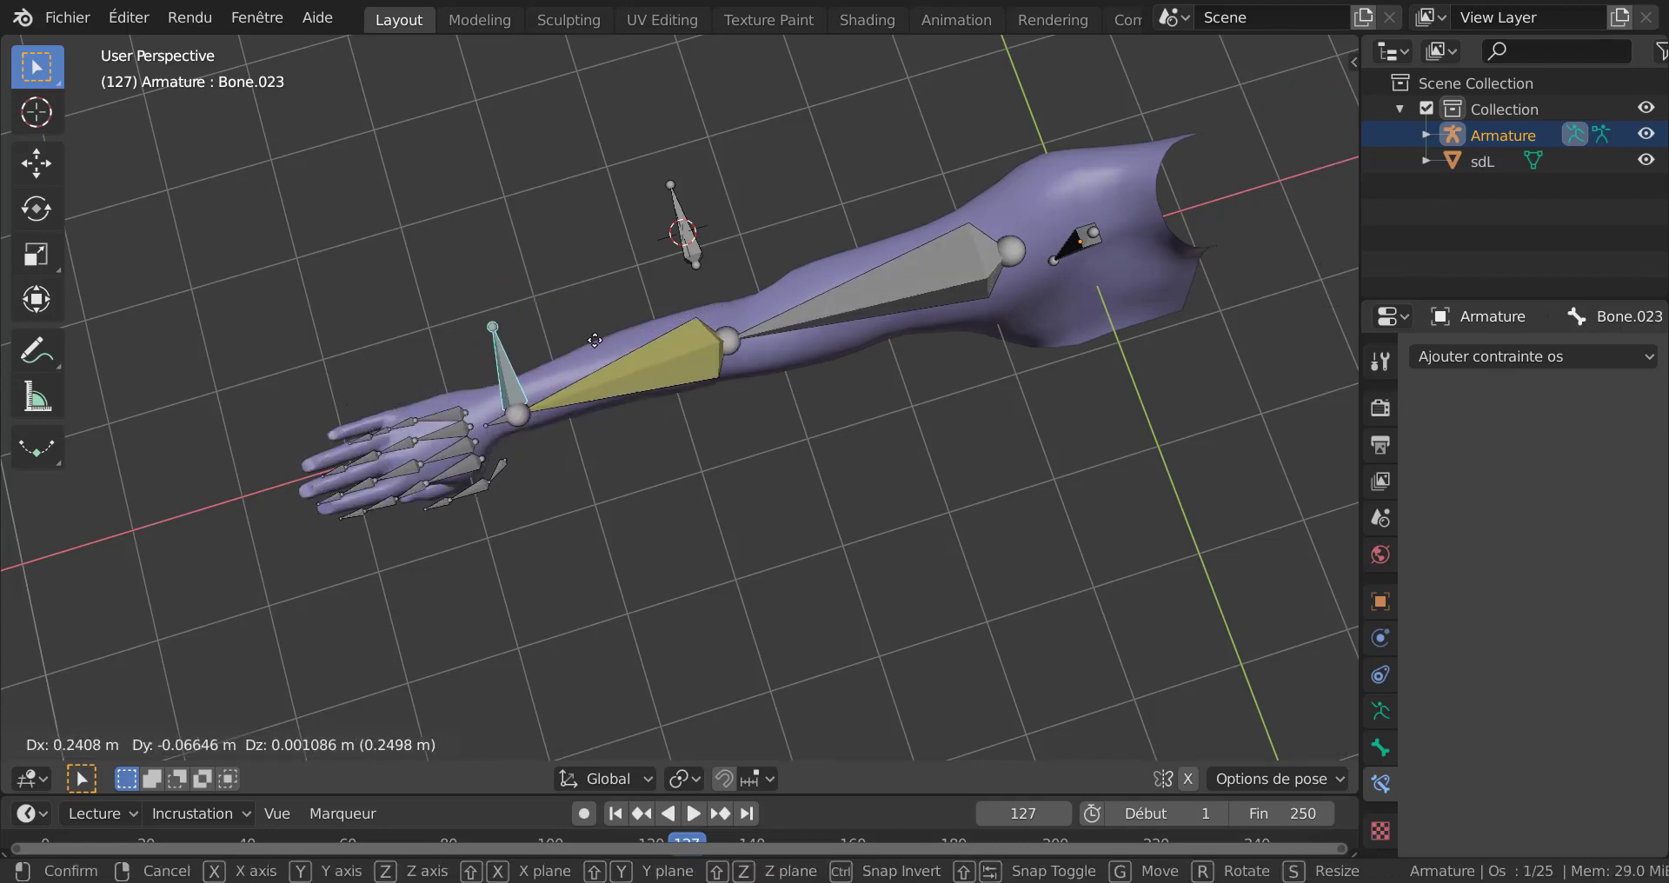
left_click(807, 437)
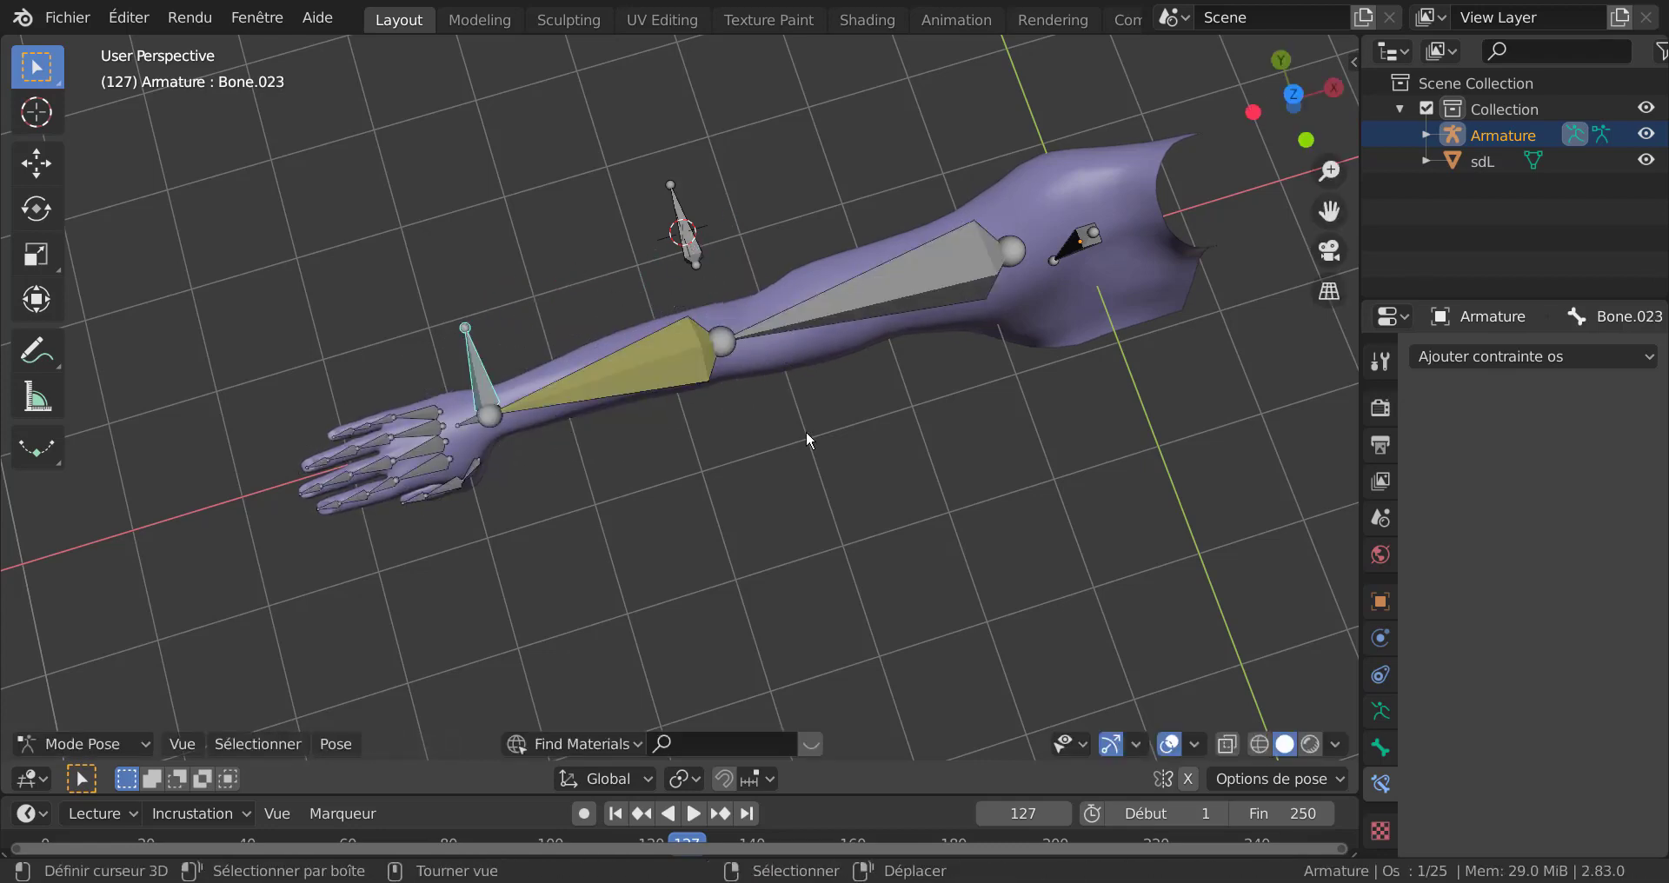
key("Tab")
middle_click_drag(841, 536, 970, 302)
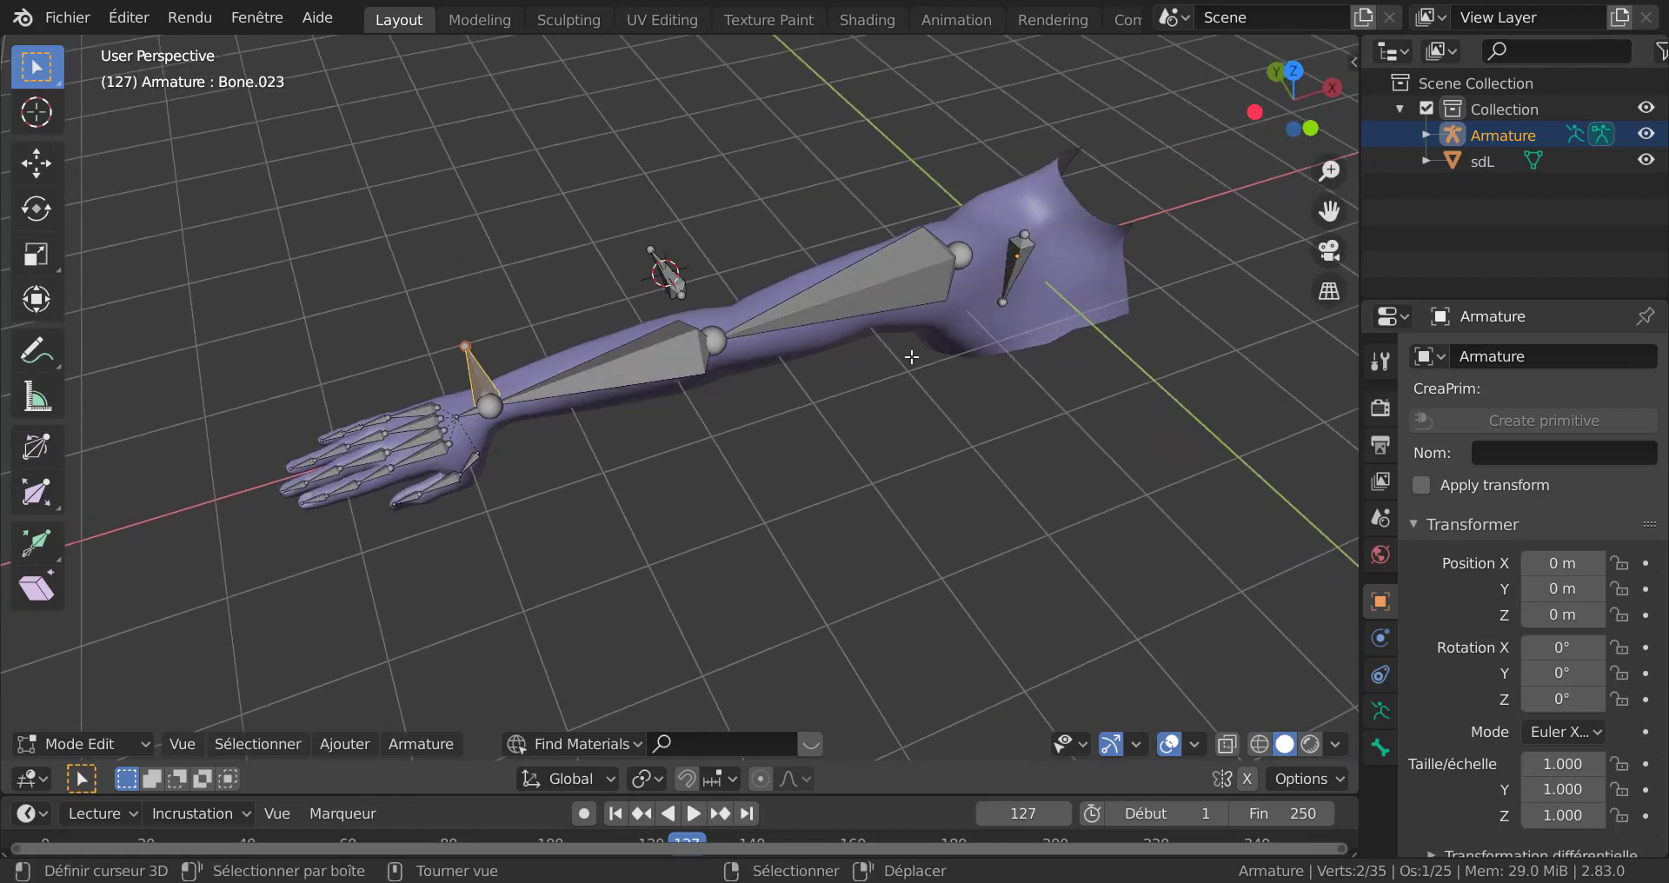
left_click(659, 539)
middle_click_drag(660, 539, 597, 417)
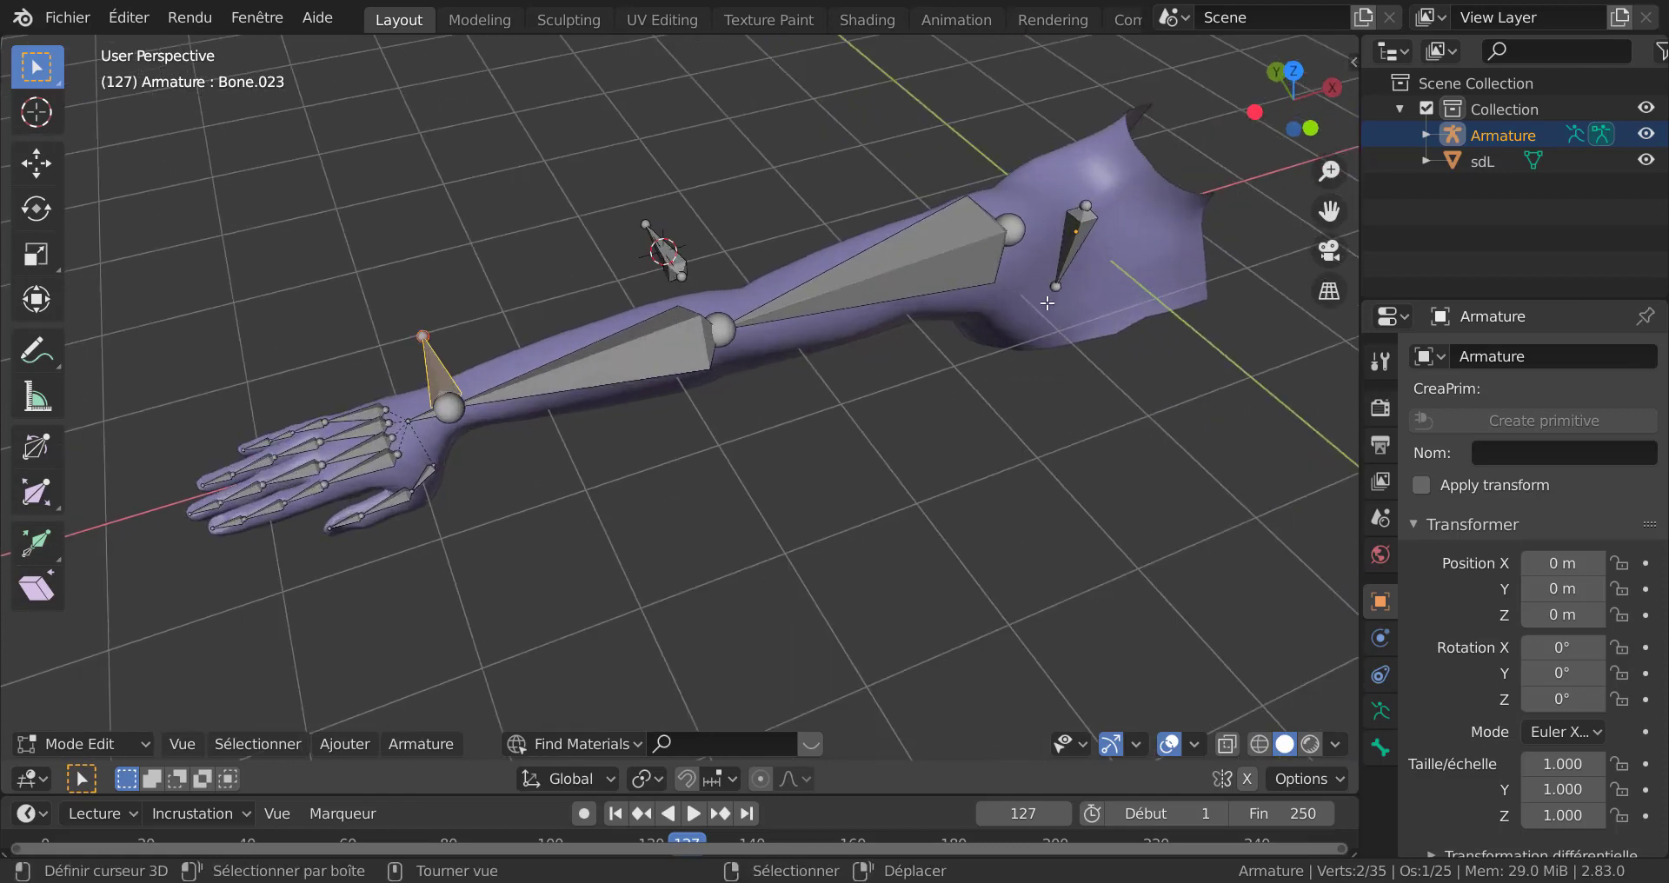
key("Tab")
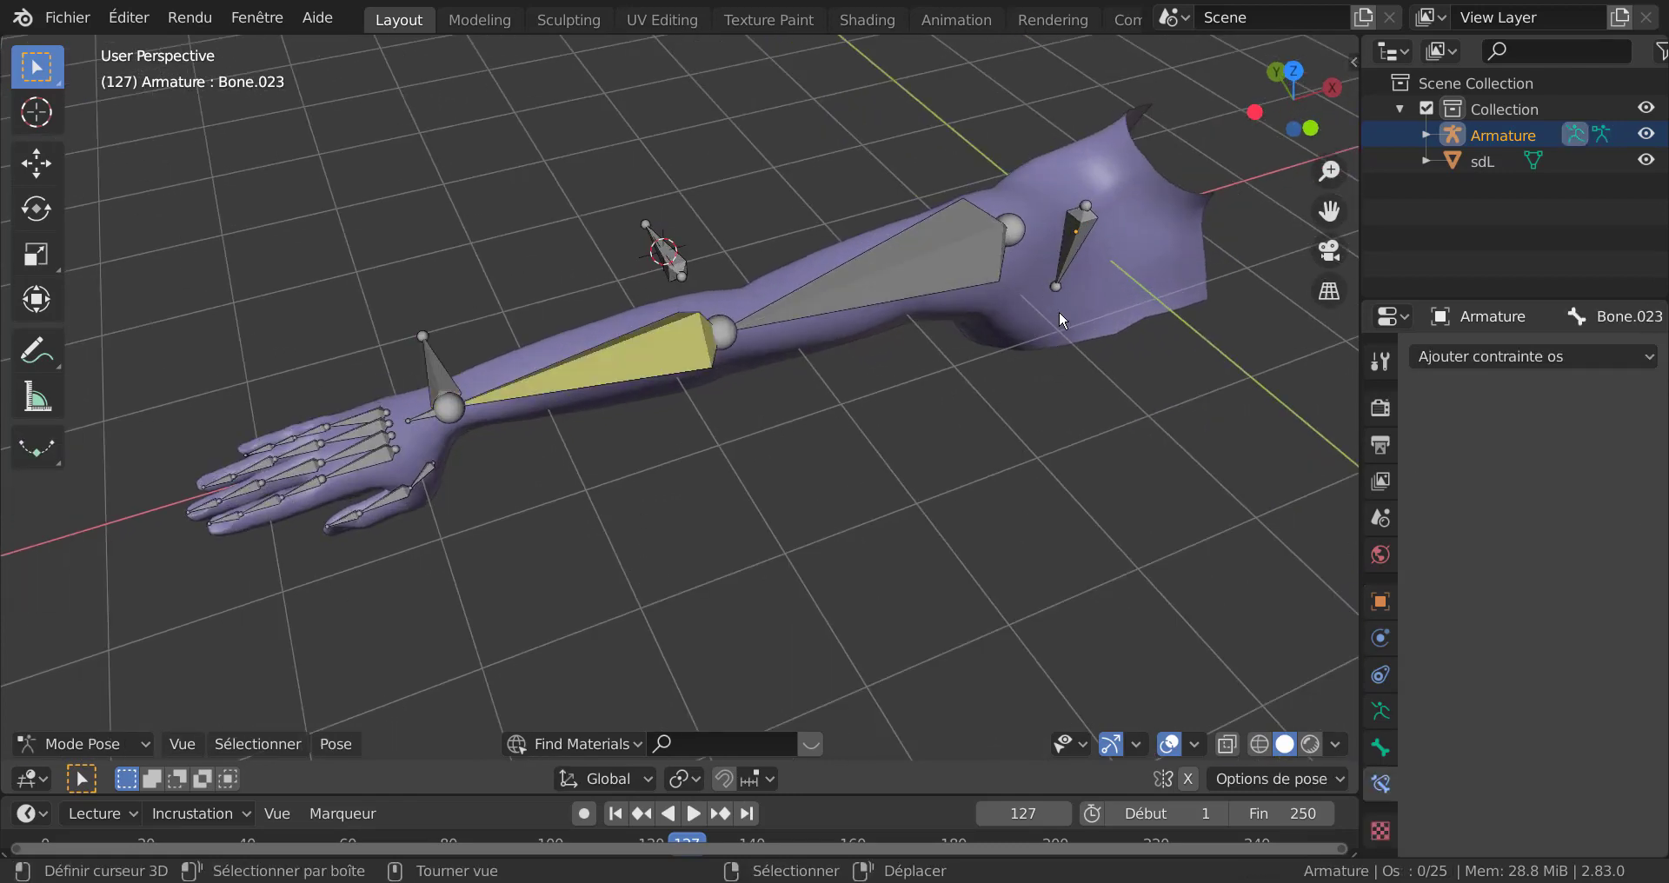
Step: Switch to Object mode and parent the arm mesh sdL to the armature with automatic weights
left_click(100, 744)
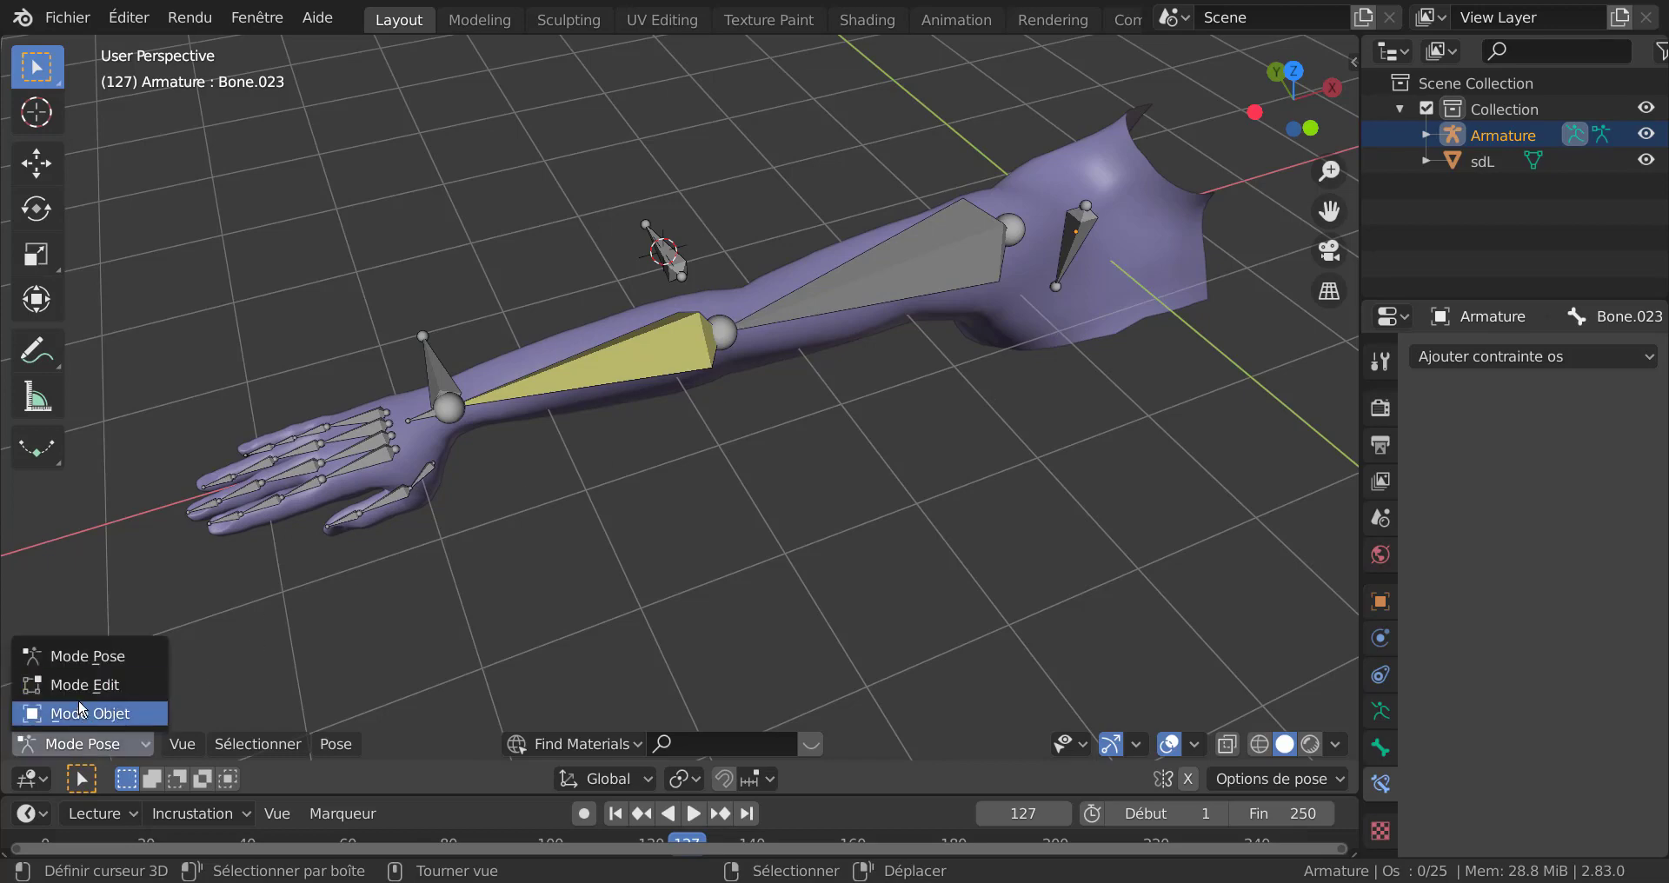
left_click(81, 711)
left_click(1154, 295)
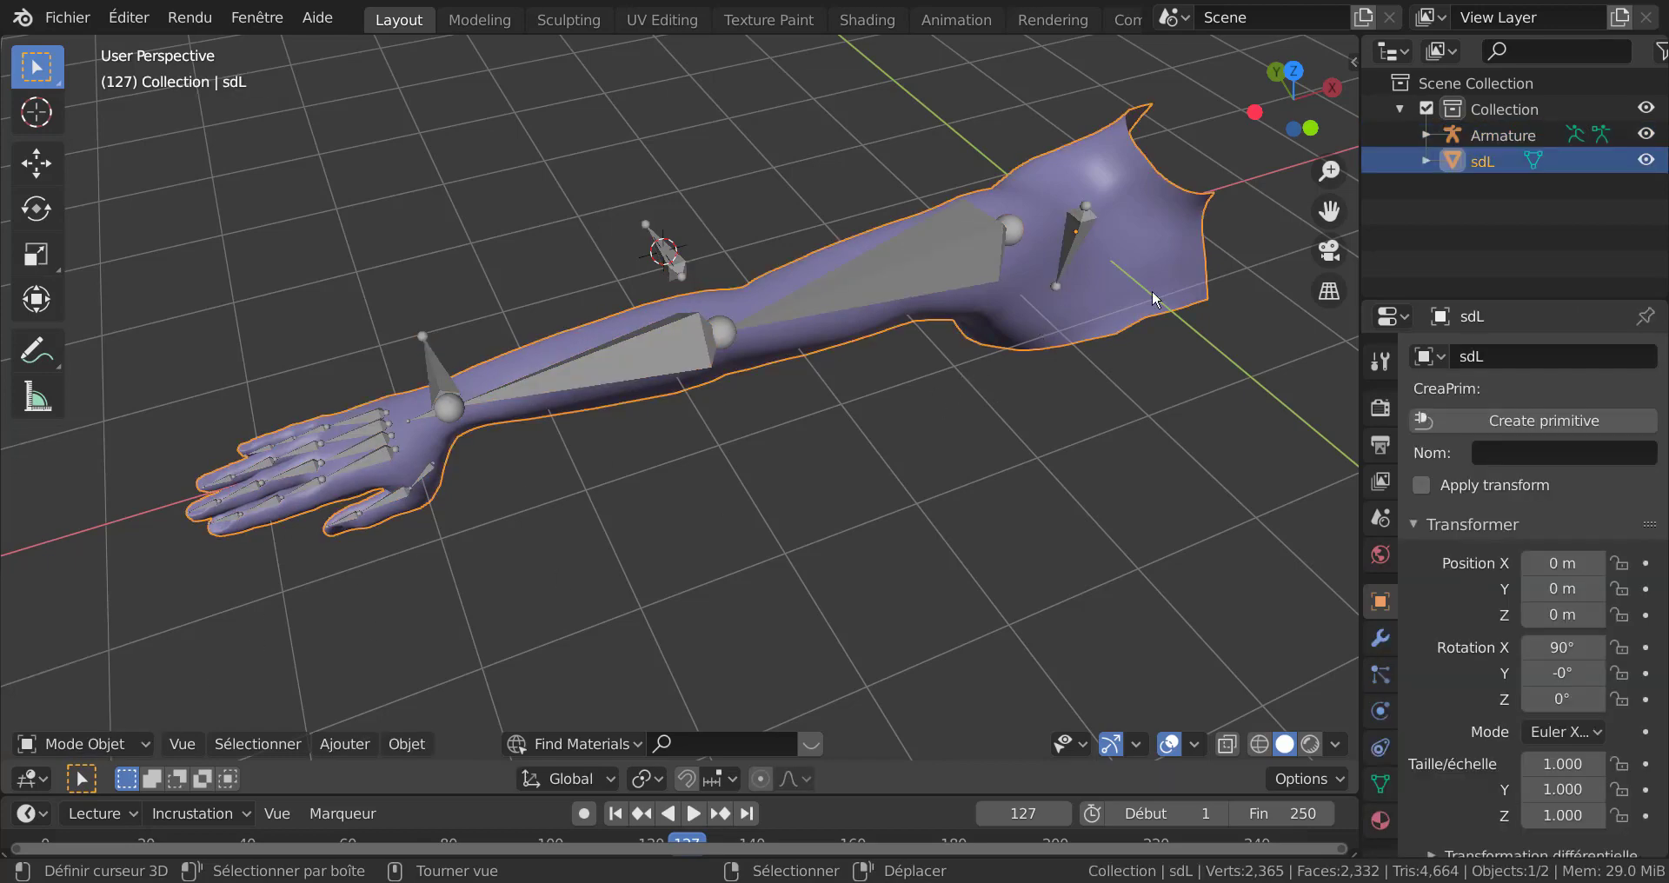
left_click(956, 237, "shift")
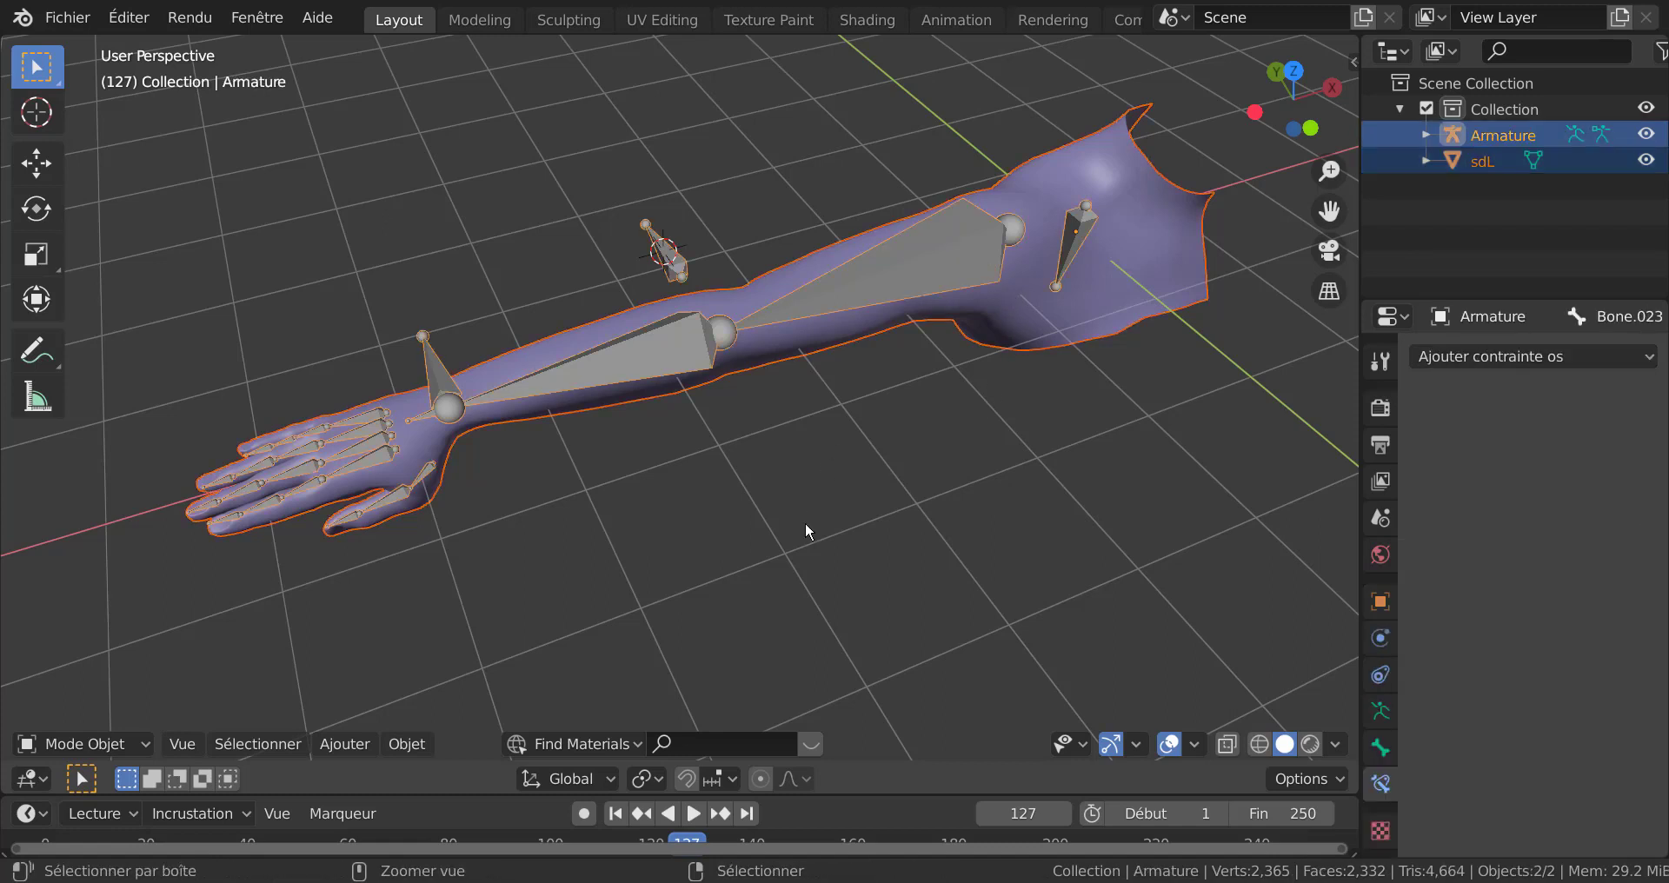
key("ctrl+p")
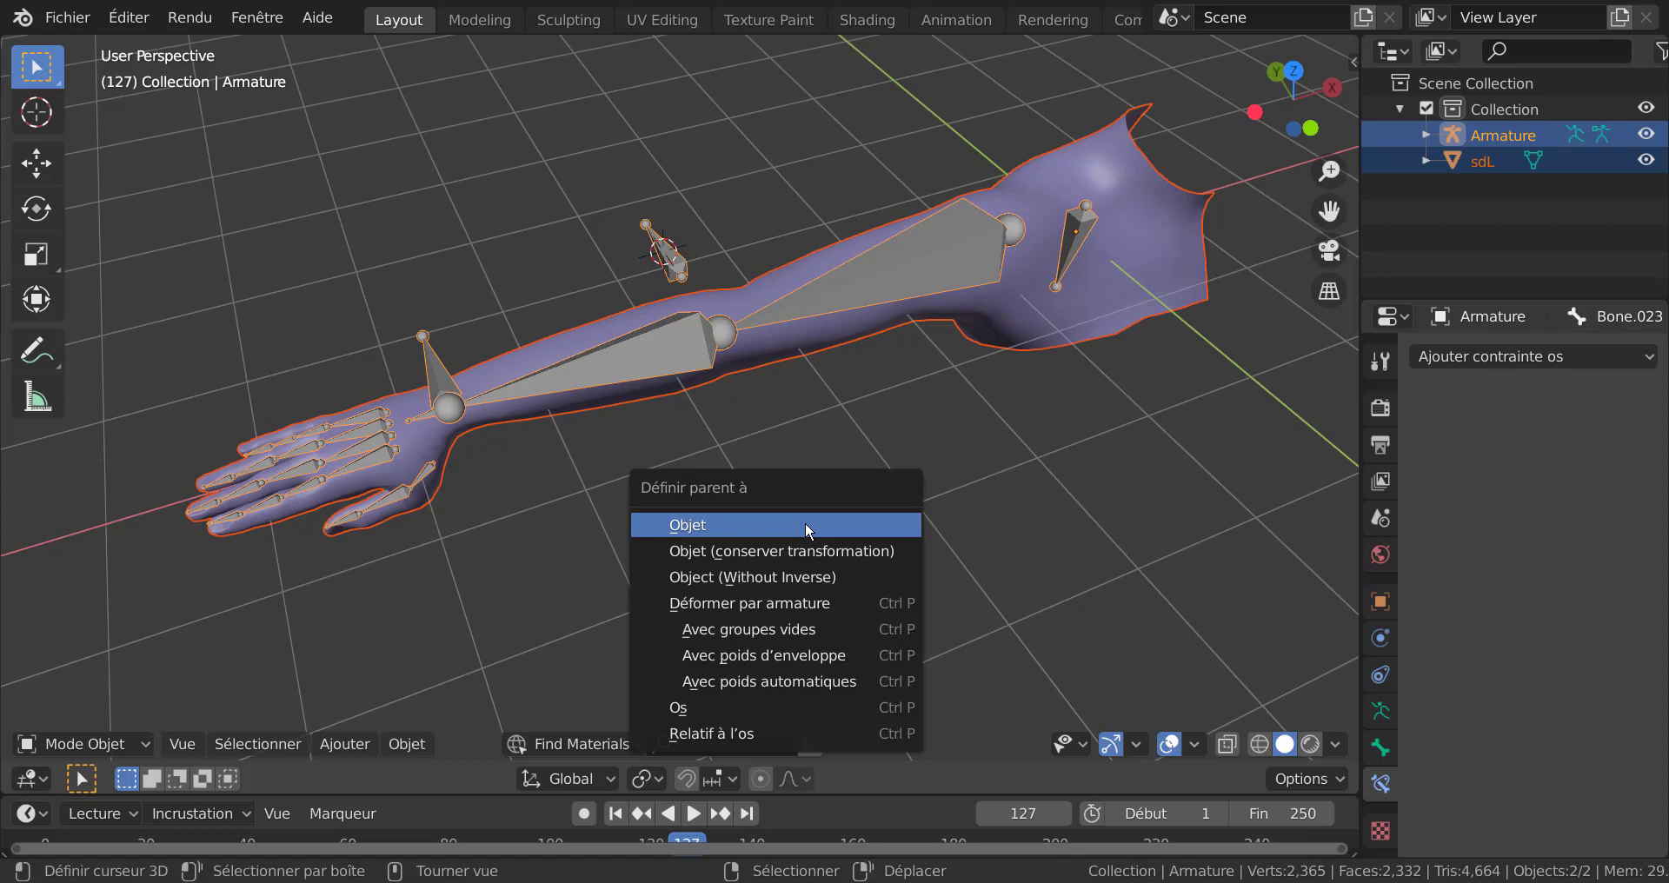
left_click(781, 685)
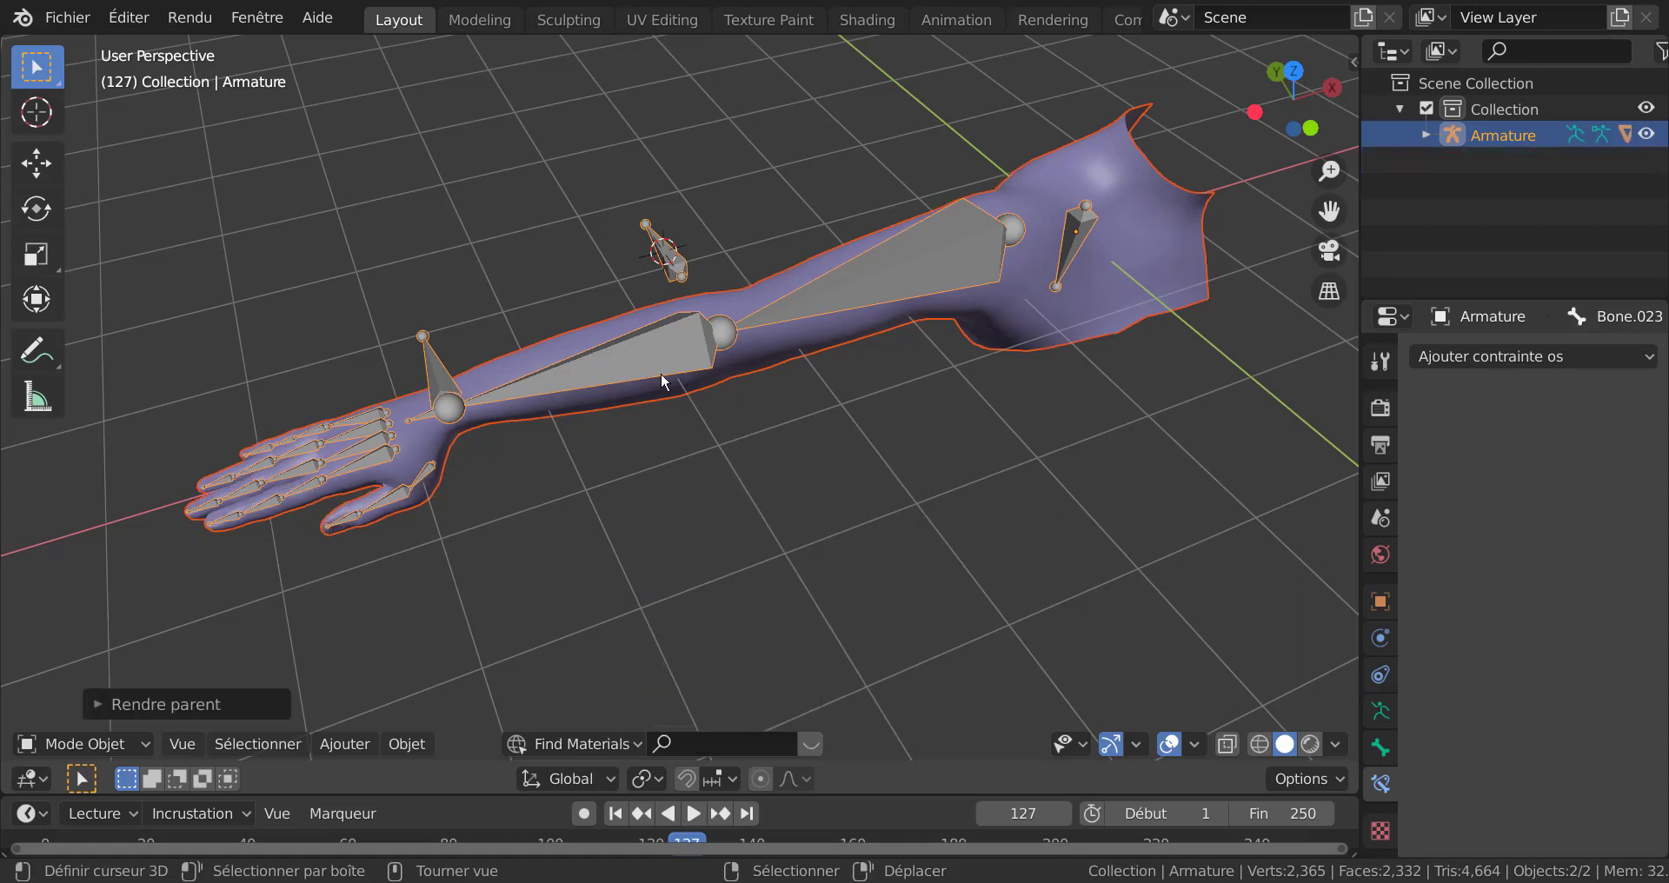
Step: Select only the armature and switch it to Pose mode
left_click(420, 569)
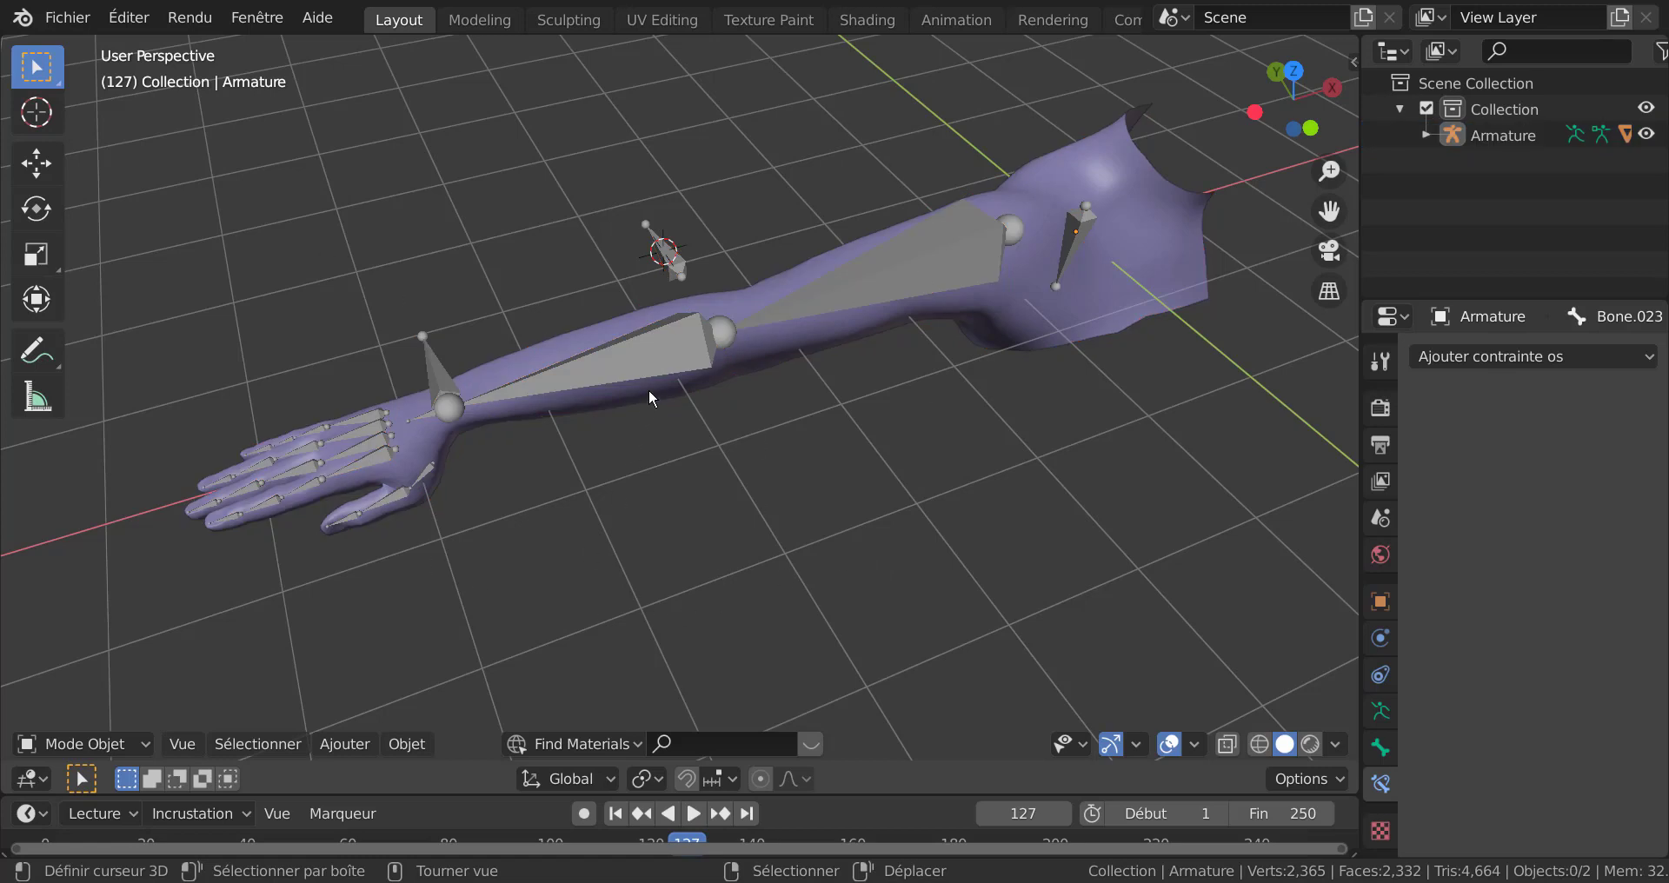
left_click(666, 356)
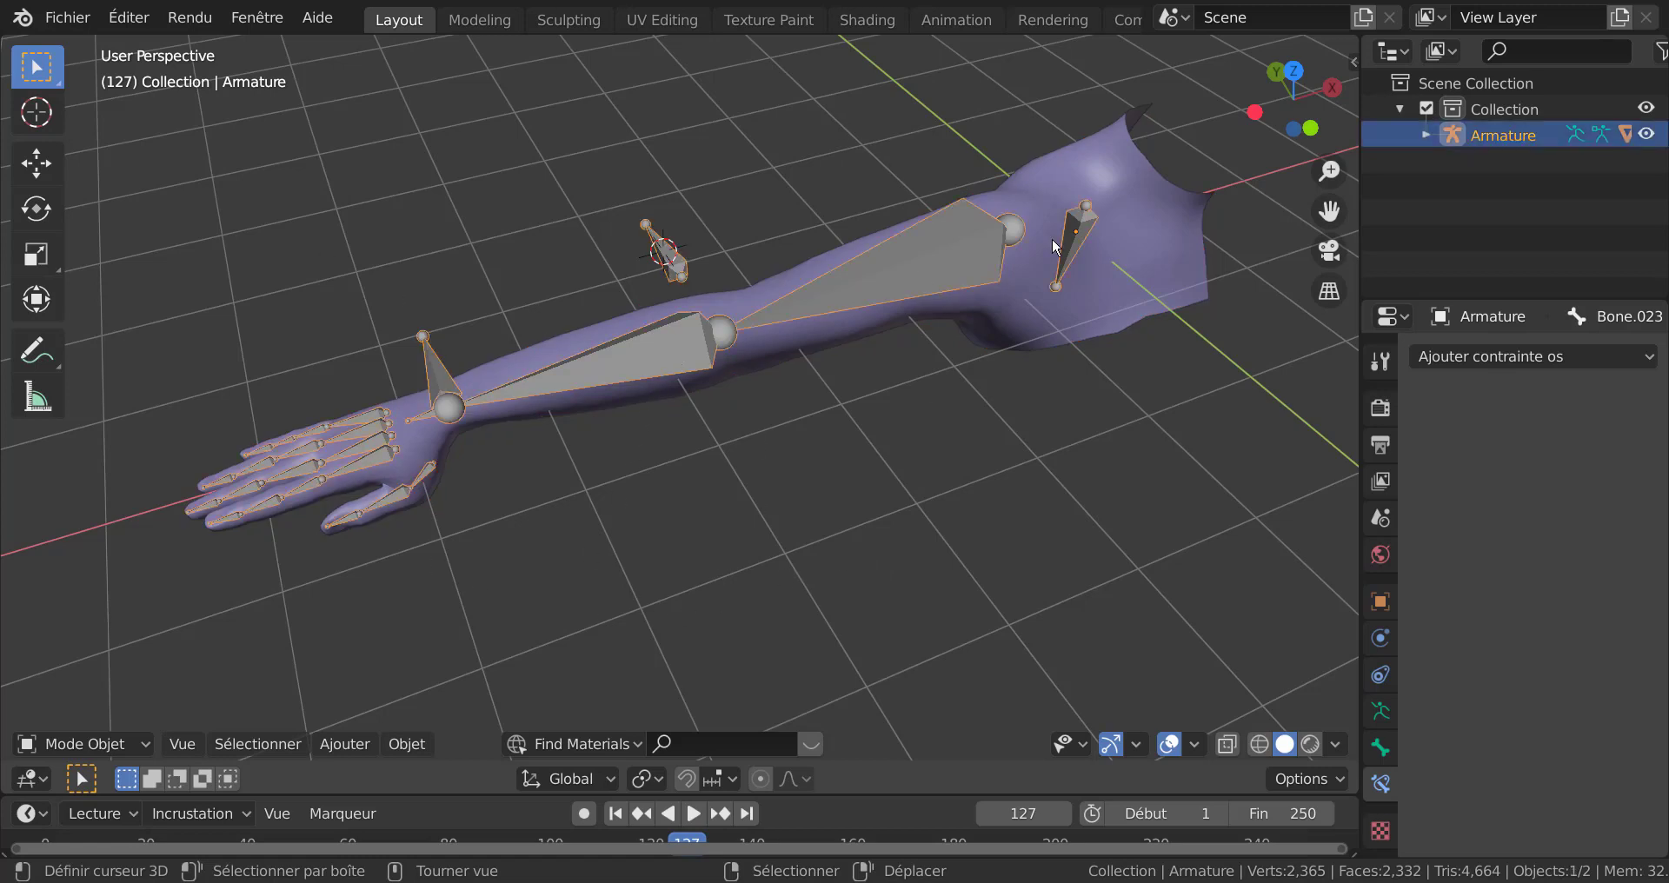
left_click(82, 744)
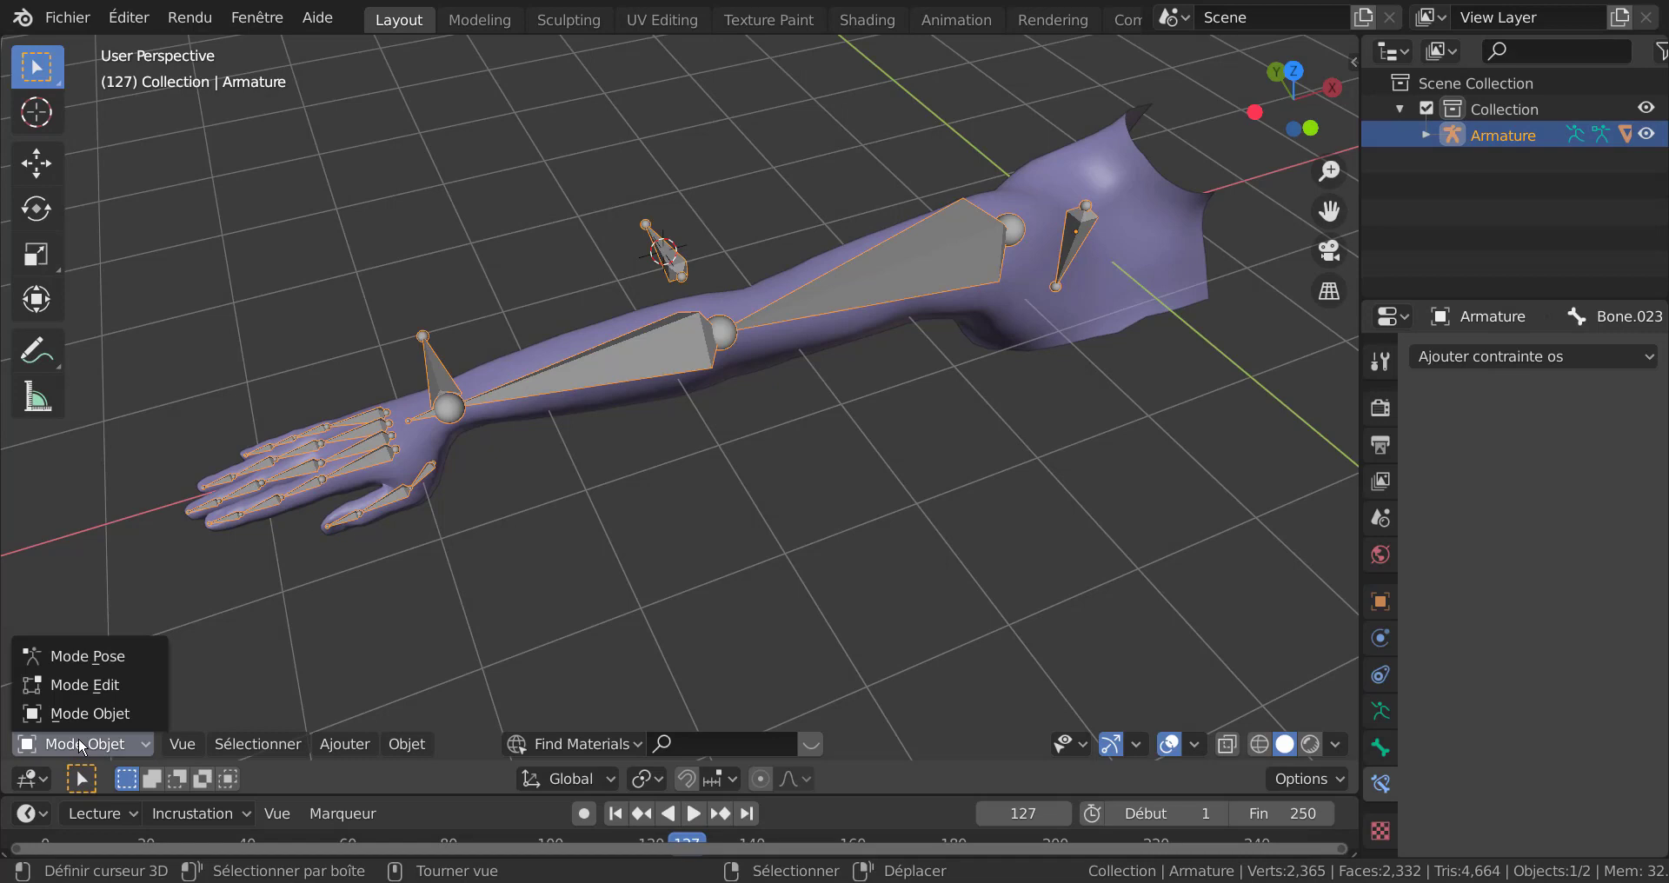
left_click(76, 654)
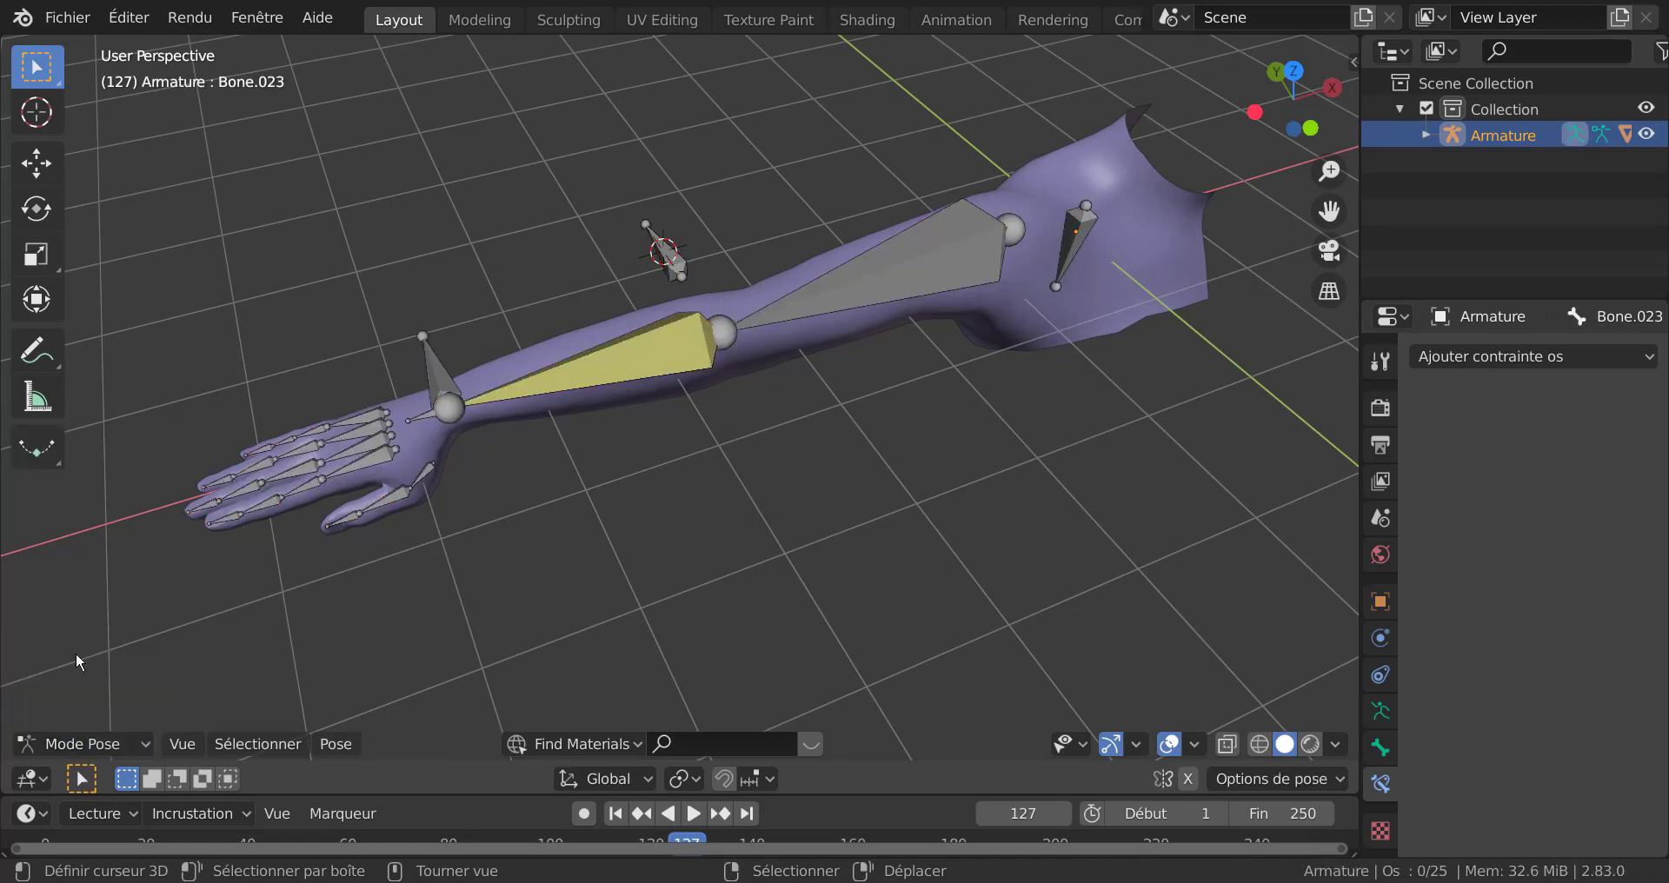
Step: Try folding the arm by moving the wrist control bone toward the shoulder
left_click(433, 374)
key("g")
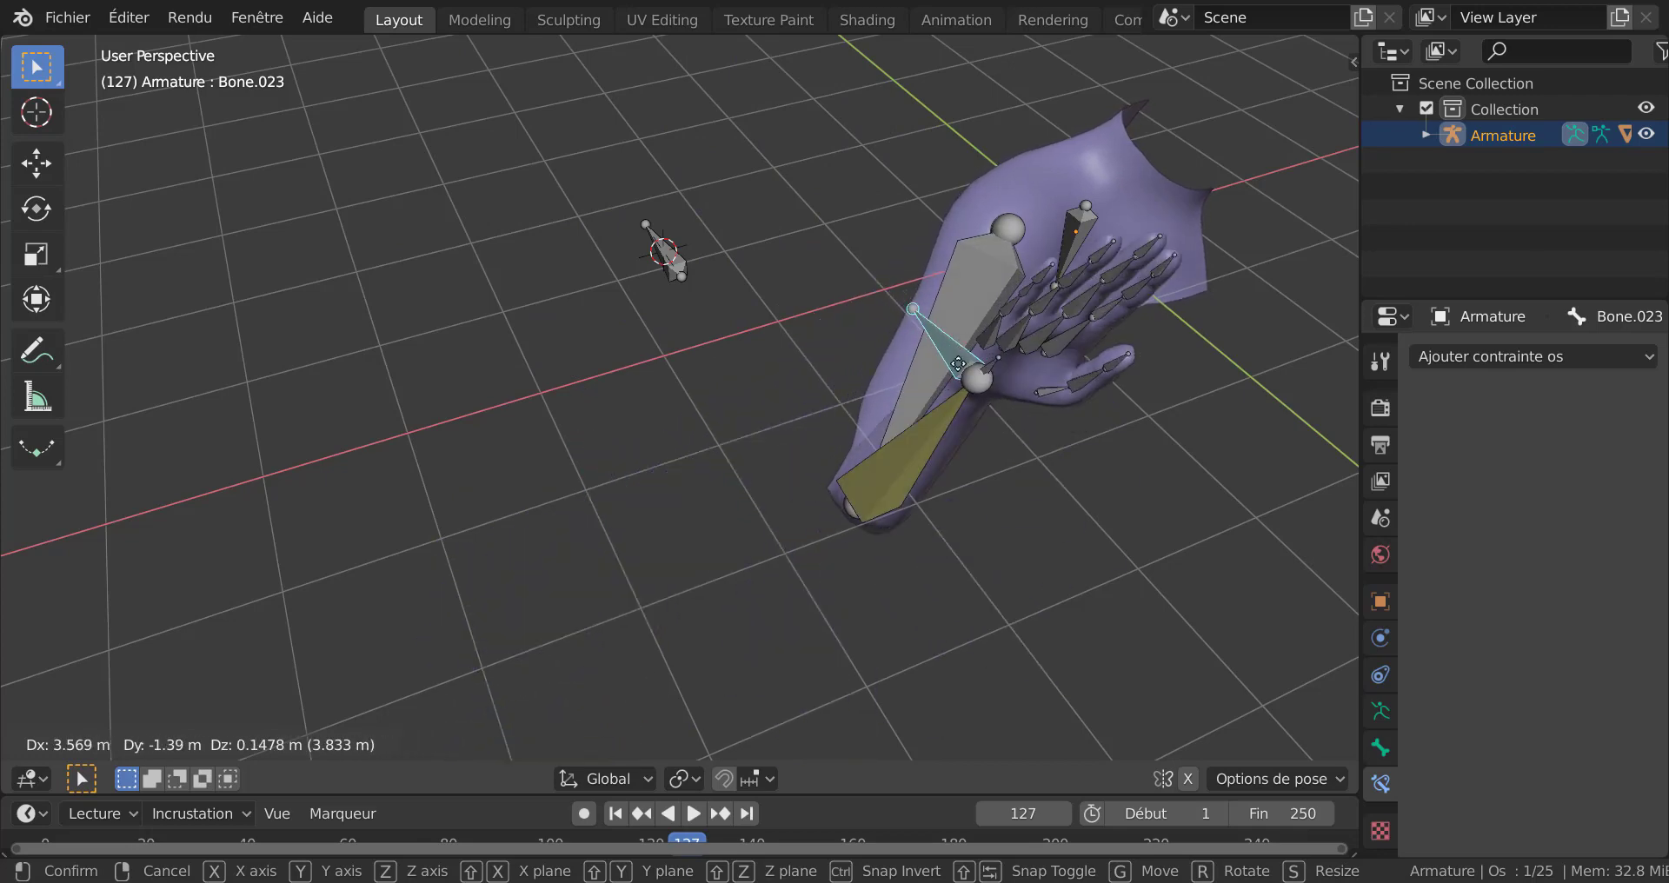
left_click(760, 507)
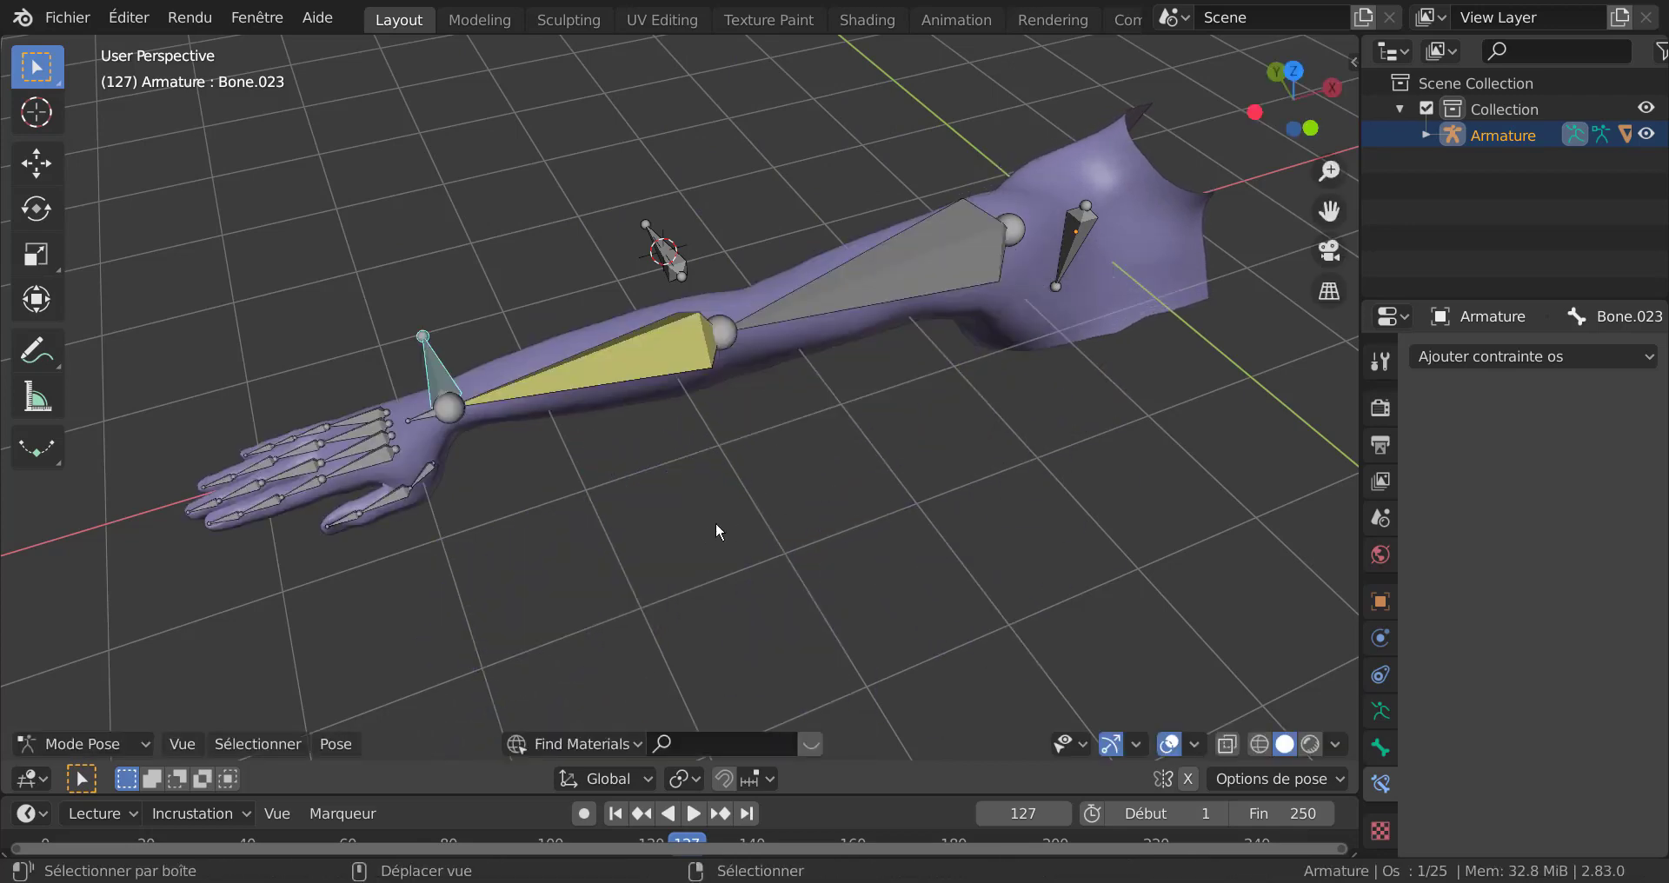
Step: Try rotating the wrist control bone from the front orthographic view
middle_click_drag(718, 525, 947, 531, "shift")
scroll(727, 568, "up", 2)
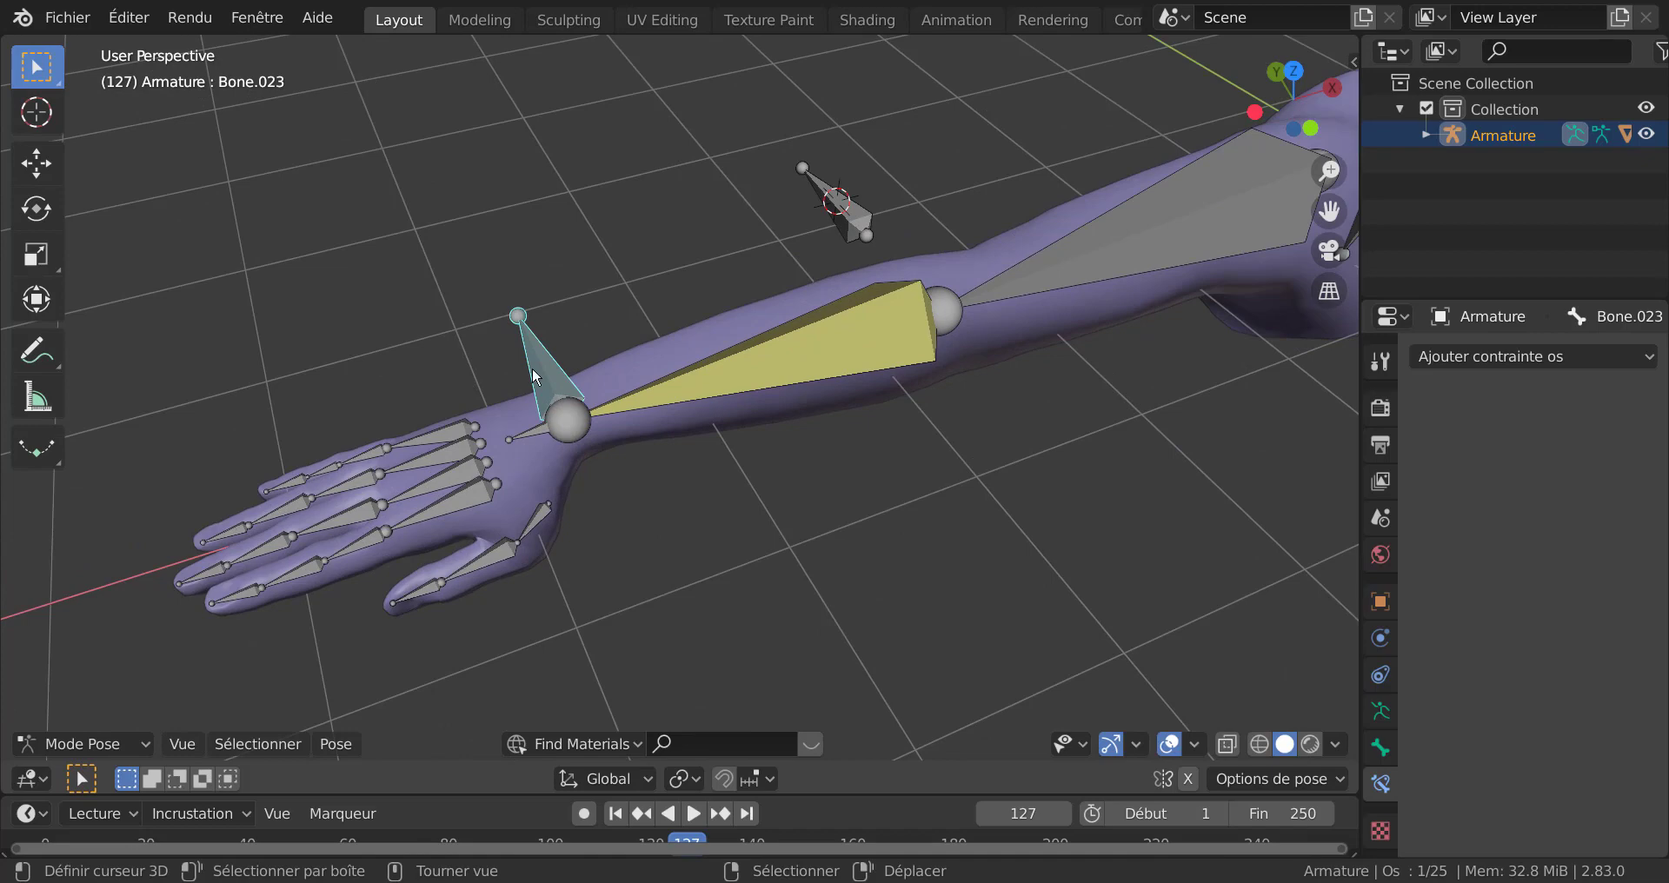
key("KP_1")
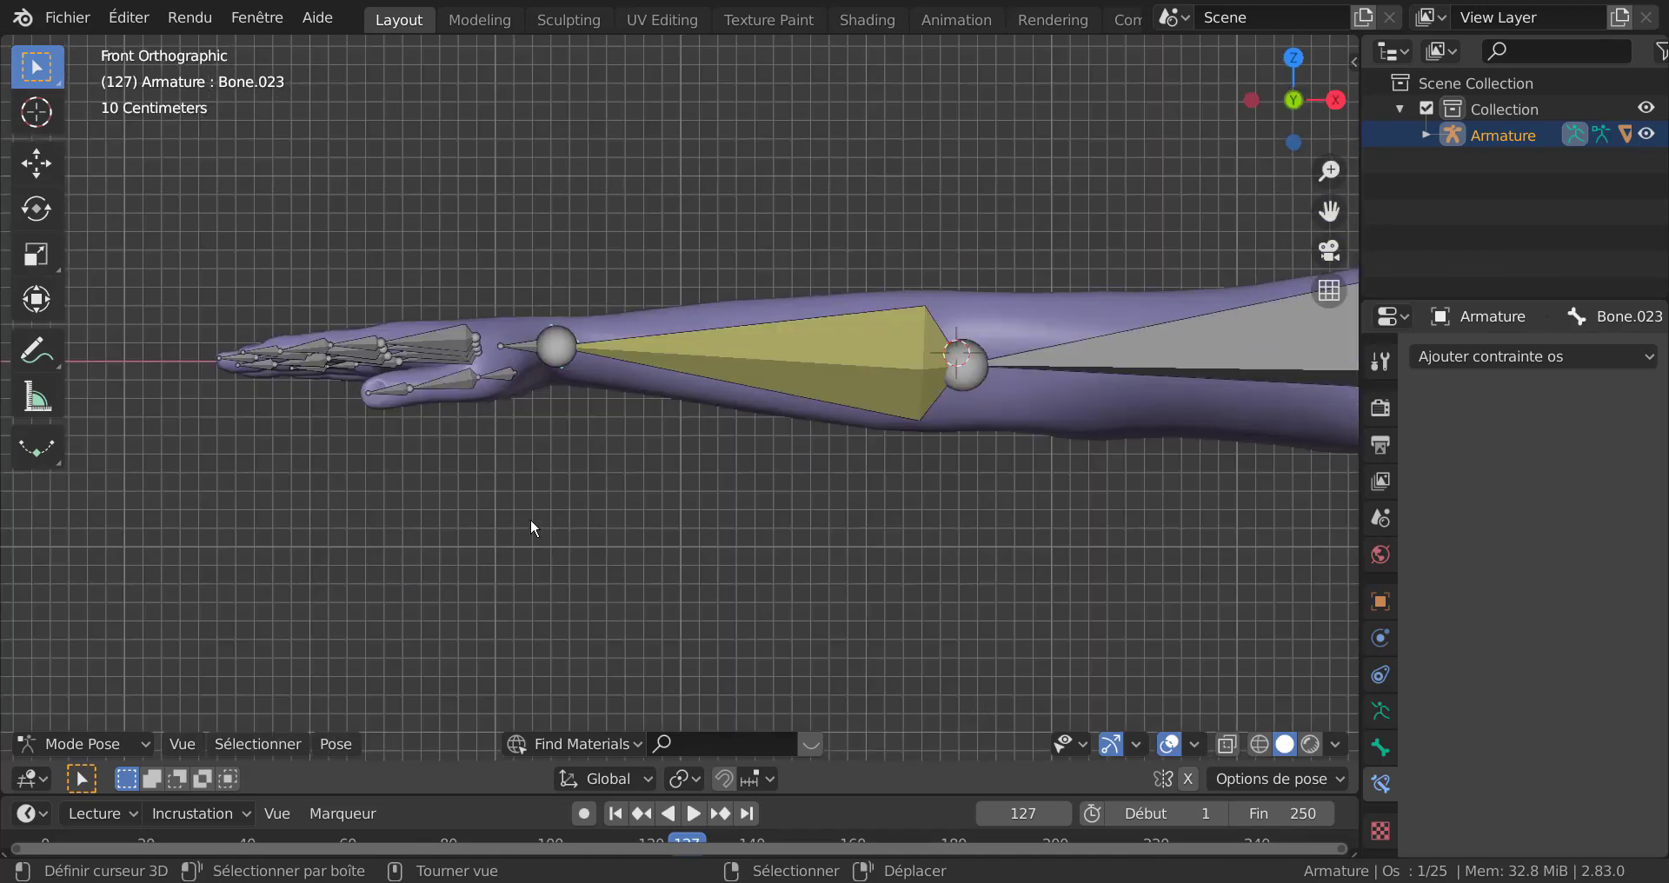
key("r")
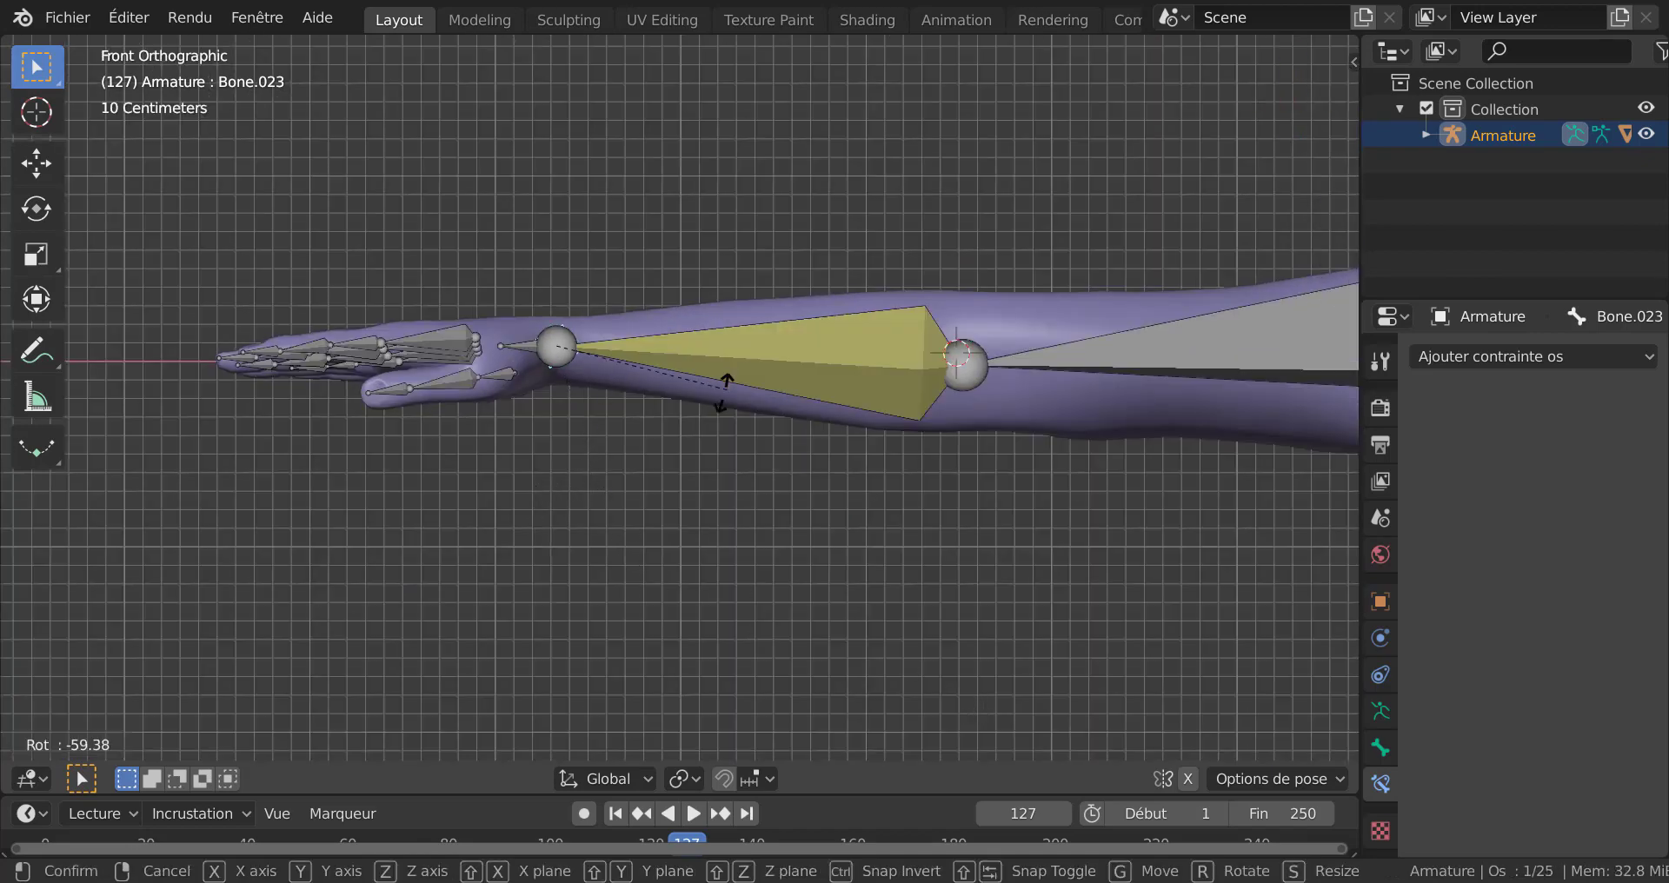
right_click(603, 525)
middle_click_drag(603, 525, 519, 410)
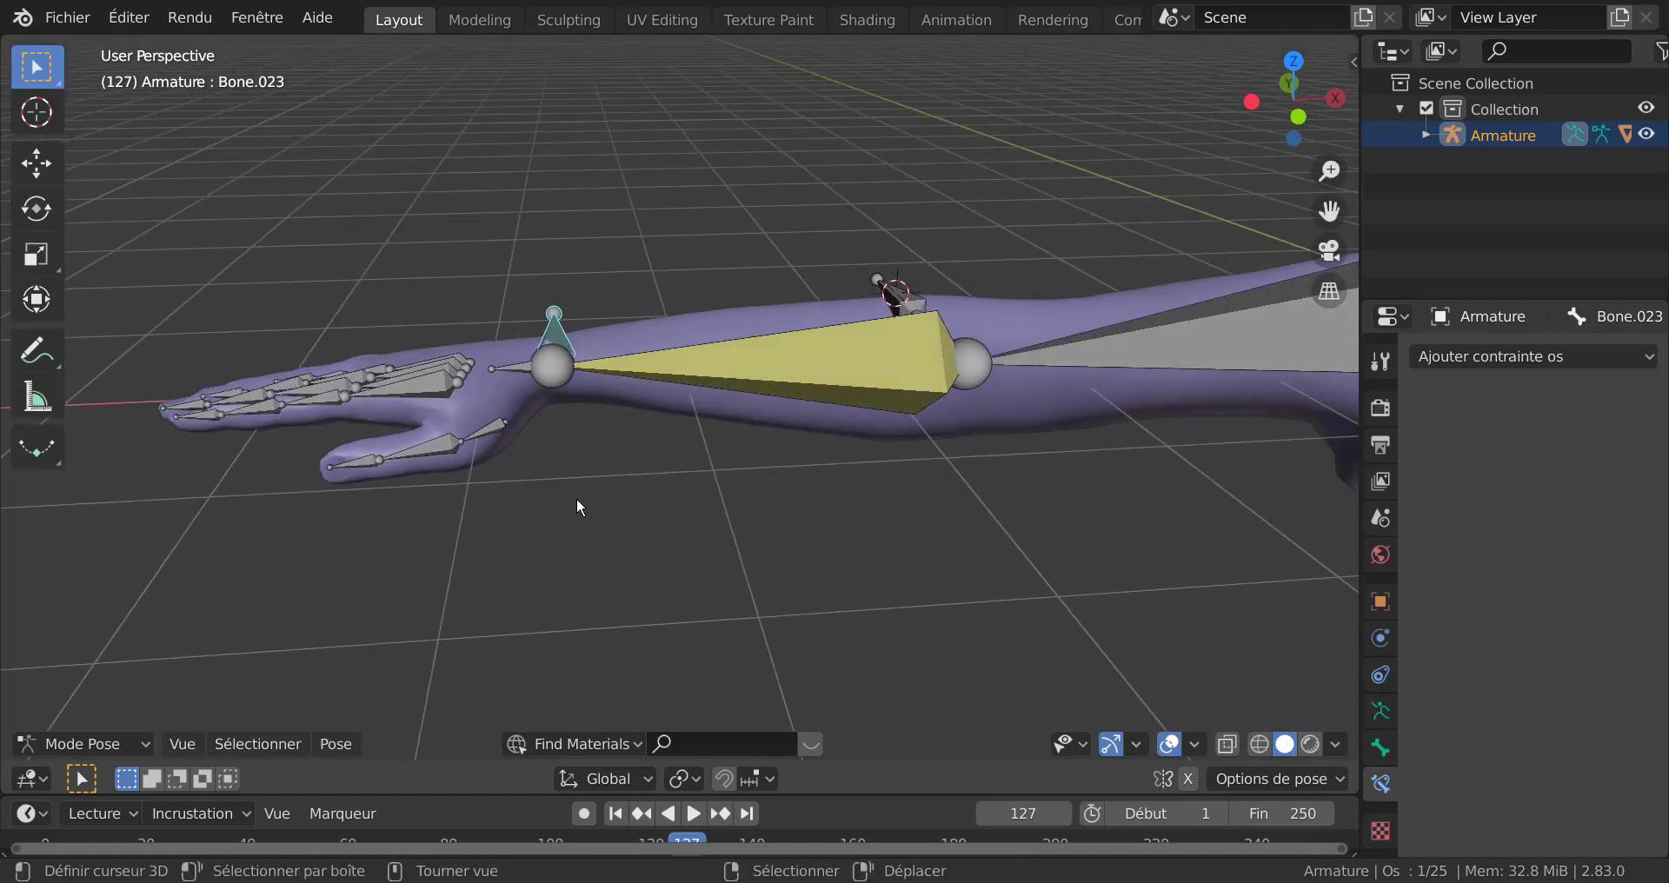
middle_click_drag(579, 507, 756, 468)
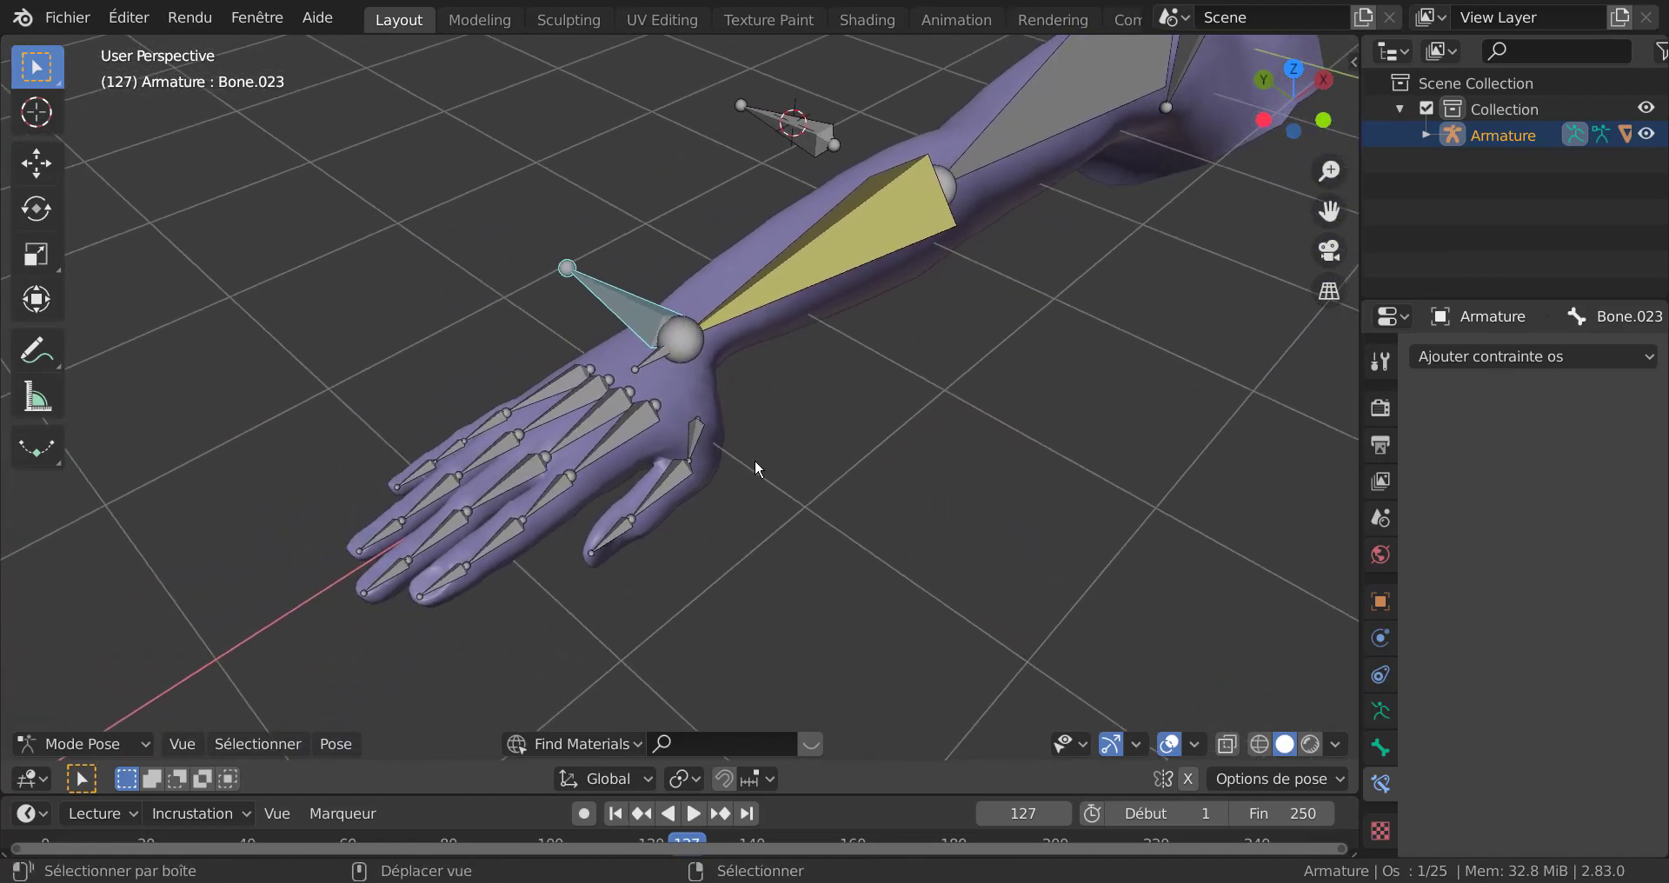
scroll(744, 472, "up", 3)
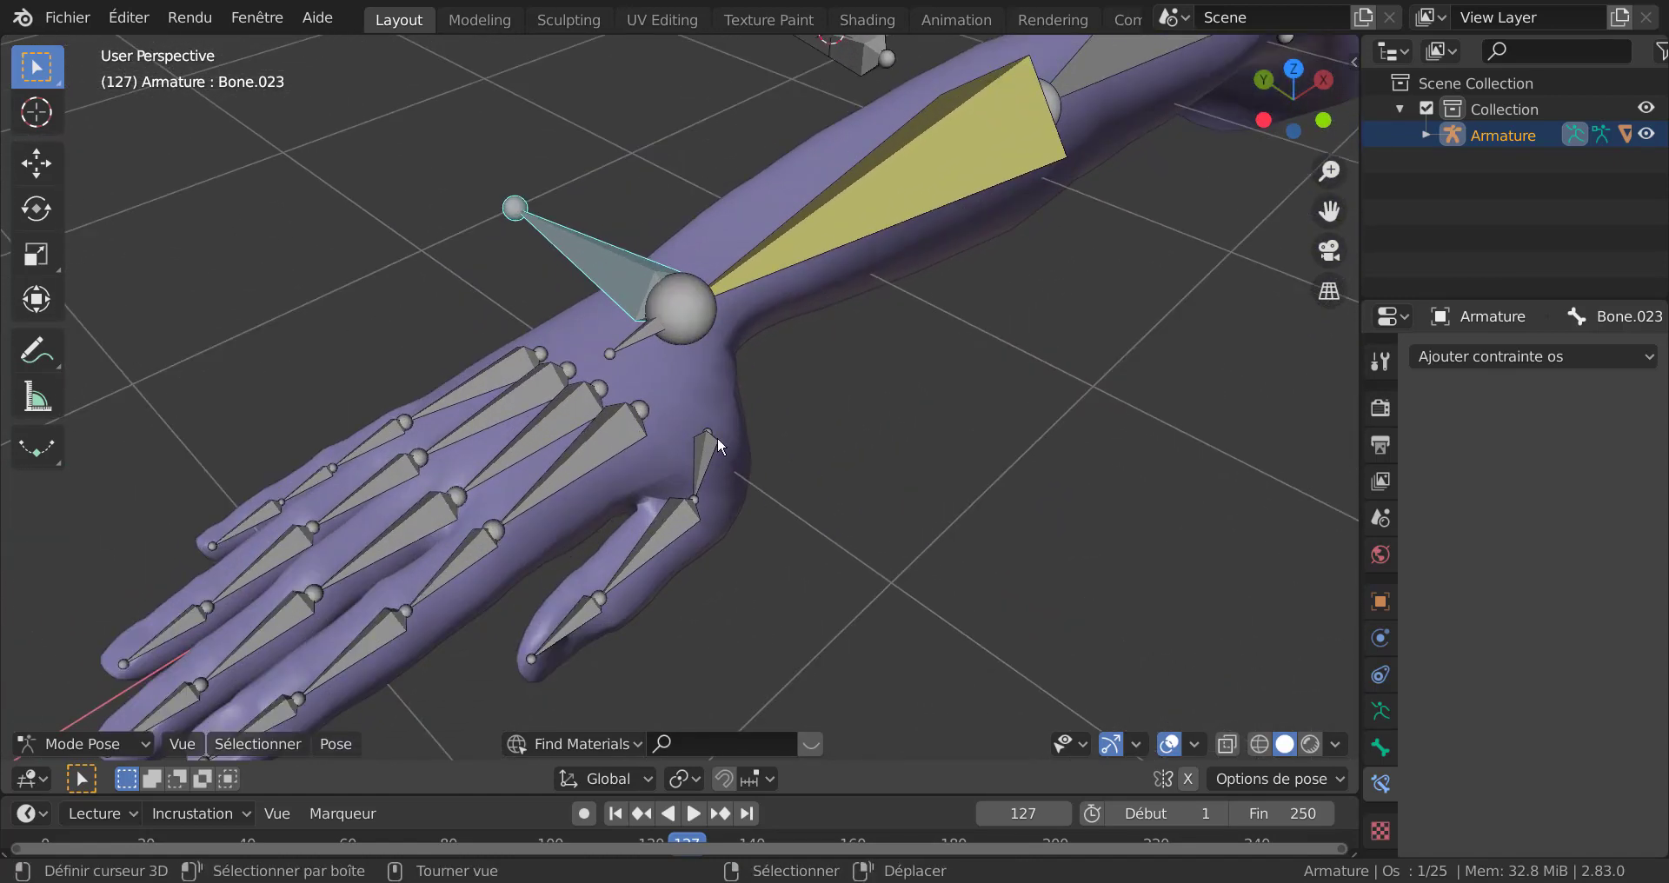
middle_click_drag(724, 472, 671, 519)
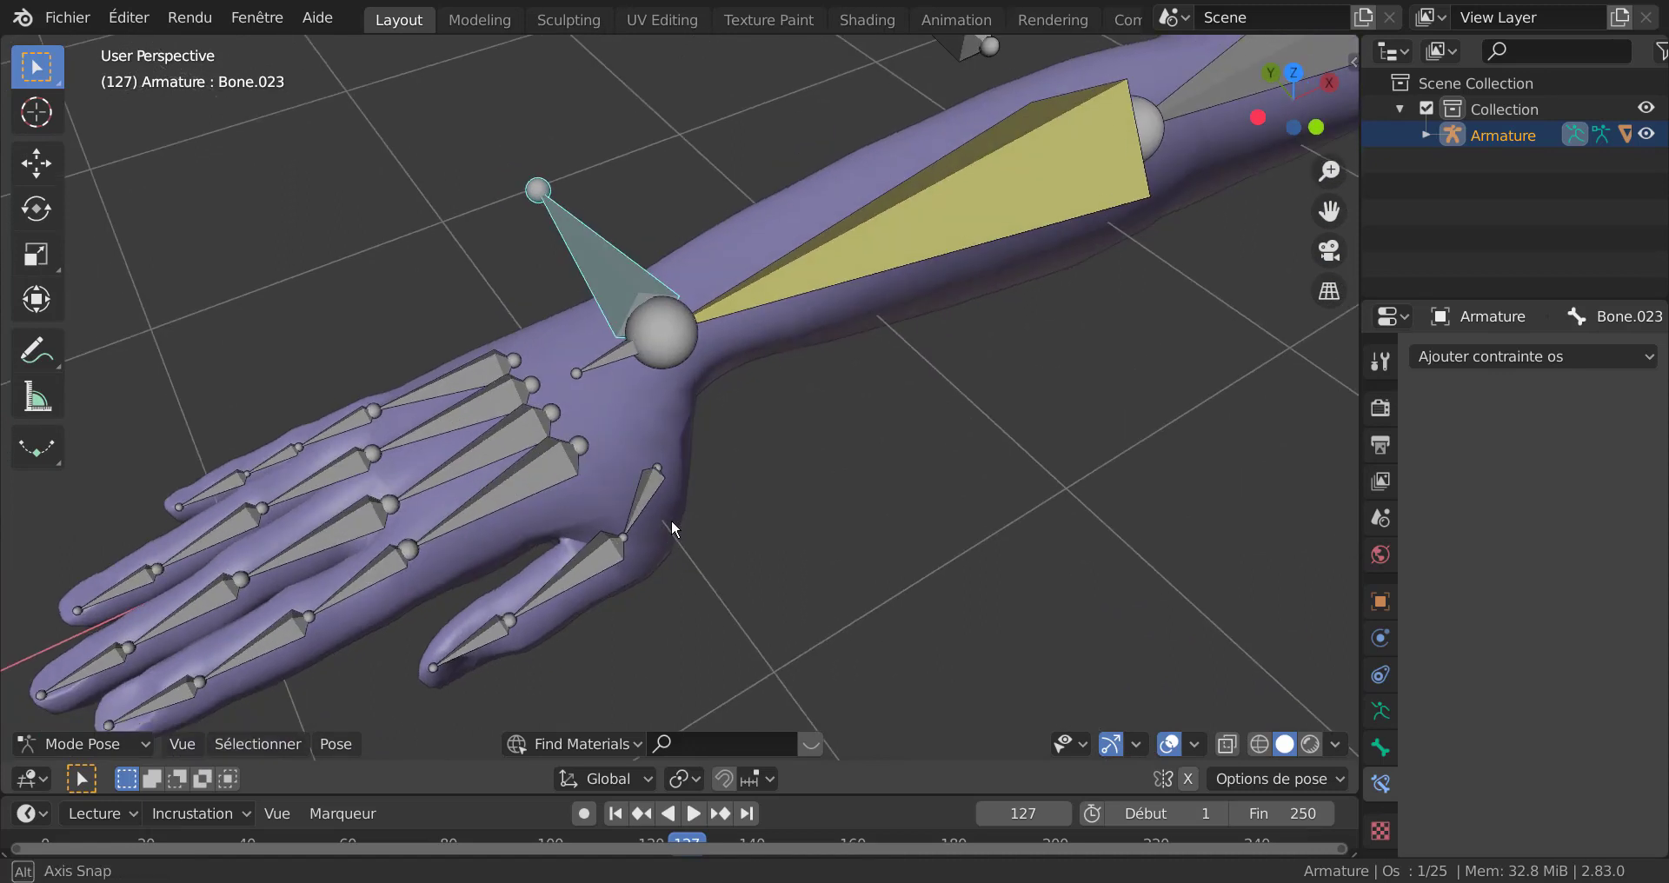
Step: In Edit mode, parent the small hand bone to the wrist control bone using Conserver décalage (keep offset)
left_click(619, 347)
left_click(618, 304, "shift")
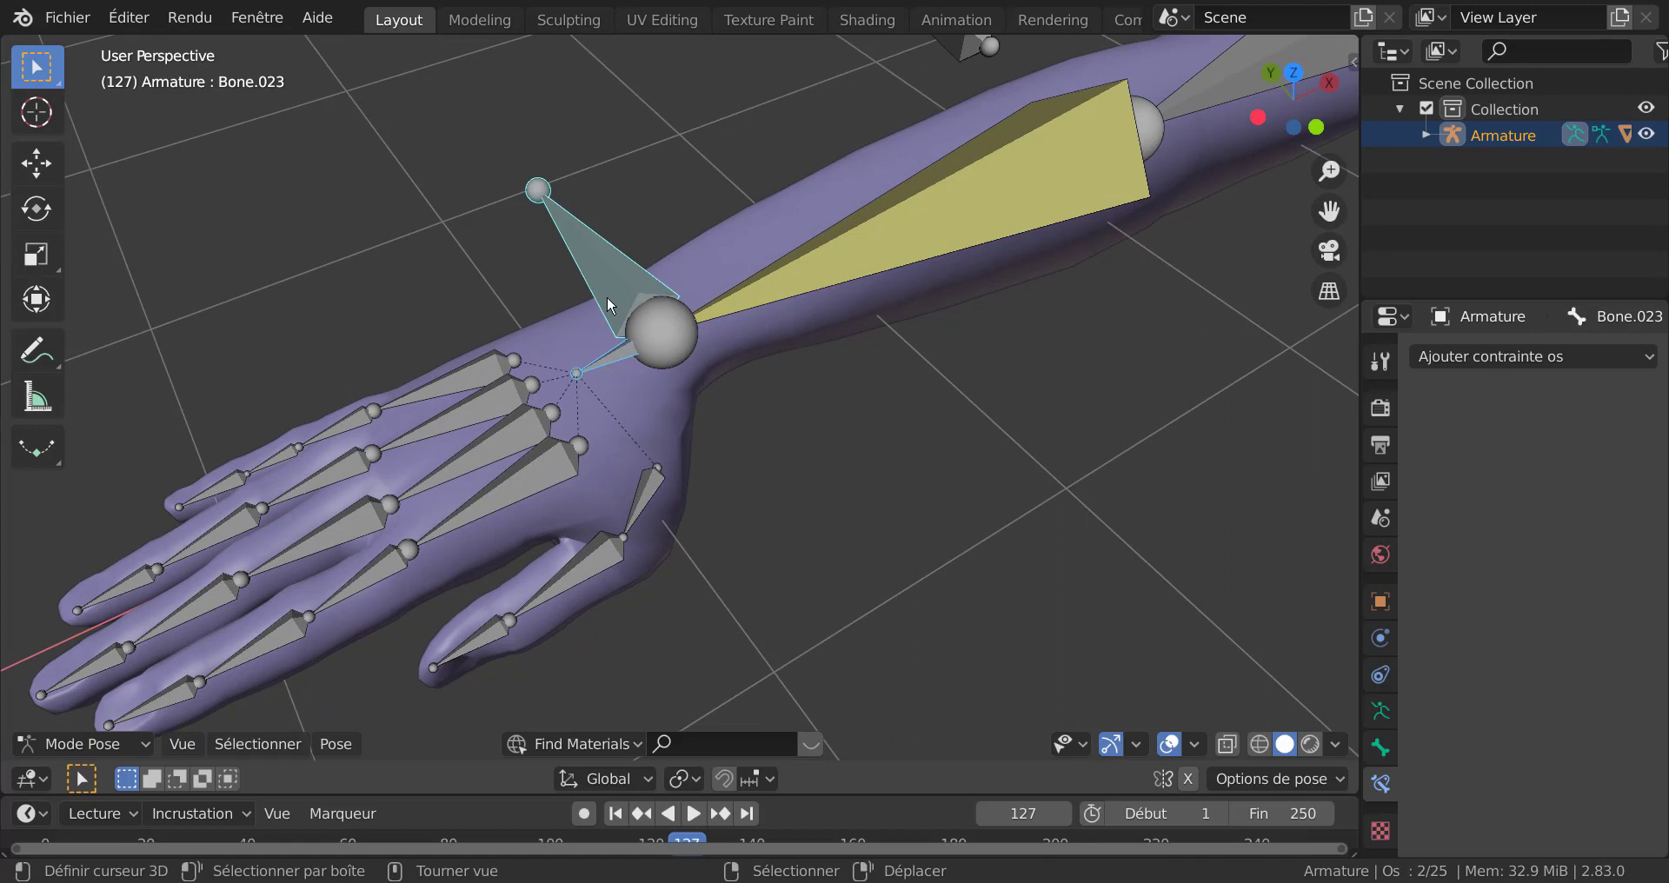
left_click(82, 744)
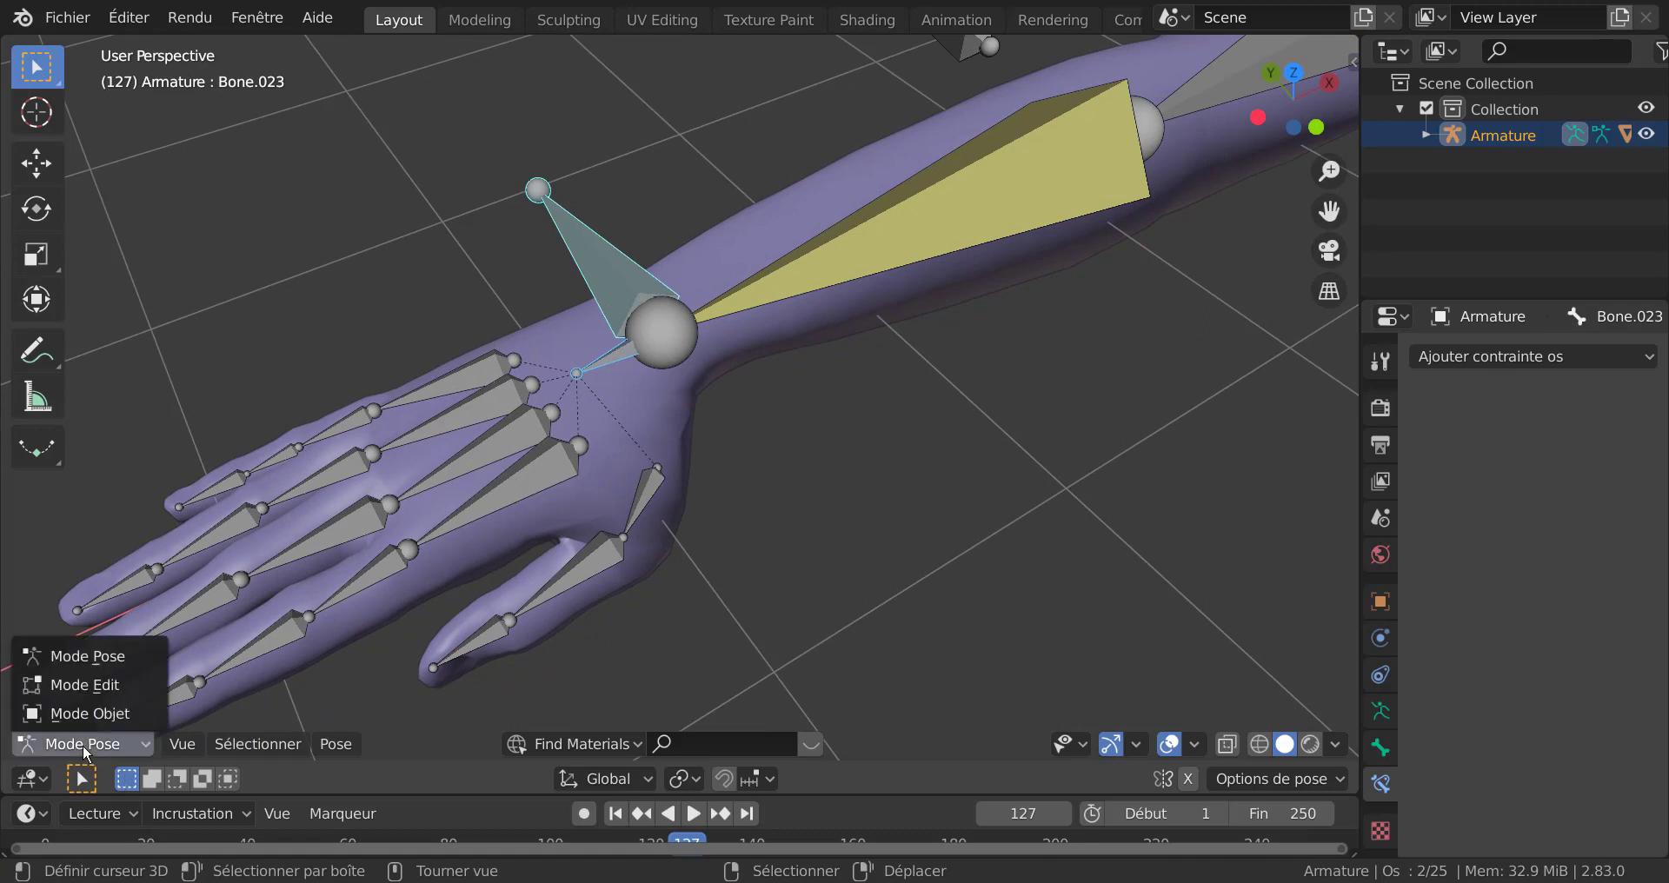
left_click(80, 686)
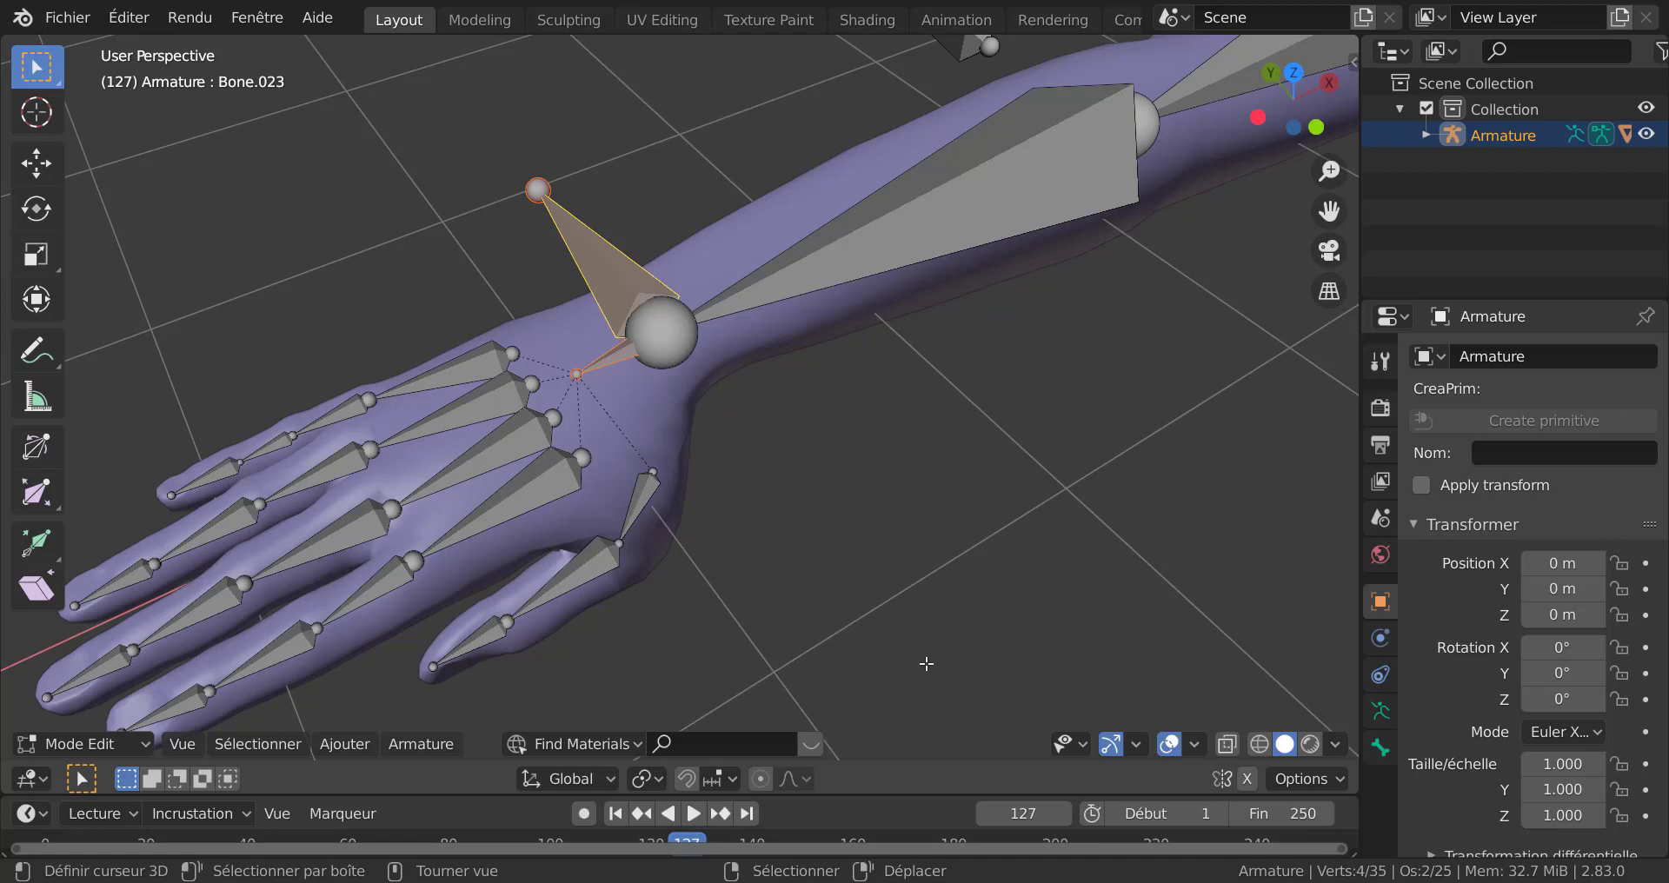
key("ctrl+p")
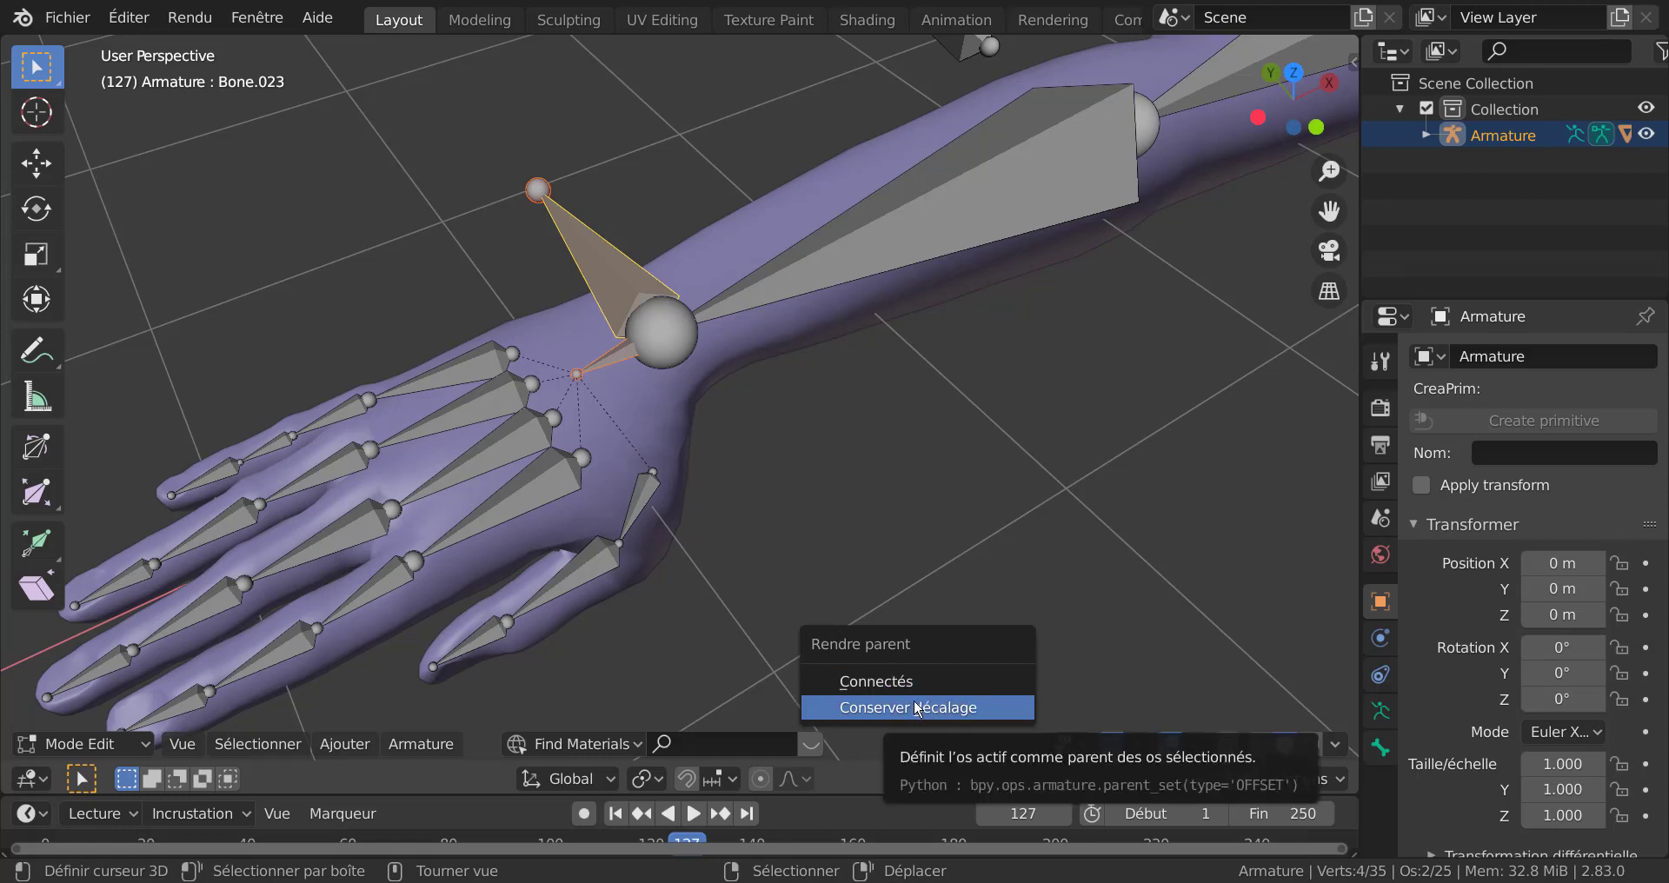
left_click(914, 711)
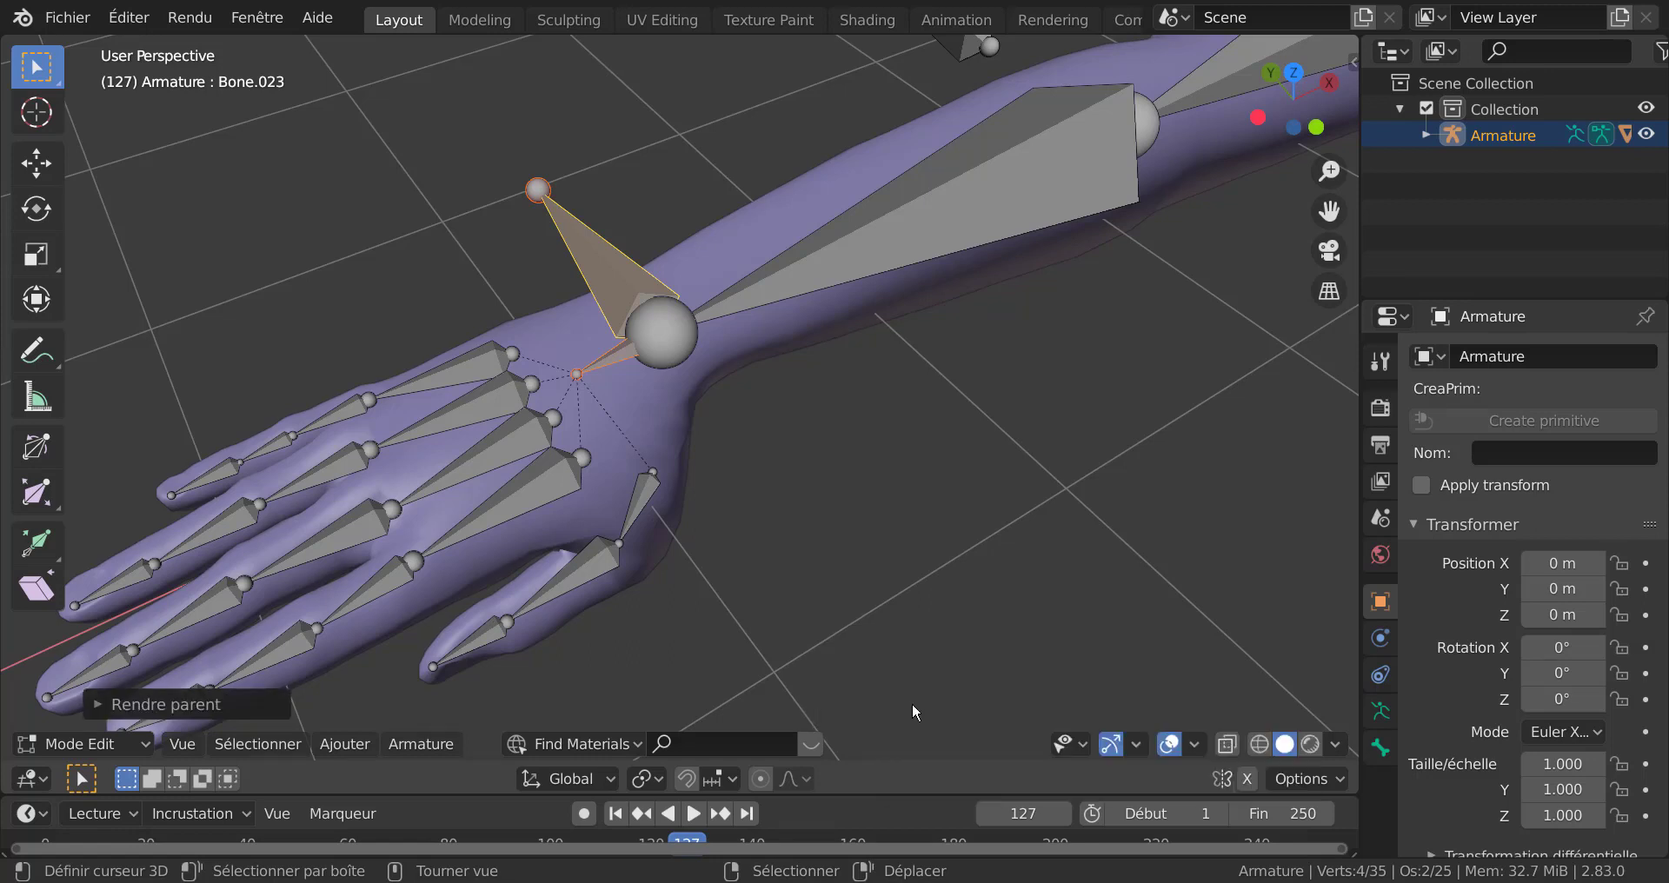
Step: Leave Edit mode and return the armature to Pose mode
key("Tab")
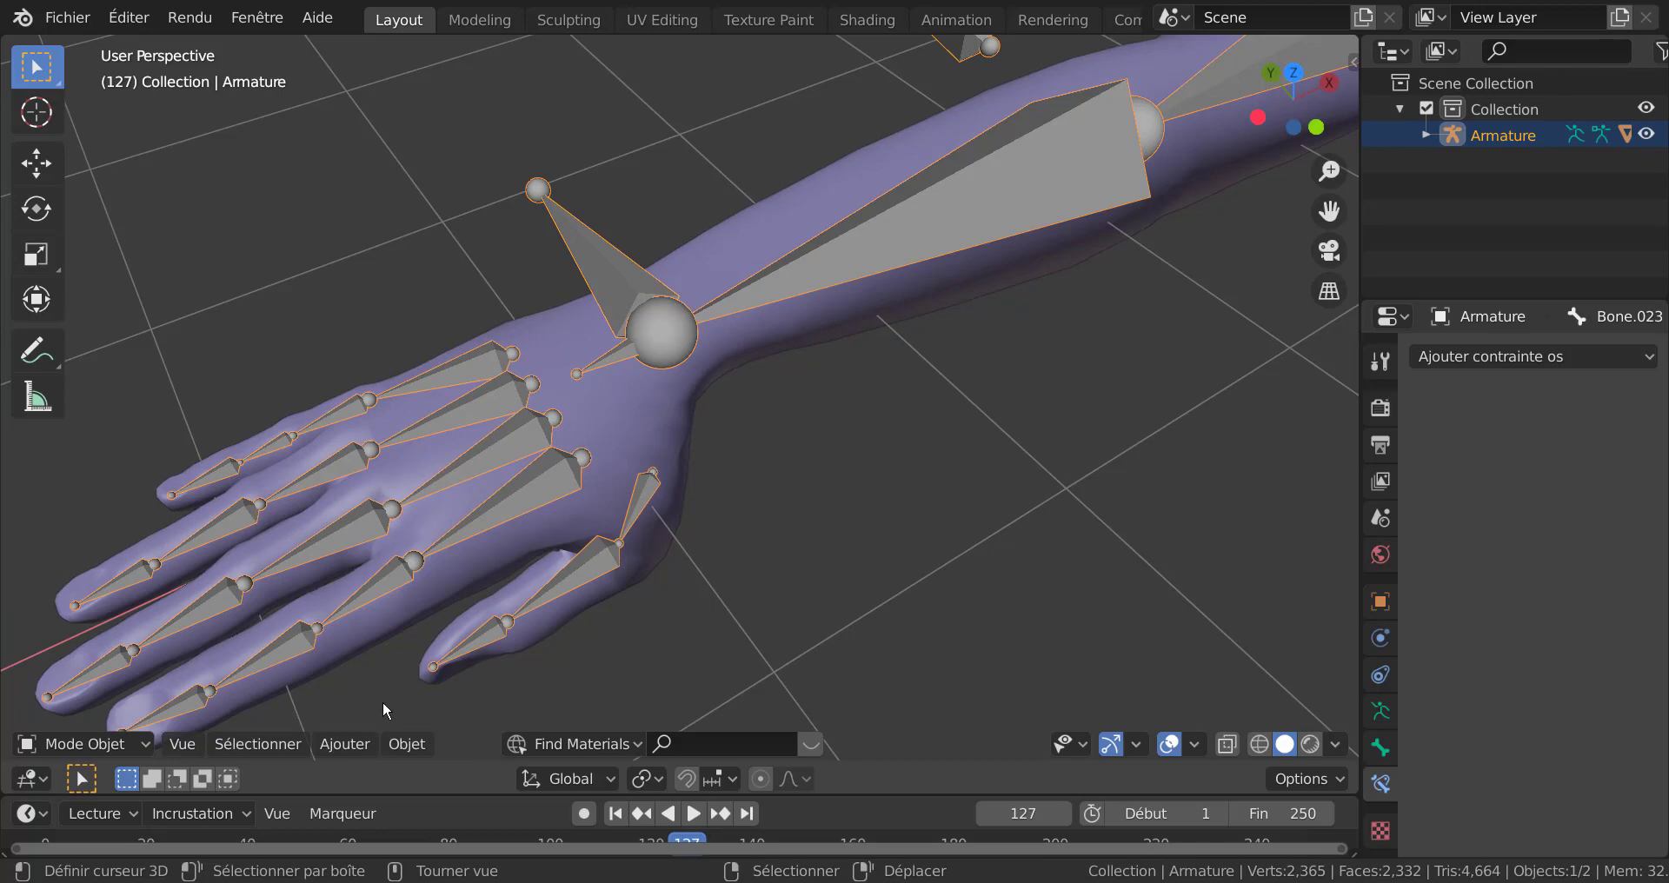
left_click(95, 741)
left_click(100, 660)
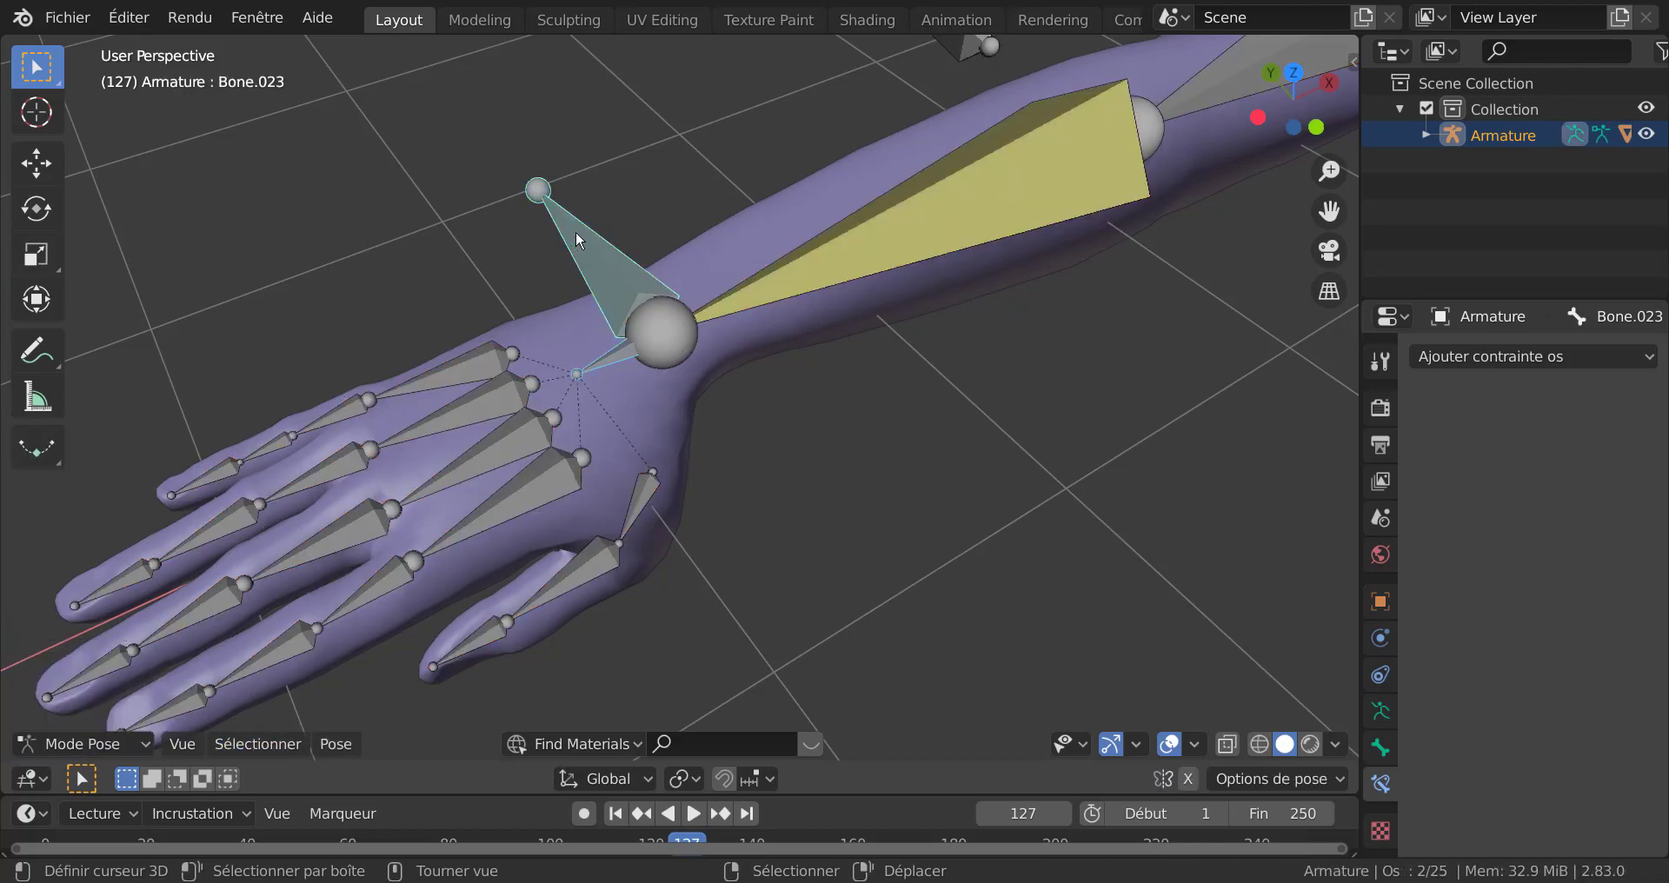
Step: Try moving the wrist control bone and rotating it freely to test how the hand follows
key("g")
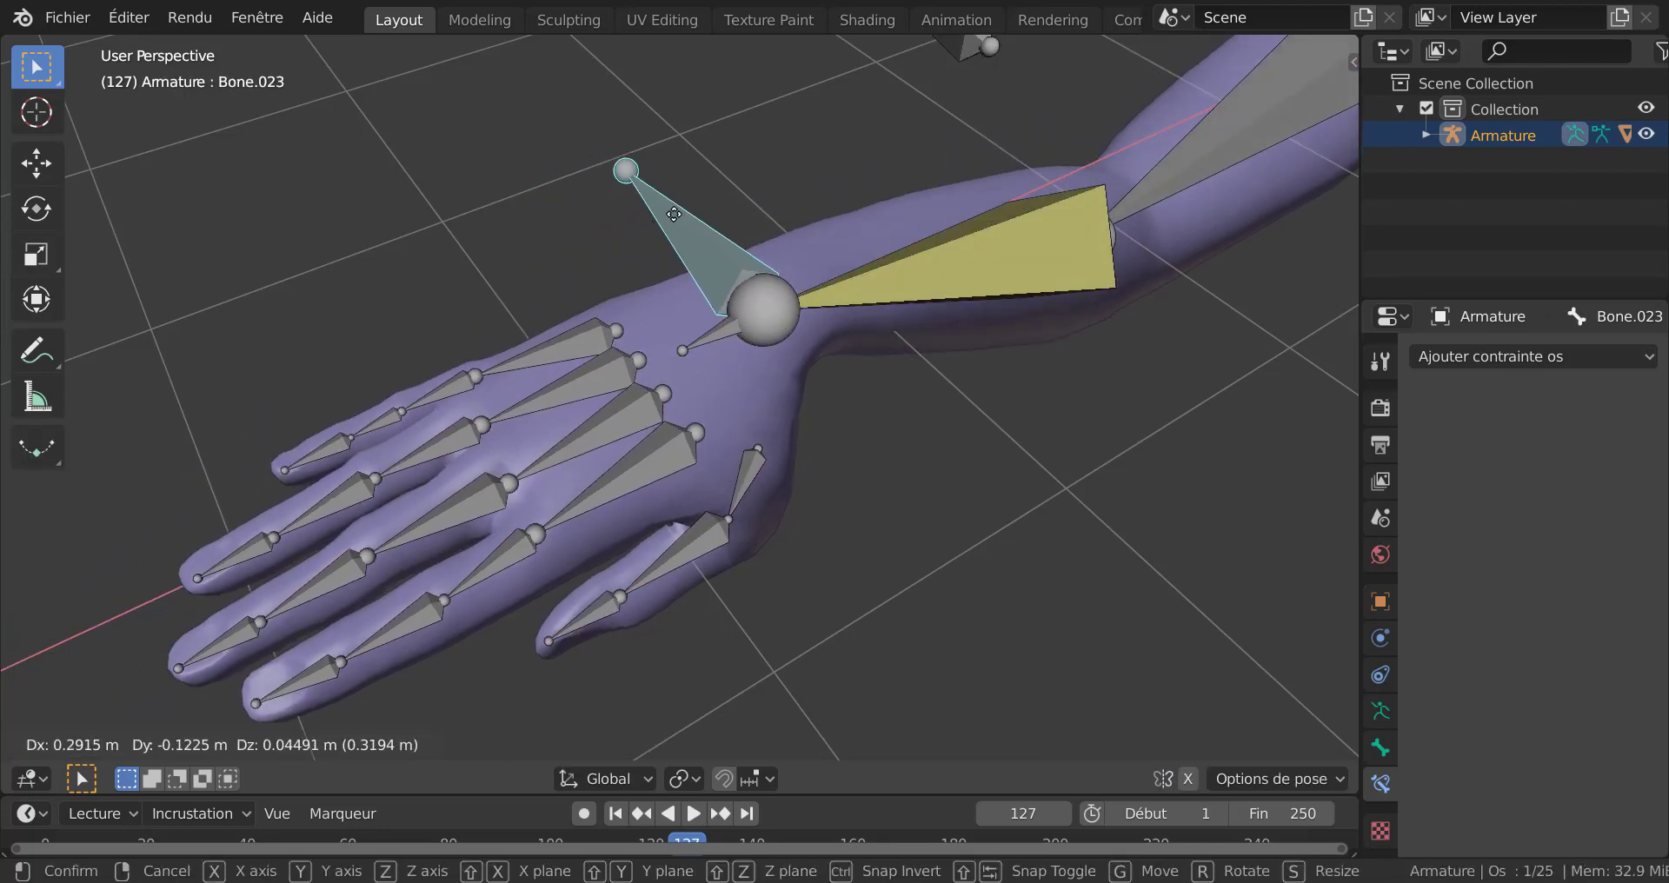
right_click(596, 191)
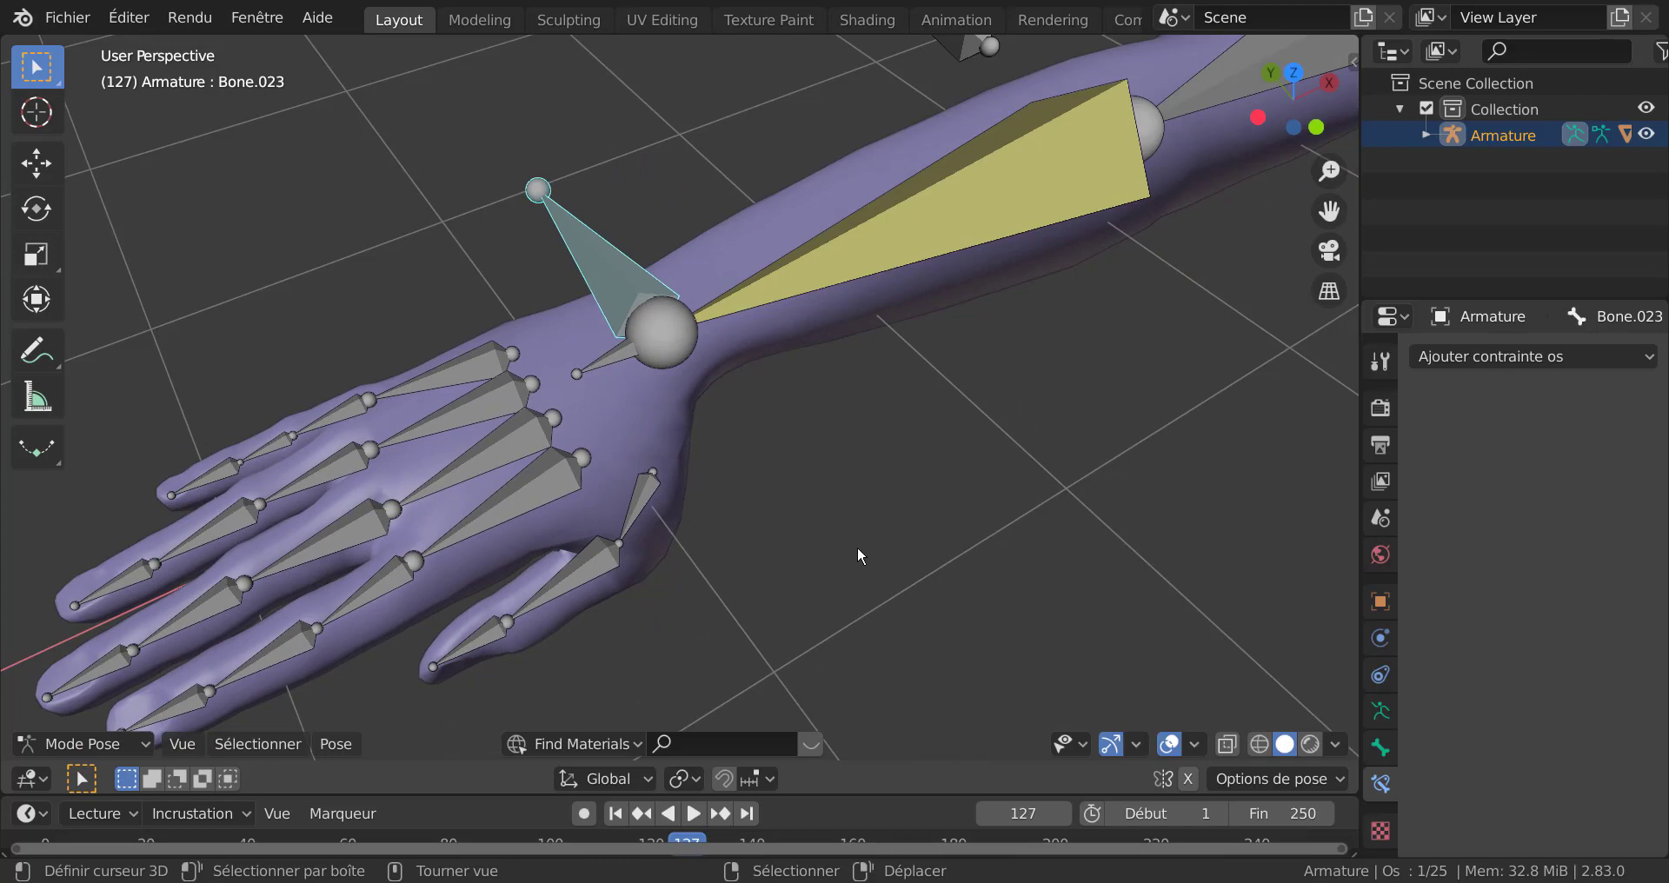
key("r")
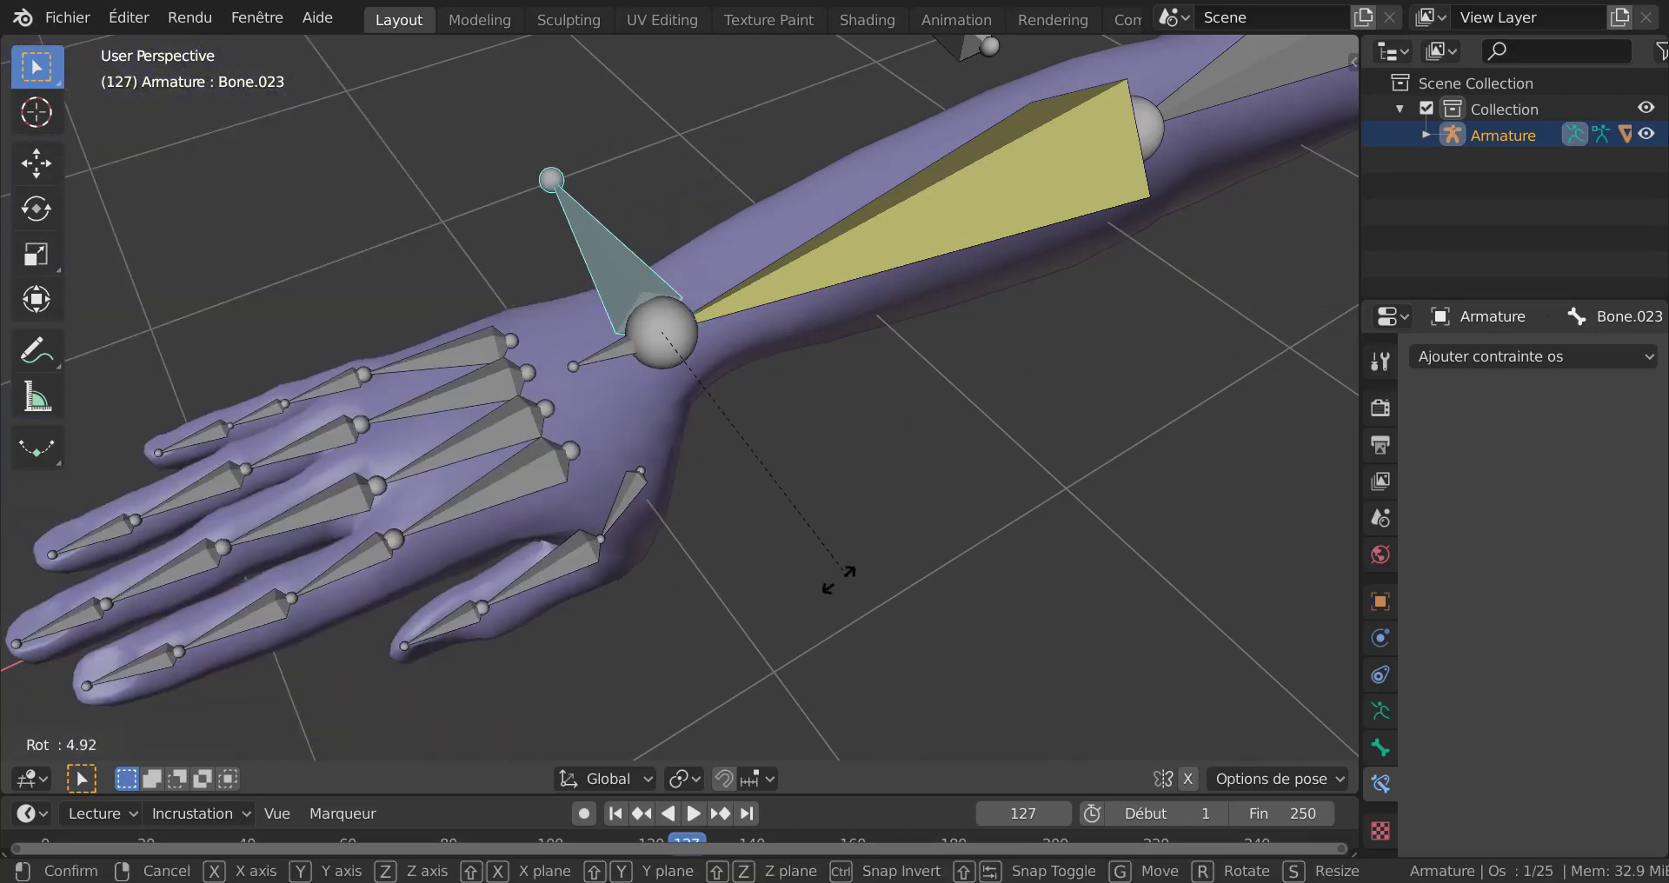
right_click(826, 592)
Step: Try rotating the wrist control bone around the global X axis
middle_click_drag(790, 635, 954, 566)
scroll(949, 557, "down", 4)
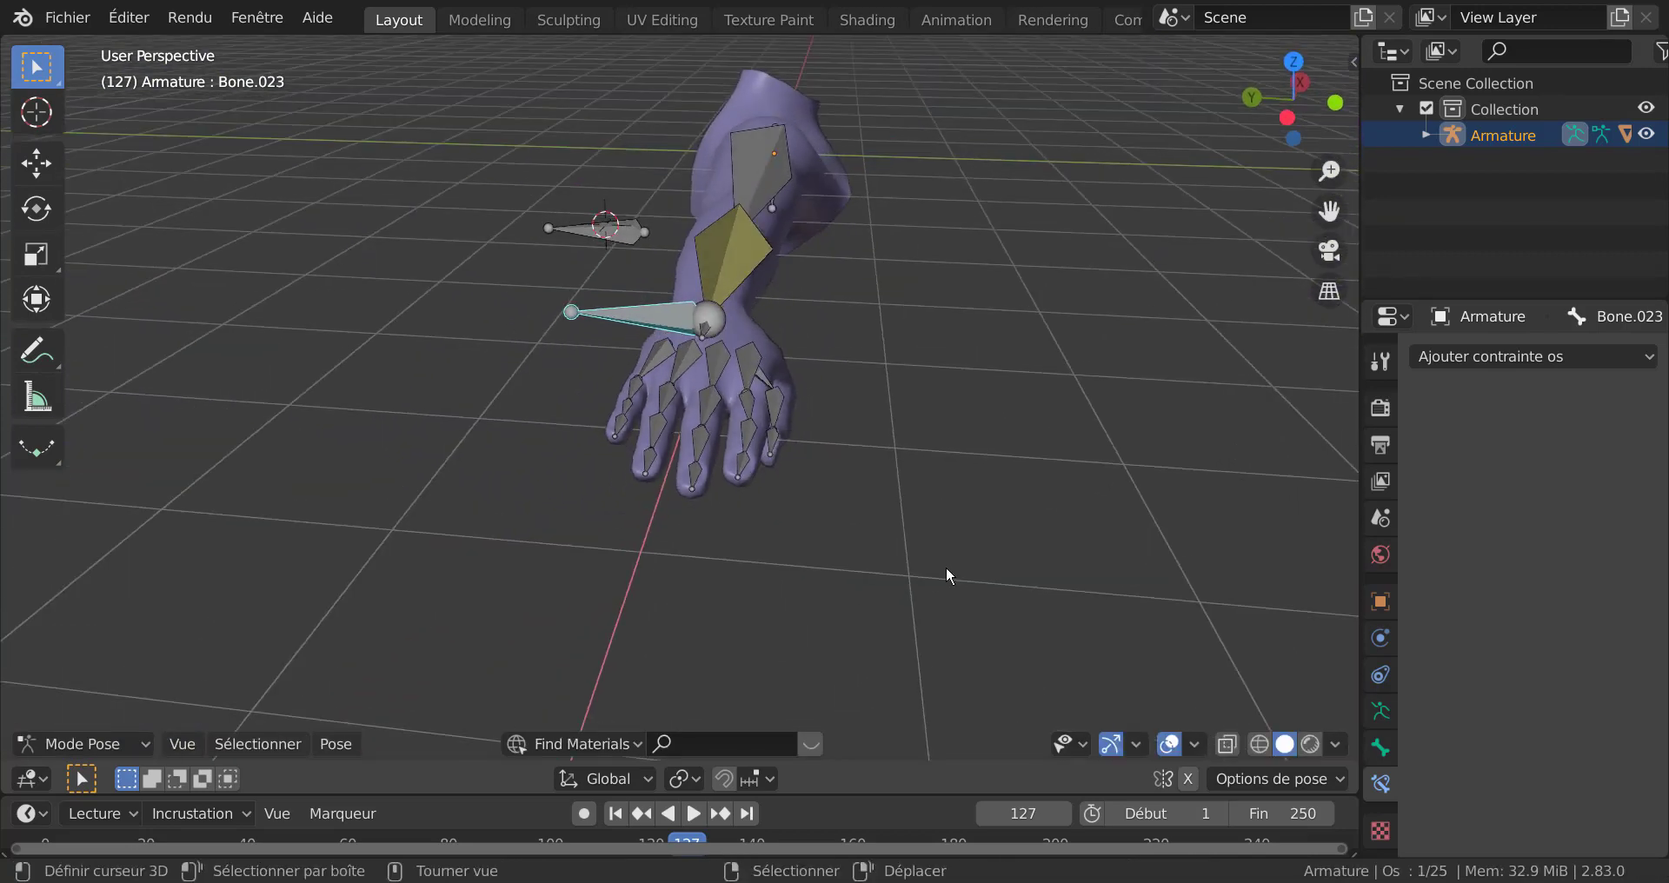
key("r")
key("x")
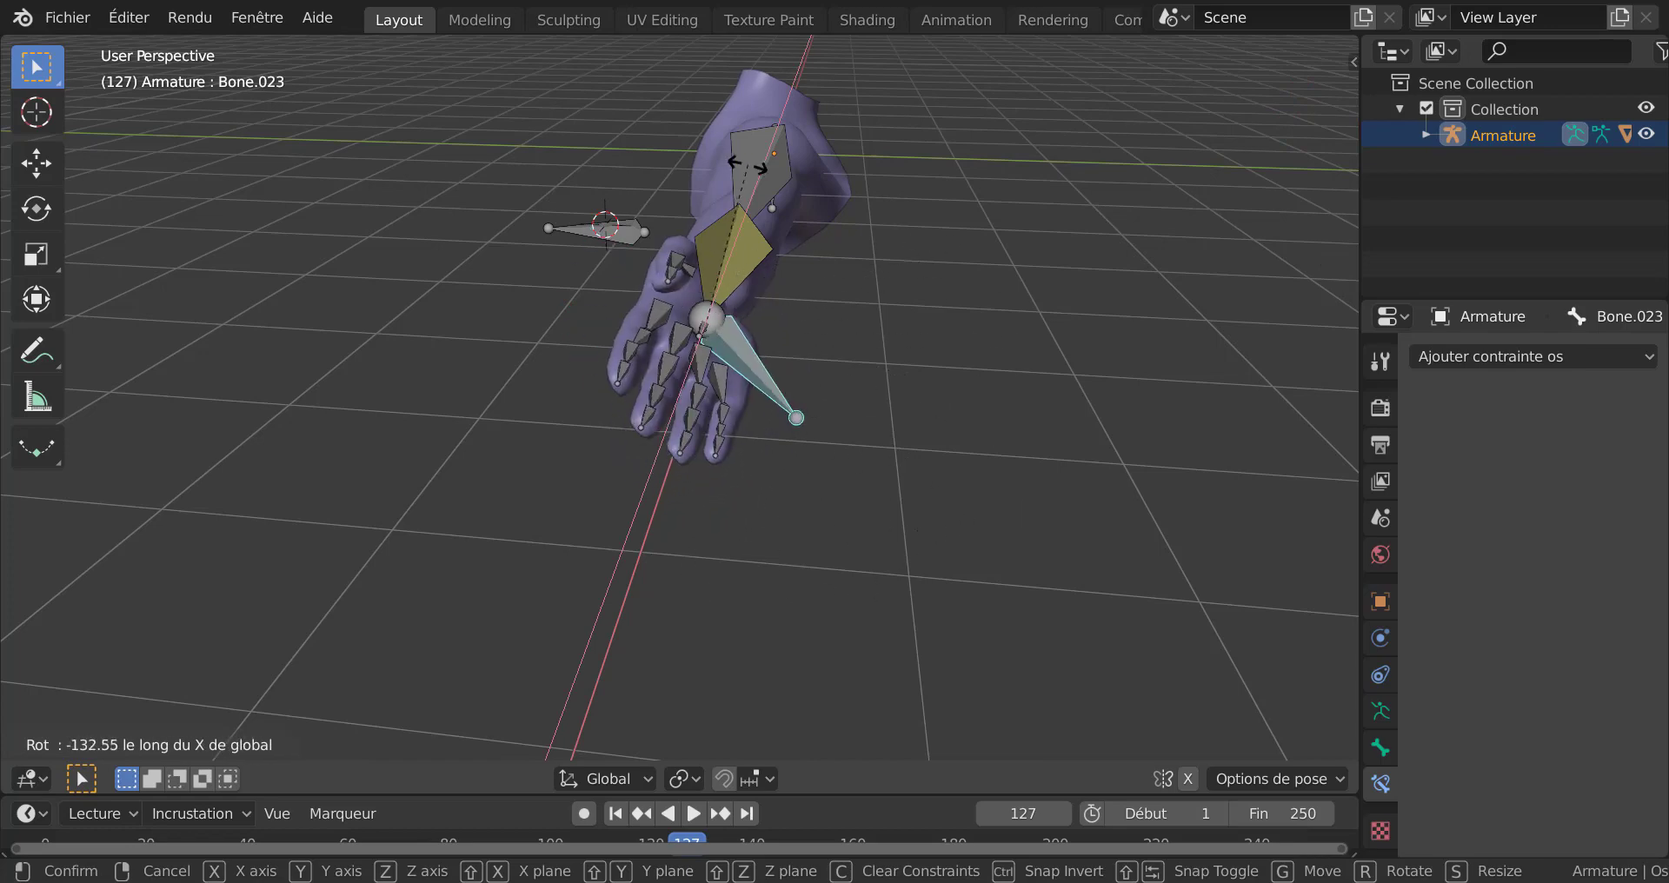
right_click(997, 475)
Step: Try moving the elbow control bone in different directions to test its effect on the elbow
middle_click_drag(996, 475, 323, 252)
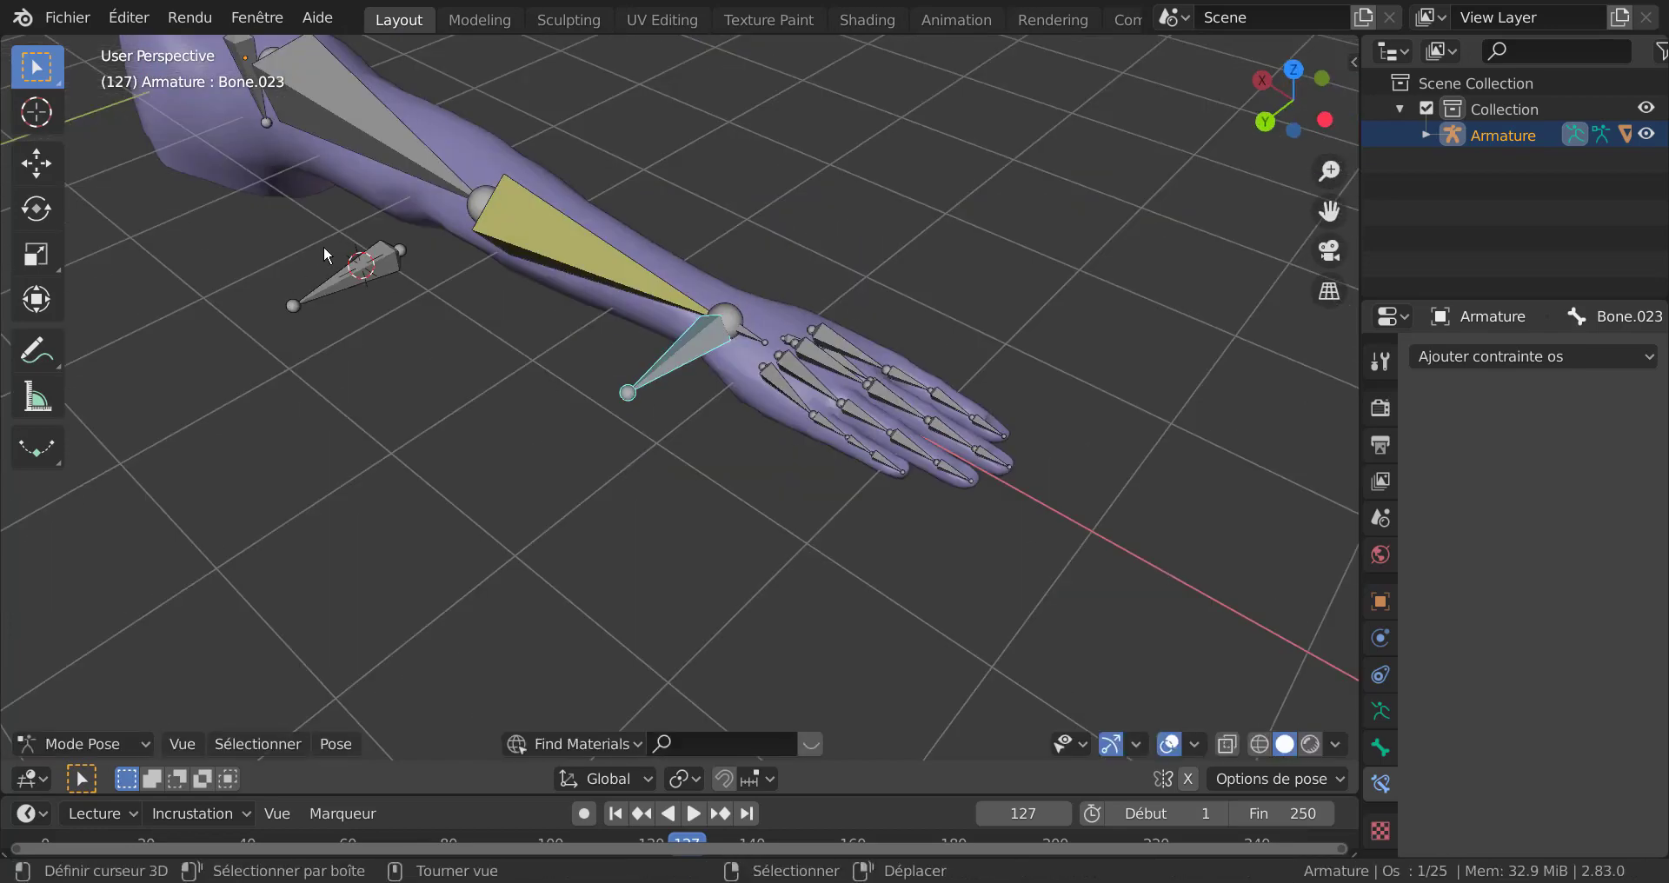
left_click(384, 270)
key("g")
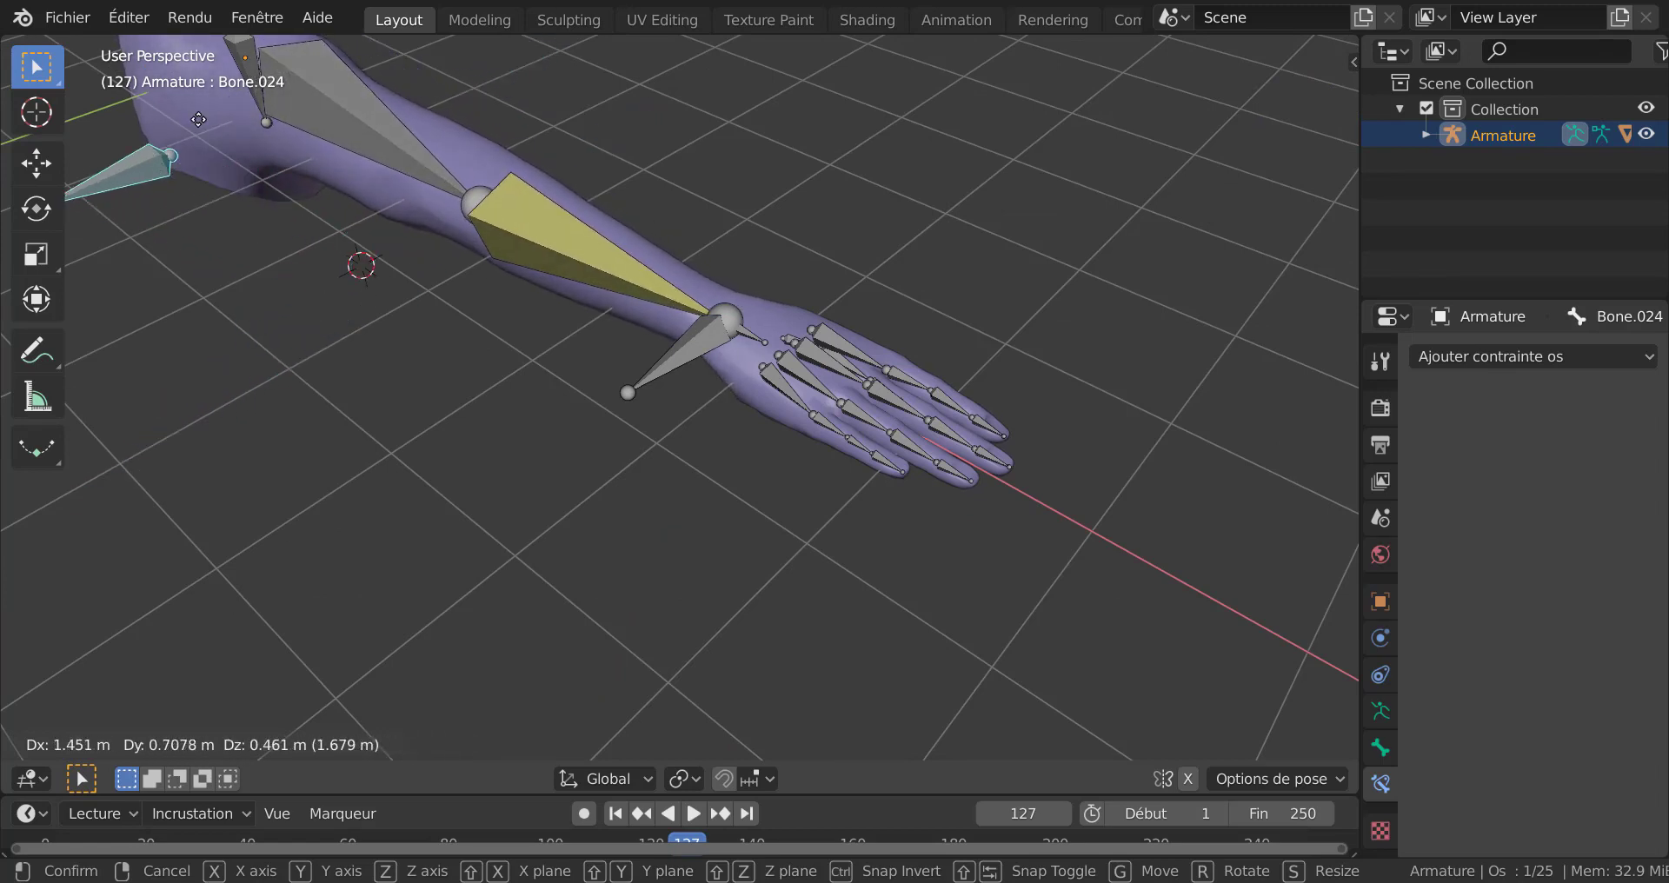
right_click(409, 337)
middle_click_drag(443, 339, 315, 384)
middle_click_drag(893, 201, 795, 370)
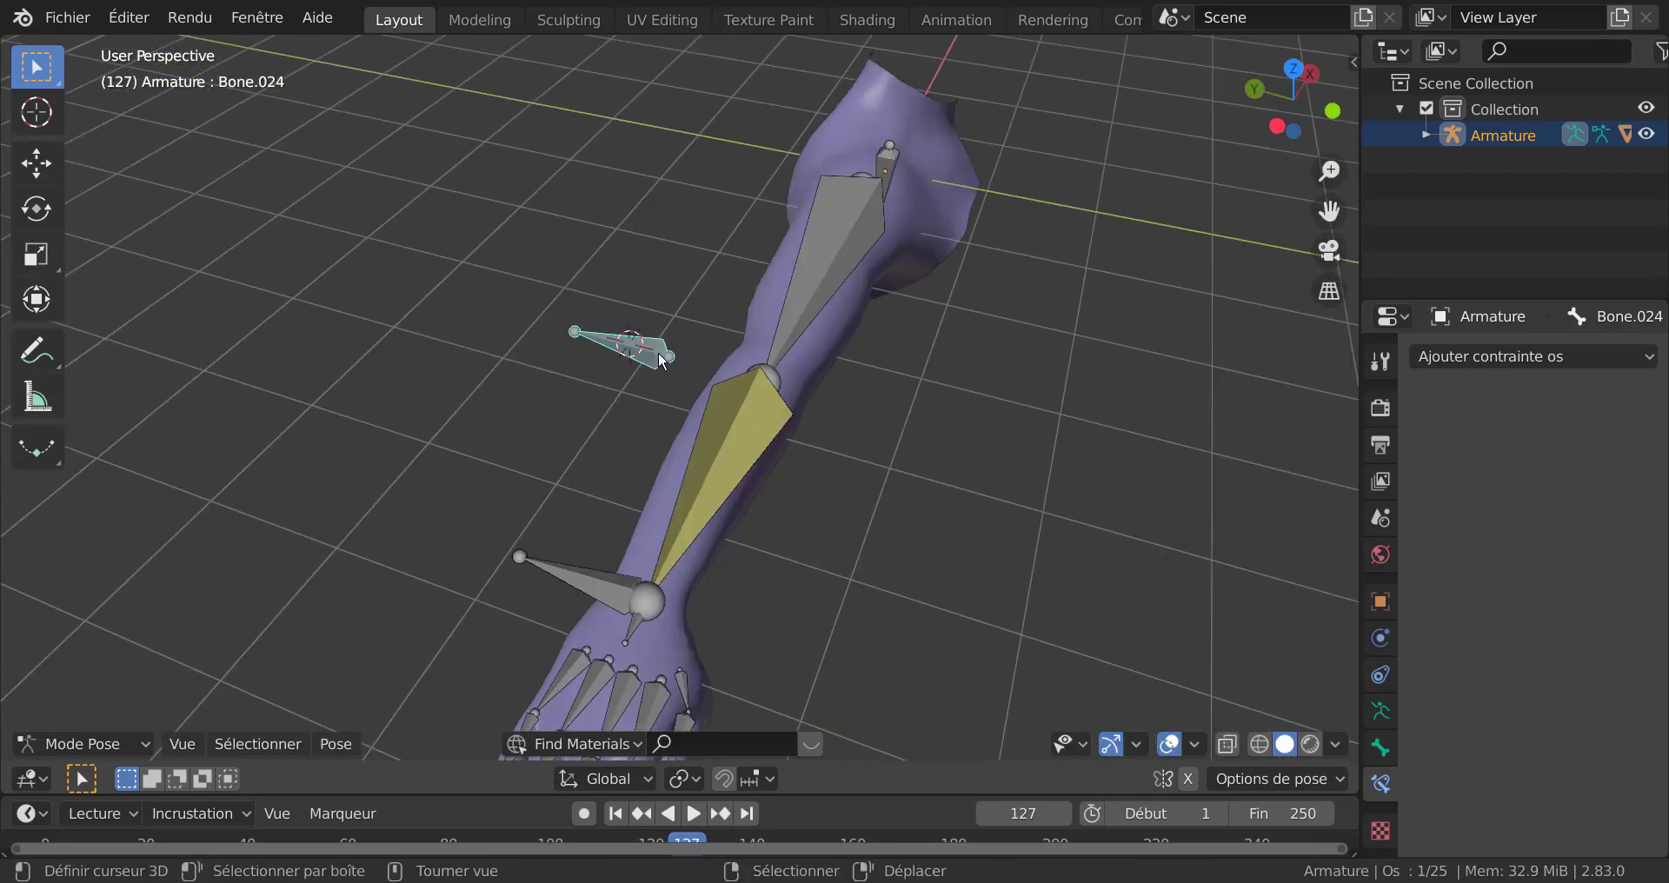
key("g")
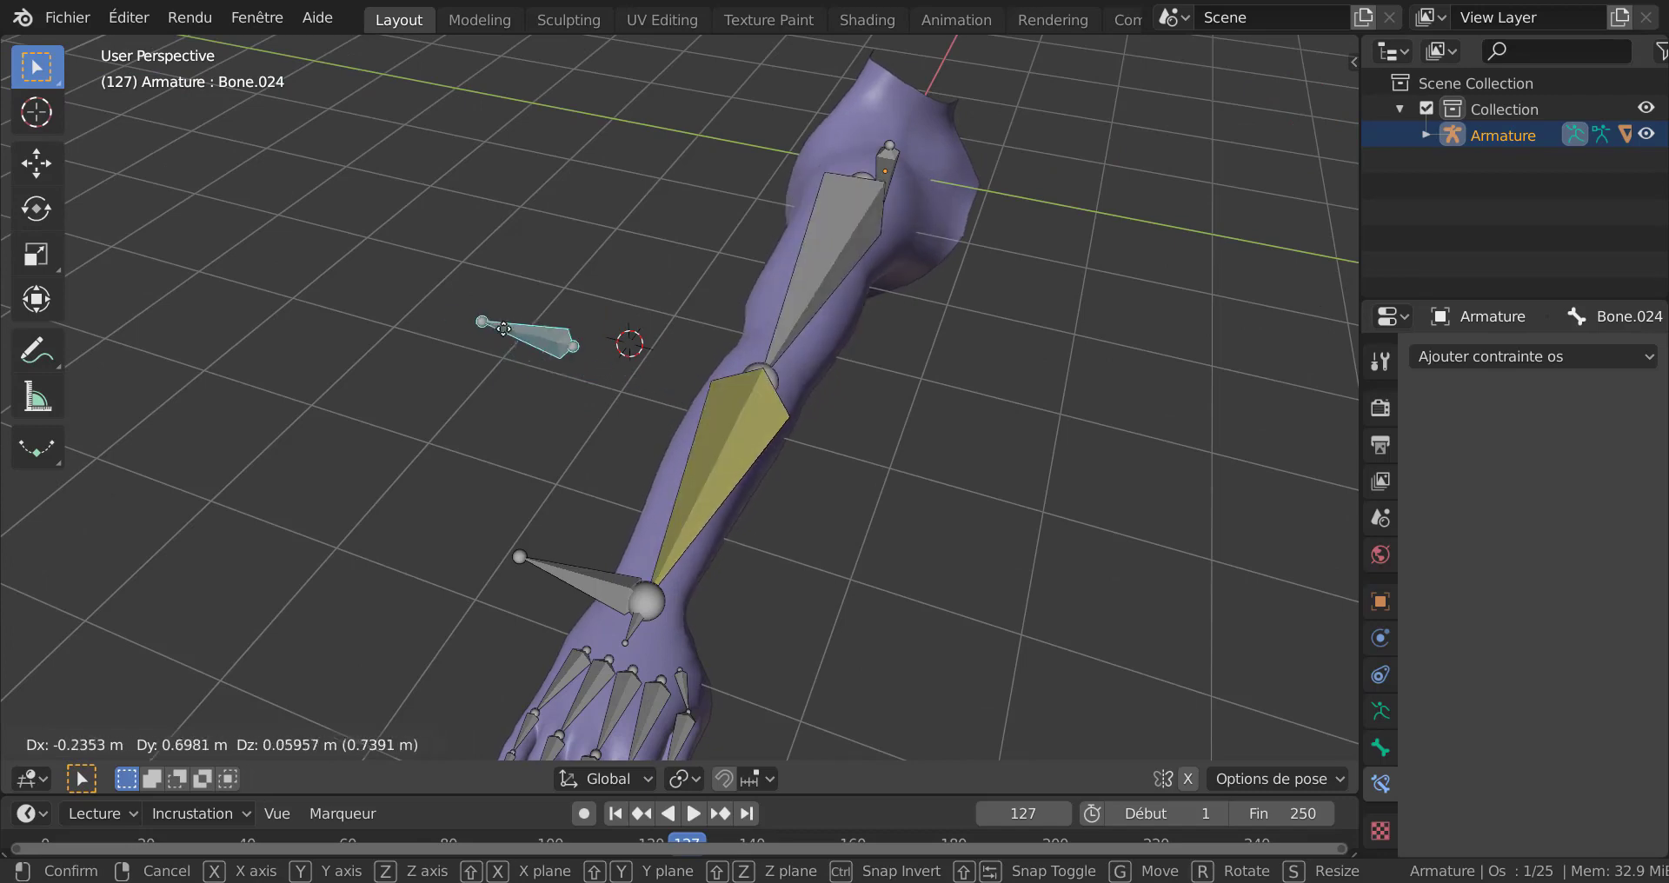
right_click(609, 431)
middle_click_drag(609, 431, 629, 494)
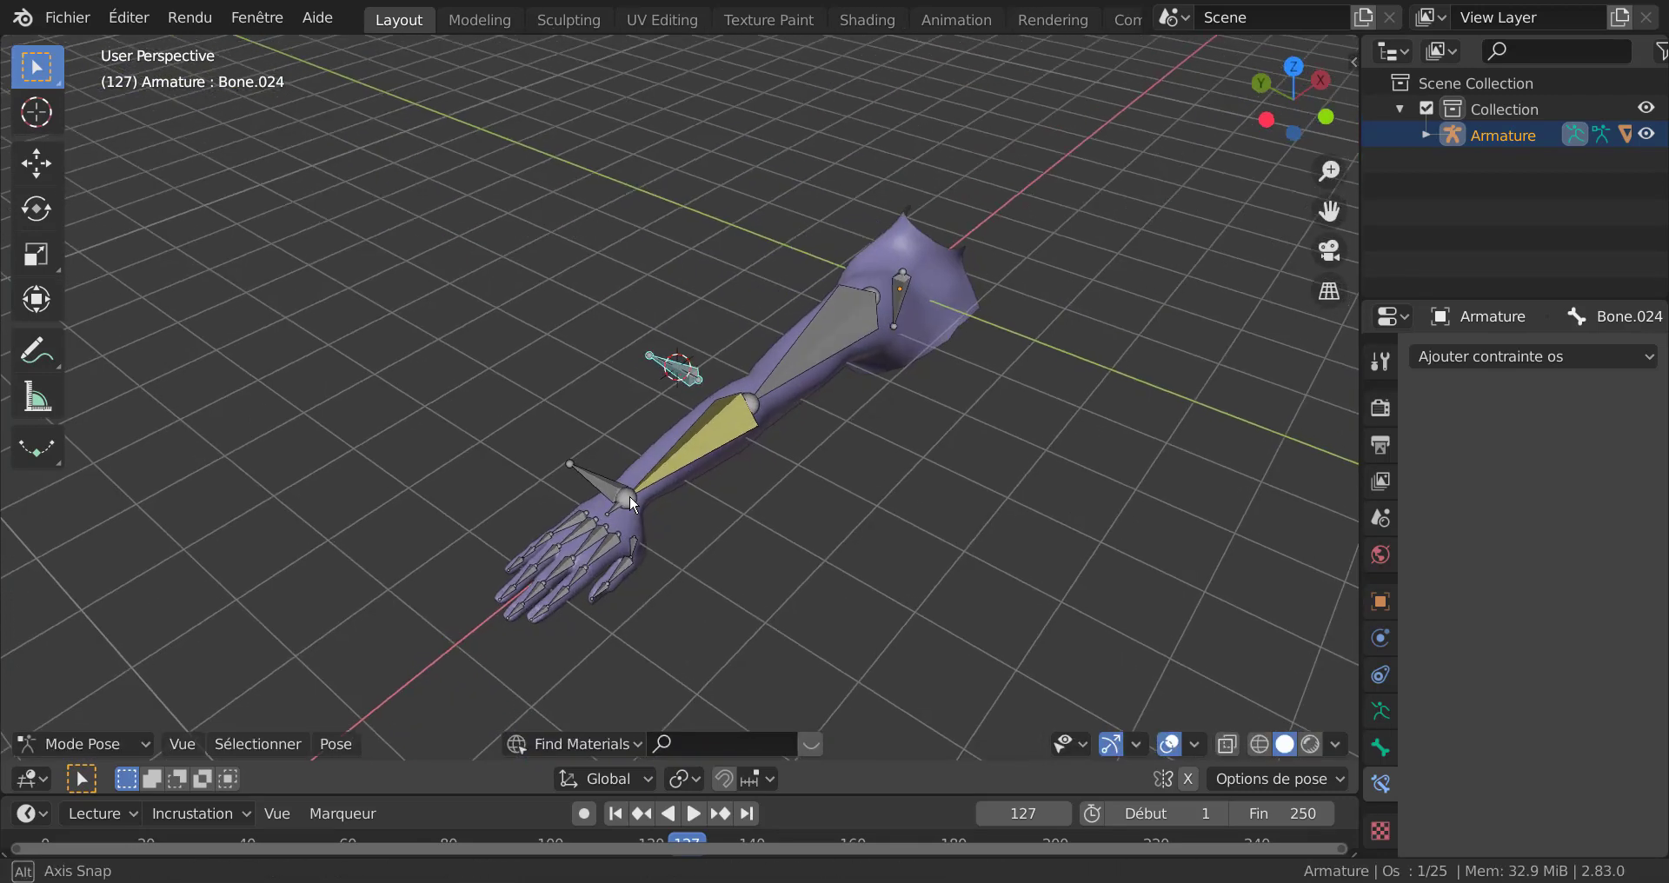
Step: Try sliding the wrist control bone along the global X axis toward the shoulder
left_click(605, 484)
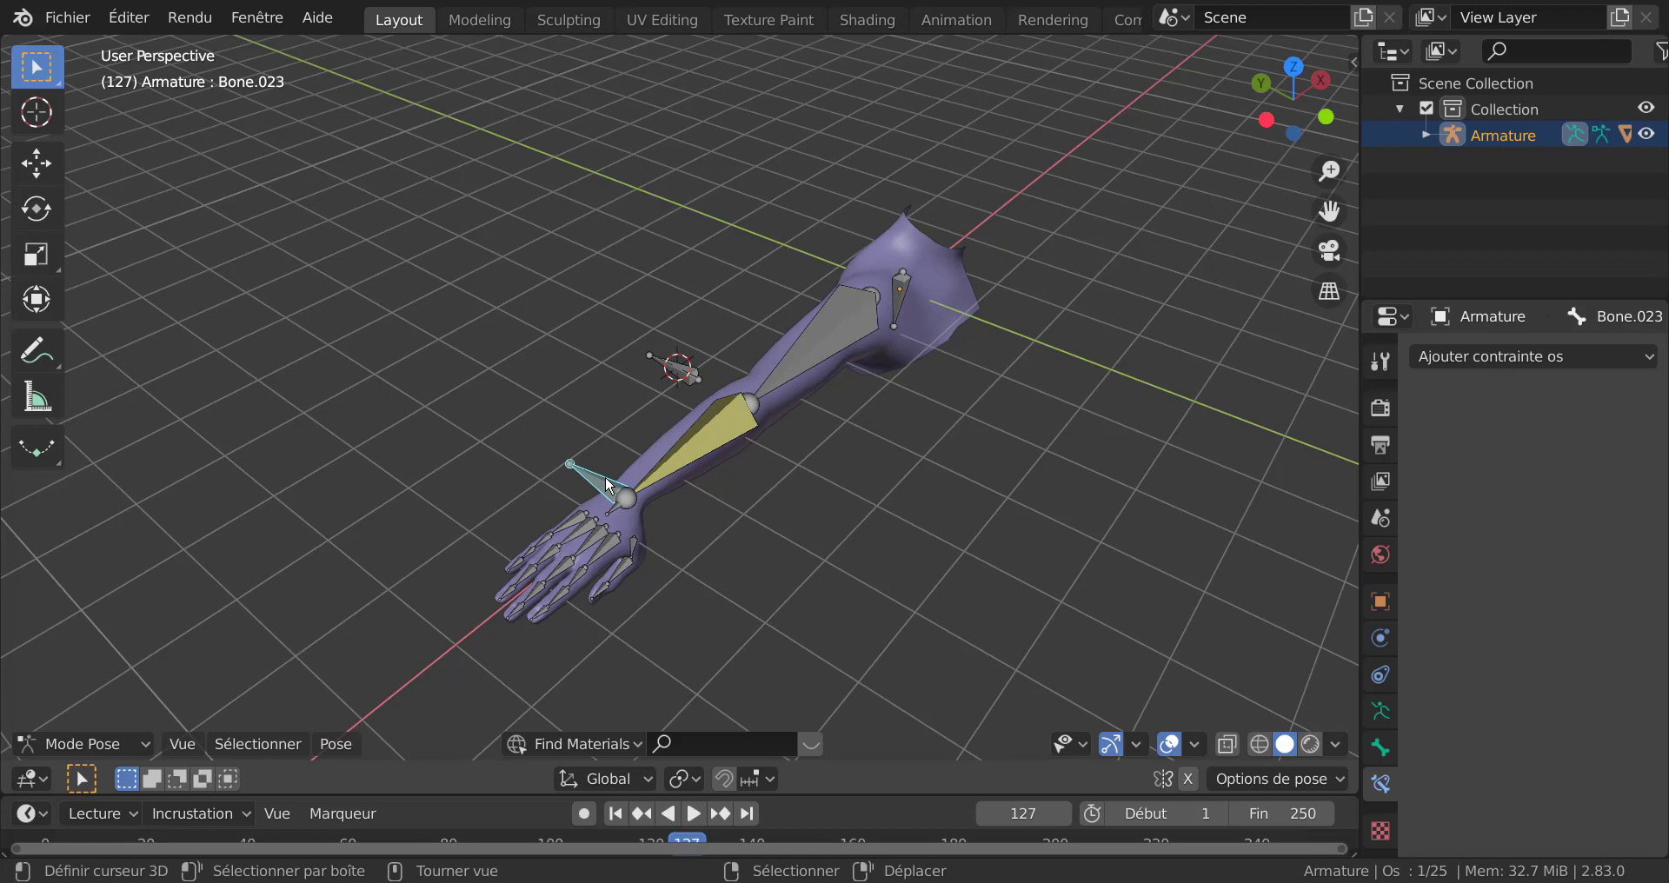
key("g")
key("x")
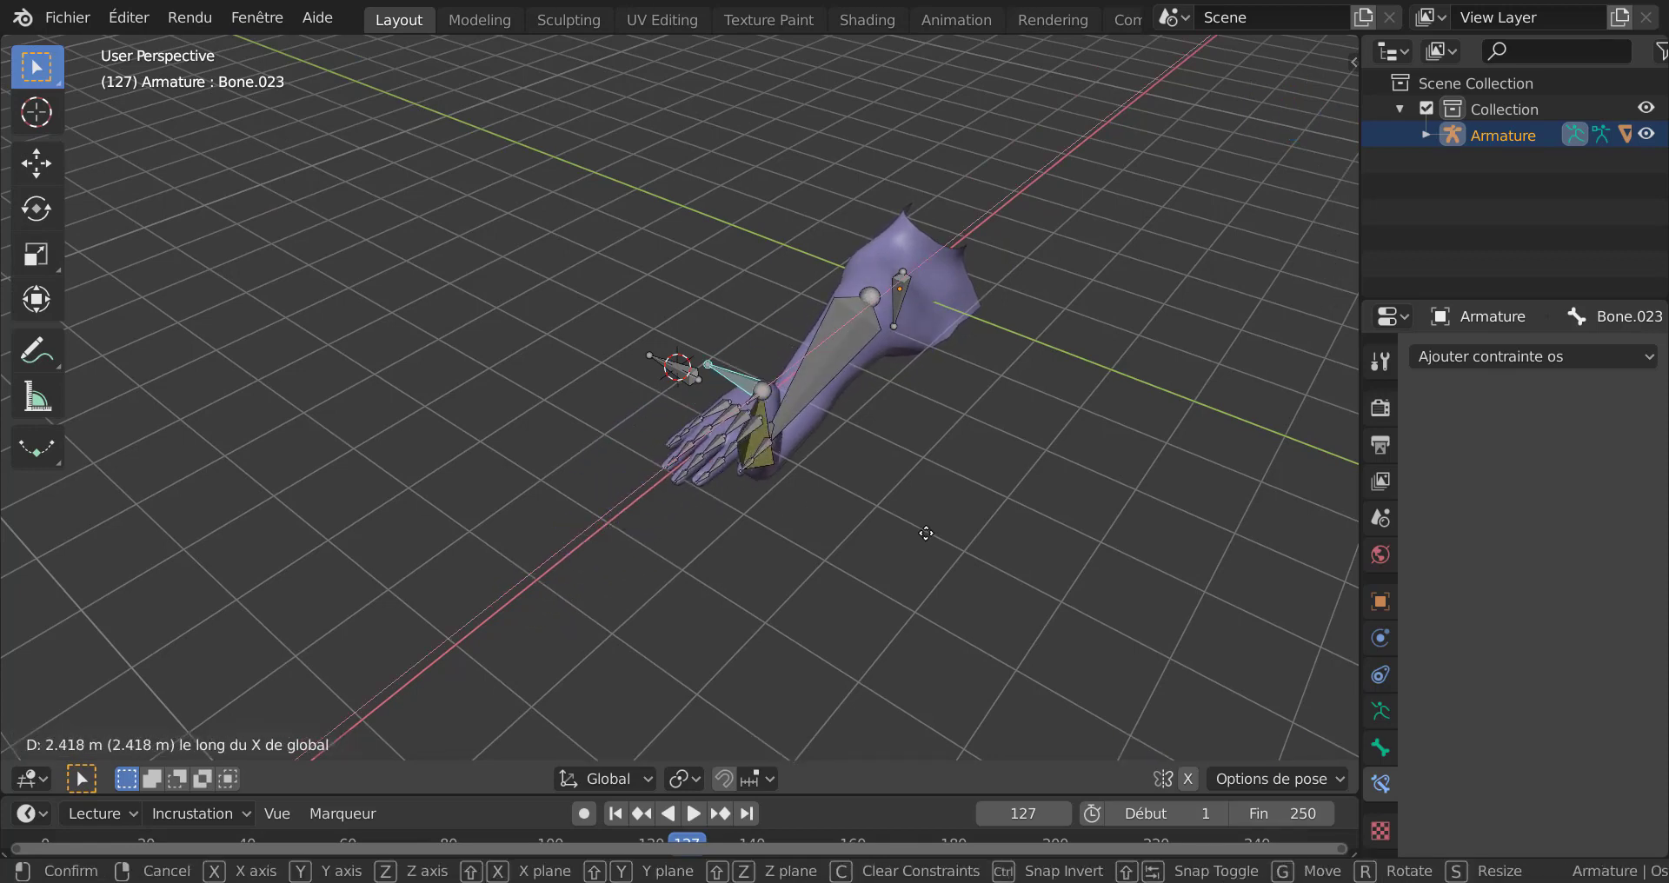
right_click(735, 510)
Step: Bend the arm by moving the wrist control bone inward, and rotate that bone to turn the hand
key("g")
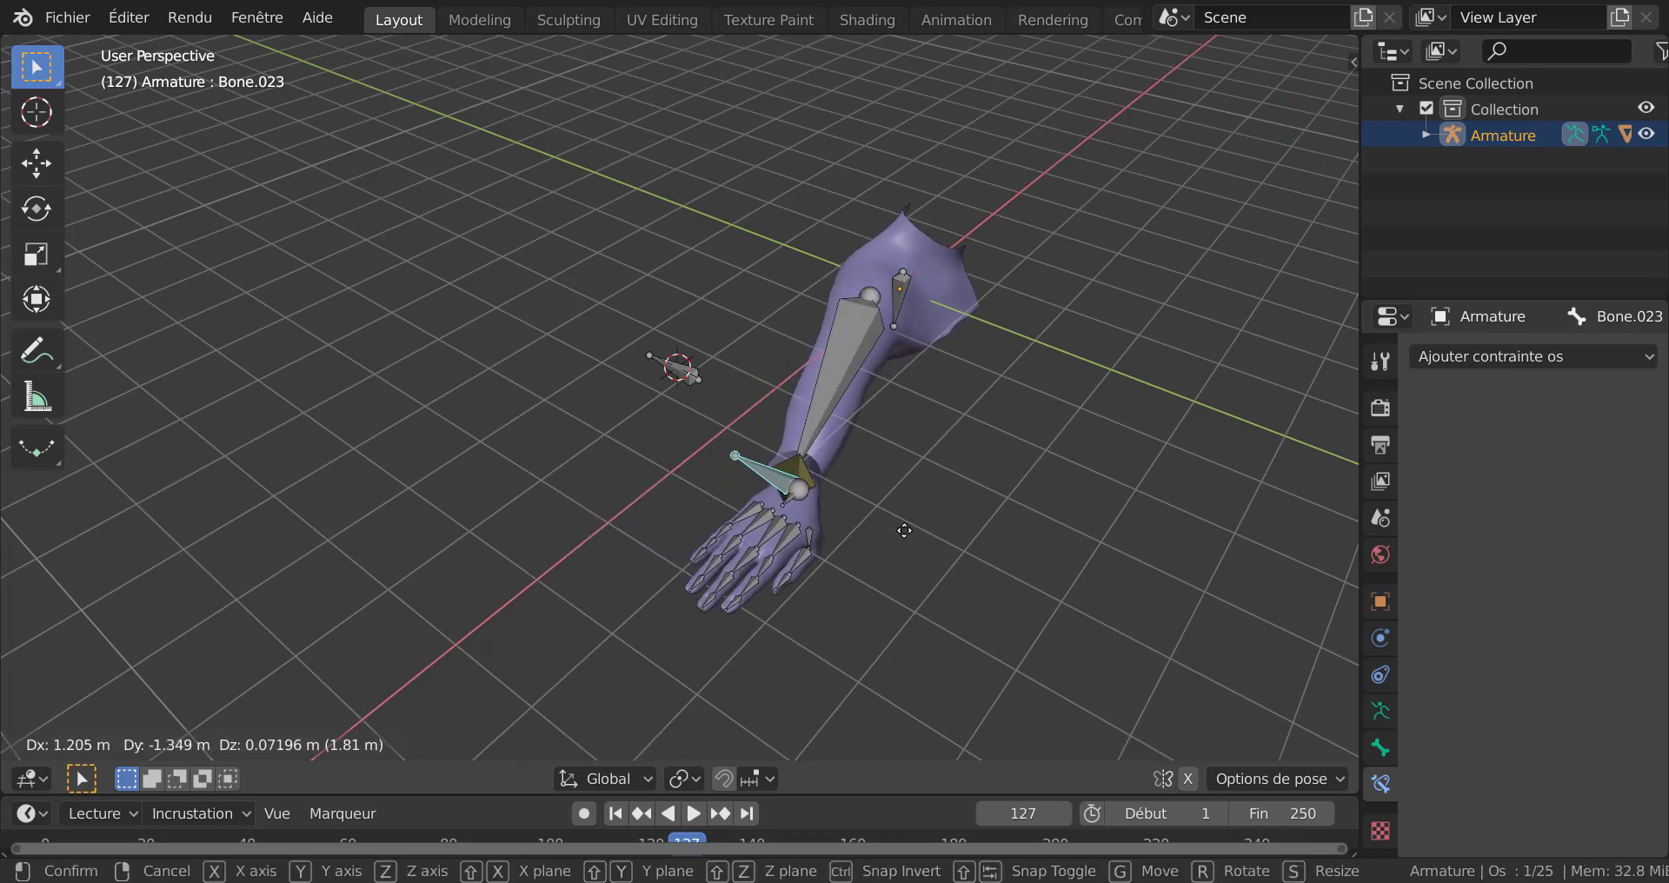
left_click(923, 513)
mouse_move(923, 514)
middle_mouse_down()
mouse_move(1121, 547)
mouse_move(1123, 522)
mouse_move(938, 530)
middle_mouse_up()
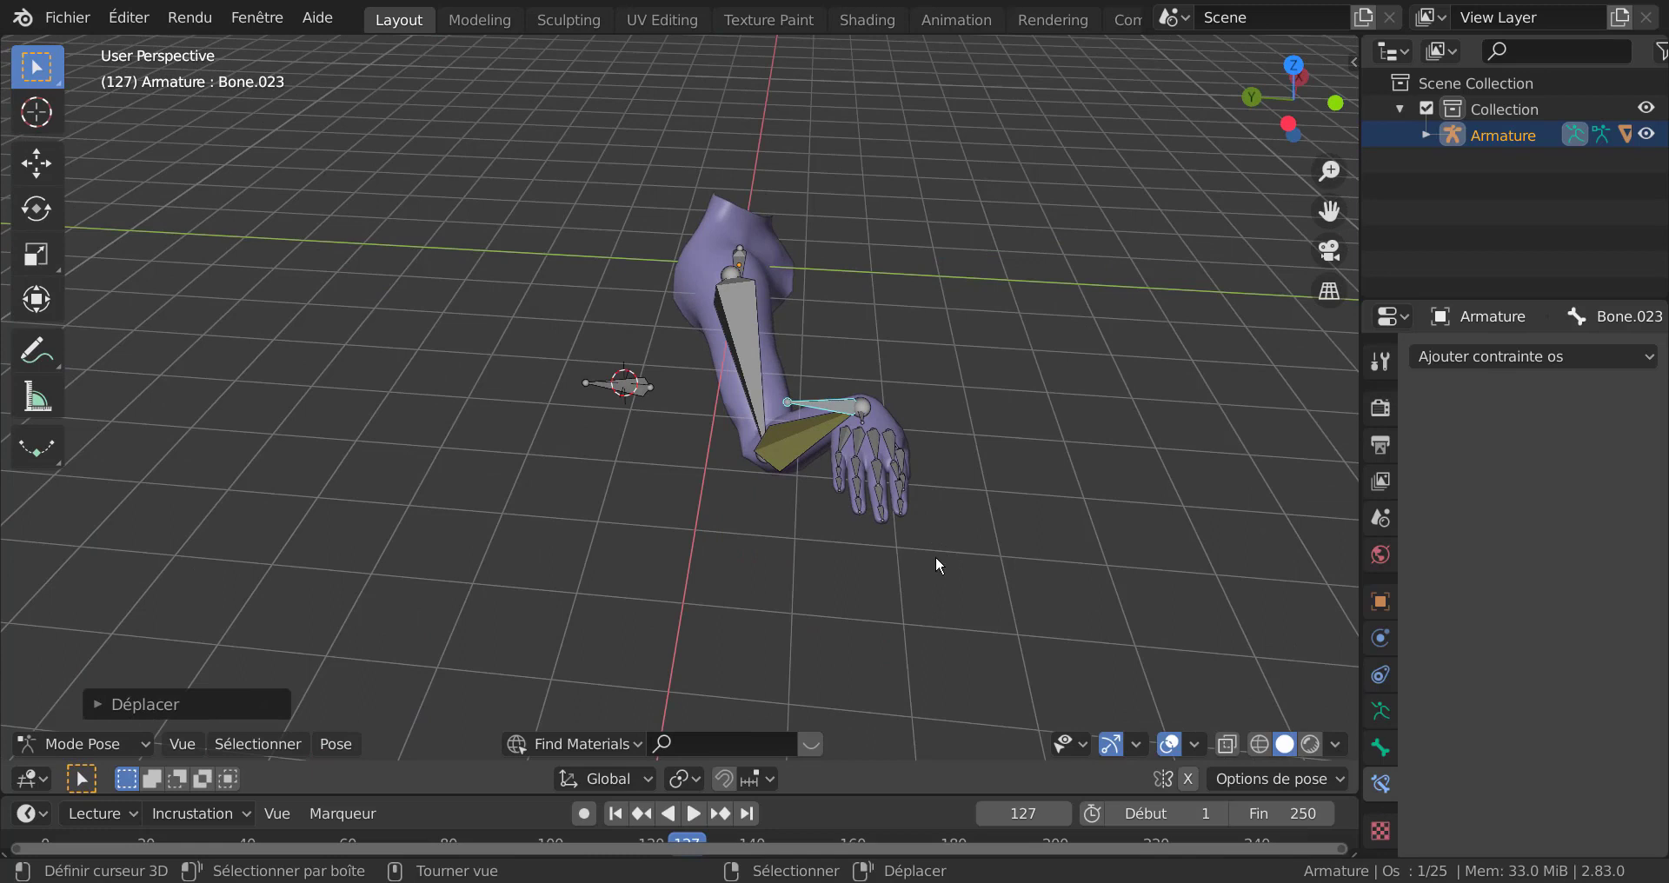
key("r")
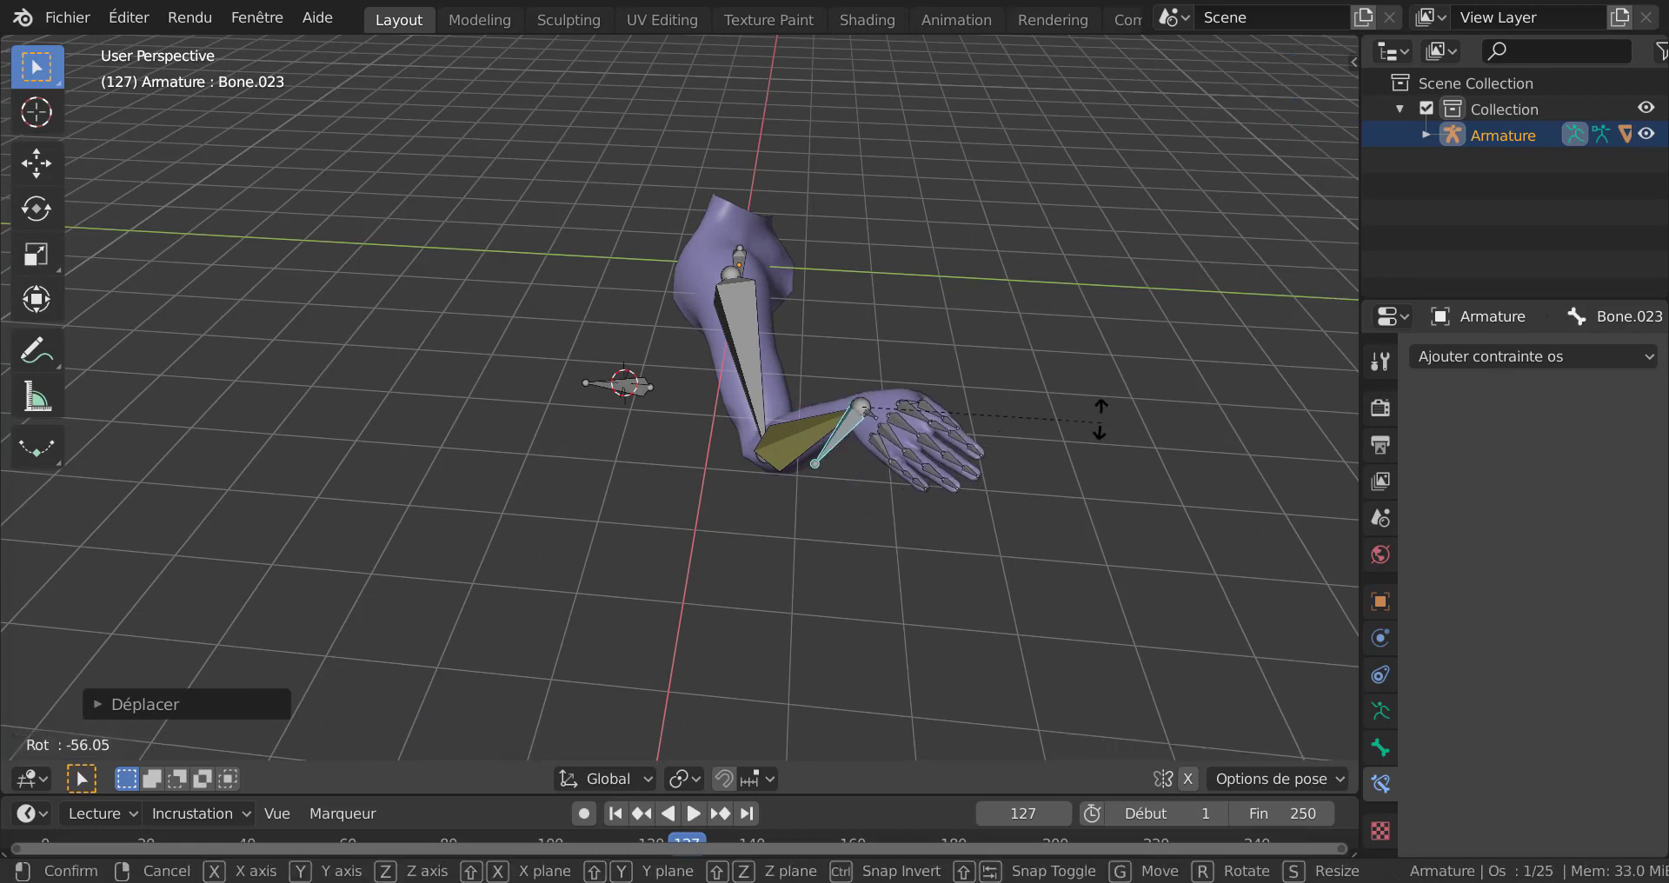
left_click(895, 247)
middle_click_drag(896, 247, 775, 529)
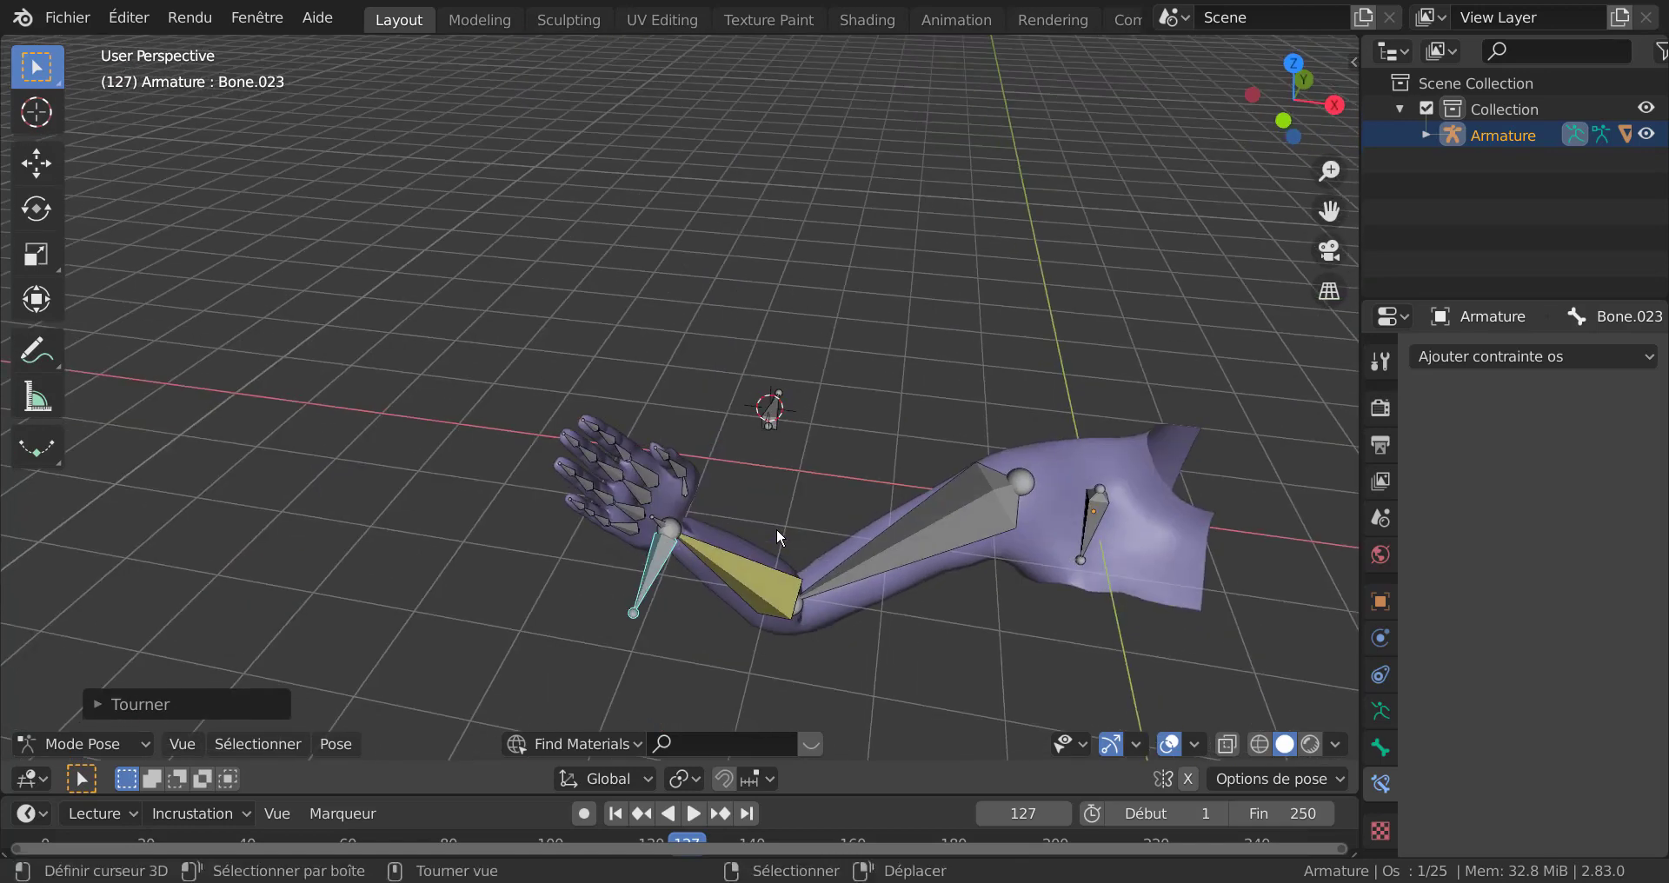
Step: Try bending the arm further by moving the wrist control bone closer to the shoulder
scroll(775, 529, "down", 3)
key("g")
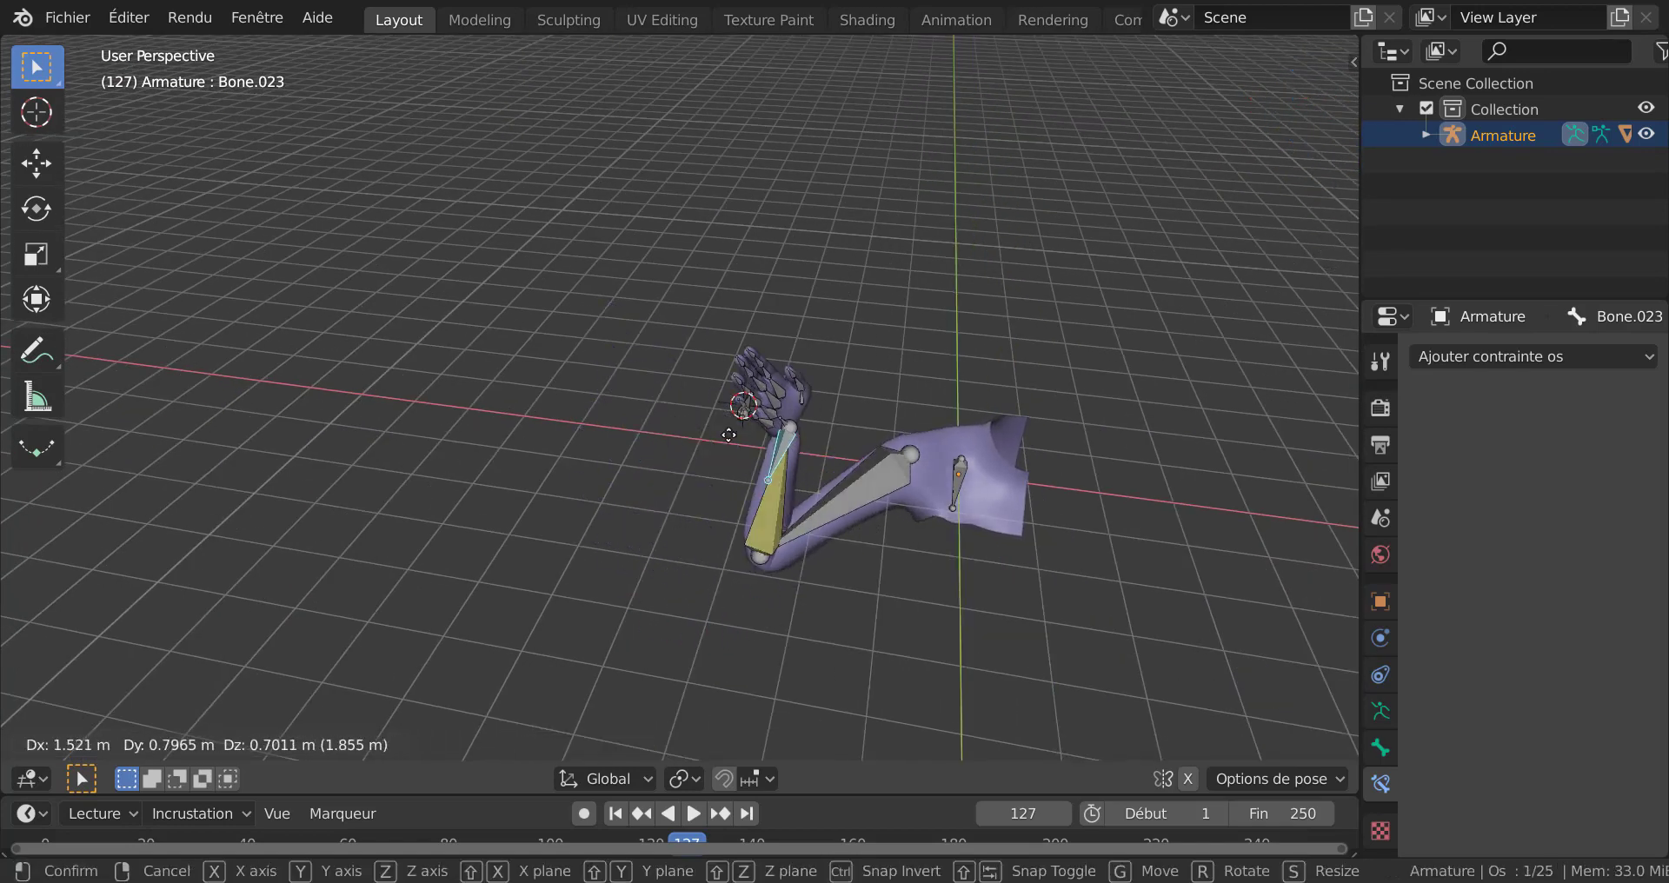
key("Escape")
scroll(740, 626, "up", 3)
middle_click_drag(740, 626, 894, 525, "shift")
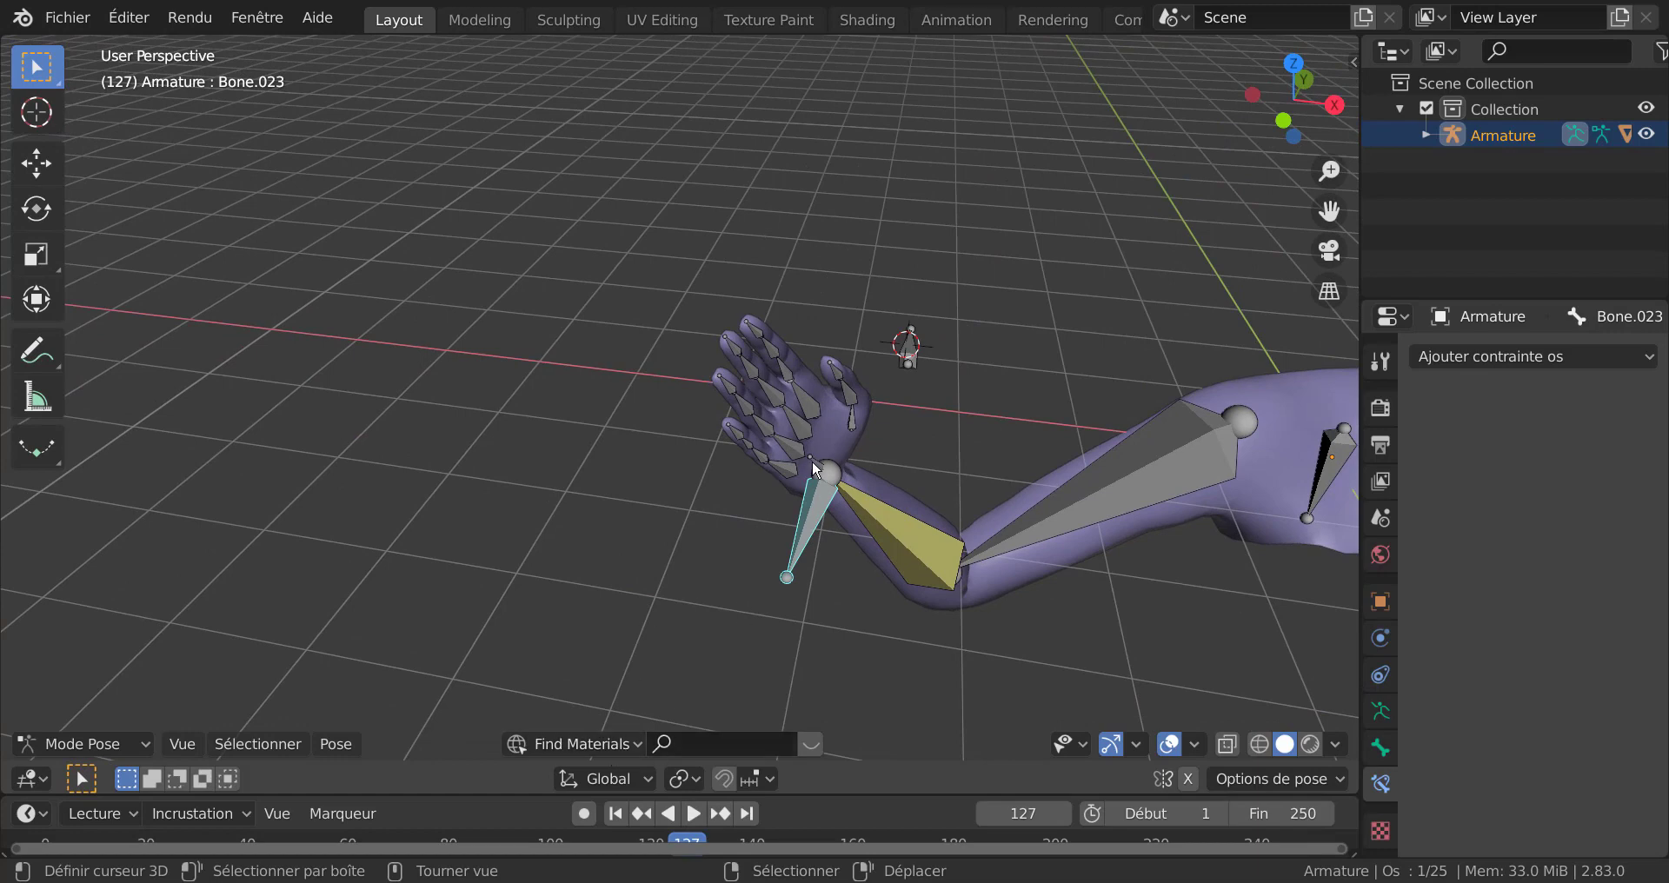
Step: Set the pivot point to Origines individuelles and add the hand and all finger bones to the wrist control bone selection
left_click(682, 779)
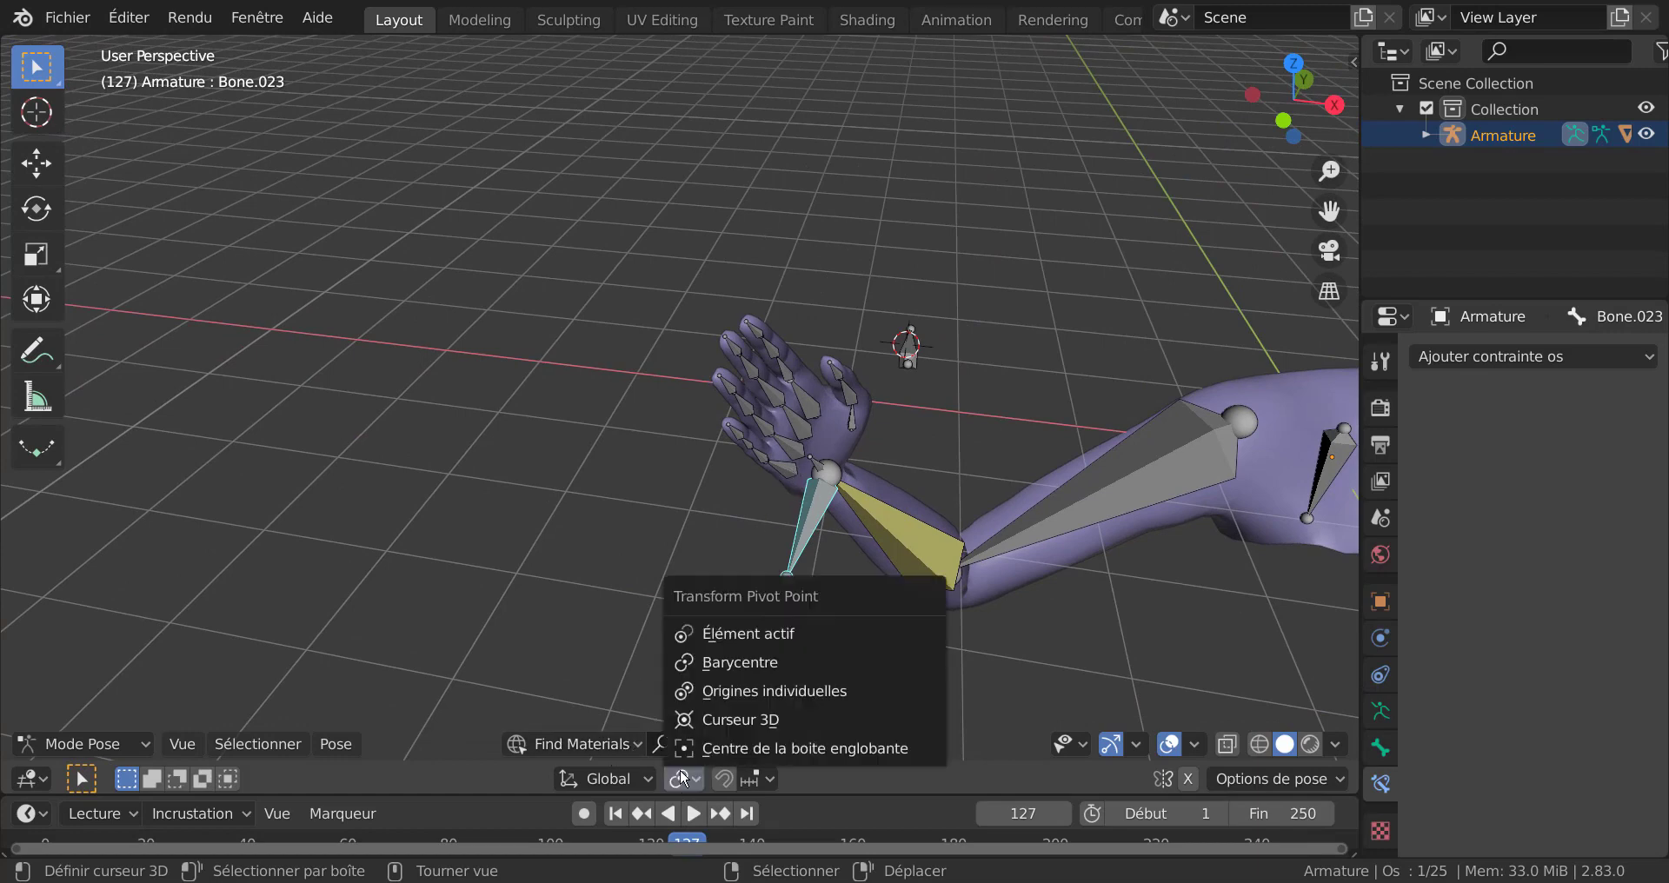
left_click(752, 691)
left_click(815, 458, "shift")
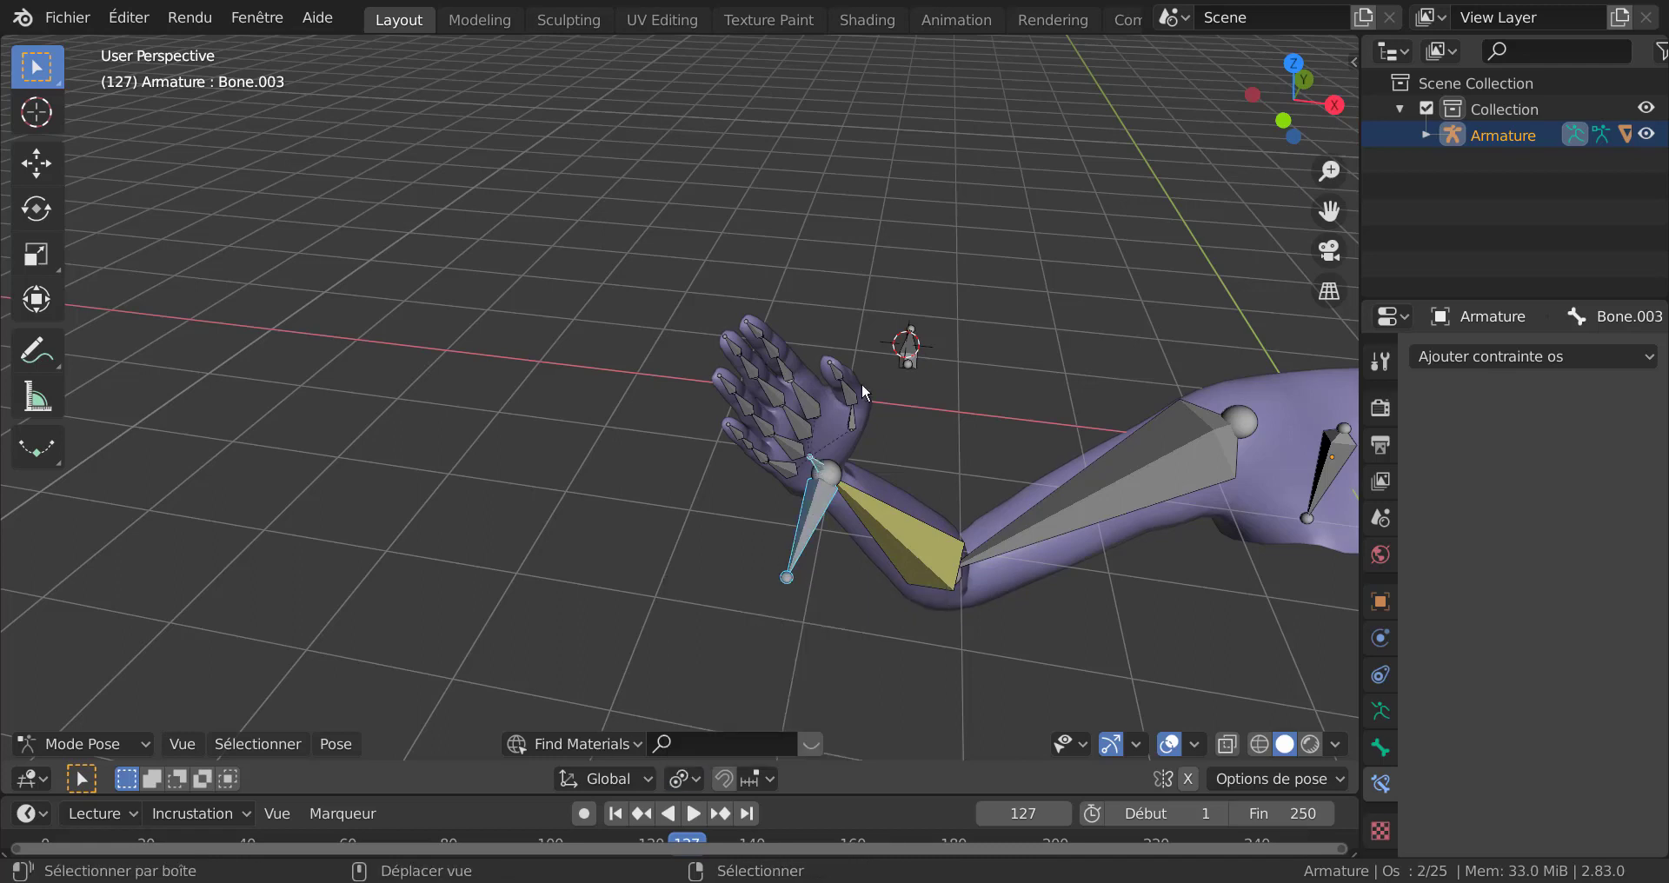
key("c")
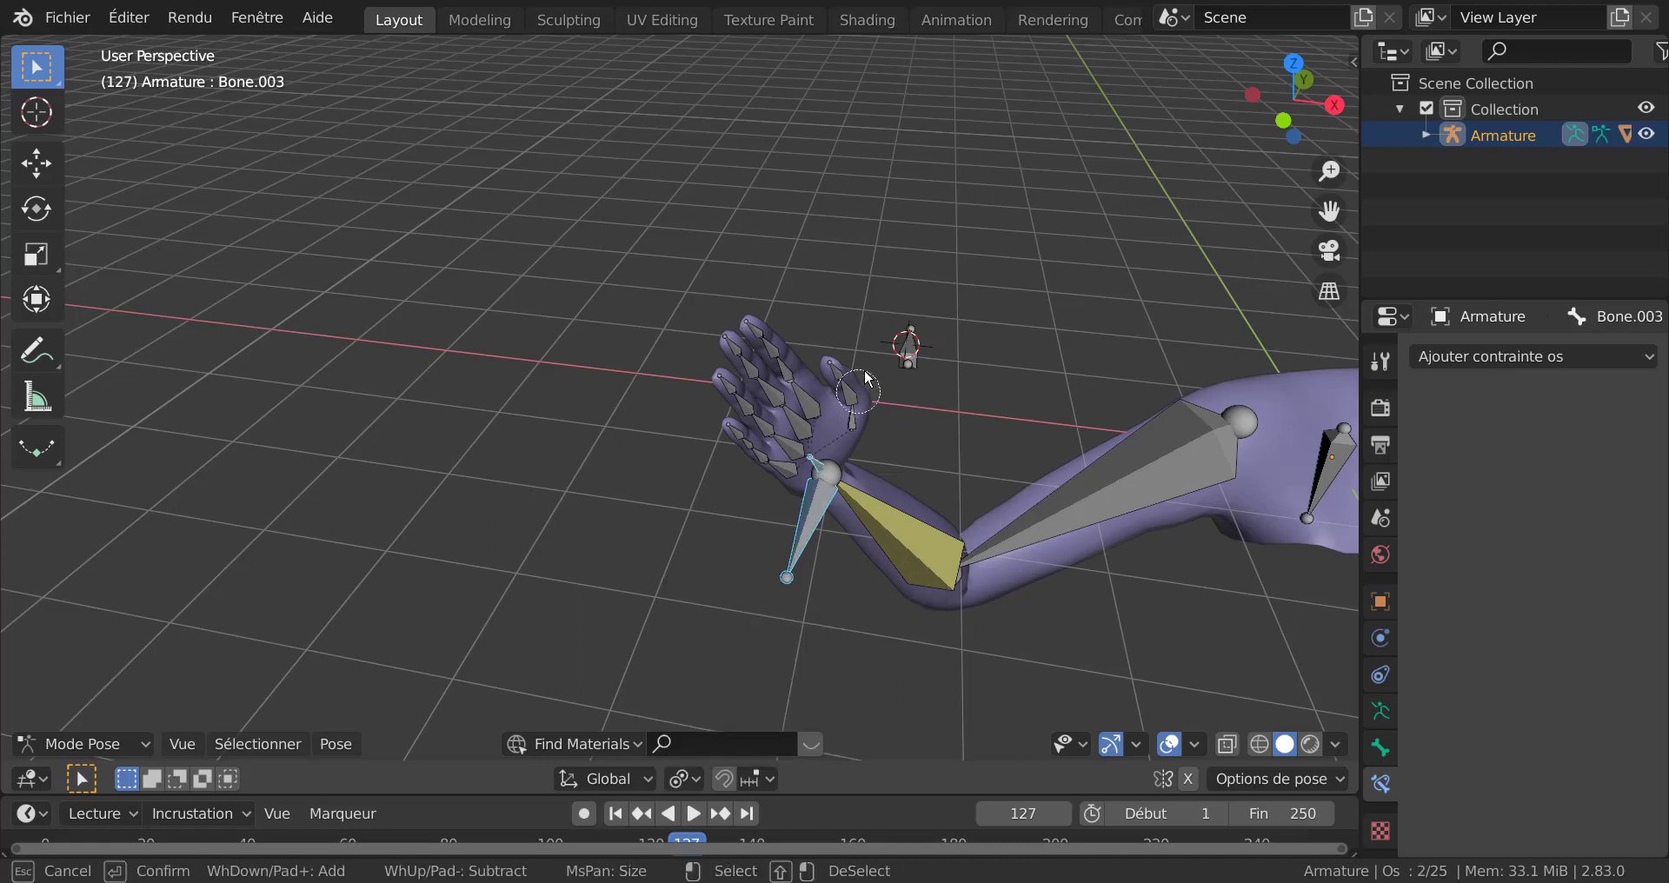
mouse_move(856, 408)
left_mouse_down()
mouse_move(847, 391)
mouse_move(748, 382)
mouse_move(786, 380)
mouse_move(738, 447)
mouse_move(757, 467)
mouse_move(737, 442)
left_mouse_up()
key("Escape")
Step: Rotate the selected wrist, hand and finger bones around their individual origins to curl the hand inward
mouse_move(817, 609)
middle_mouse_down()
mouse_move(895, 624)
mouse_move(922, 597)
mouse_move(856, 550)
mouse_move(830, 556)
middle_mouse_up()
key("r")
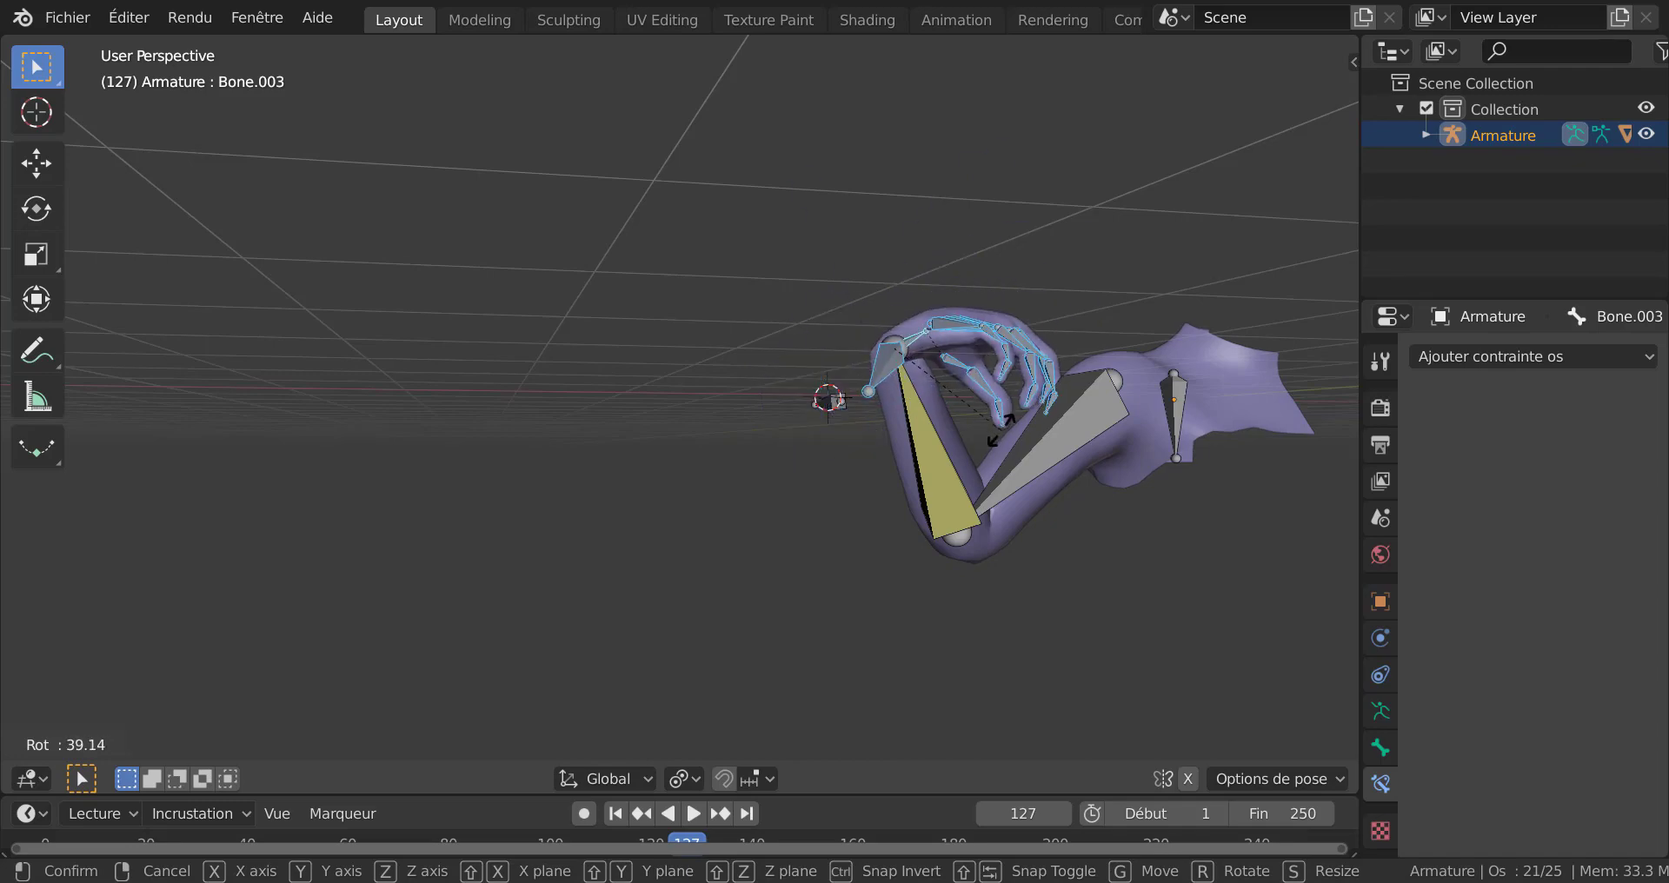
left_click(1031, 395)
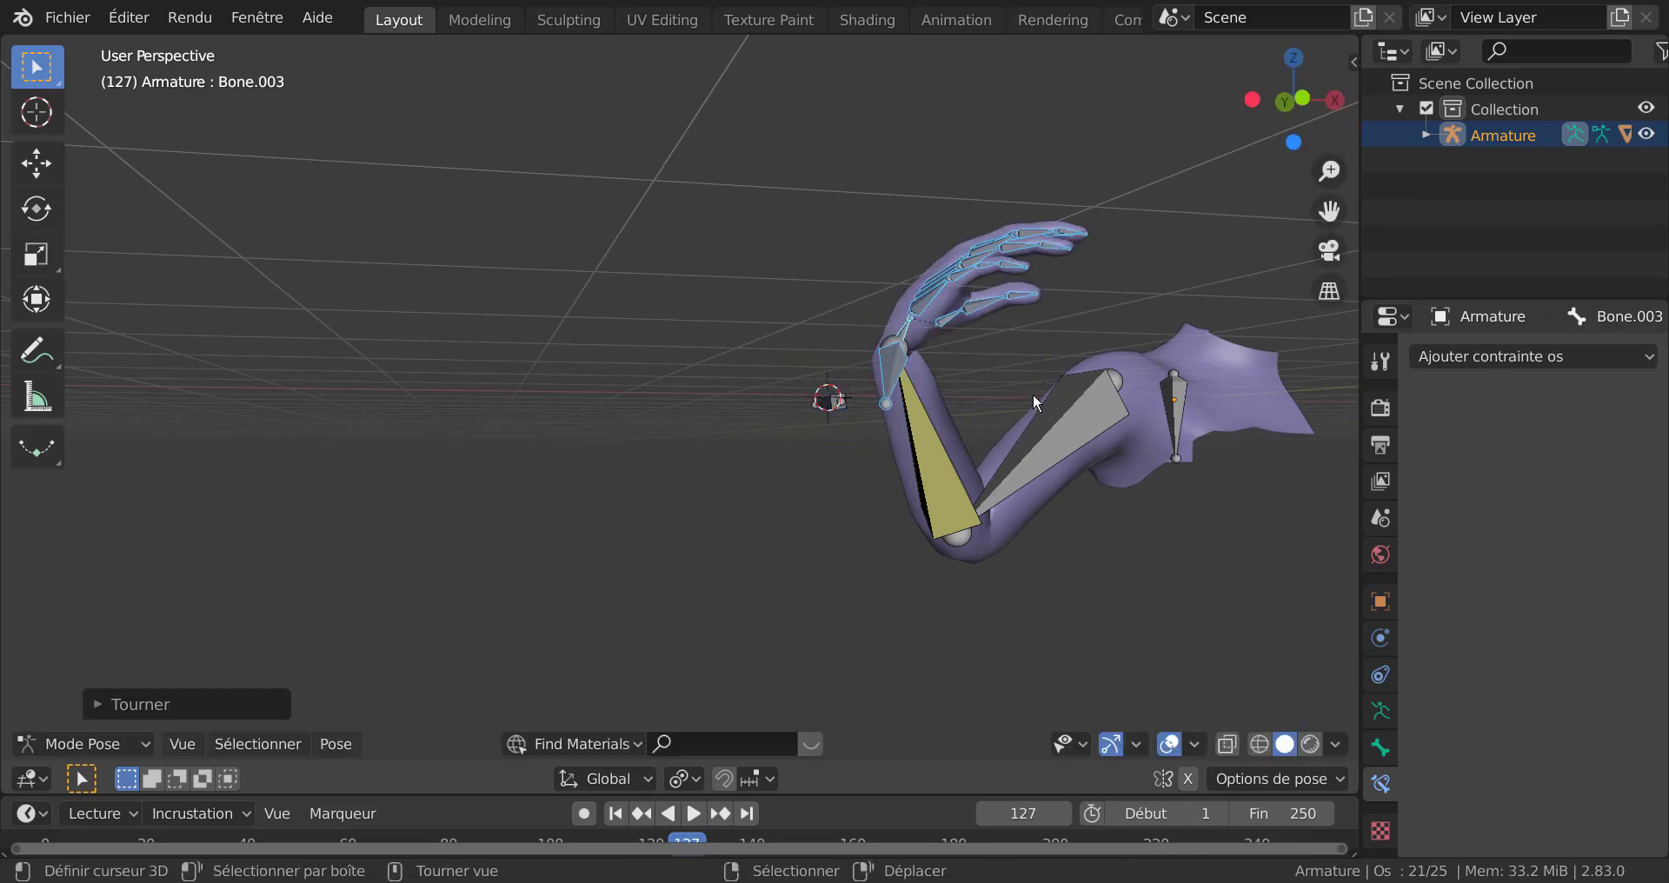
Step: Set the transform orientation to Normale for the selected wrist, hand and finger bones
middle_click_drag(1033, 393, 998, 645)
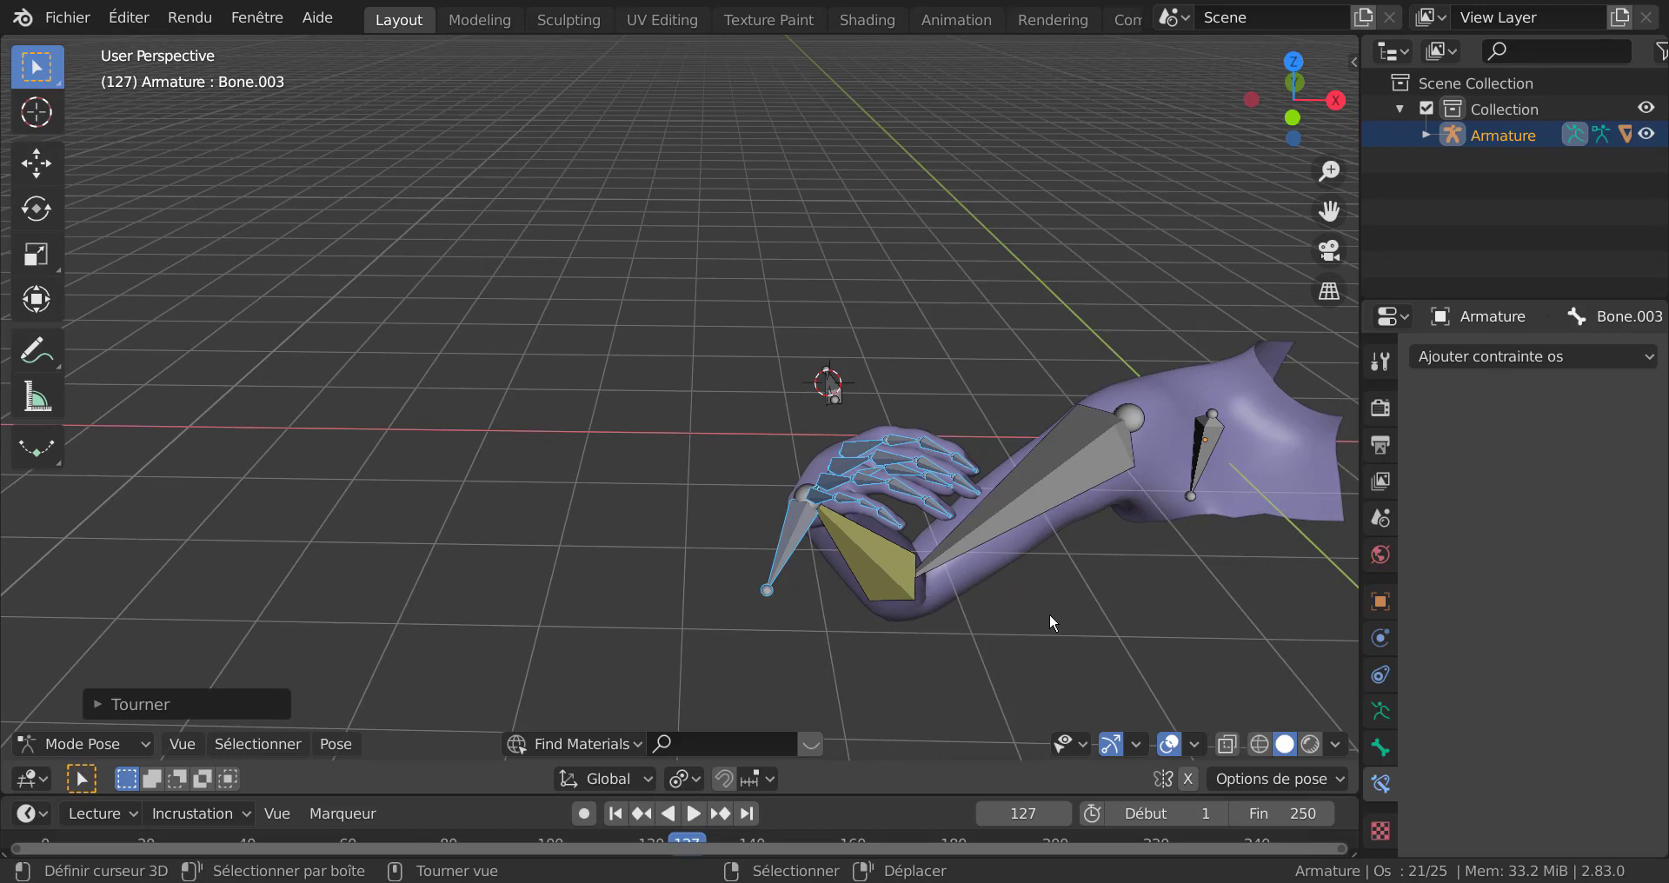
middle_click_drag(1037, 624, 1101, 623)
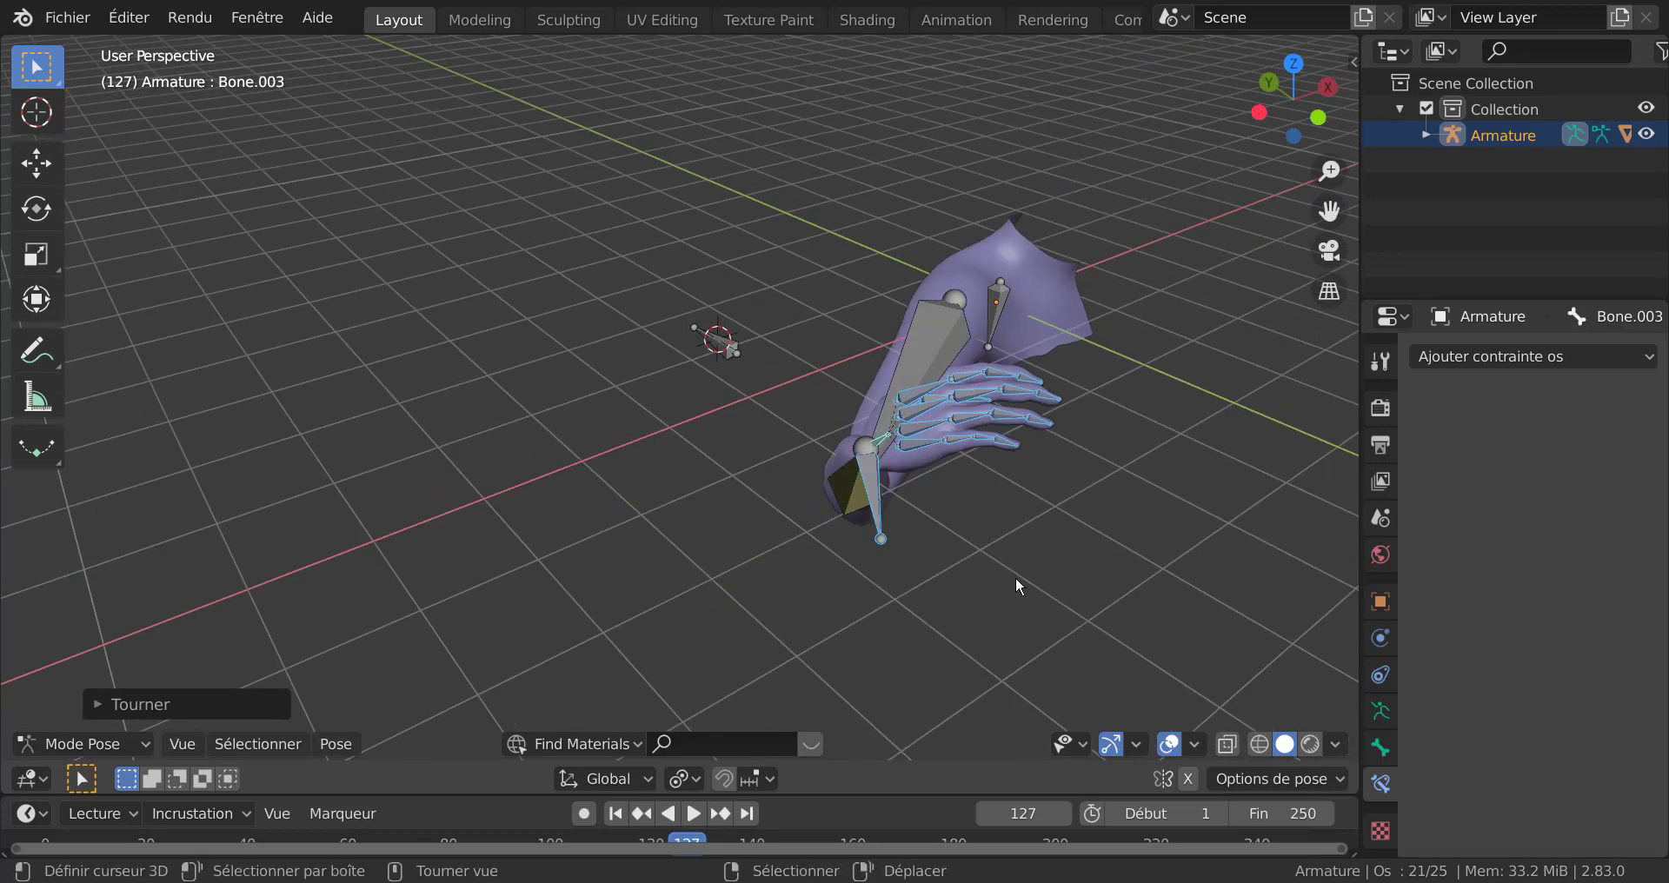
left_click(604, 778)
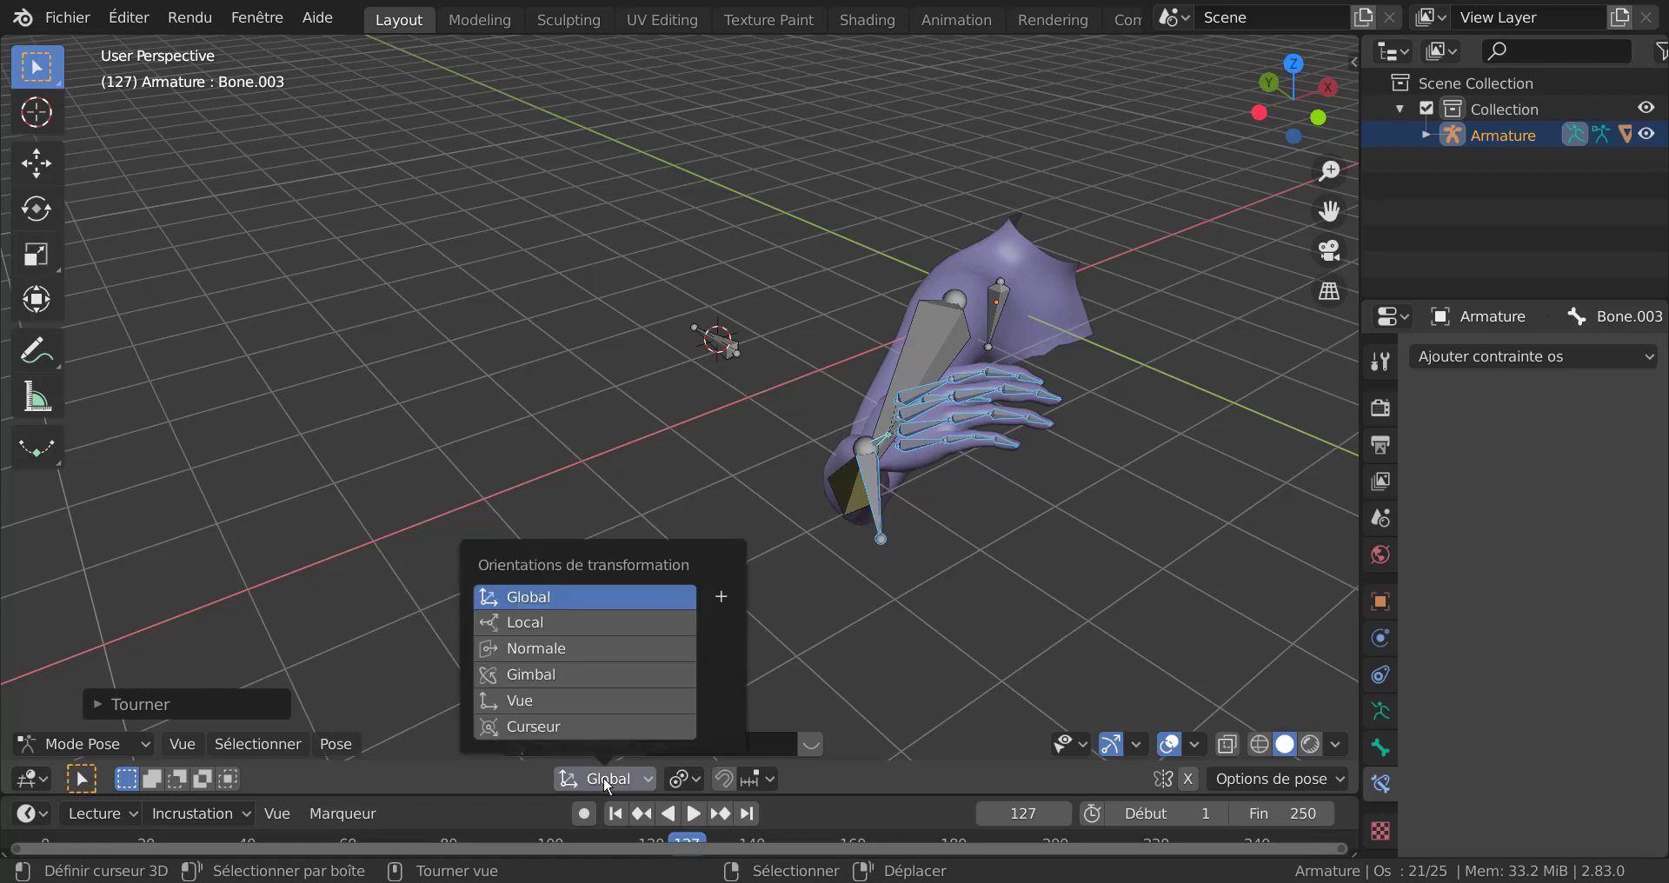
left_click(515, 647)
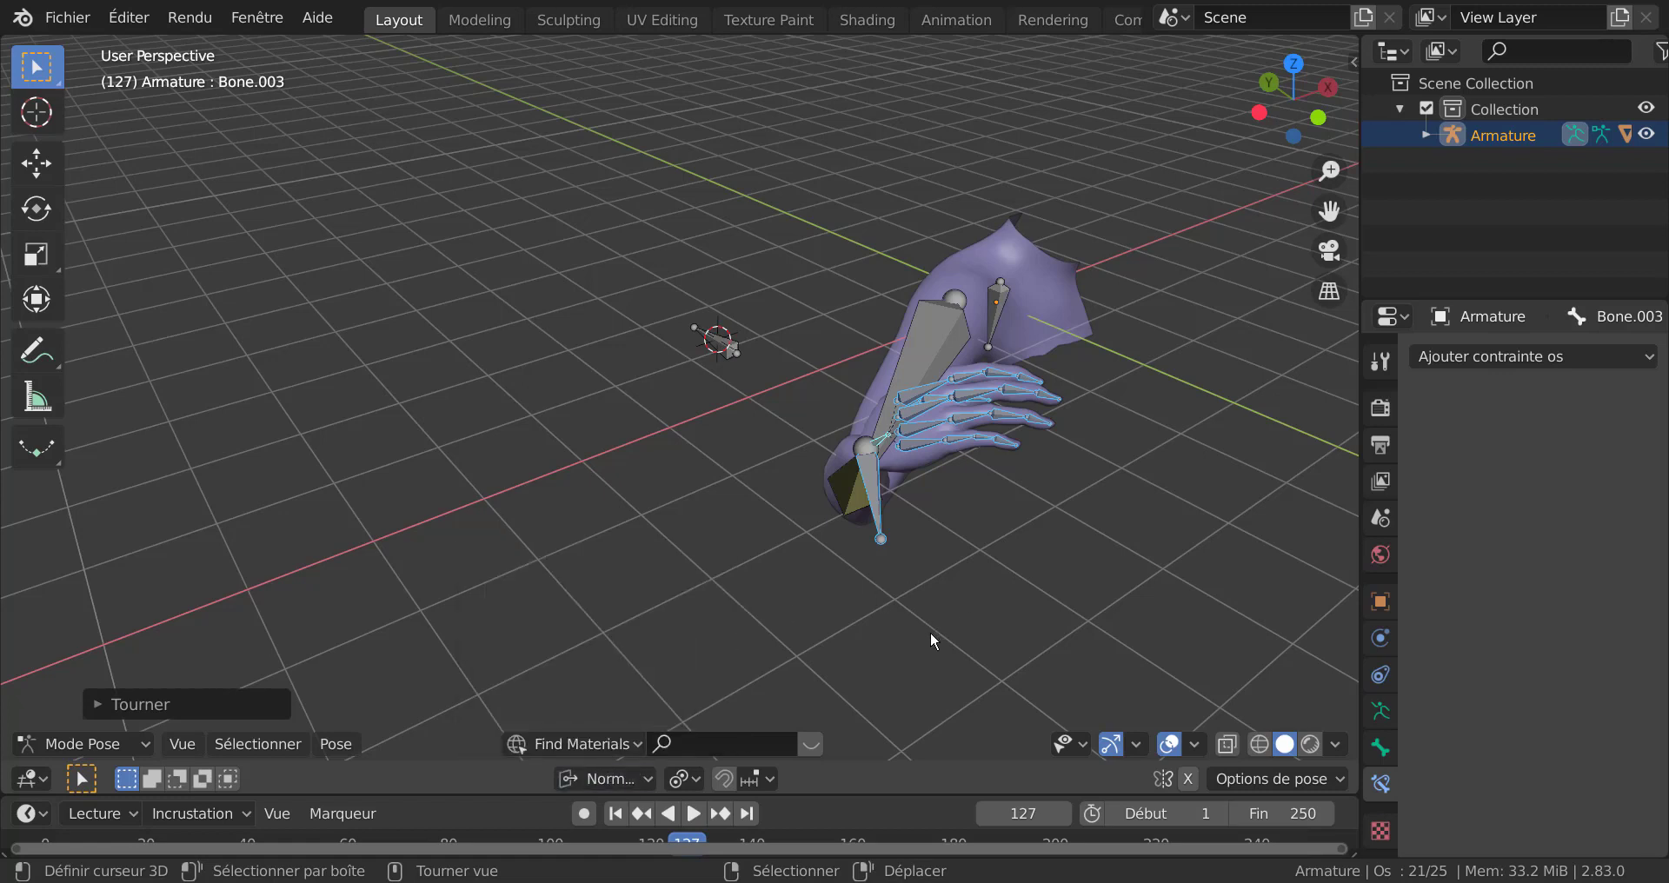
Step: Try curling the hand by rotating the selected wrist, hand and finger bones around their own X axes
key("r")
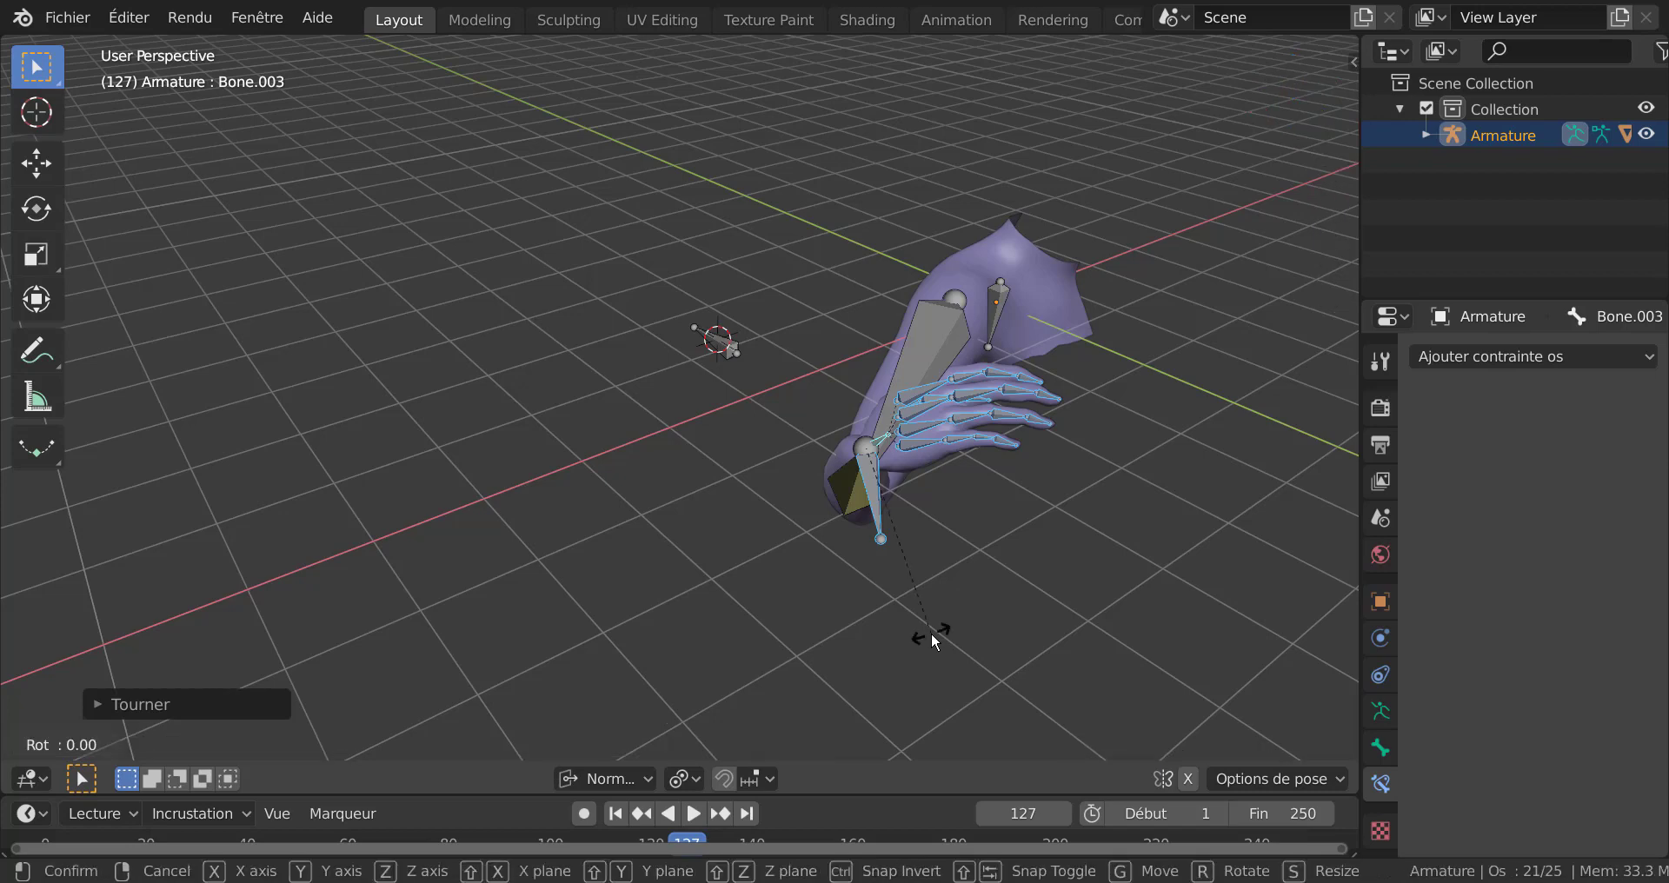
key("x")
key("x")
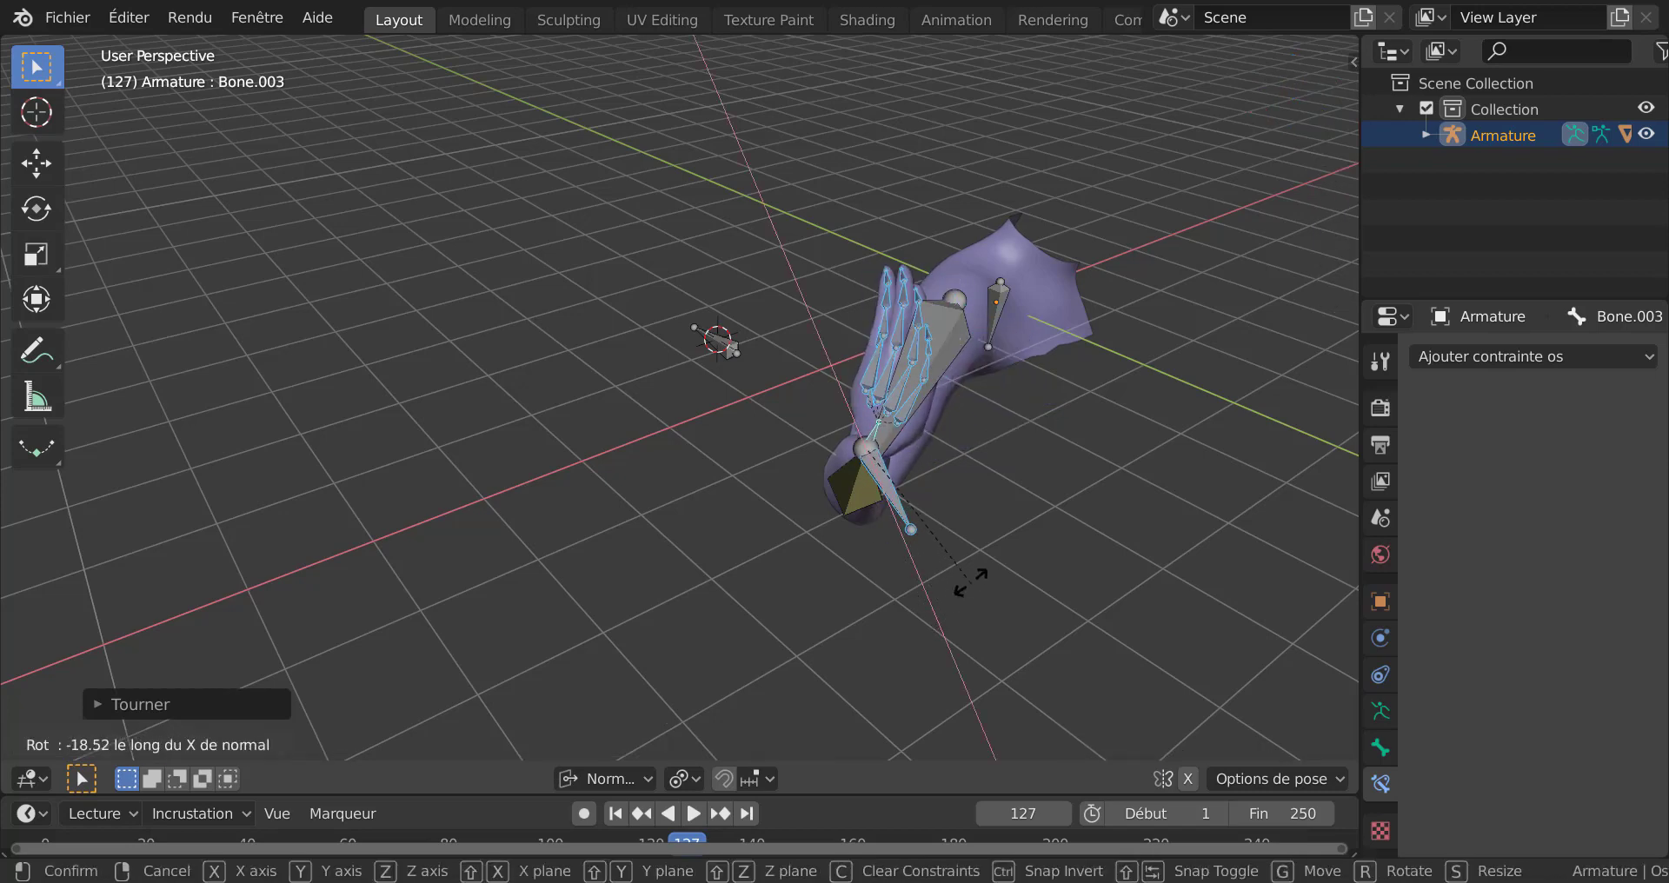
left_click(973, 569)
middle_click_drag(988, 567, 906, 497)
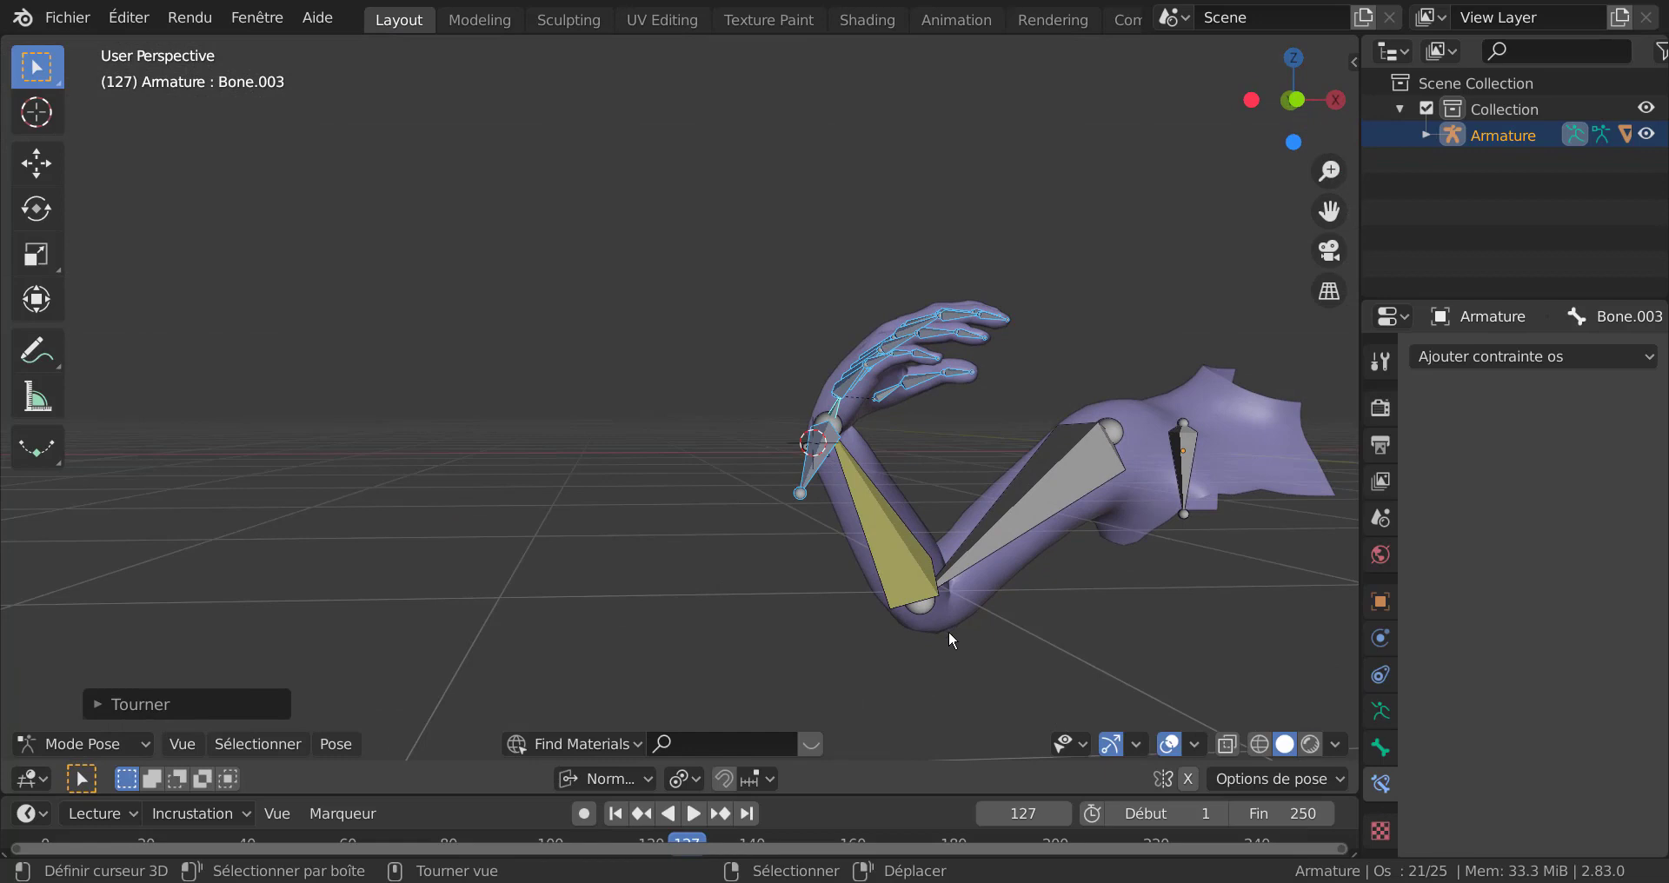
key("r")
key("x")
key("x")
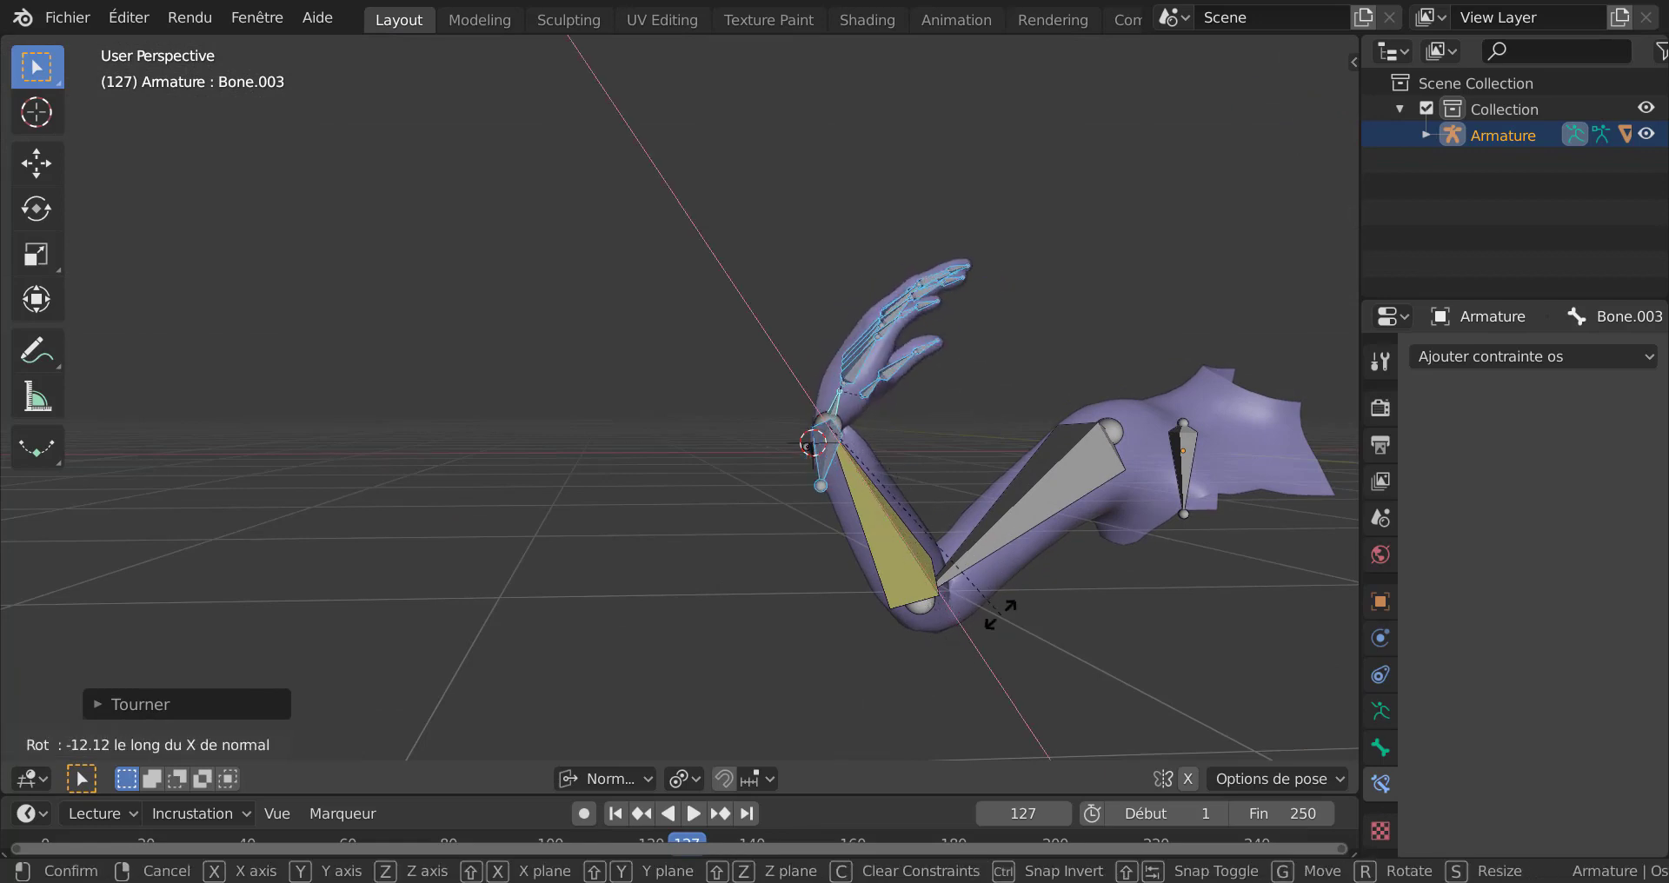
left_click(1010, 579)
Step: Try twisting the selected wrist, hand and finger bones around their own Y axes
middle_click_drag(1010, 579, 1015, 588)
key("r")
key("y")
key("y")
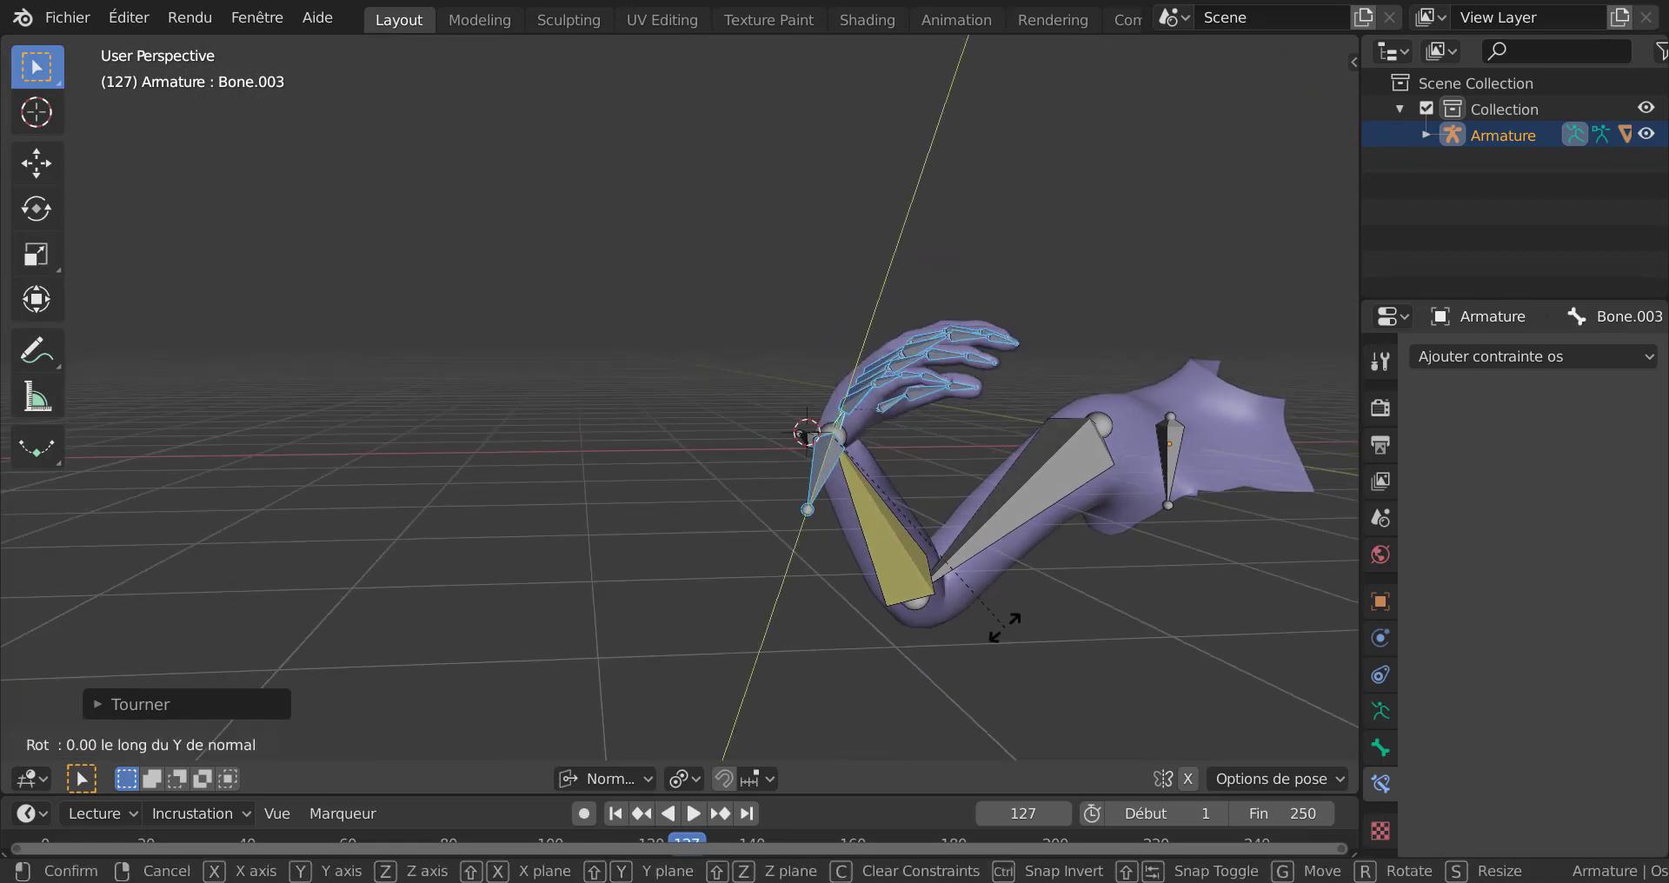
left_click(1030, 560)
middle_click_drag(1030, 561, 970, 513)
scroll(969, 513, "down", 3)
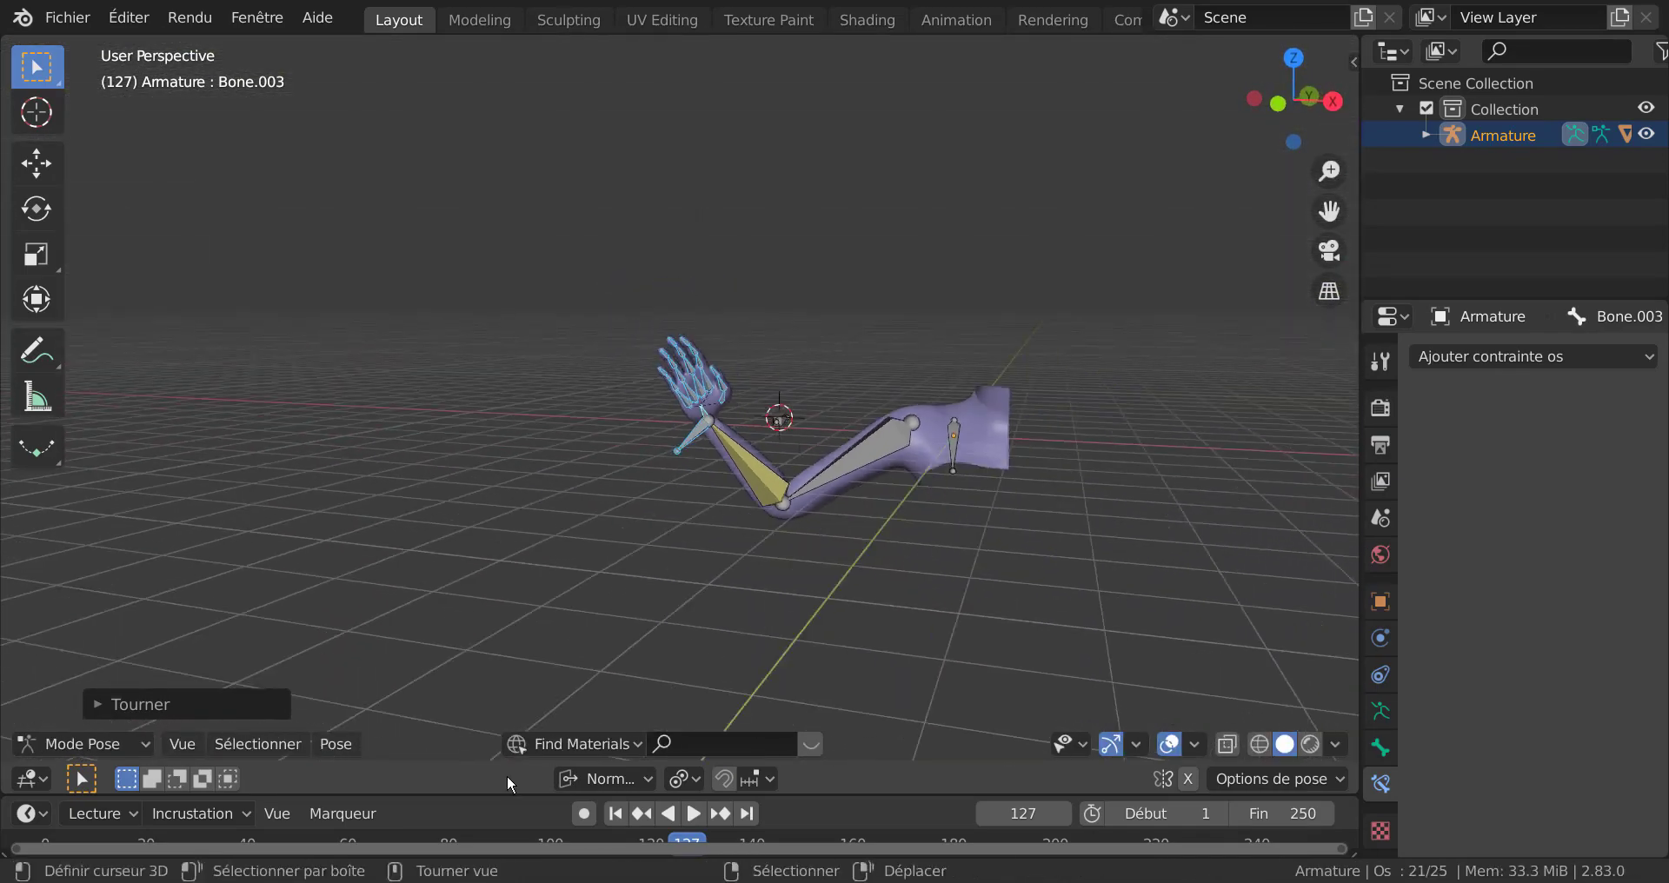
Step: Select only the wrist control bone and try moving it up and outward beyond the arm's reach
left_click(605, 780)
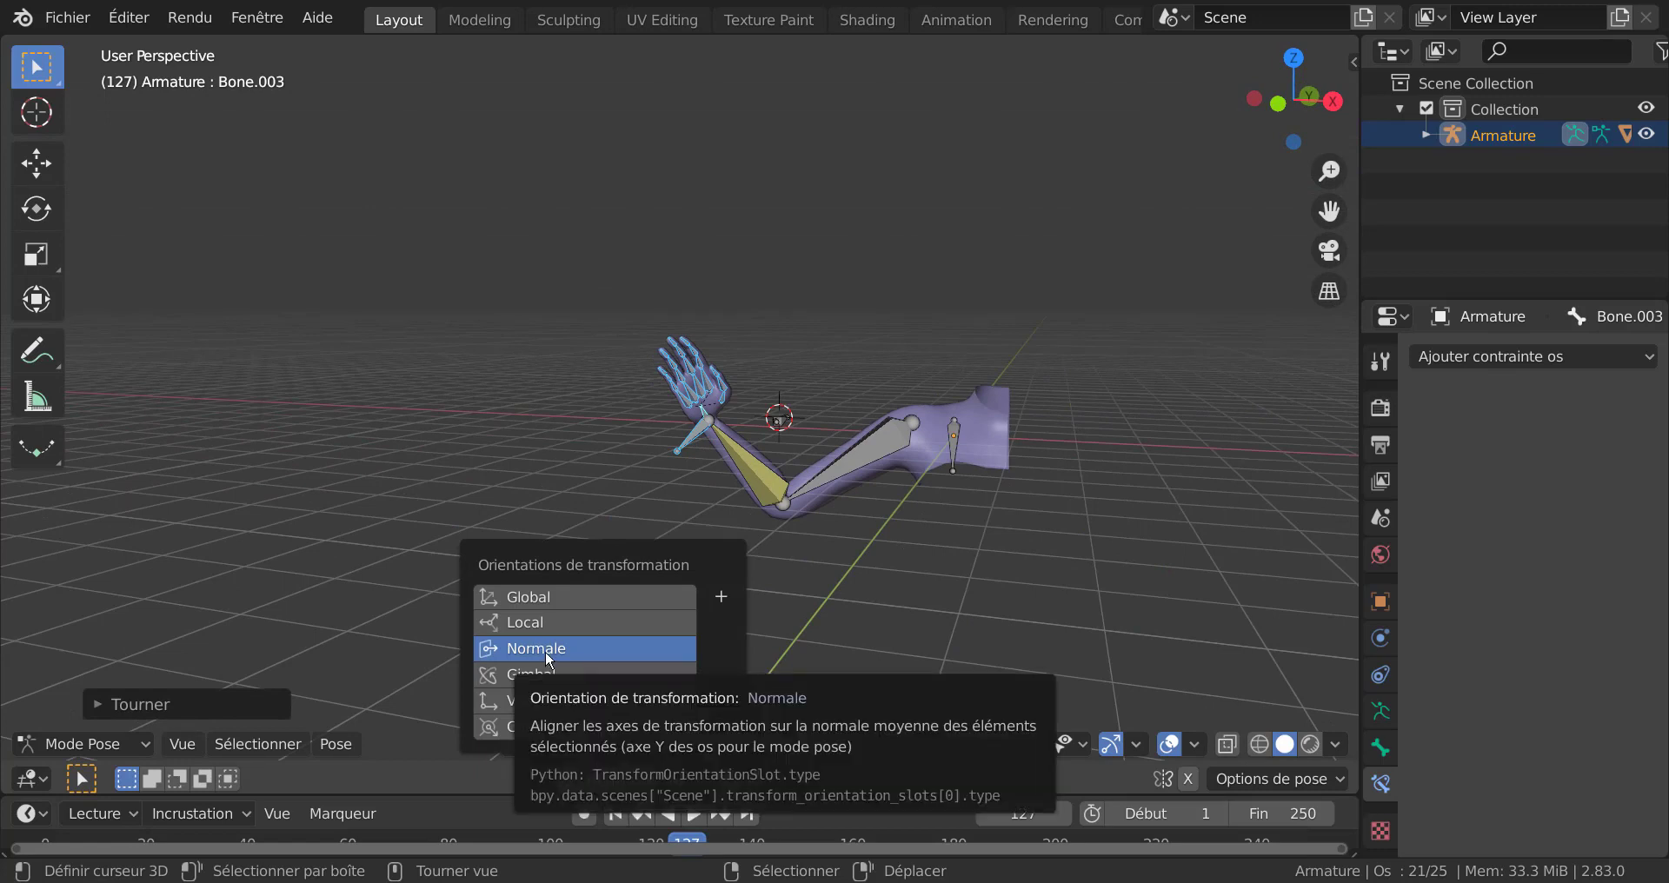
mouse_move(825, 628)
middle_mouse_down()
mouse_move(888, 641)
mouse_move(855, 620)
middle_mouse_up()
left_click_drag(752, 446, 724, 378)
key("Escape")
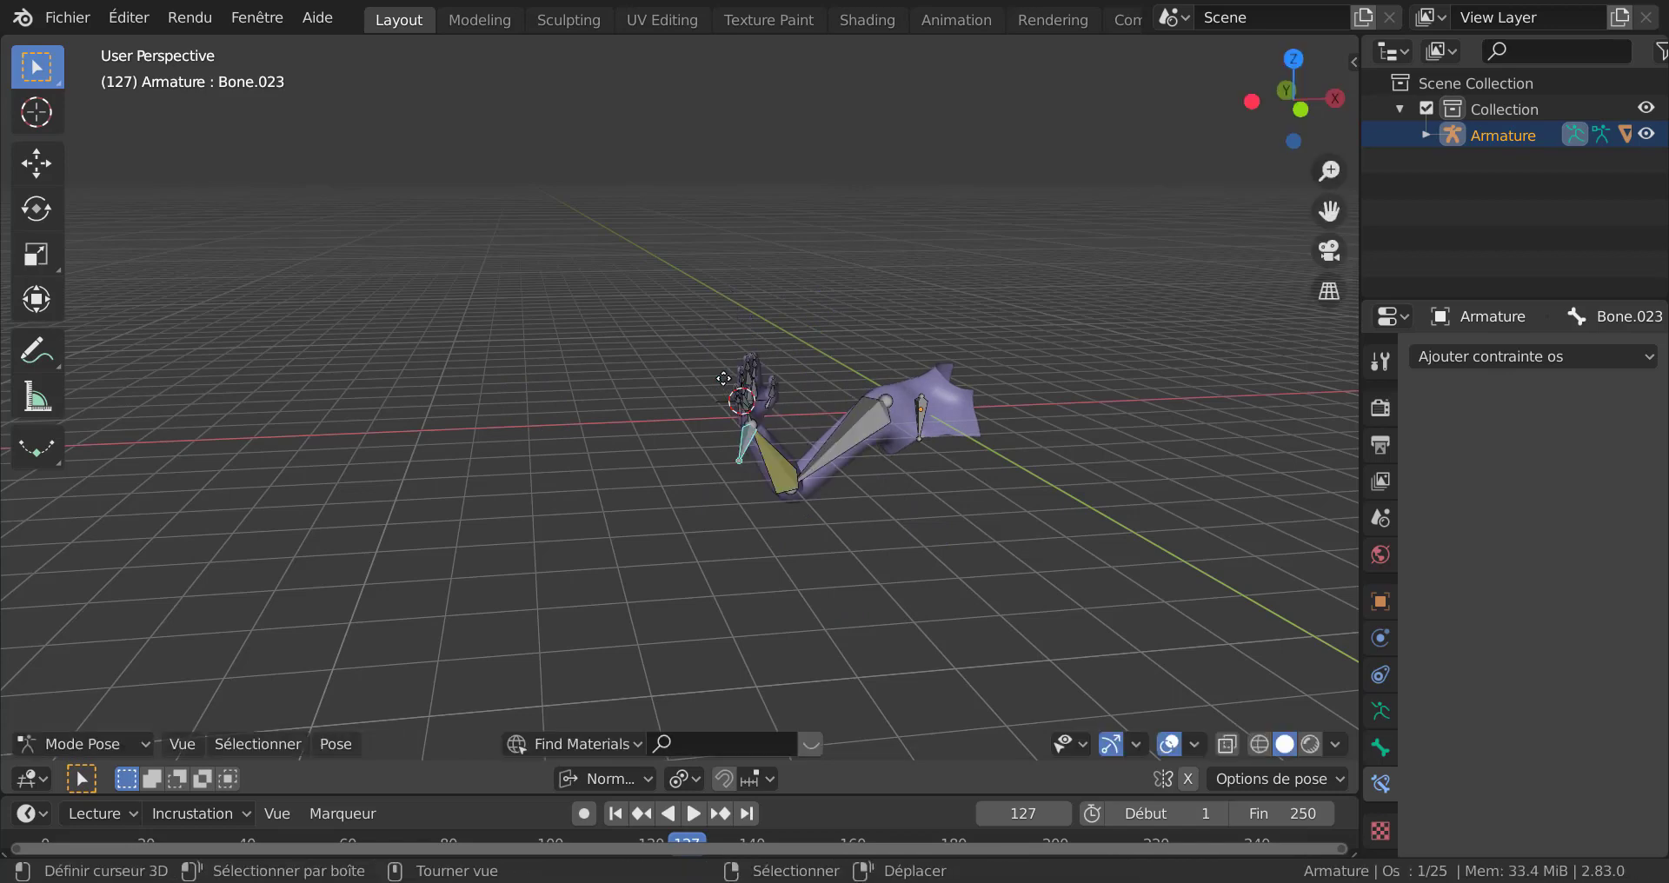
scroll(961, 618, "up", 3)
middle_click_drag(961, 618, 914, 586)
scroll(914, 589, "up", 1)
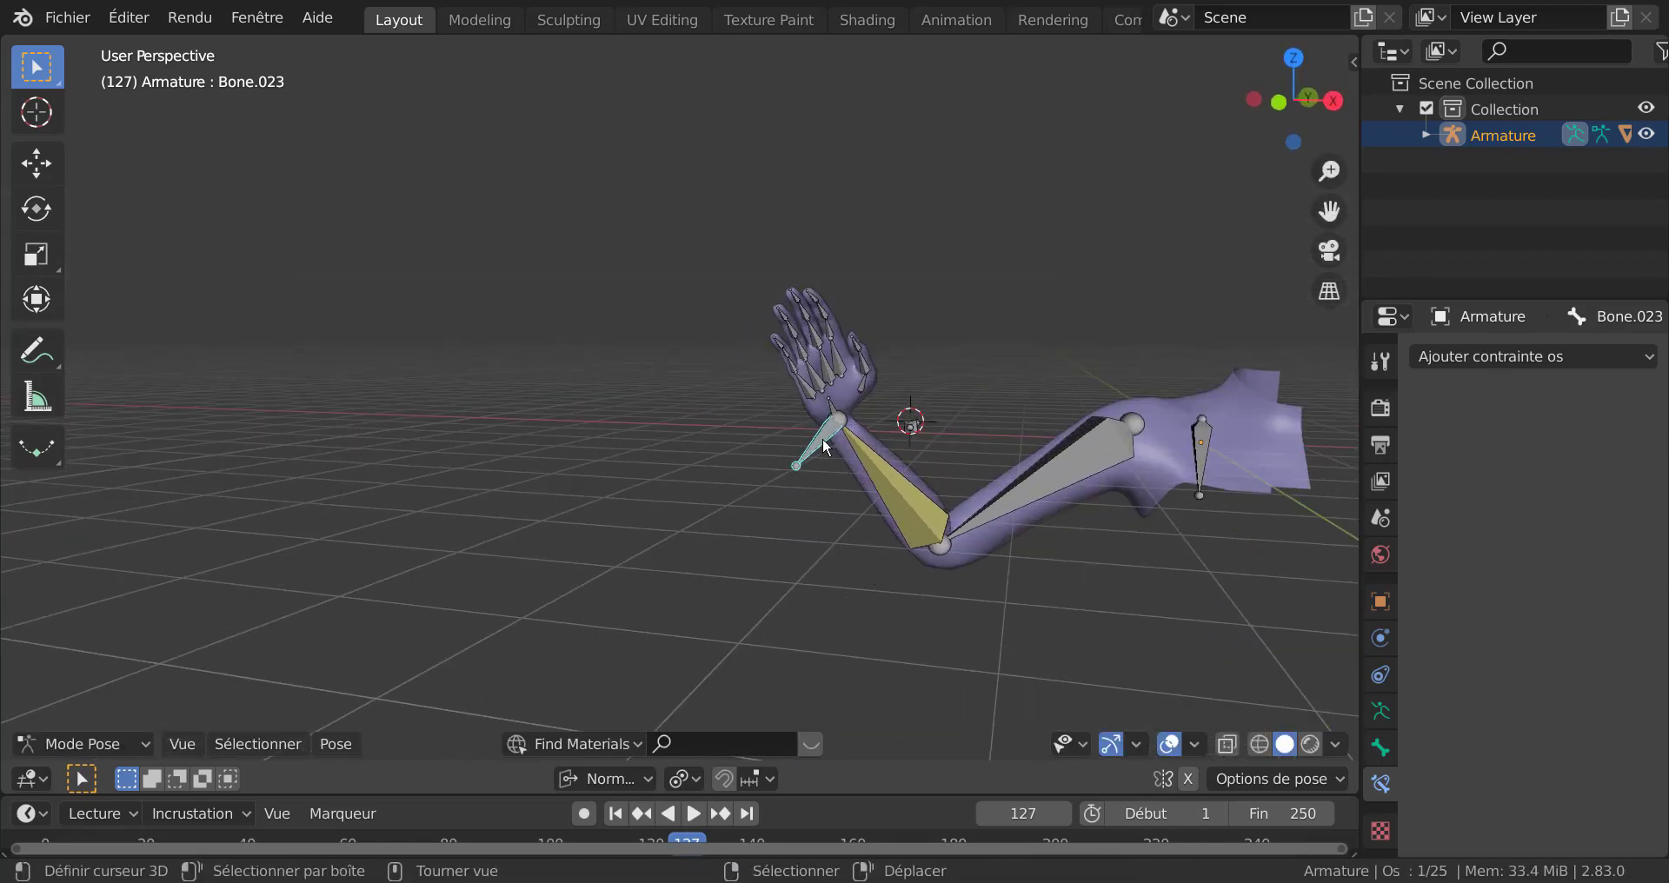
key("g")
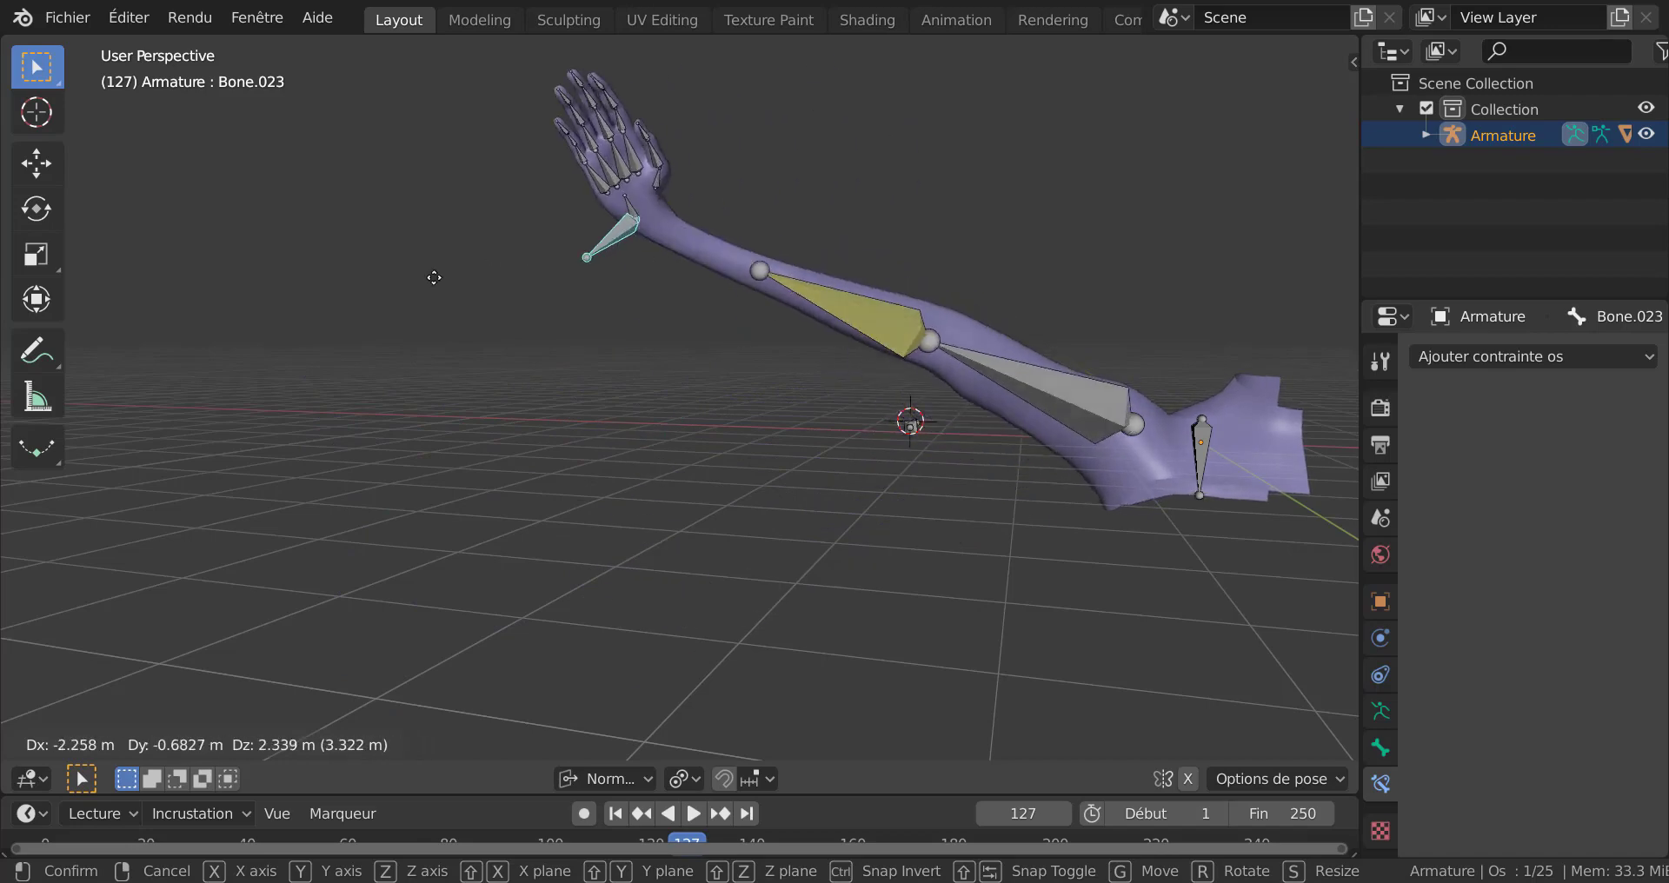
left_click(628, 484)
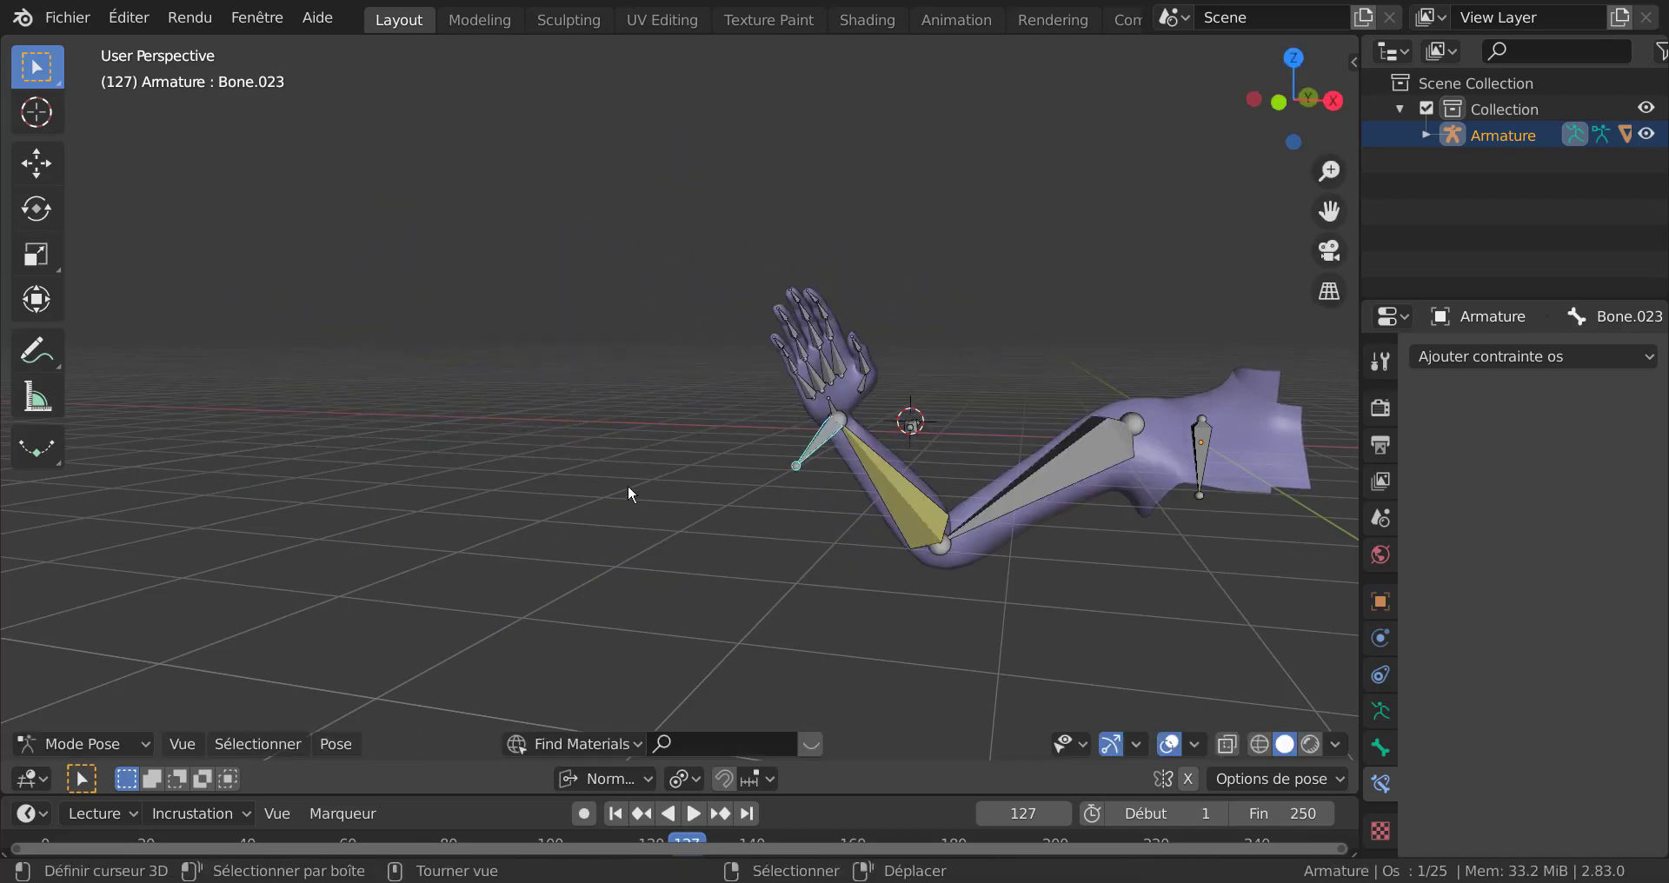
Step: Add a Copier position constraint to the small hand-base bone just beyond the wrist
middle_click_drag(628, 483, 683, 454)
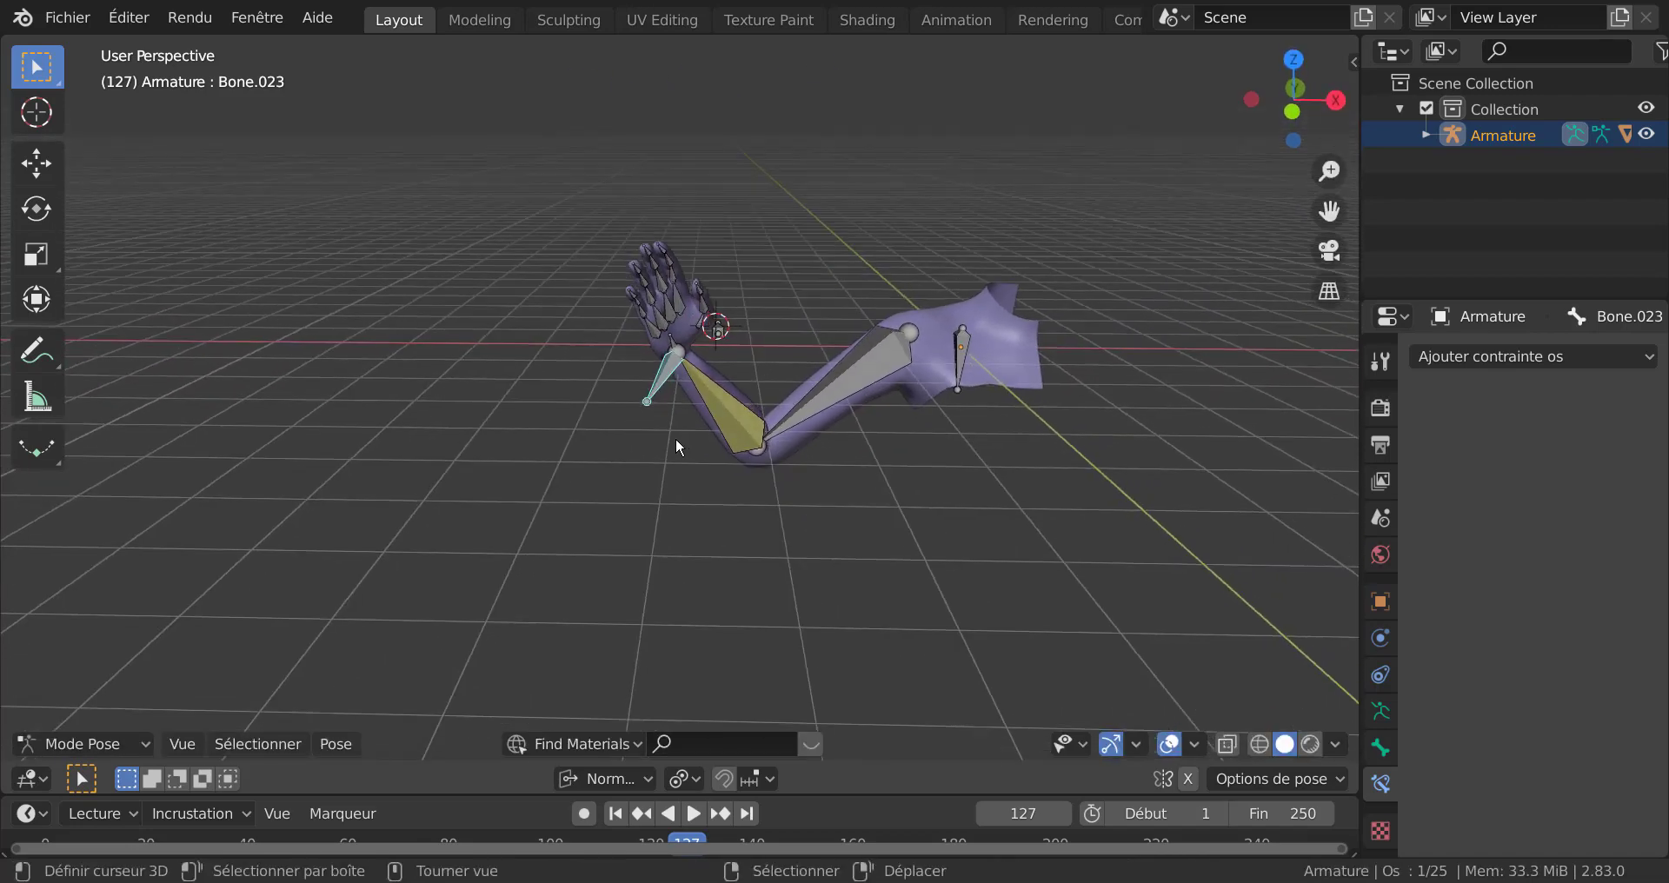
scroll(676, 417, "up", 3)
left_click(670, 295)
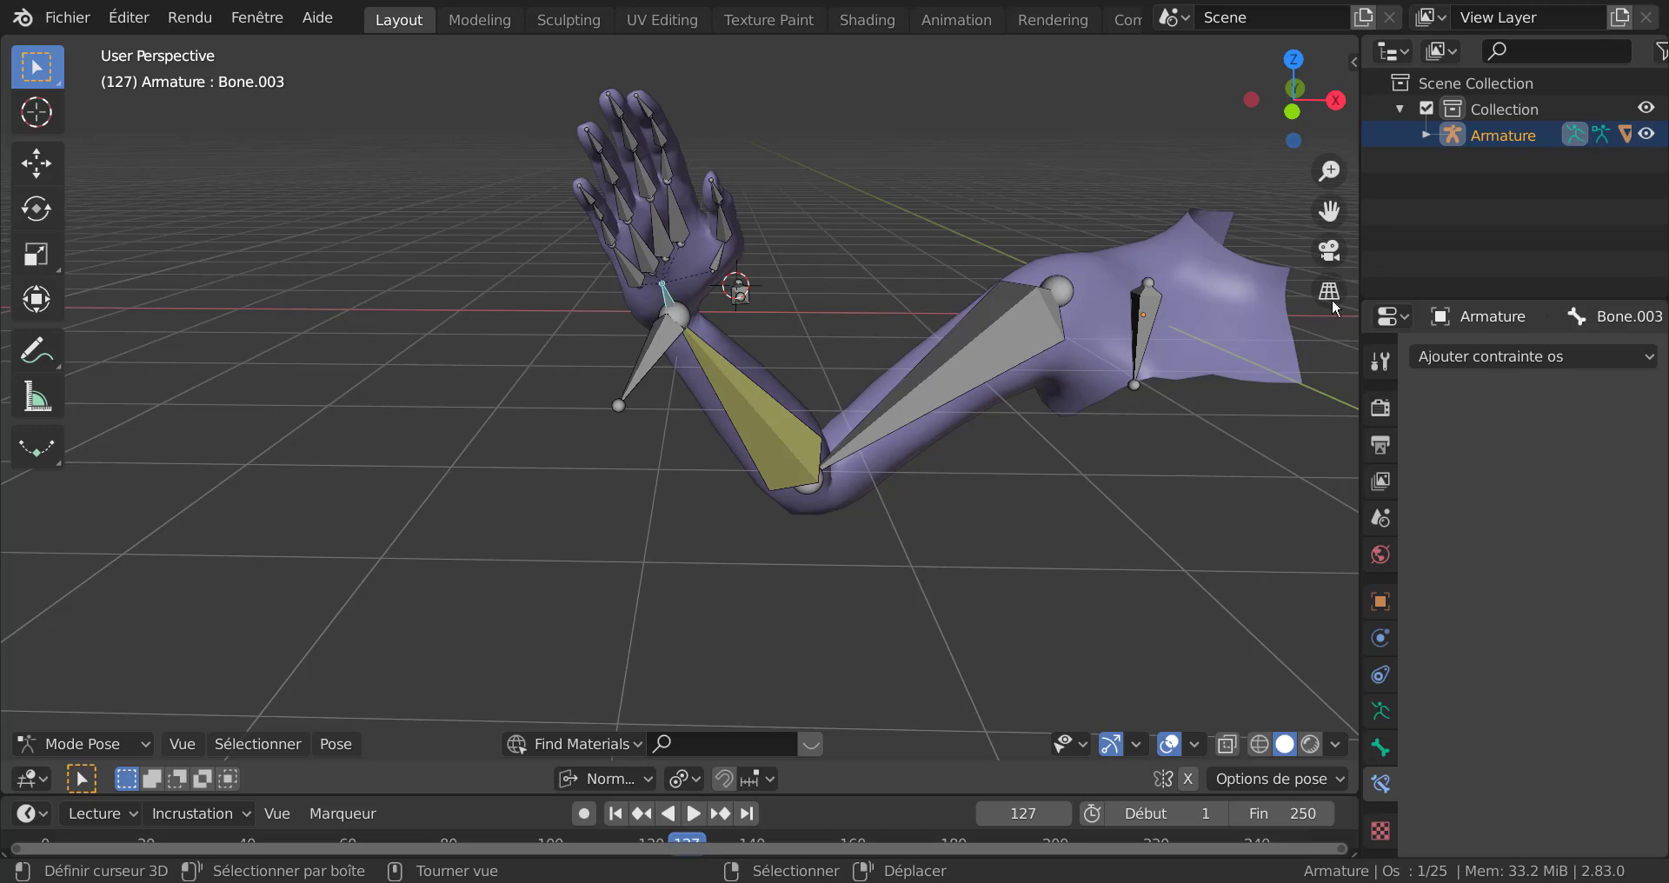
left_click(1501, 359)
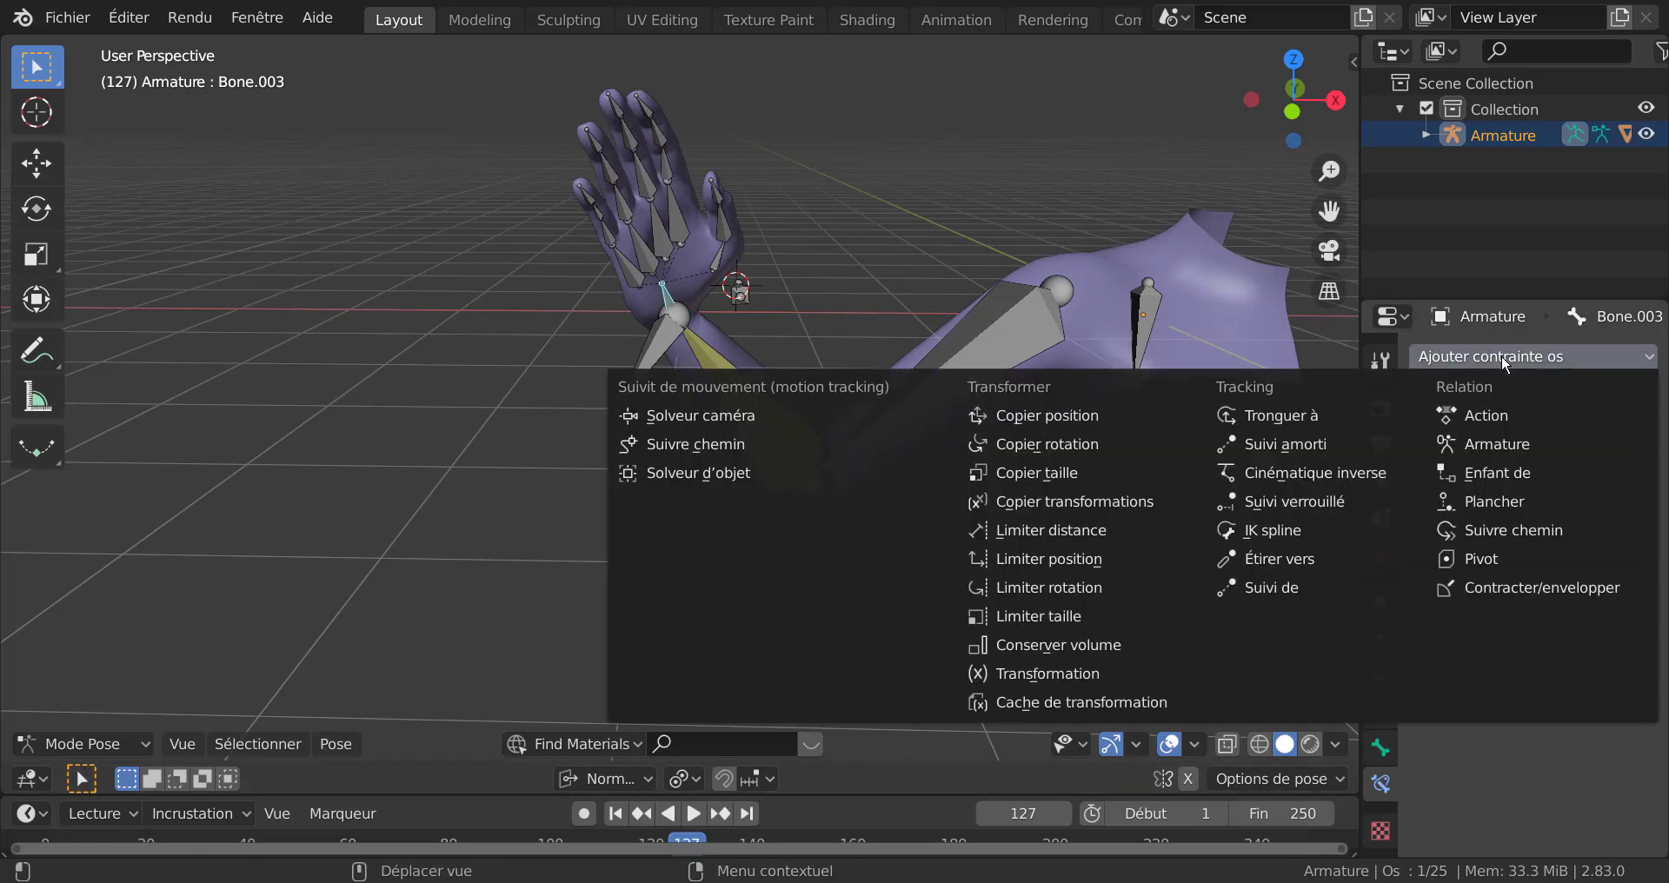
left_click(1066, 414)
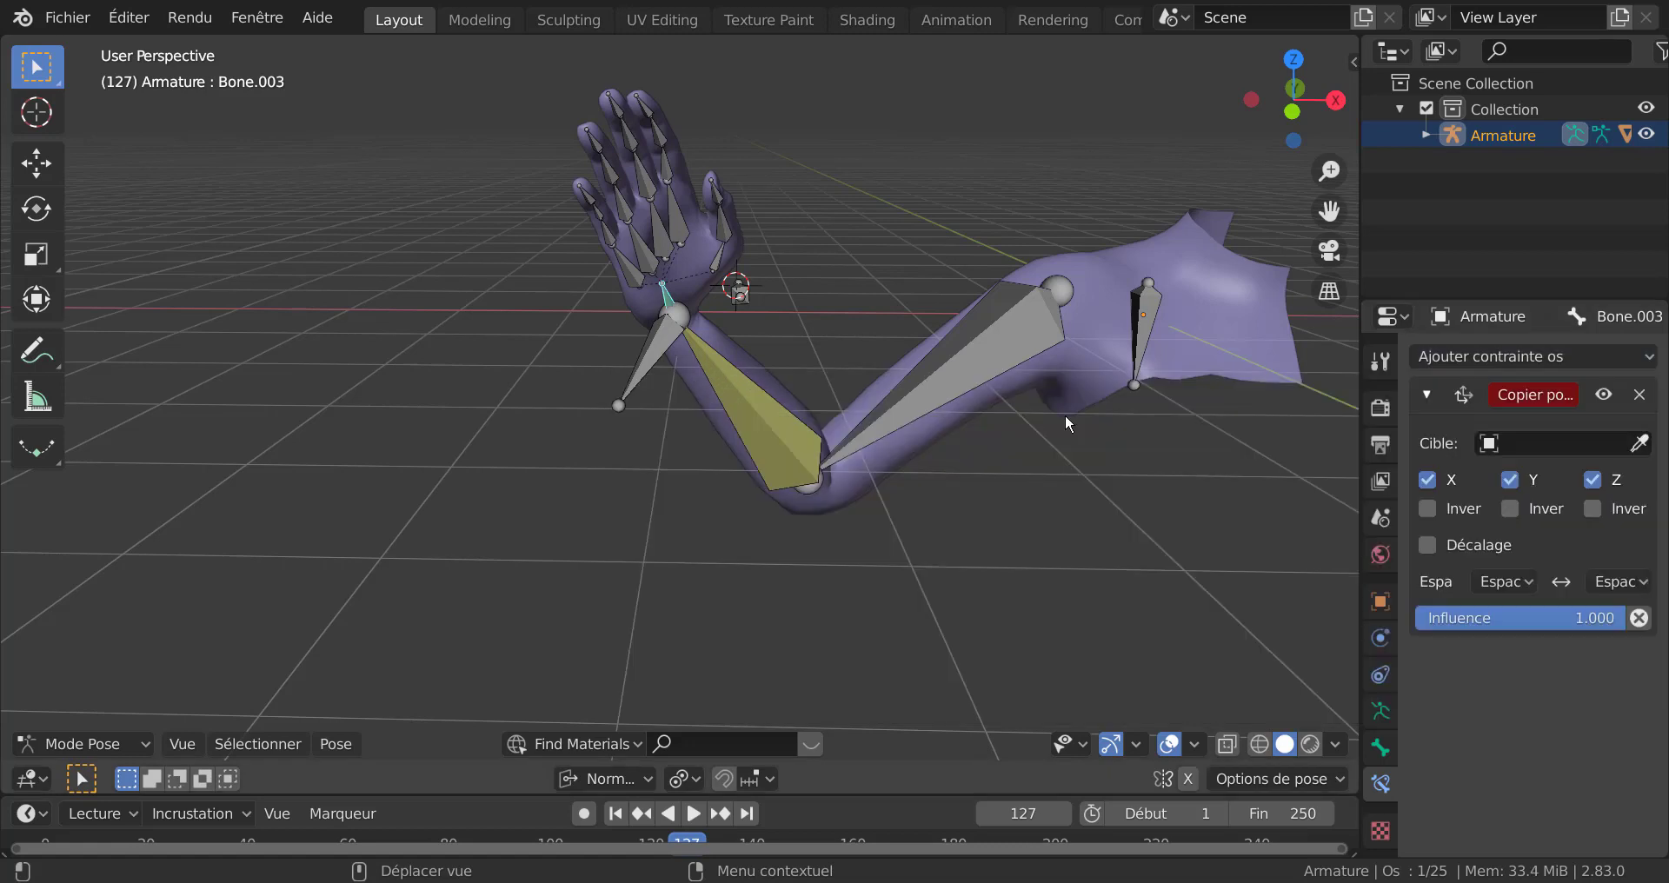
Step: Look up the forearm bone's name and set the hand-base bone's constraint target to Armature, bone Bone.002
left_click(732, 395)
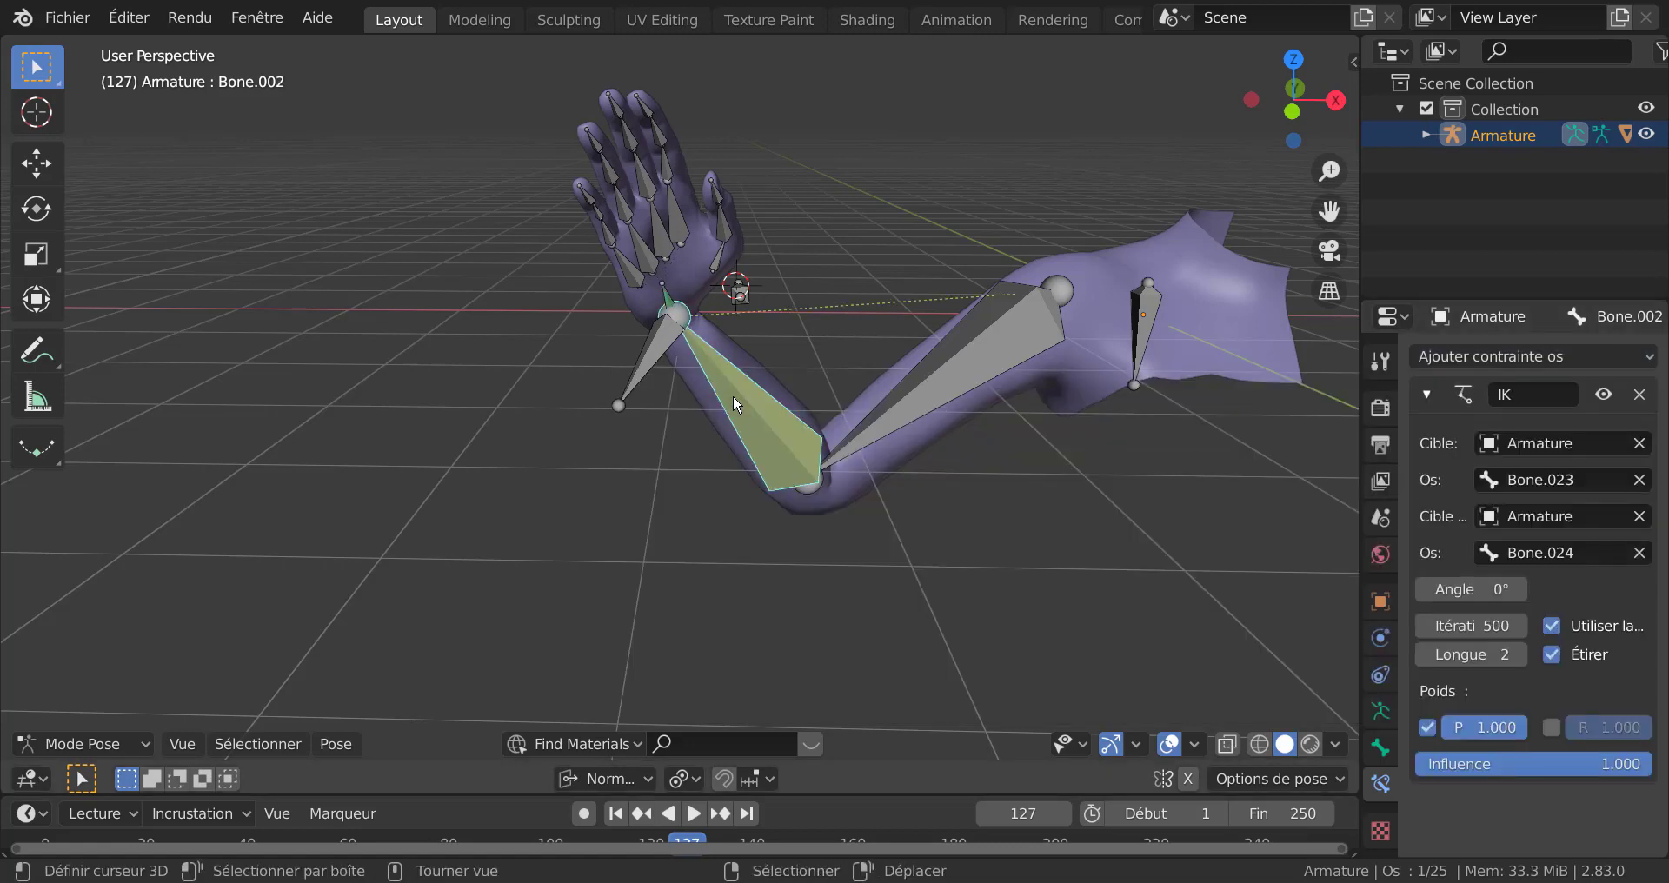
left_click(666, 298)
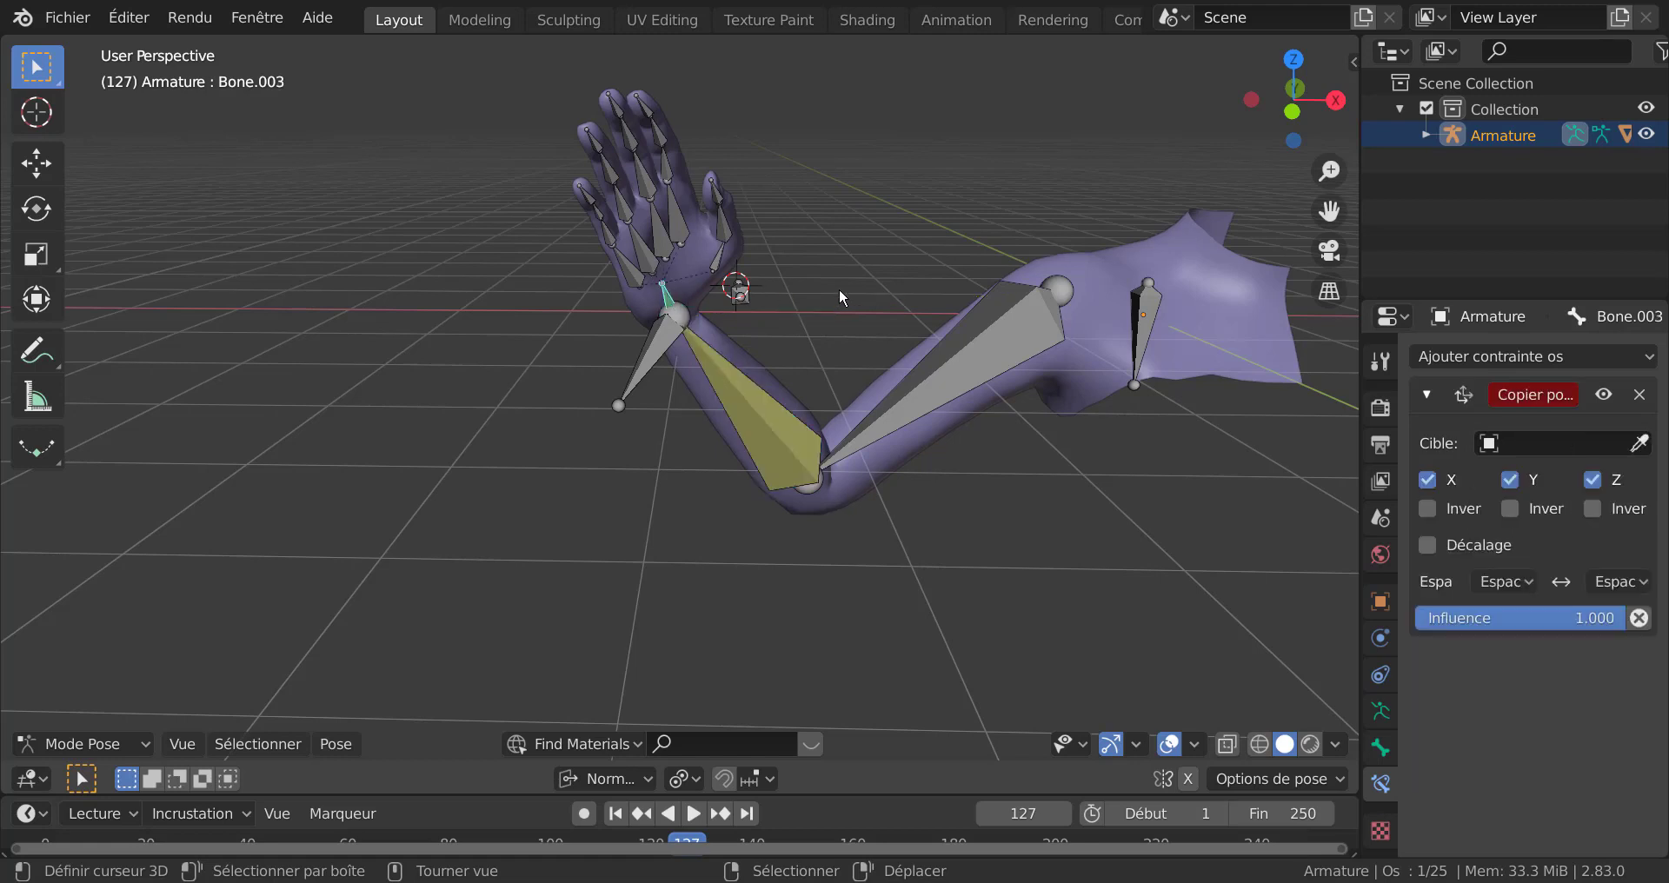
left_click(1566, 446)
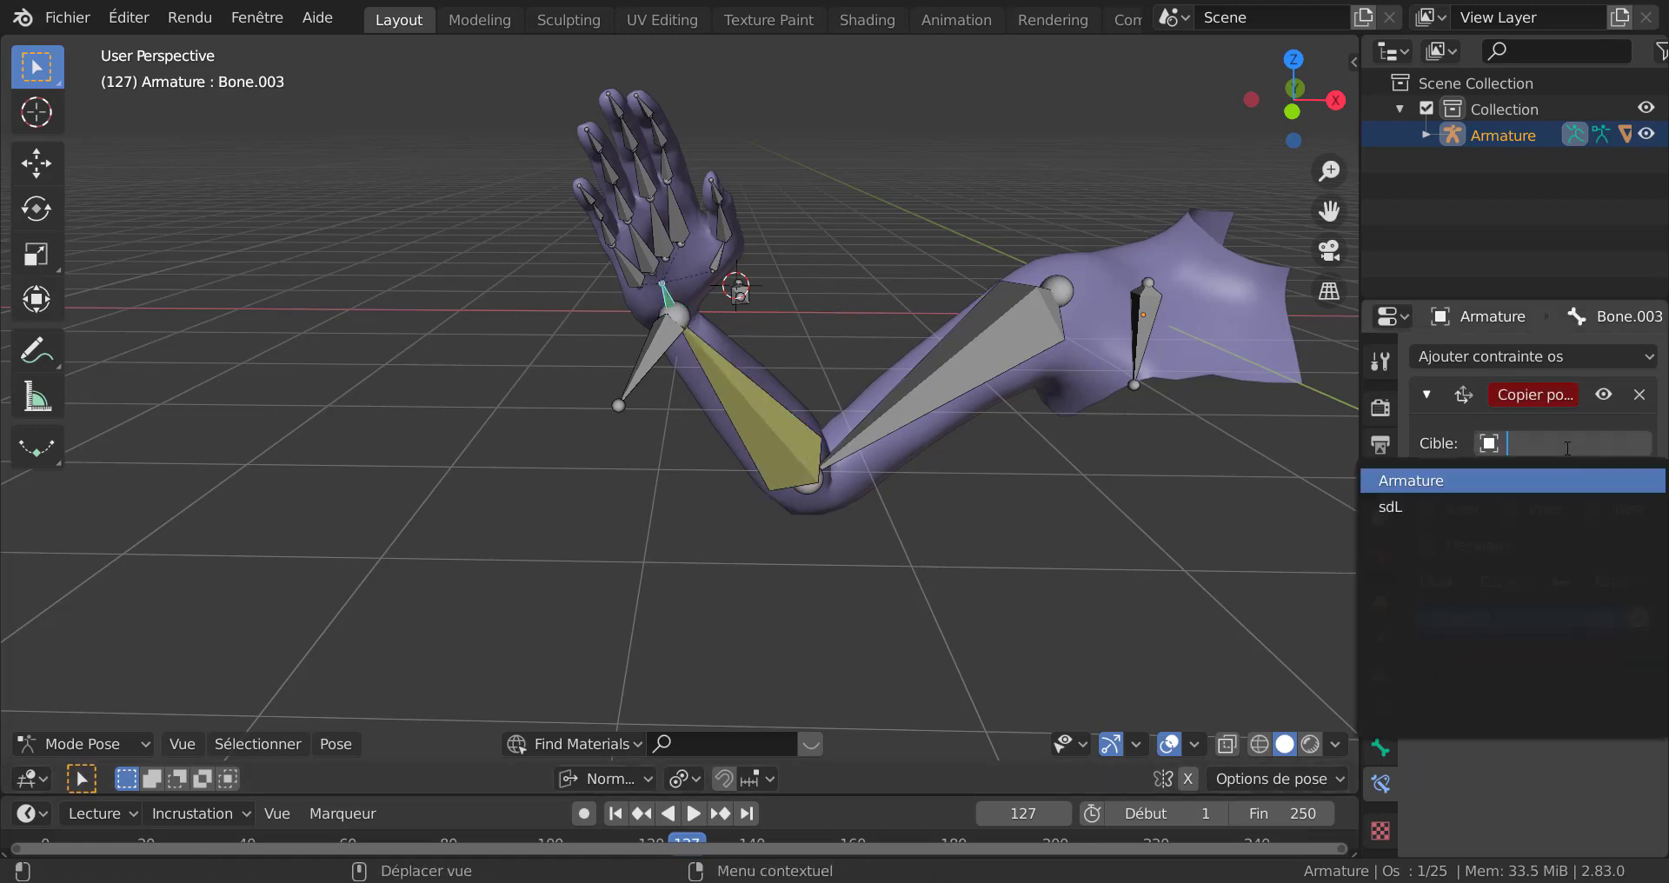
left_click(1477, 480)
left_click(1528, 482)
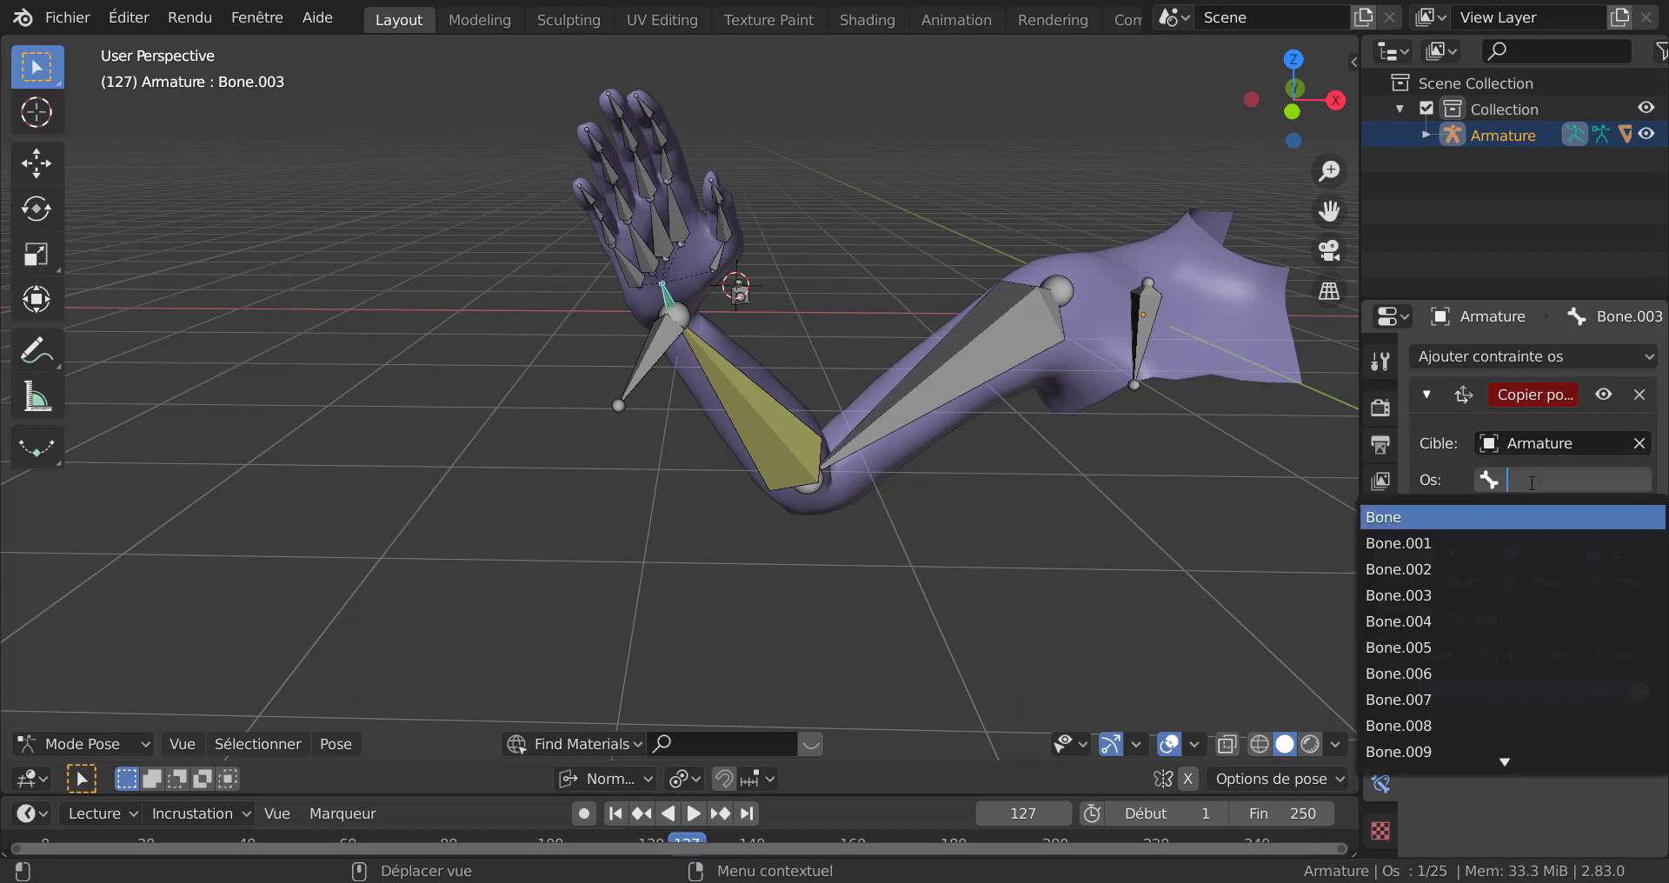
left_click(1530, 577)
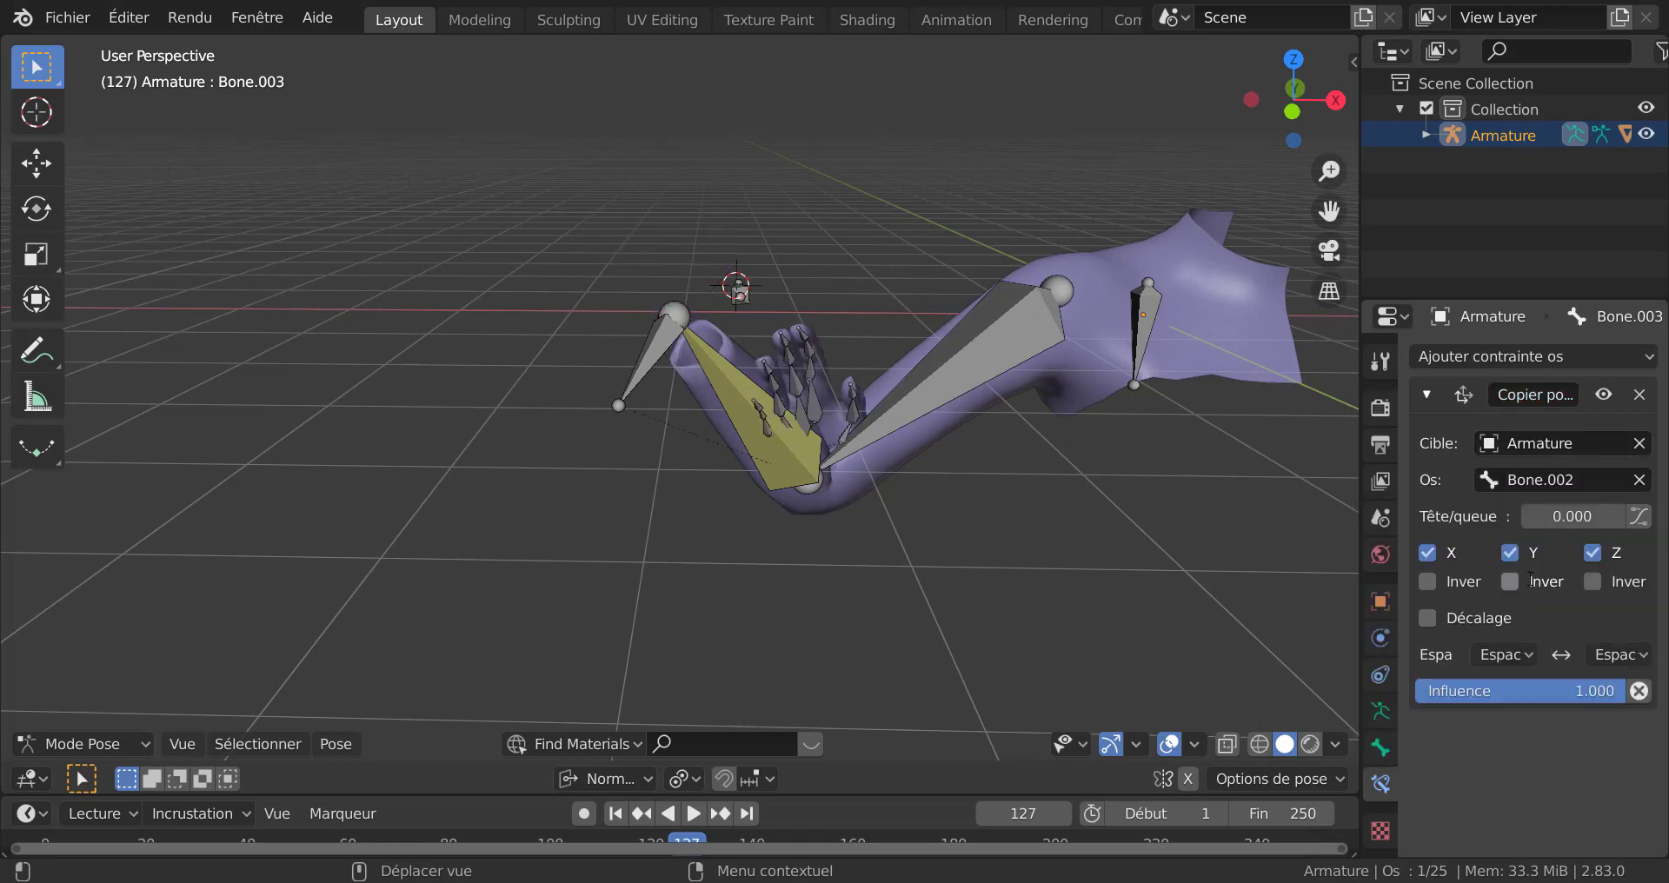
Step: Set the constraint's Tête/queue value to 1.000 so the hand attaches to the forearm bone's tail
scroll(821, 426, "up", 3)
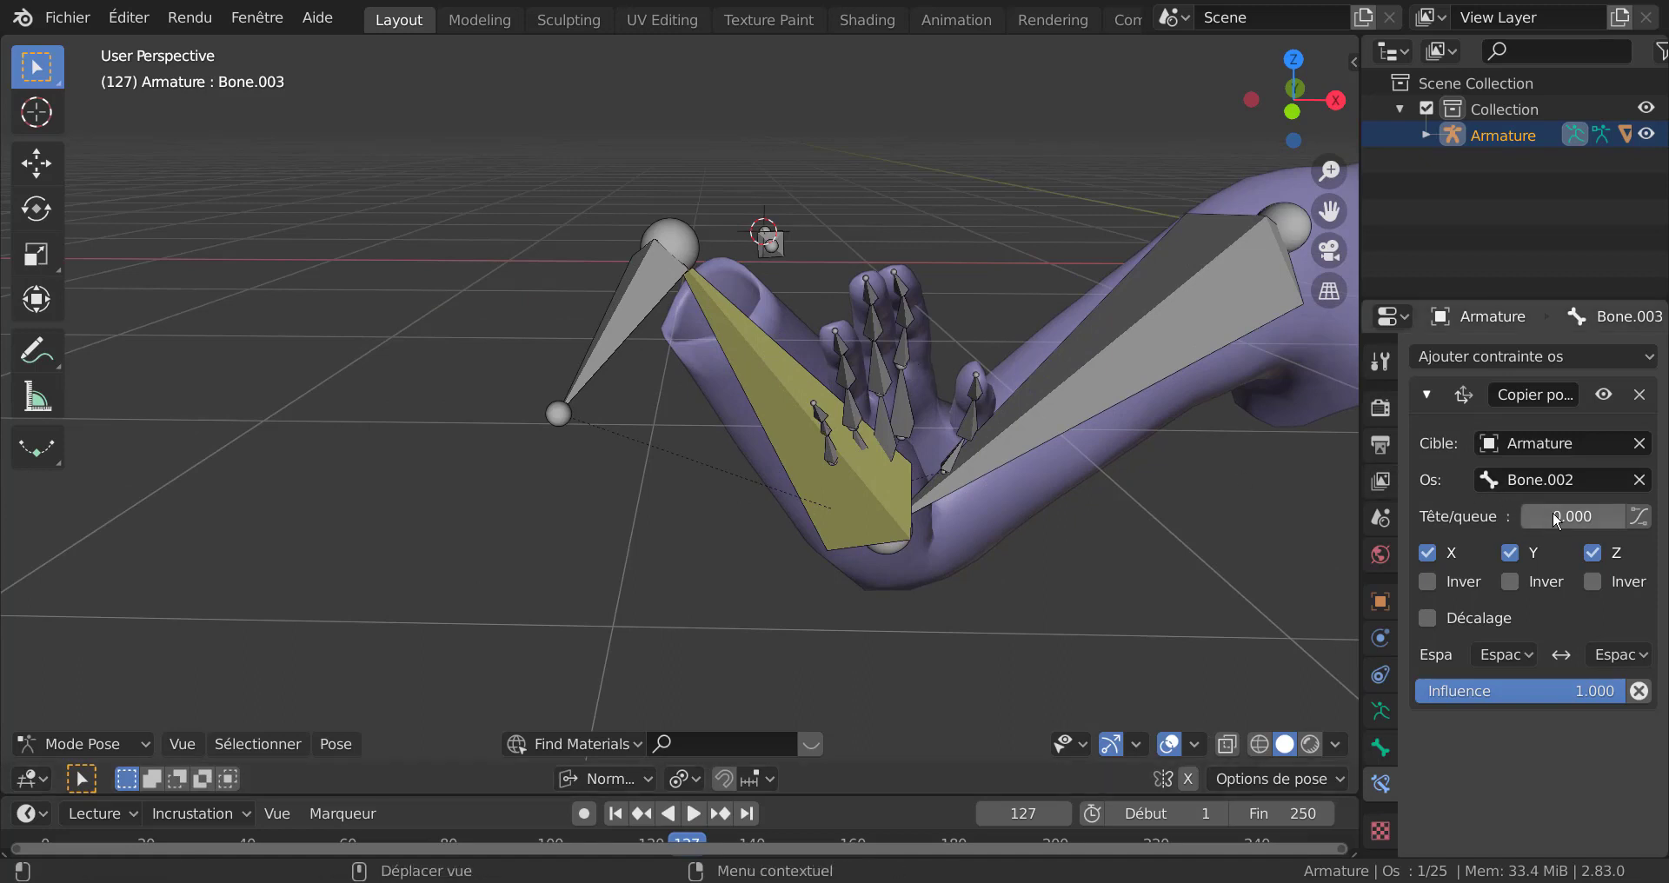
left_click_drag(1531, 515, 1595, 515)
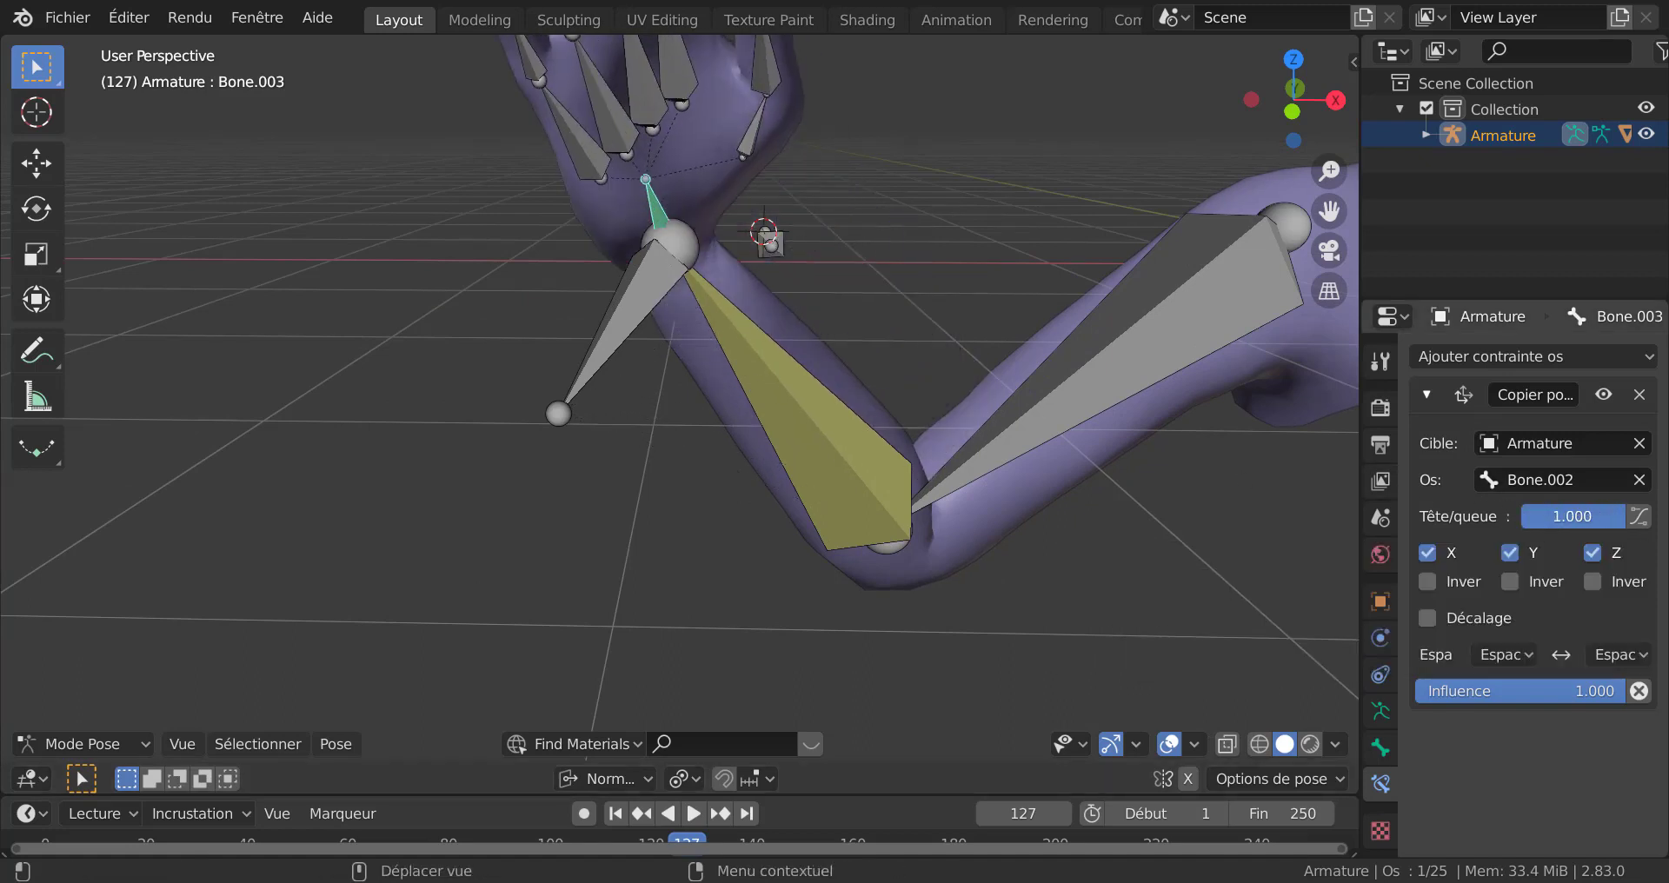
scroll(671, 119, "down", 5)
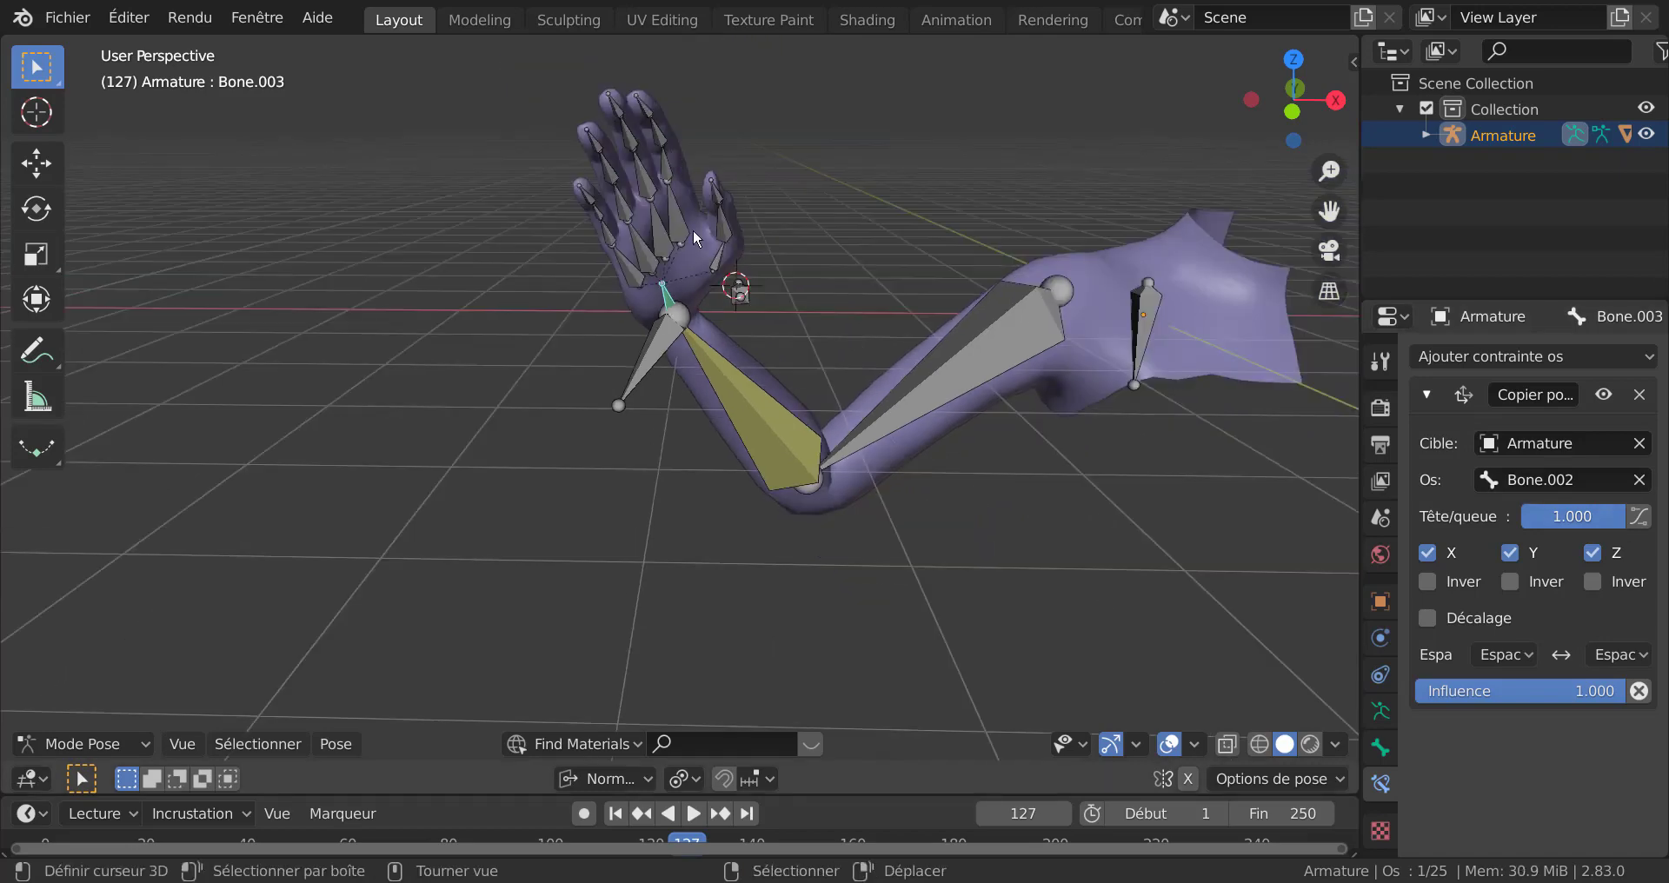
Step: Test the constraint by moving the wrist control bone outward and then rotating it freely
left_click(661, 348)
key("g")
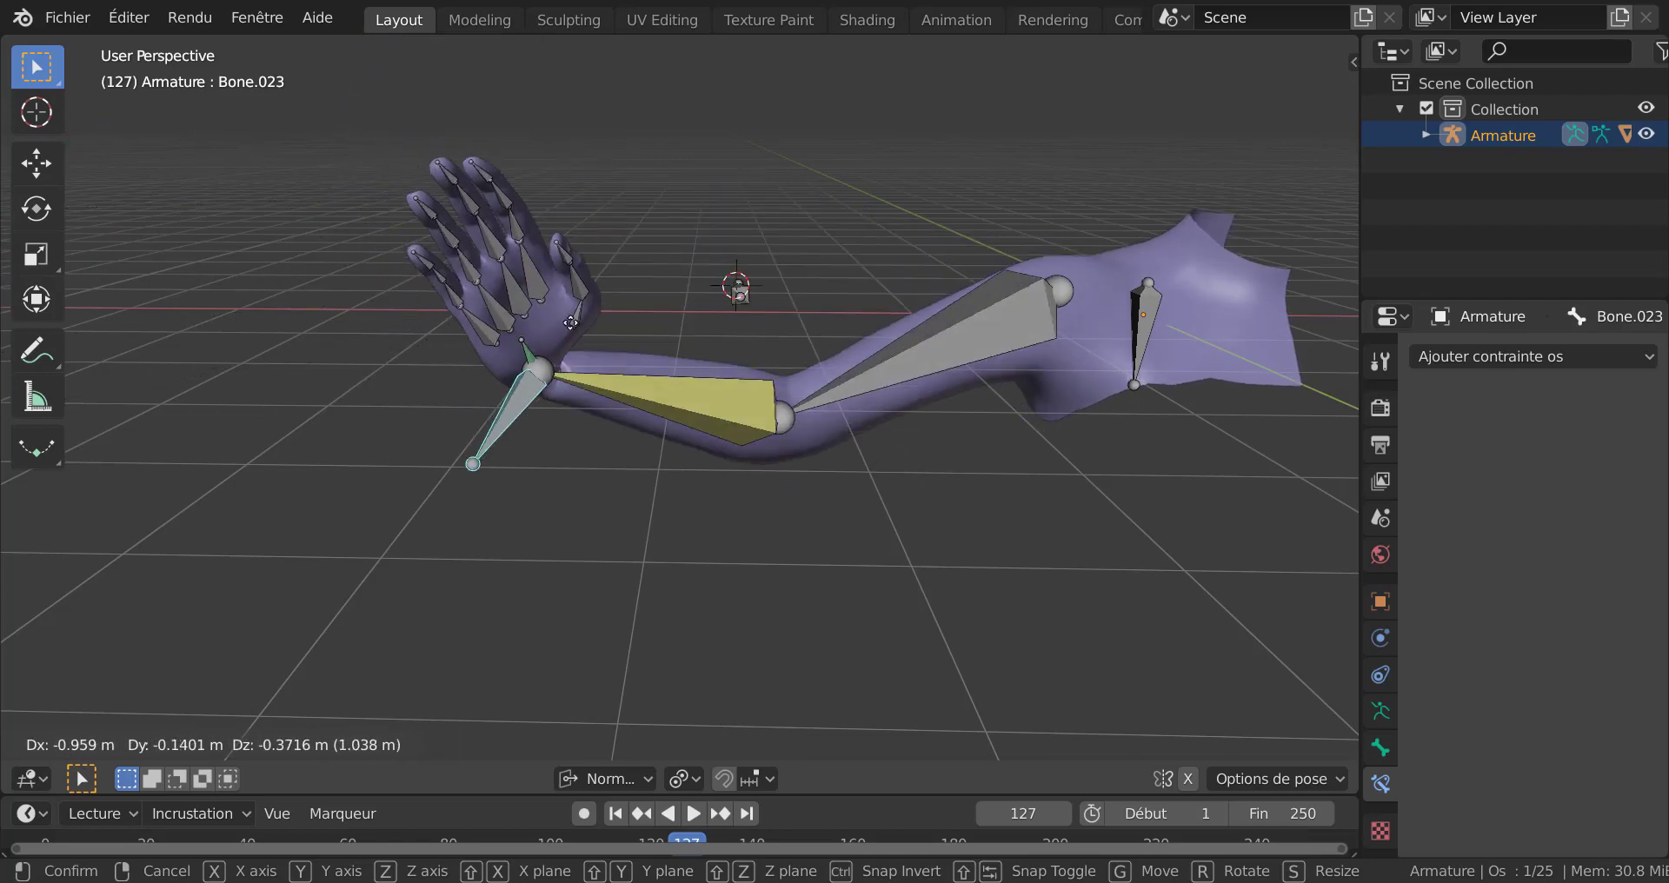
left_click(654, 372)
key("r")
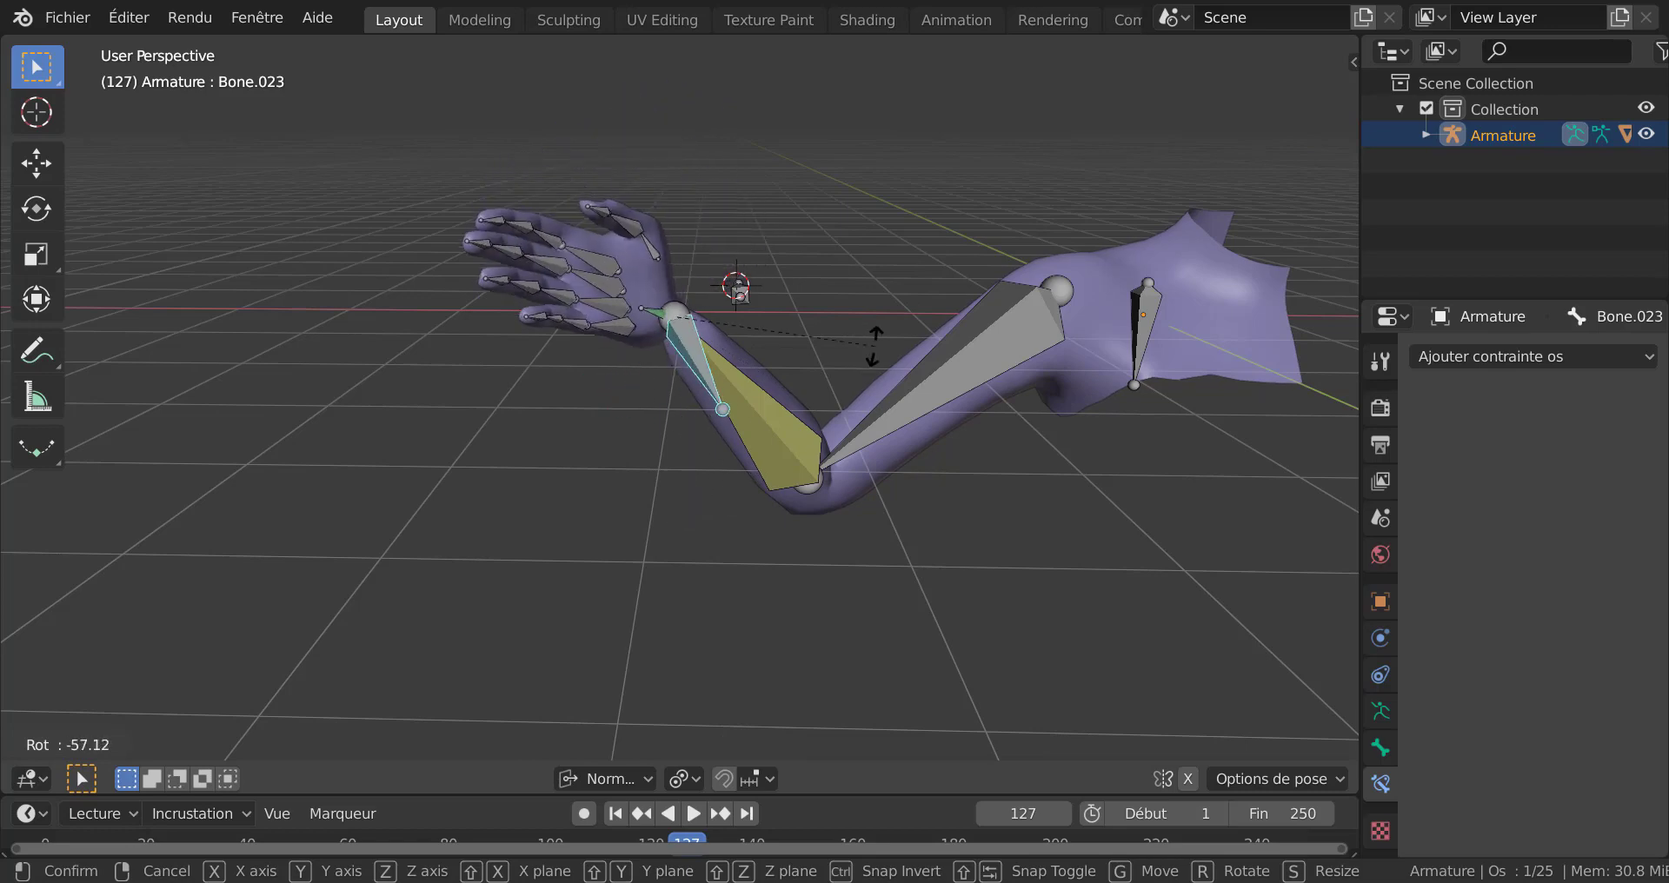
left_click(815, 410)
Step: Rotate the wrist control bone around its own Z axis to turn the hand
middle_click_drag(813, 404, 832, 376)
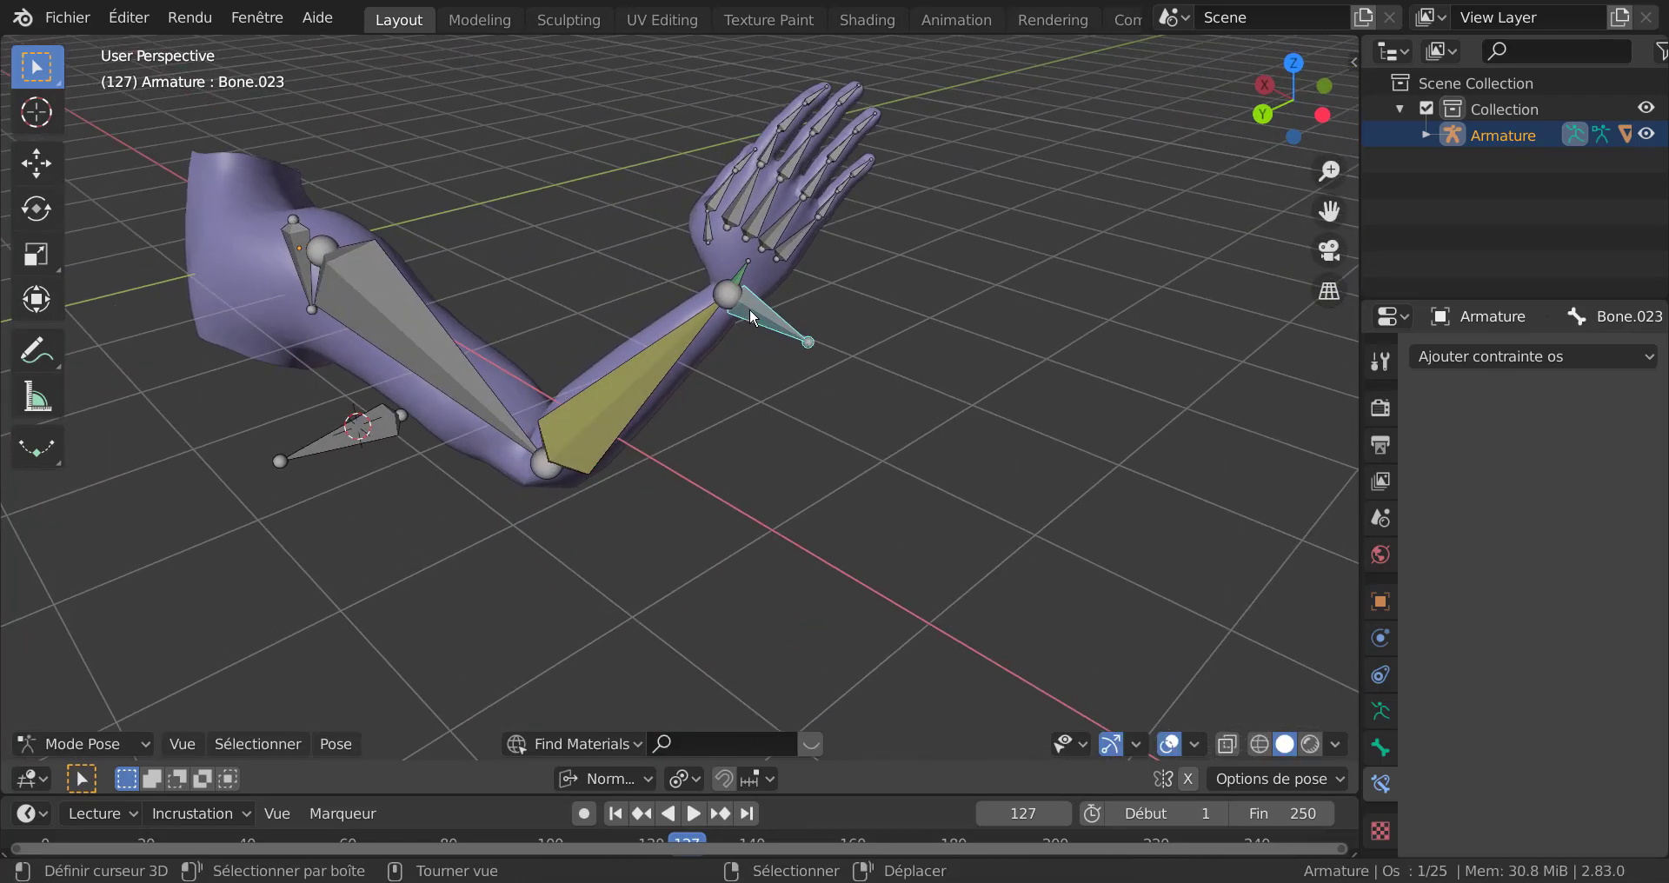
middle_click_drag(898, 284, 956, 389)
key("r")
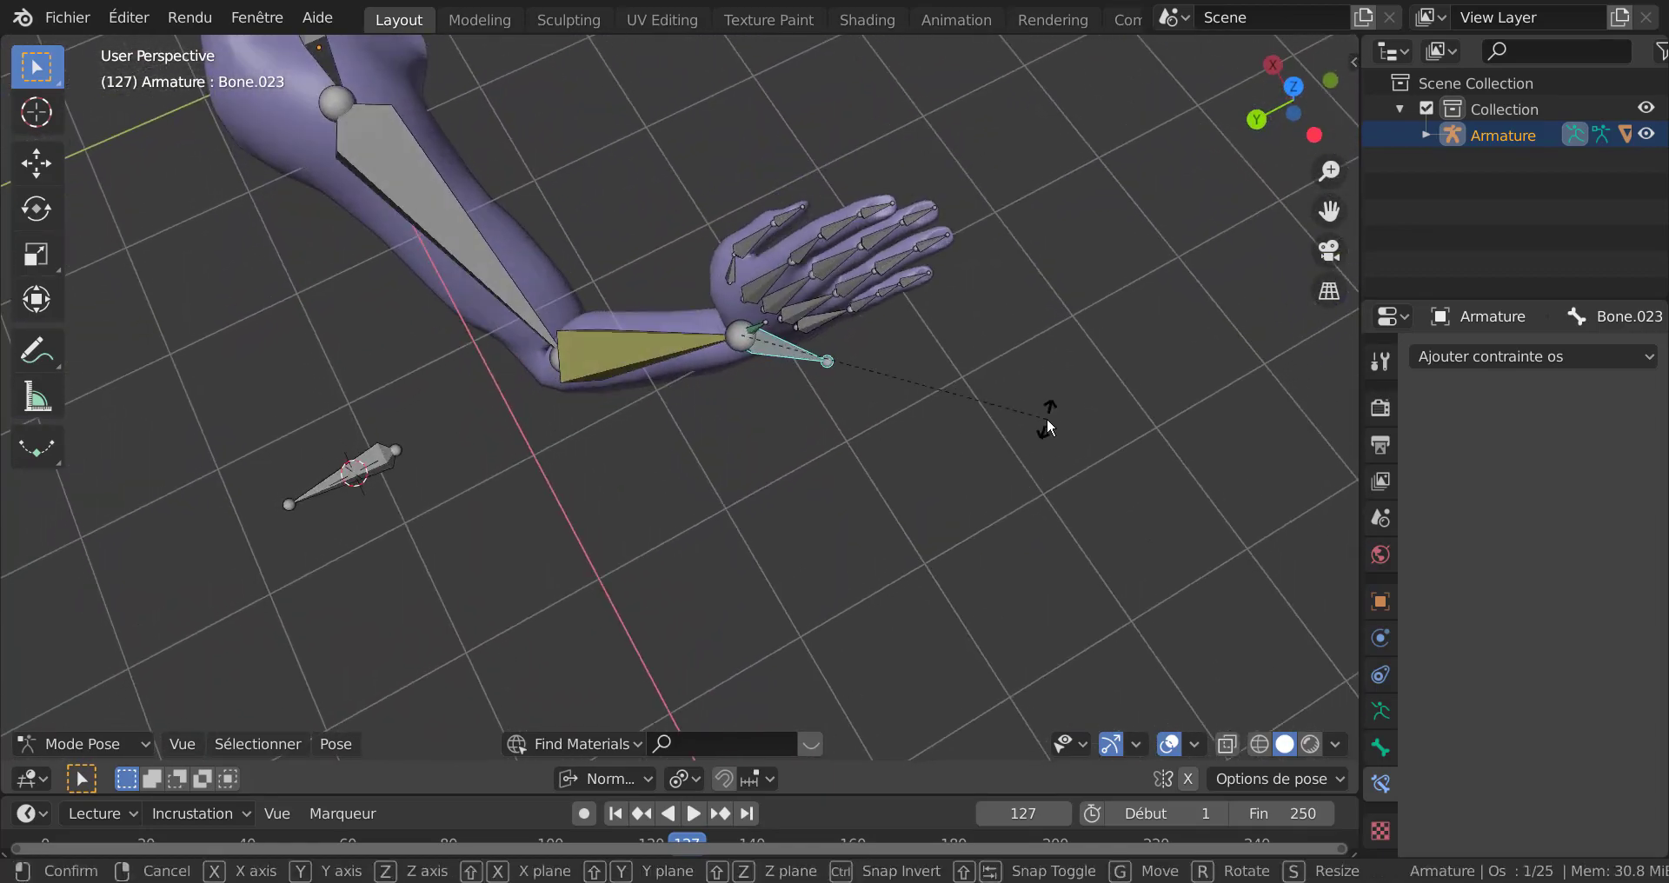
key("z")
key("z")
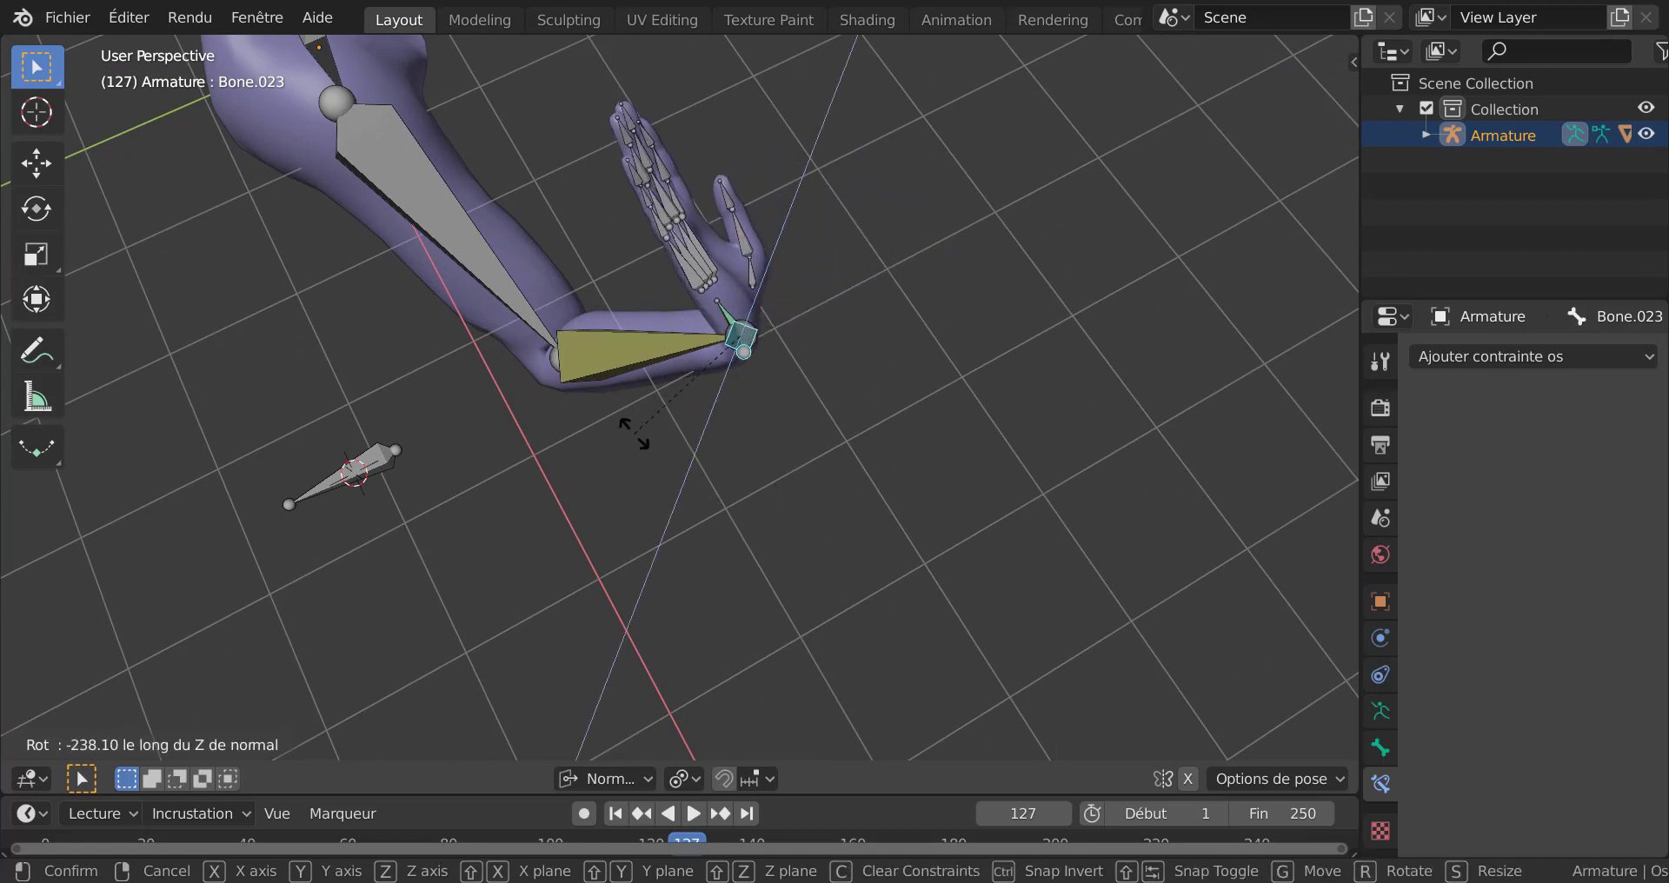
left_click(837, 430)
middle_click_drag(836, 430, 655, 494)
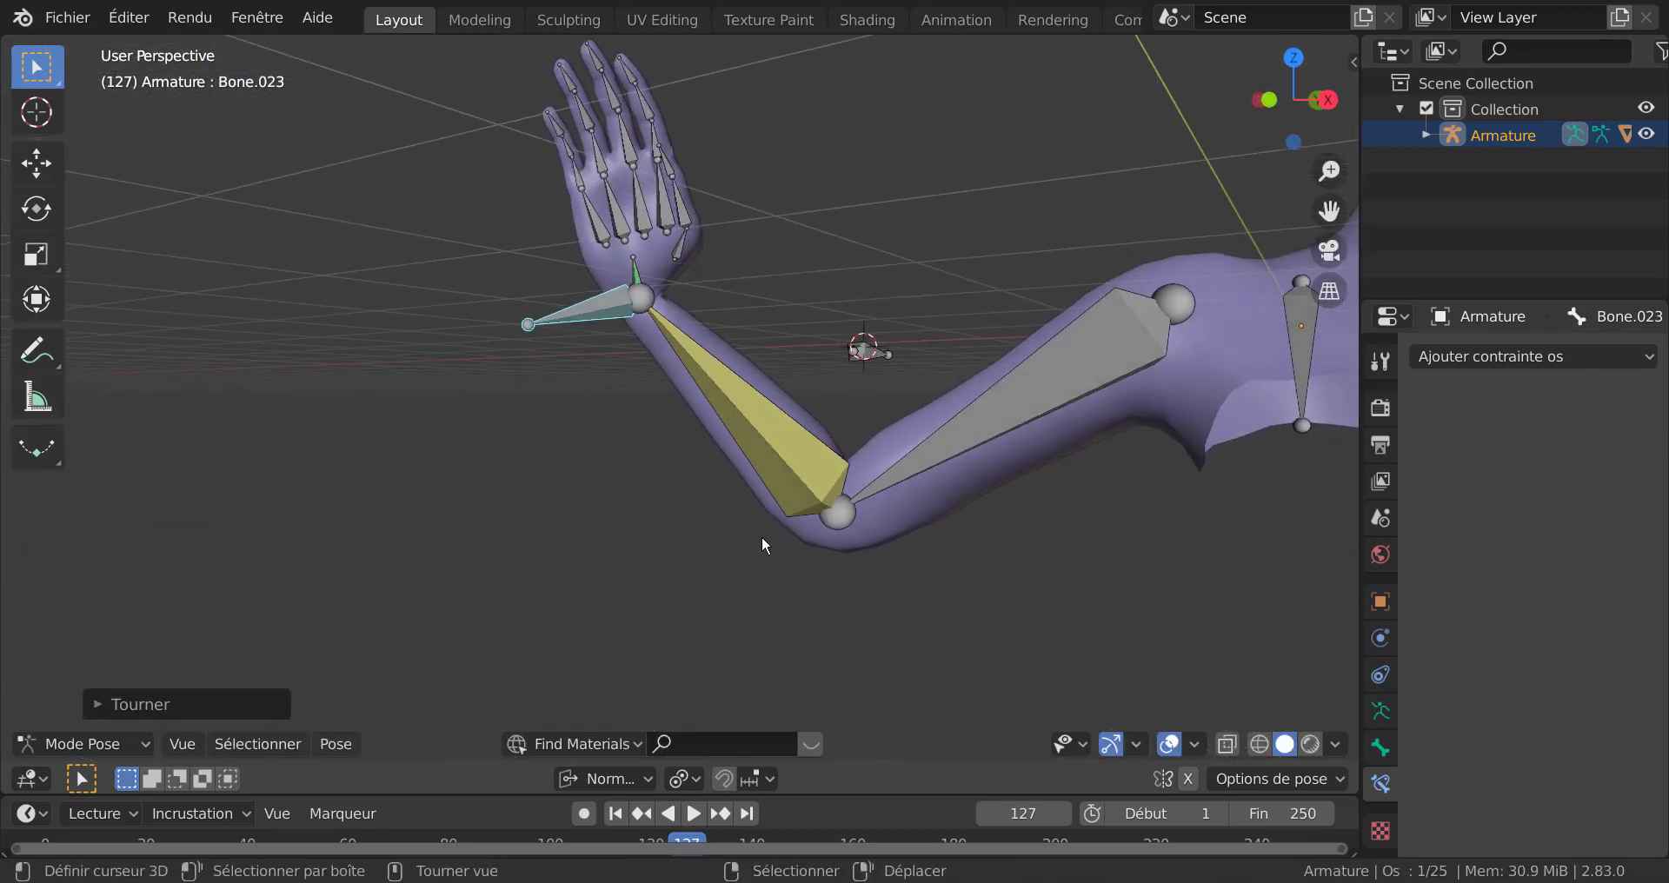
Step: Rotate the wrist control bone freely so the hand tilts outward, away from the shoulder
key("r")
left_click(819, 405)
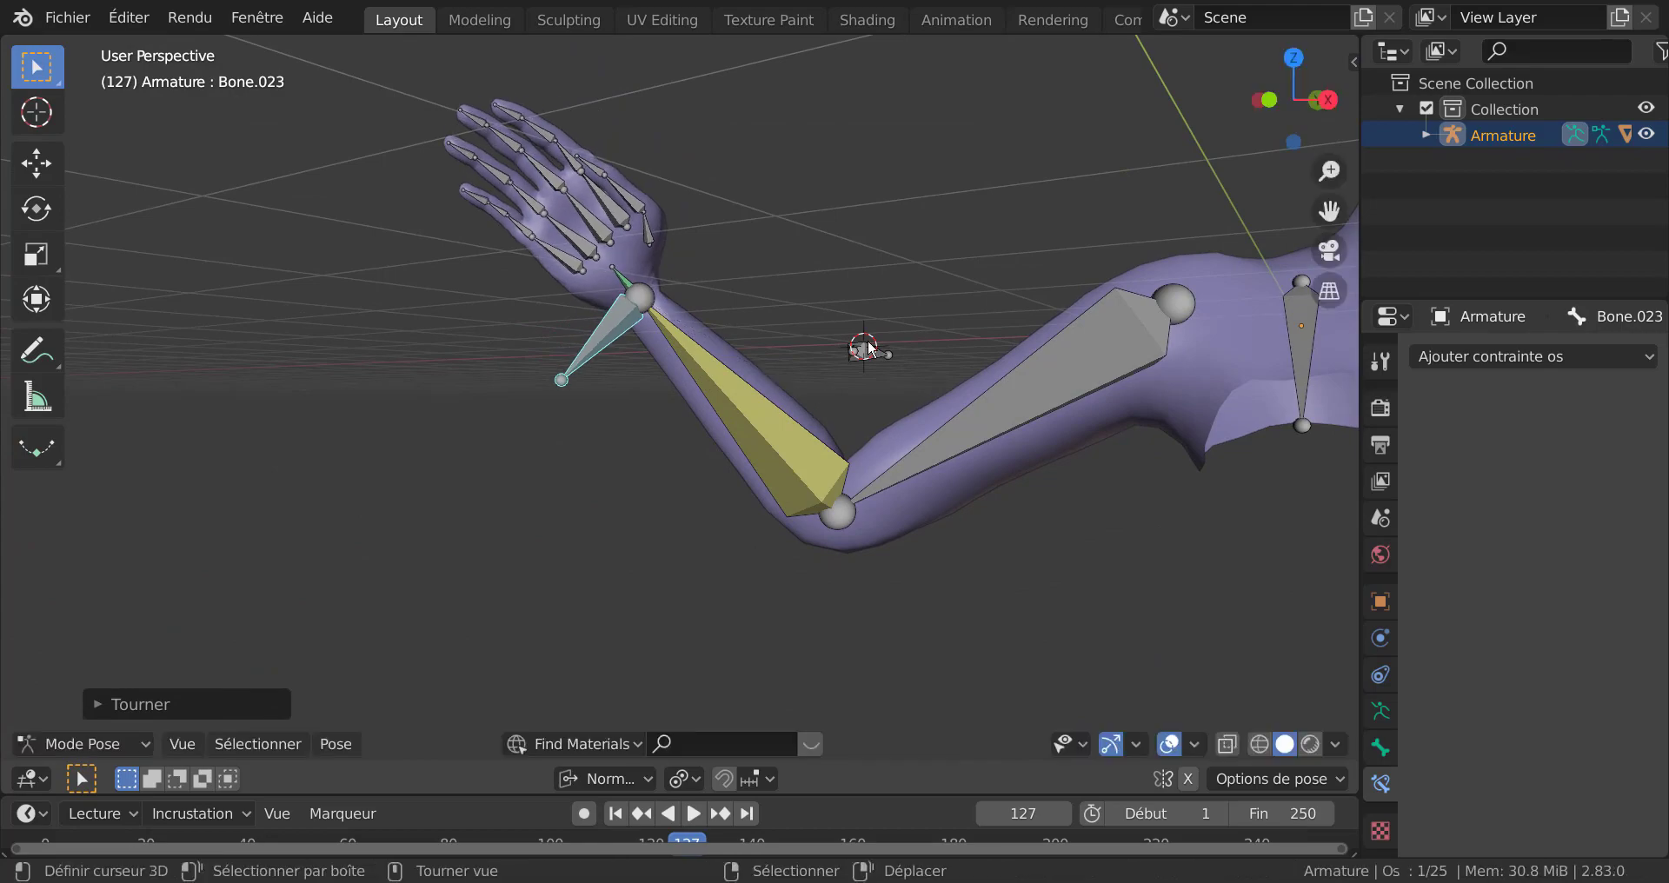
middle_click_drag(818, 406, 833, 315)
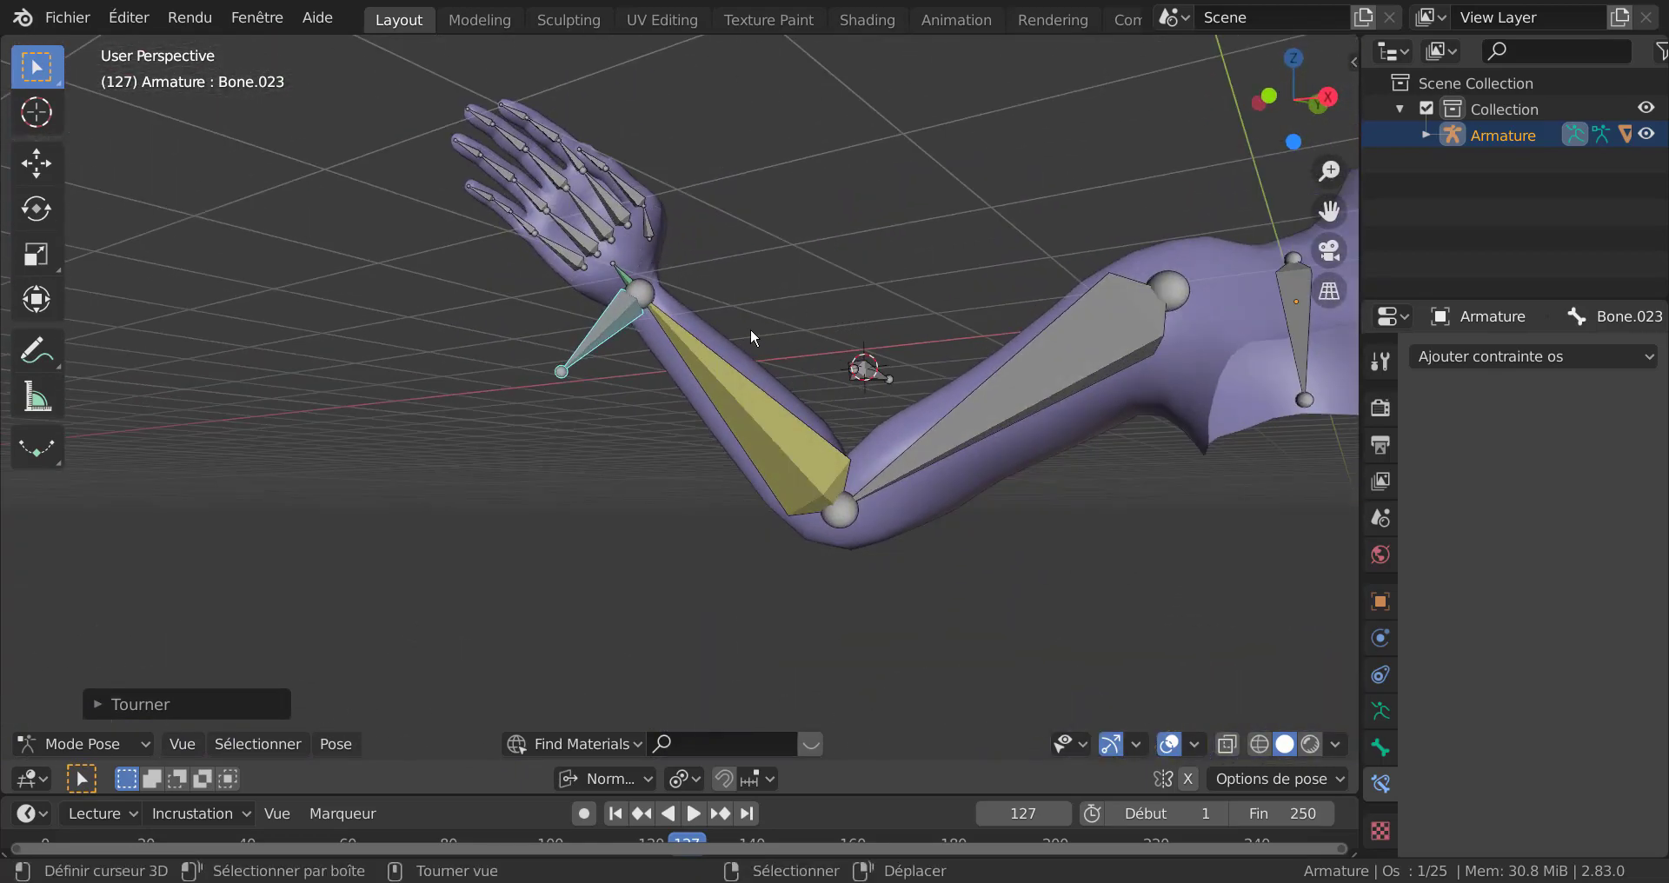
Step: Move the wrist control bone inward and down so the elbow bends more sharply
scroll(785, 340, "down", 3)
middle_click_drag(796, 345, 881, 455)
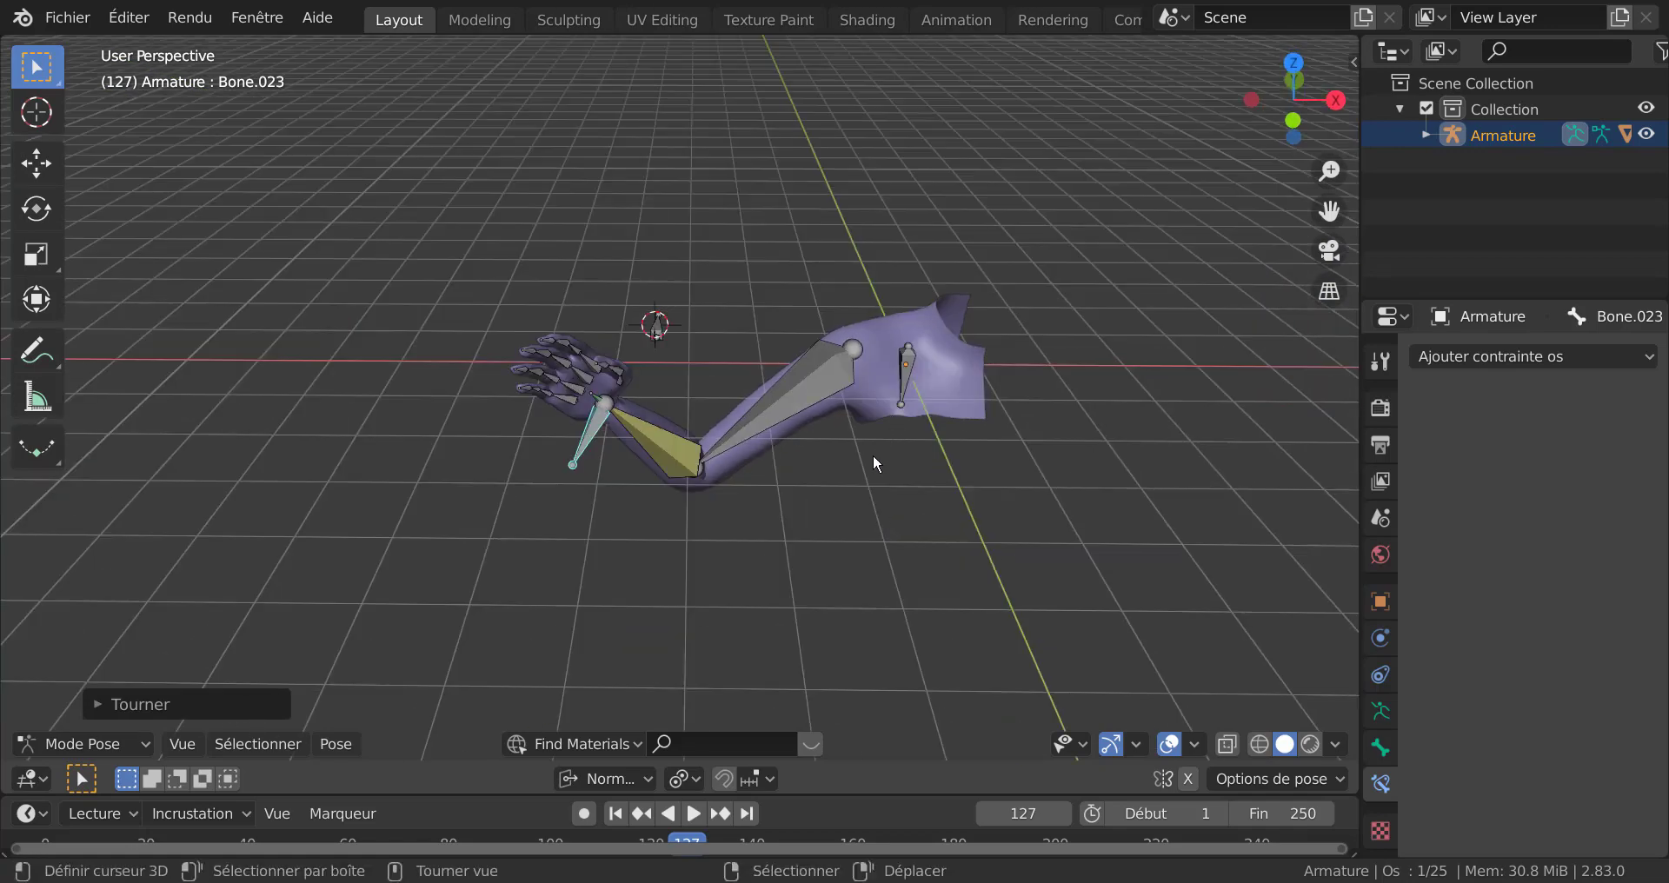
middle_click_drag(879, 466, 838, 544, "shift")
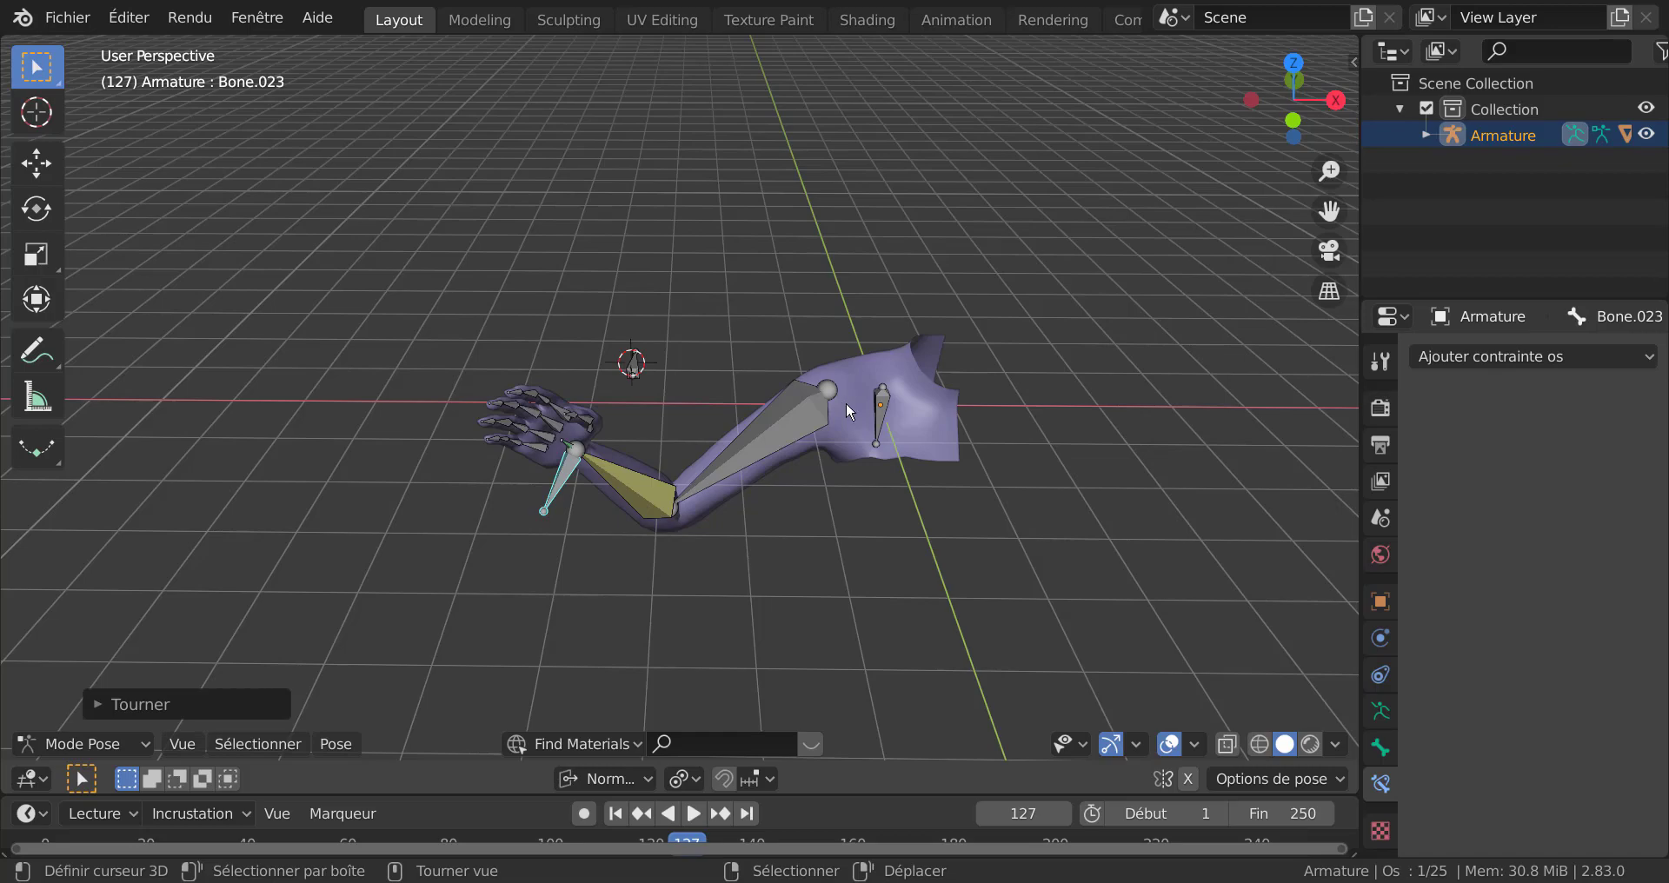
mouse_move(847, 402)
middle_mouse_down()
mouse_move(885, 461)
mouse_move(862, 608)
mouse_move(1069, 478)
mouse_move(1103, 425)
mouse_move(1167, 435)
mouse_move(1020, 388)
mouse_move(801, 426)
mouse_move(836, 357)
mouse_move(838, 372)
middle_mouse_up()
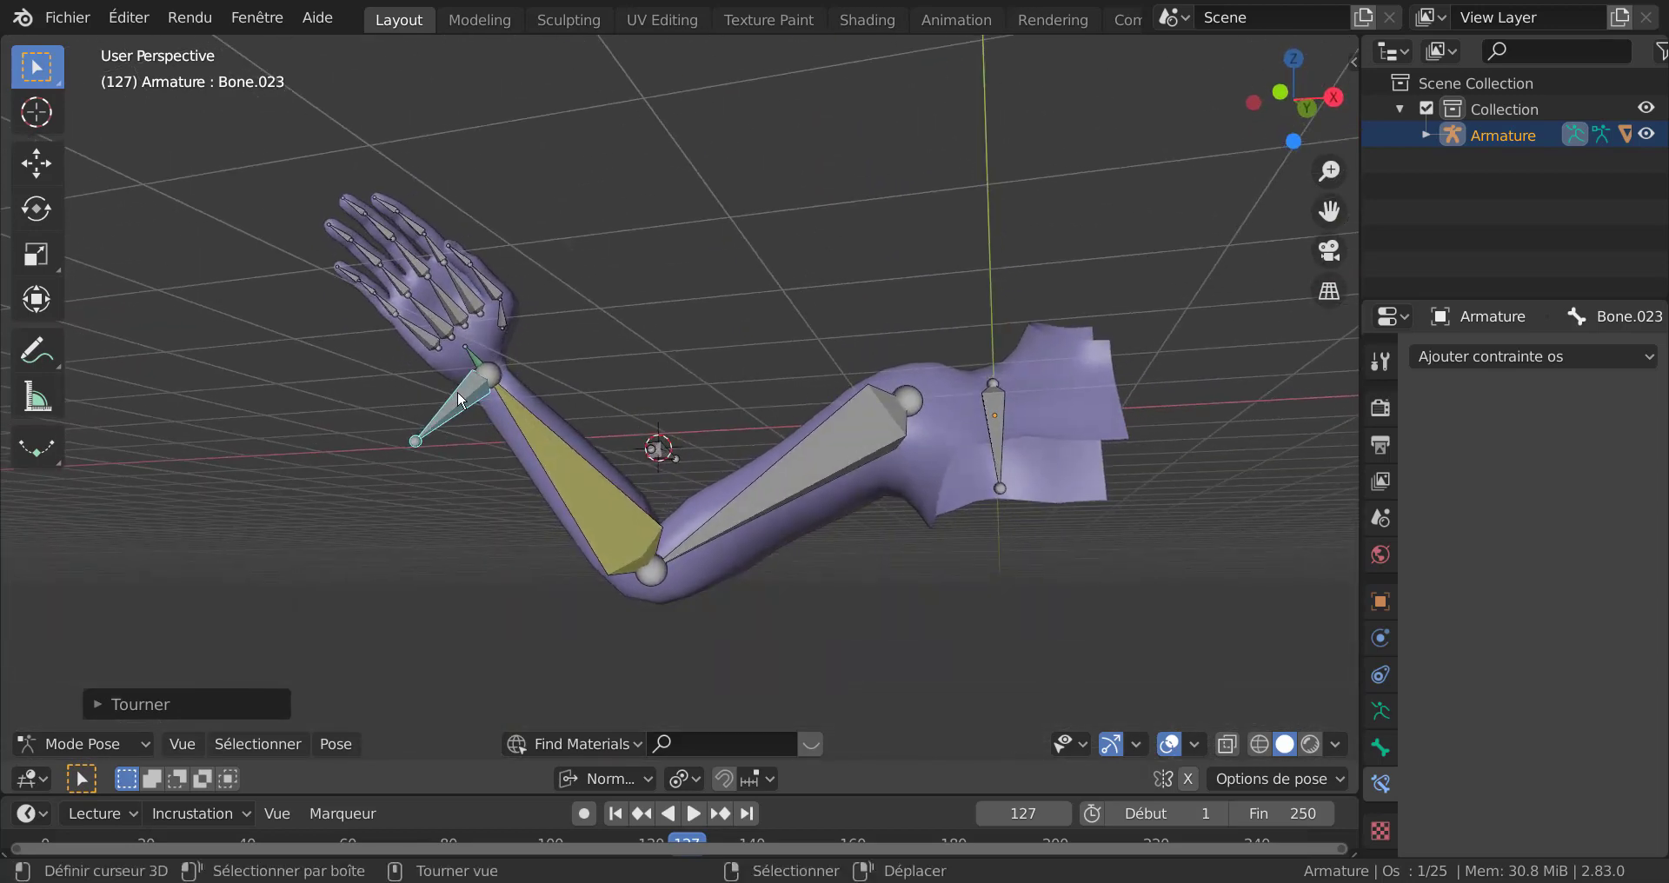
key("g")
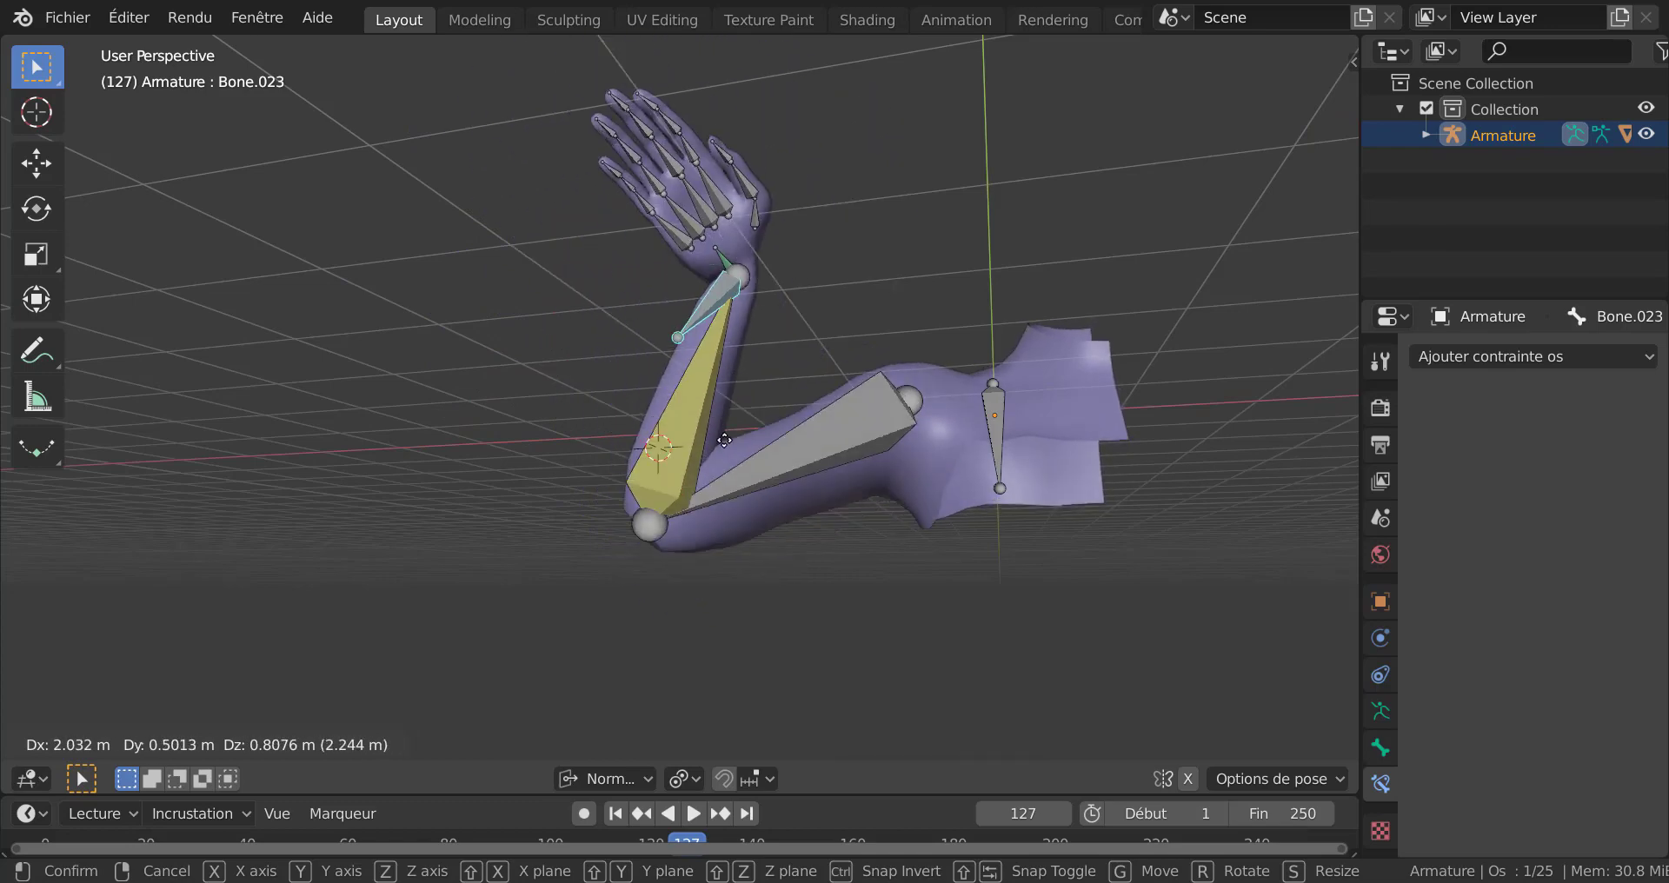
left_click(624, 609)
Step: Lower the wrist control bone in front view to a point well below the shoulder so the arm straightens downward
scroll(697, 407, "down", 4)
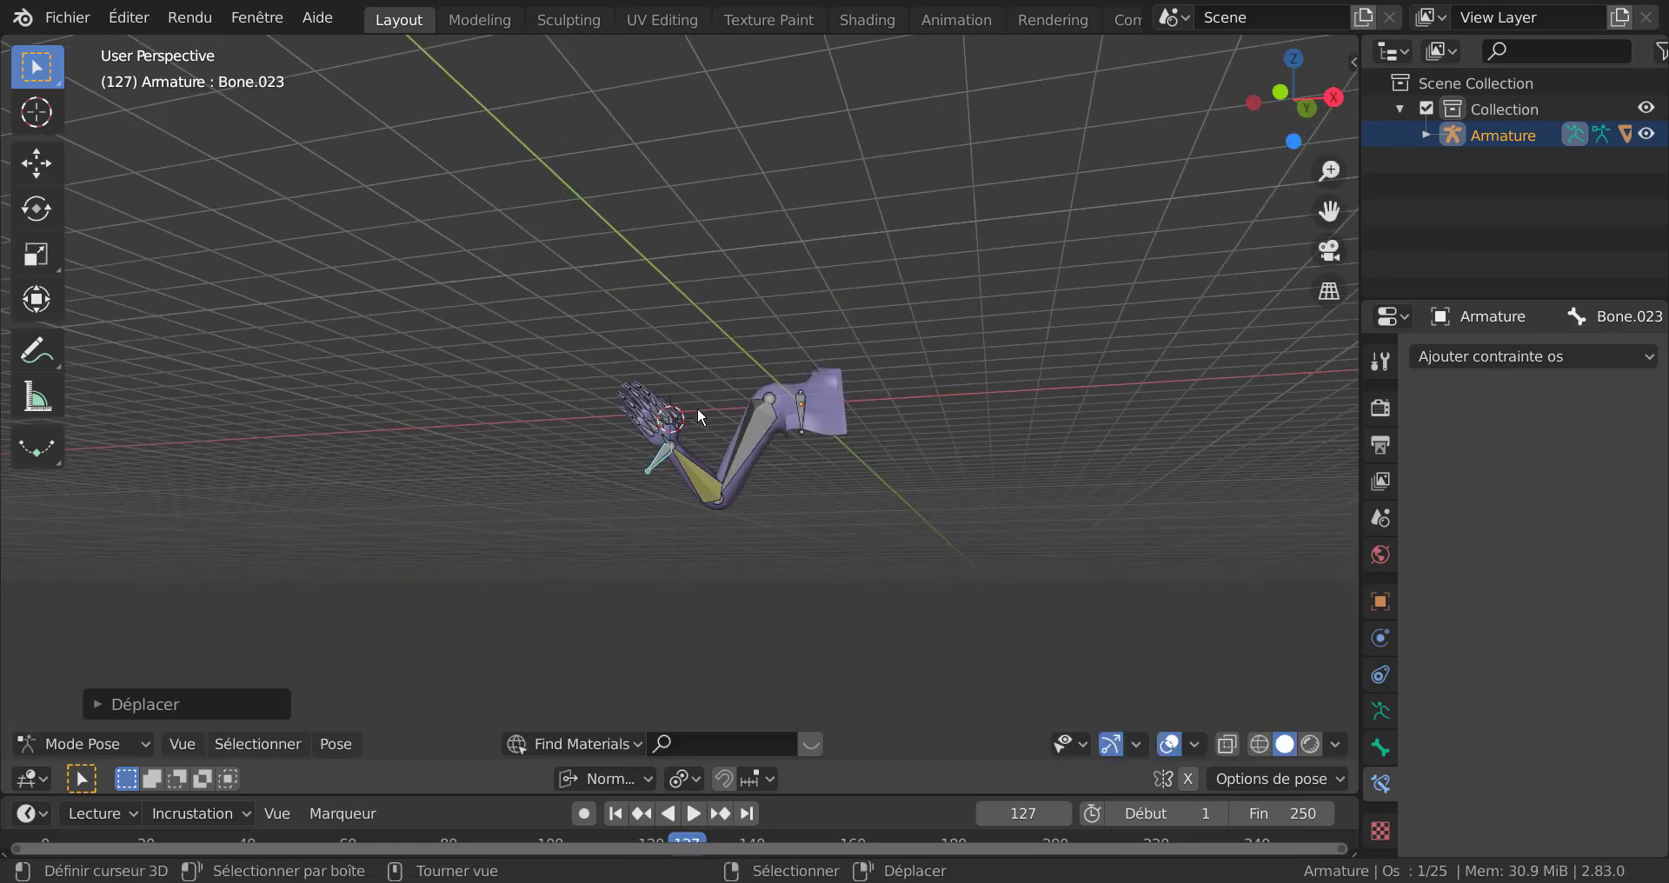
middle_click_drag(697, 407, 713, 498)
key("KP_1")
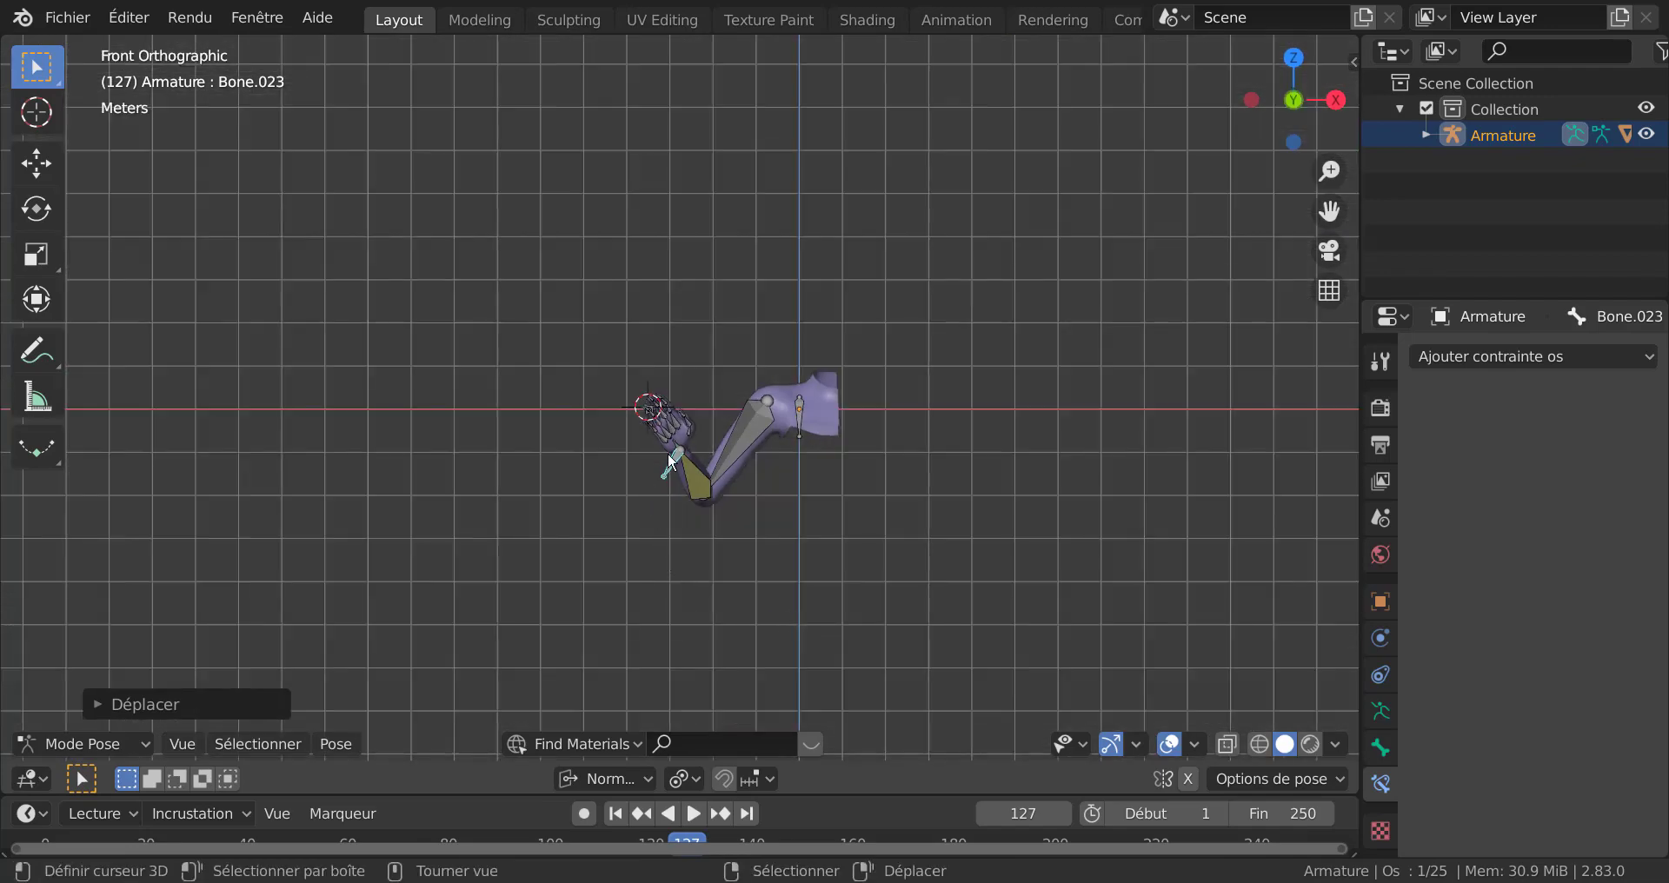
key("g")
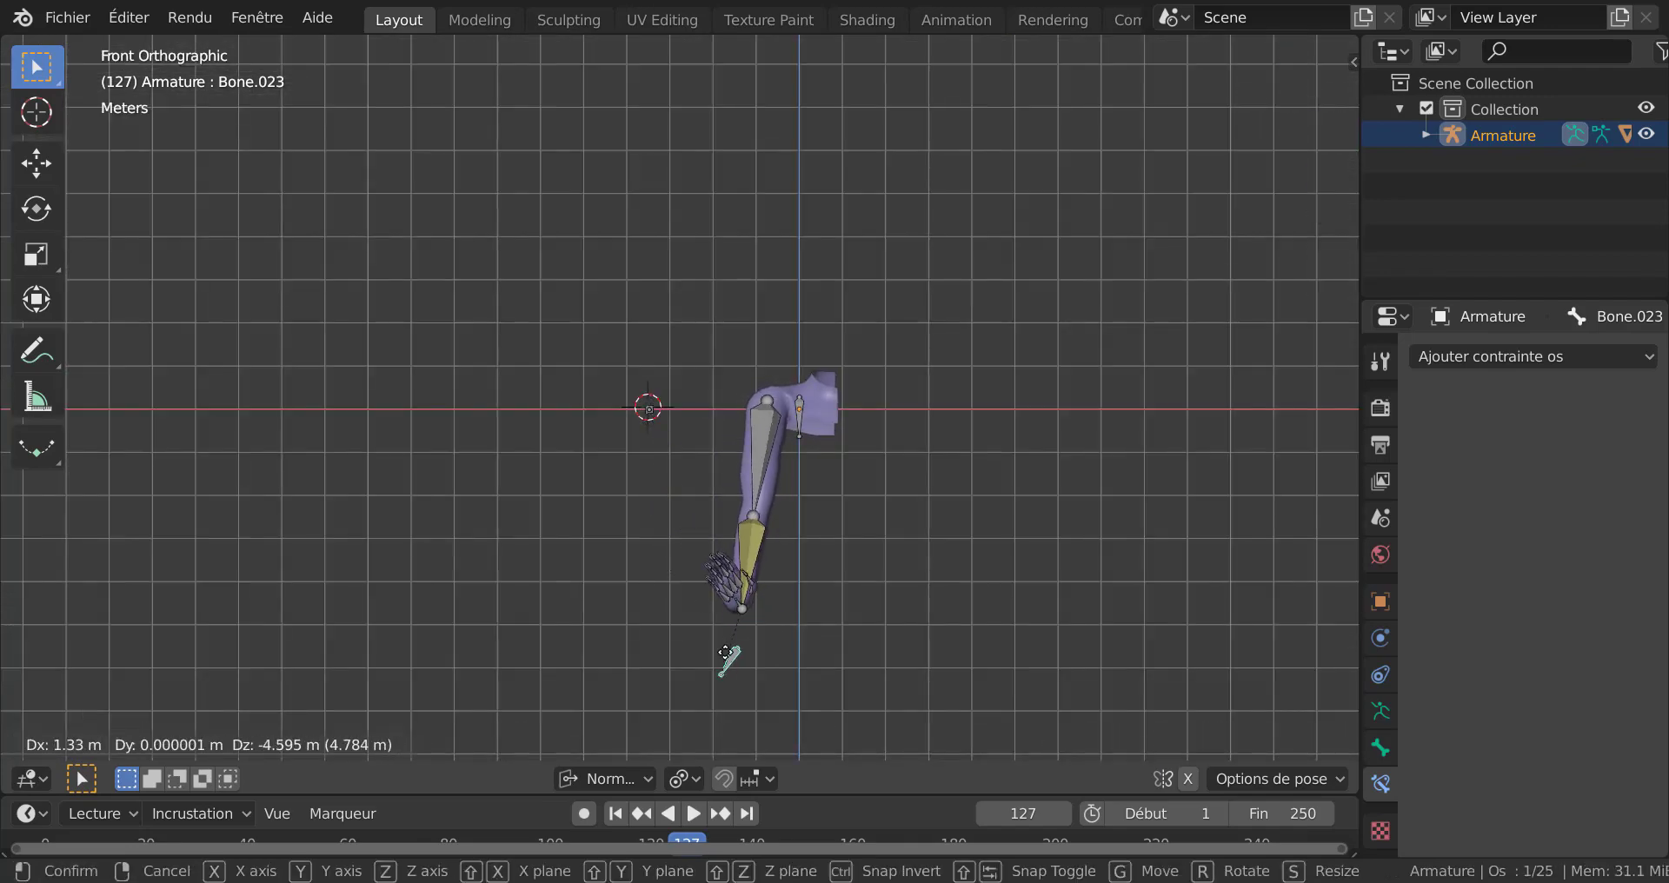
left_click(726, 652)
Step: Rotate the wrist control bone freely from the side so the hand points down in line with the forearm
middle_click_drag(726, 652, 577, 601)
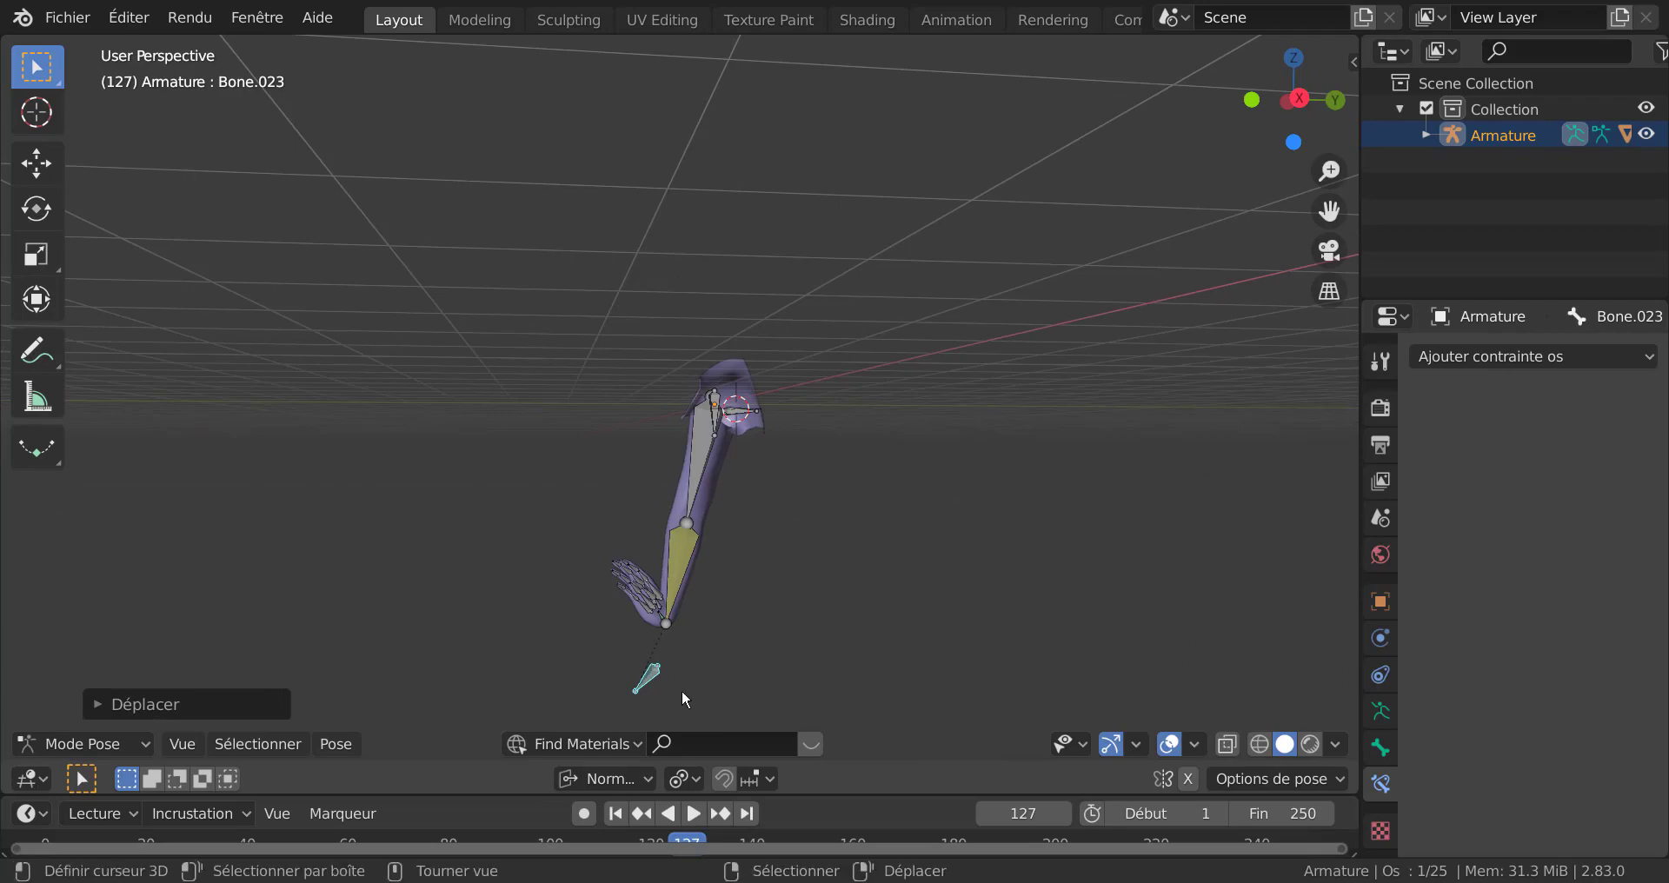
key("r")
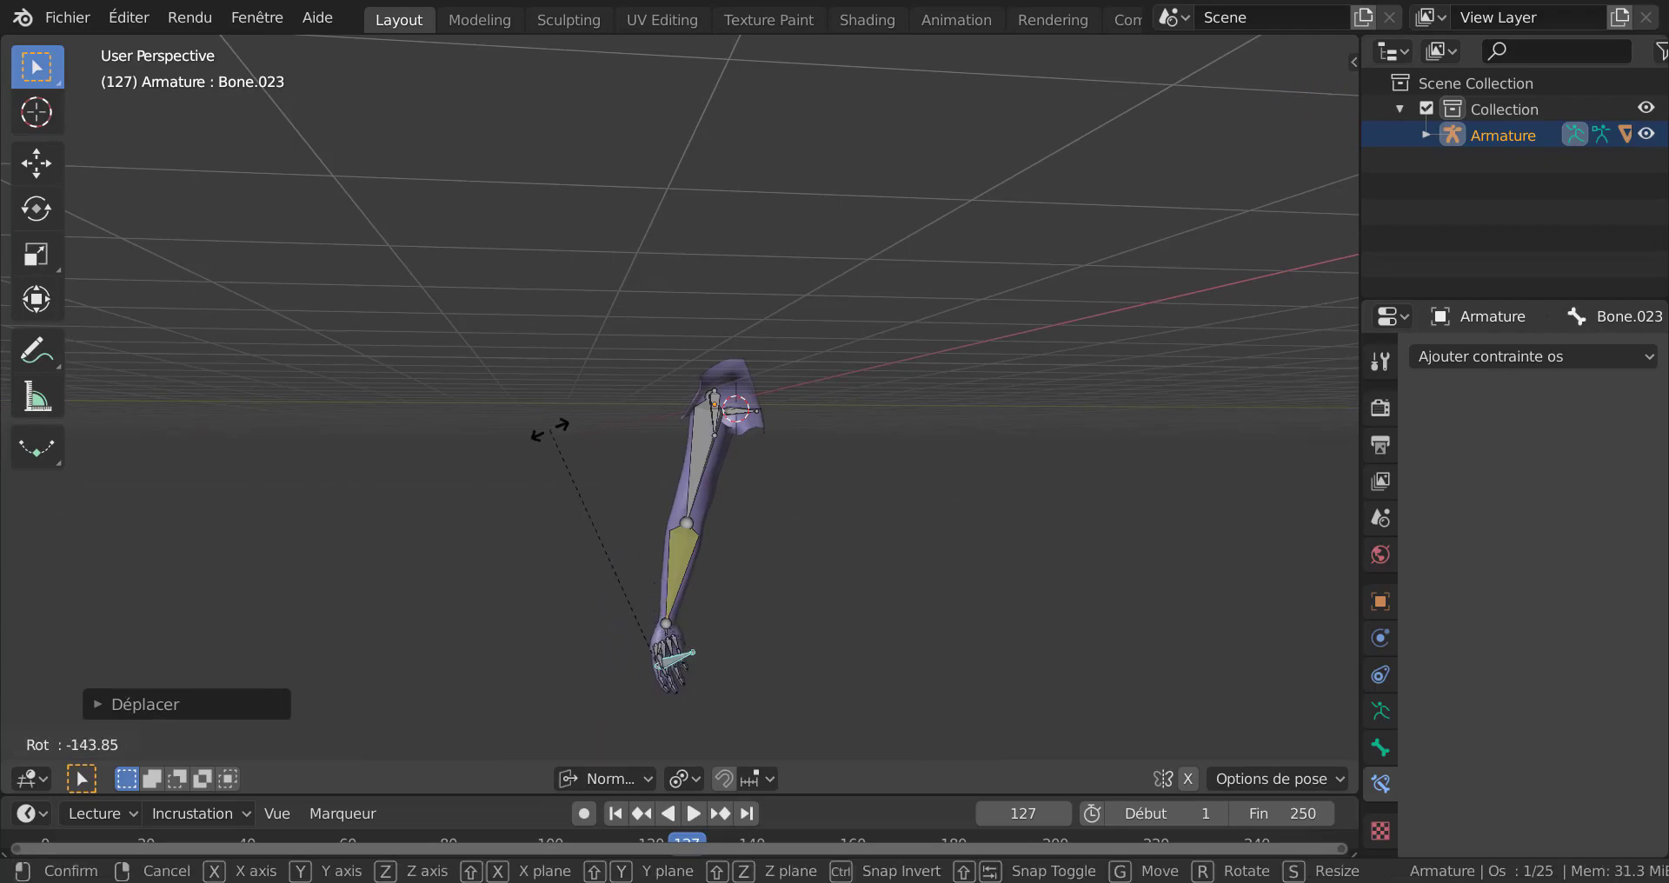
left_click(681, 528)
Step: Rotate the wrist control bone around its own Z axis to turn the hanging hand
middle_click_drag(681, 529, 946, 671)
key("r")
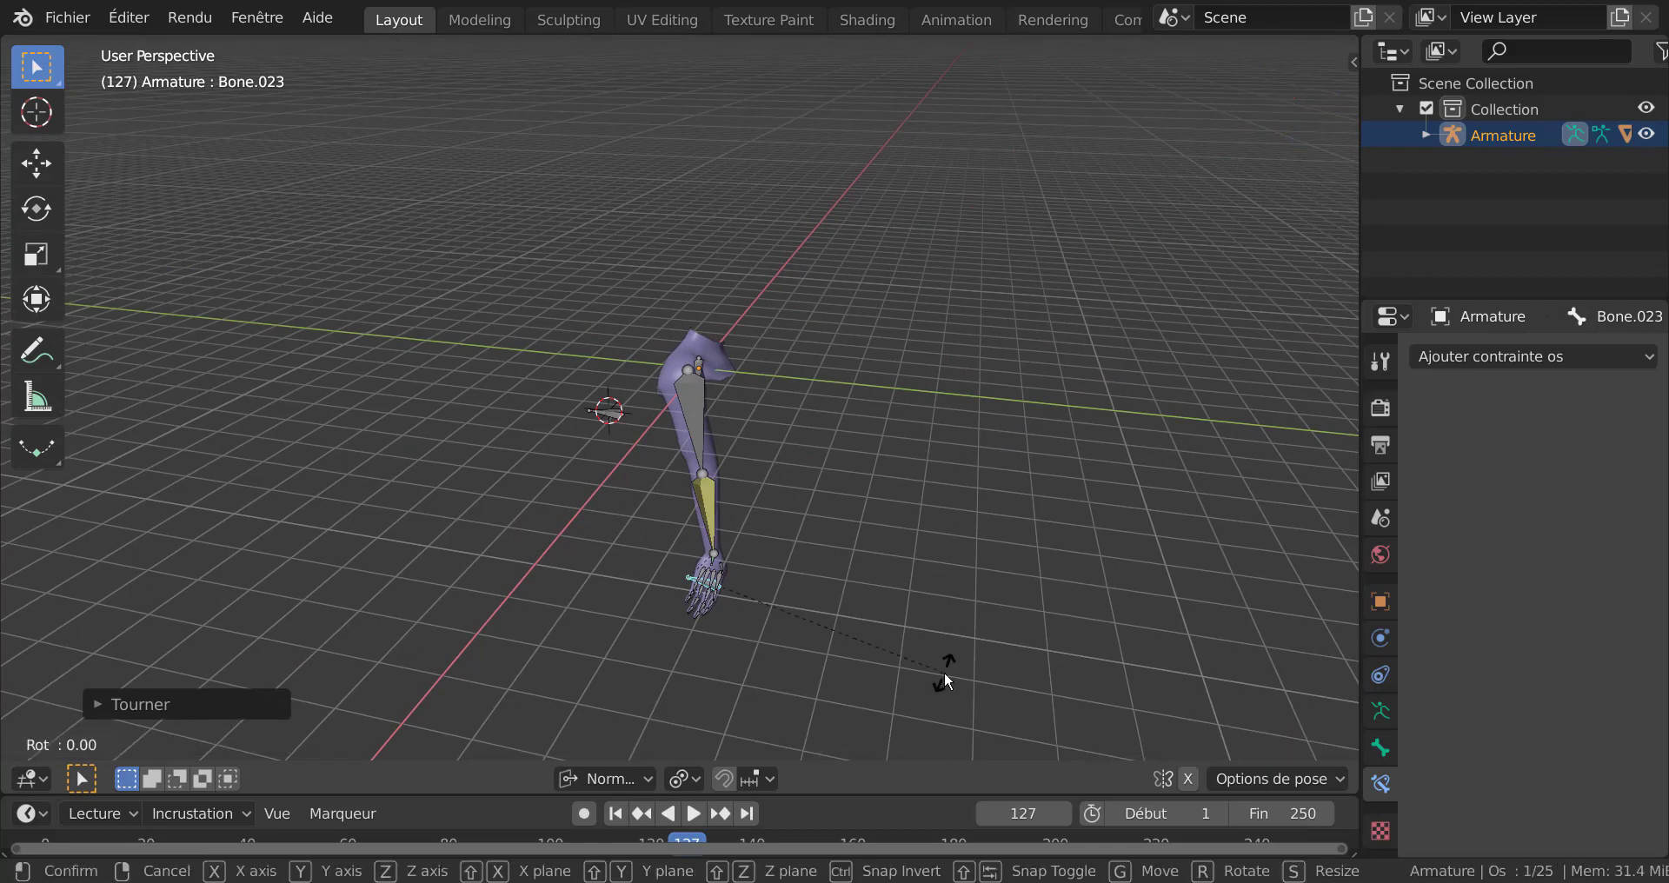
key("z")
left_click(1008, 570)
Step: Raise the wrist control bone up and forward so the elbow bends and the forearm lifts
middle_click_drag(1008, 569, 696, 548)
scroll(693, 545, "up", 4)
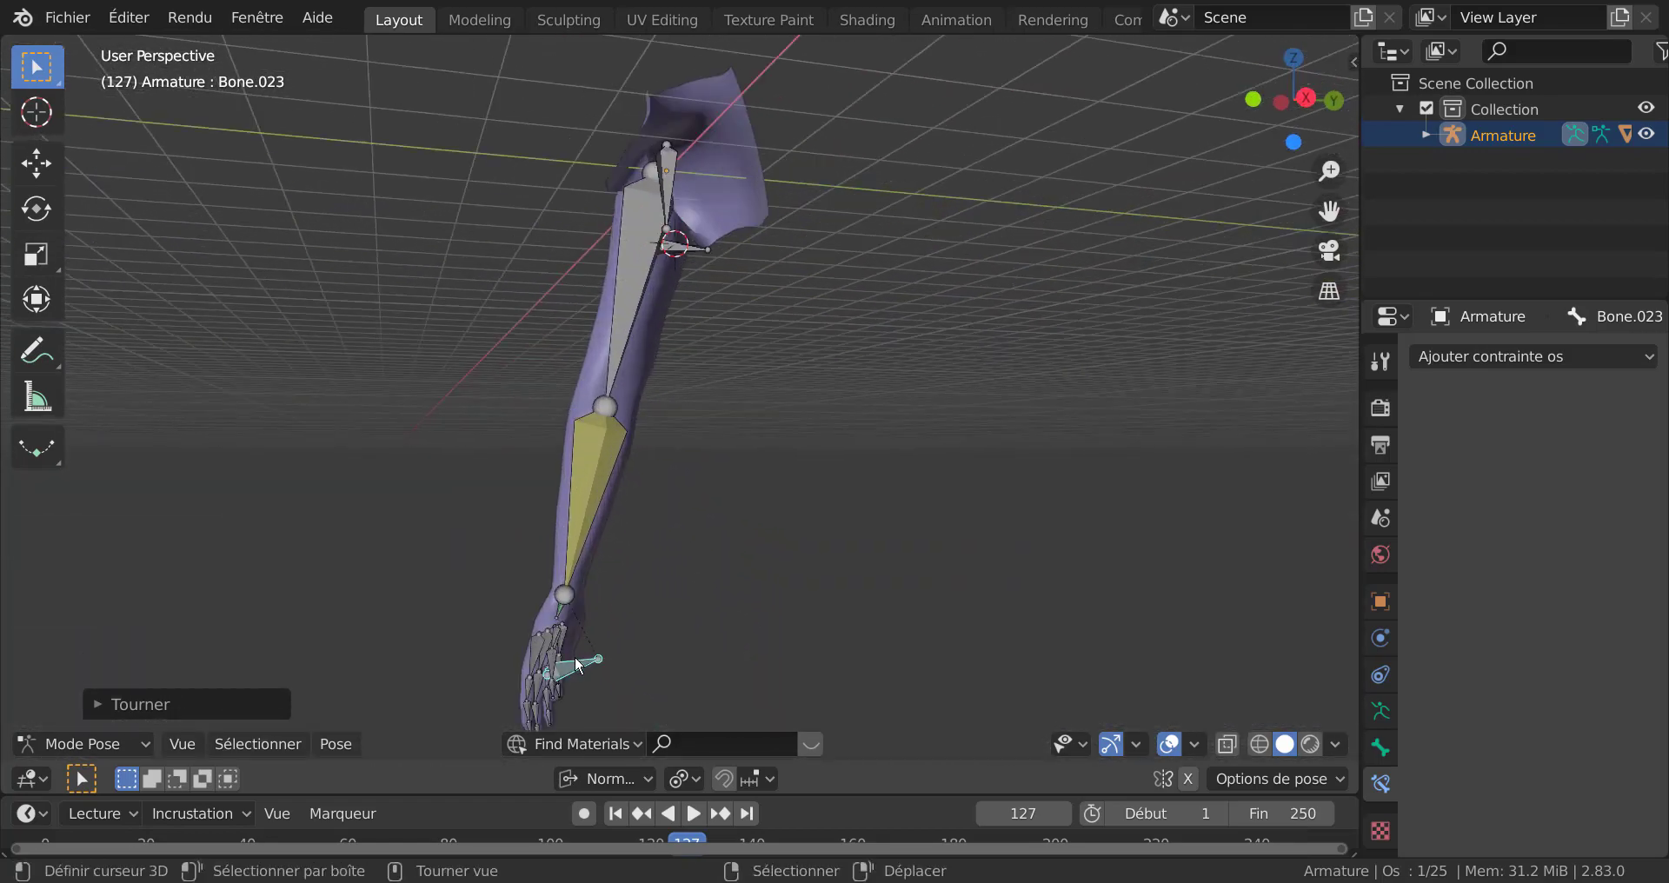
left_click_drag(579, 667, 422, 209)
Step: Rotate the wrist control bone freely, and turn it around its own Z axis as well, to reorient the raised hand
key("r")
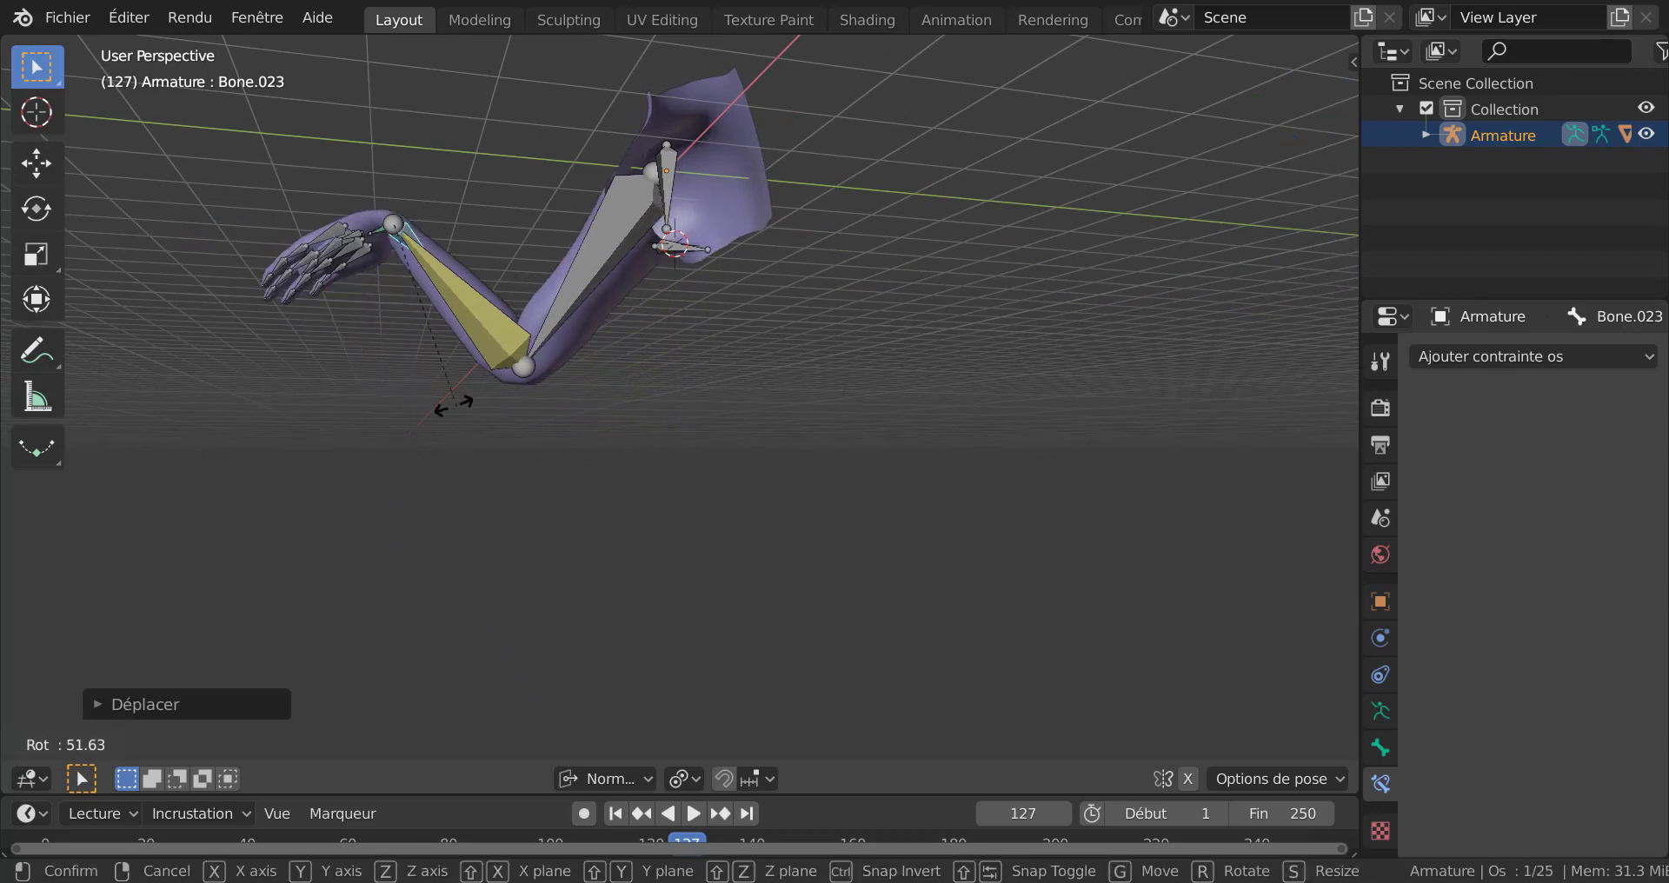
left_click(313, 382)
key("r")
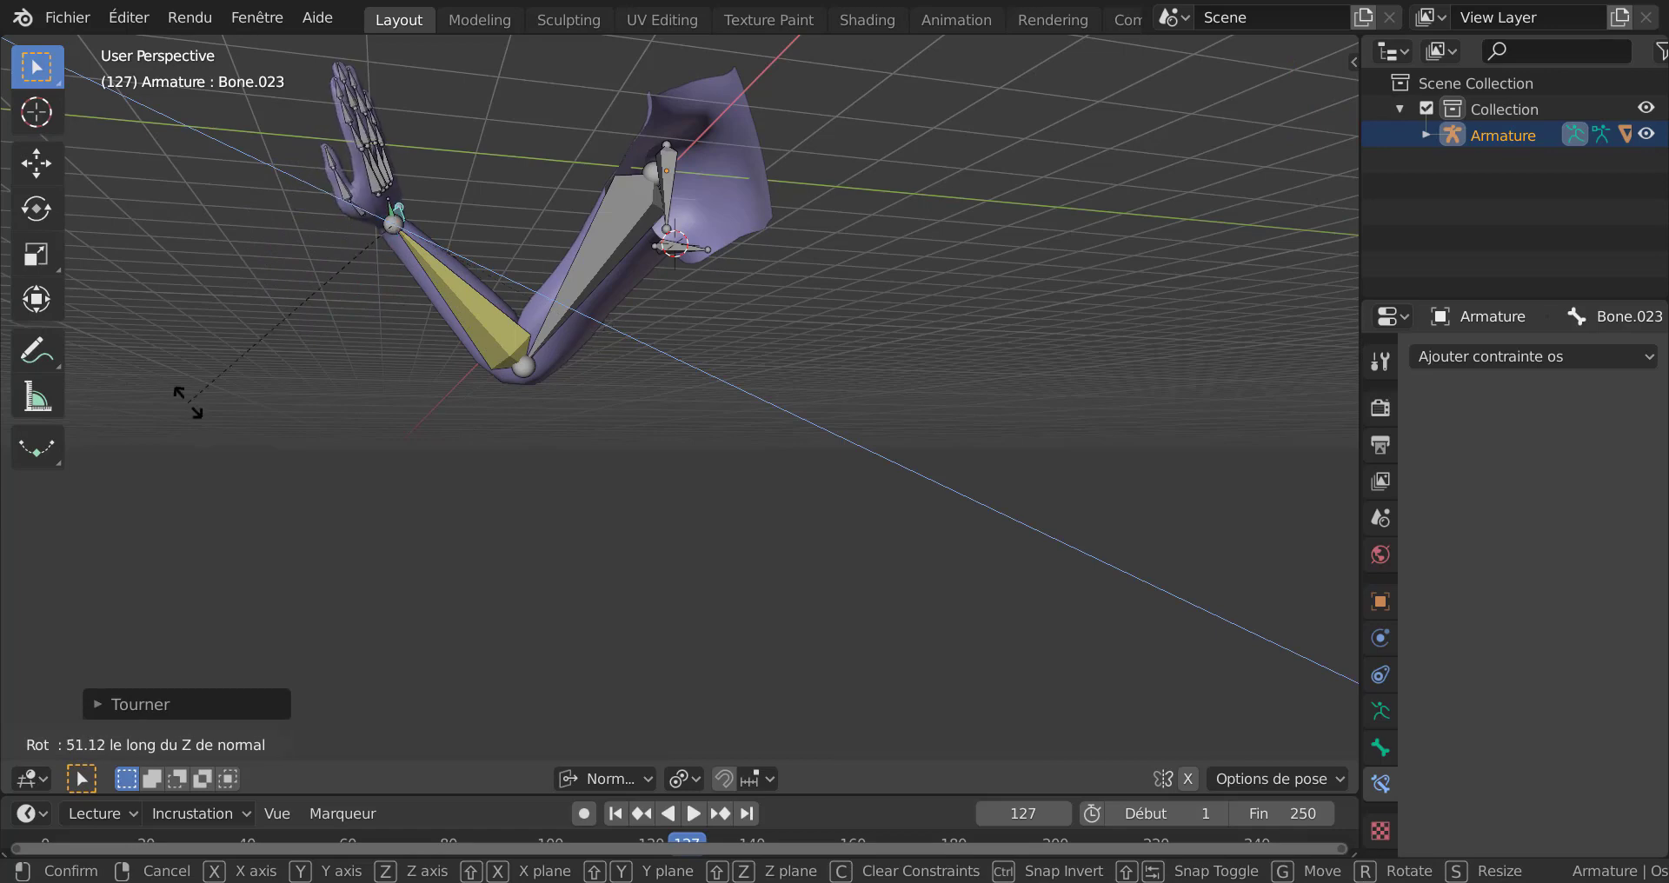
left_click(470, 252)
Step: Twist the raised hand by rotating the wrist control bone around its own Z axis, seen from the front
middle_click_drag(470, 252, 703, 358)
key("r")
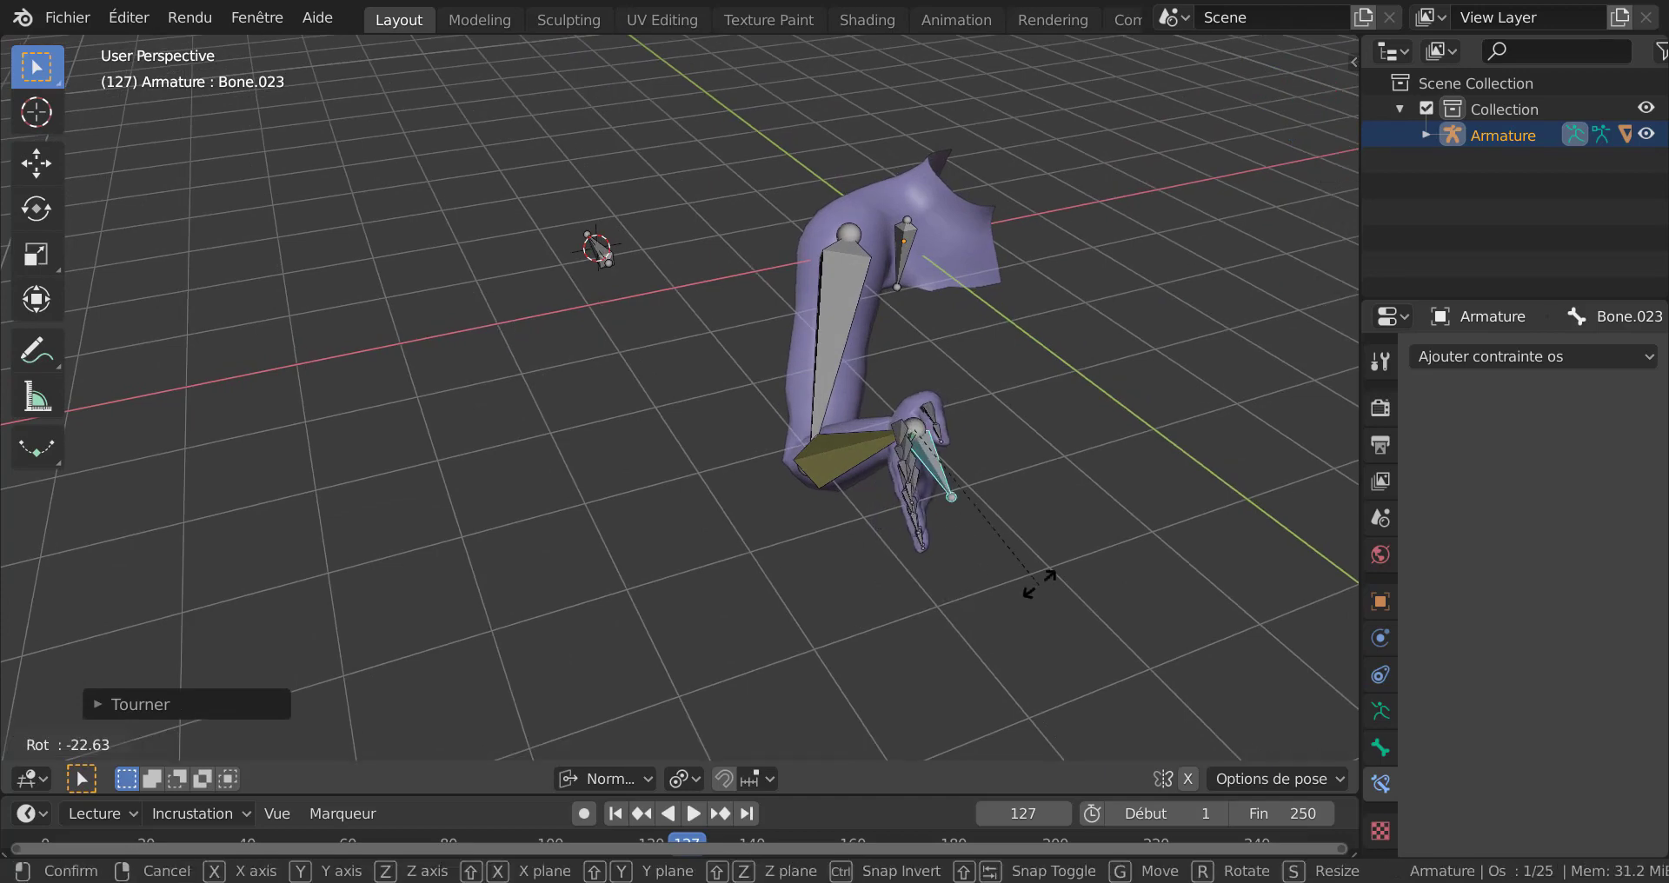
key("Escape")
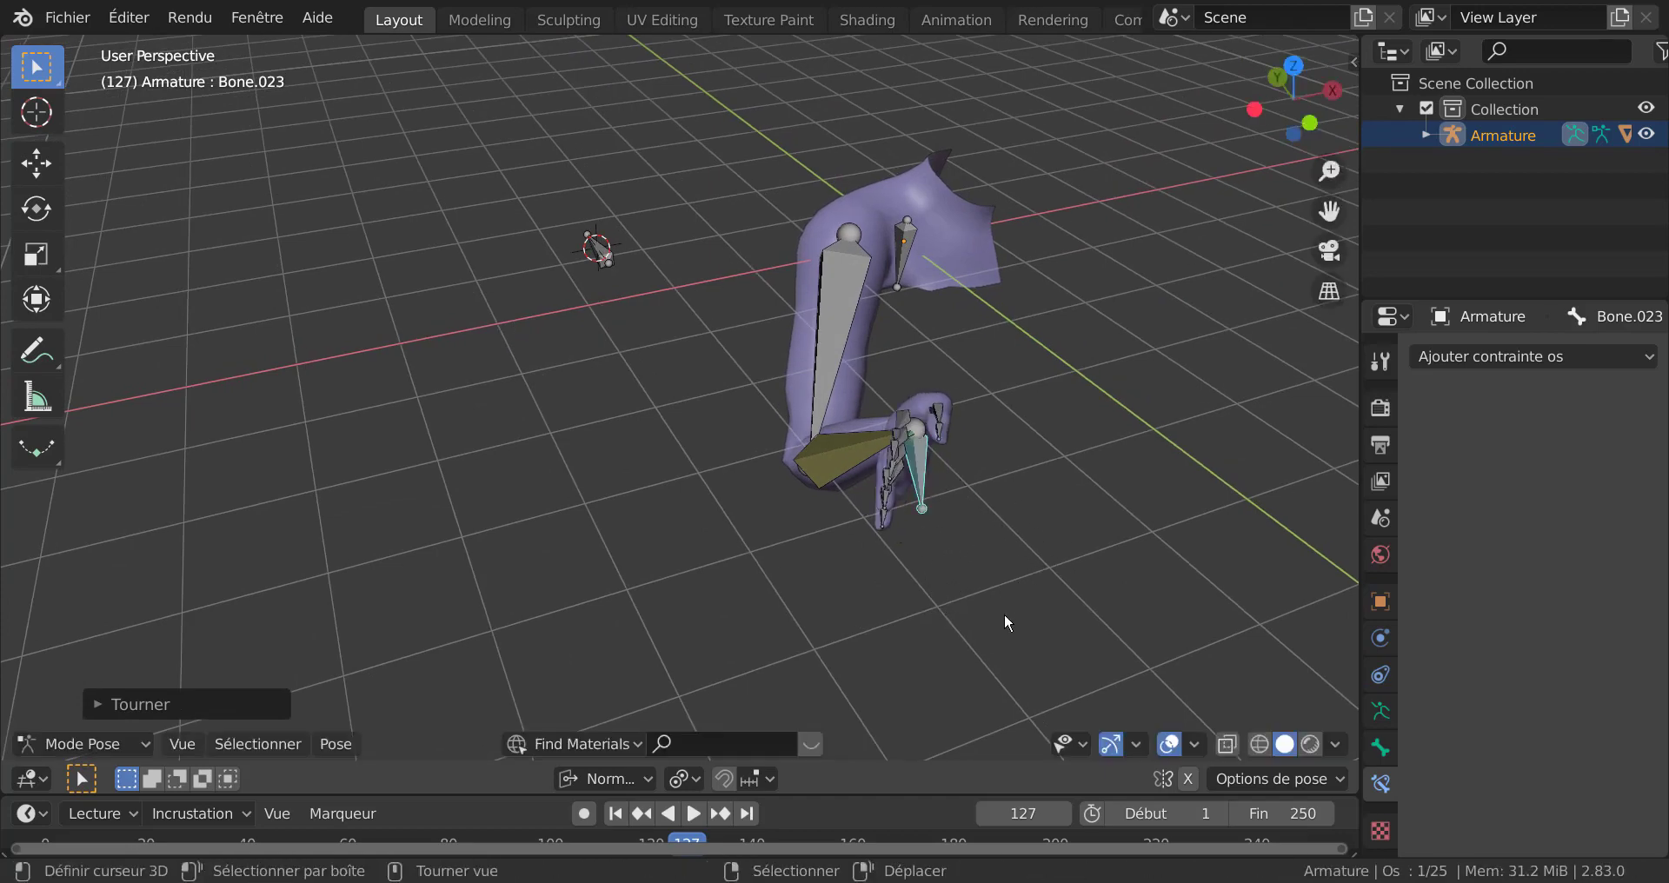
key("r")
key("z")
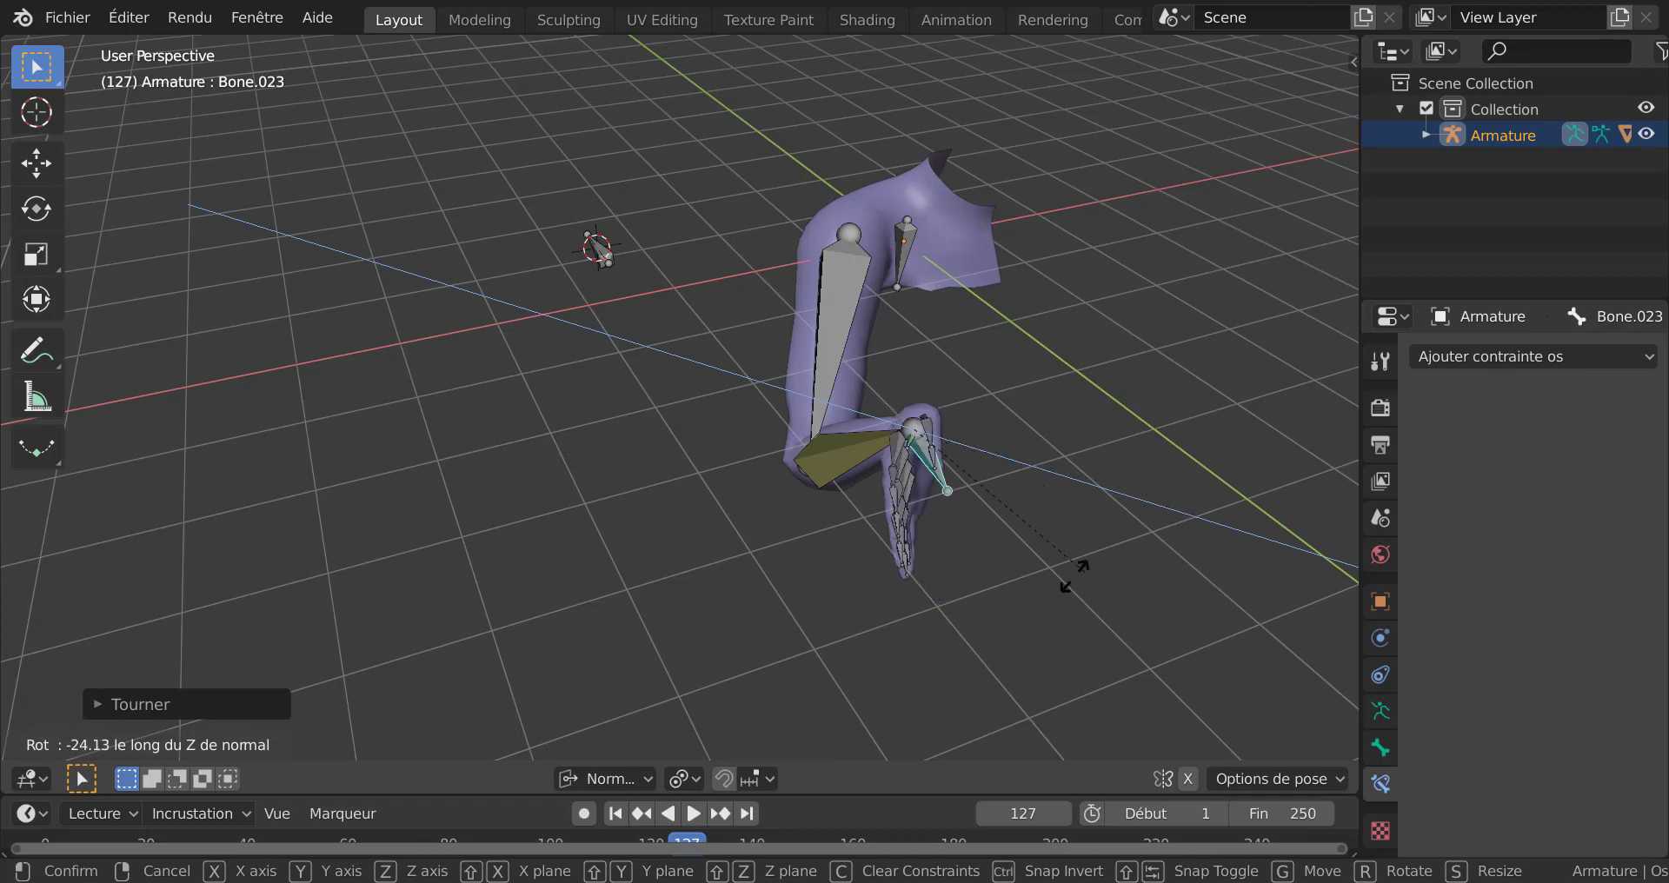
left_click(796, 611)
Step: Rotate the wrist control bone in top view so the hand lines up with the forearm
middle_click_drag(791, 608, 688, 598)
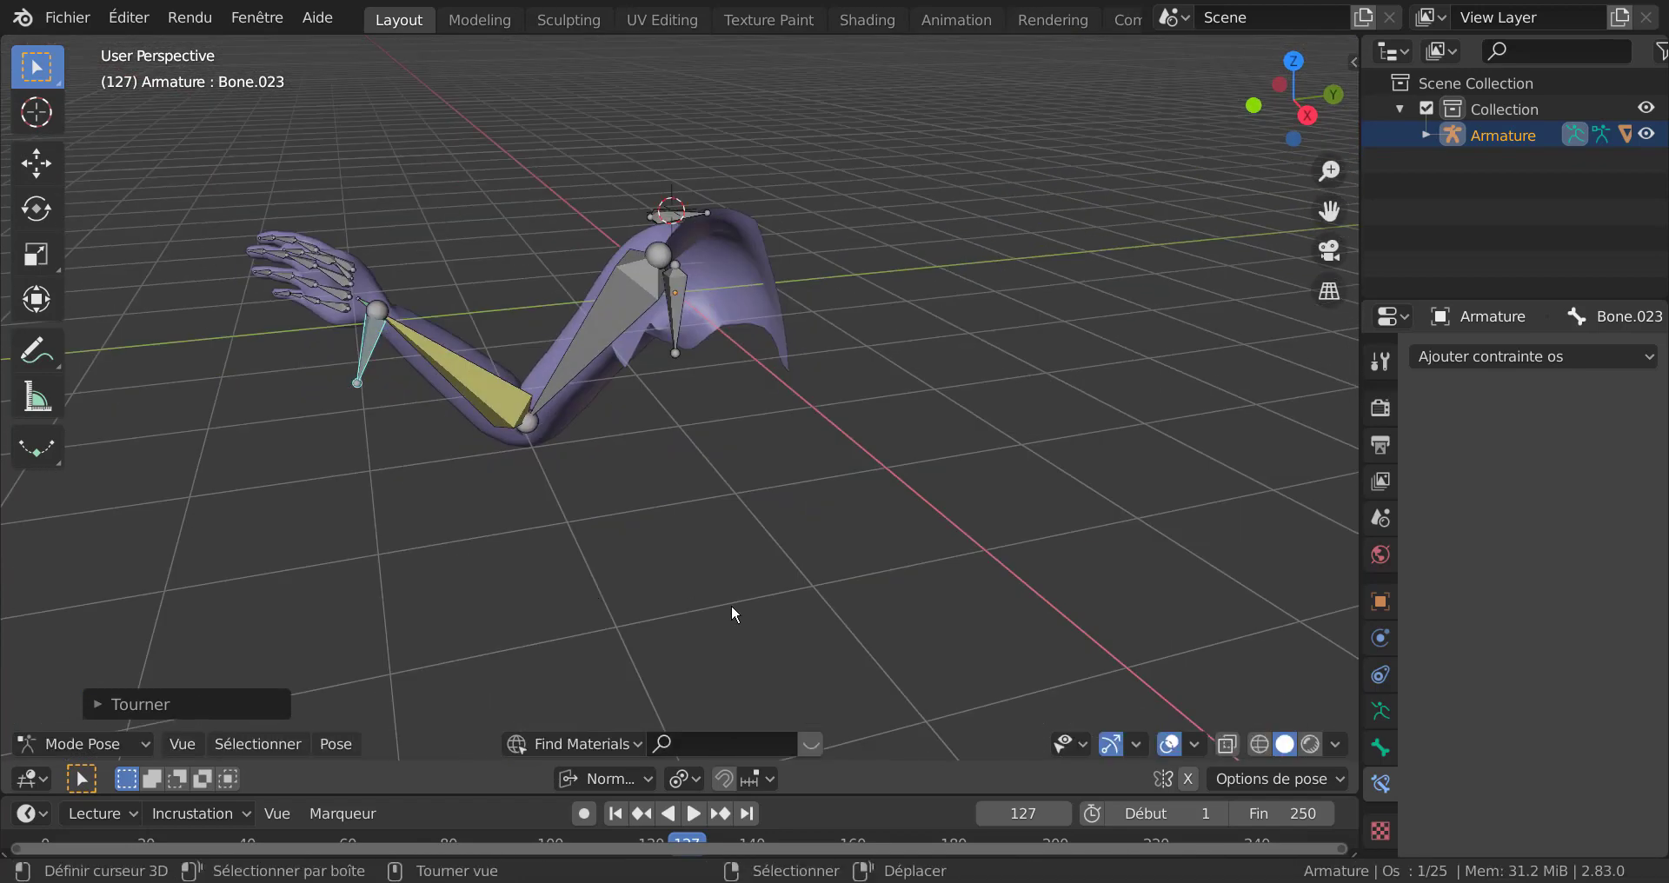
key("KP_7")
middle_click_drag(822, 647, 742, 457, "shift")
key("r")
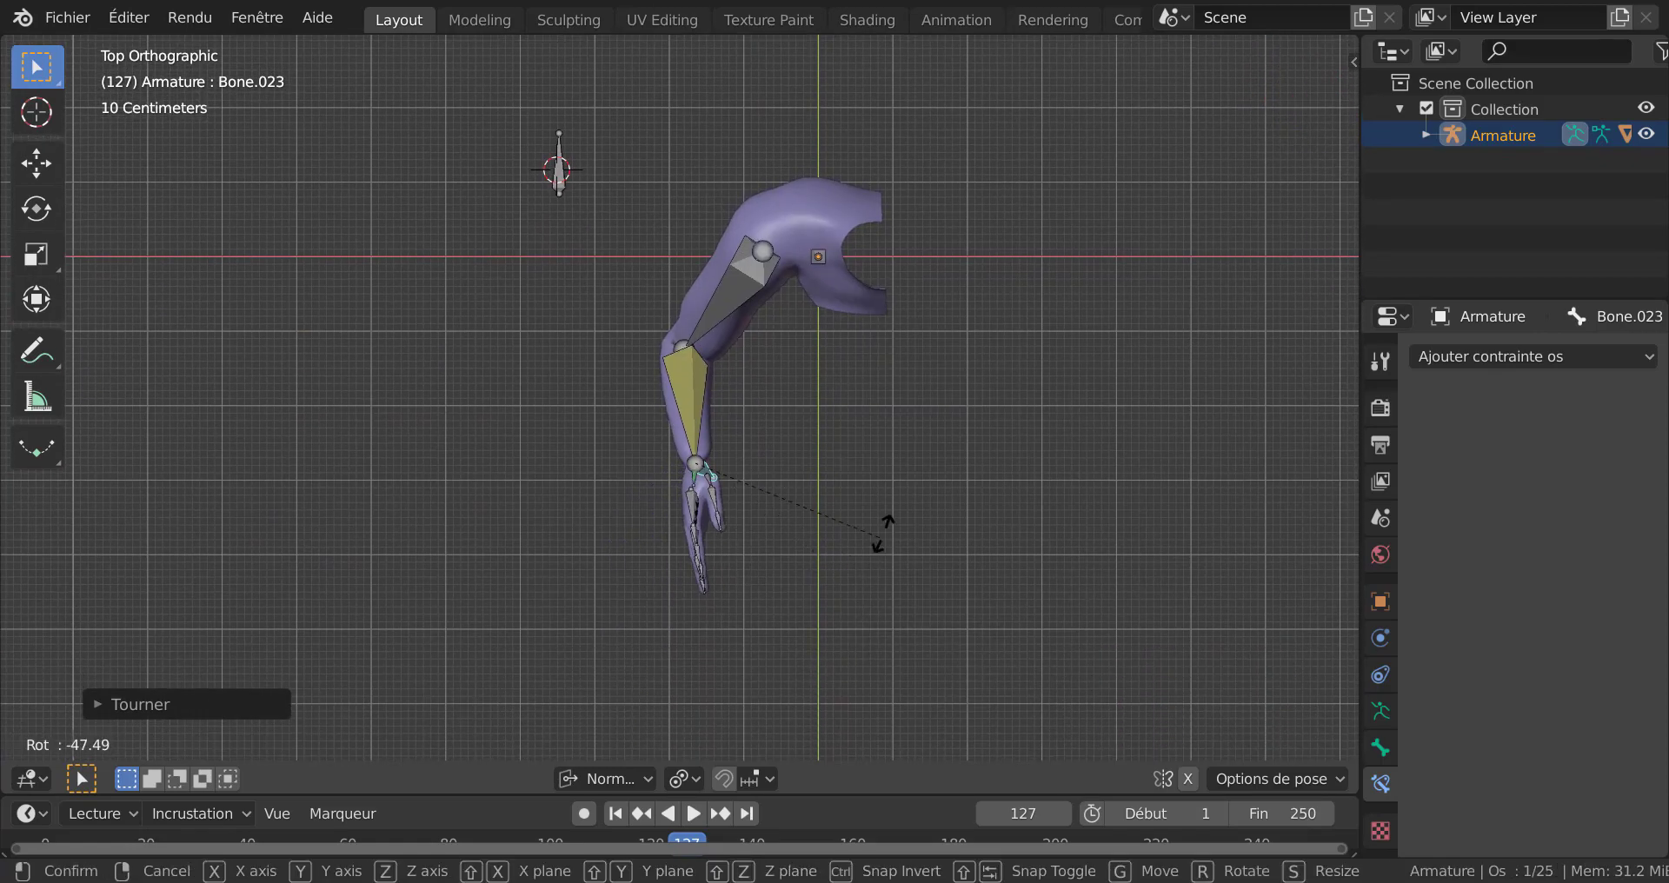
left_click(908, 484)
Step: Adjust the hand's tilt by rotating the wrist control bone slightly in the right side view
middle_click_drag(879, 595, 630, 407)
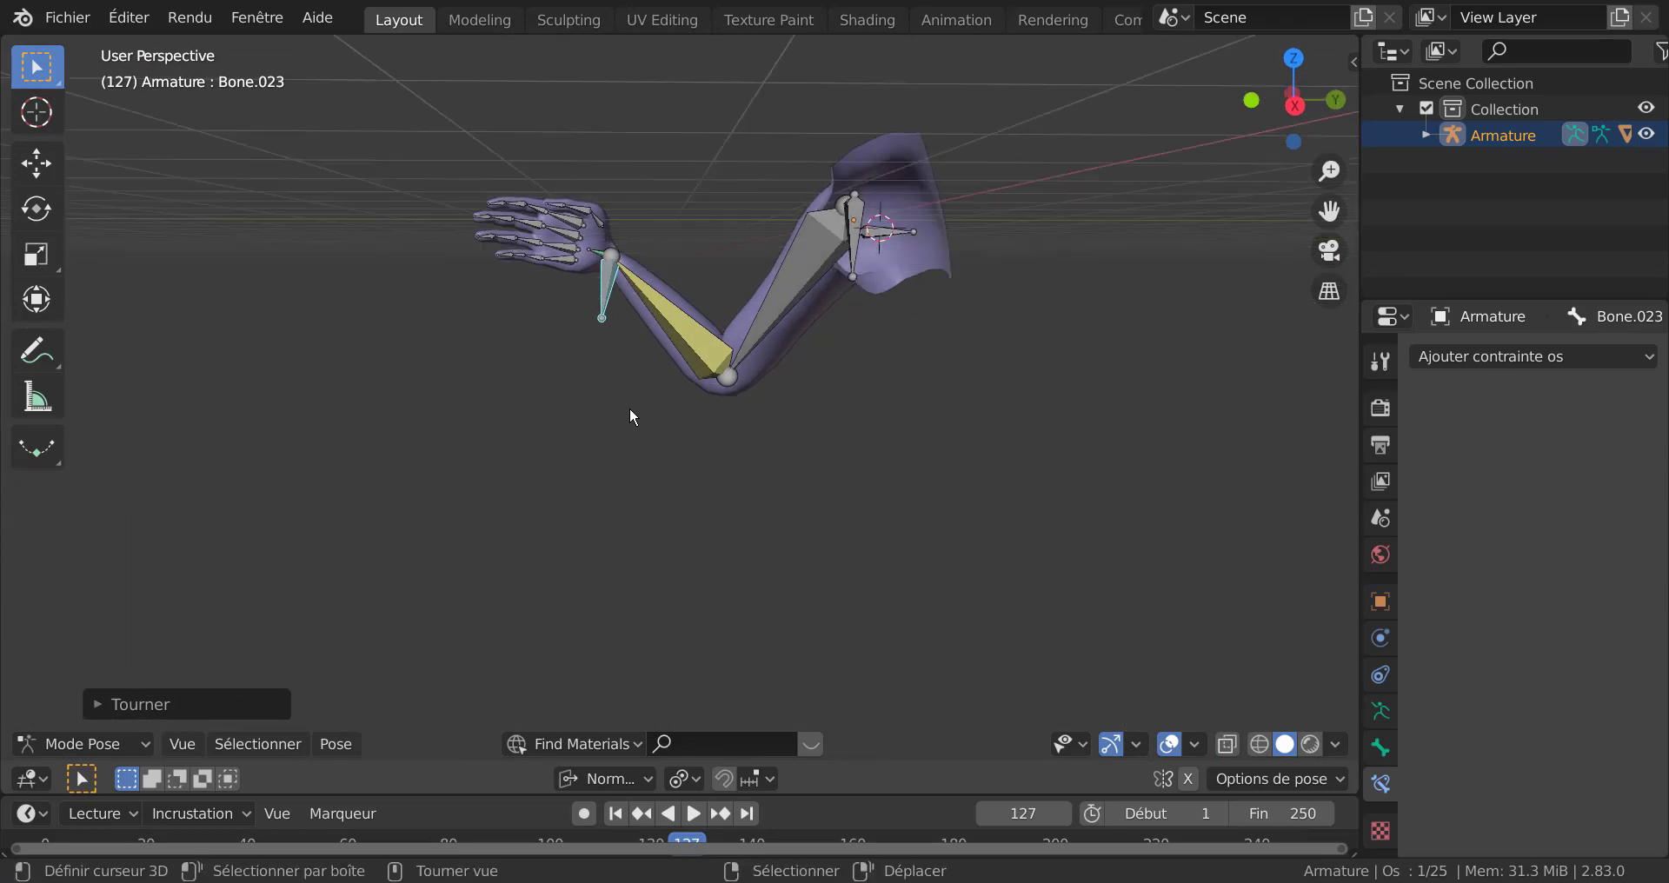
key("KP_5")
key("KP_1")
key("KP_3")
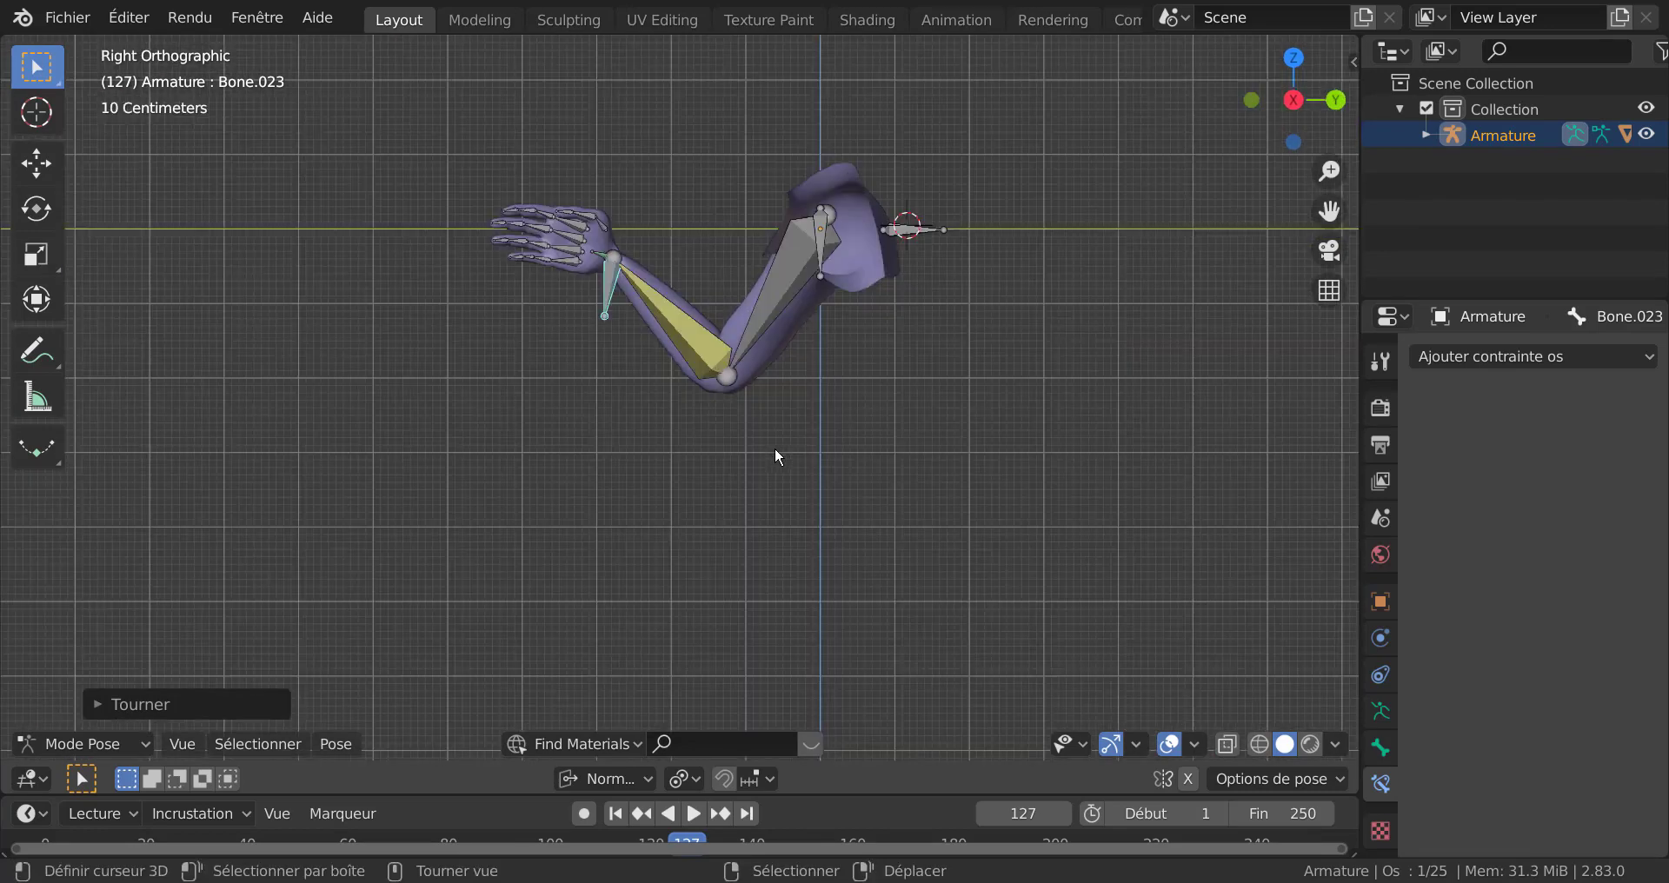
key("r")
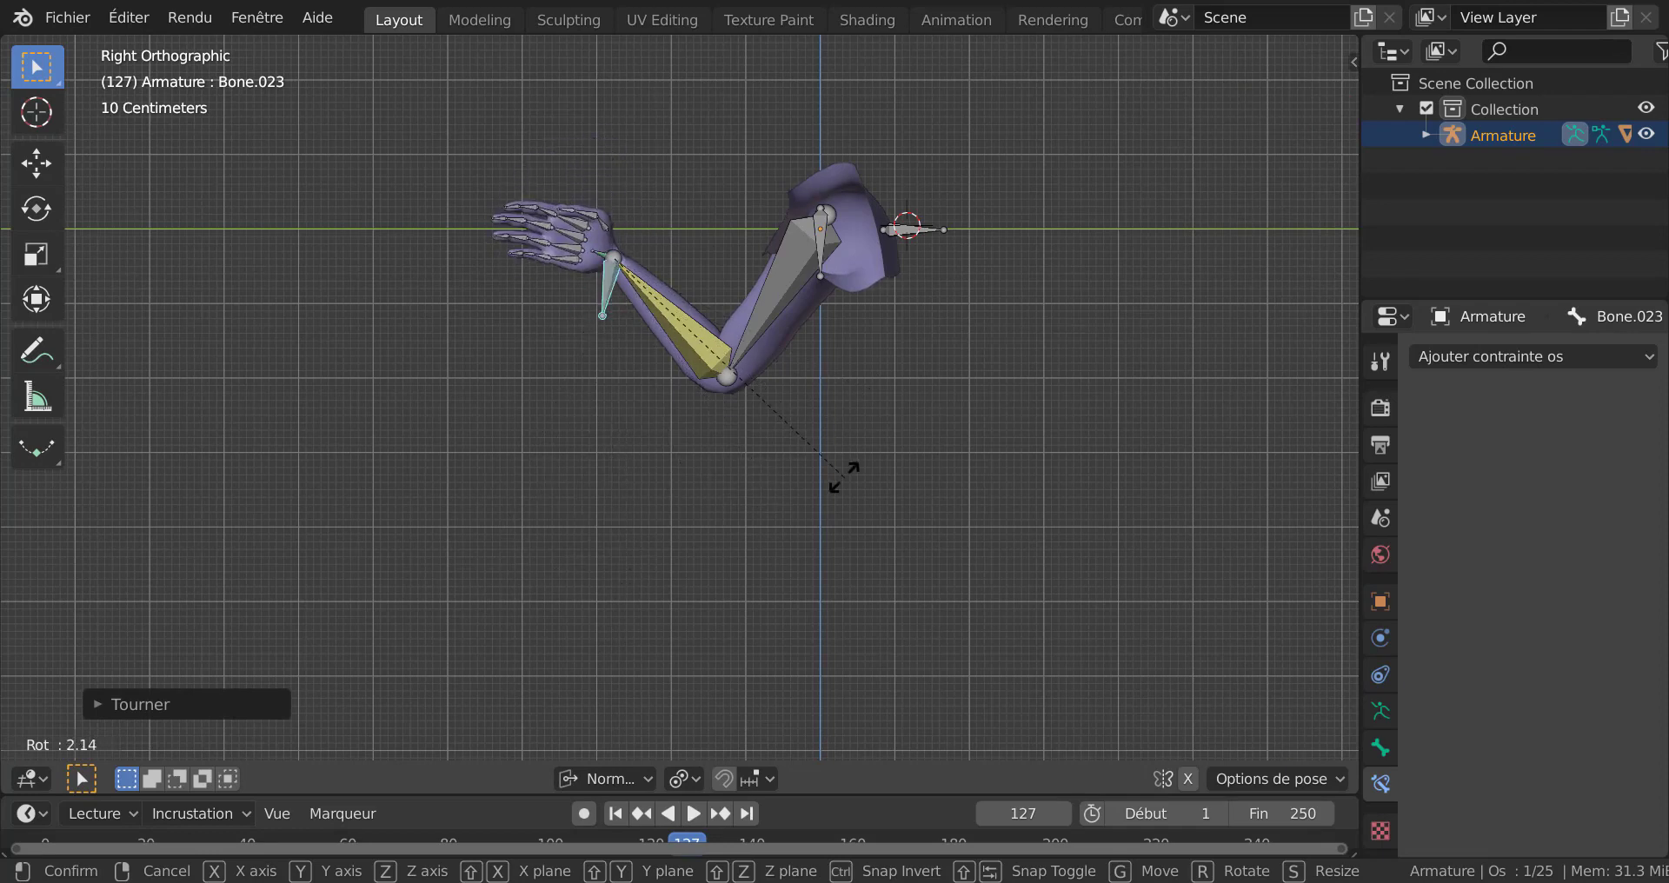
left_click(800, 511)
Step: Examine the bent arm, the wrist control bone and the hand bones from several angles
middle_click_drag(801, 504, 827, 533)
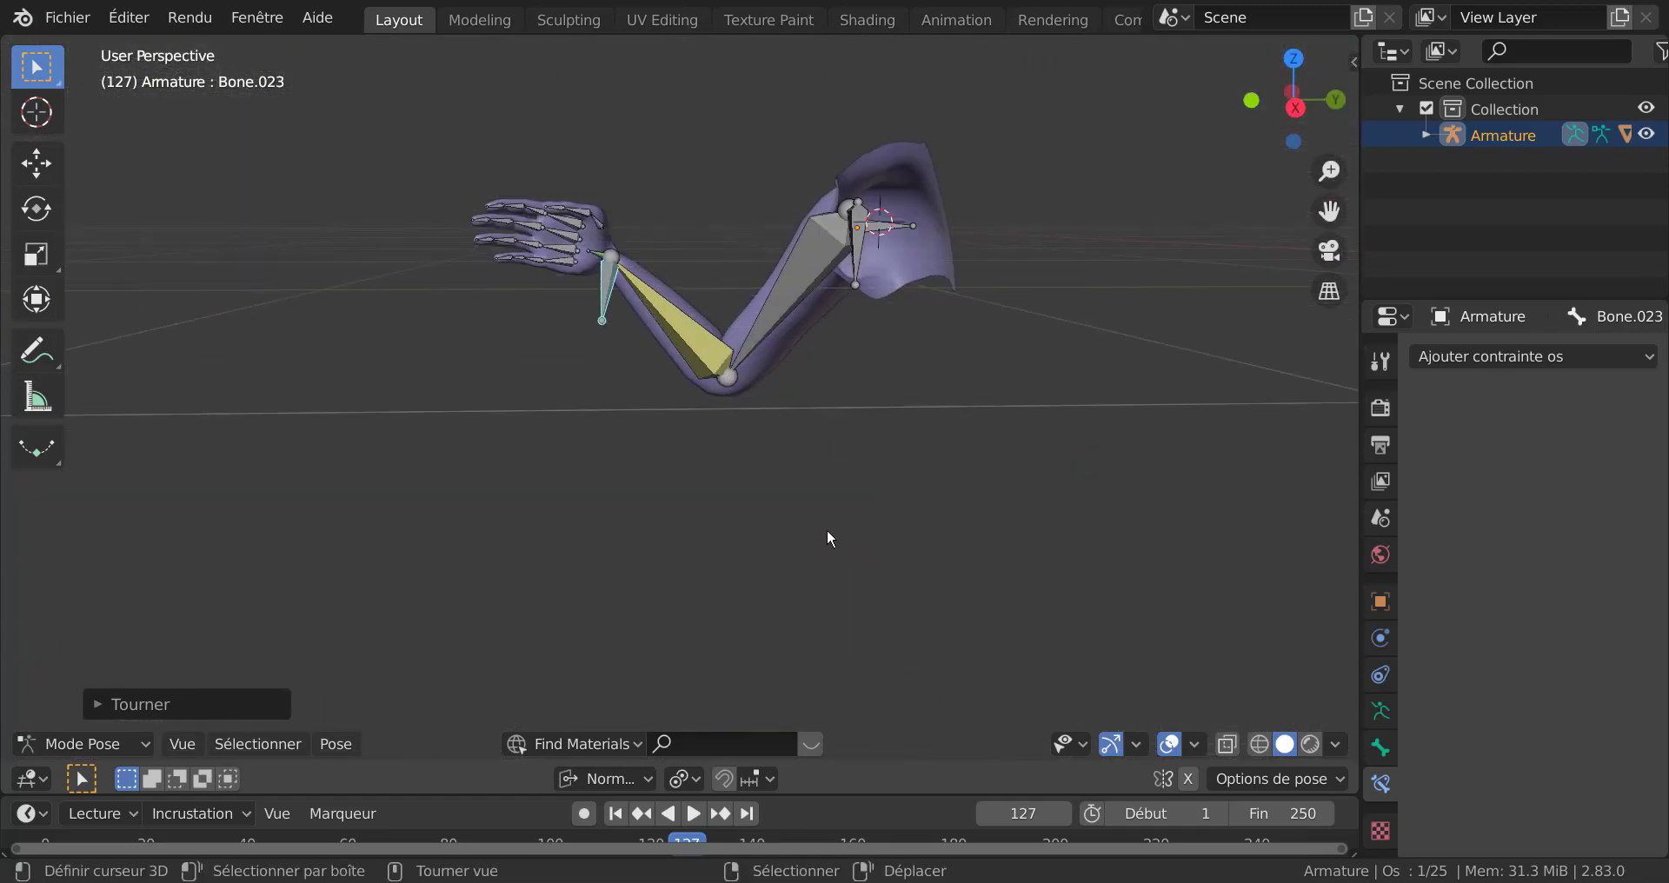
mouse_move(856, 565)
middle_mouse_down()
mouse_move(885, 498)
mouse_move(883, 582)
middle_mouse_up()
scroll(851, 573, "up", 2)
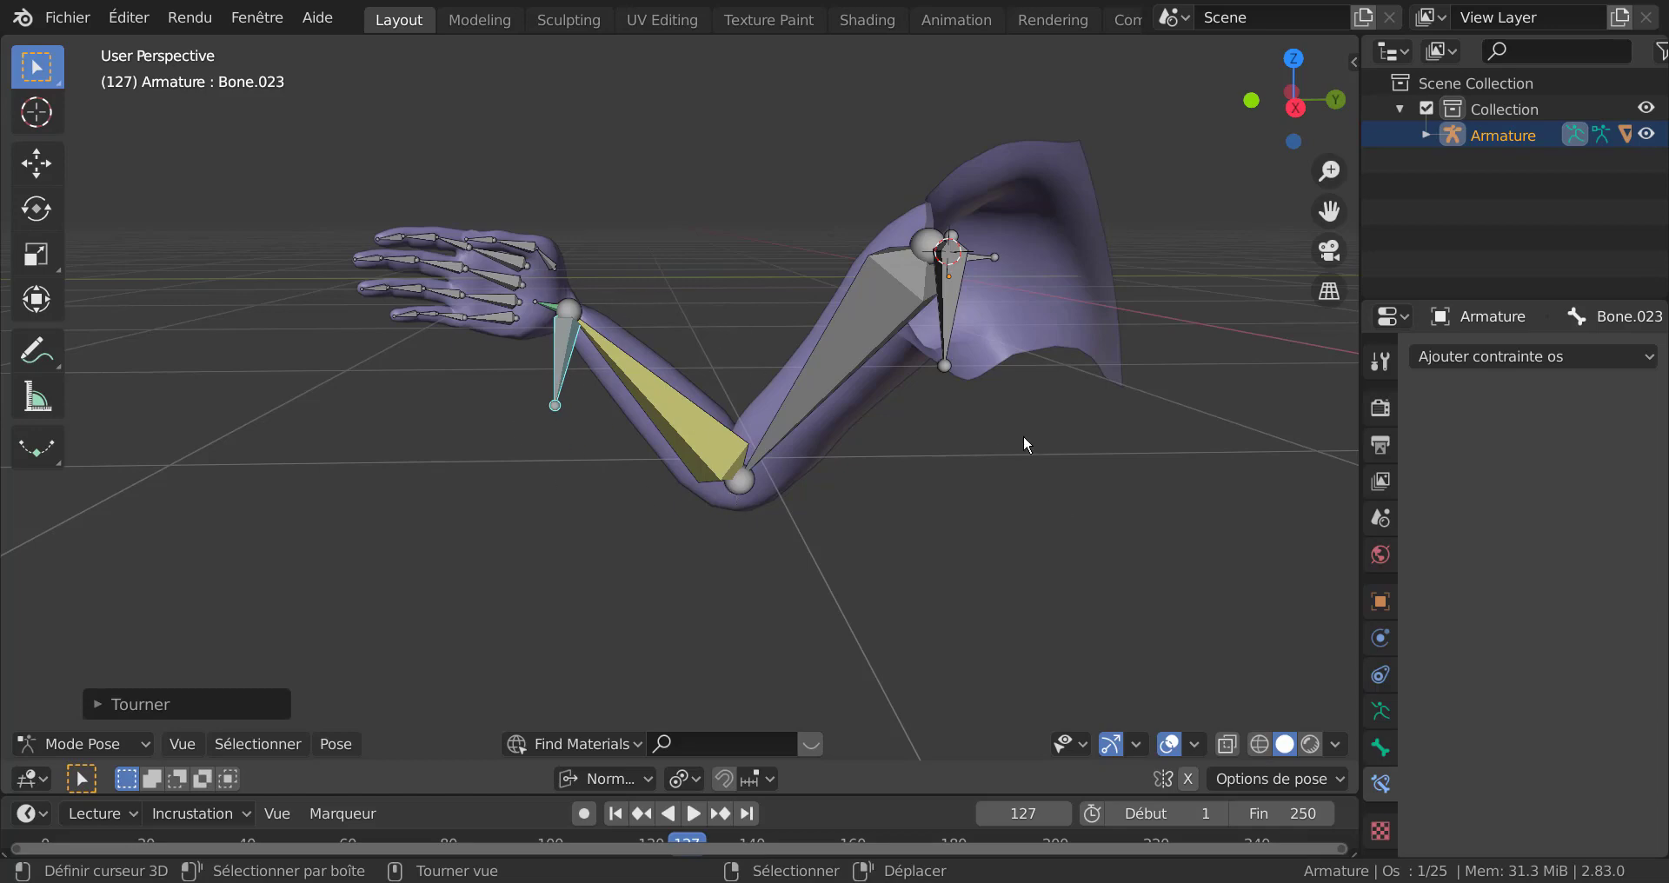
scroll(1034, 466, "down", 5)
middle_click_drag(831, 507, 733, 434)
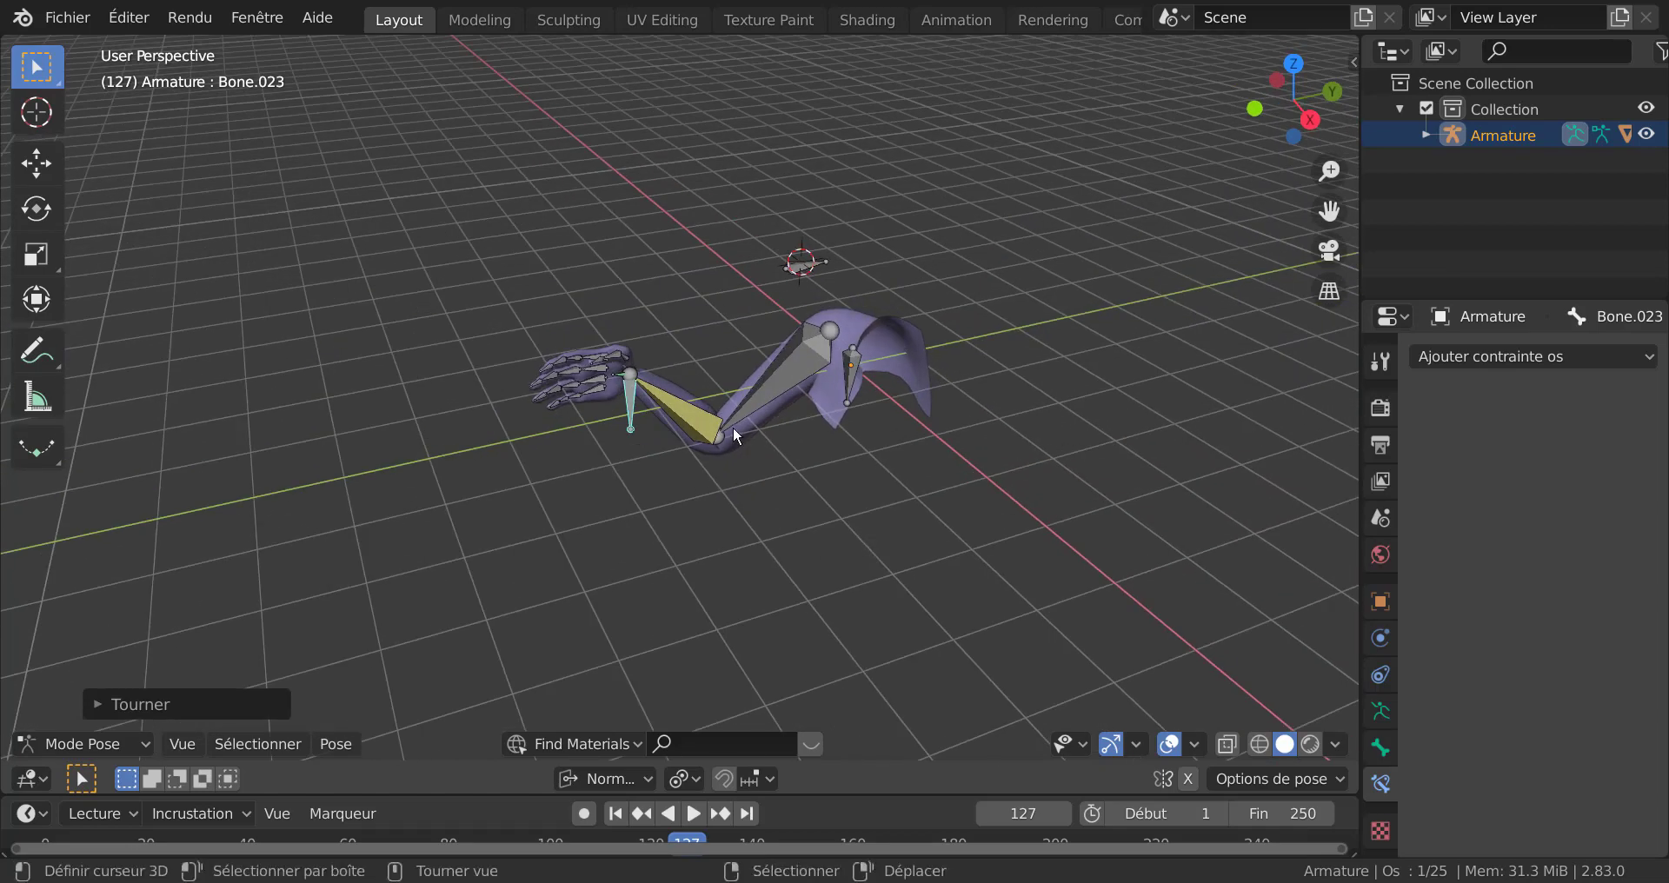
scroll(701, 511, "up", 3)
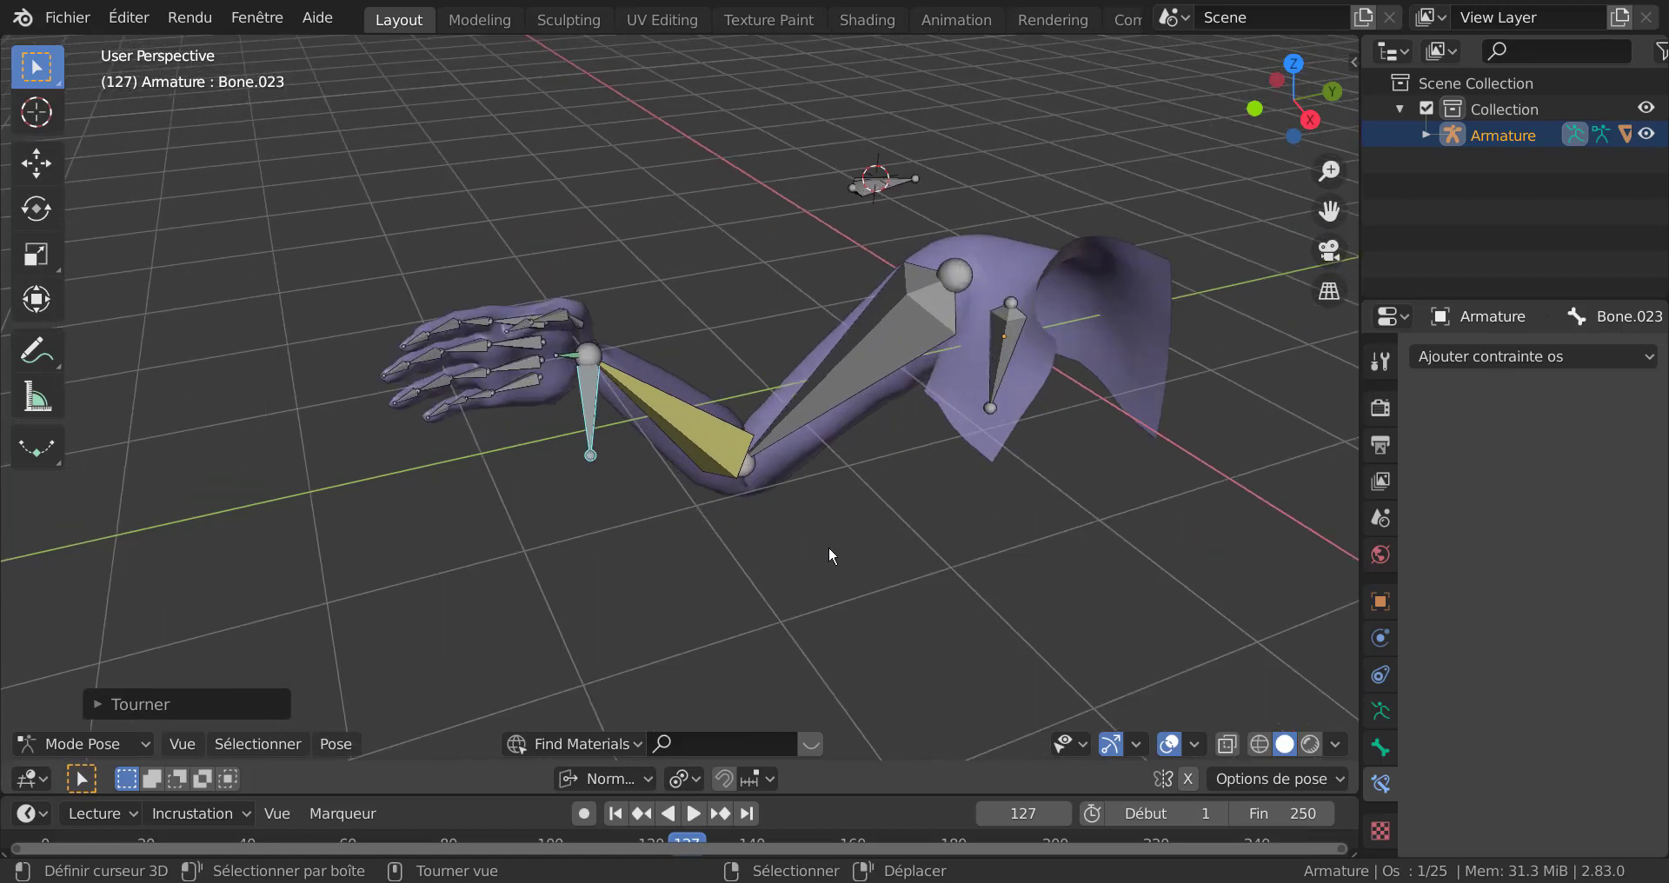
mouse_move(833, 584)
middle_mouse_down()
mouse_move(926, 582)
mouse_move(852, 546)
mouse_move(834, 560)
middle_mouse_up()
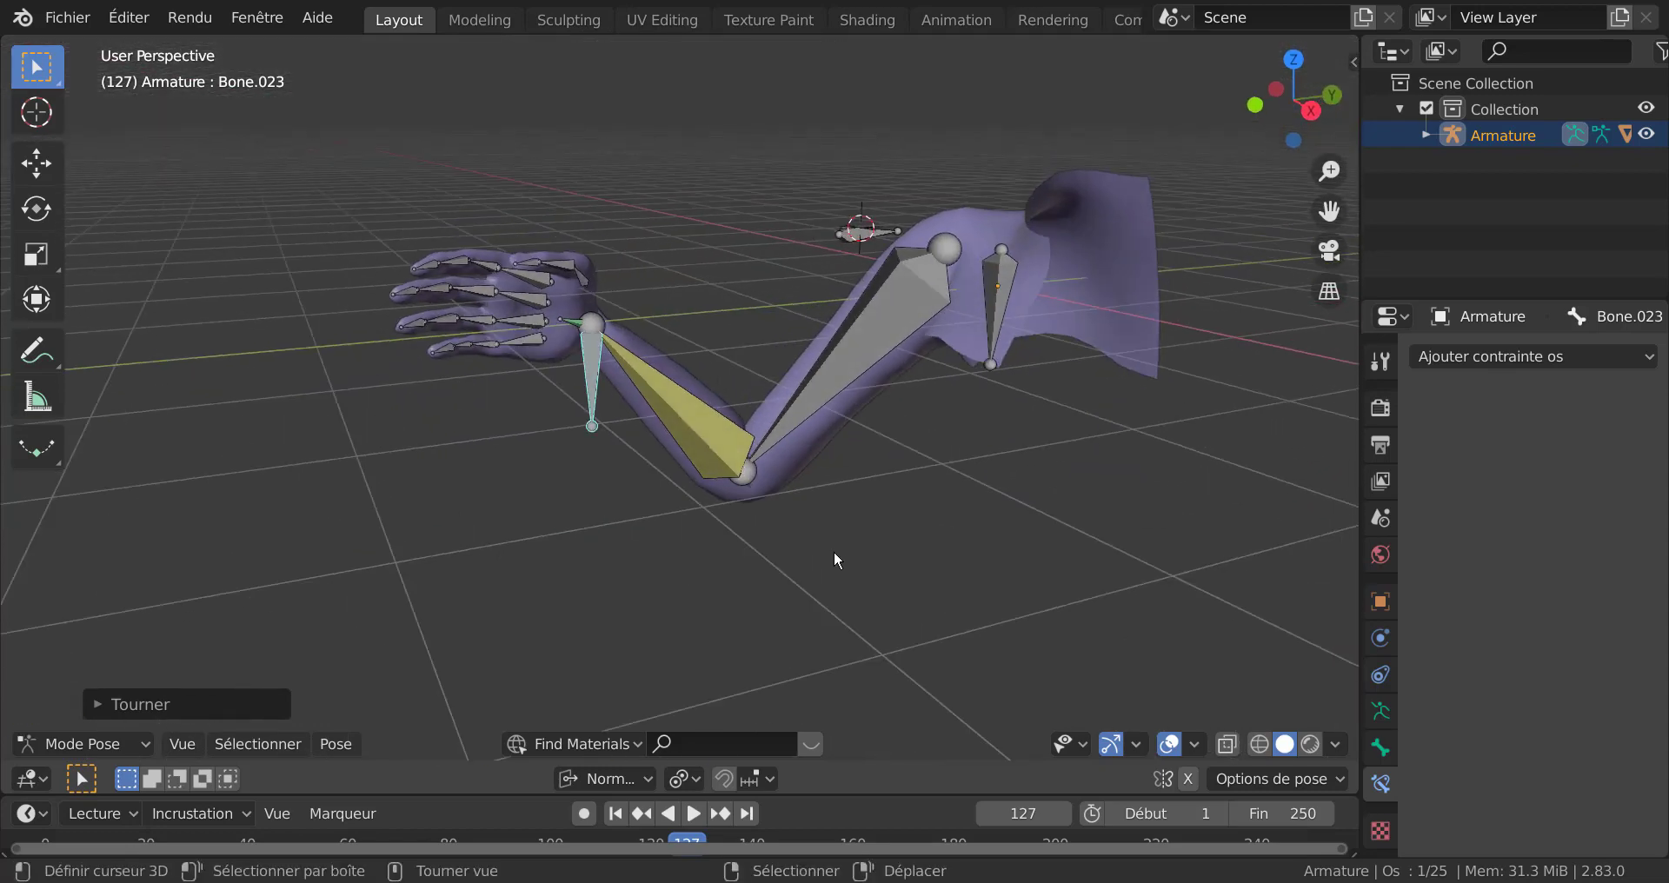
scroll(836, 560, "down", 2)
scroll(782, 561, "up", 1)
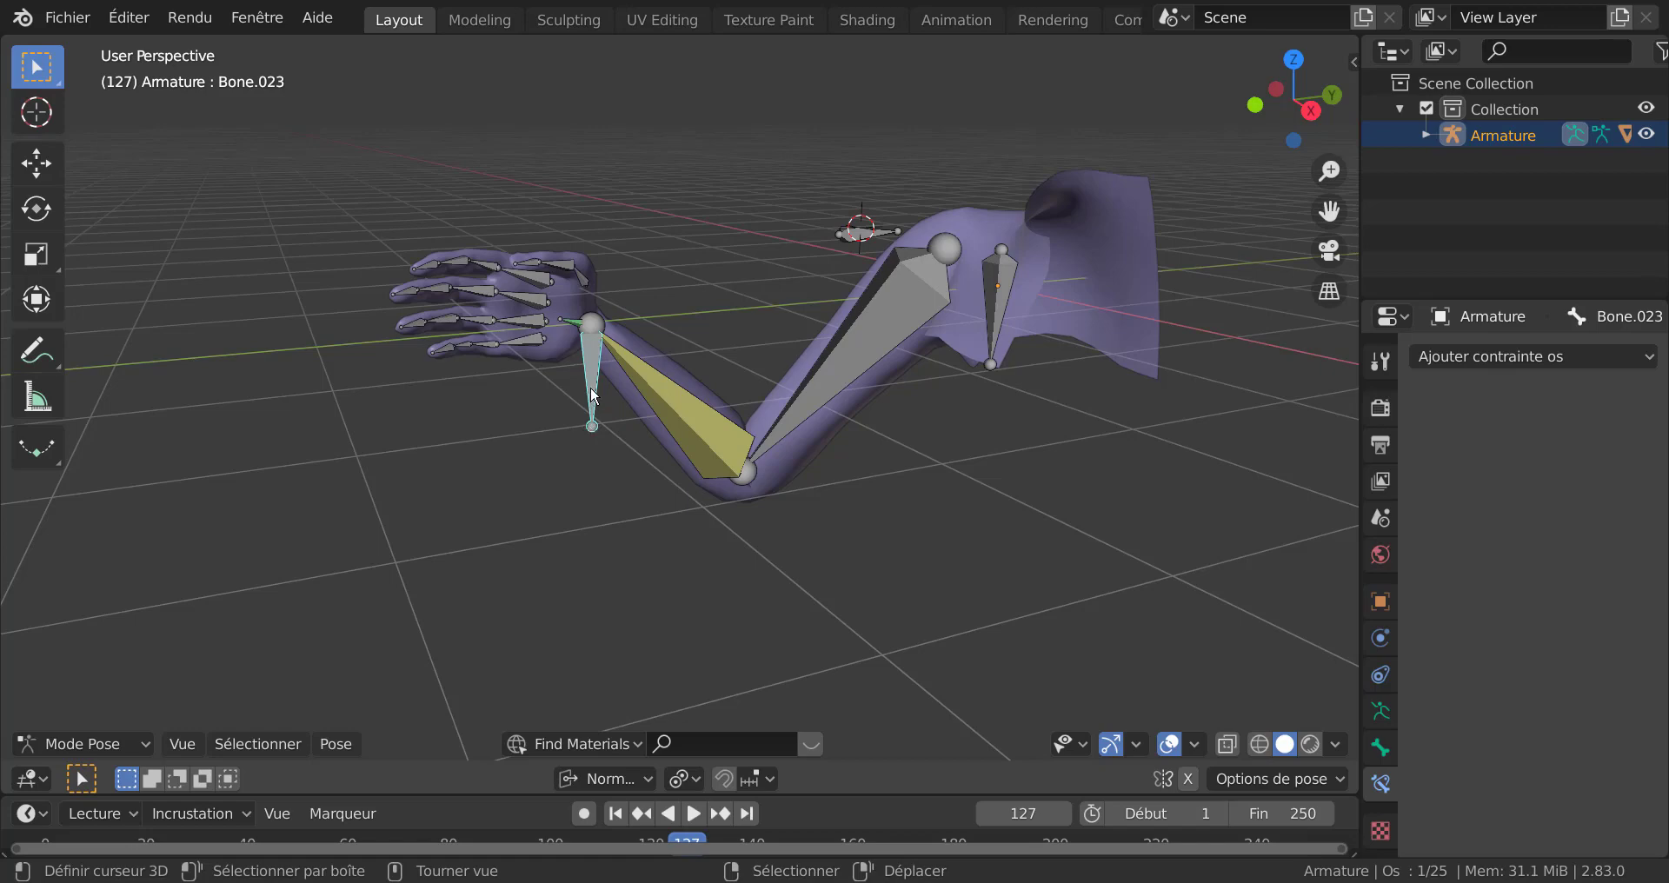
middle_click_drag(639, 596, 549, 543)
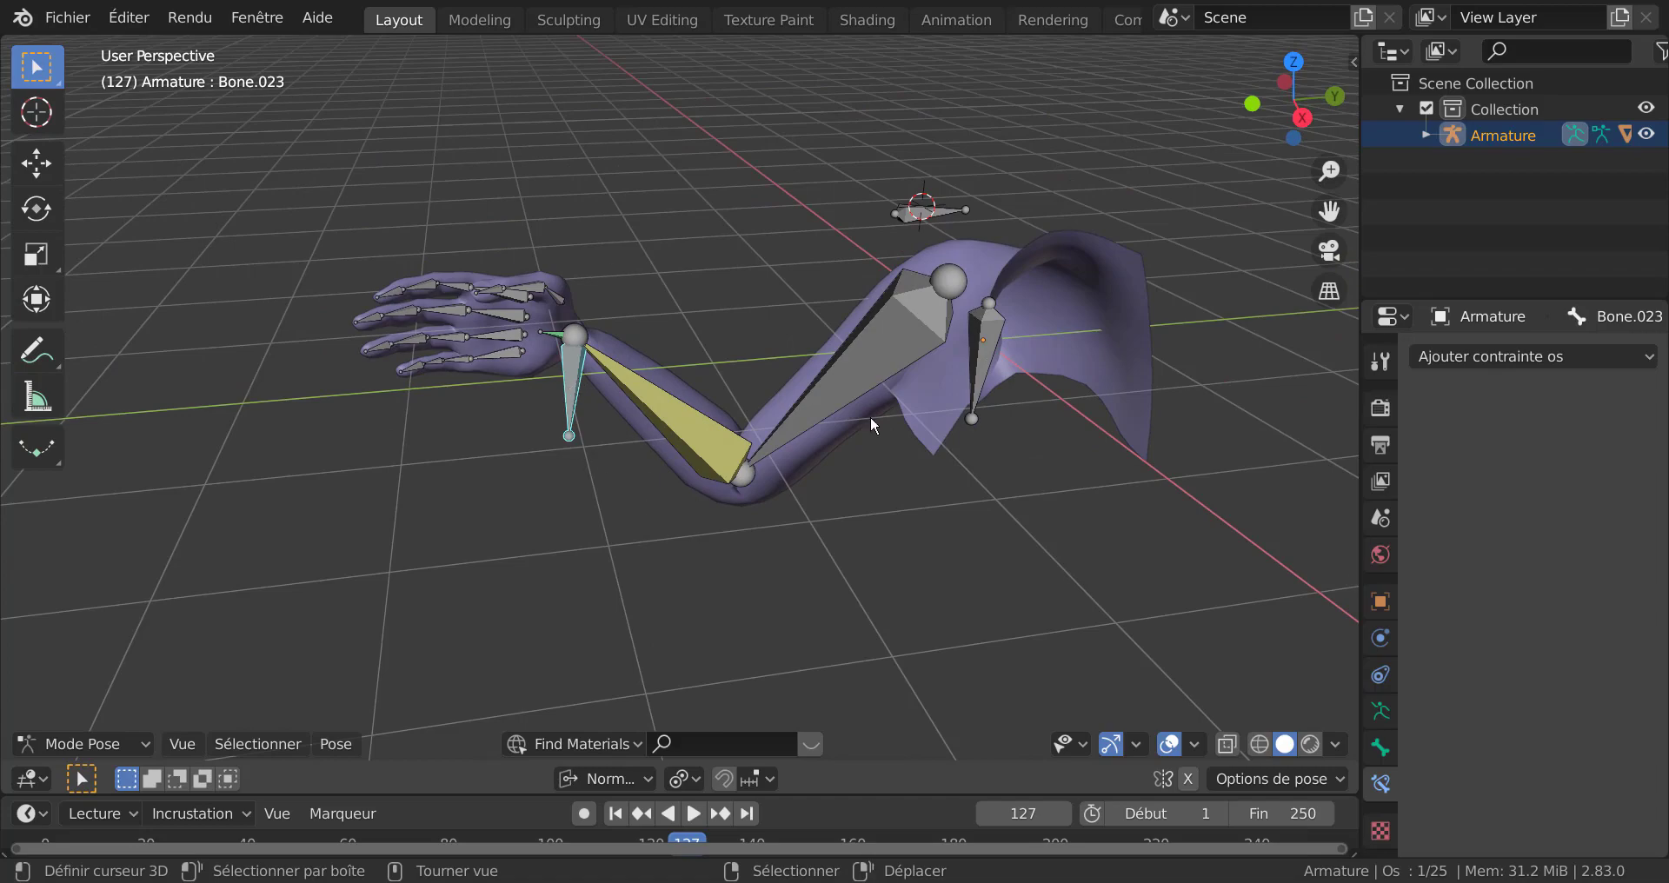
middle_click_drag(968, 612, 745, 570)
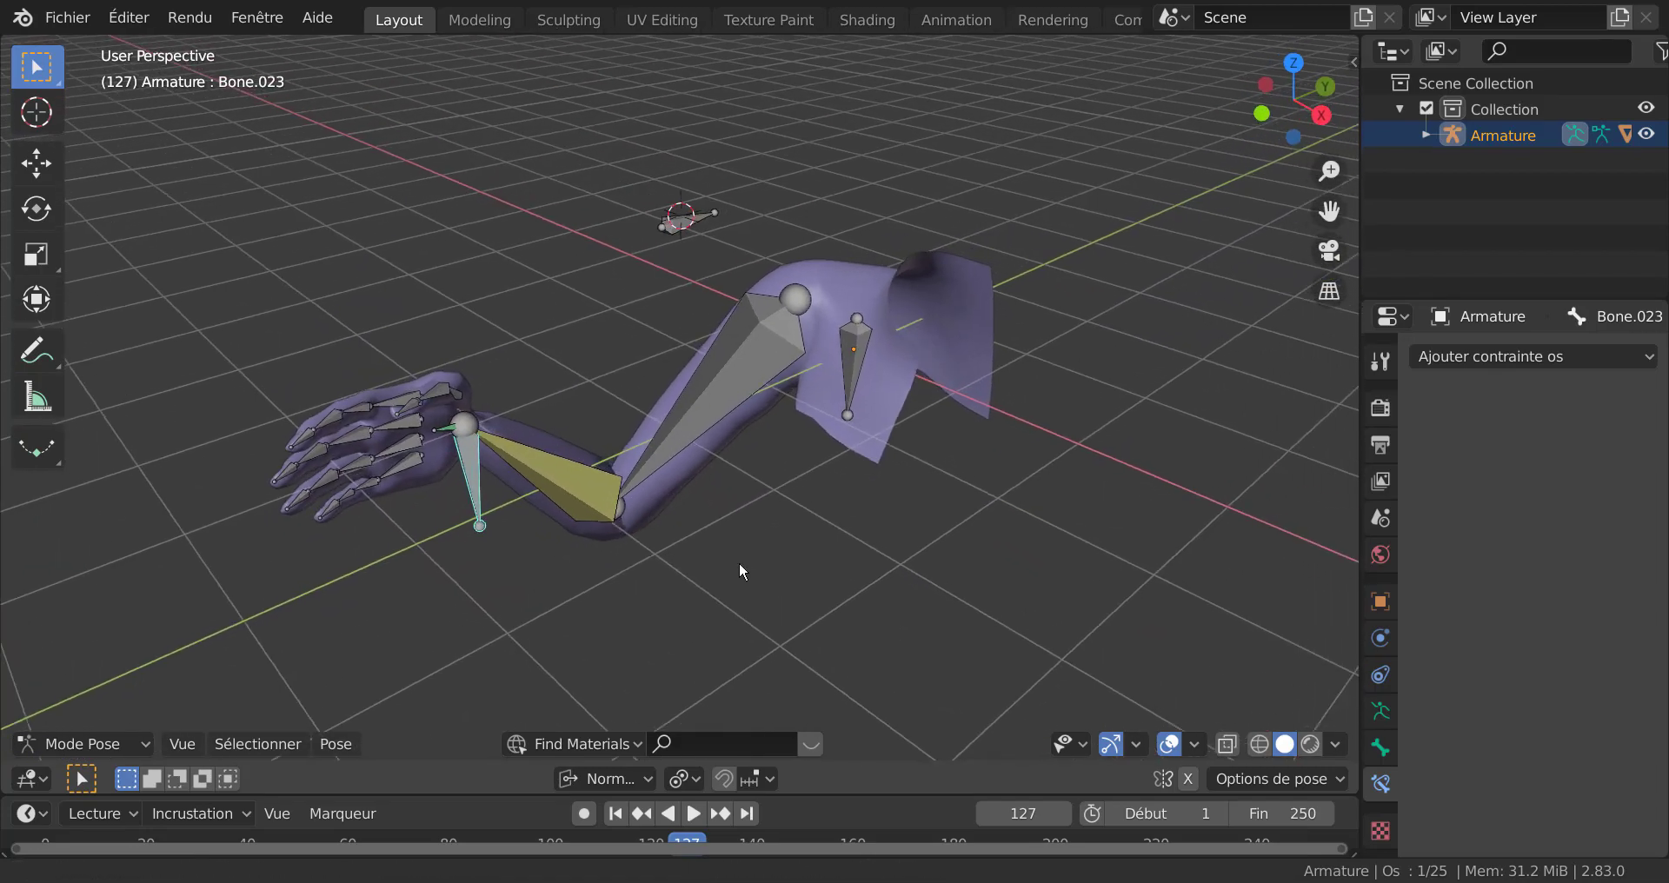
middle_click_drag(649, 554, 703, 555)
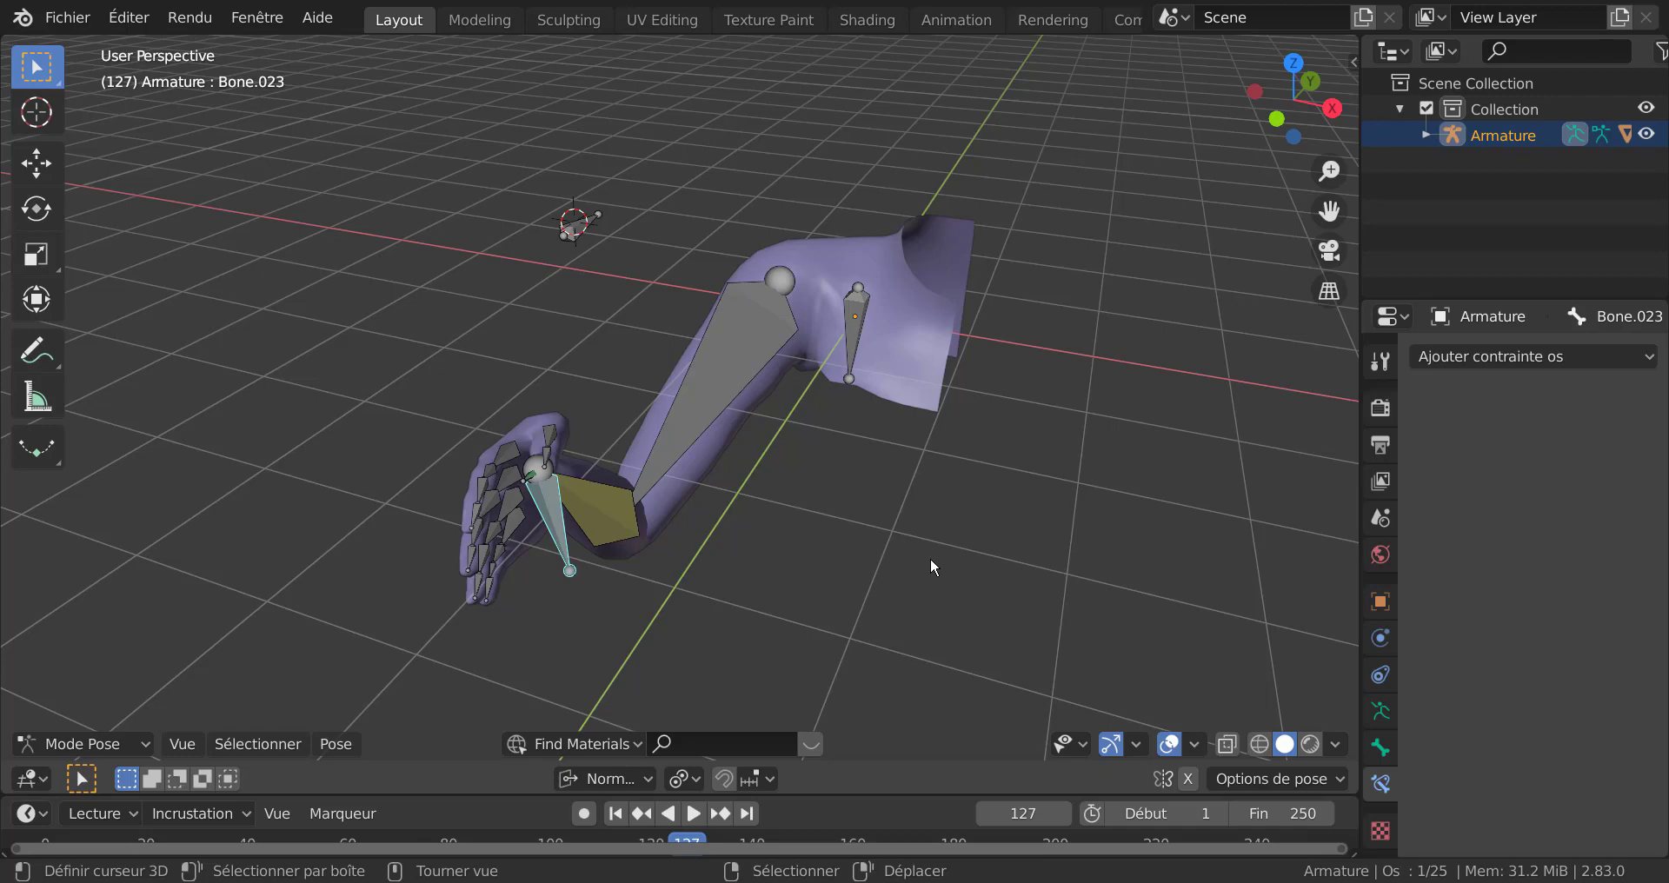
middle_click_drag(760, 538, 687, 504)
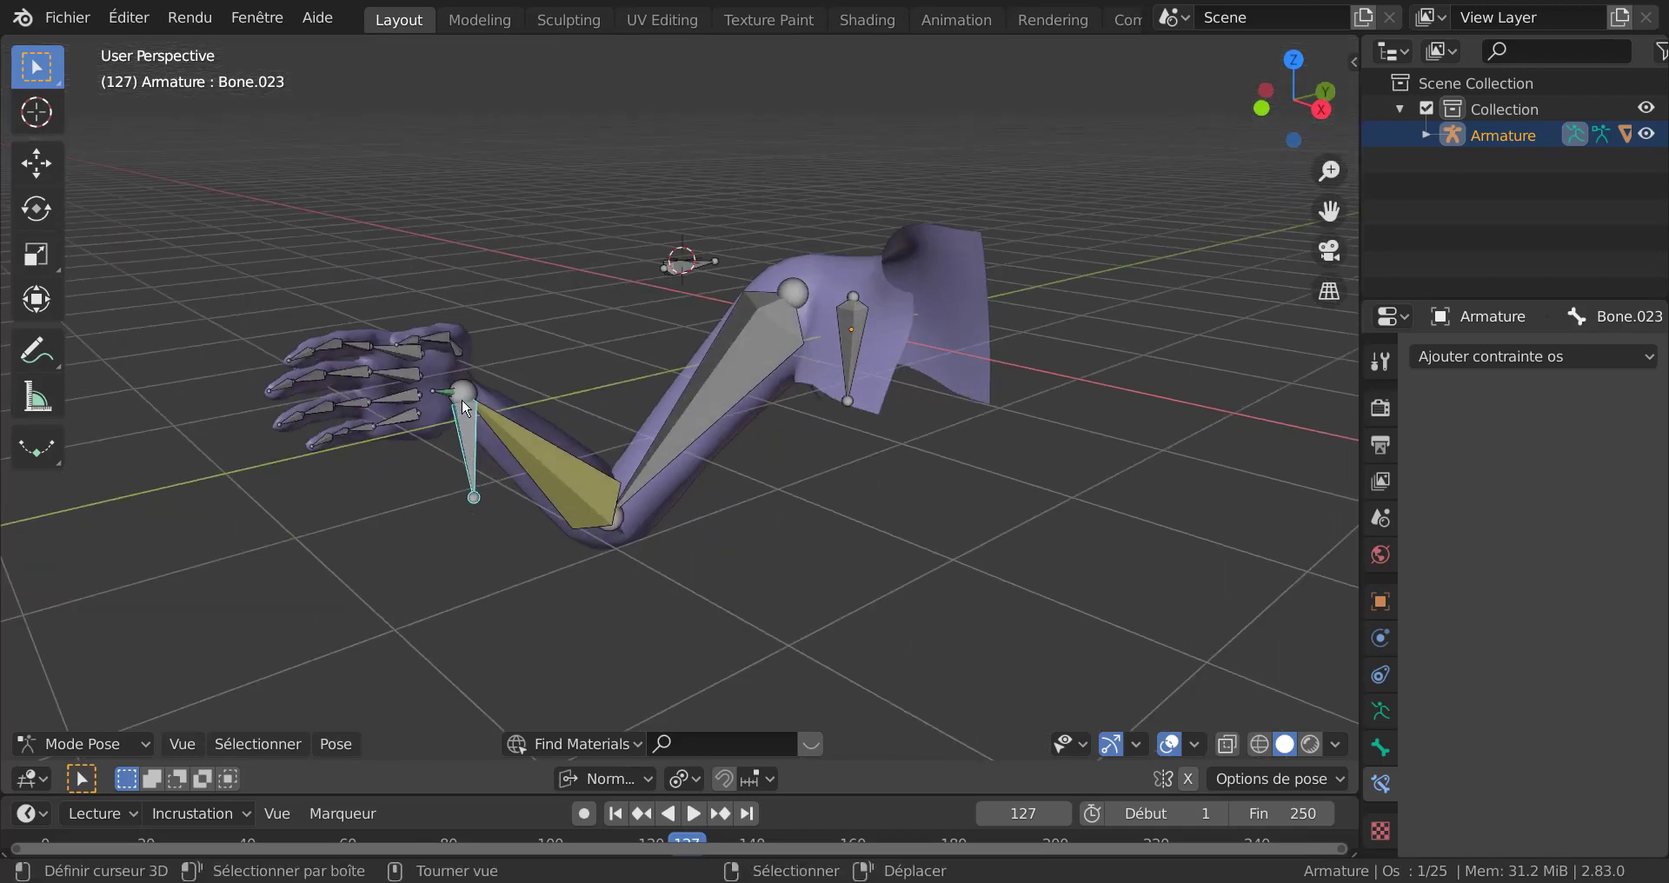
Step: Select the small hand bone carrying the copy location constraint and rotate it freely to tilt the hand upward at the wrist
left_click_drag(462, 396, 826, 556)
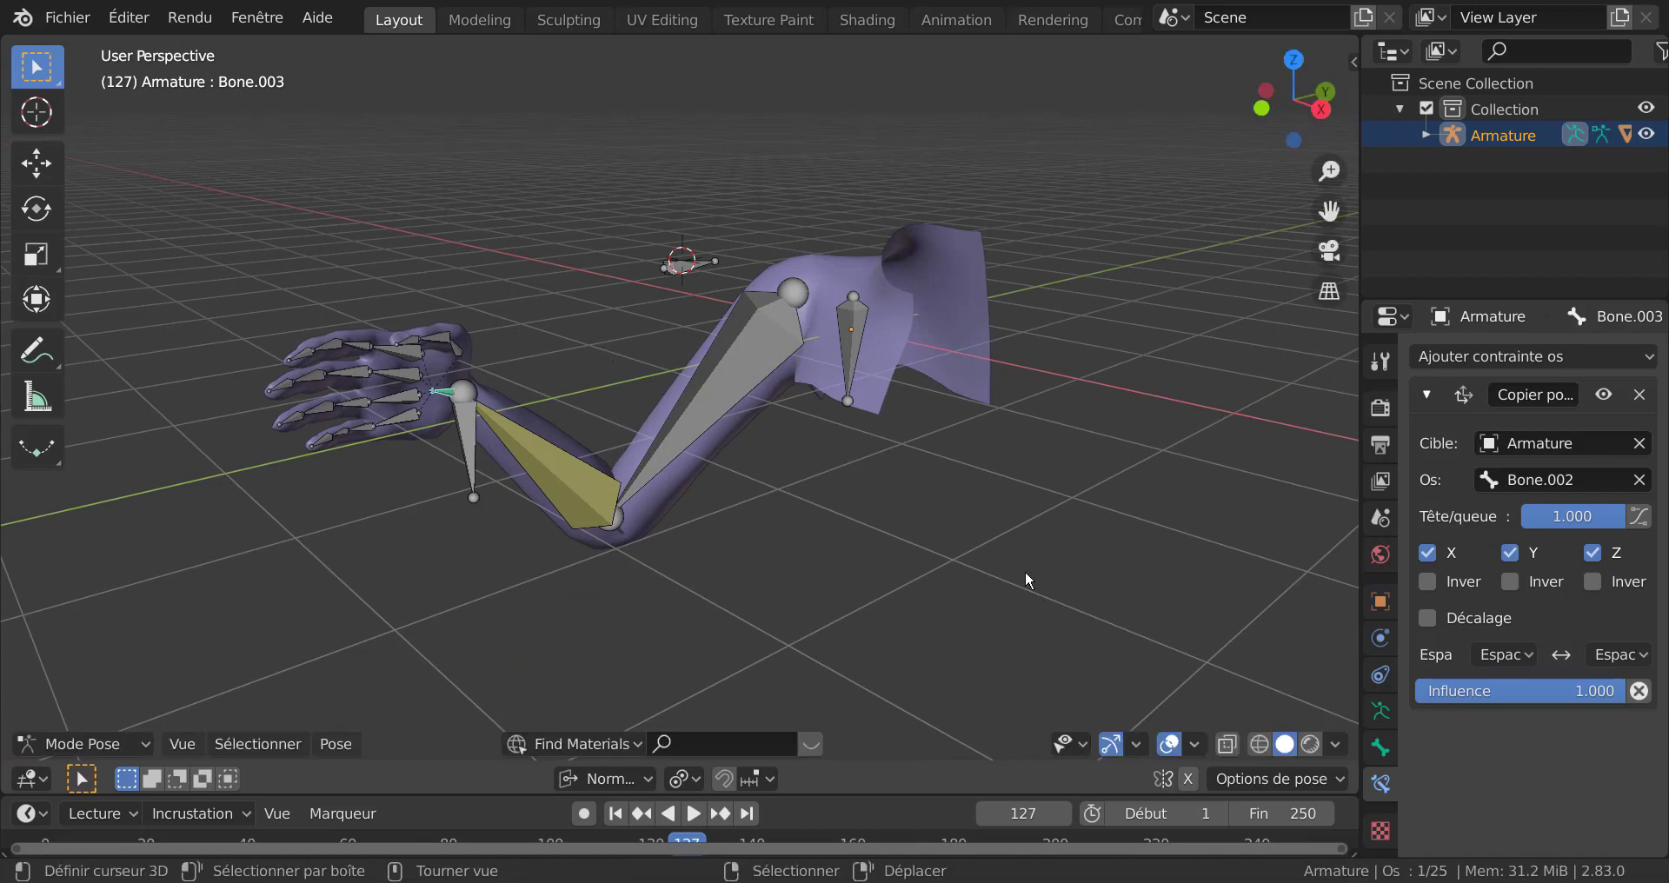
scroll(1059, 574, "down", 4)
scroll(1059, 573, "up", 2)
middle_click_drag(1059, 574, 1010, 570)
middle_click_drag(845, 597, 974, 581)
key("r")
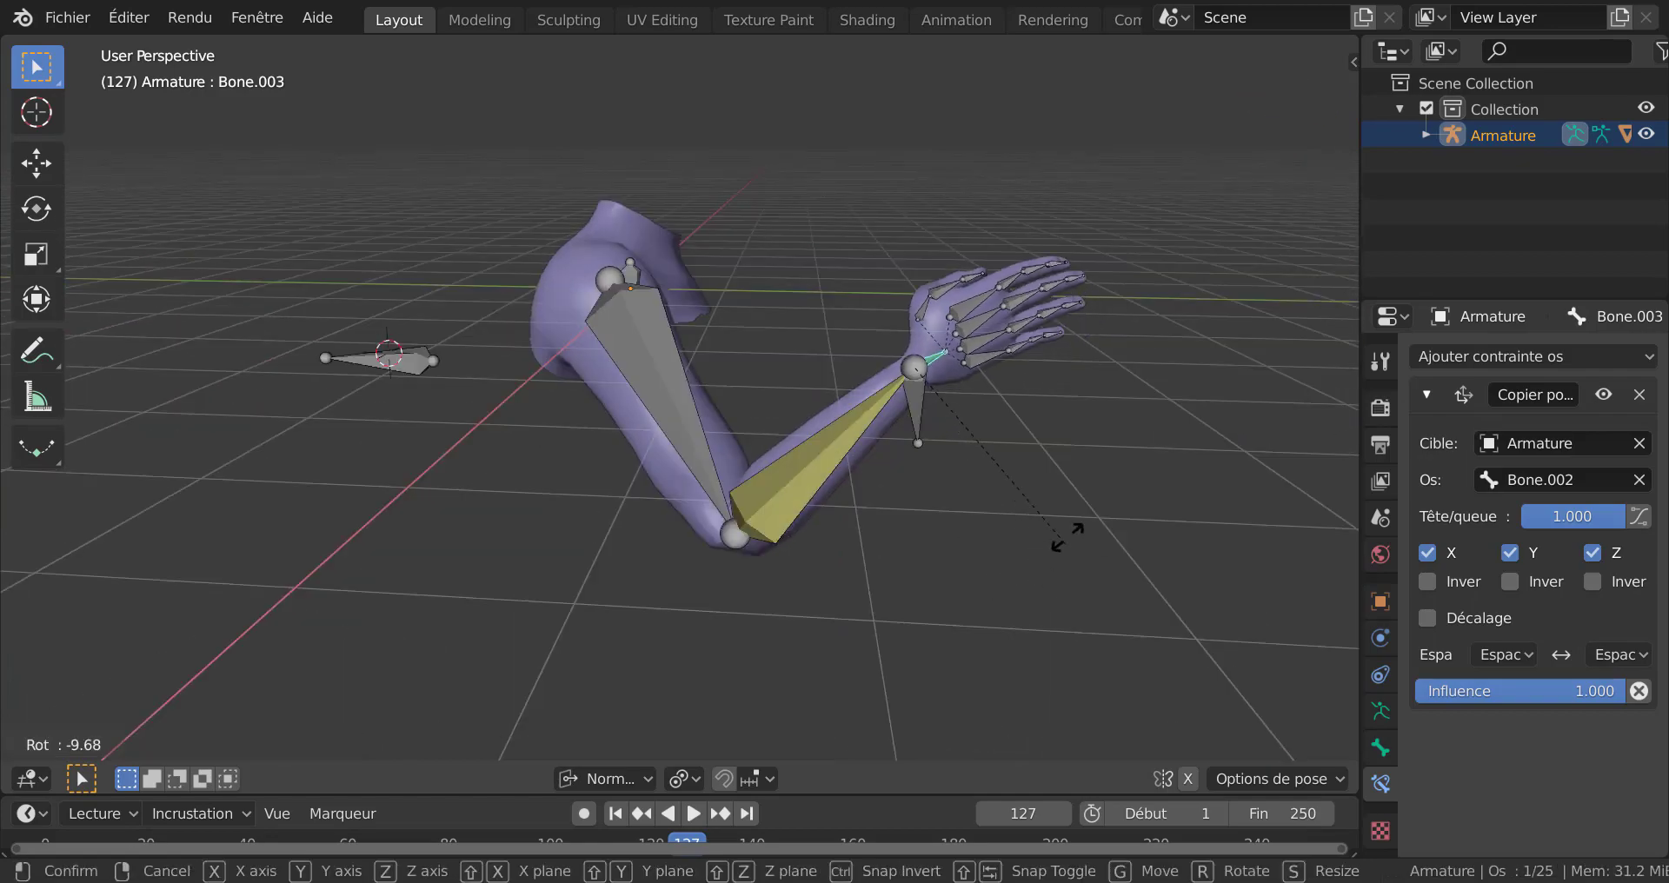
left_click(1080, 489)
Step: Move the separate elbow control bone away from the arm so the elbow swings outward
middle_click_drag(1081, 489, 923, 561)
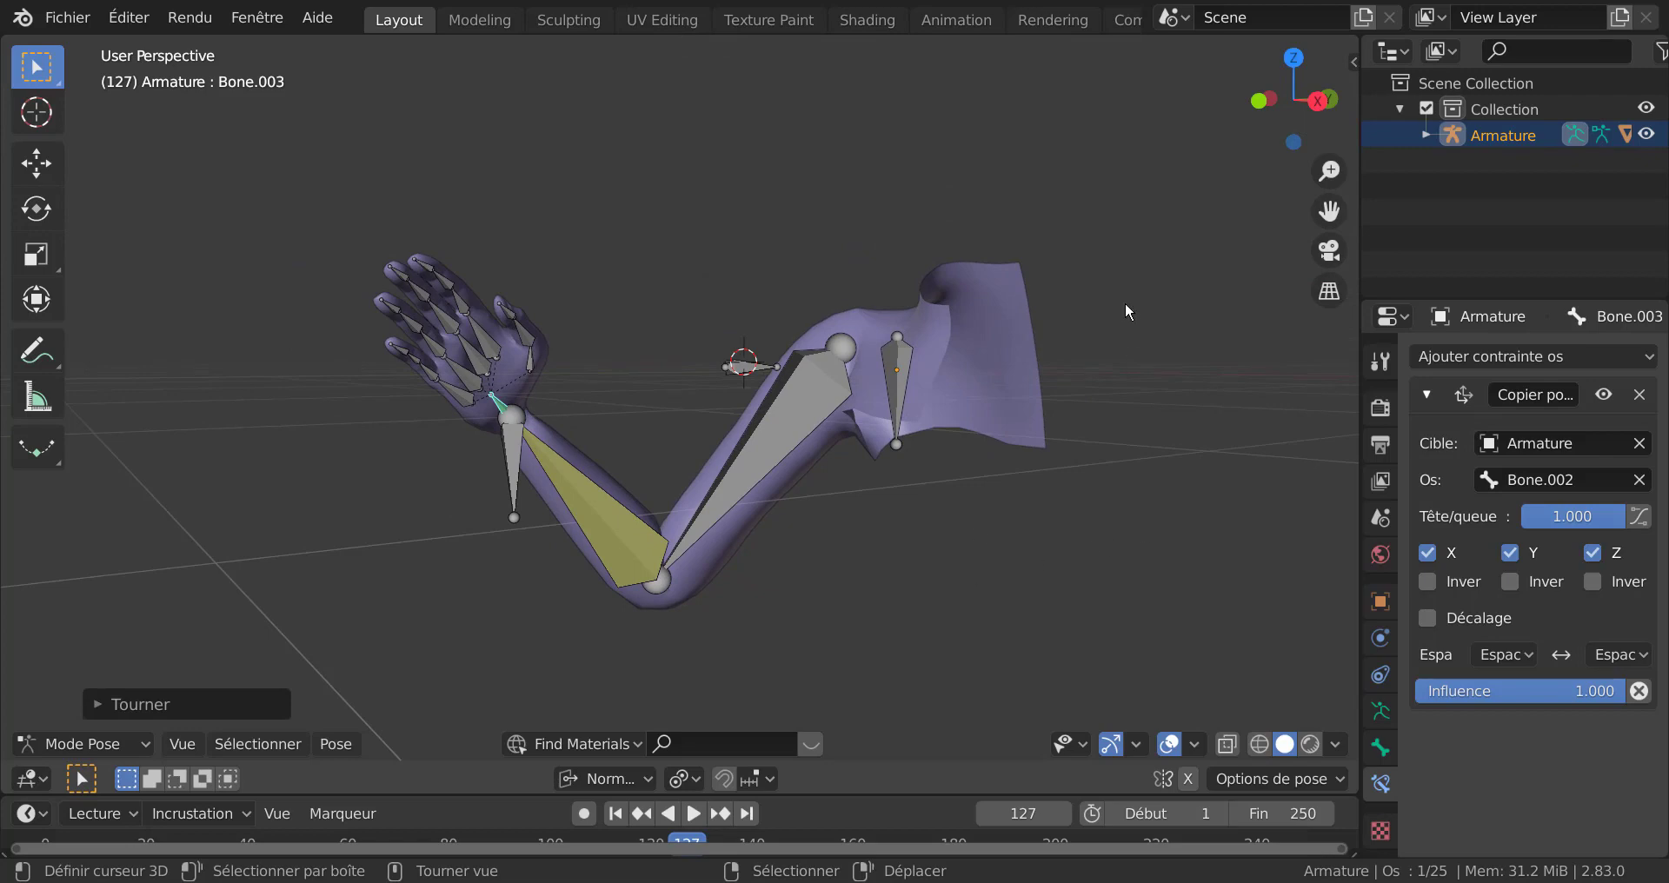
middle_click_drag(1008, 274, 945, 393)
scroll(945, 394, "up", 1)
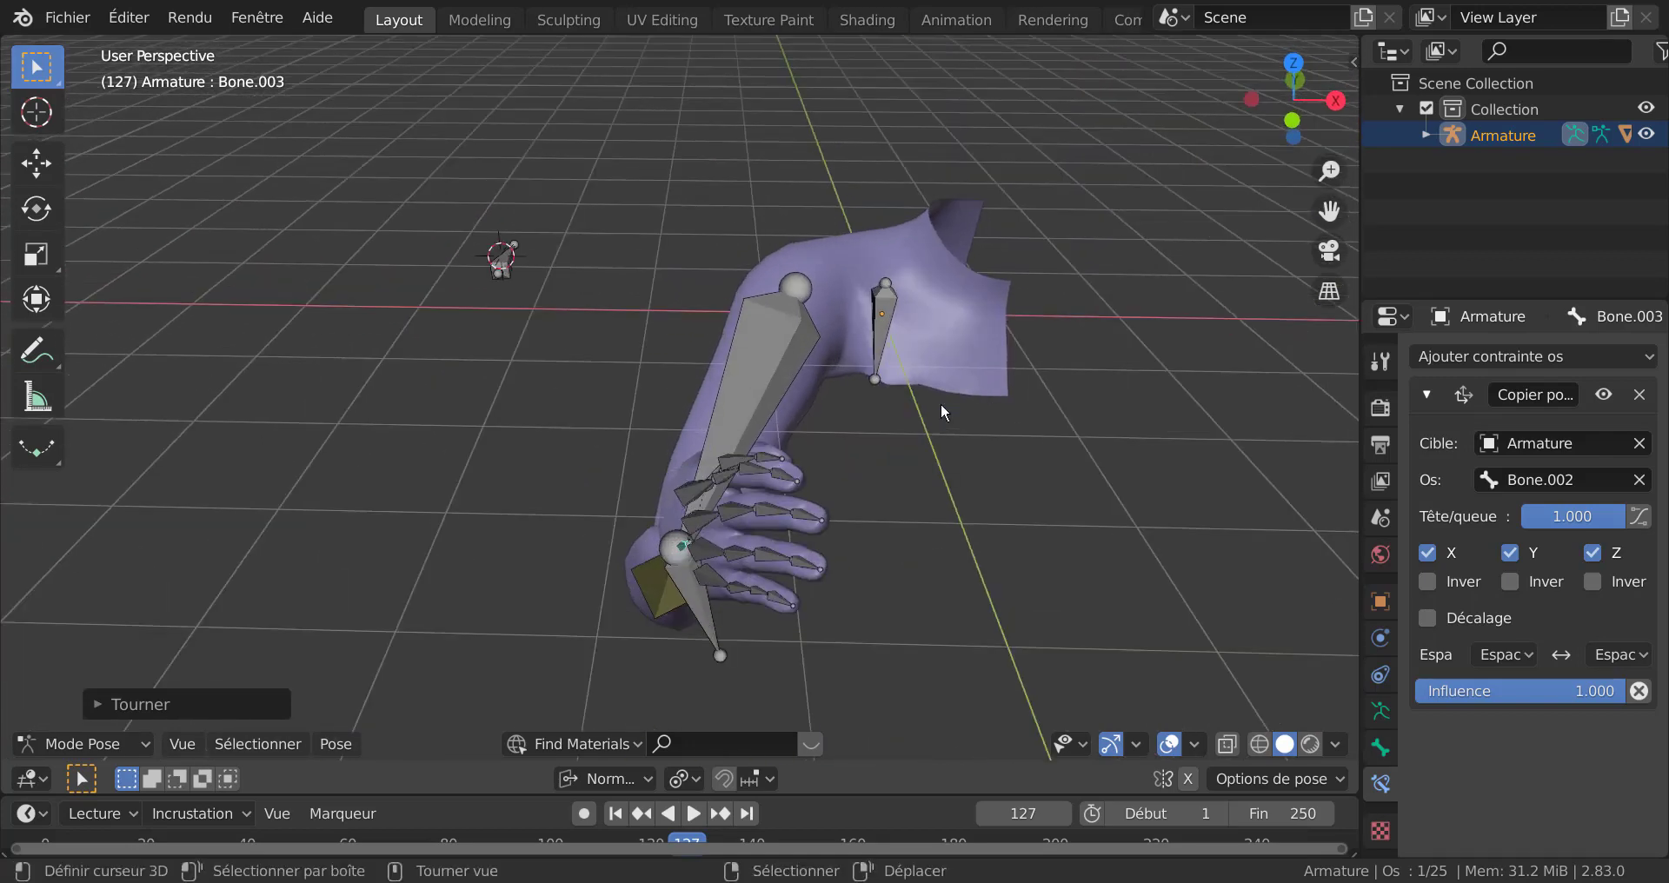
left_click(502, 268)
key("g")
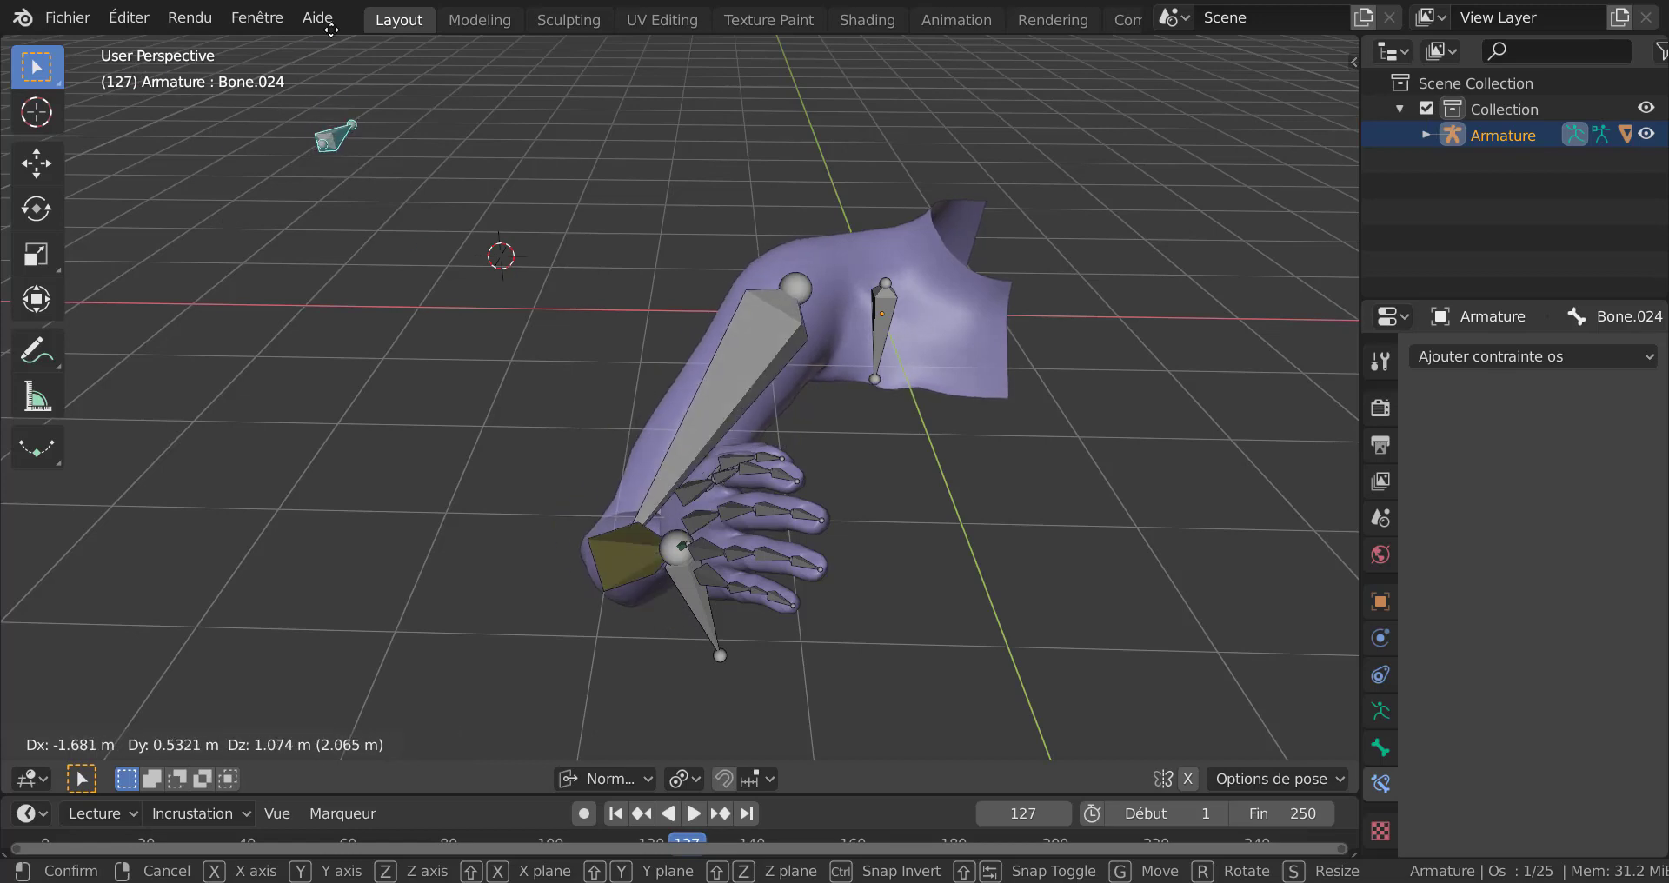
left_click(742, 439)
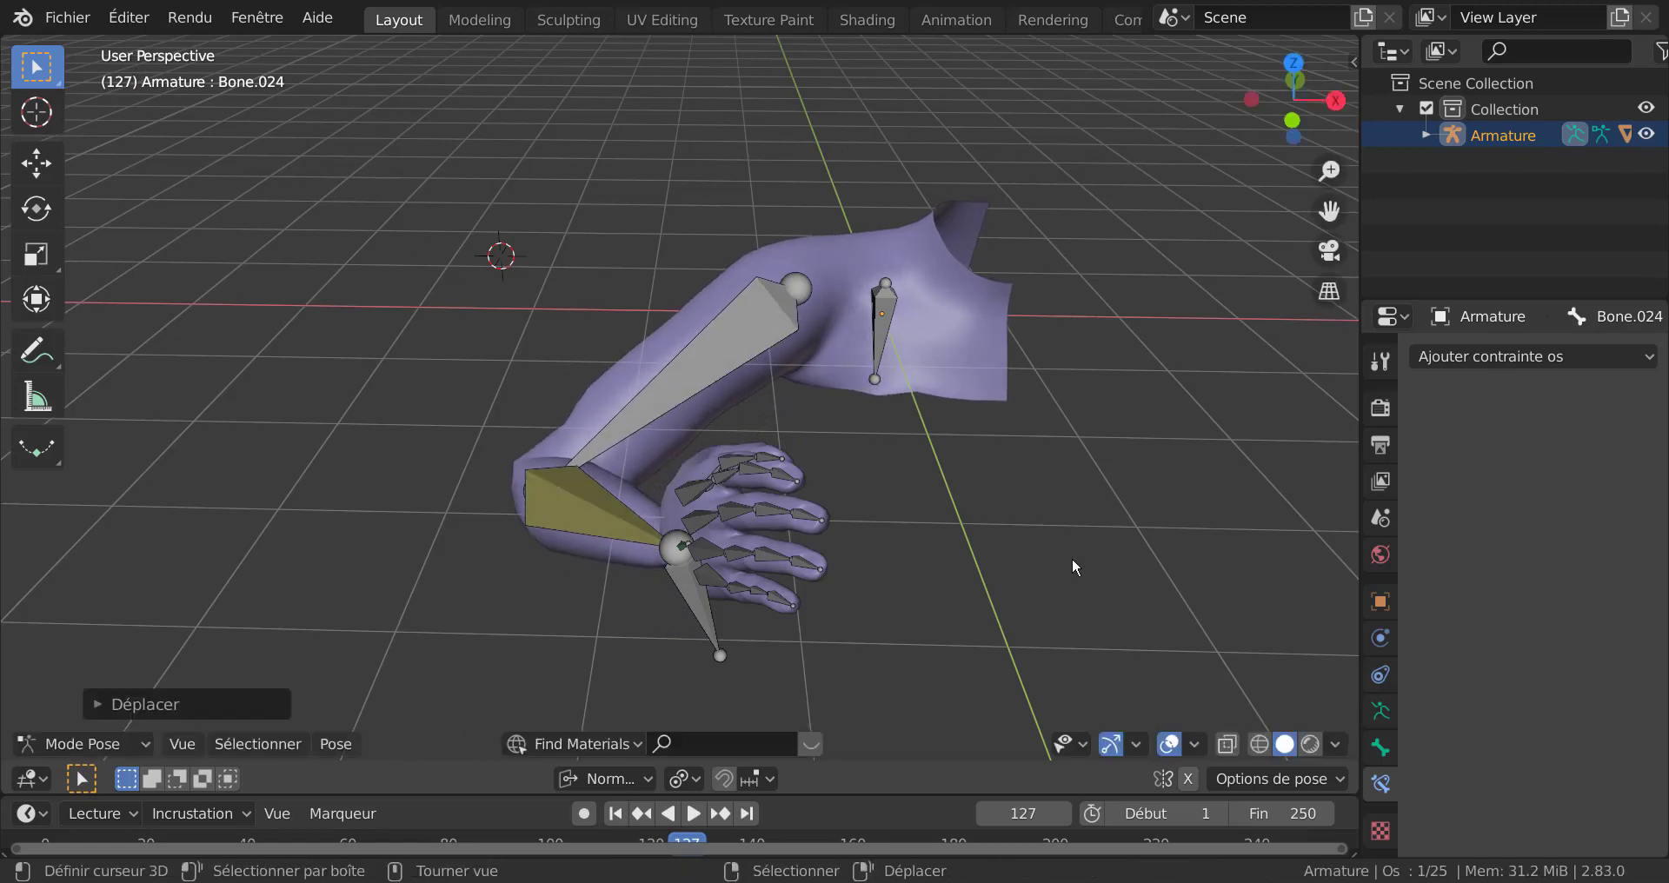